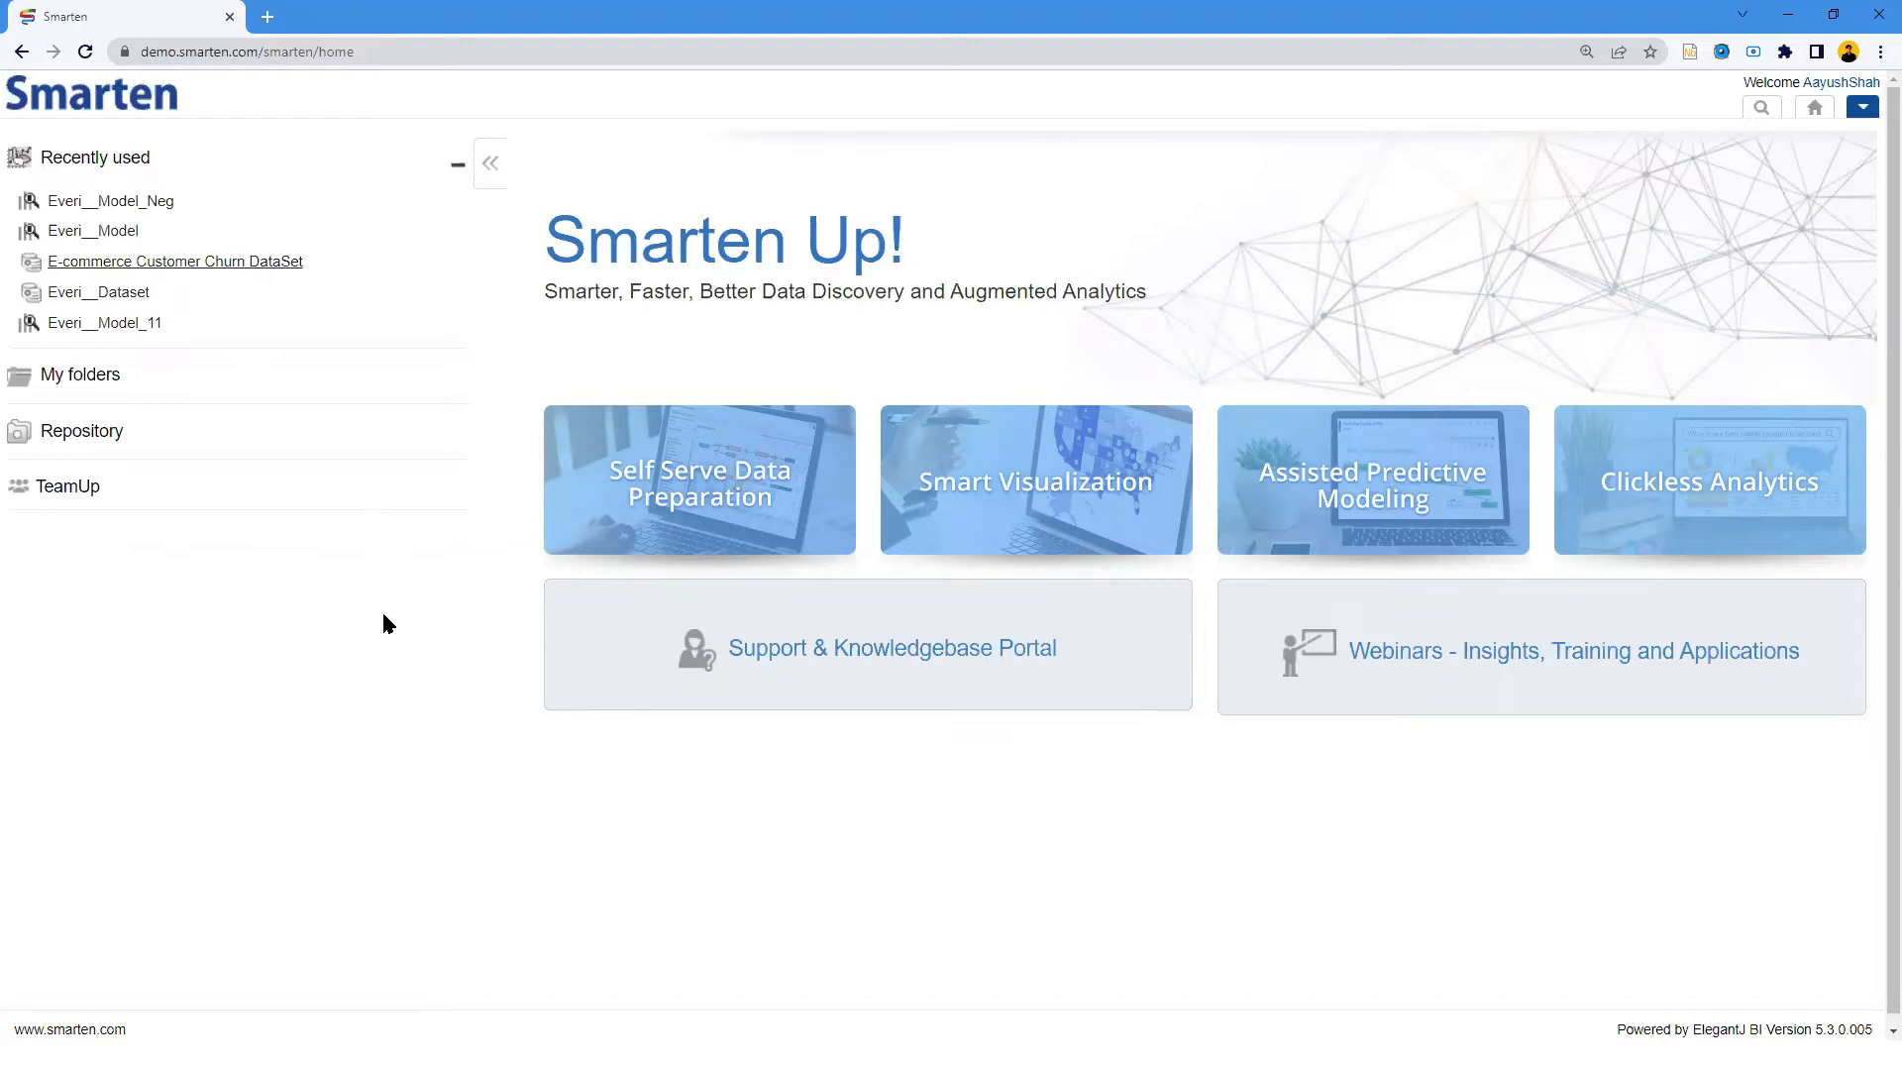
Open the E-commerce Customer Churn DataSet in full screen with an enlarged view
click(248, 266)
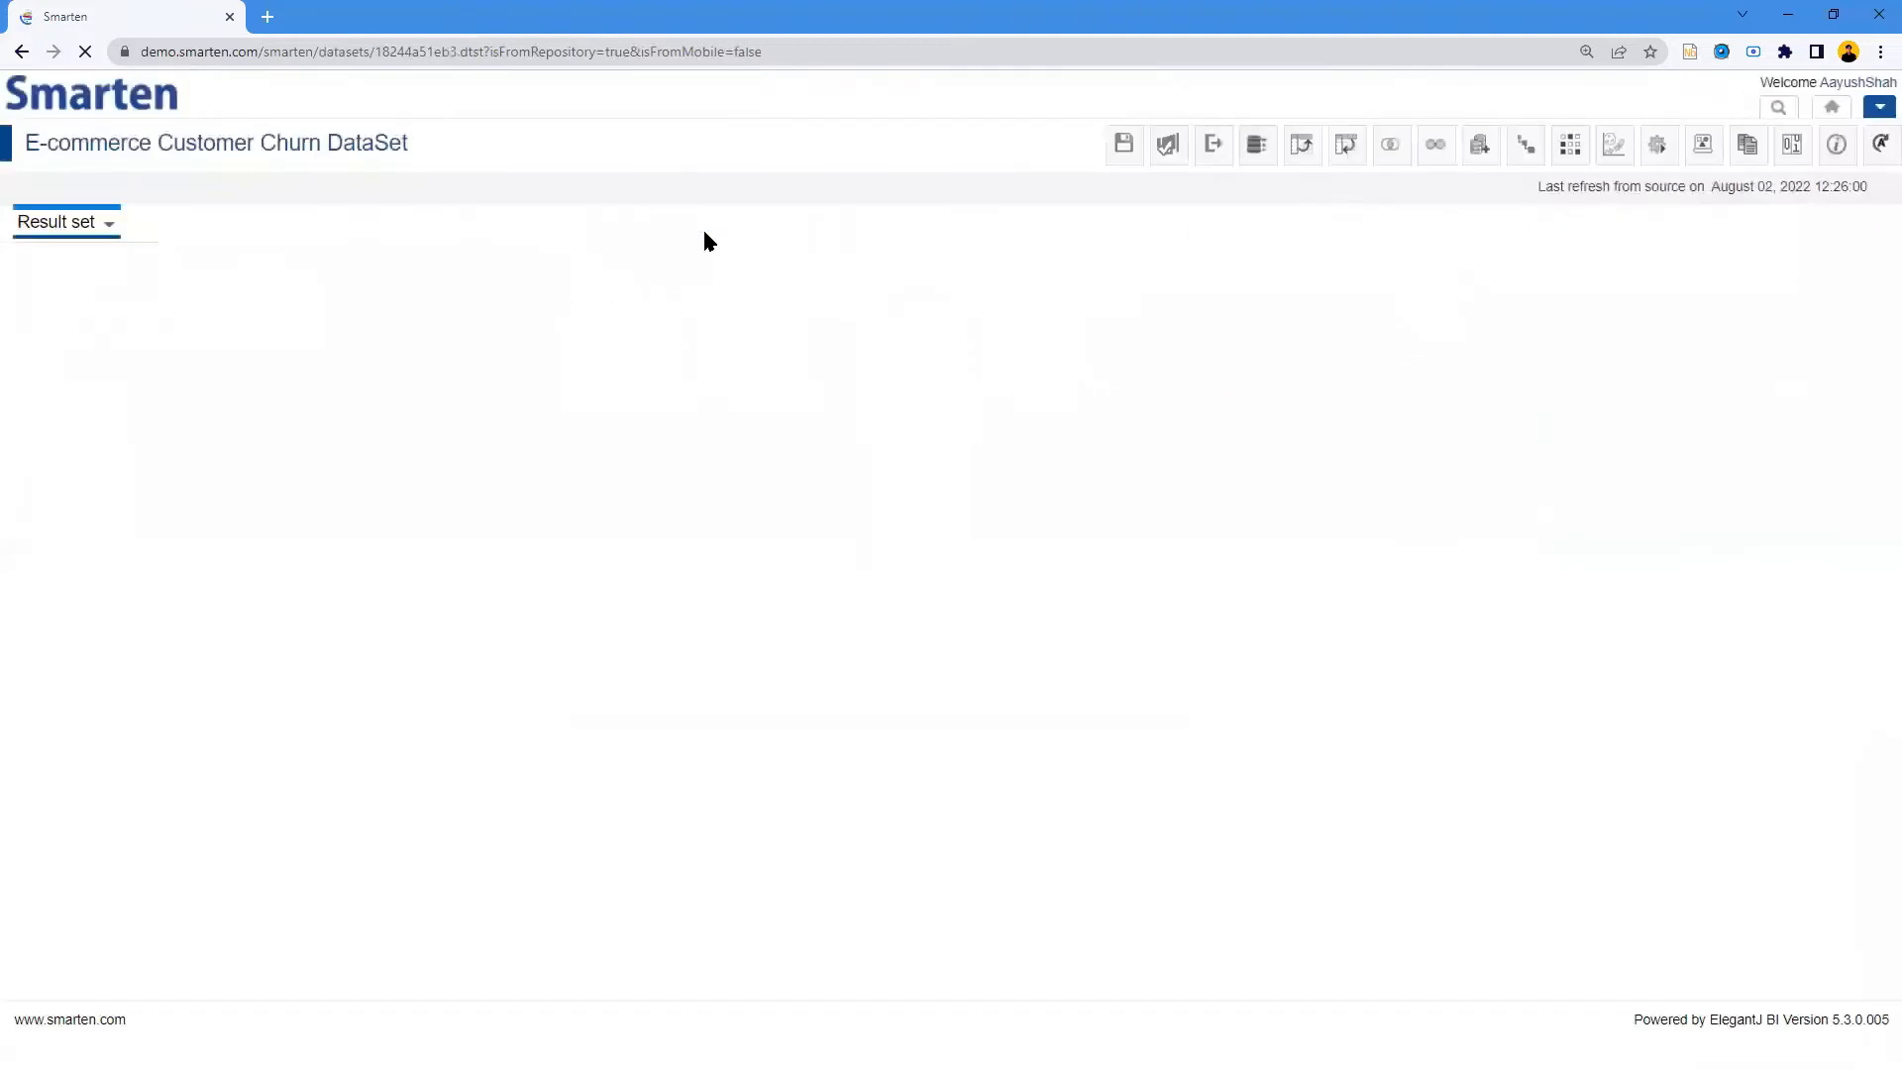
key(F11)
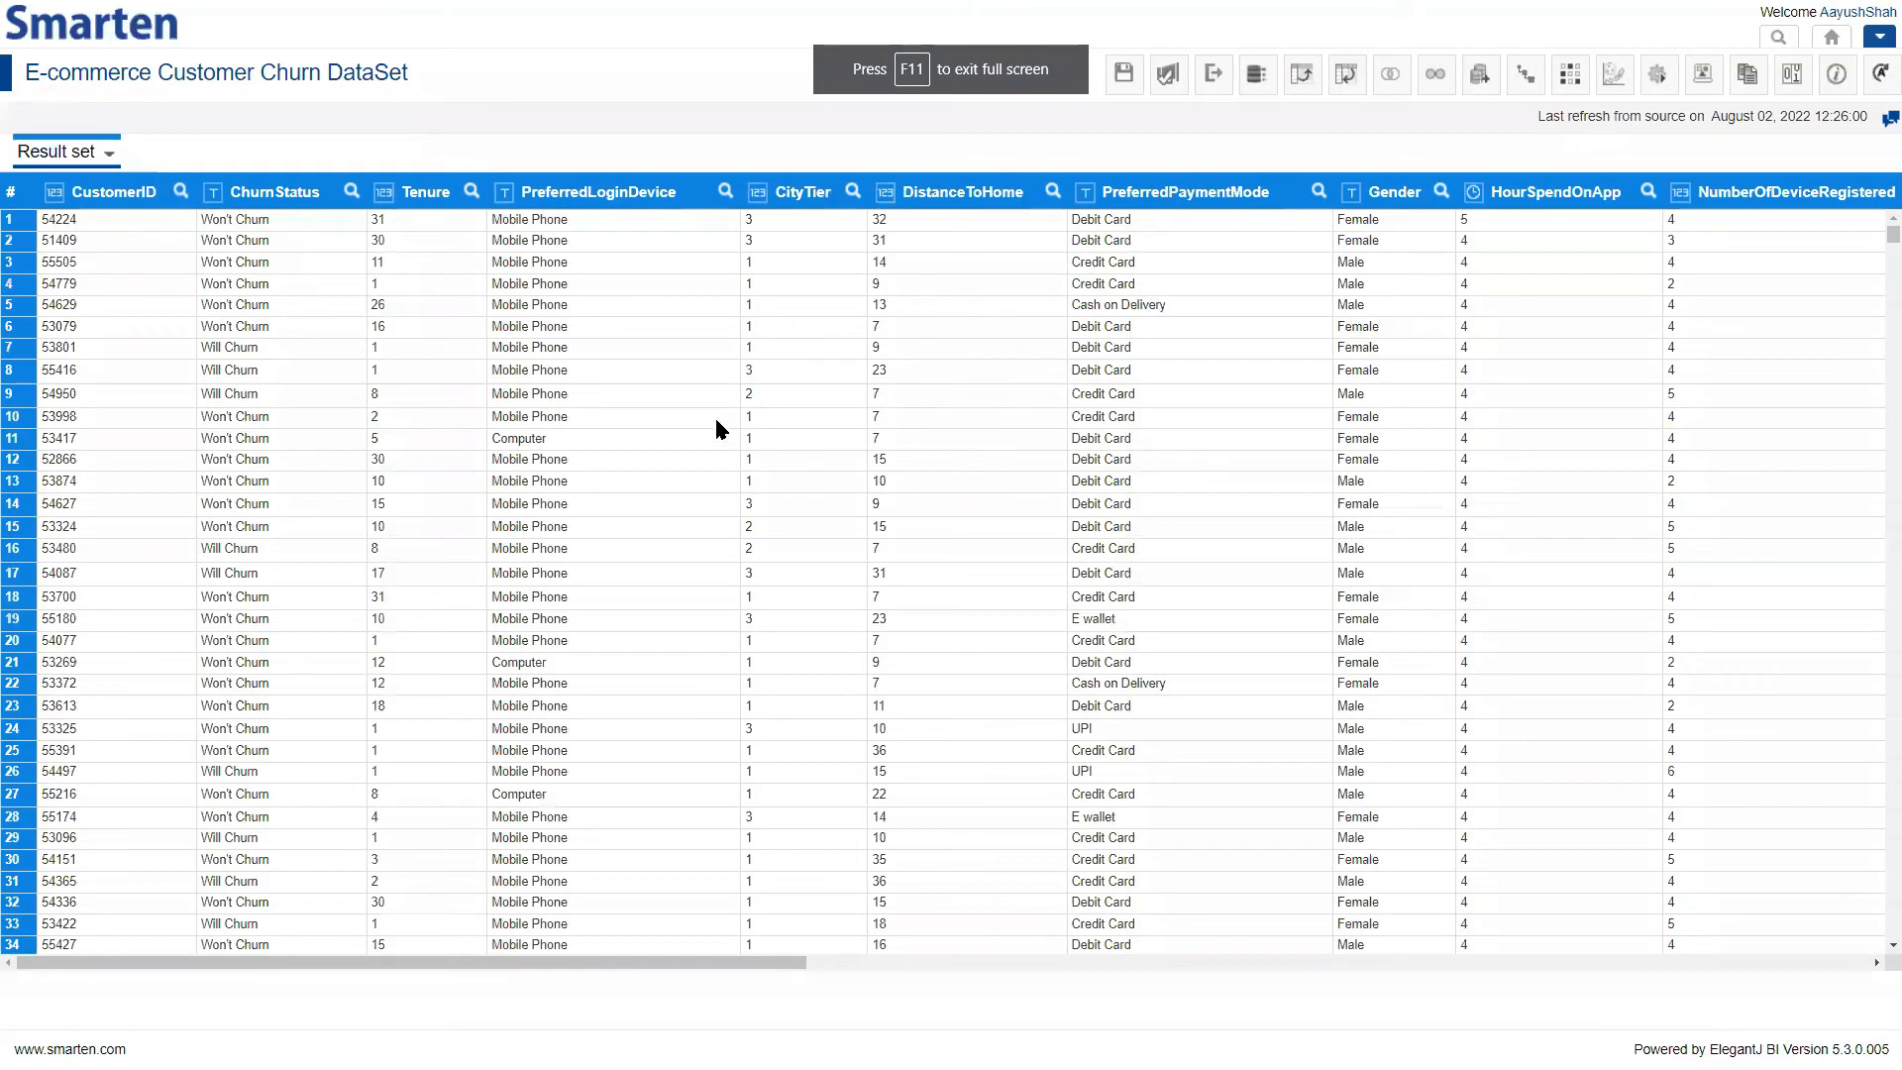
key(ctrl+plus)
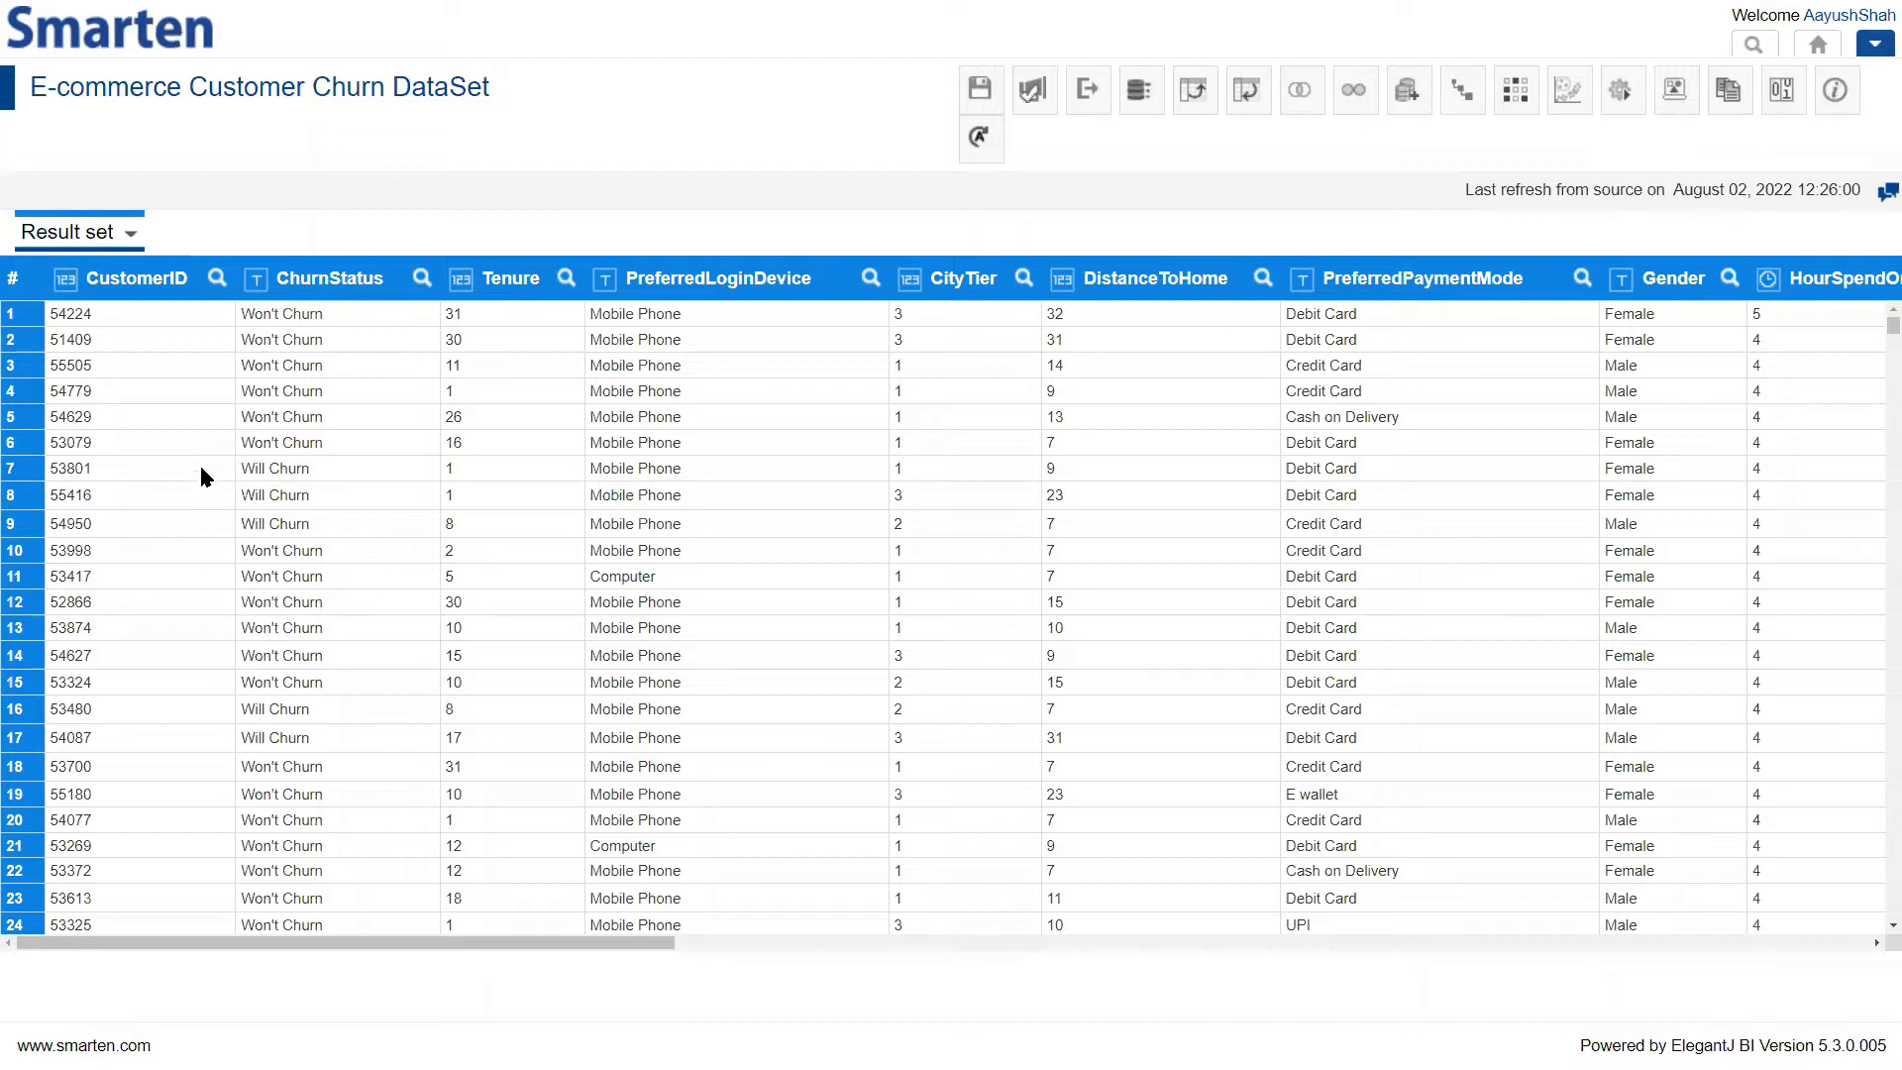
key(ctrl+plus)
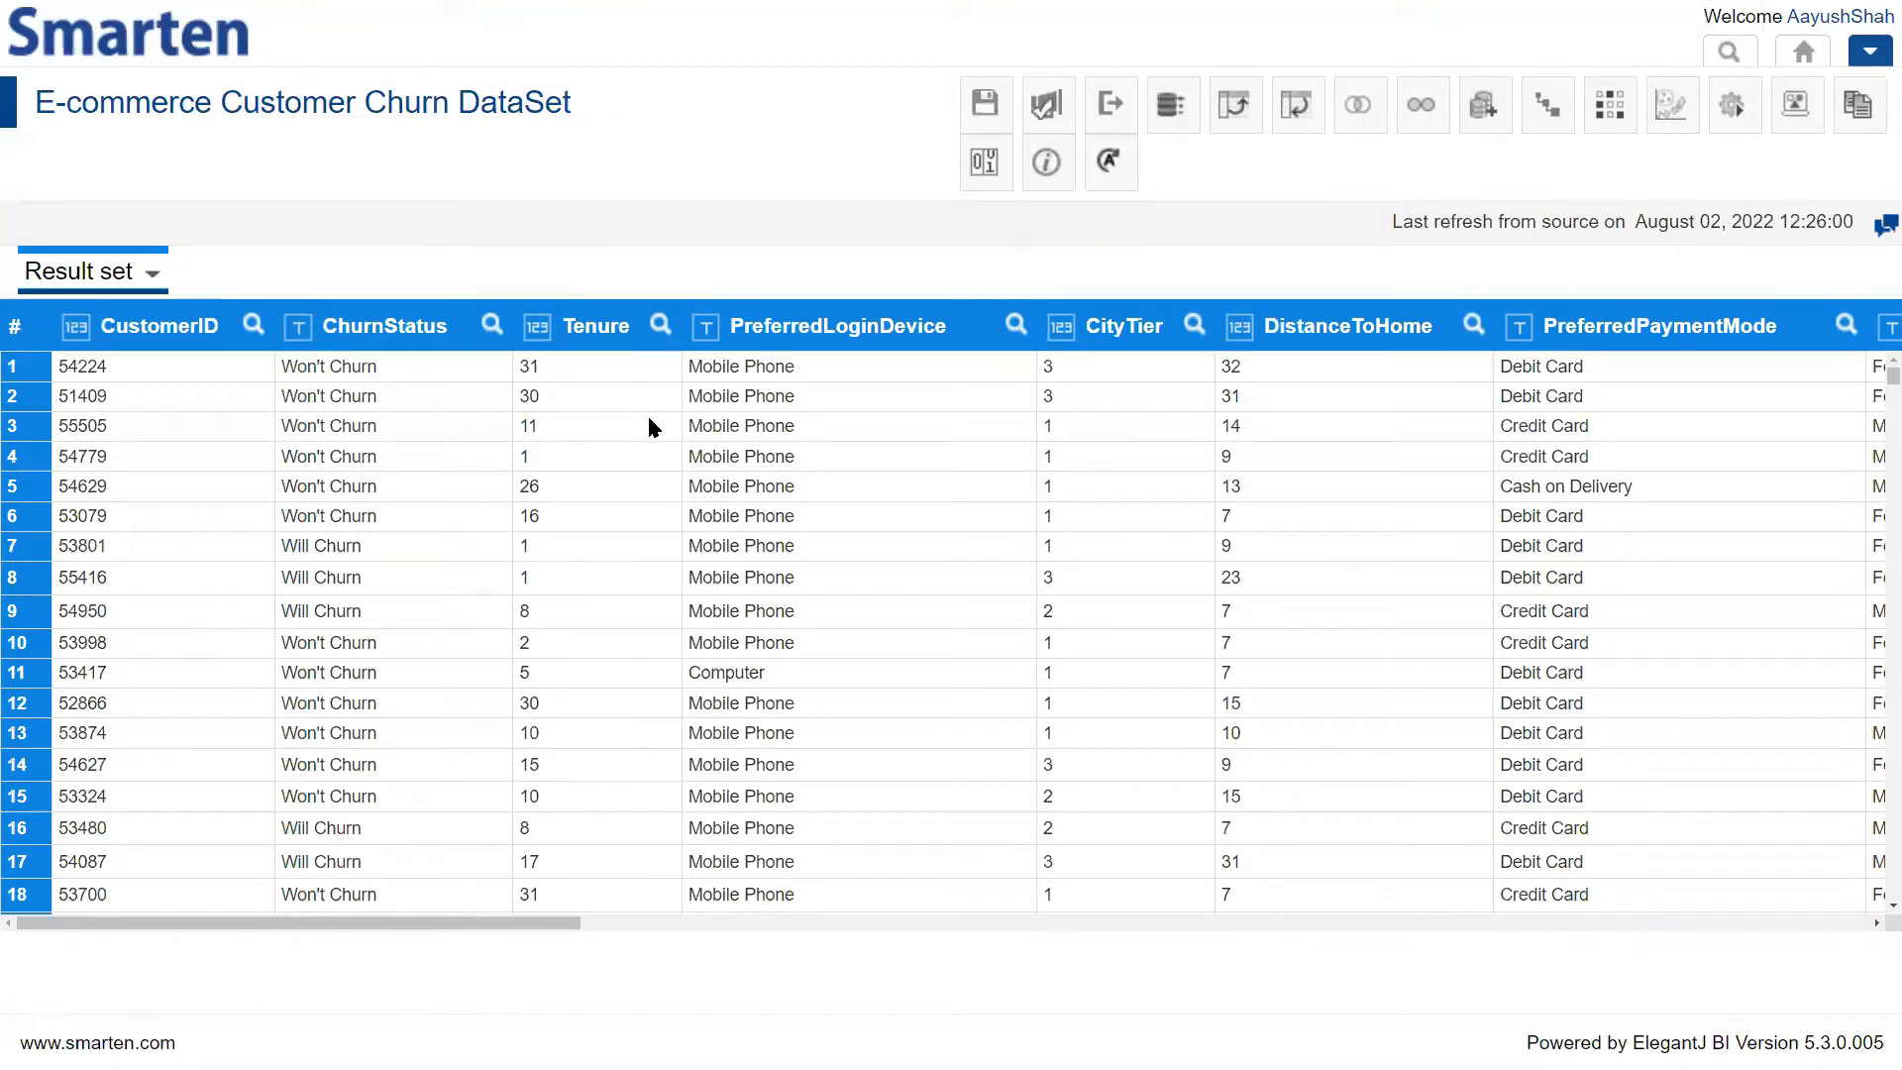
Examine the dataset's rows and all its columns from CustomerID through AverageCashbackAmount, ending back at the first column
scroll(579, 431, down, 1)
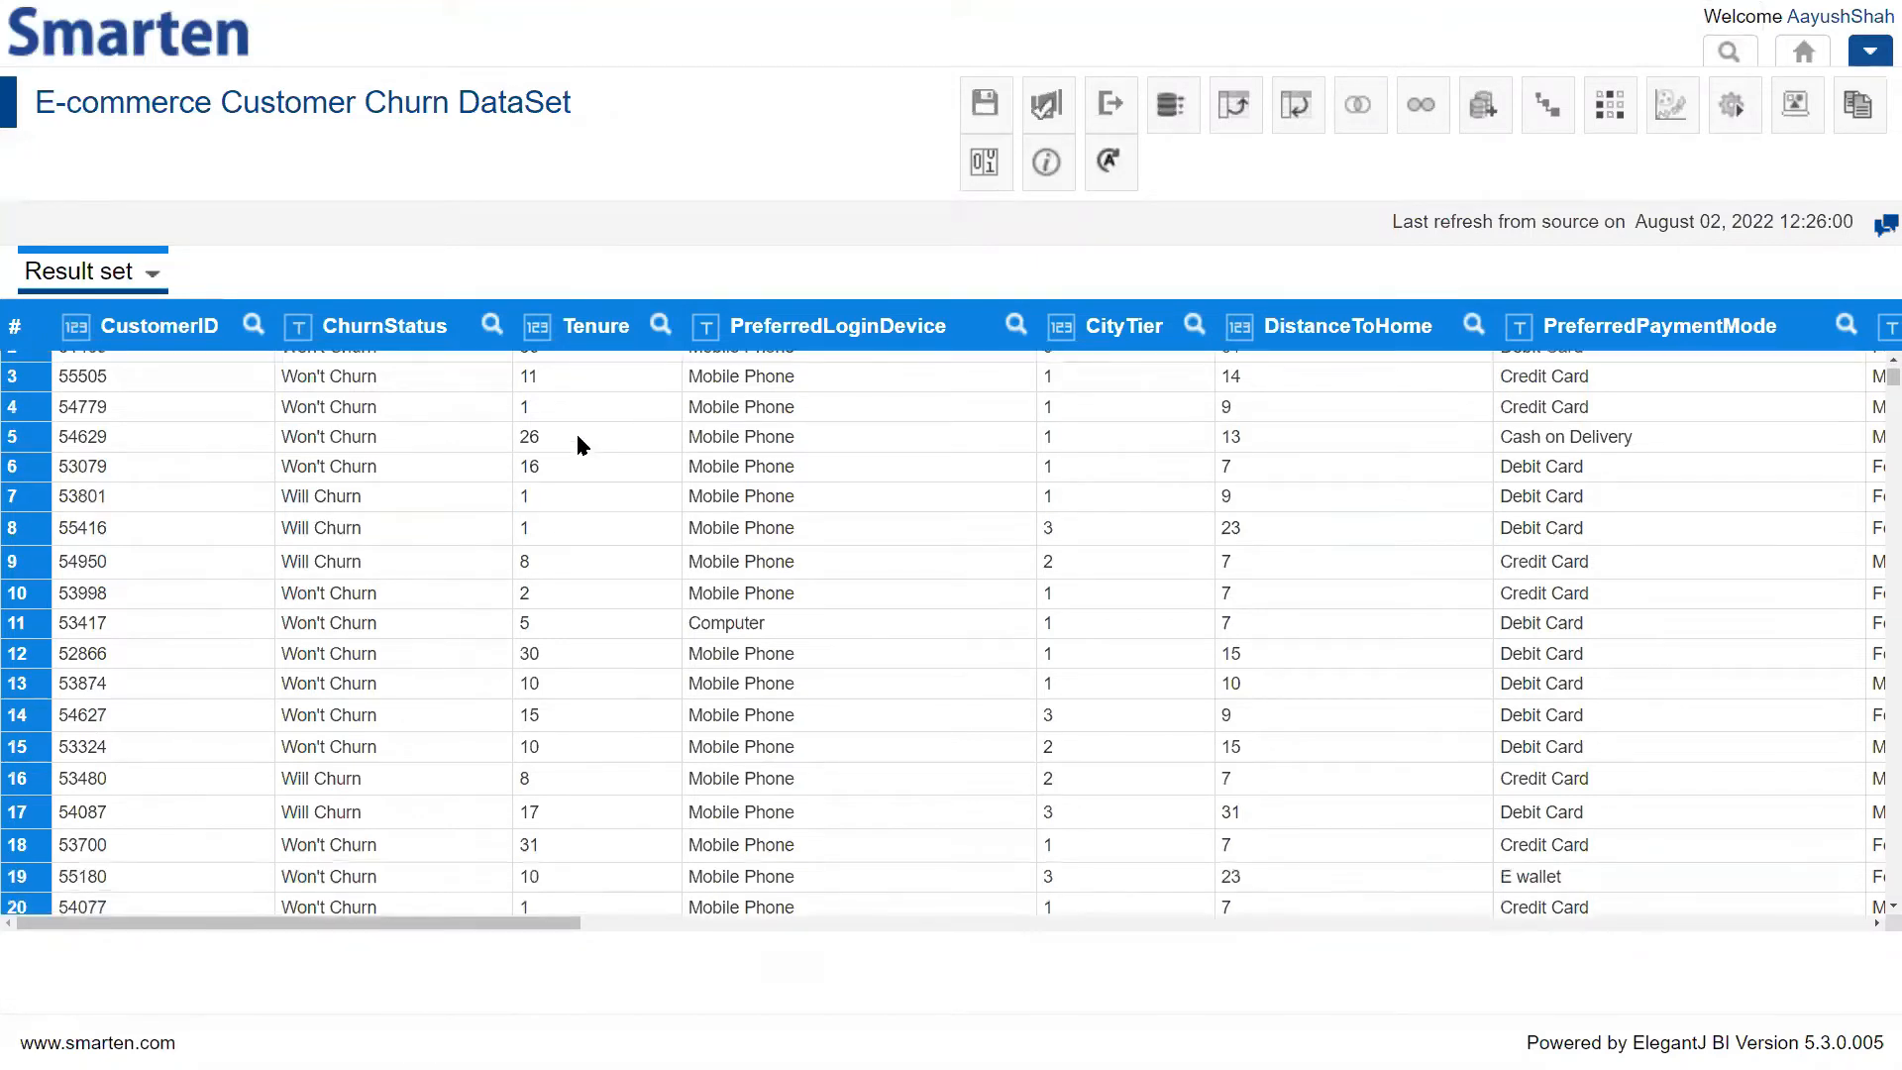
scroll(581, 570, down, 1)
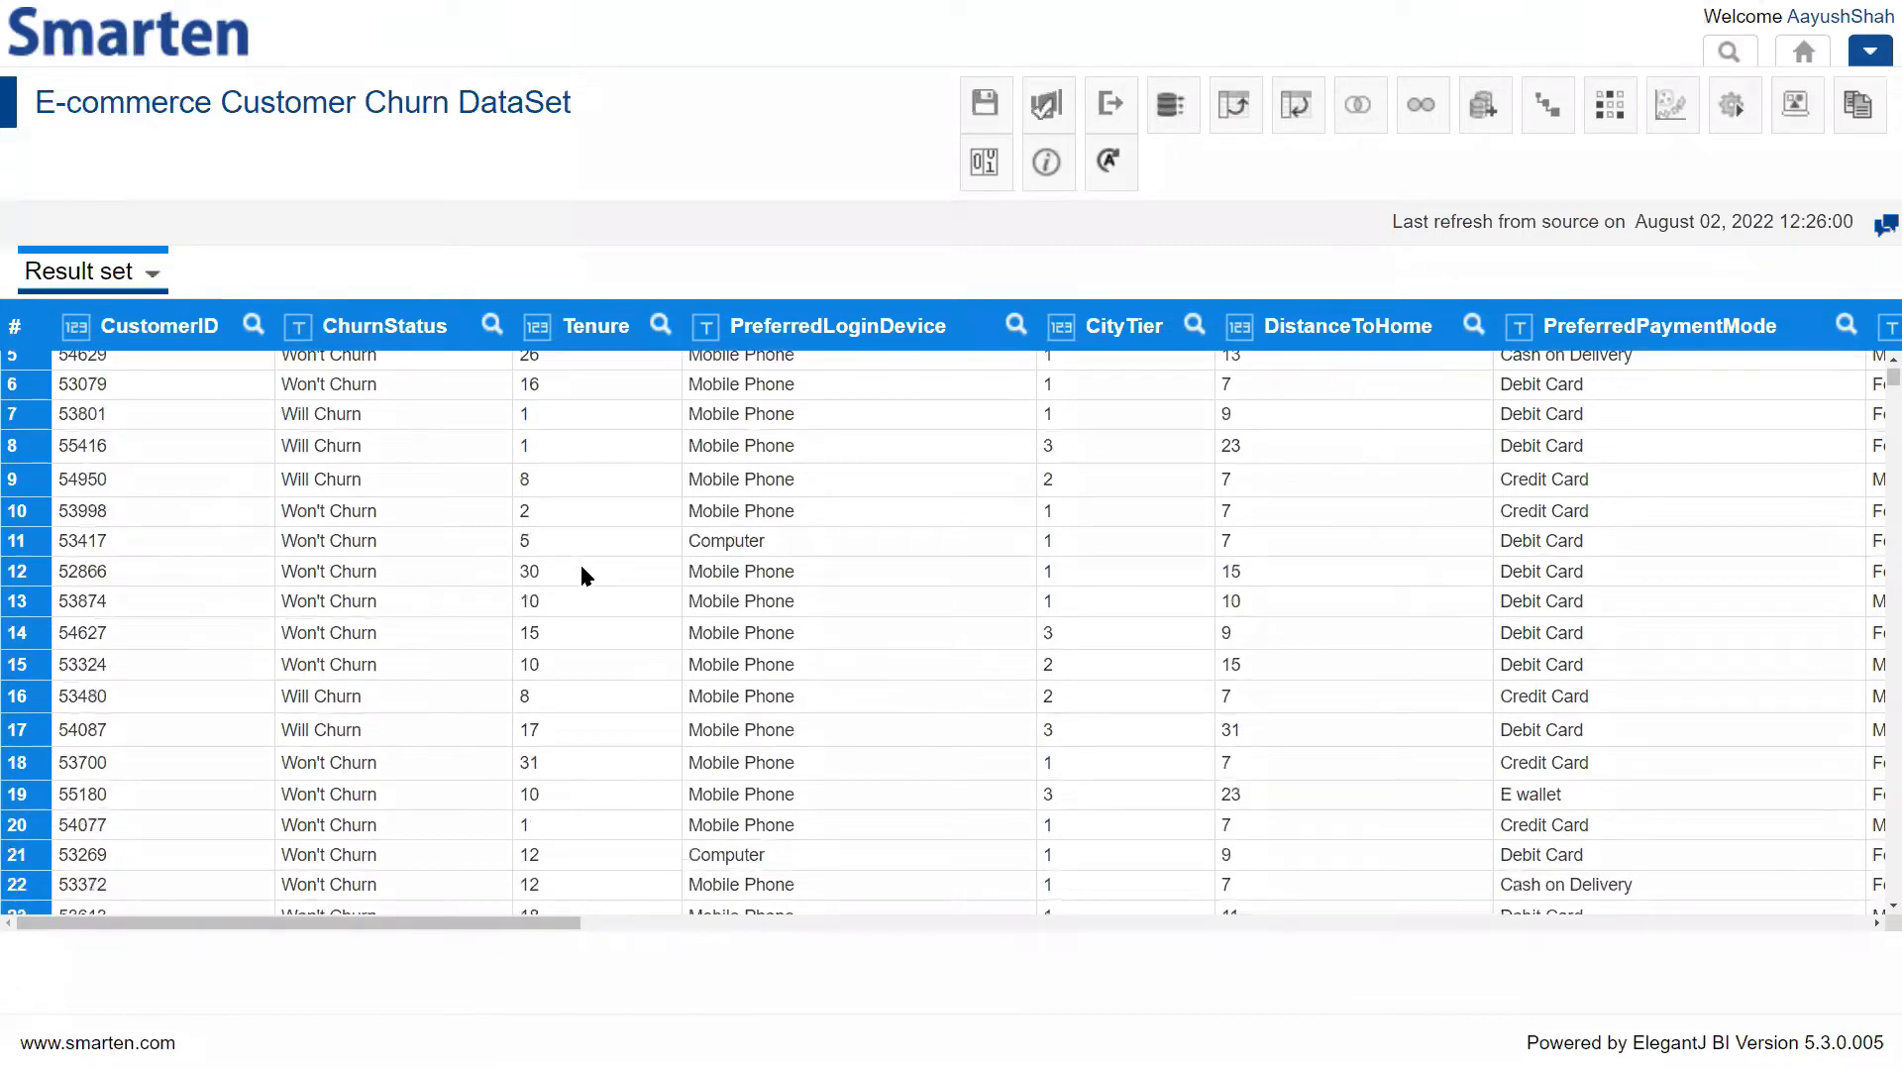
scroll(582, 569, up, 2)
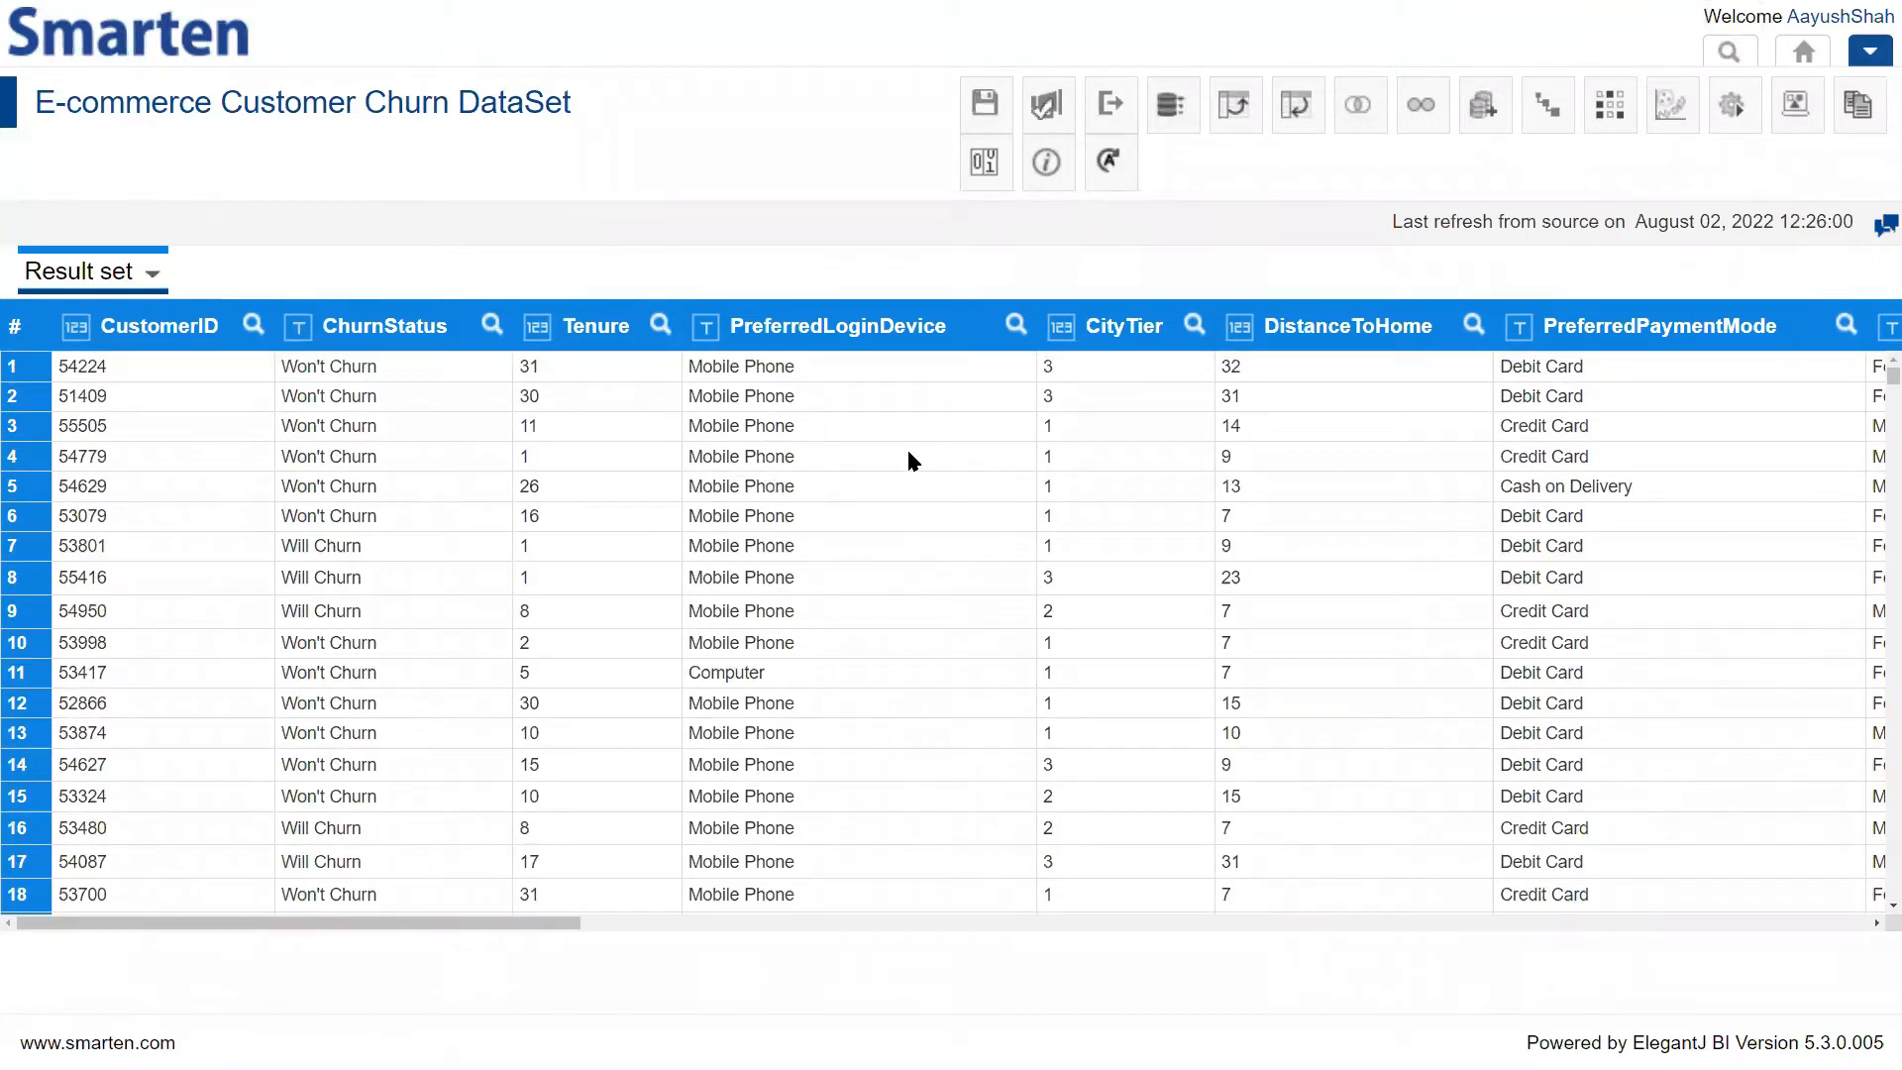
scroll(935, 451, right, 3)
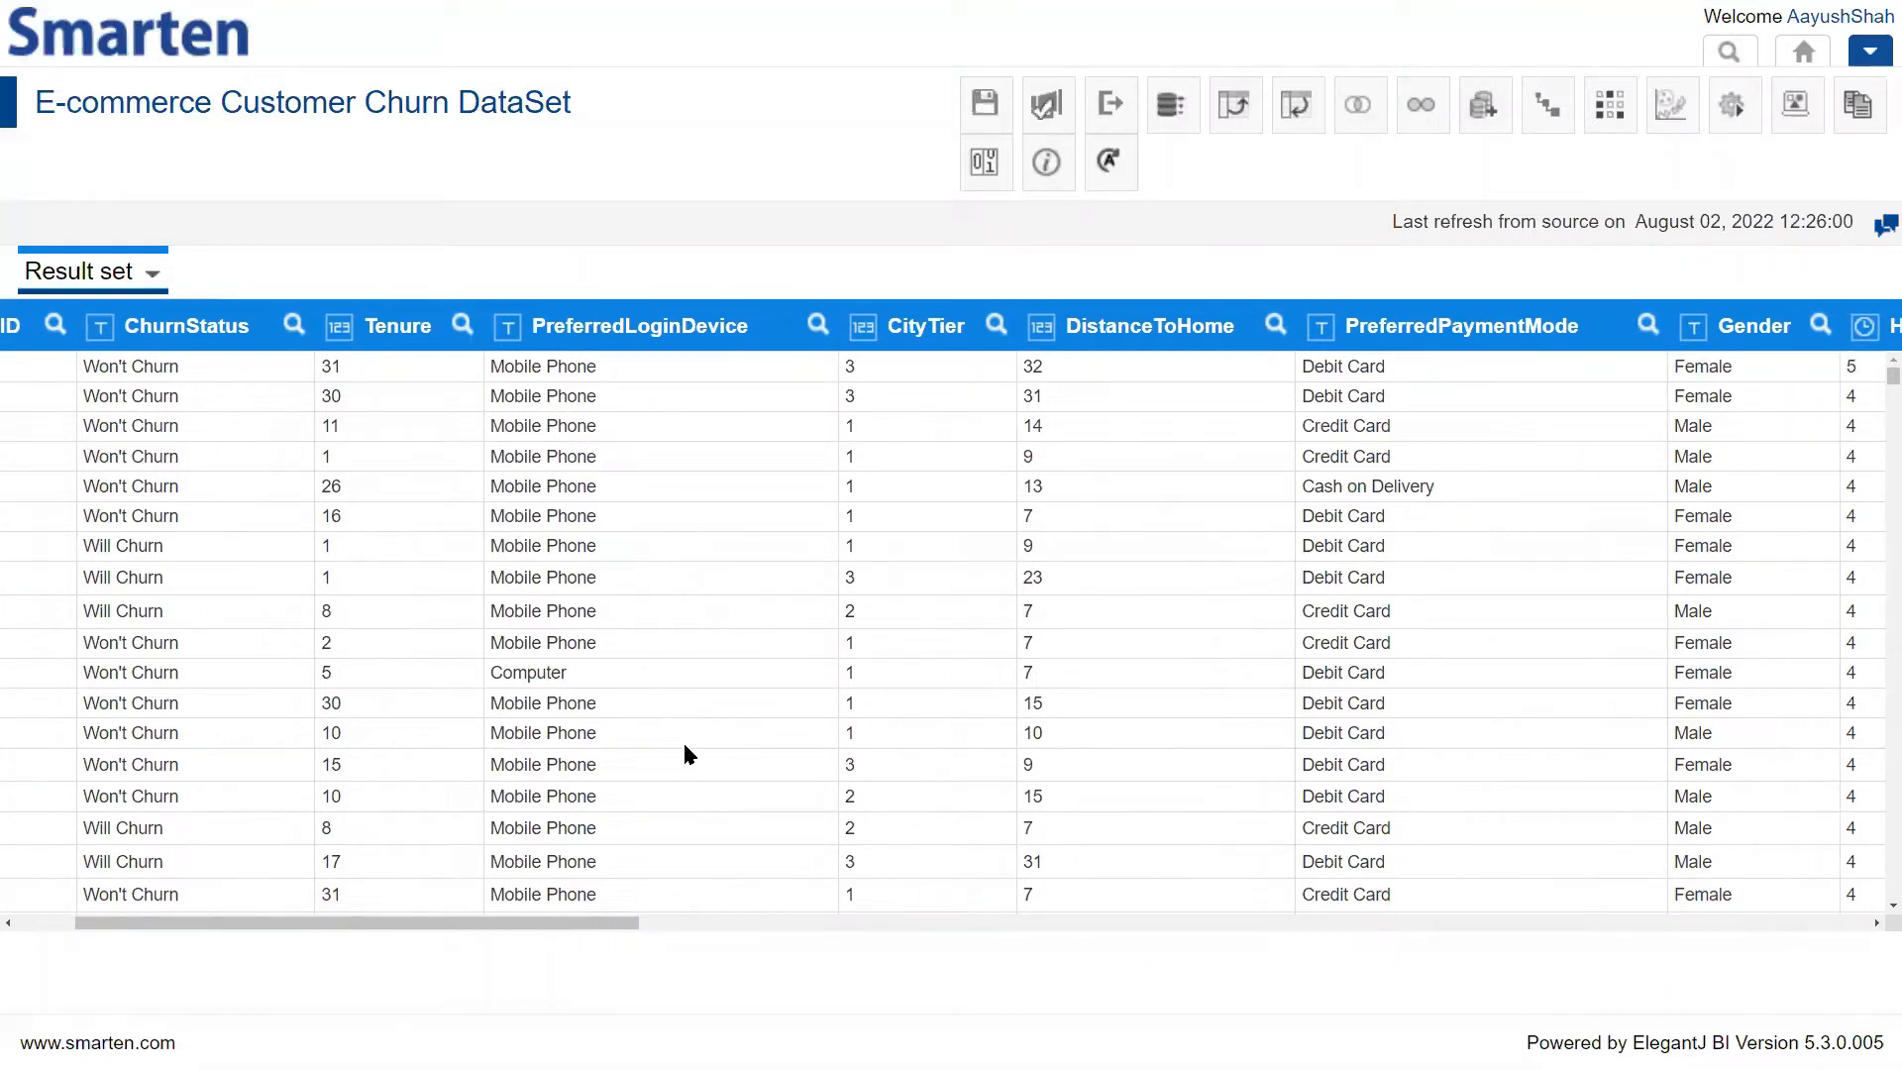
scroll(918, 426, right, 4)
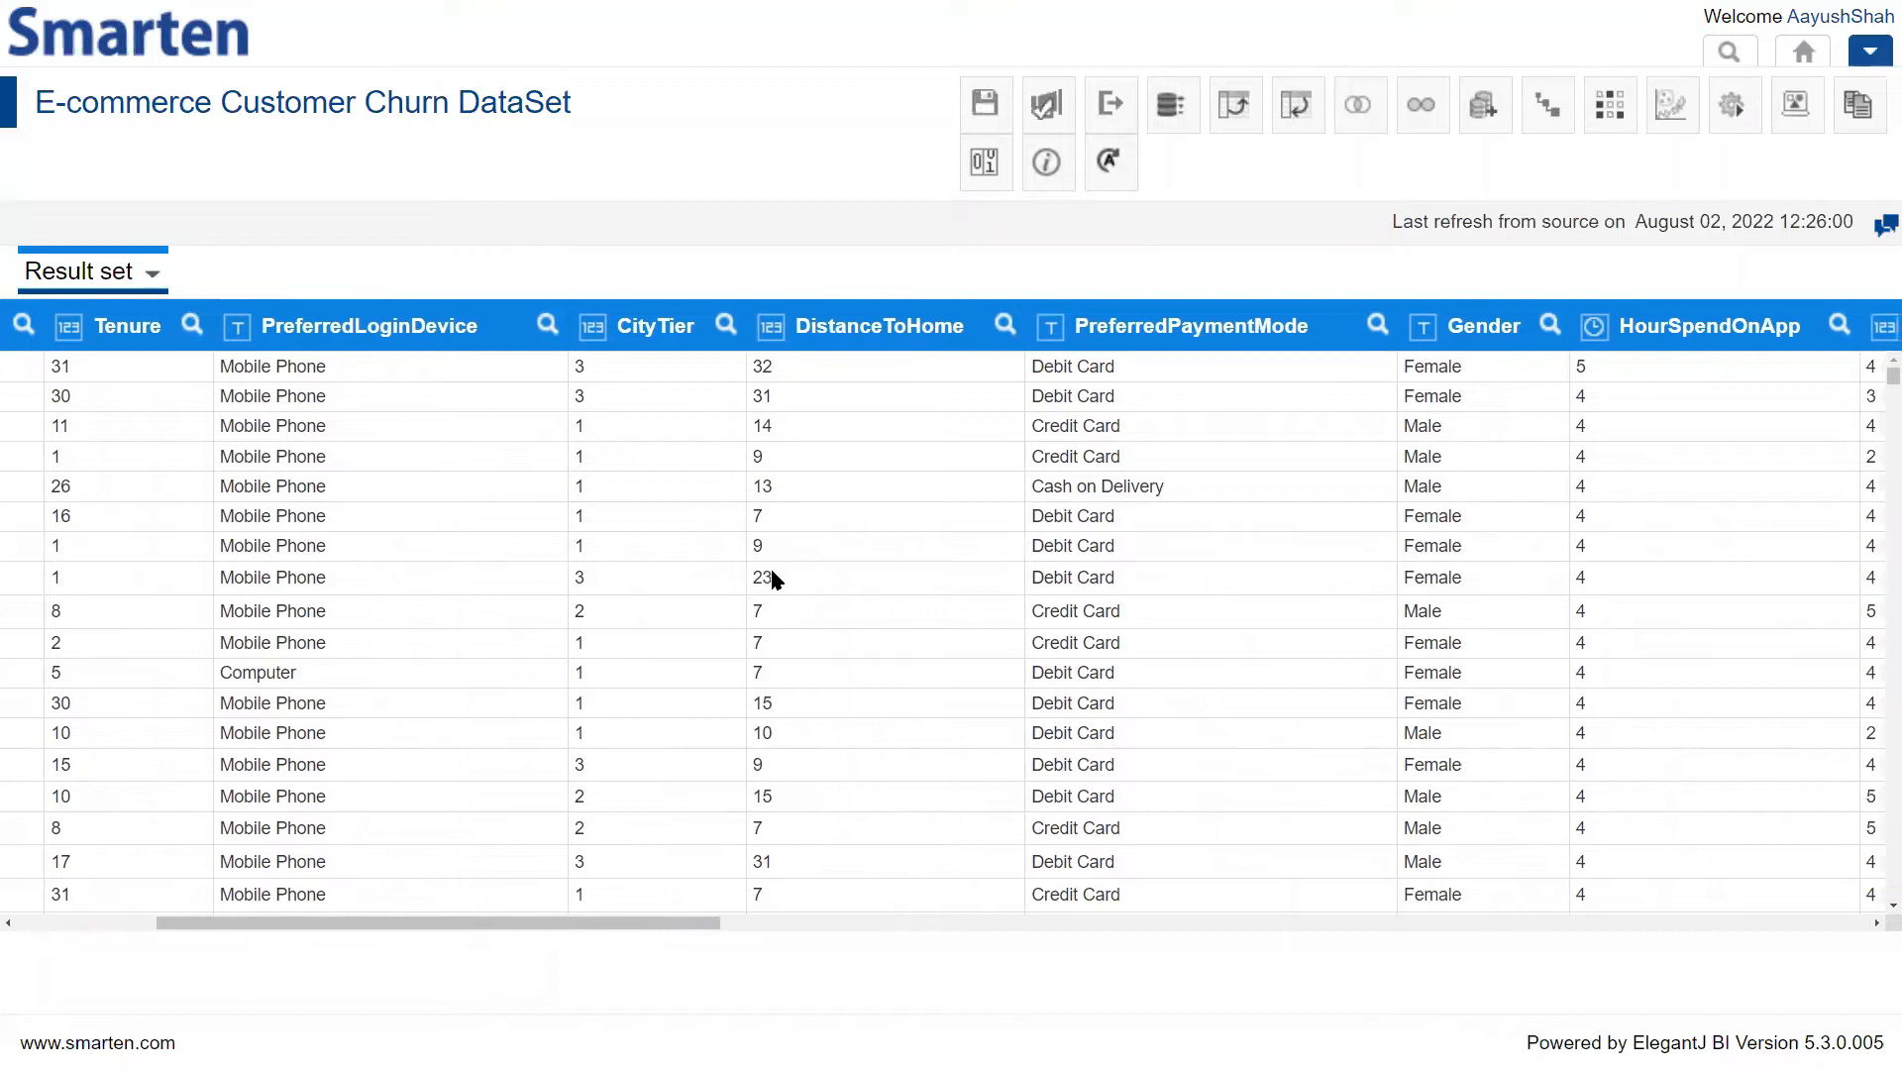
scroll(772, 578, right, 4)
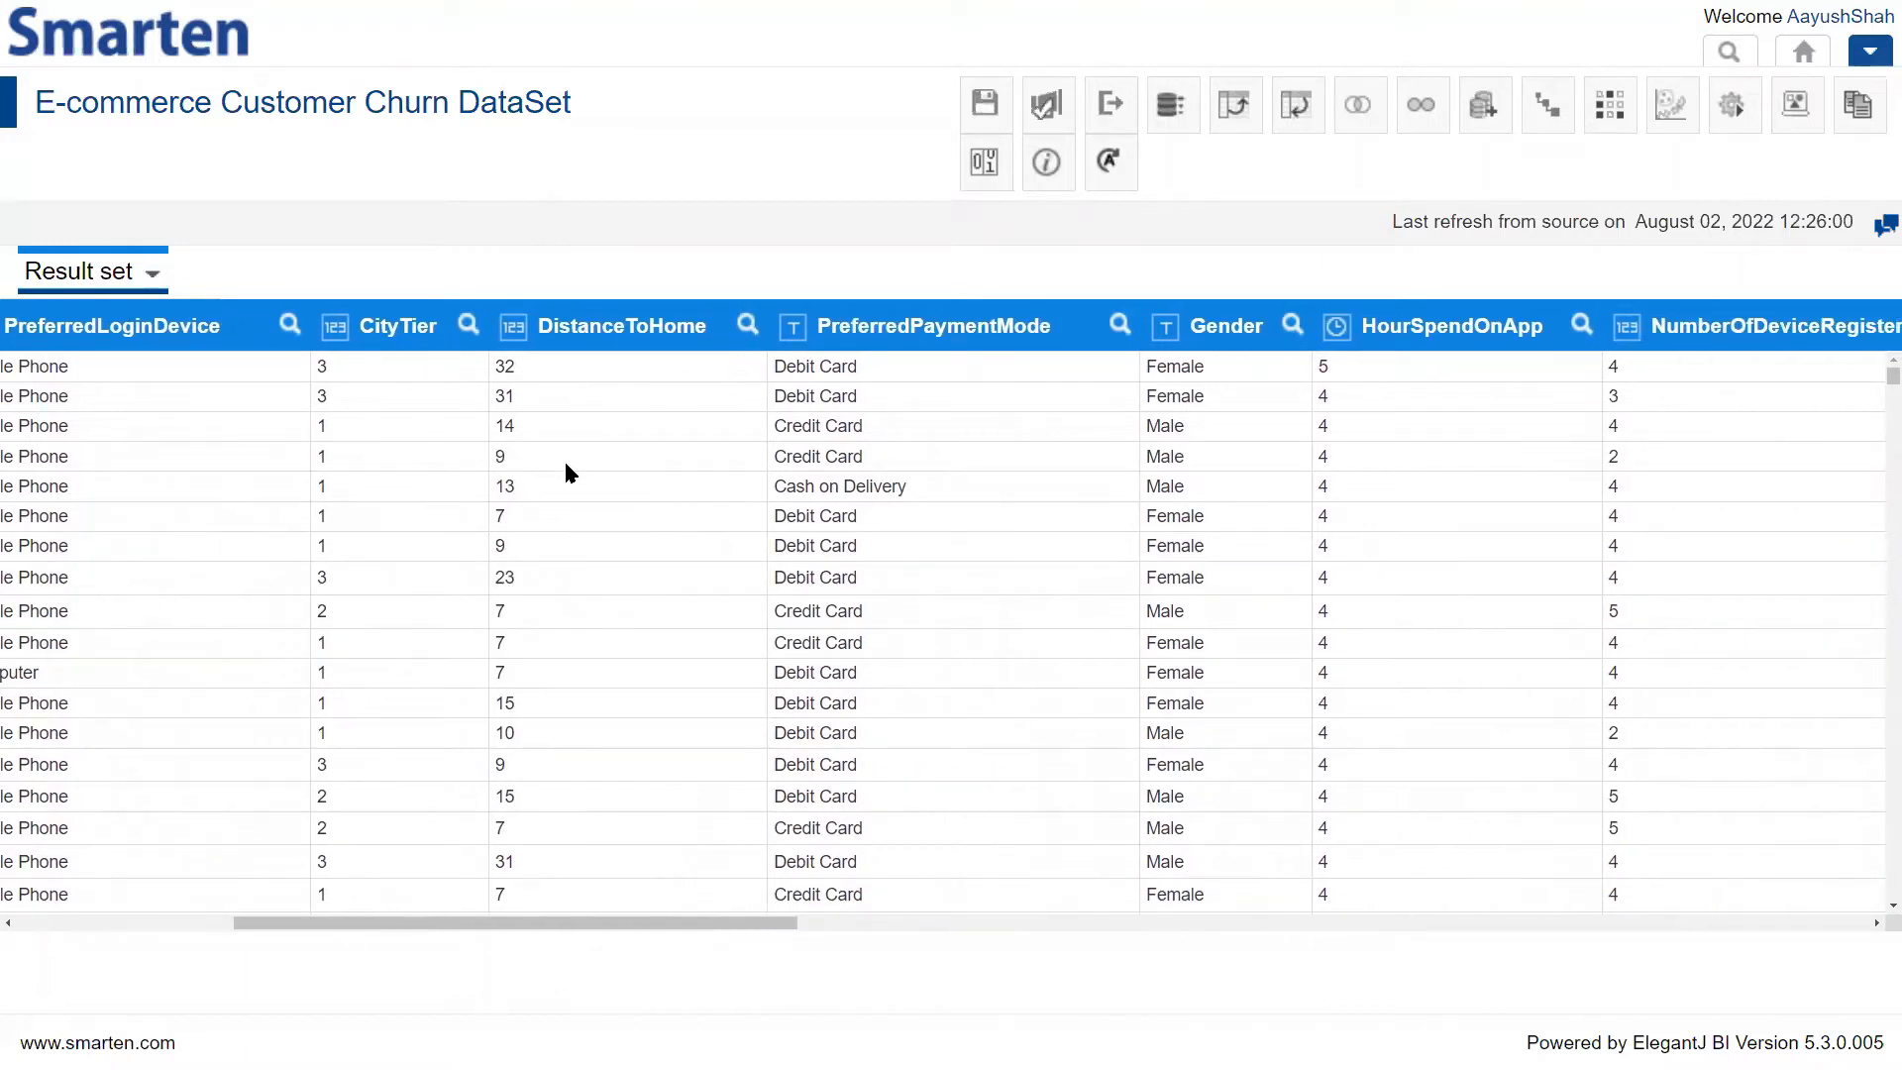
scroll(674, 492, right, 6)
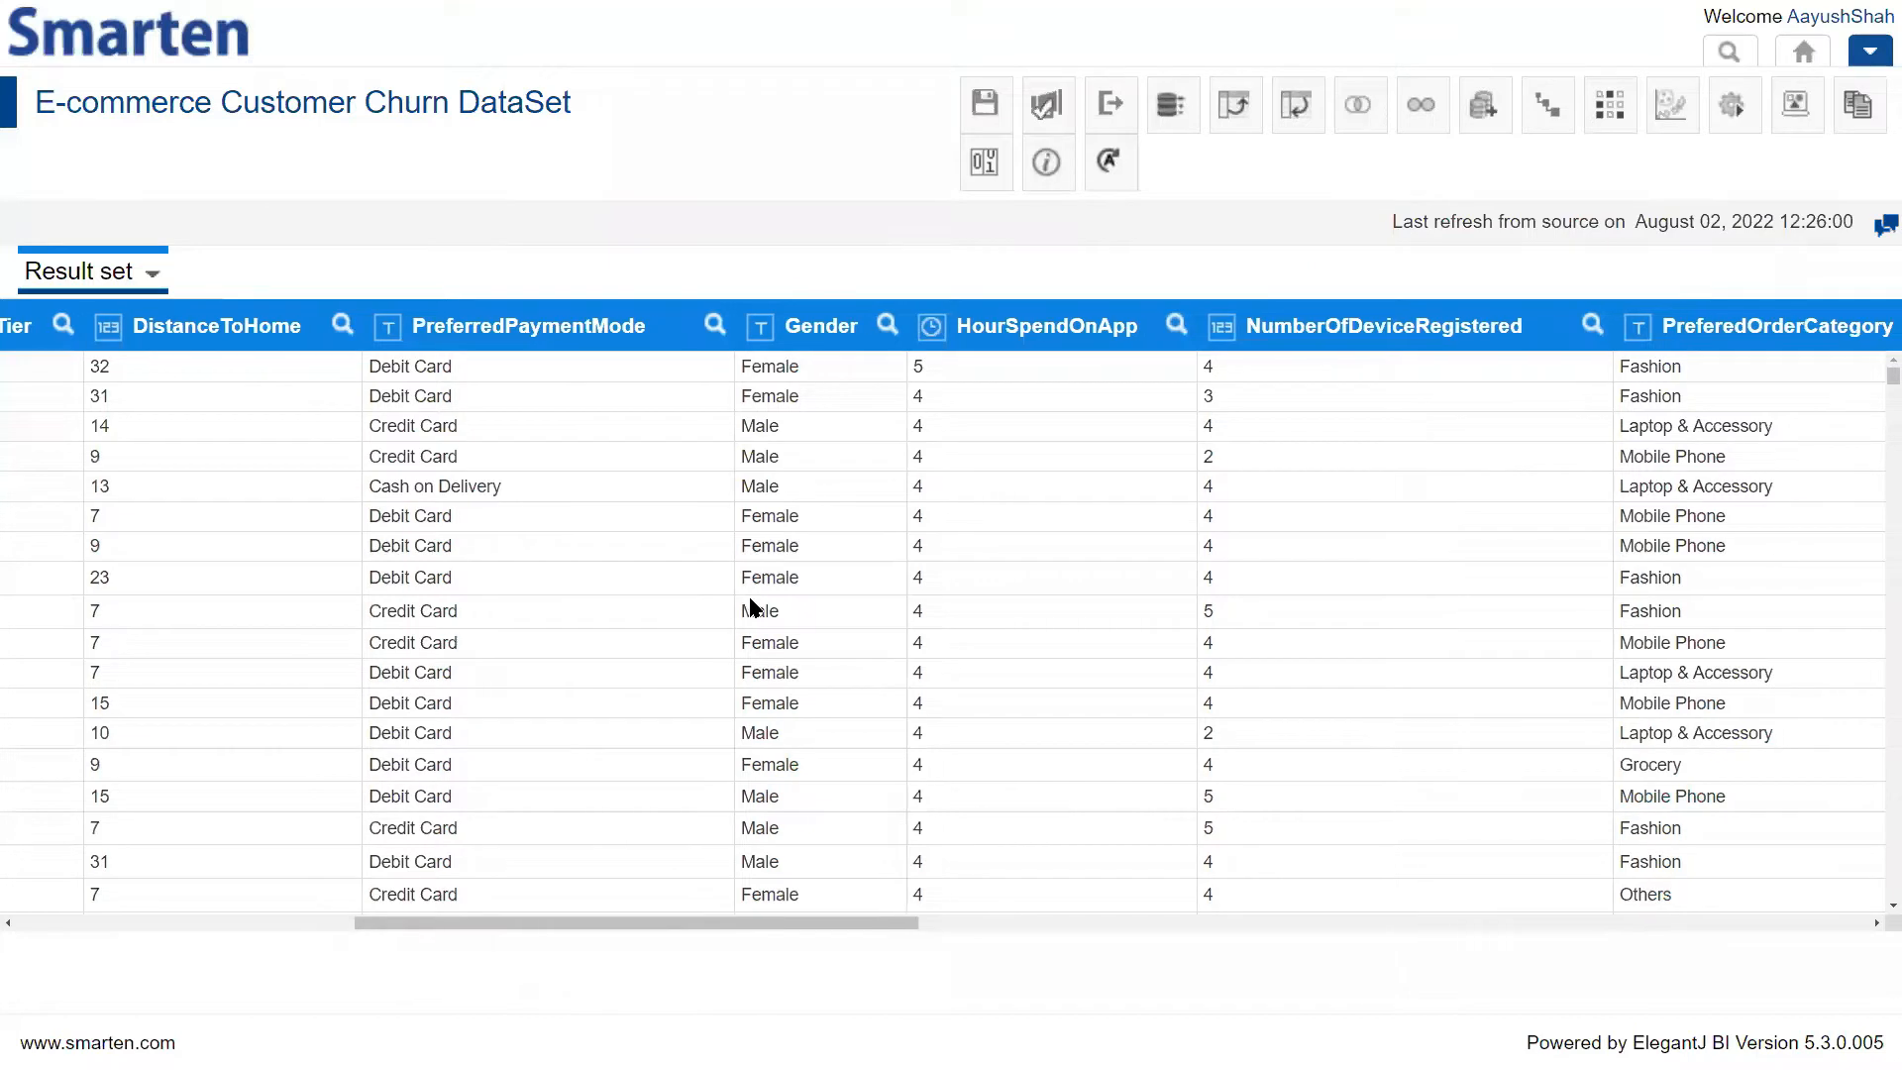
scroll(750, 607, right, 4)
scroll(750, 607, right, 4)
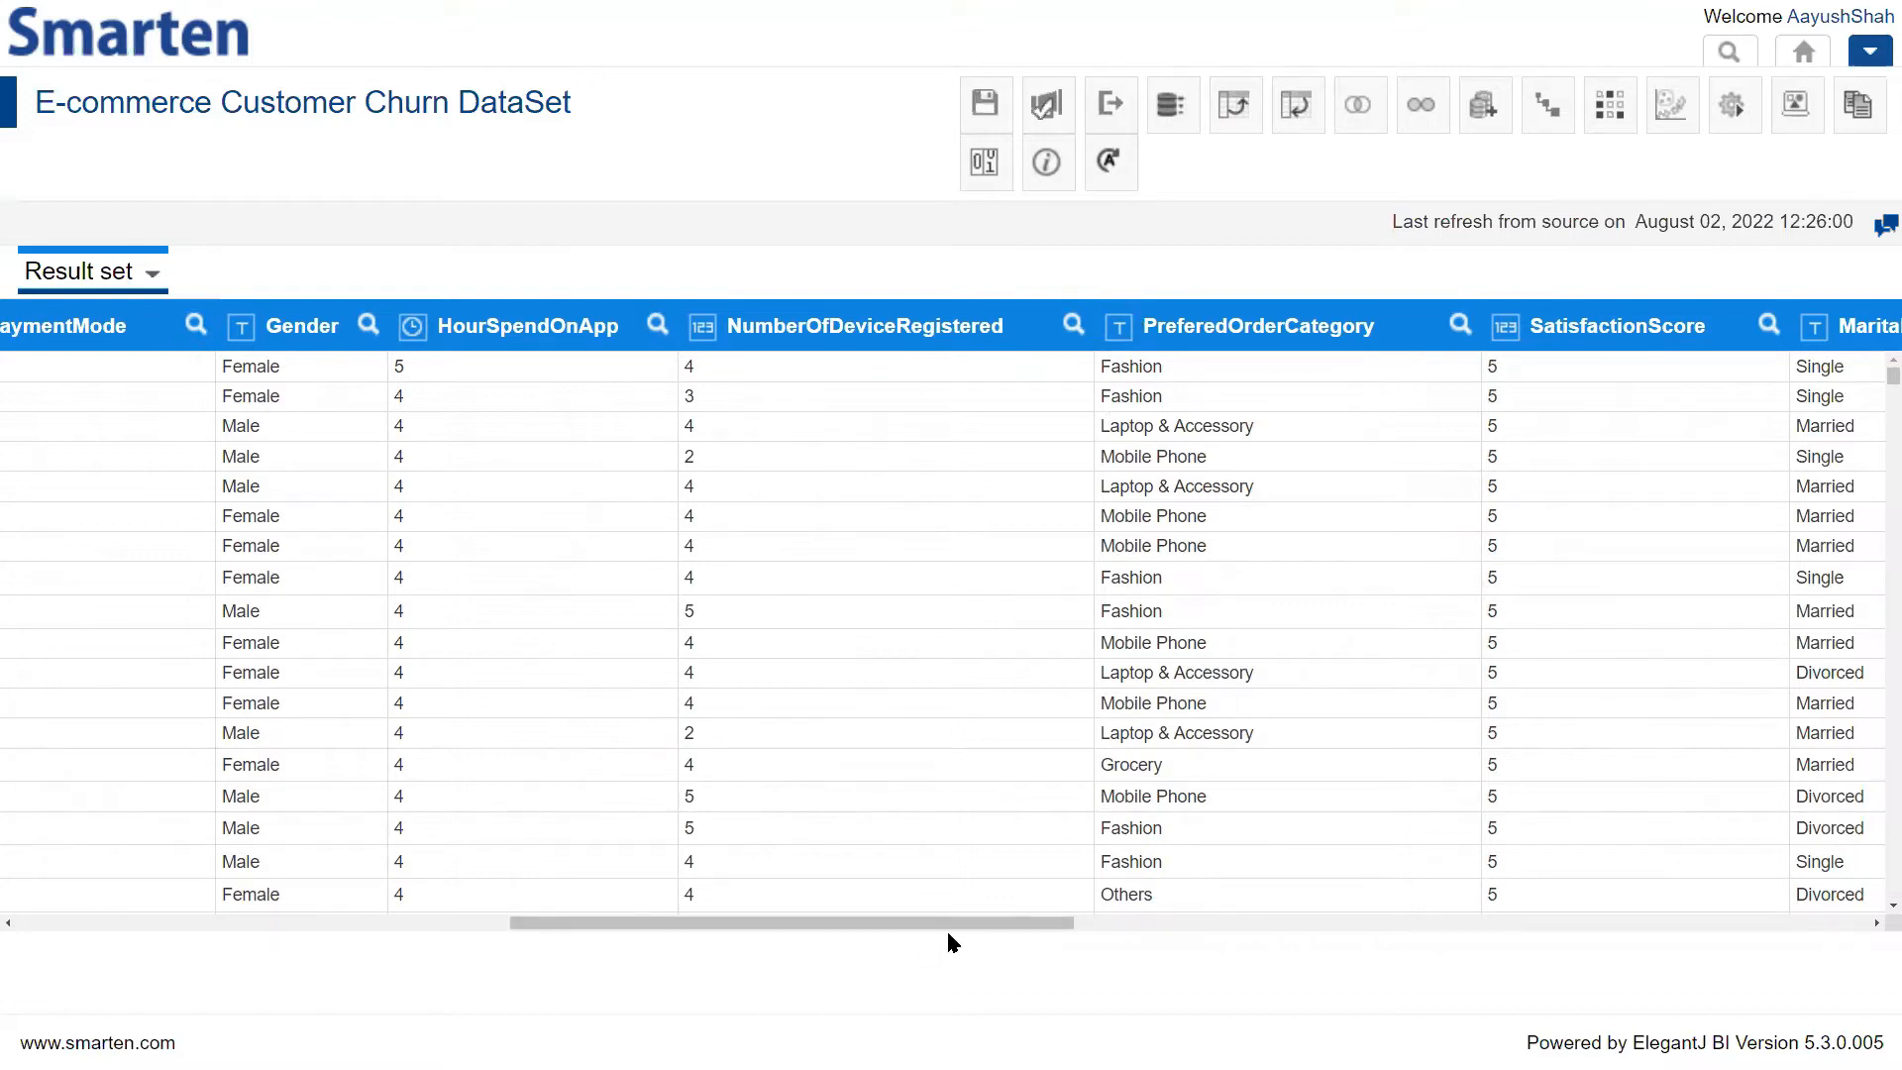
drag(985, 924, 1122, 921)
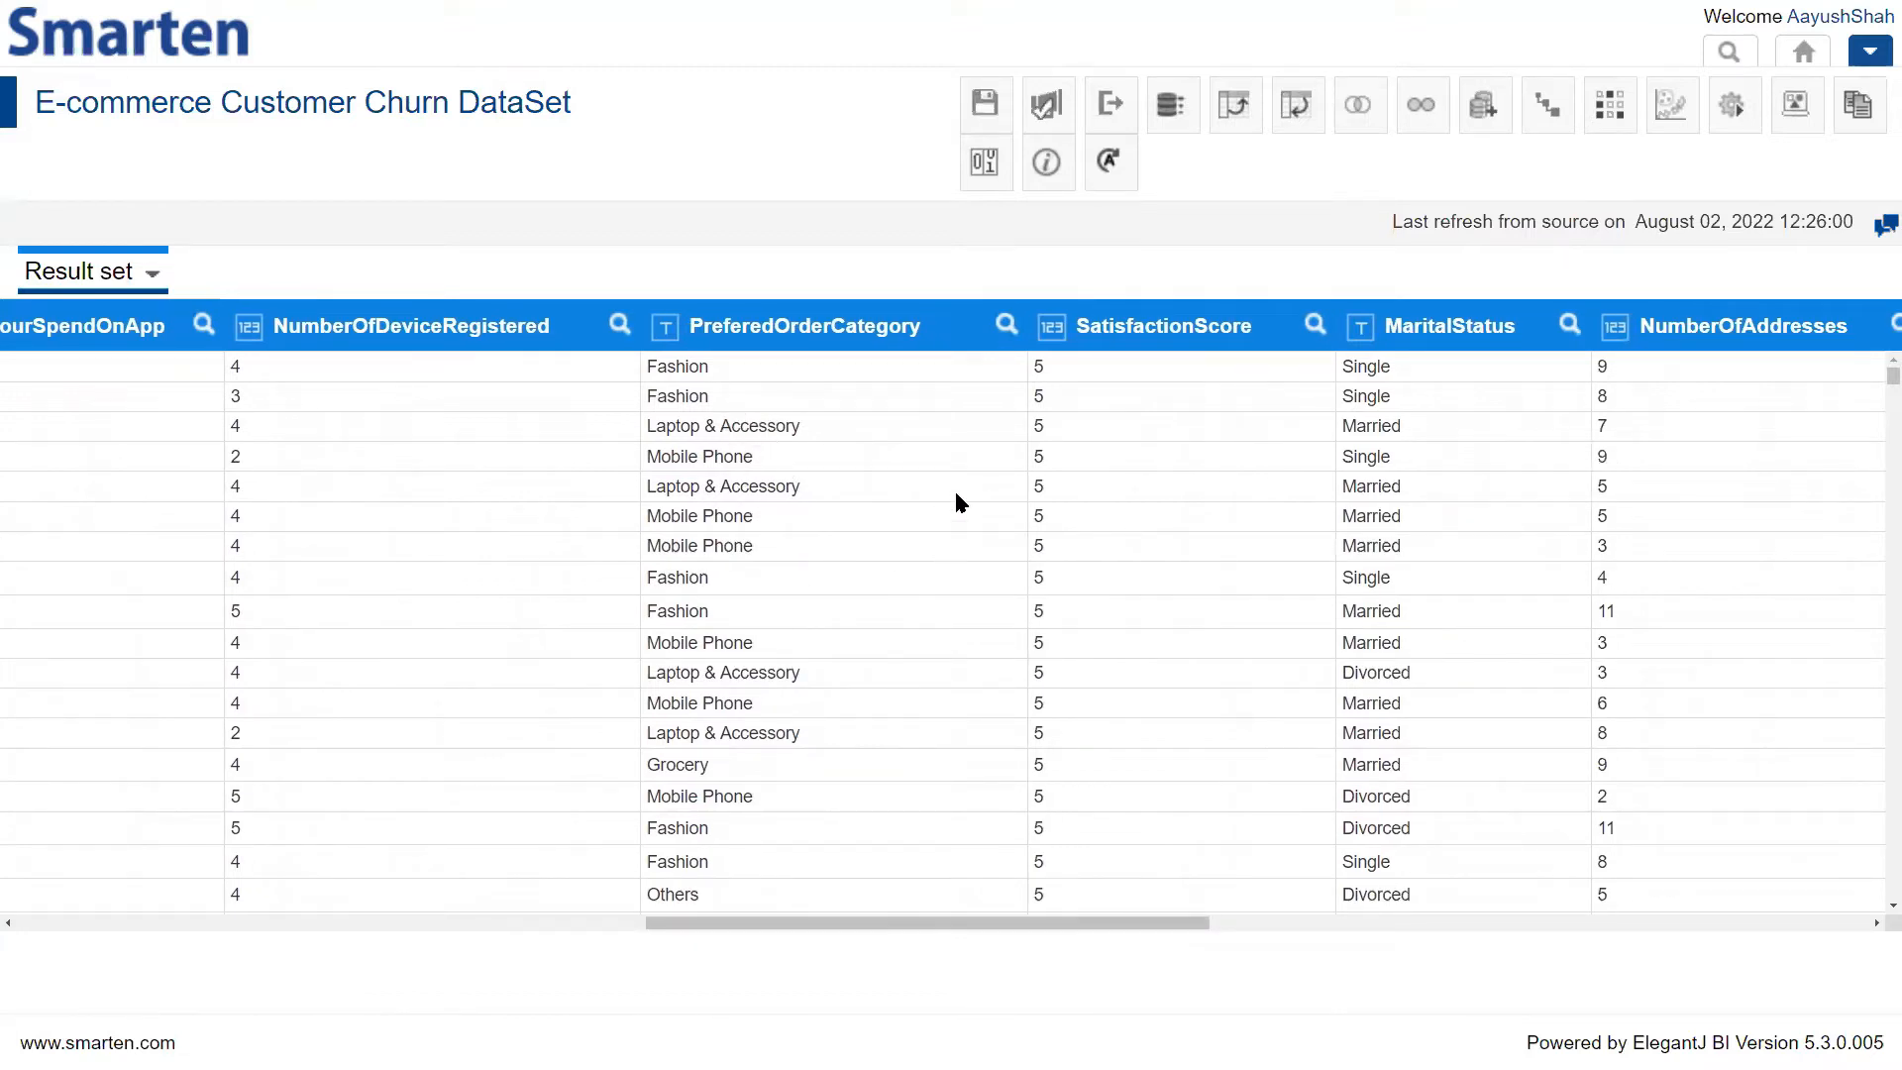
scroll(955, 496, right, 5)
scroll(957, 493, right, 4)
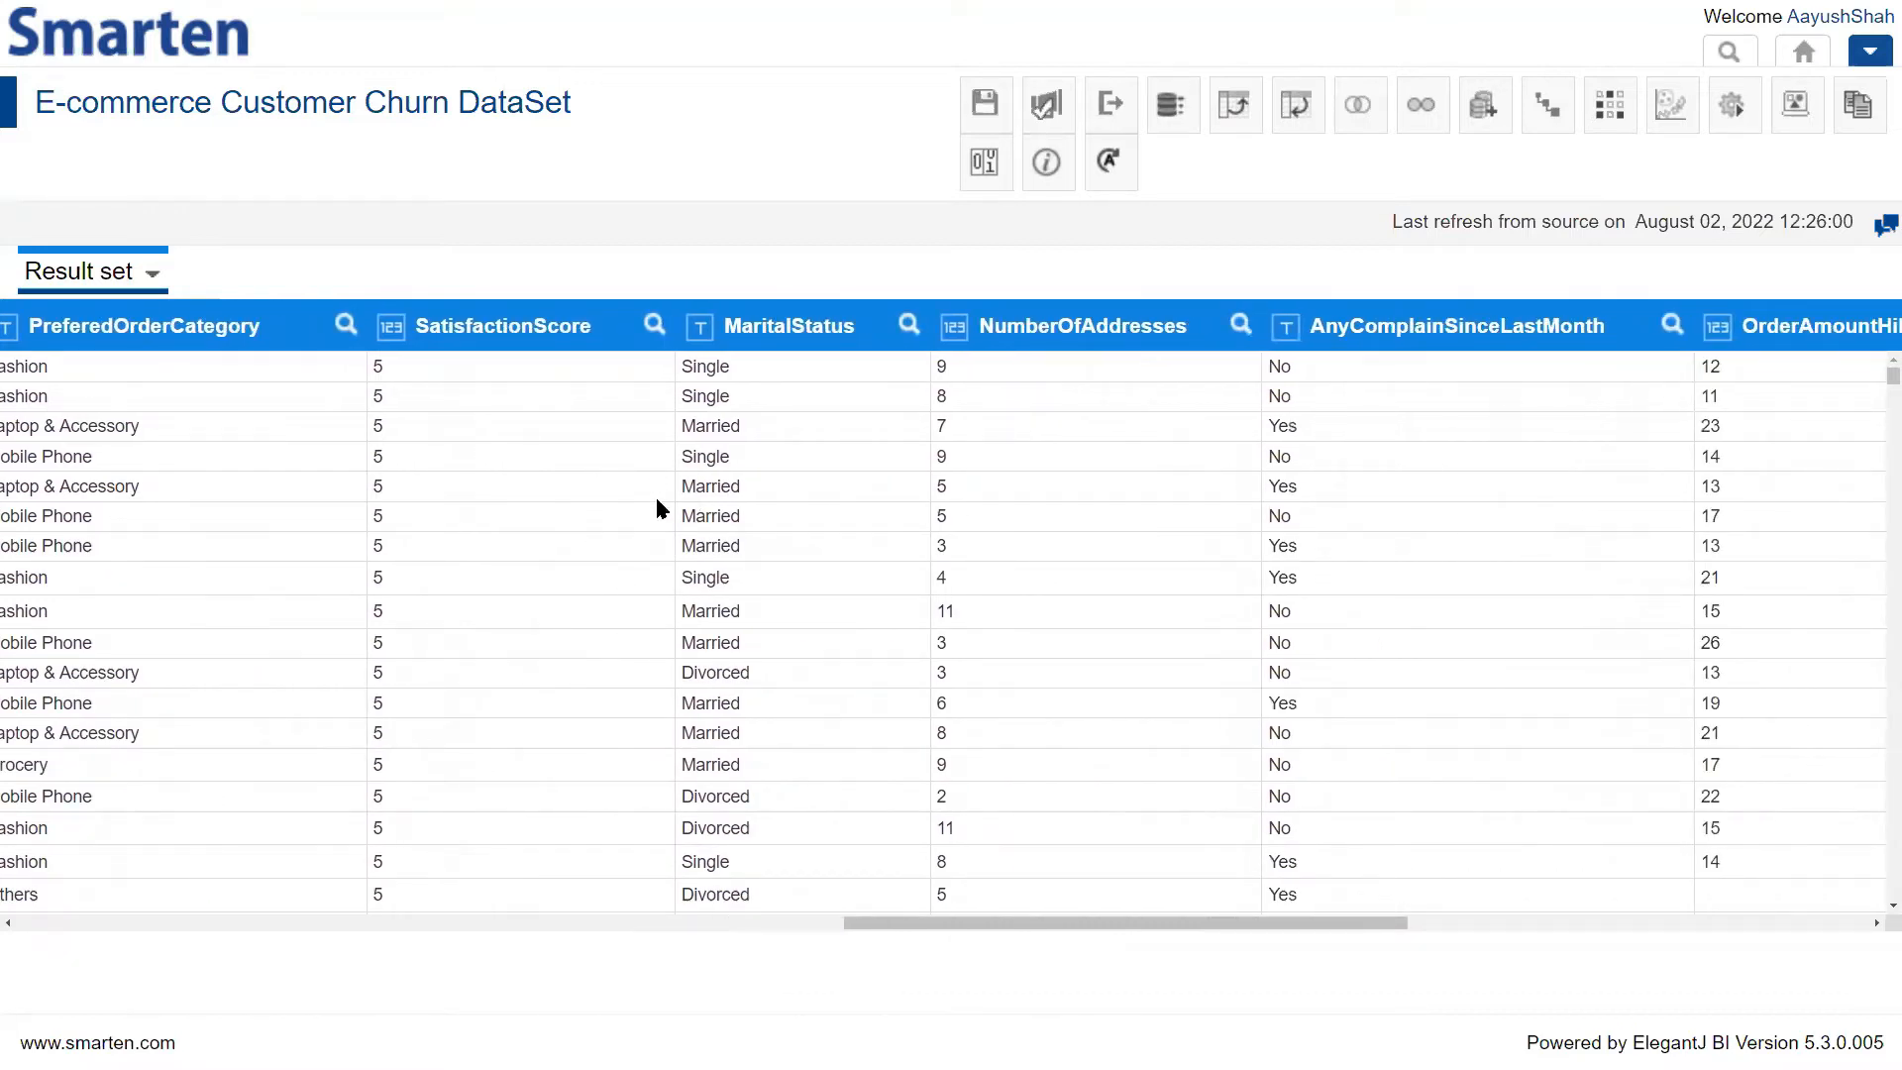
scroll(768, 537, right, 5)
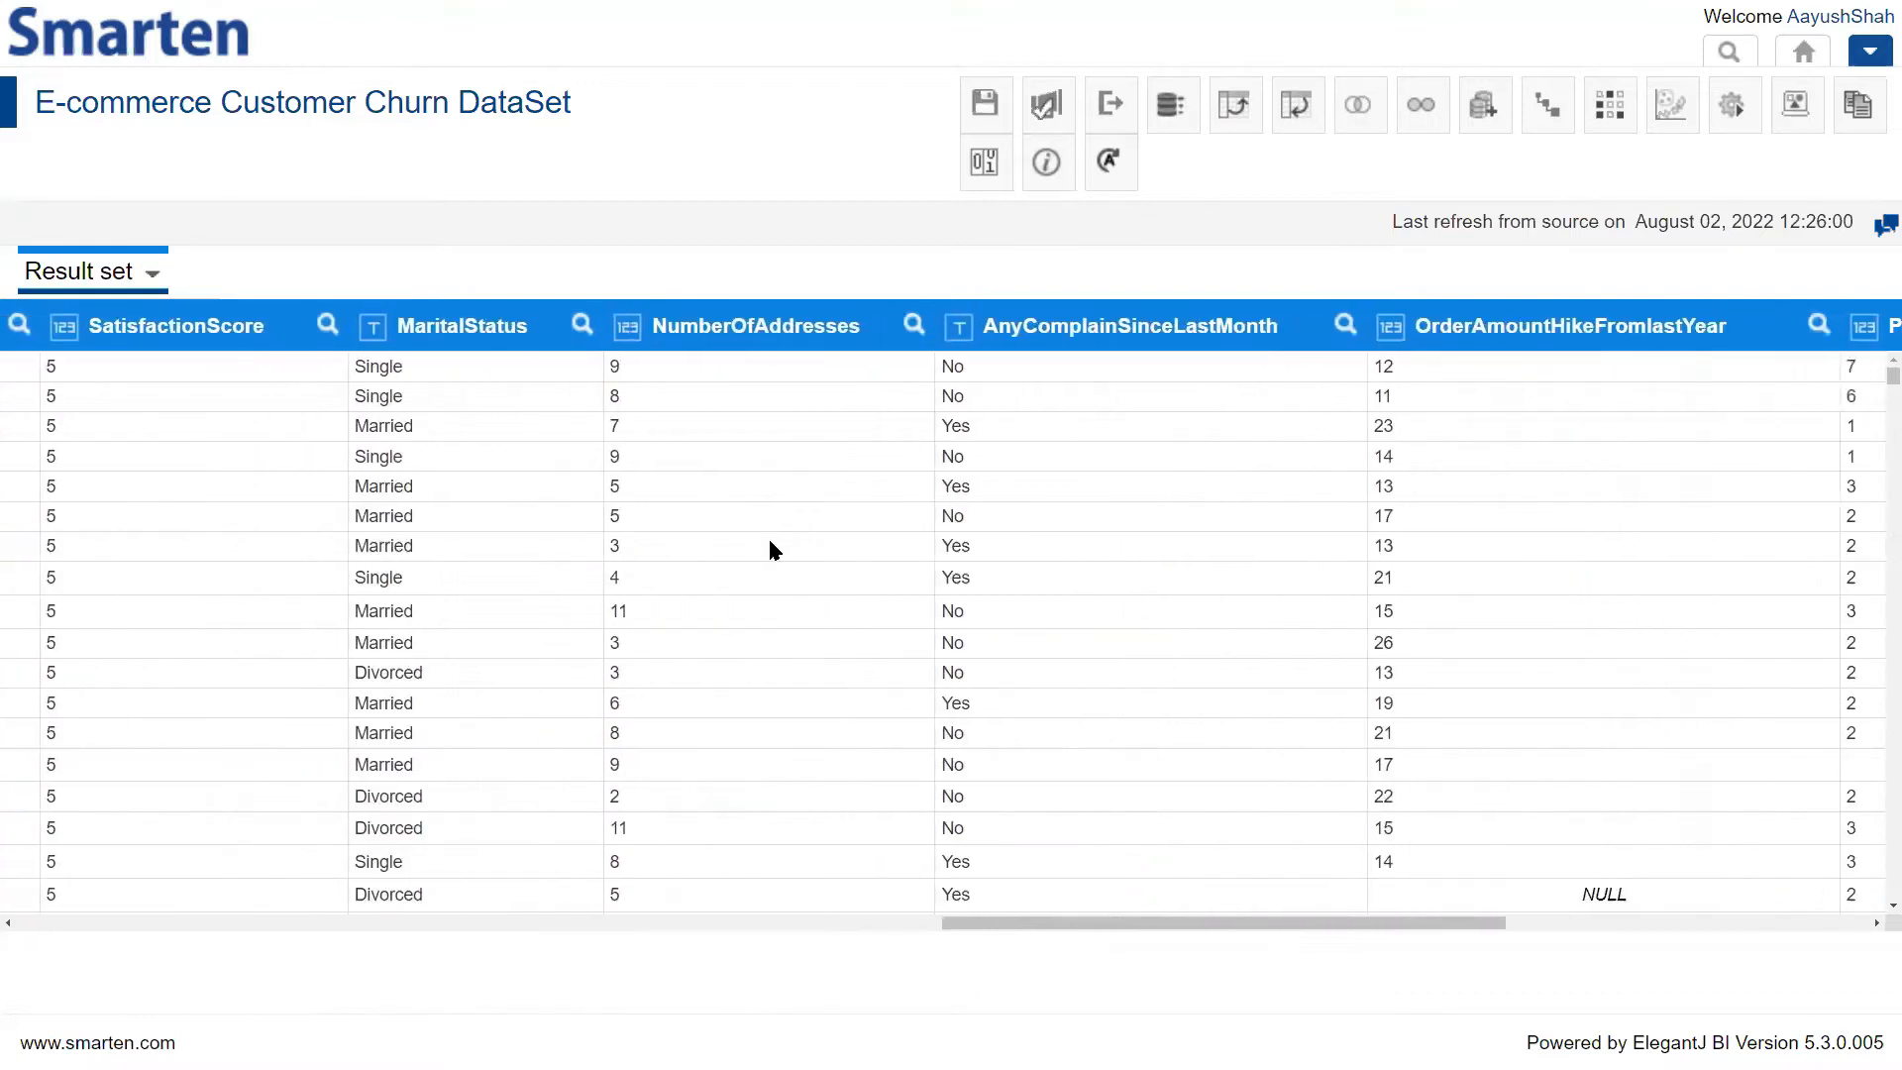
scroll(769, 537, right, 3)
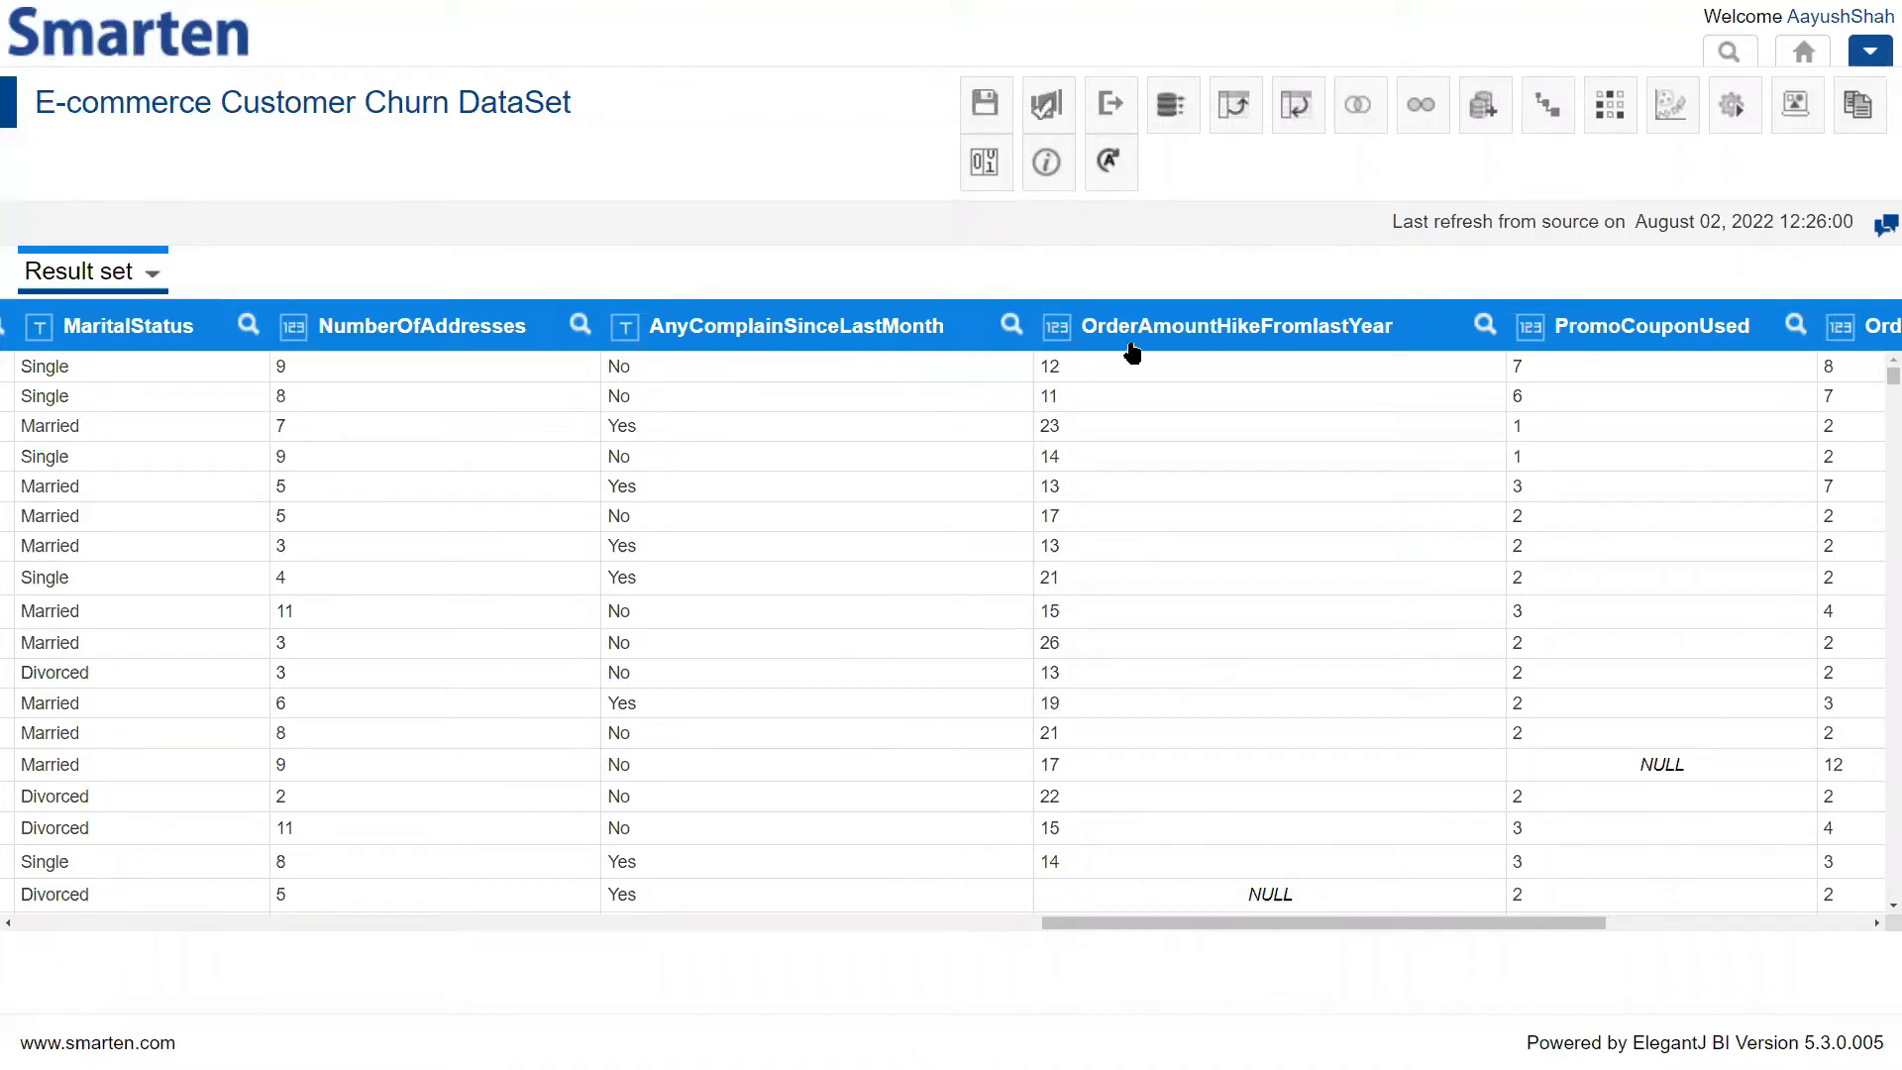
drag(1229, 929, 1441, 923)
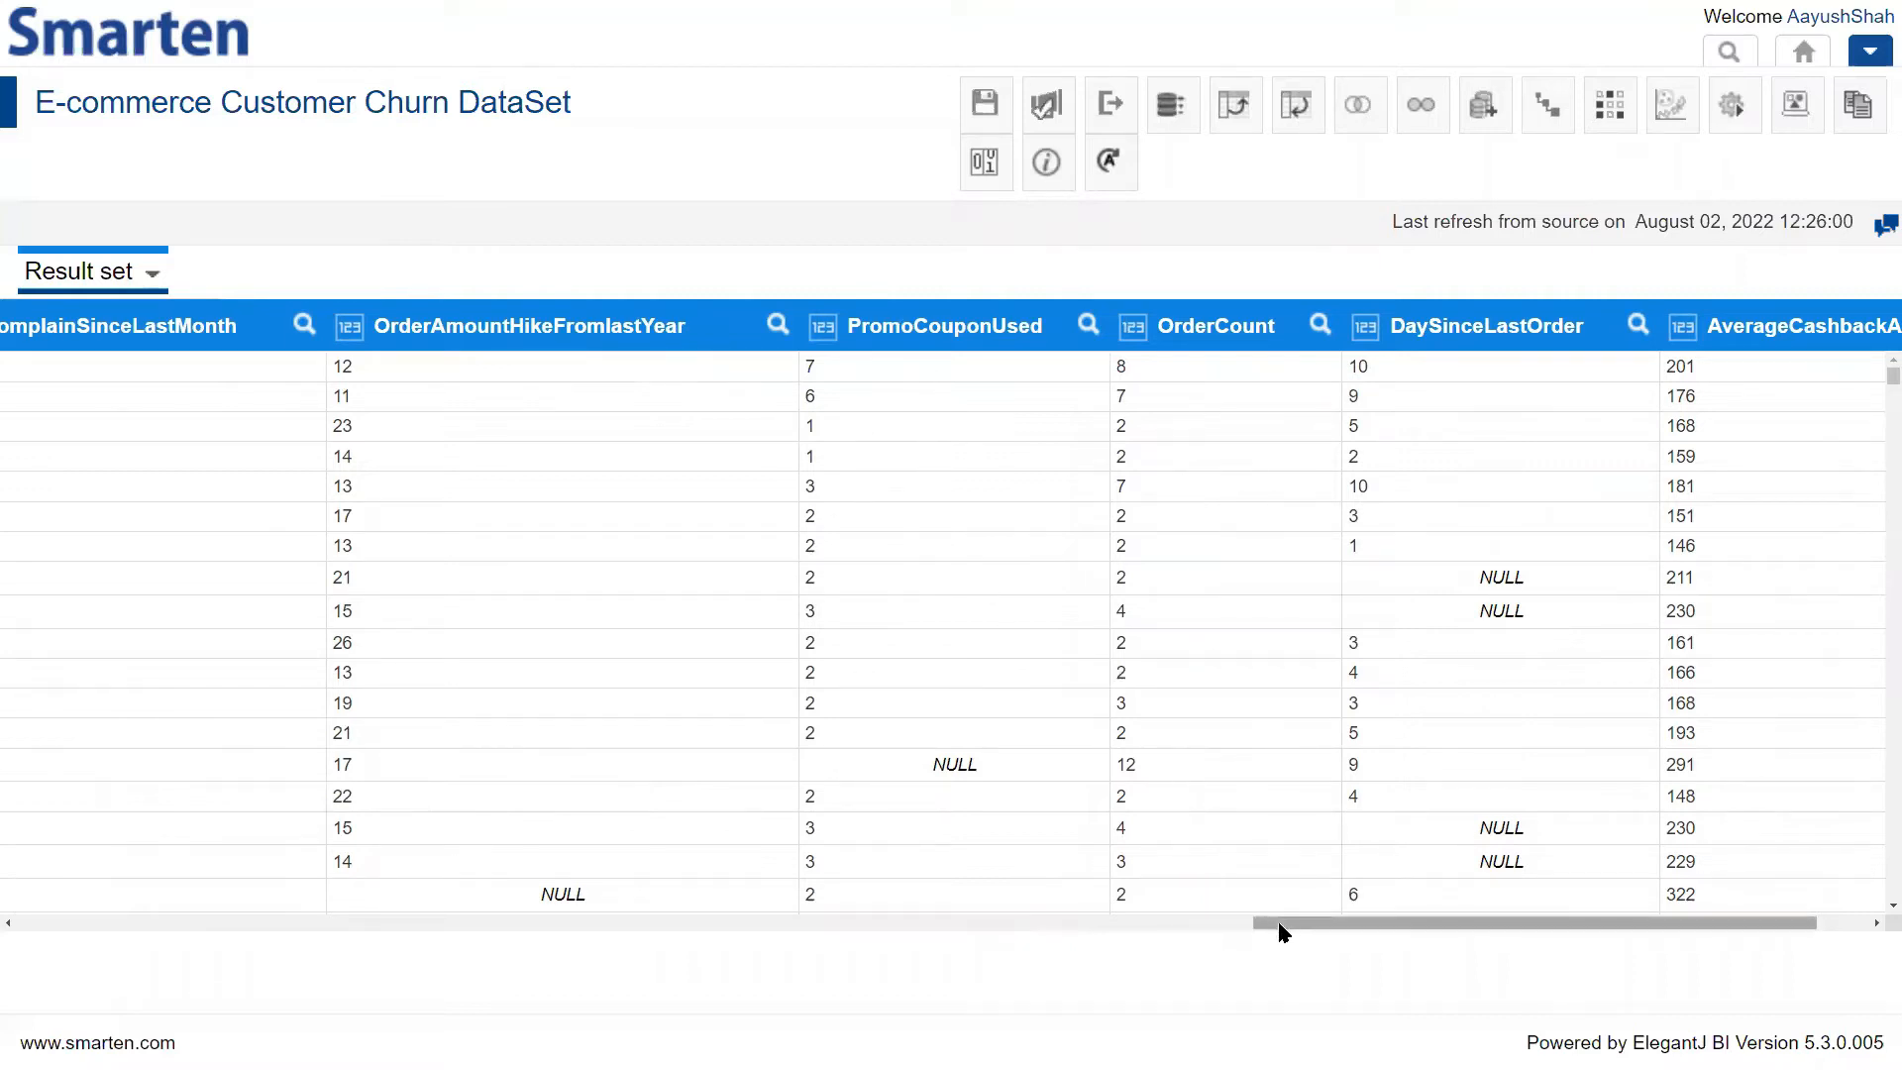
drag(1274, 921, 1431, 931)
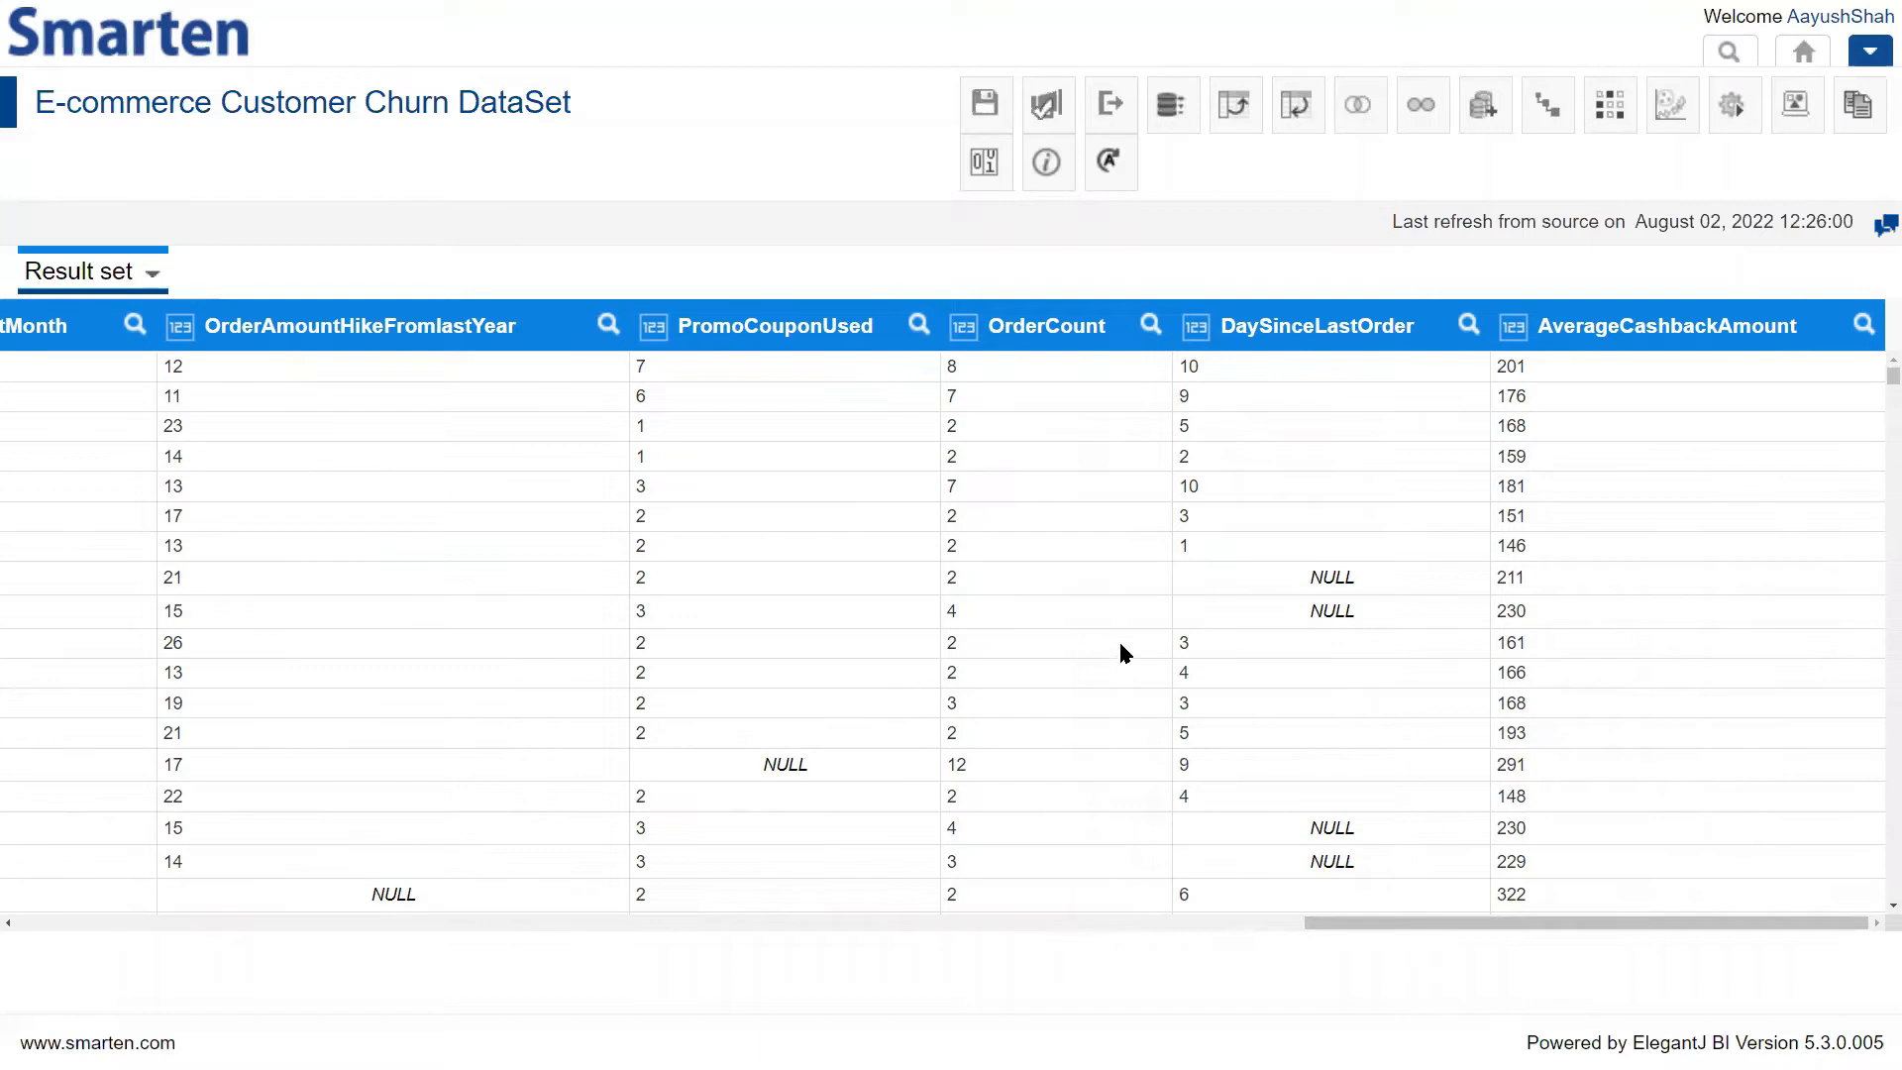
drag(1458, 926, 89, 980)
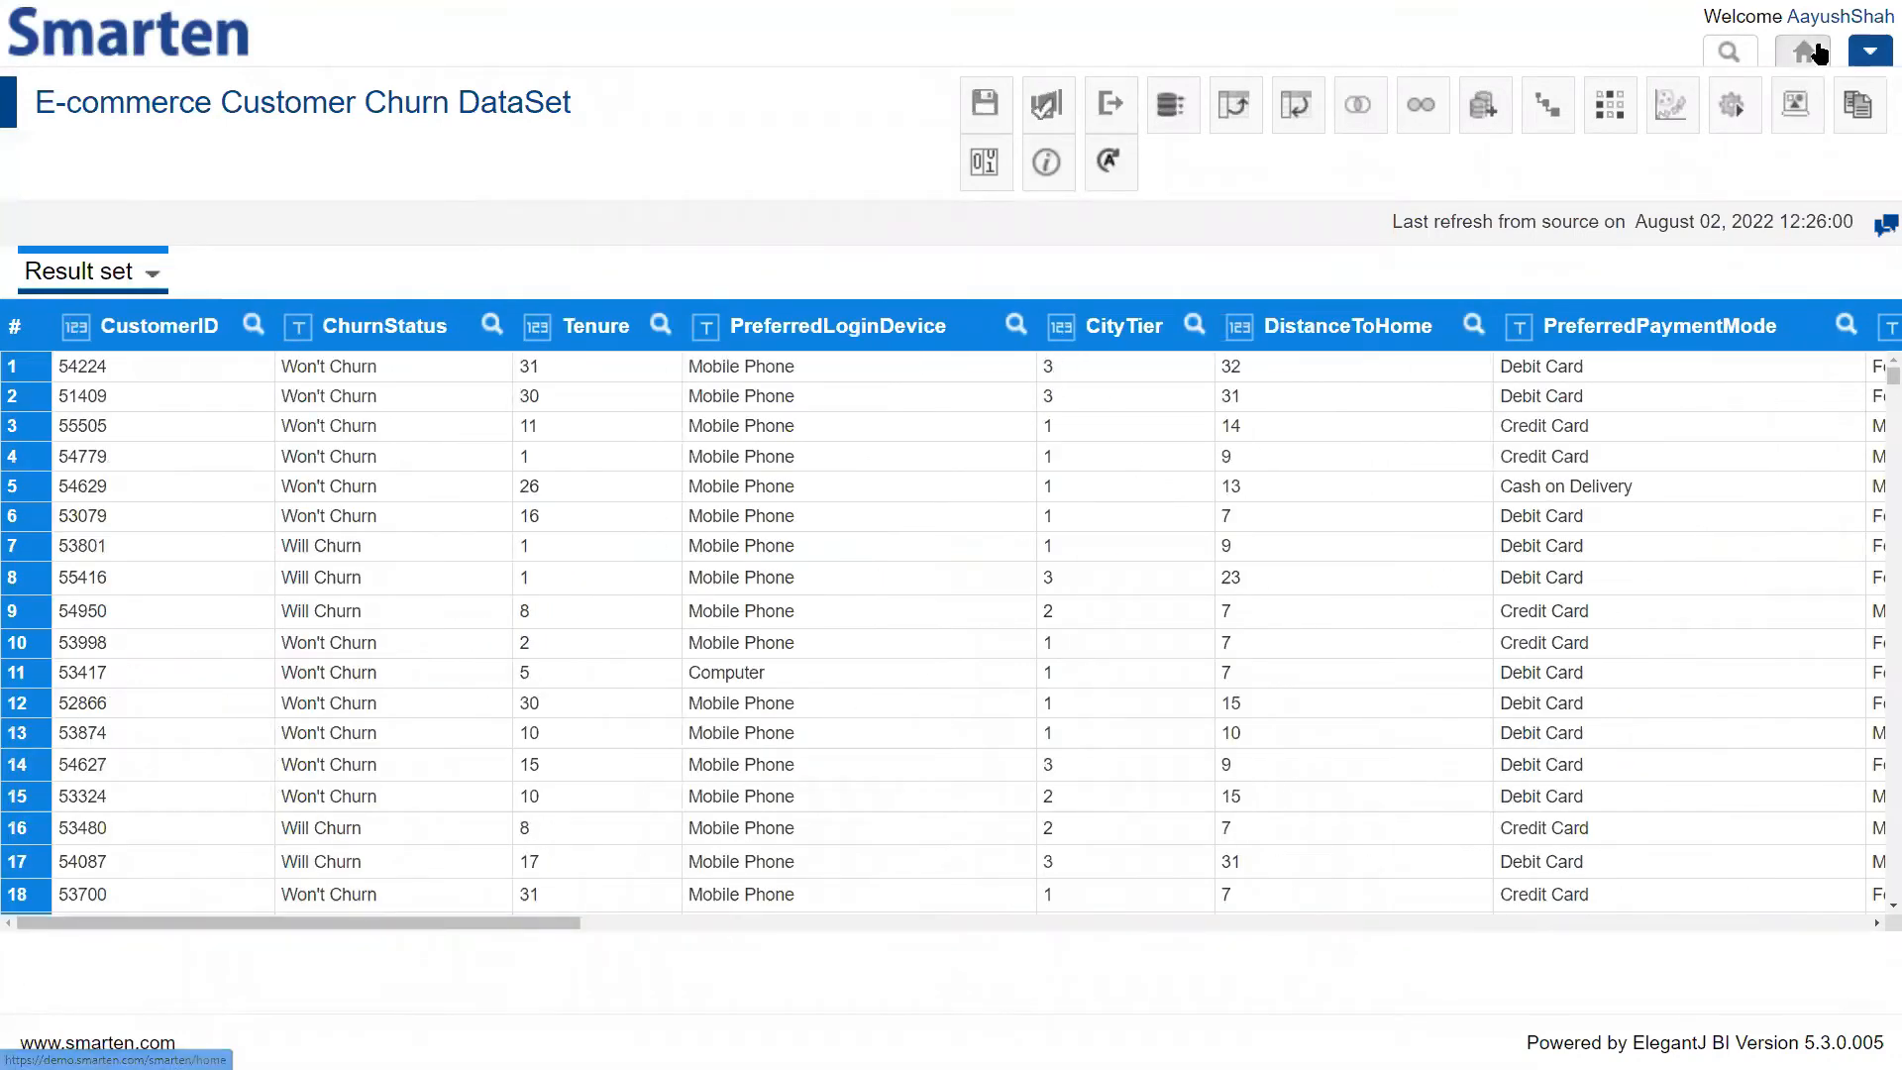
Return to the home page, leave full screen and start a new SmartenInsight
click(1805, 52)
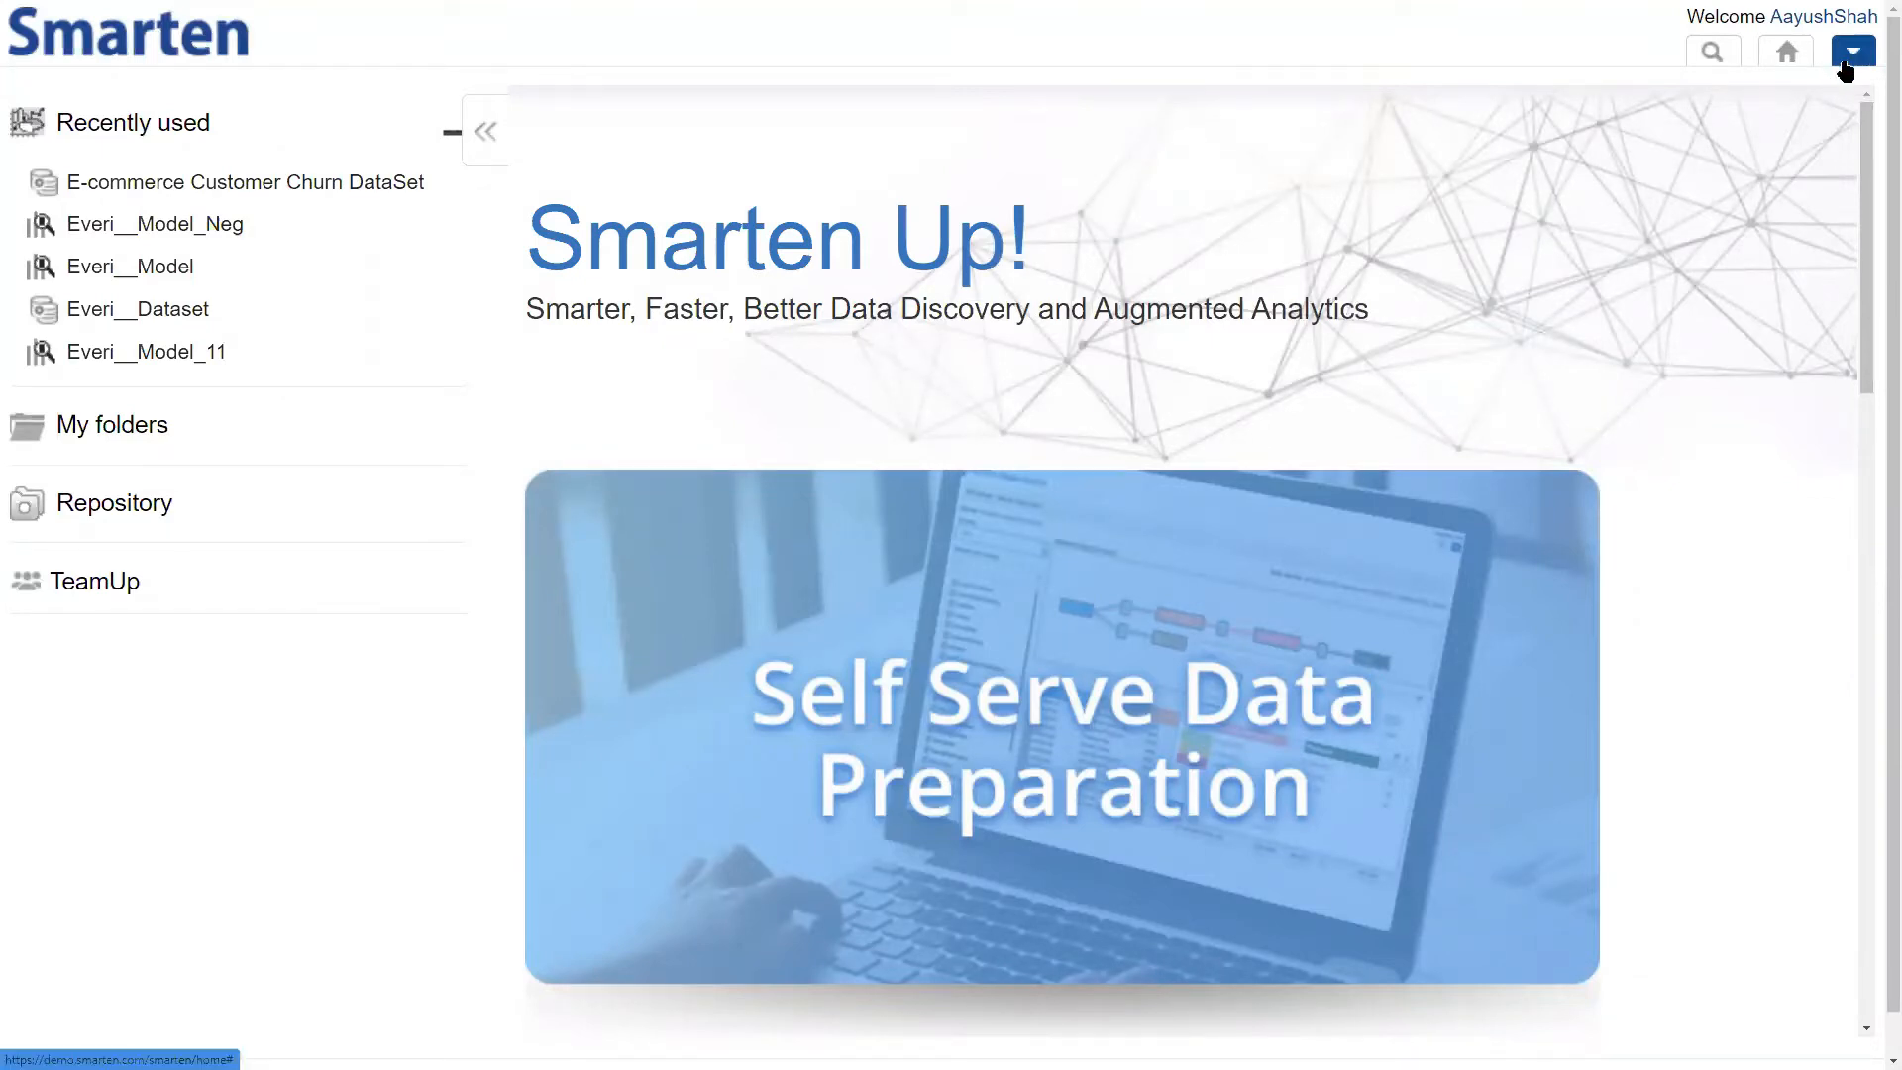
key(ctrl+minus)
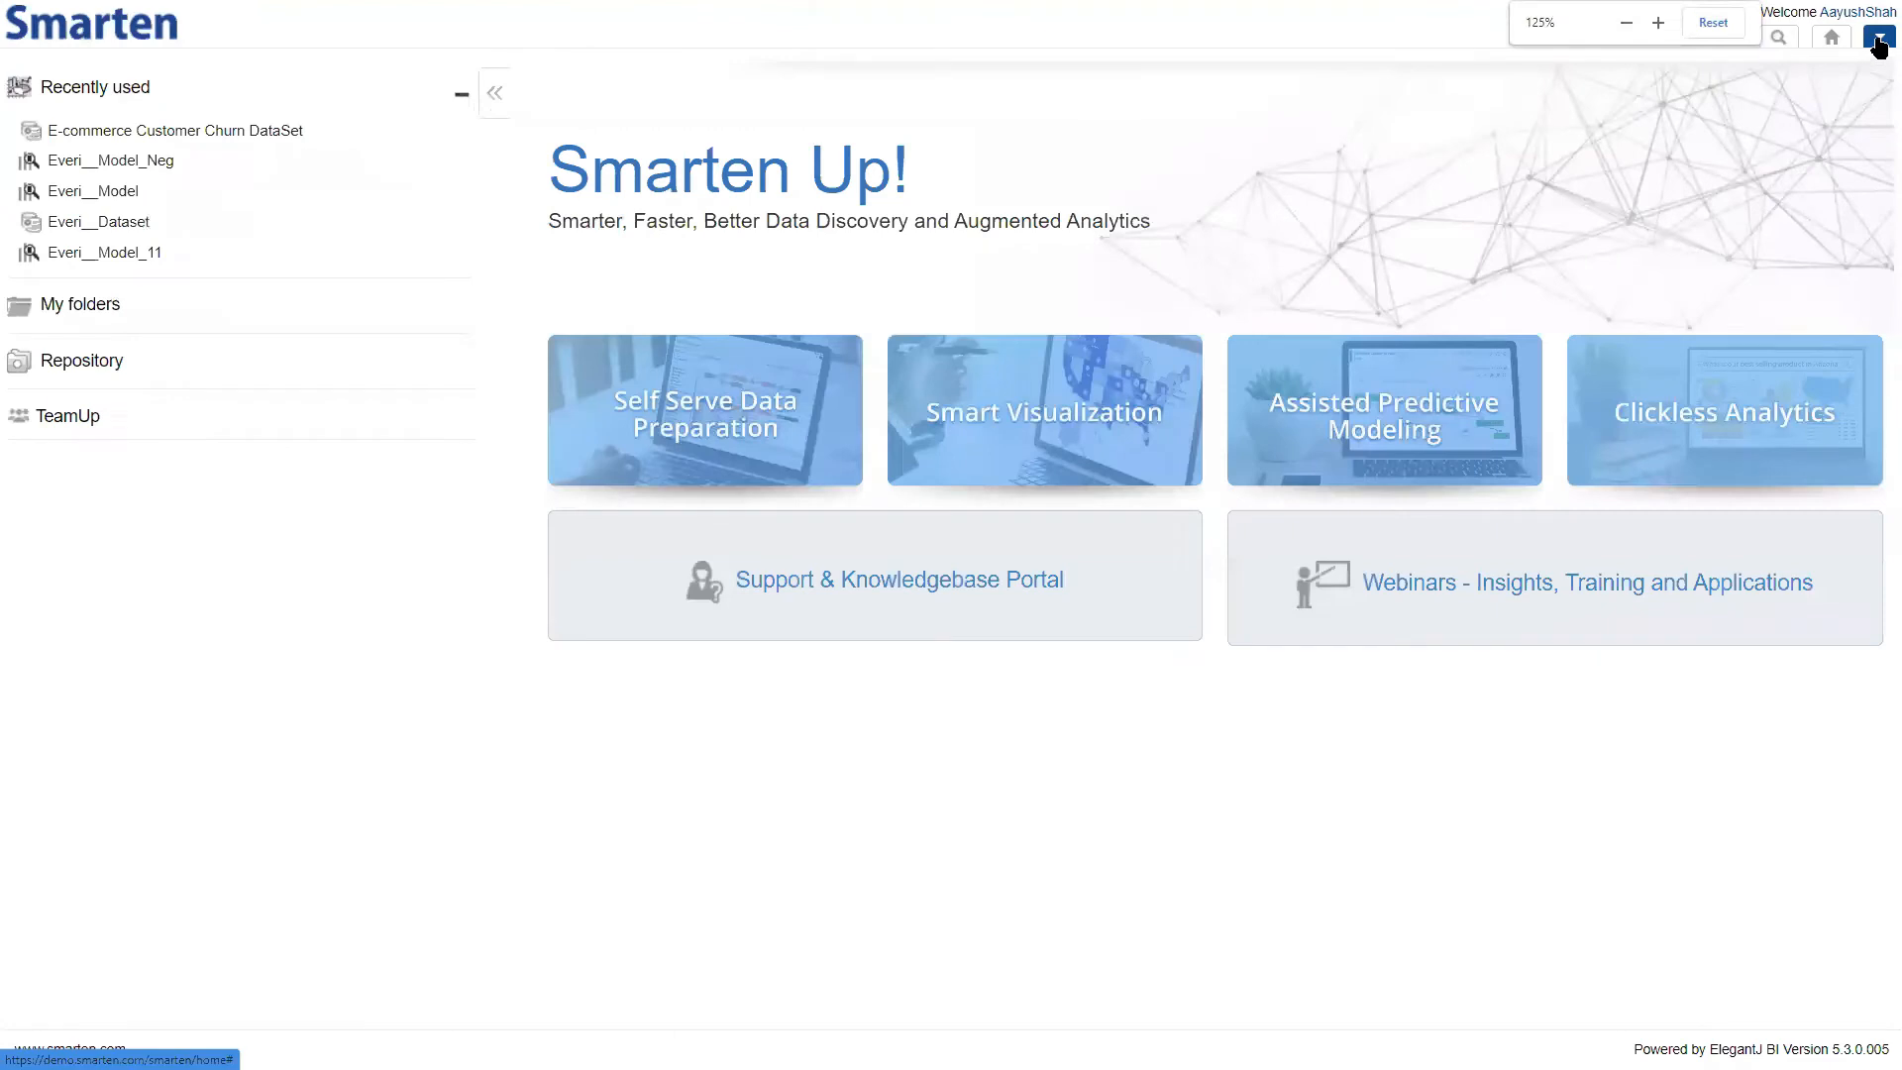
click(1878, 40)
mouse_move(1860, 111)
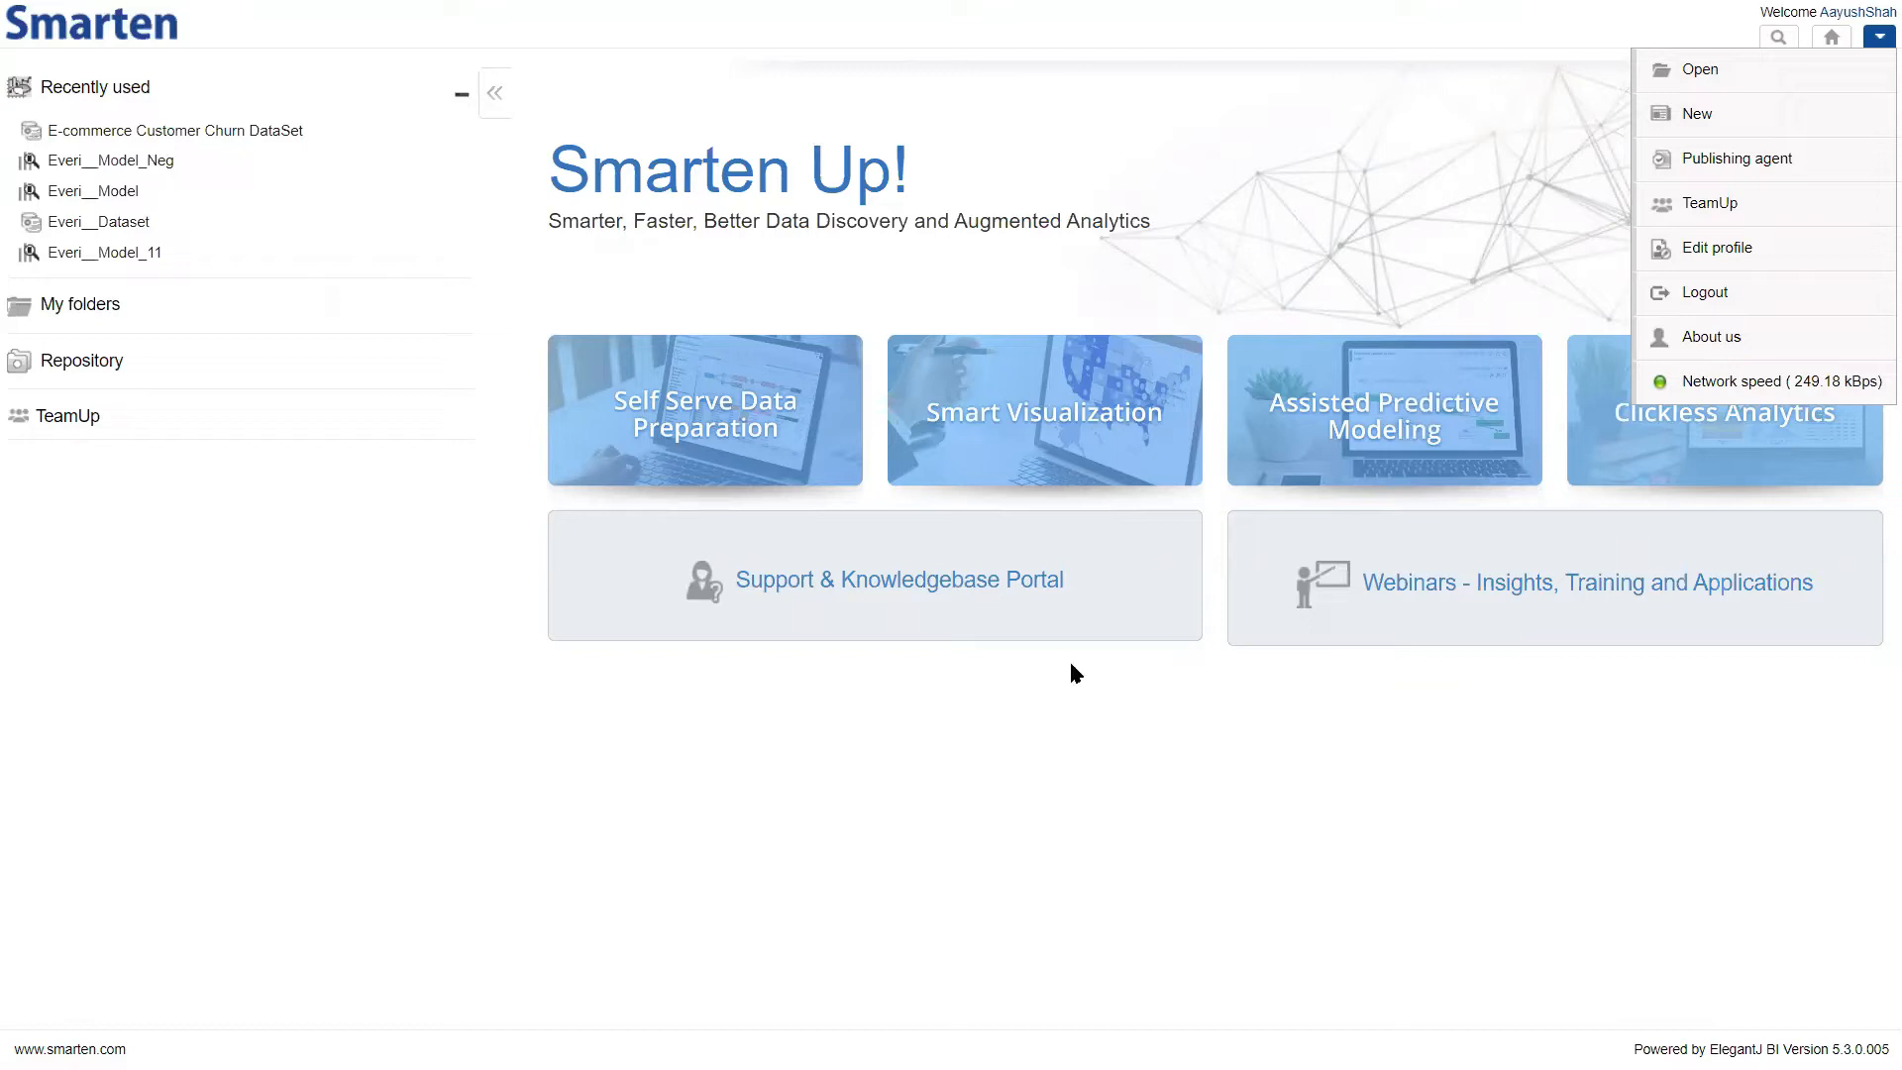
key(F11)
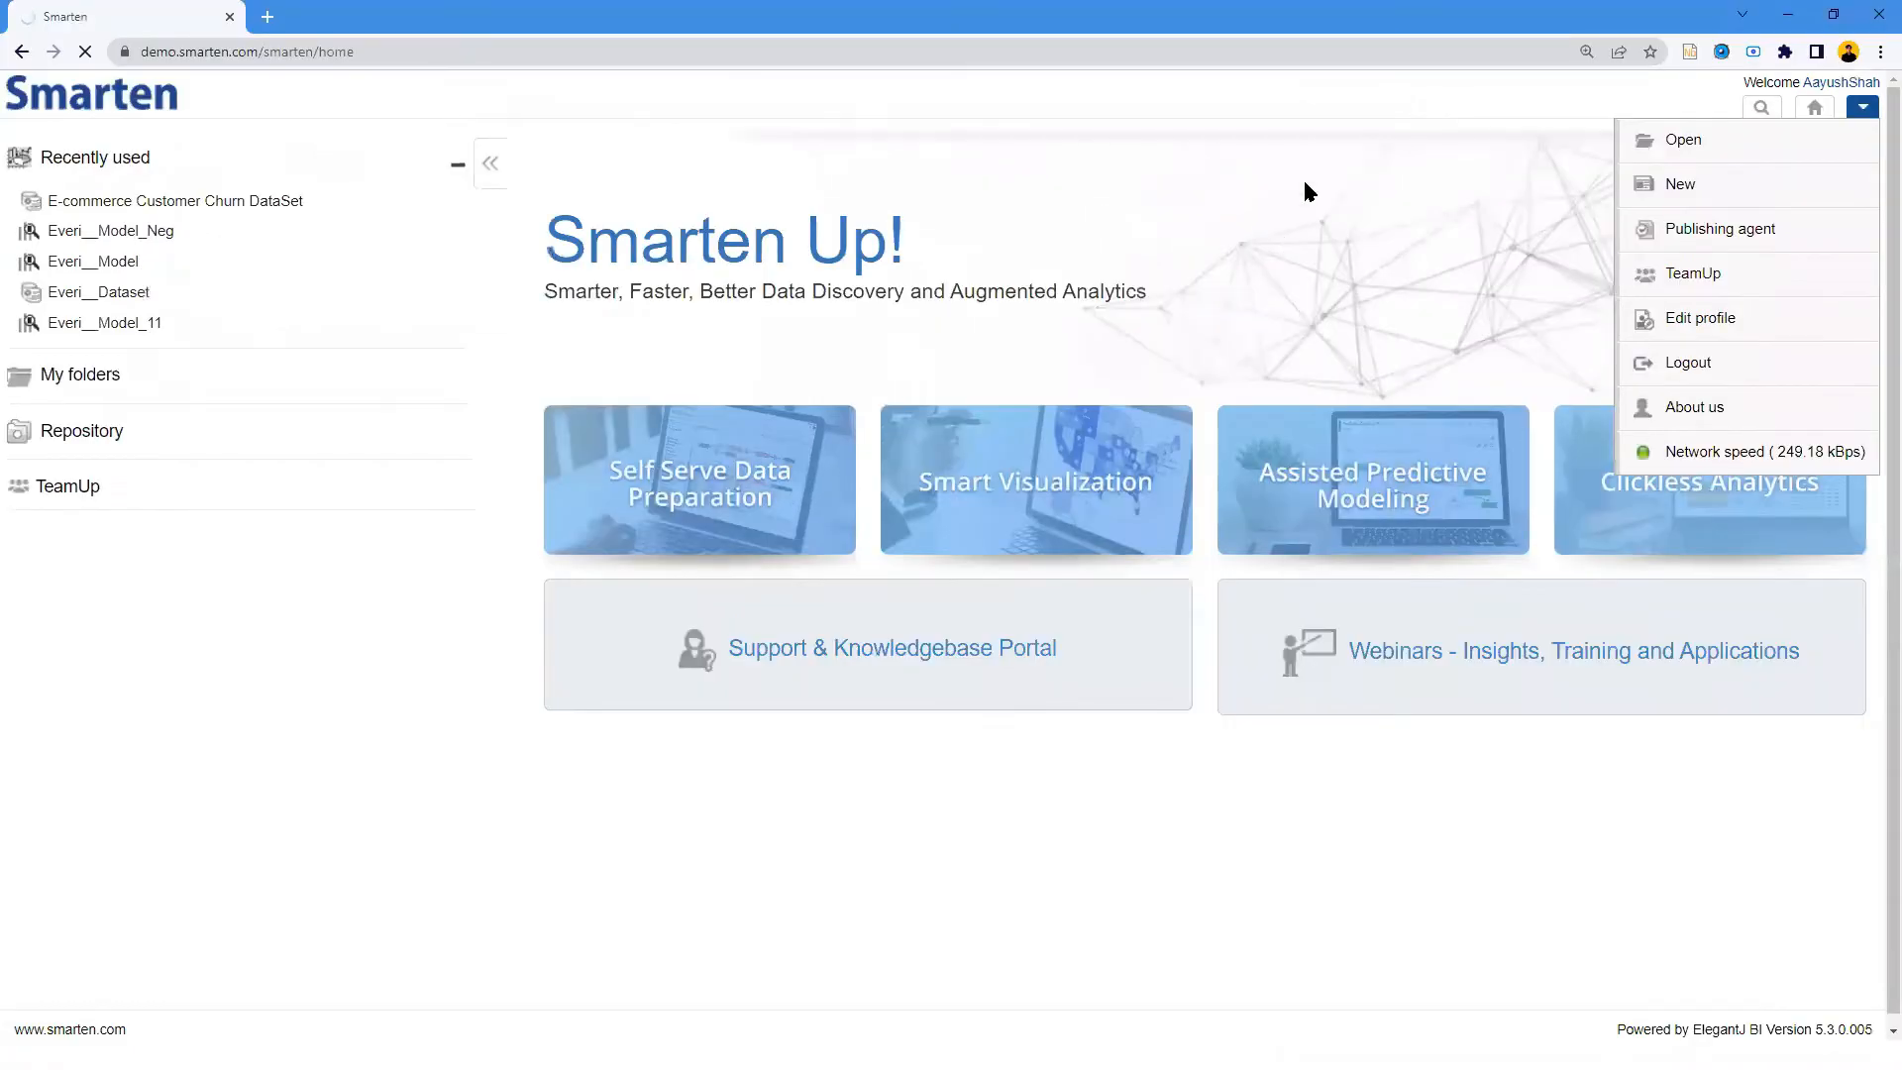
click(1290, 99)
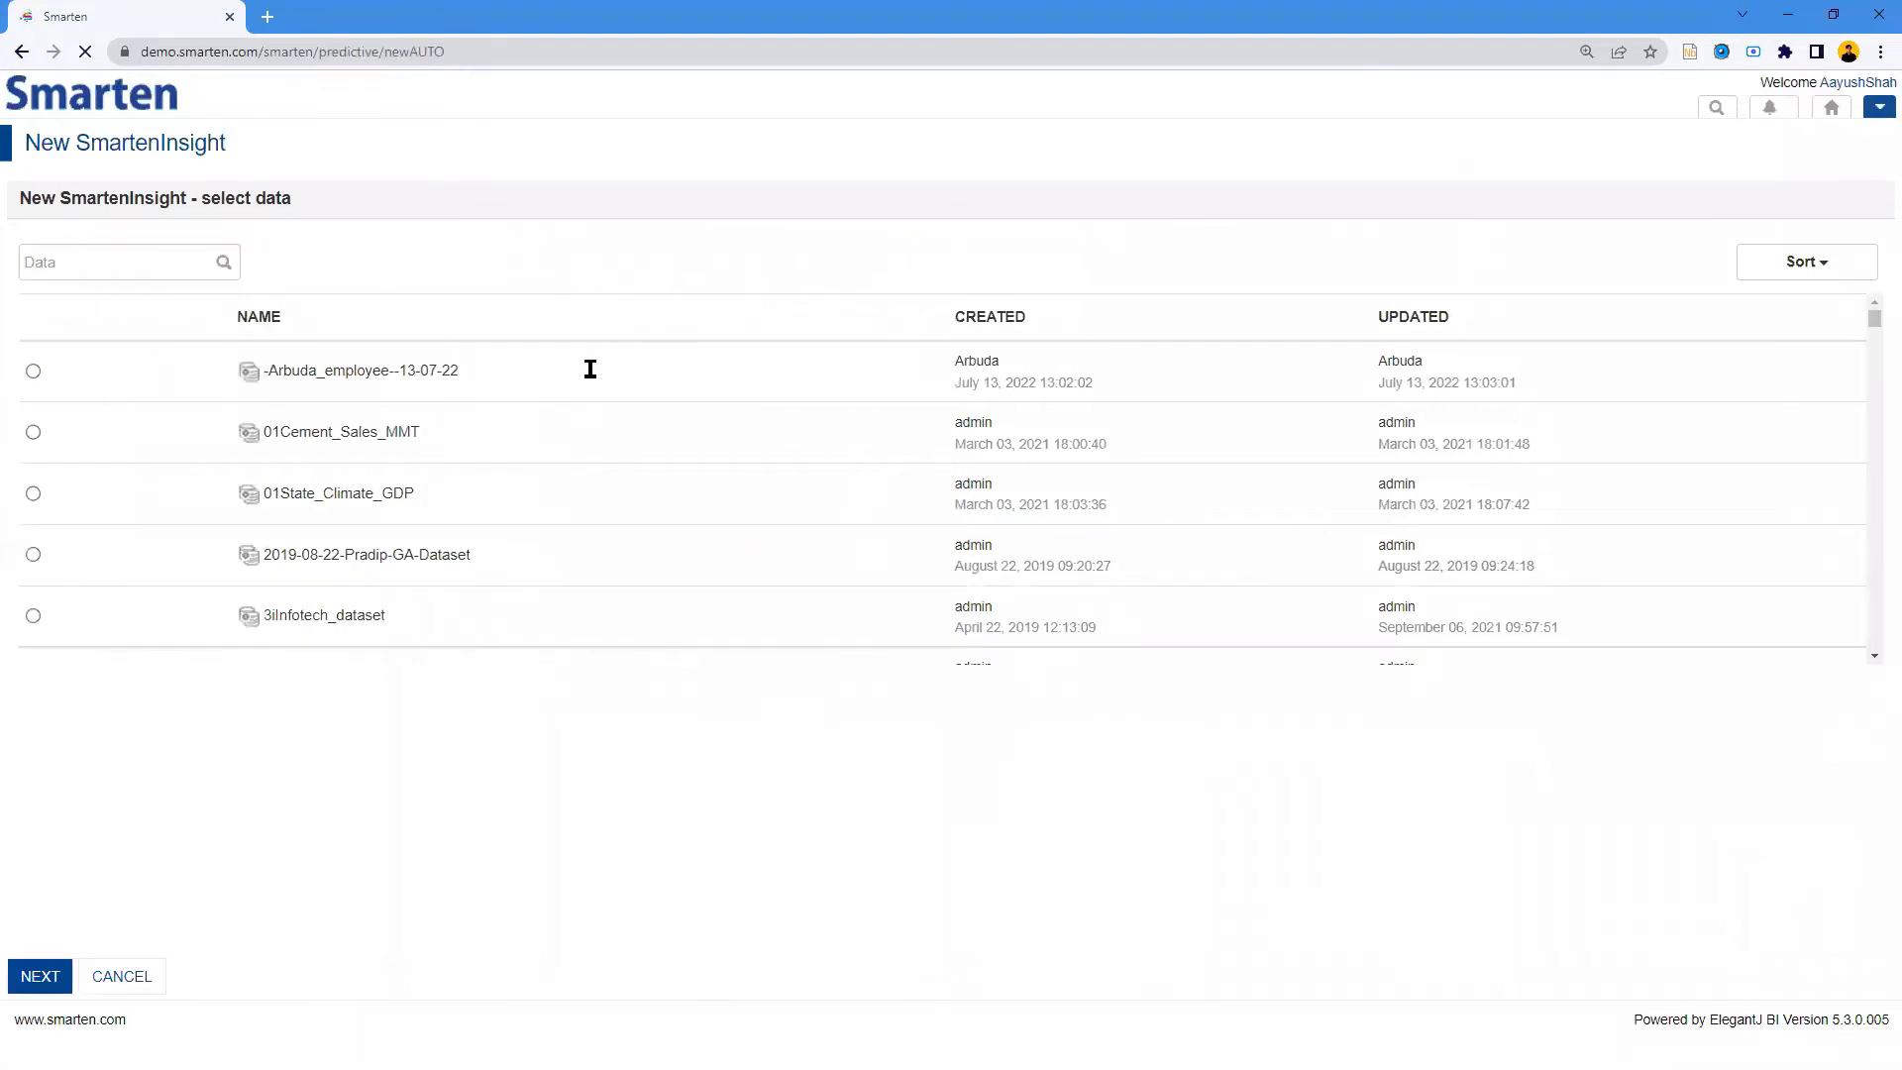
Search the data sources for "e-com" and choose E-commerce Customer Churn DataSet as the data for the new SmartenInsight
click(135, 260)
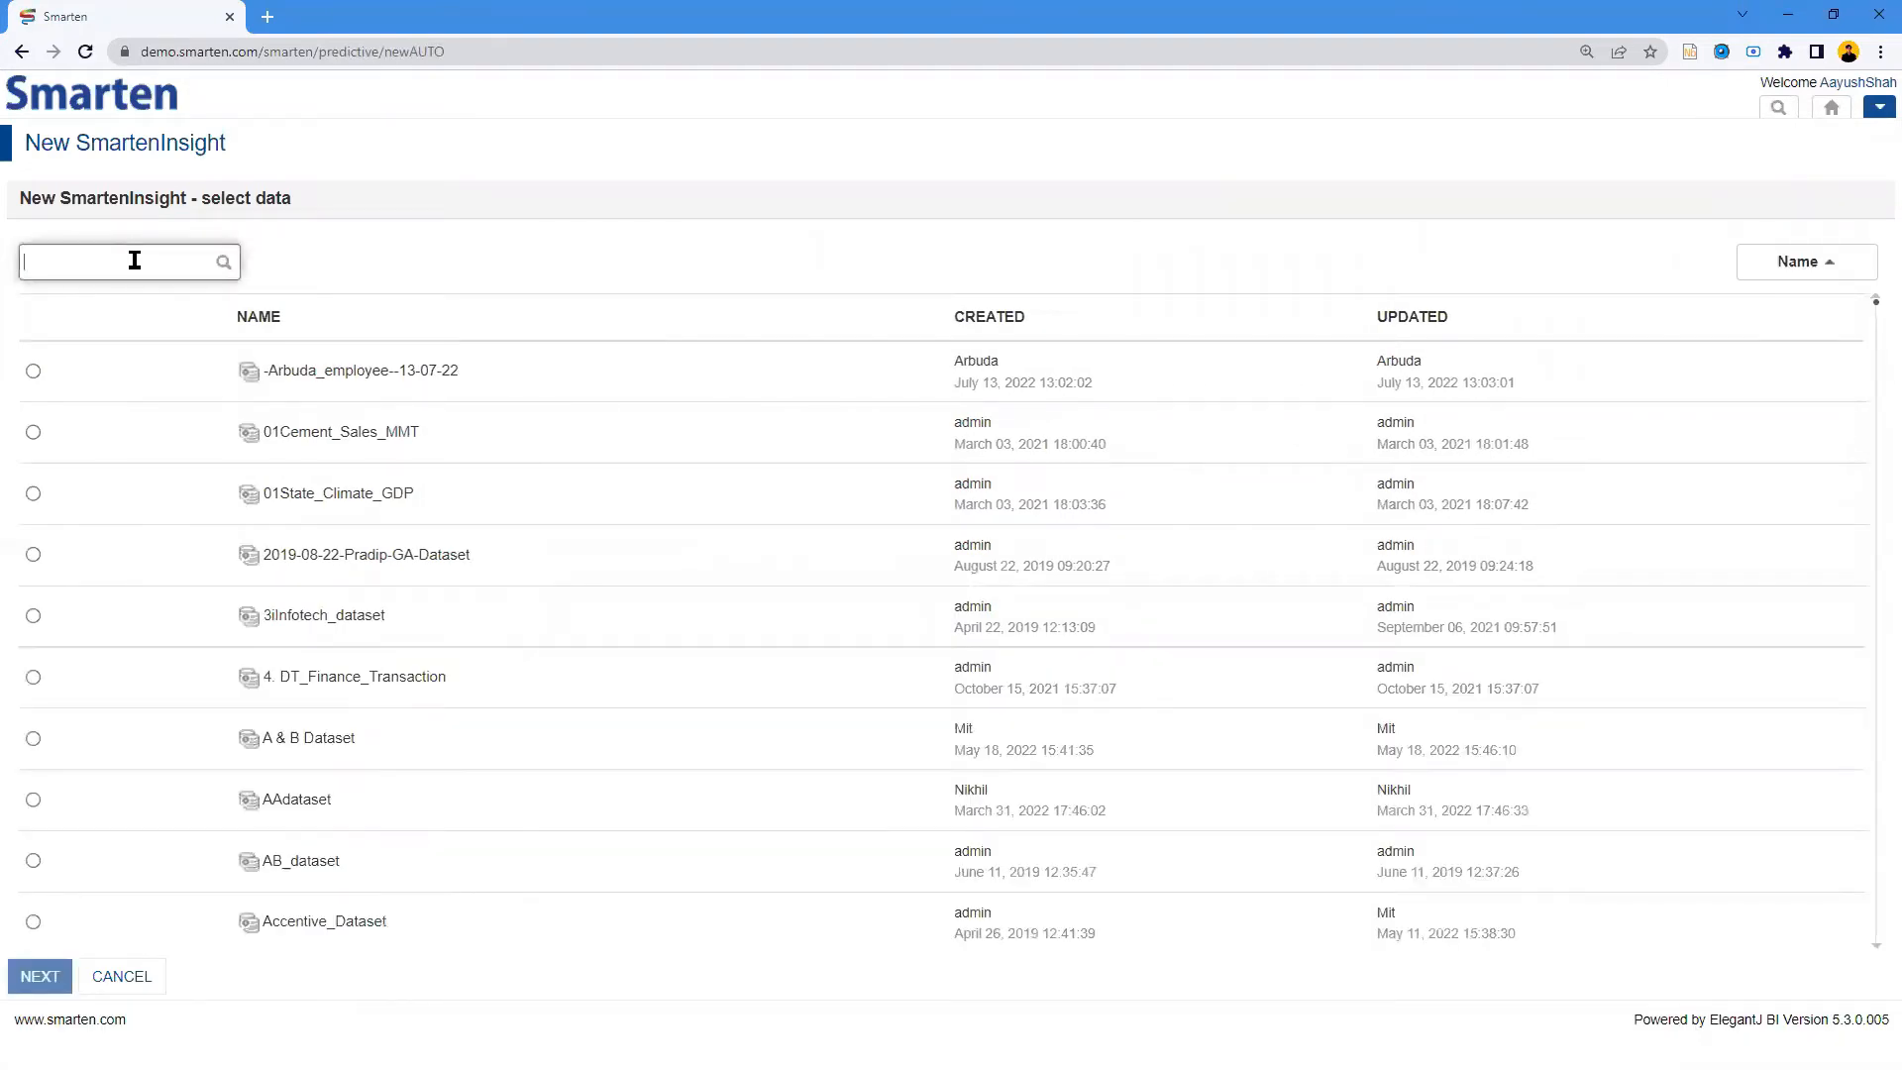
text(e-com)
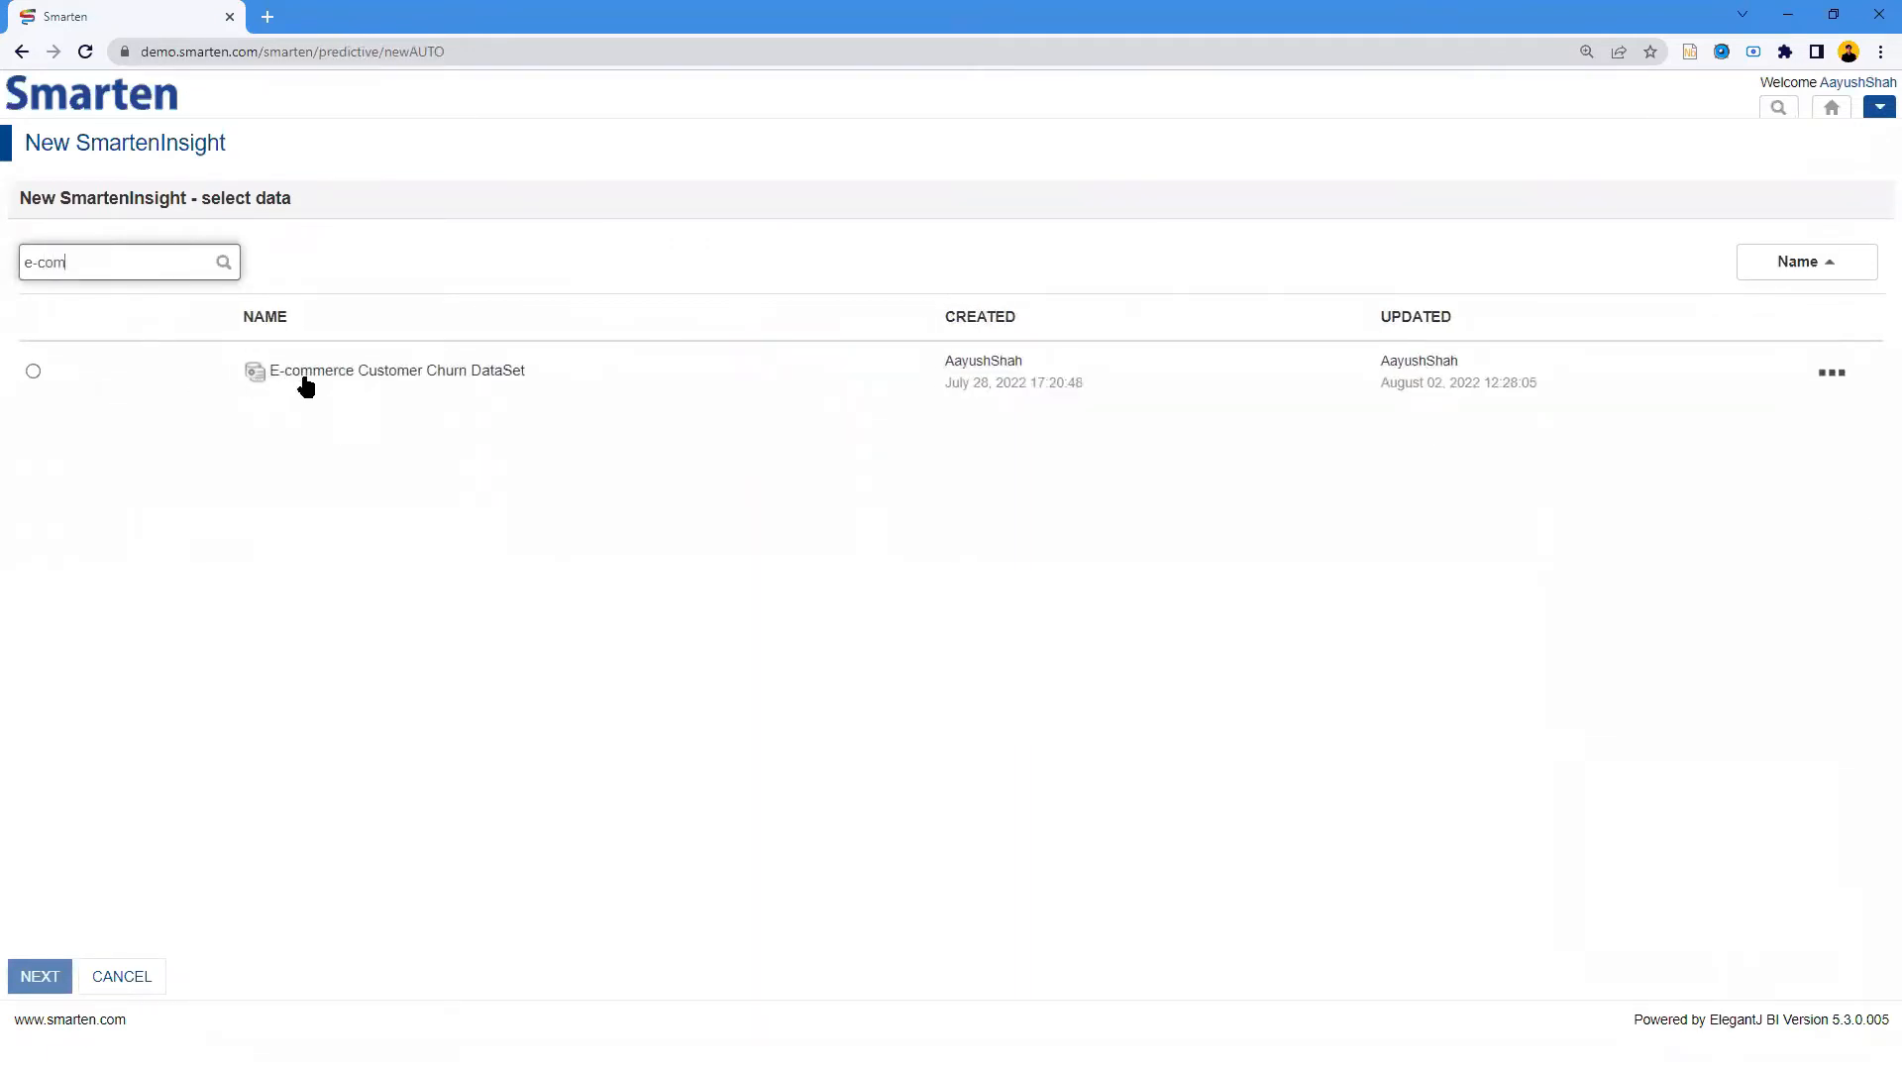
click(289, 375)
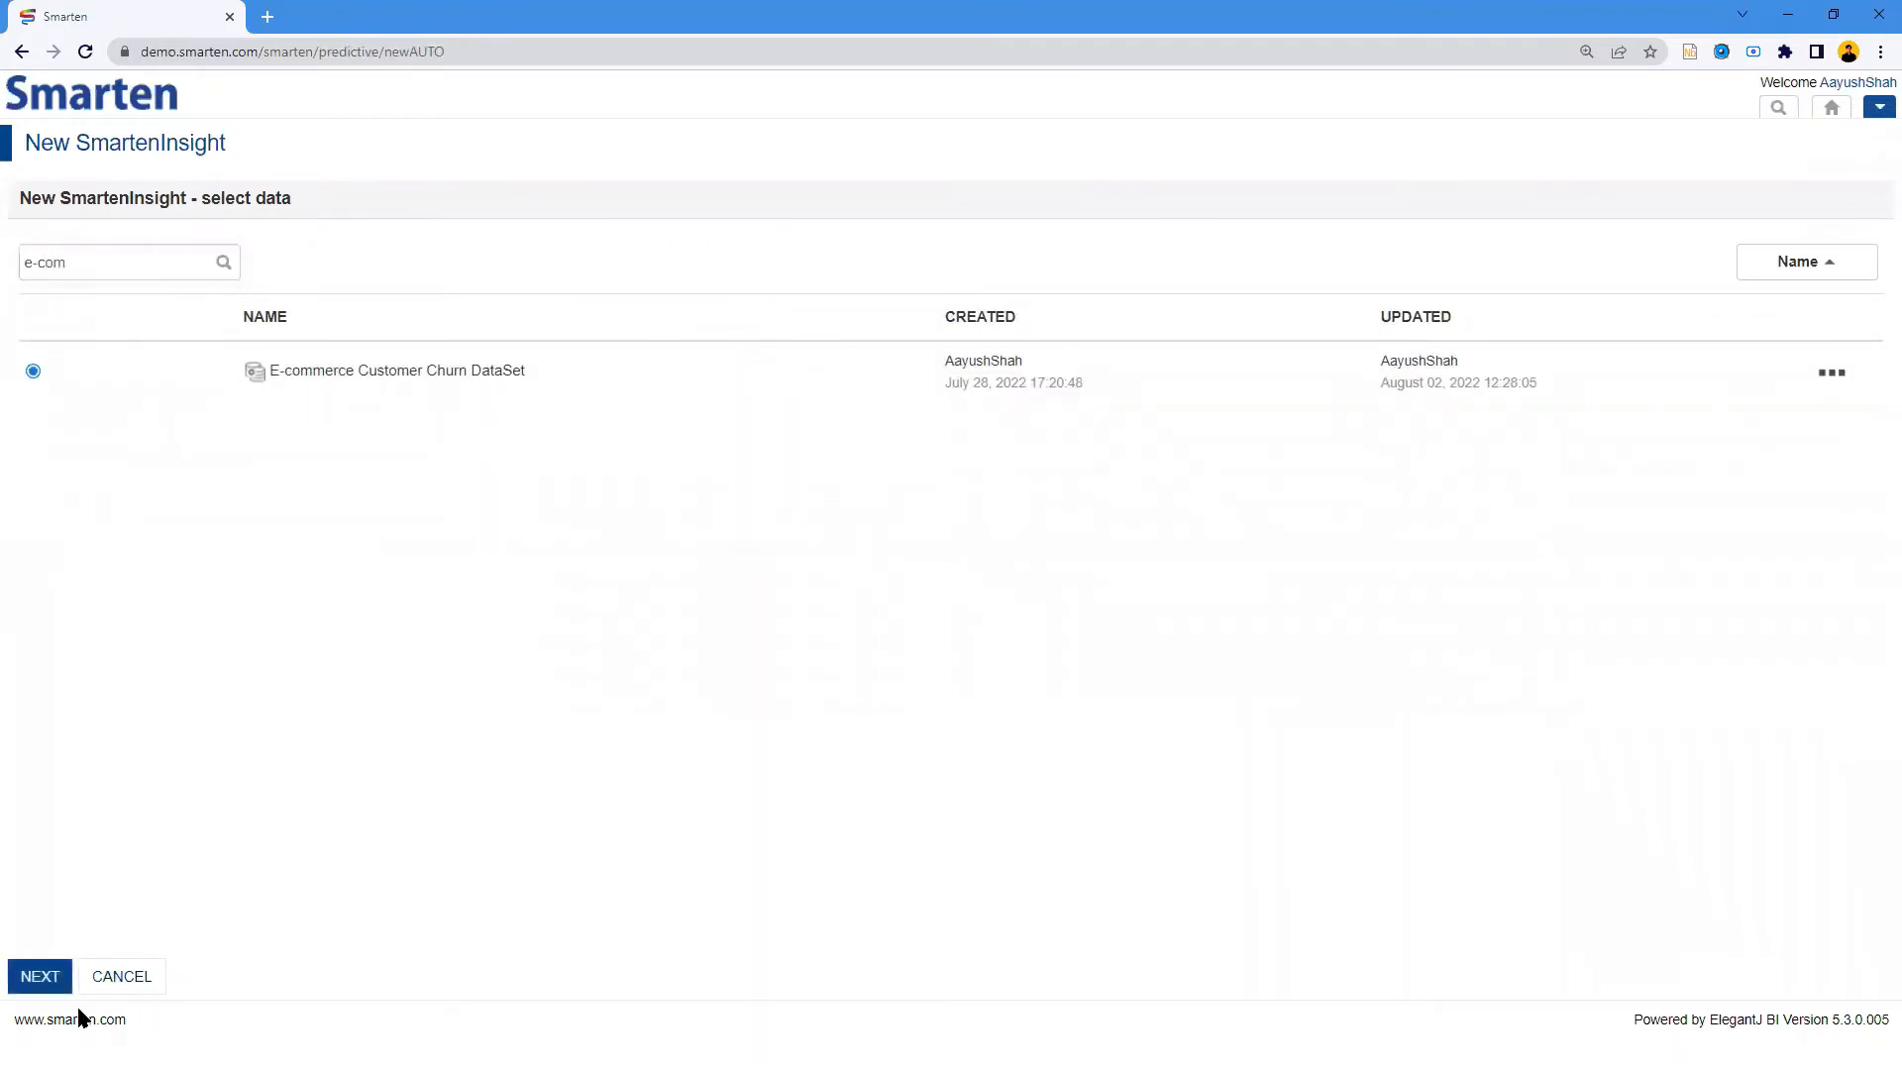
click(39, 977)
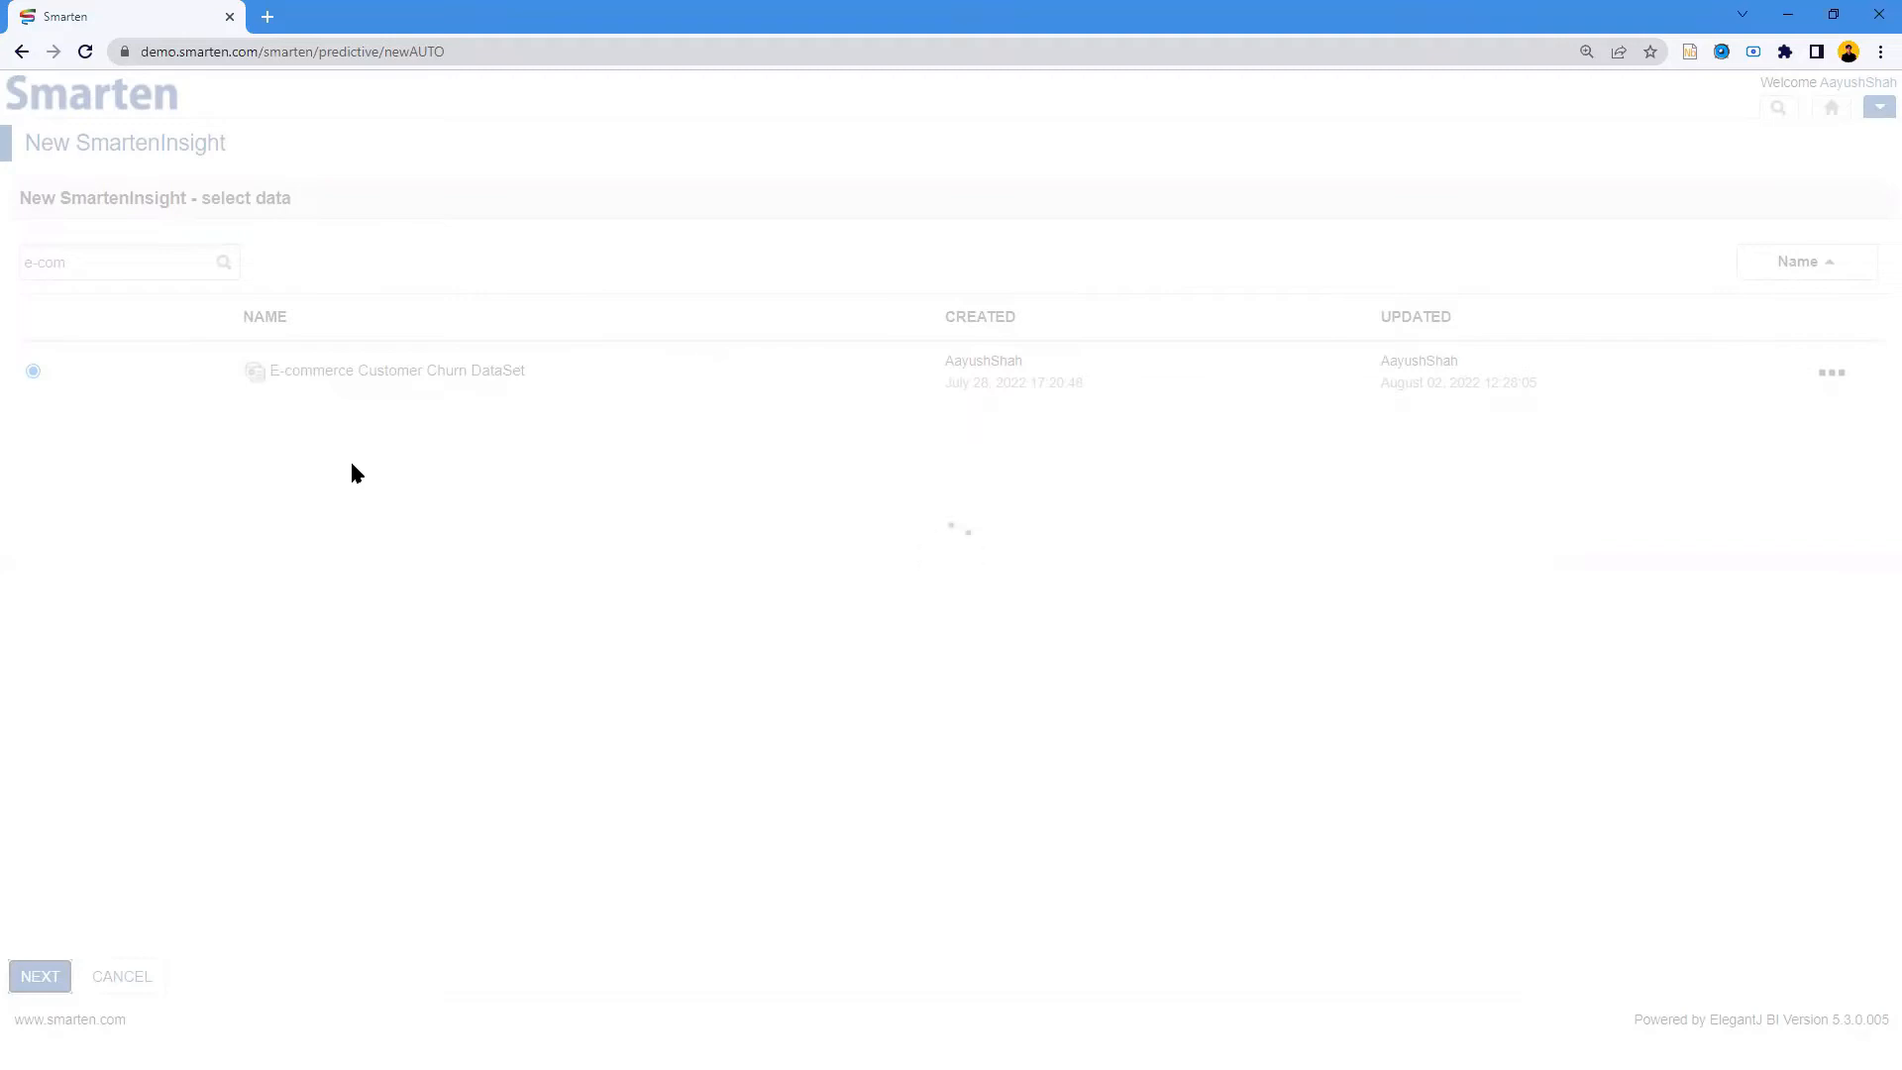
Set the model to run on the full data and enable filters on the dataset
key(ctrl+plus)
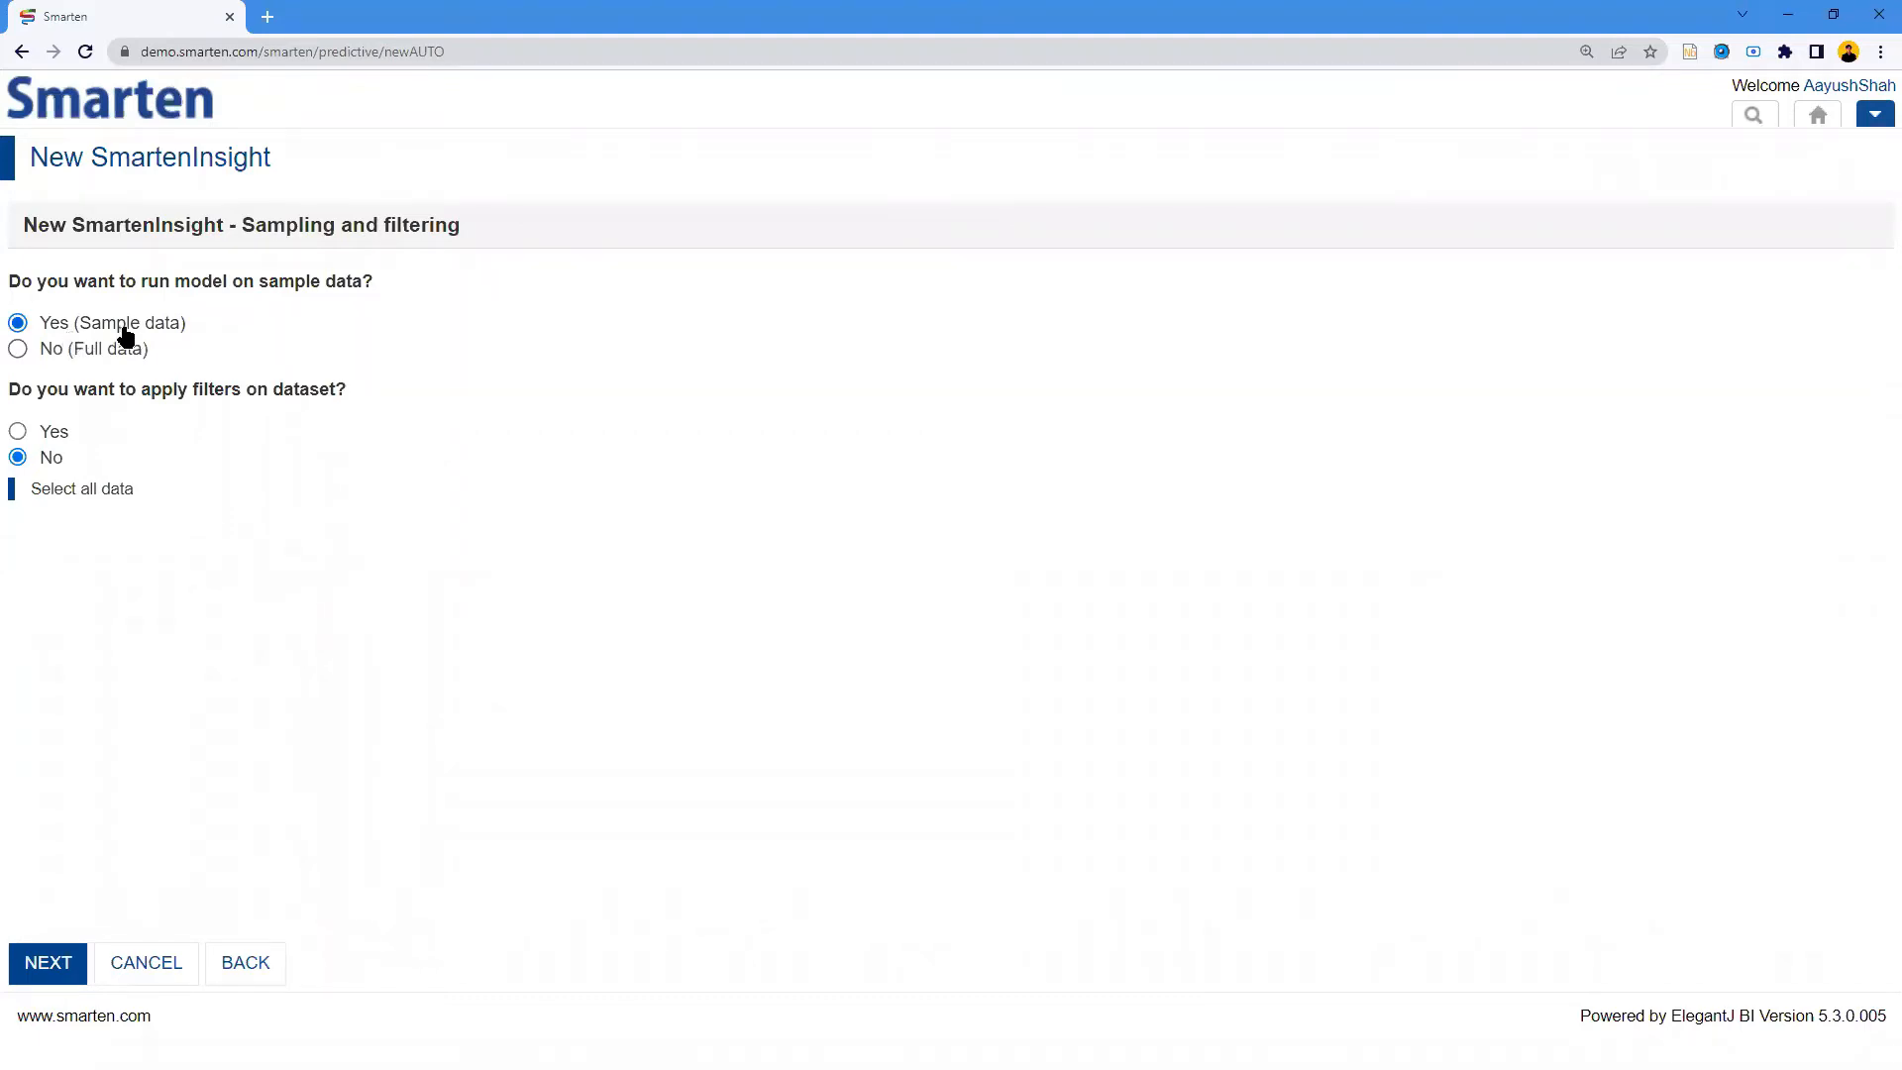
click(109, 359)
drag(43, 422, 30, 432)
click(55, 433)
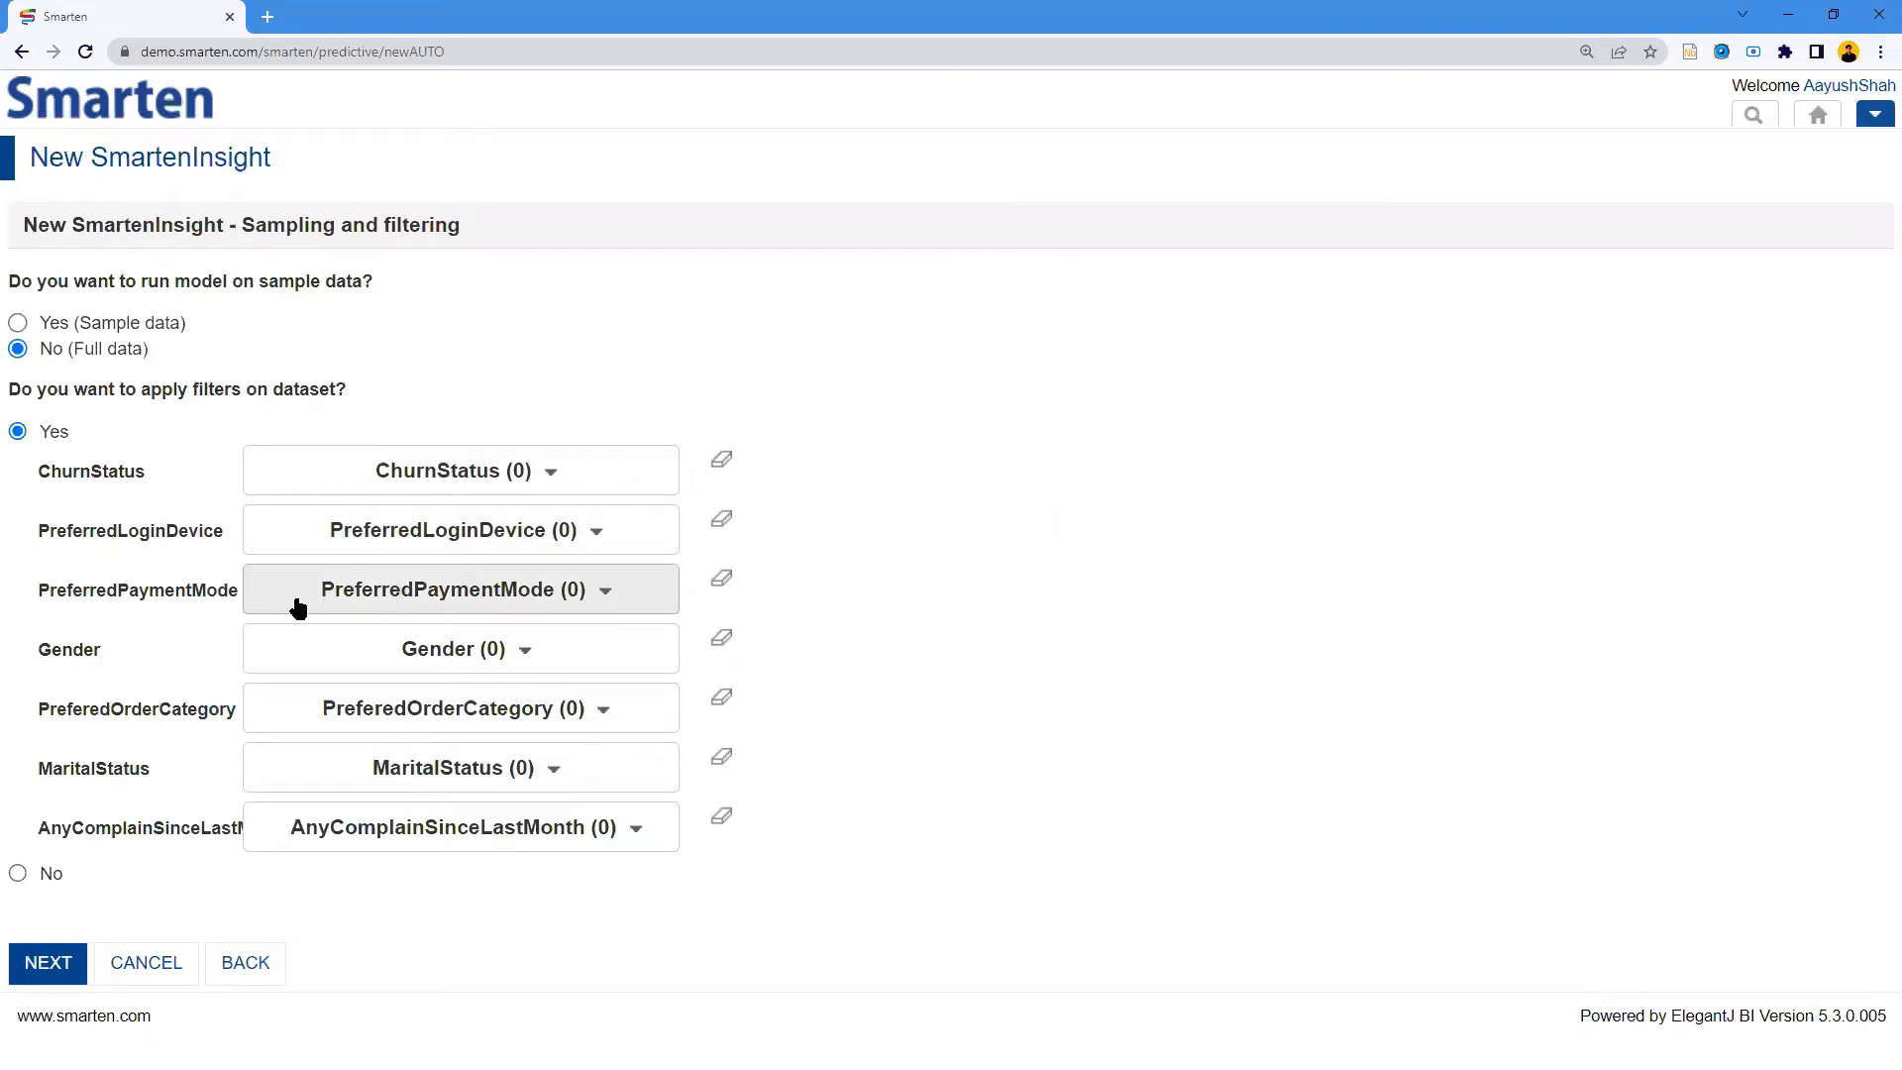
Filter PreferredPaymentMode to Cash on Delivery, Credit Card and Debit Card
click(337, 598)
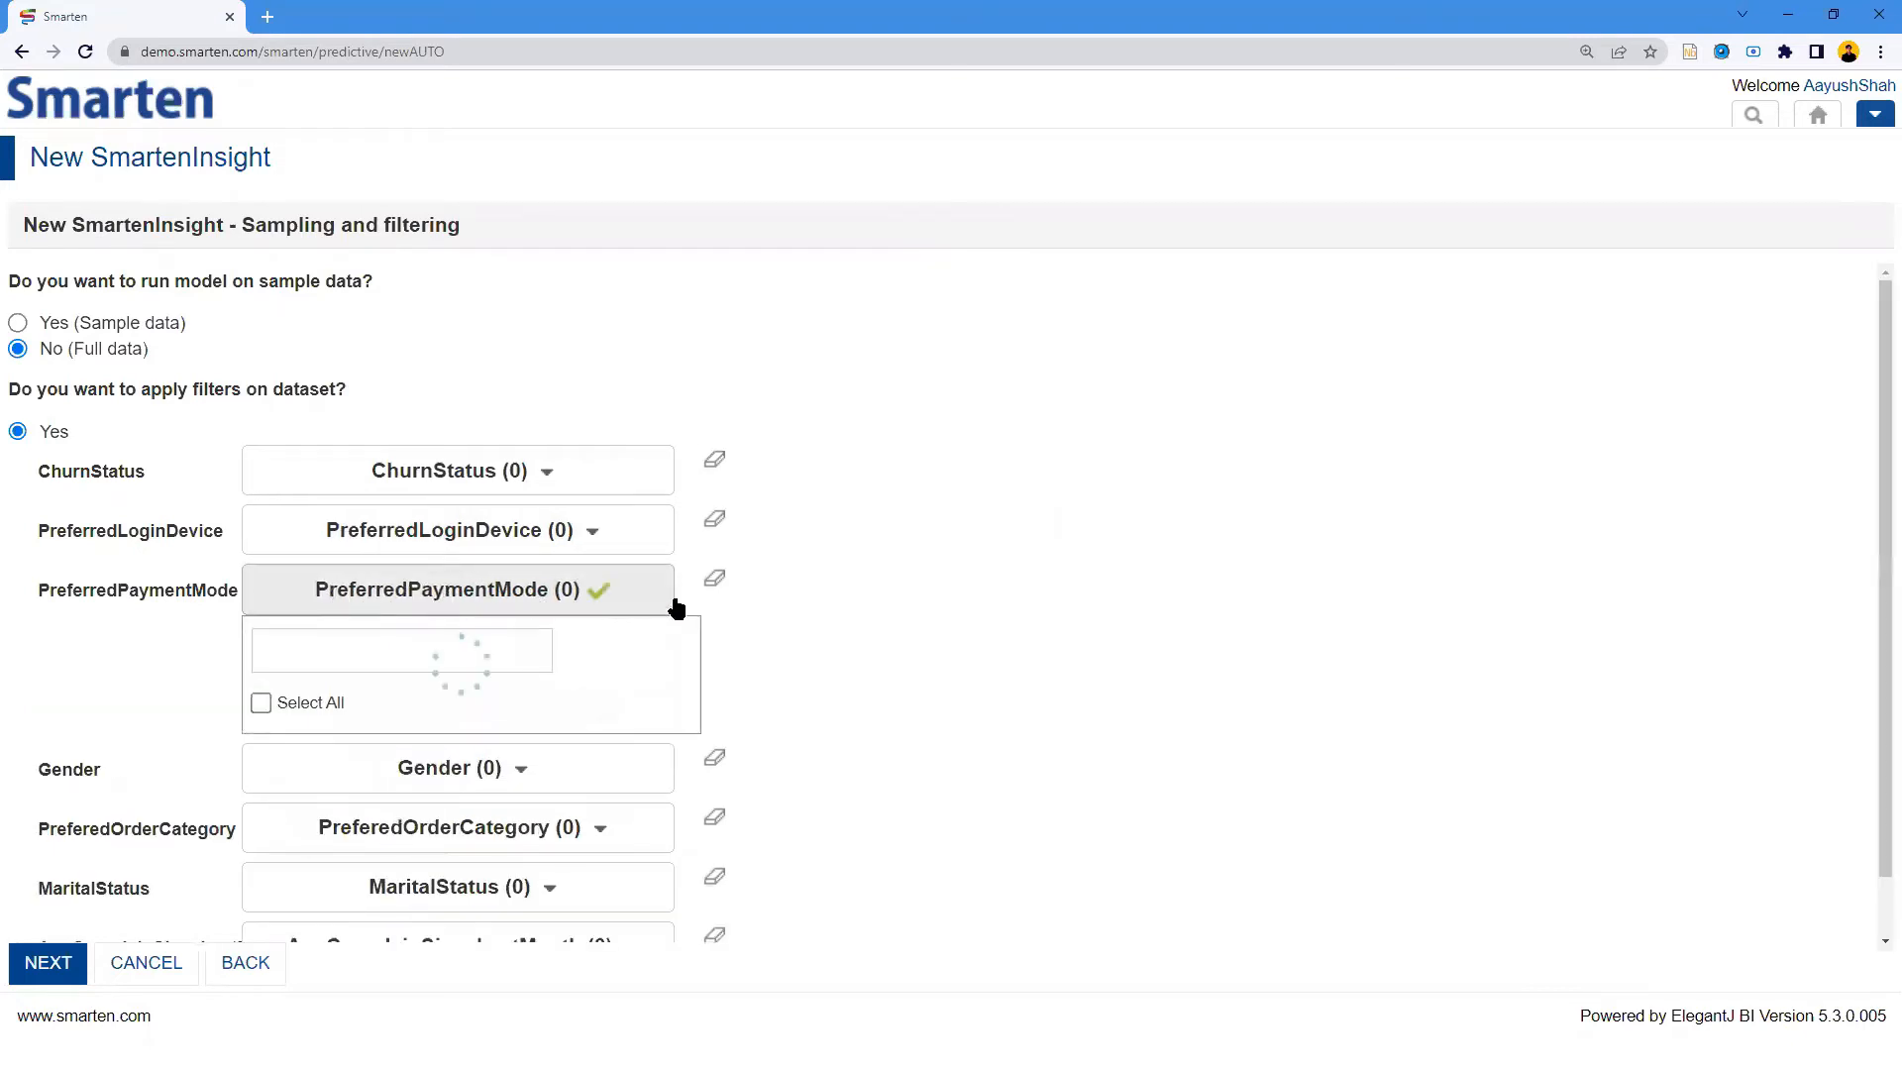
scroll(733, 595, down, 2)
click(262, 548)
click(261, 580)
click(261, 609)
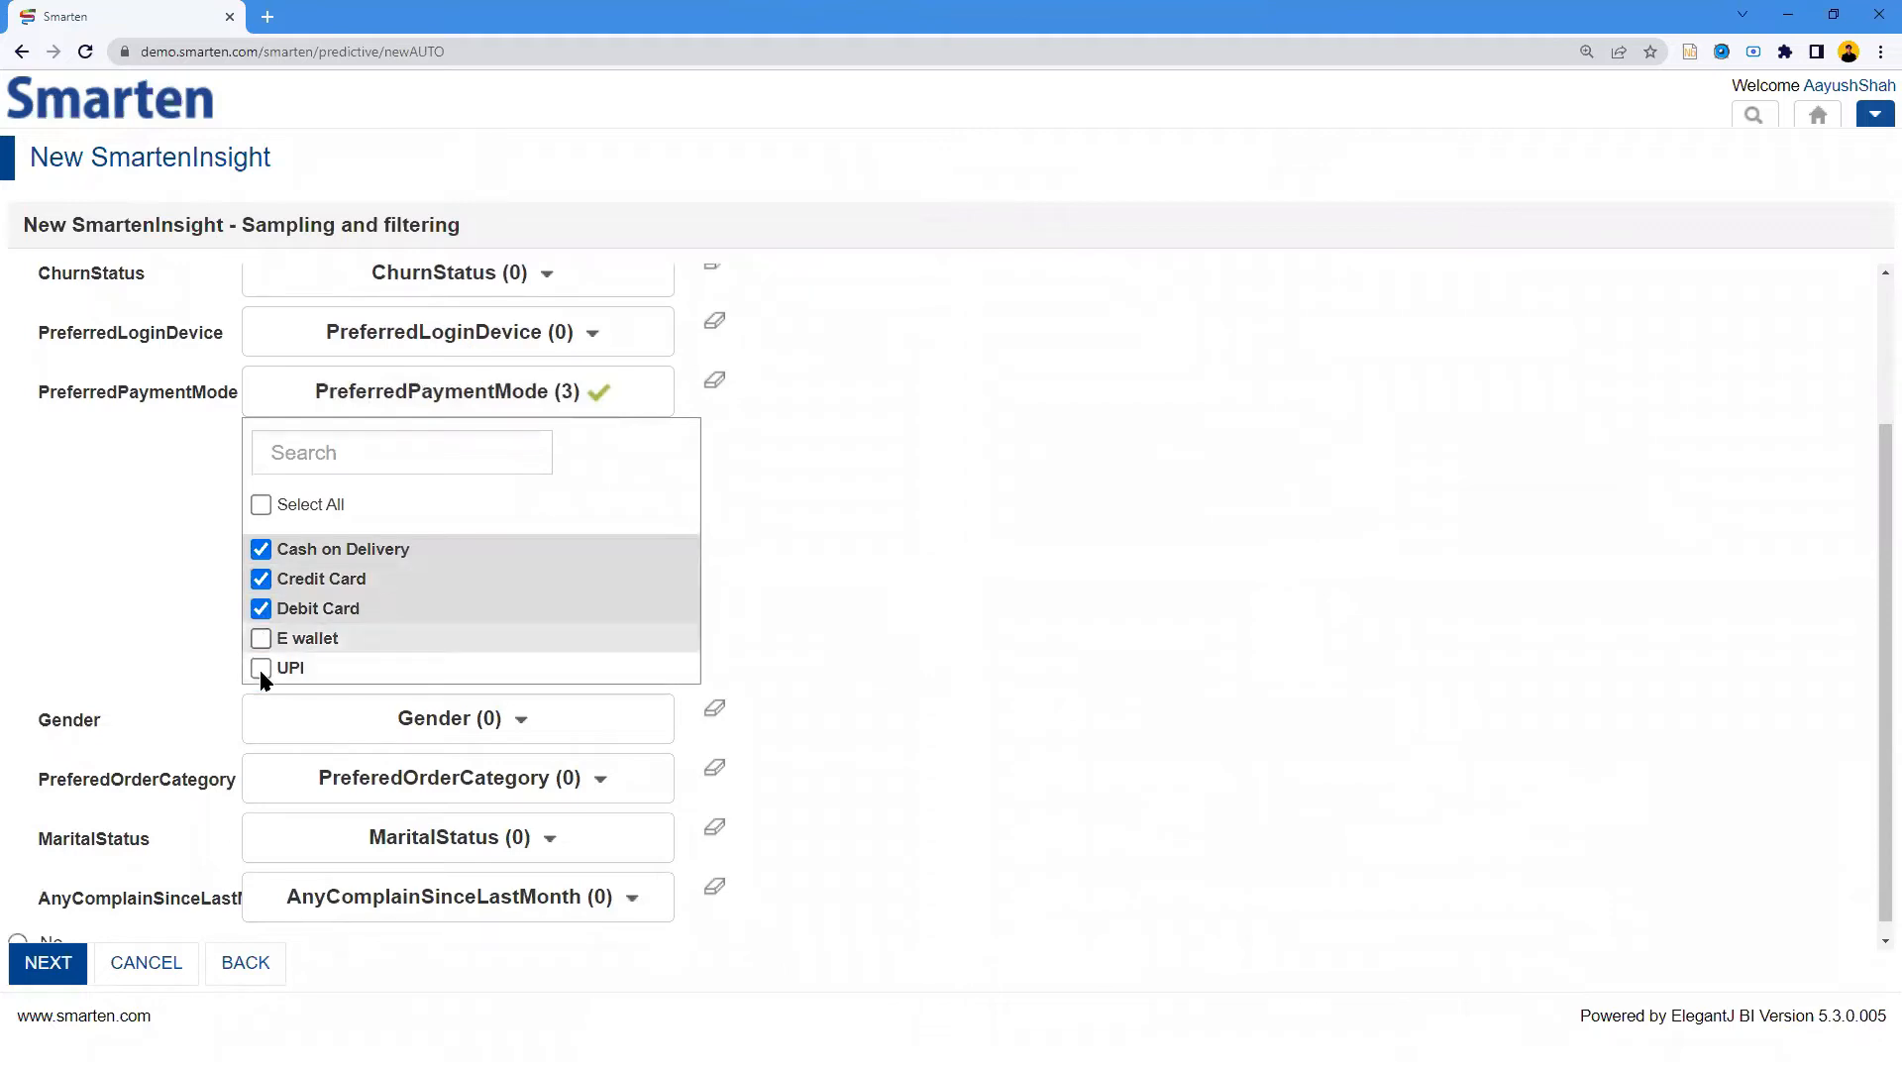
click(509, 410)
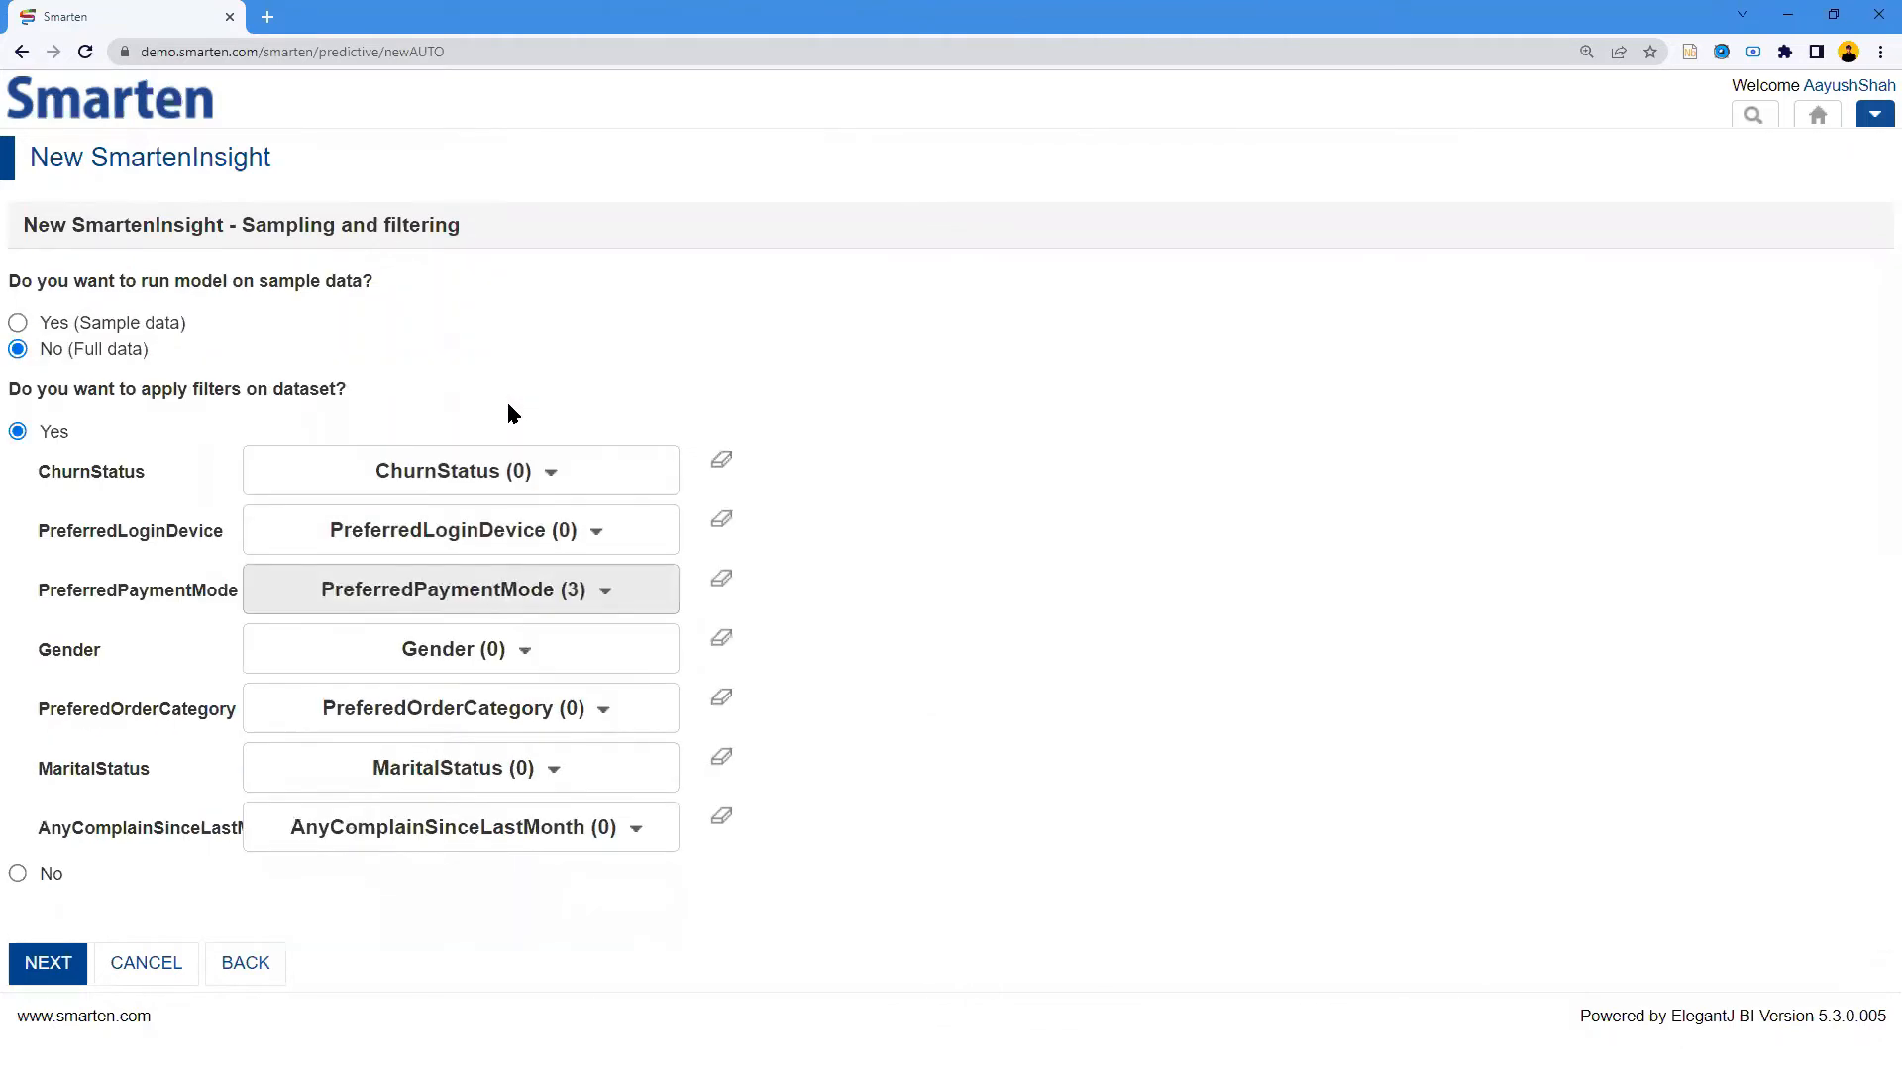
Filter PreferedOrderCategory to Fashion, Grocery and Laptop & Accessory
click(454, 715)
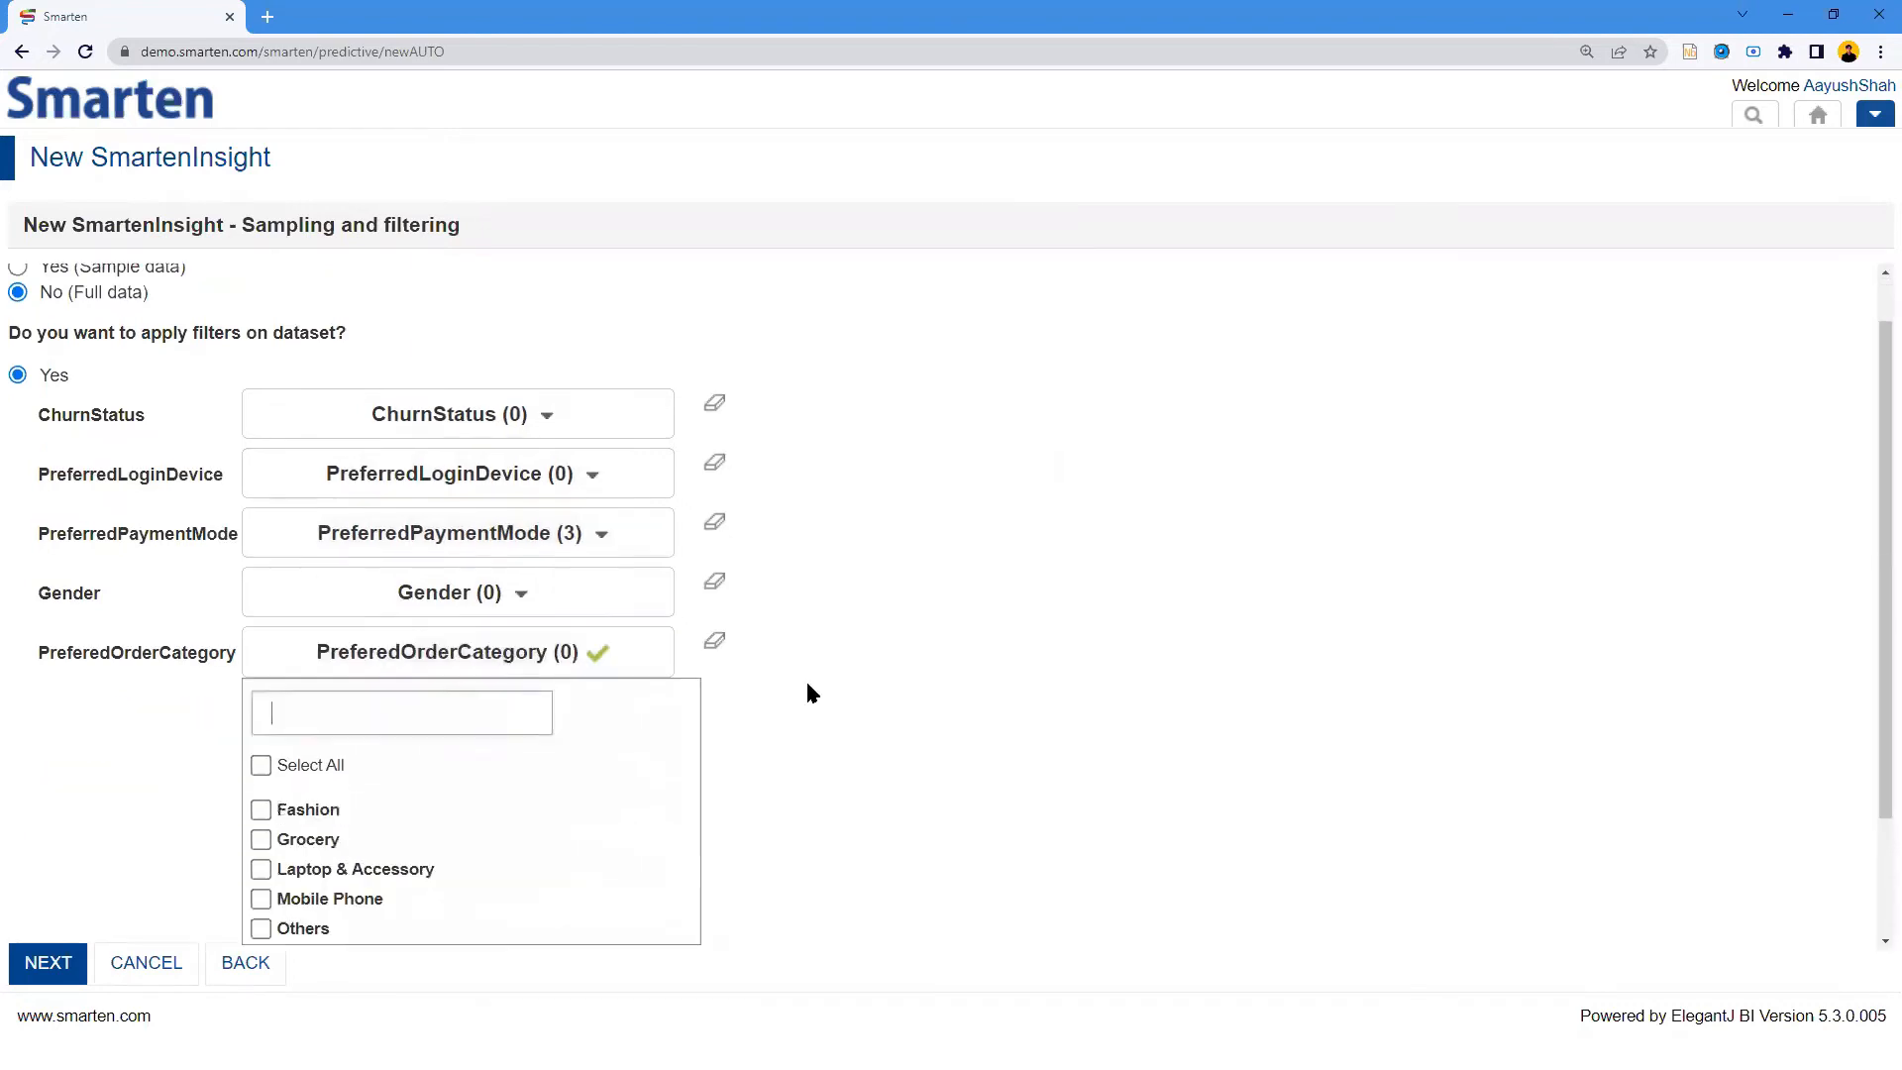
click(260, 651)
click(259, 712)
click(261, 682)
click(459, 497)
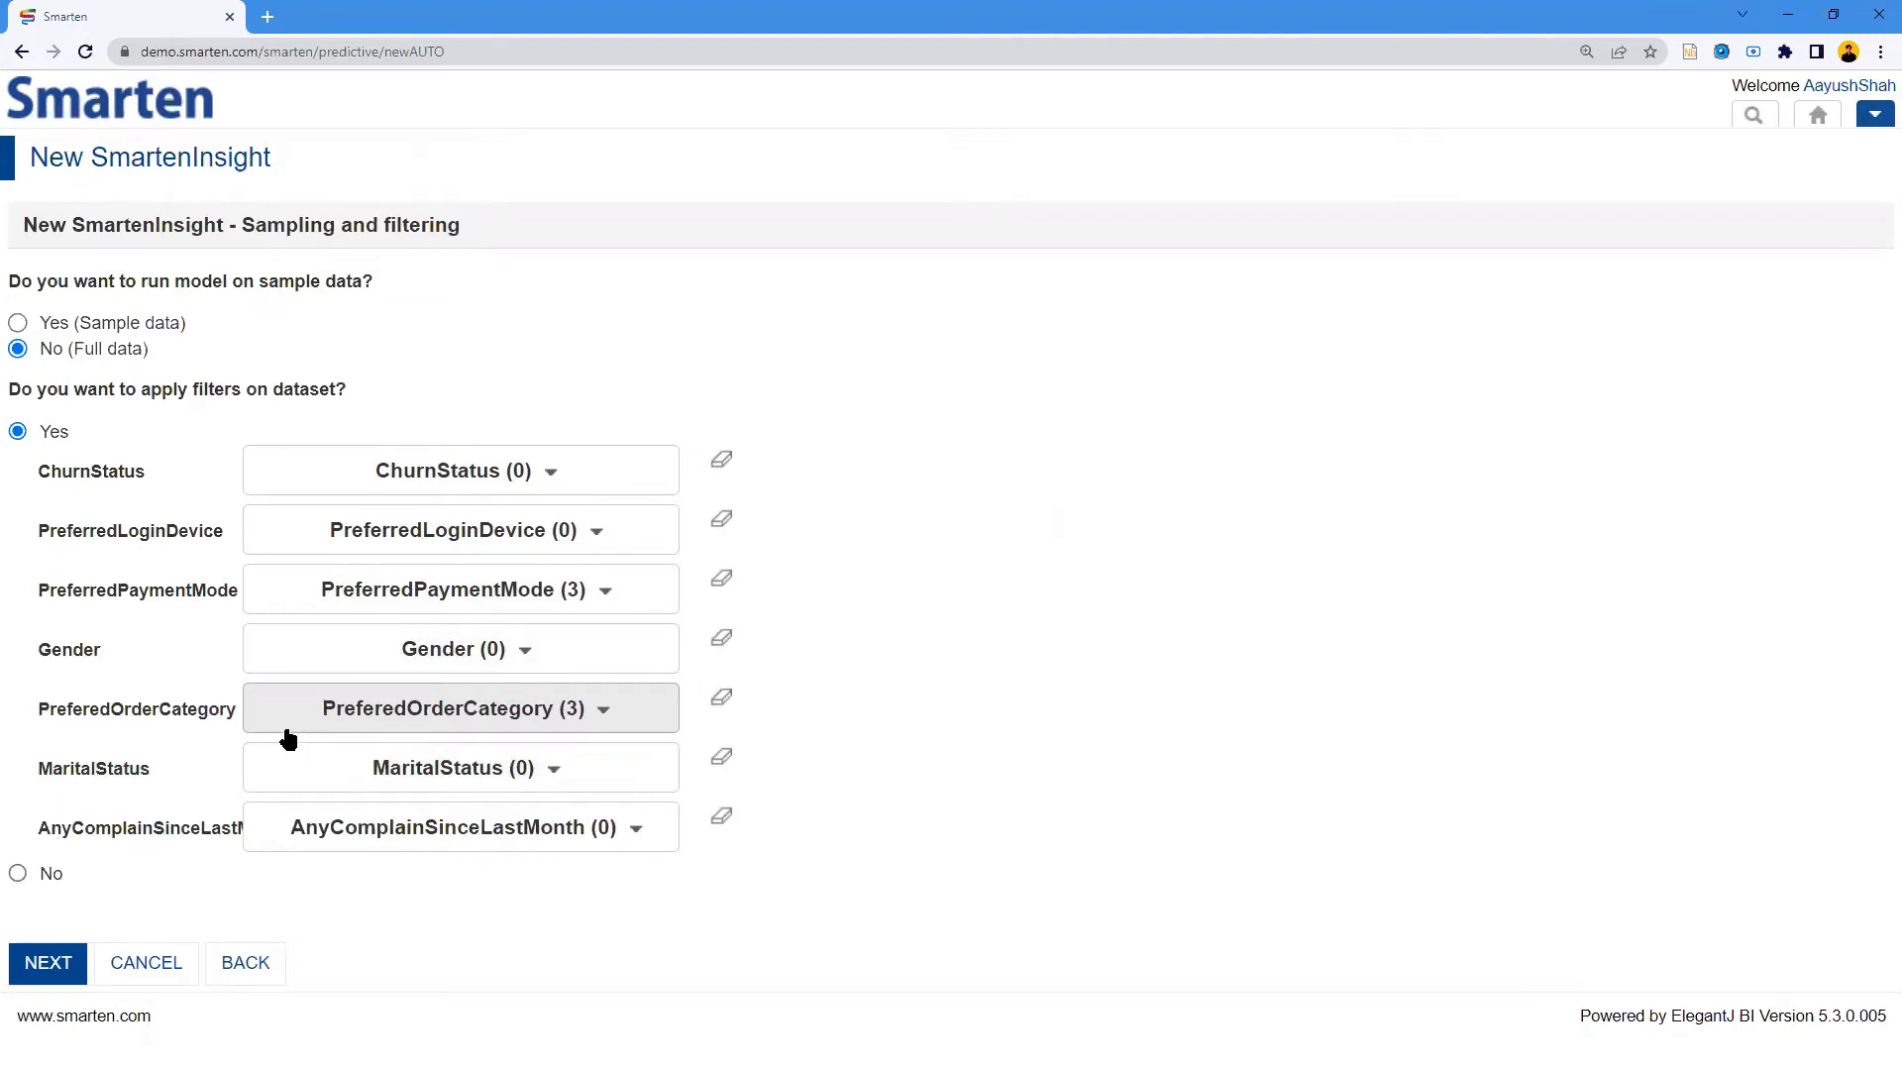
Turn off the dataset filters and continue to data cleaning
click(24, 873)
click(50, 958)
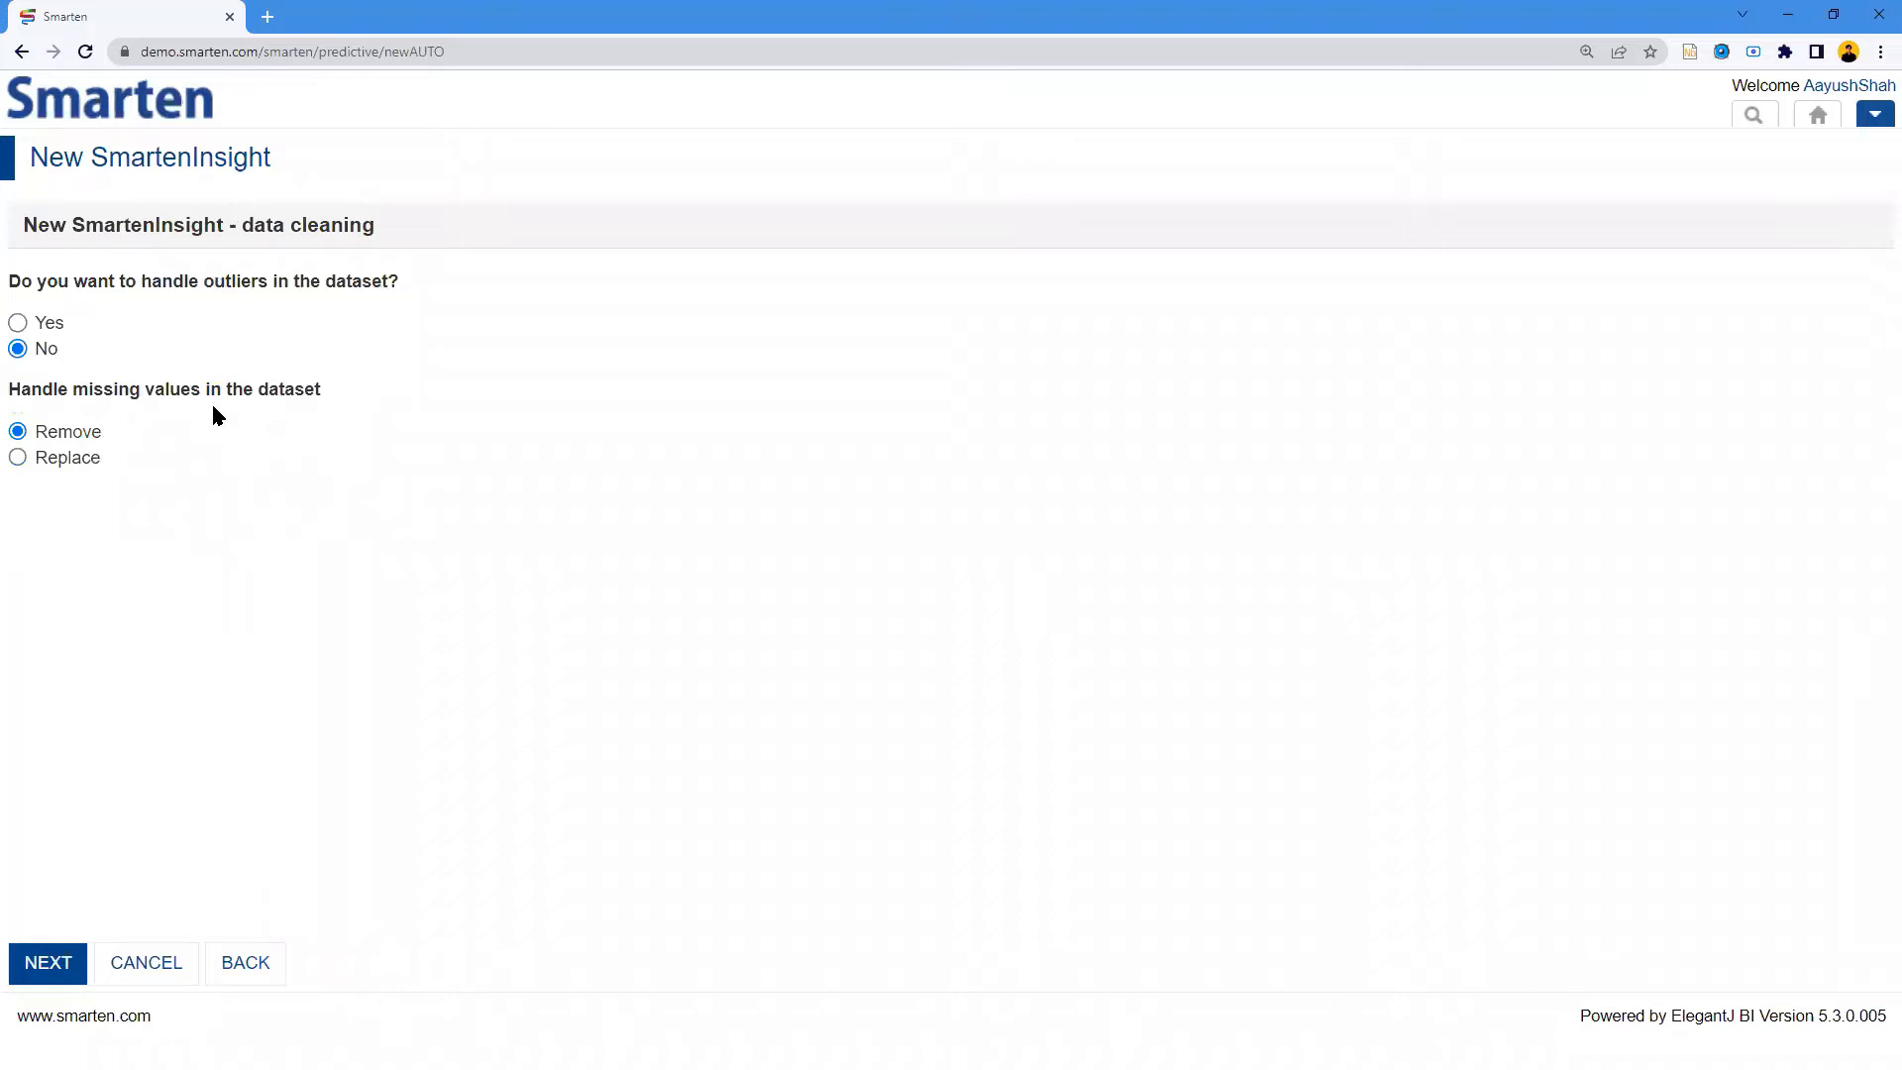
Handle outliers by removing them, keep Remove for missing values, and continue to the analysis type selection
key(ctrl+plus)
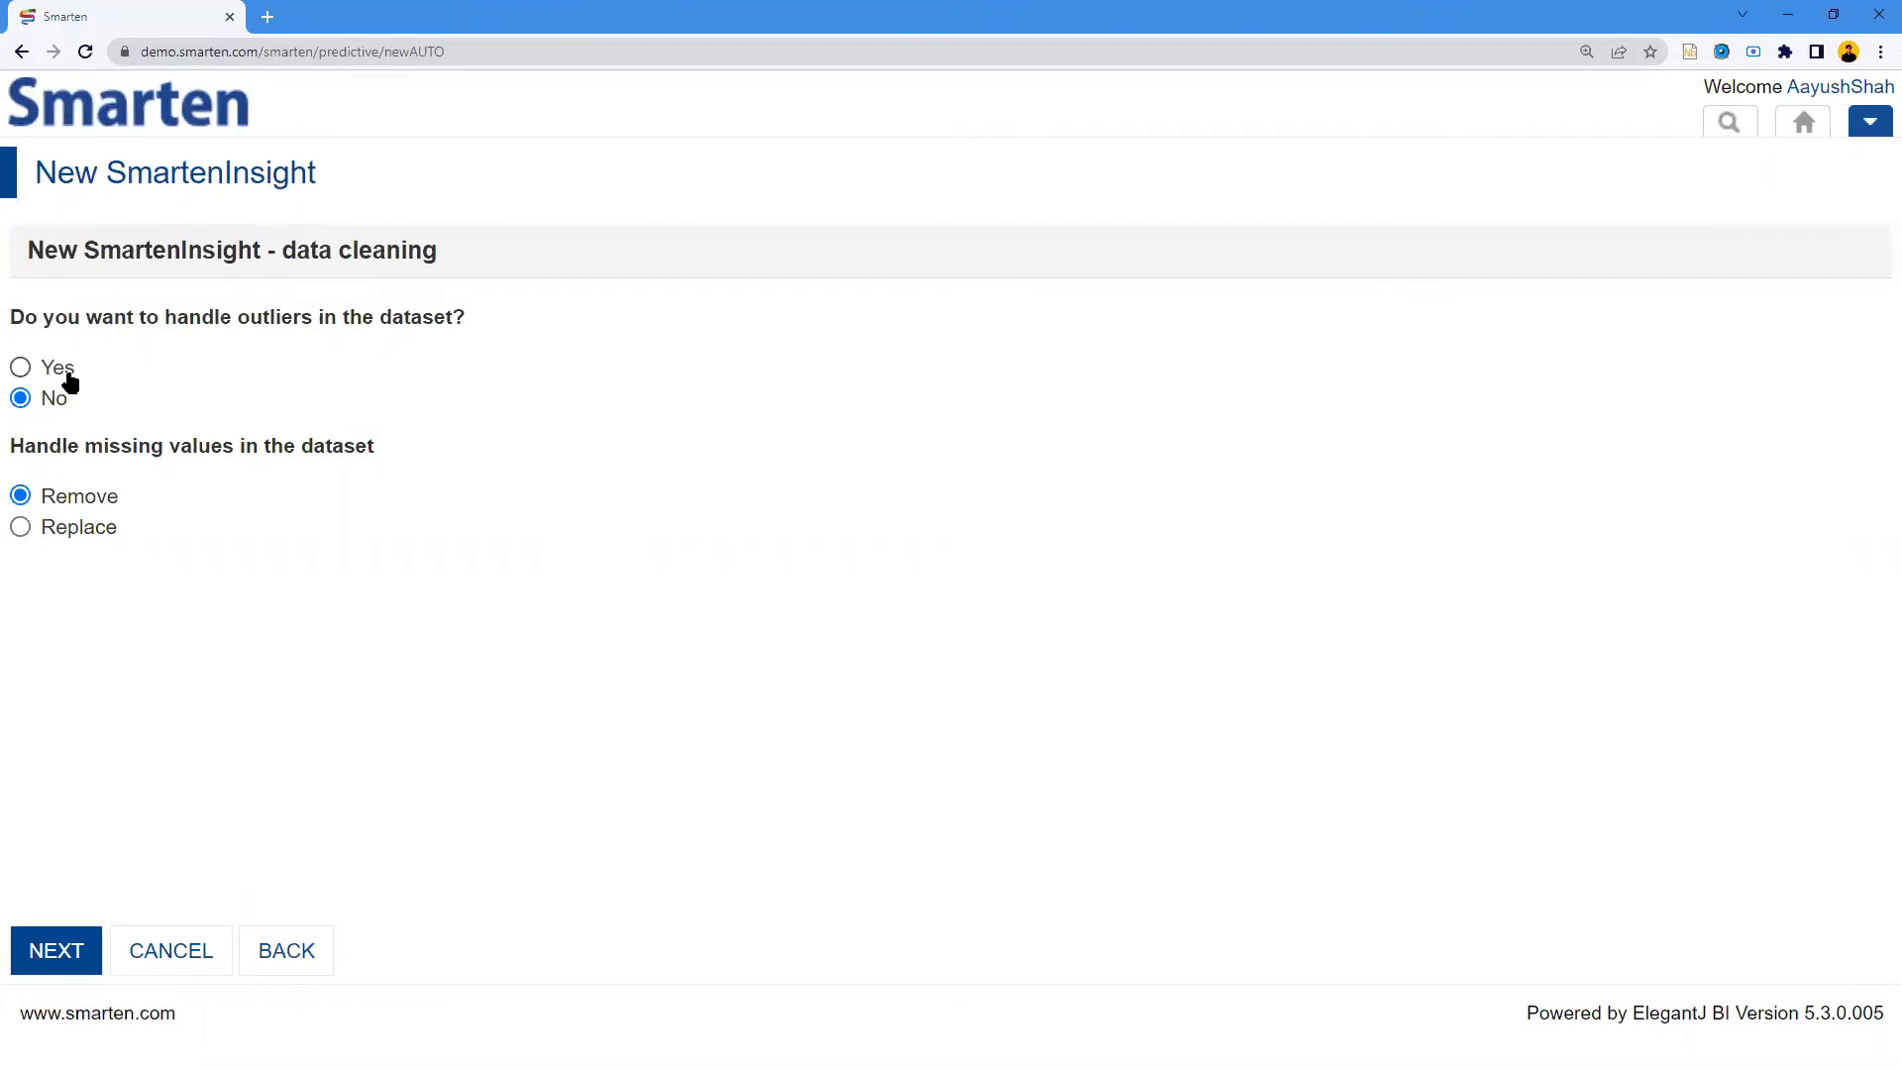
click(62, 374)
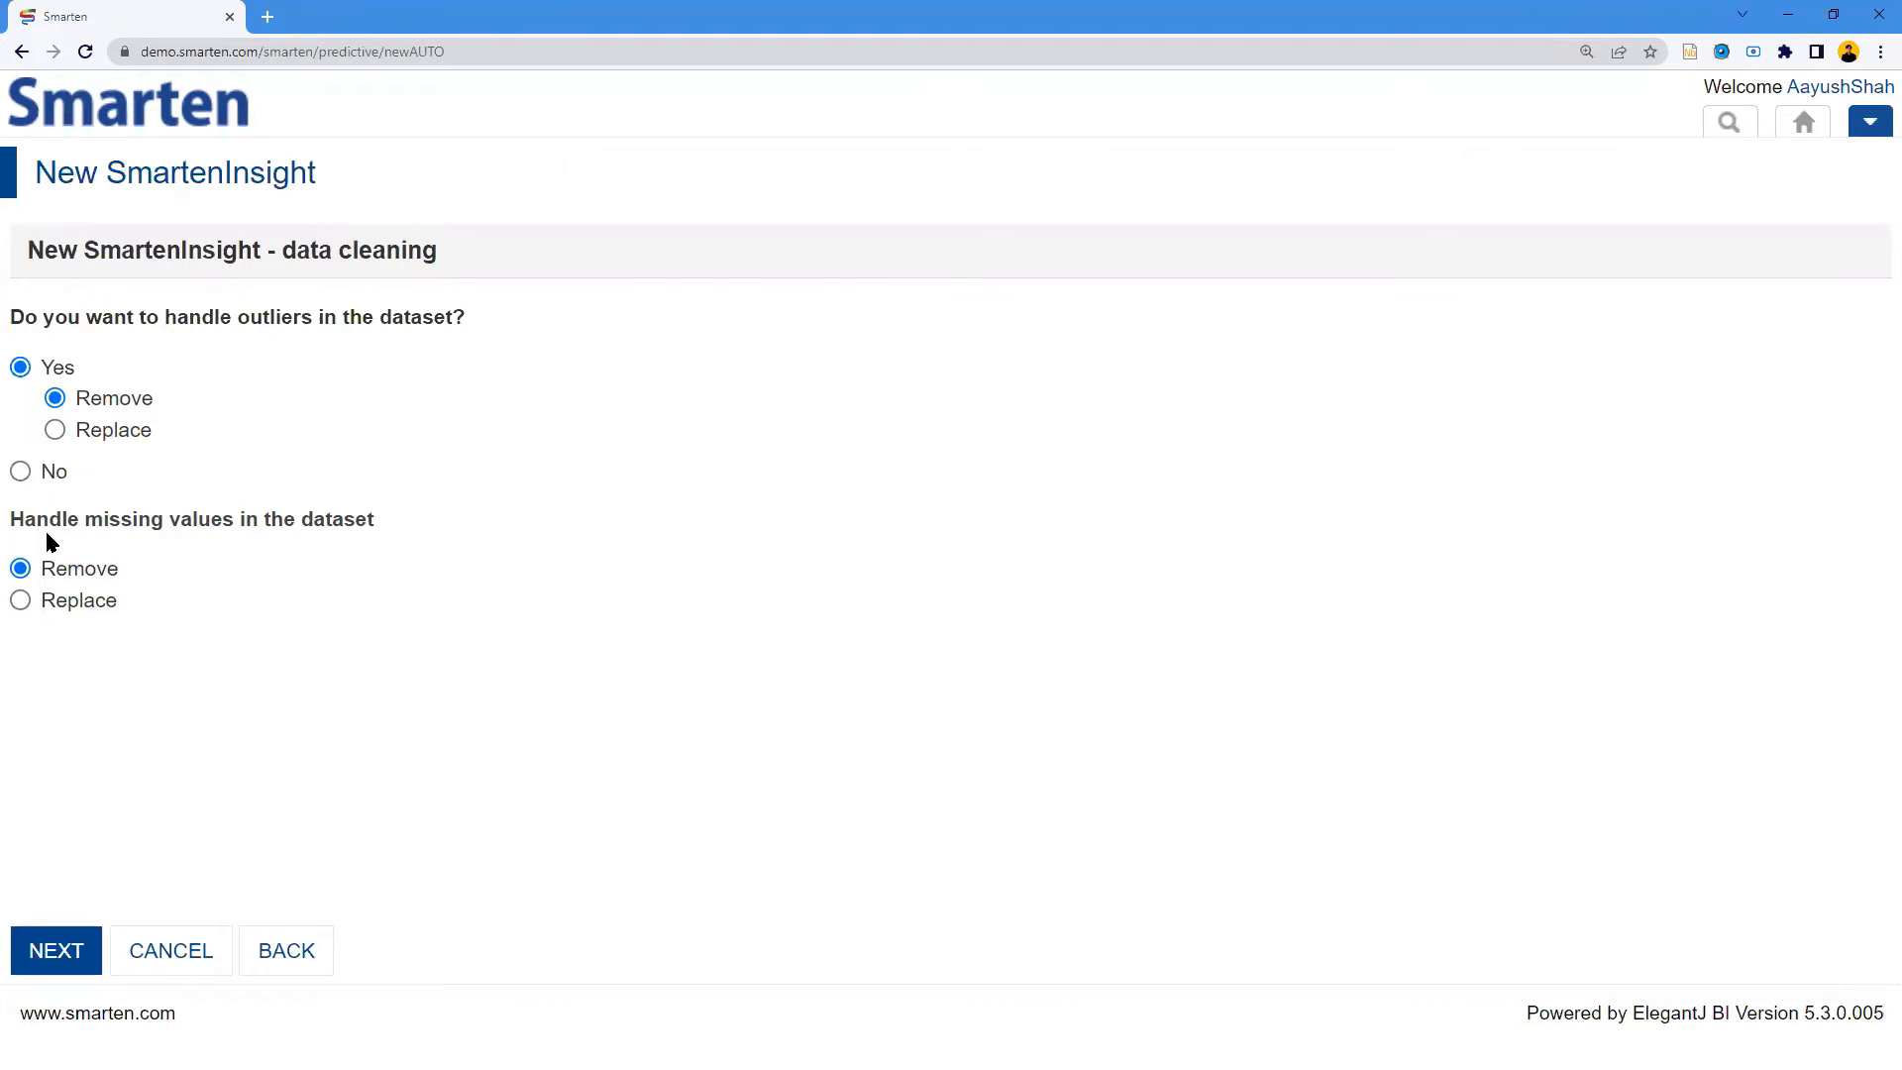
click(63, 602)
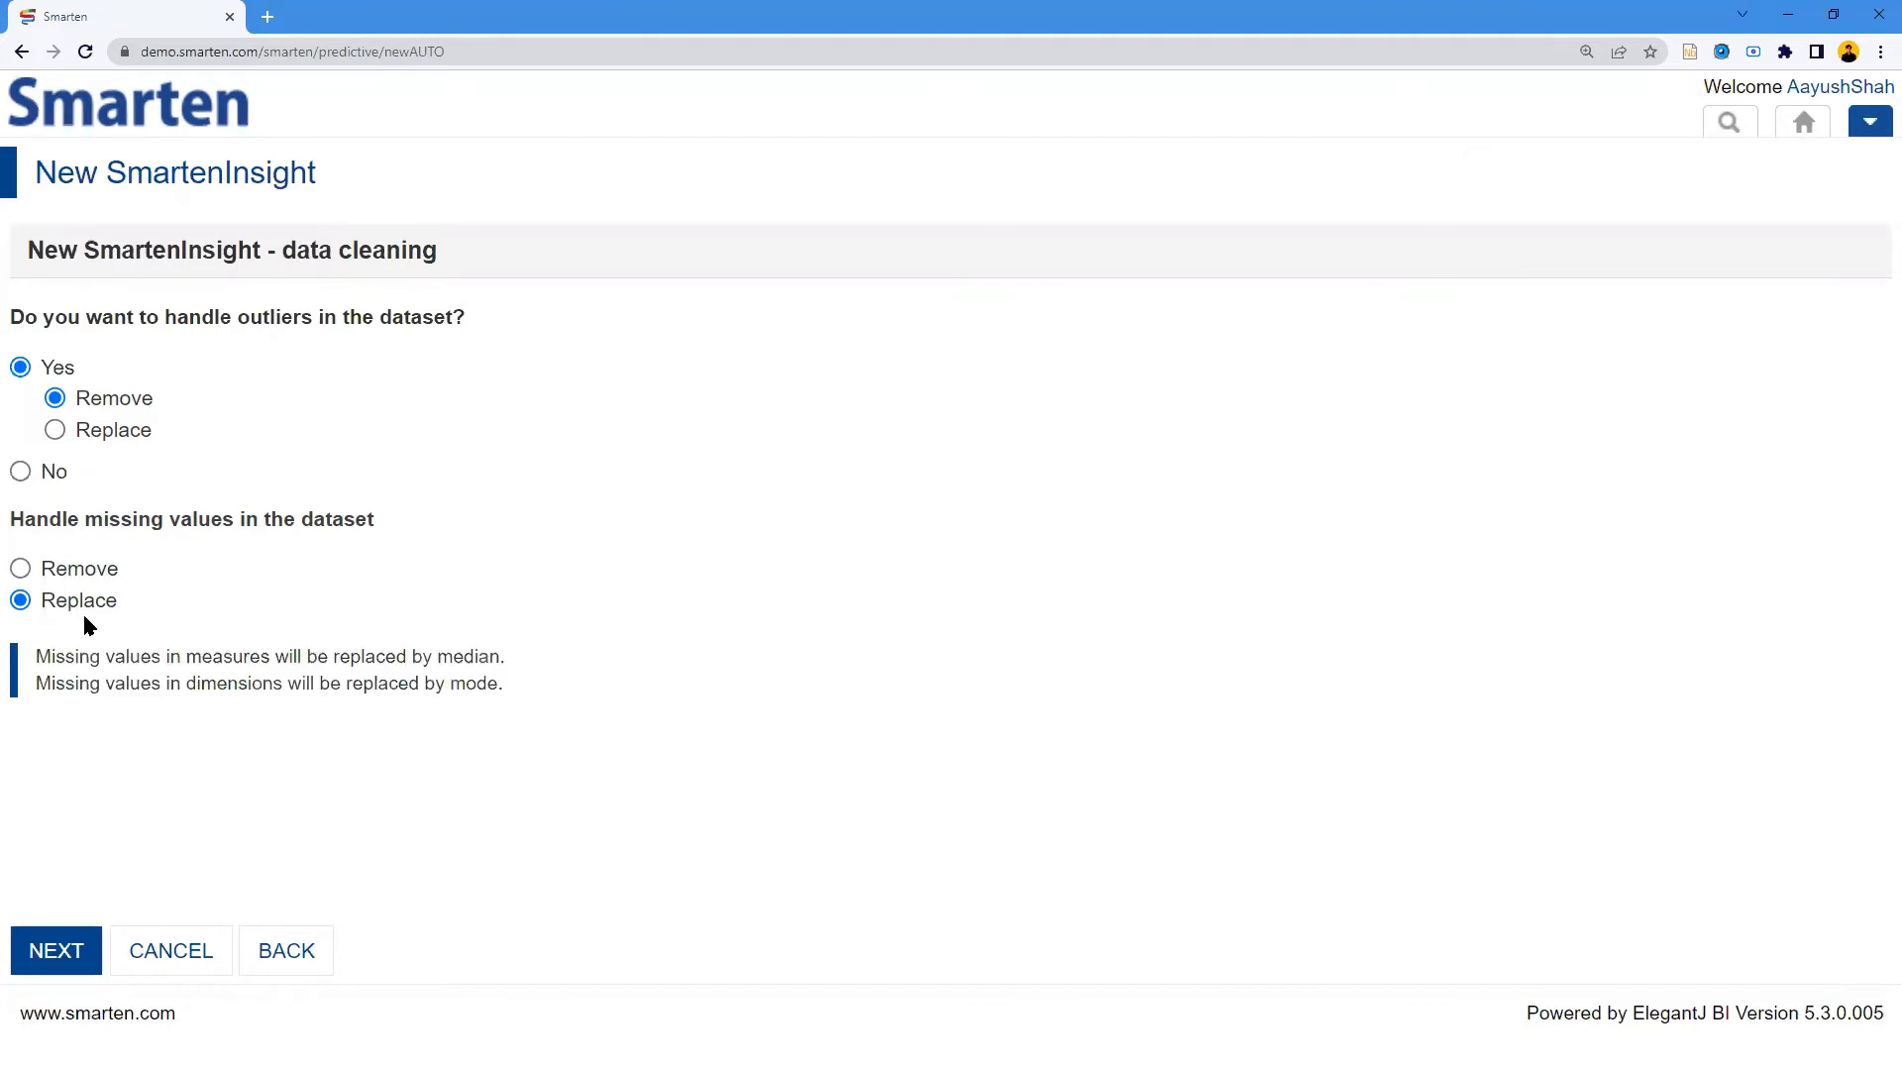
click(64, 573)
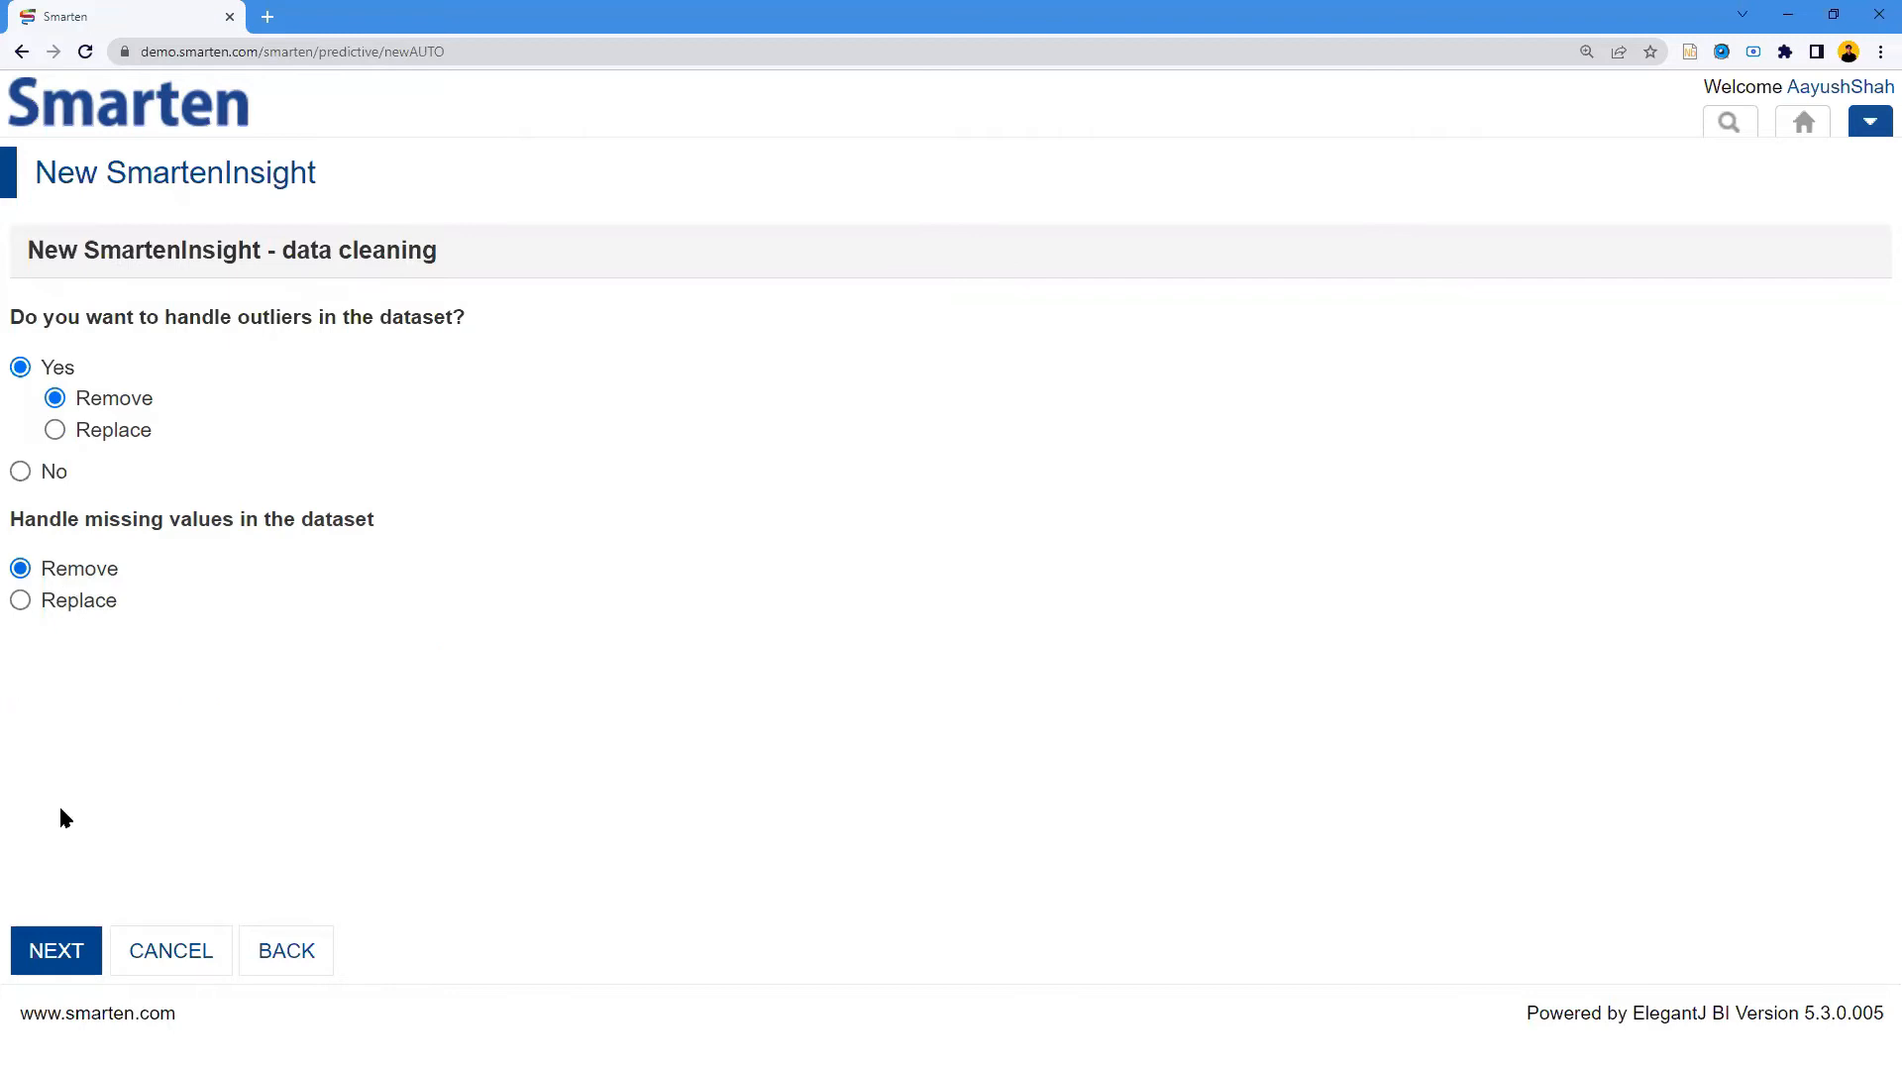
click(55, 949)
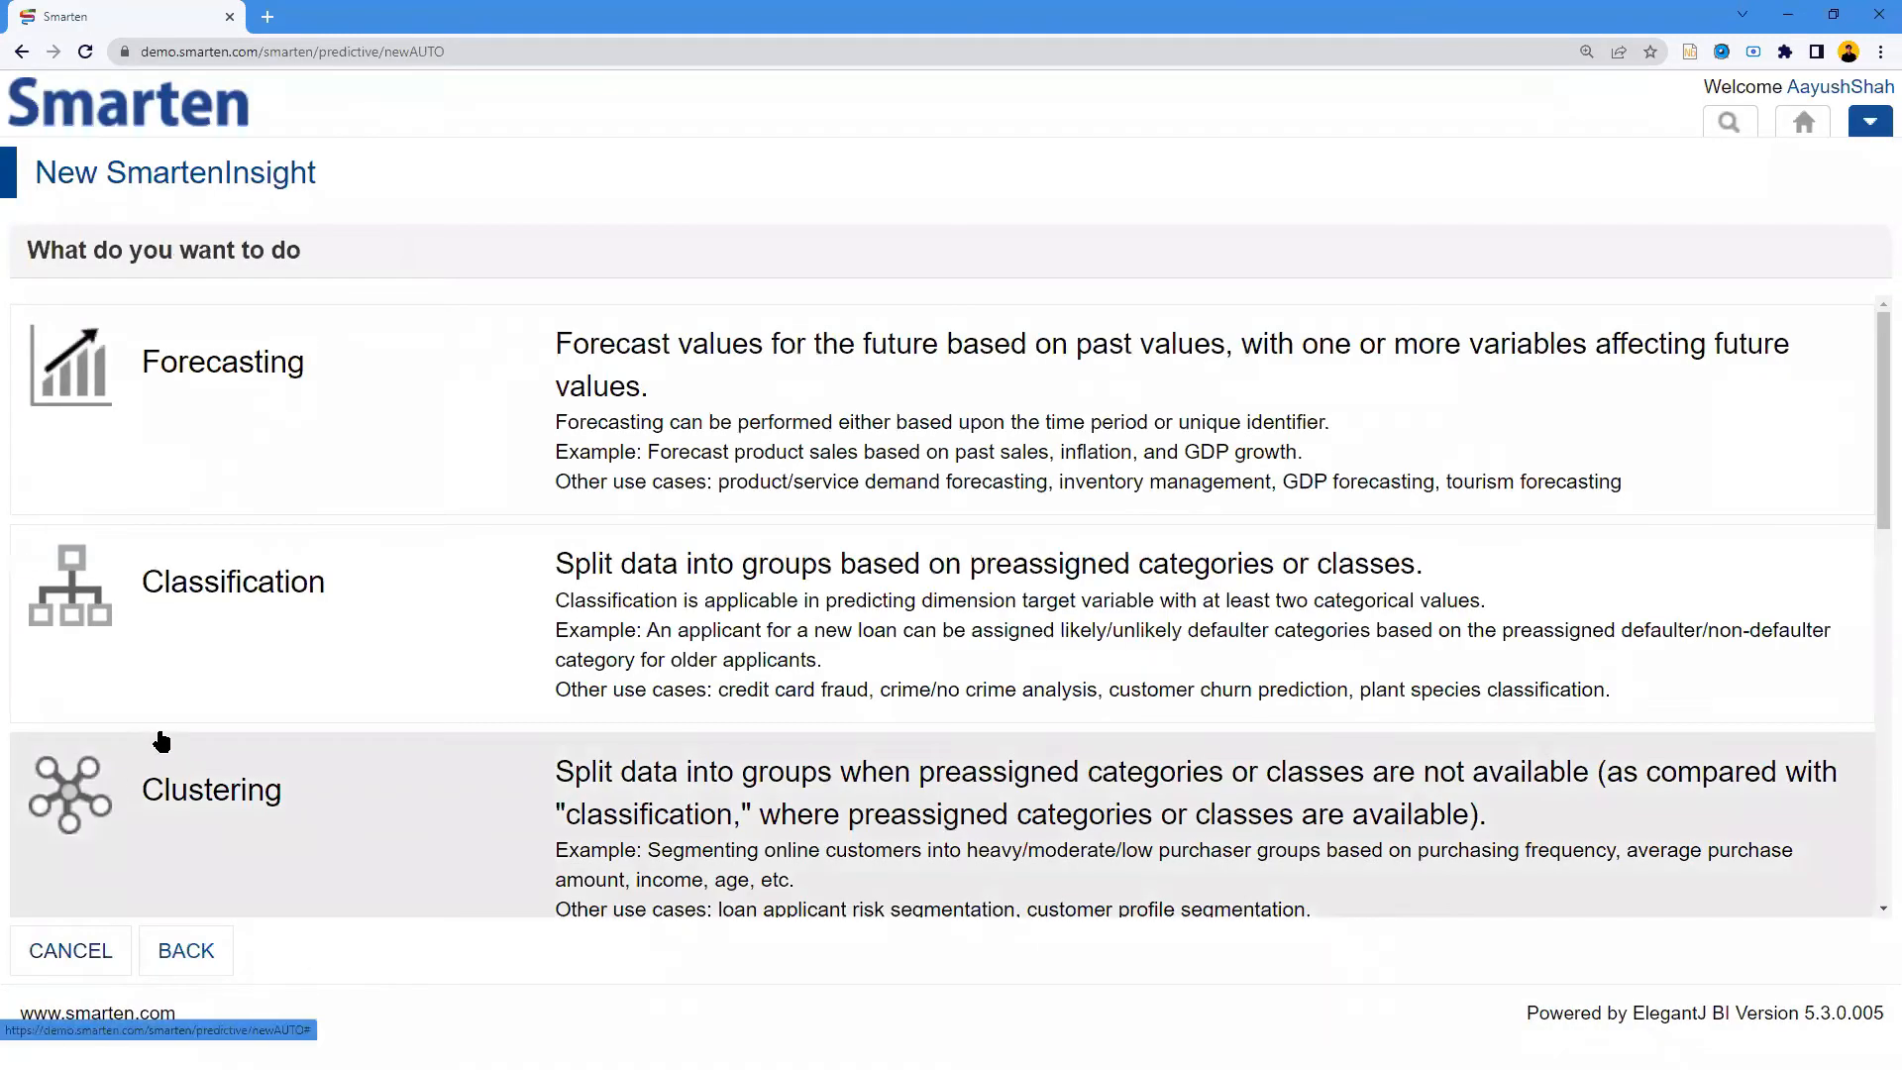
Choose Classification as the analysis type and let the system recommend the target and corresponding predictors
scroll(161, 742, down, 1)
key(ctrl+minus)
scroll(311, 661, up, 1)
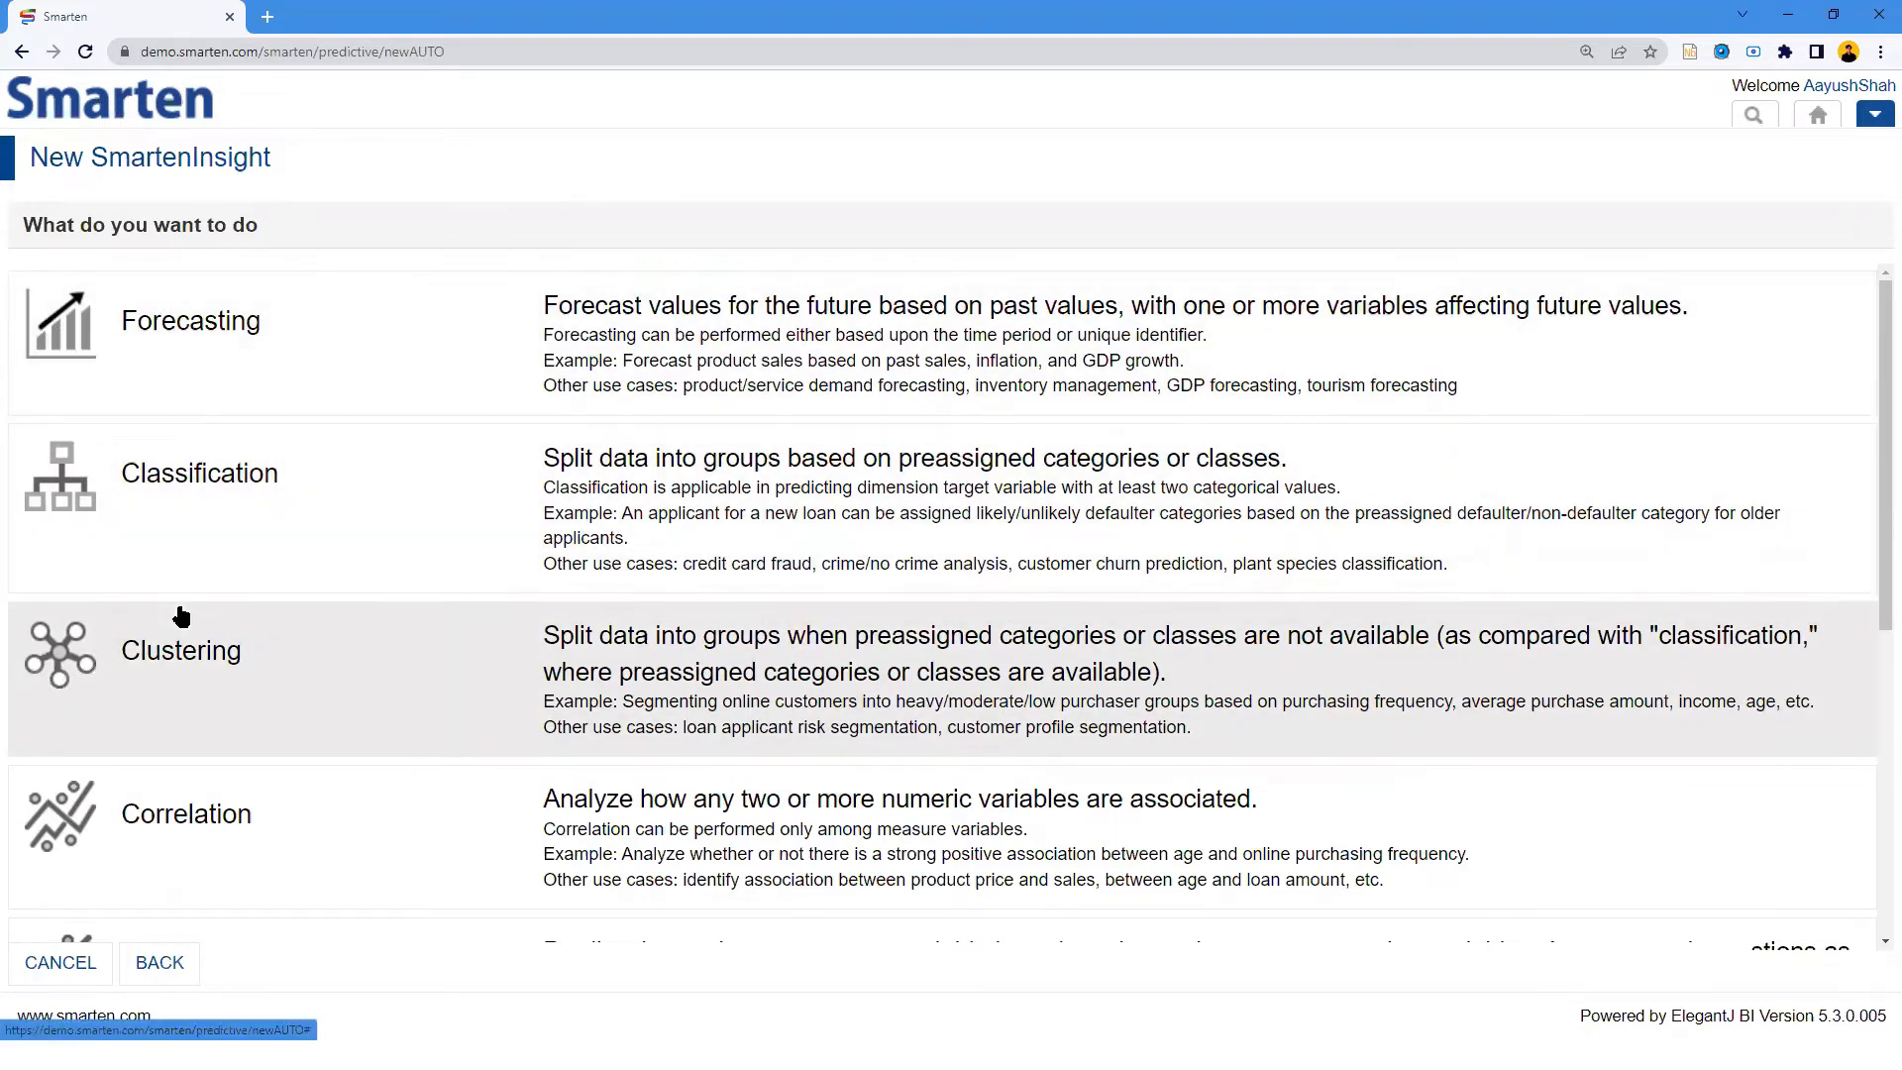
scroll(181, 616, down, 4)
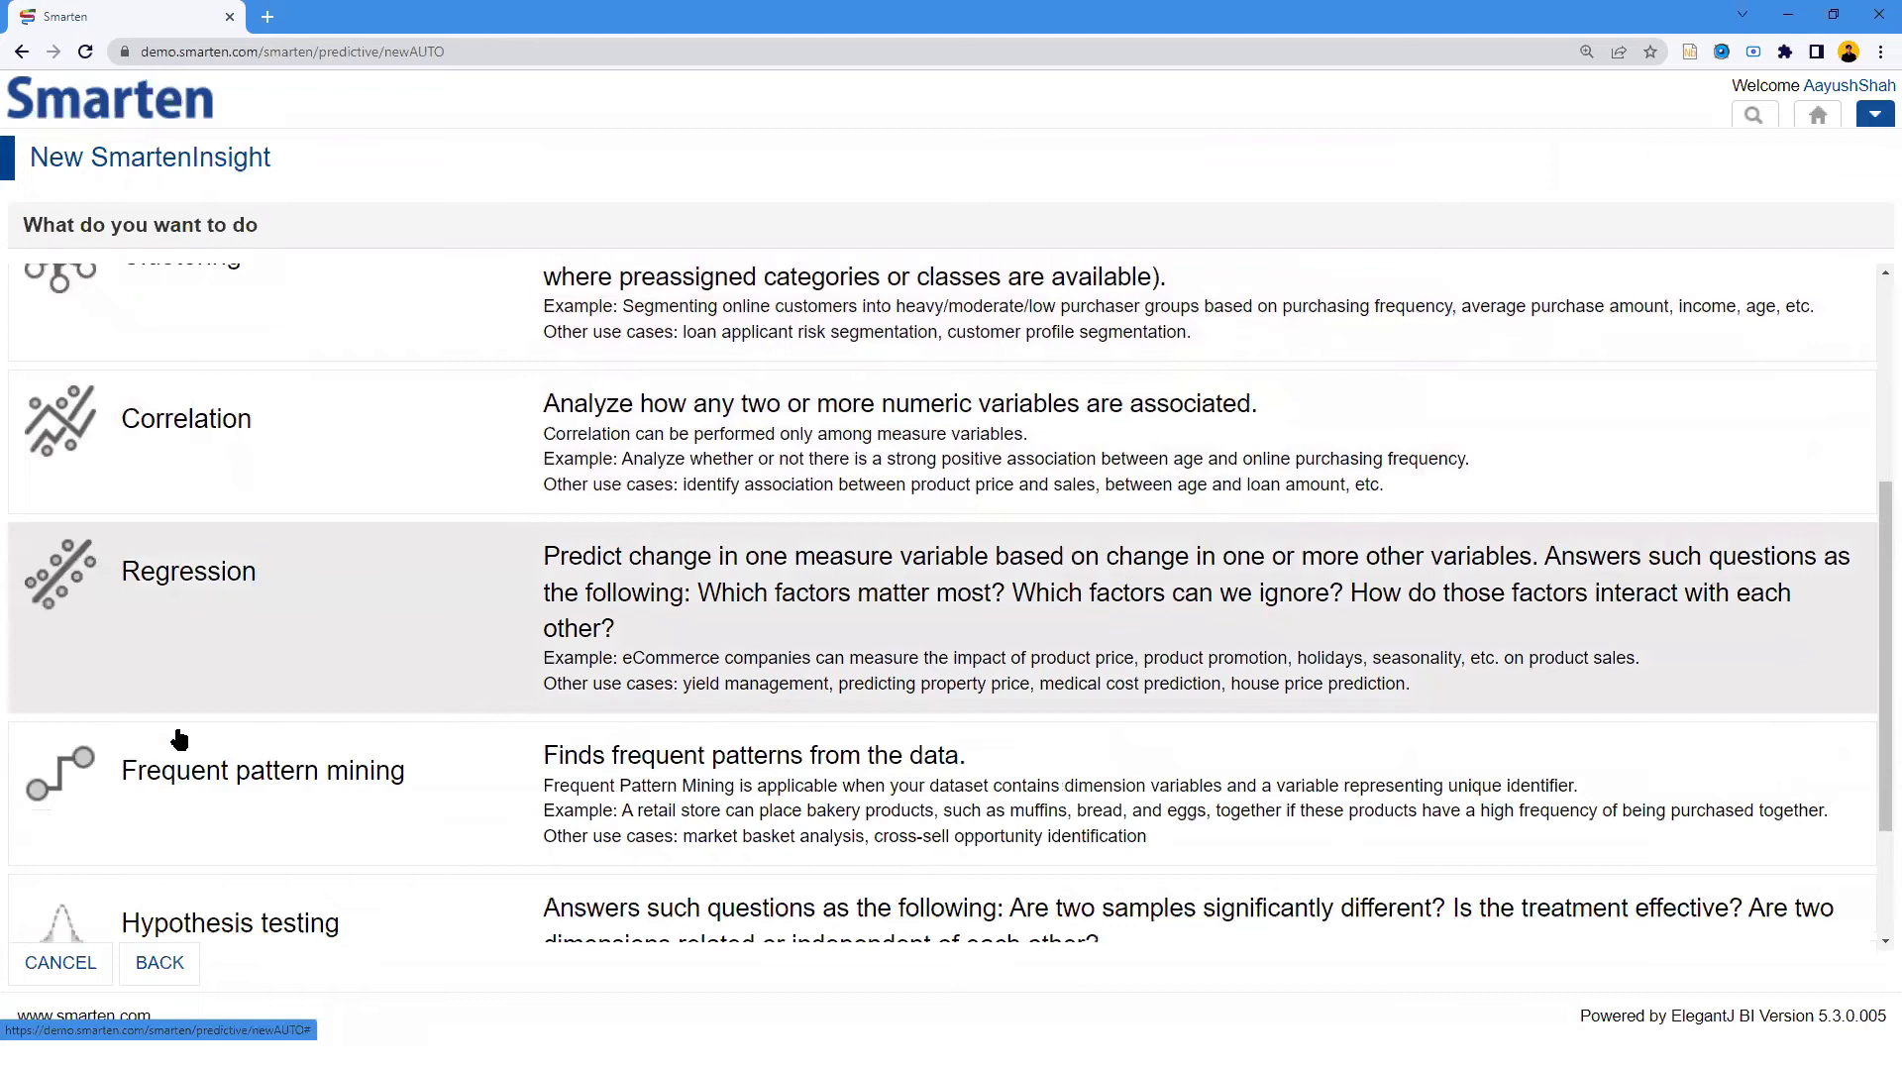
scroll(180, 741, down, 2)
scroll(496, 764, up, 3)
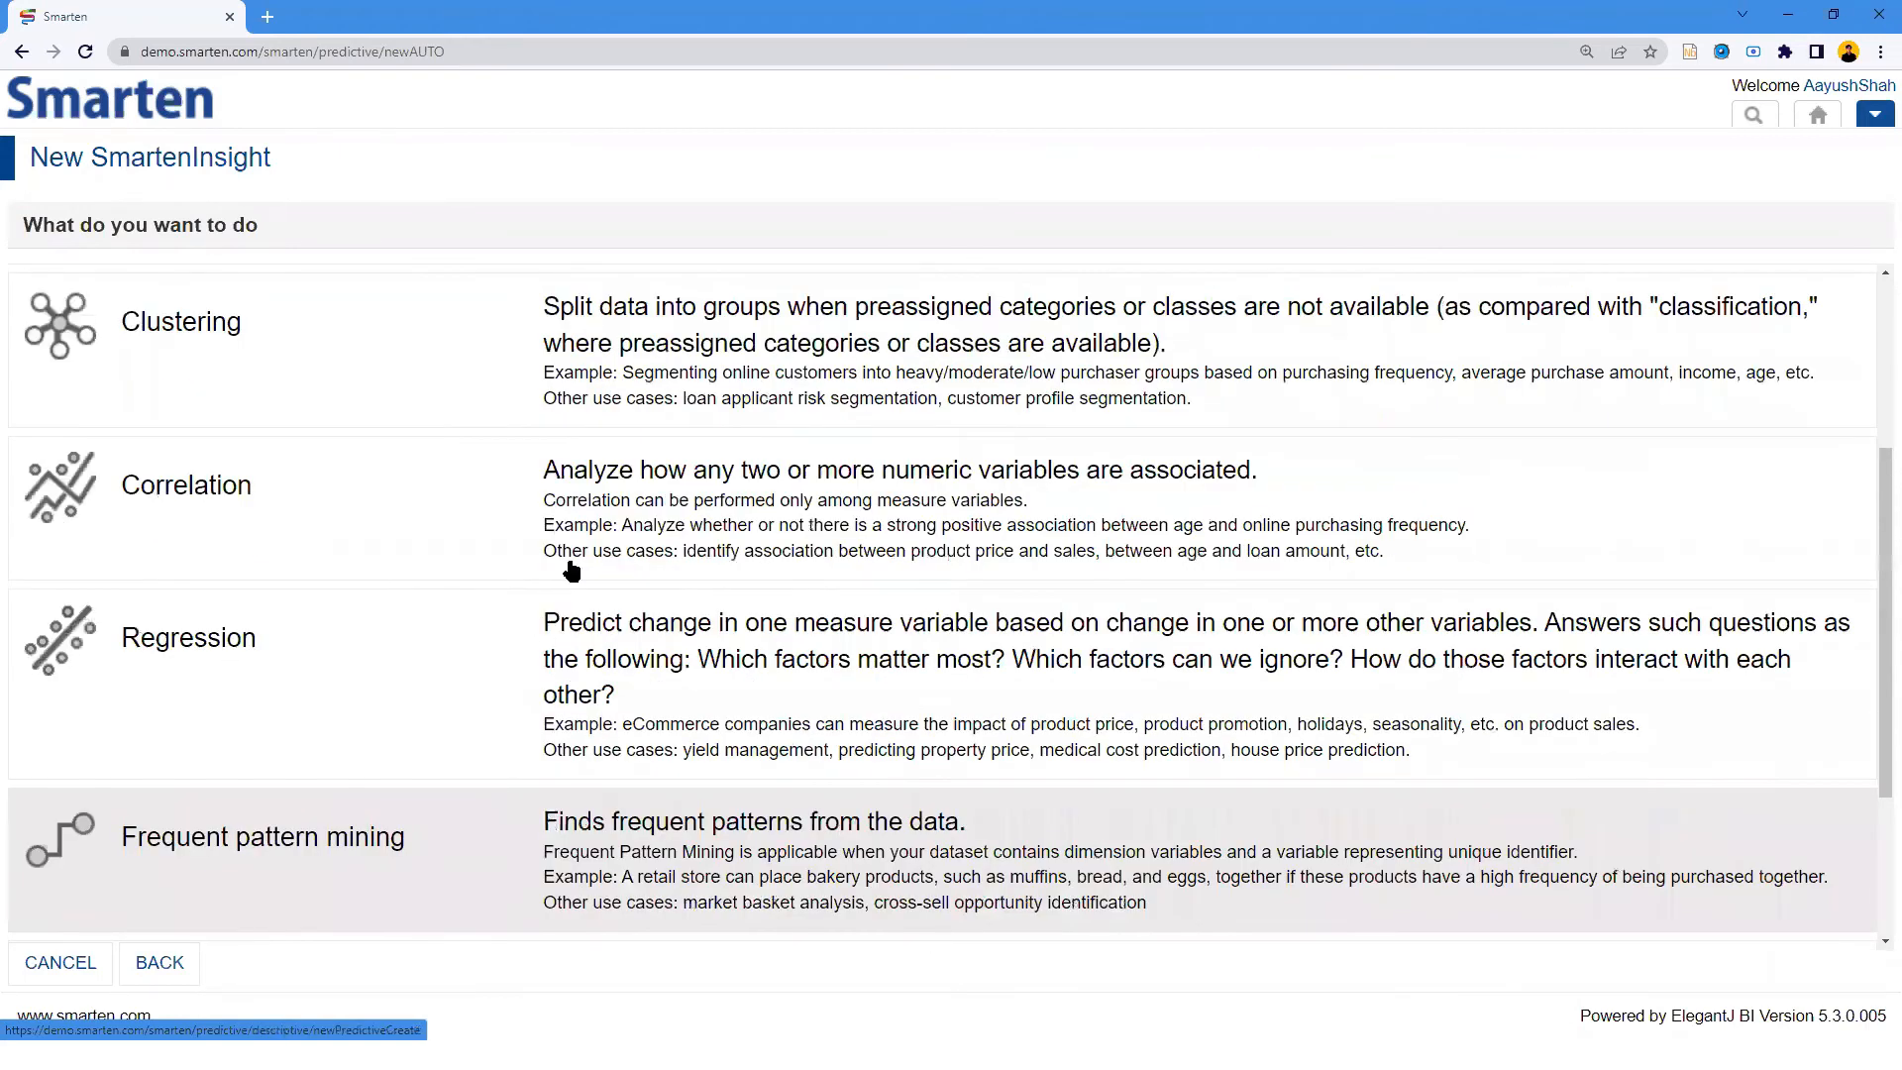
scroll(639, 401, up, 3)
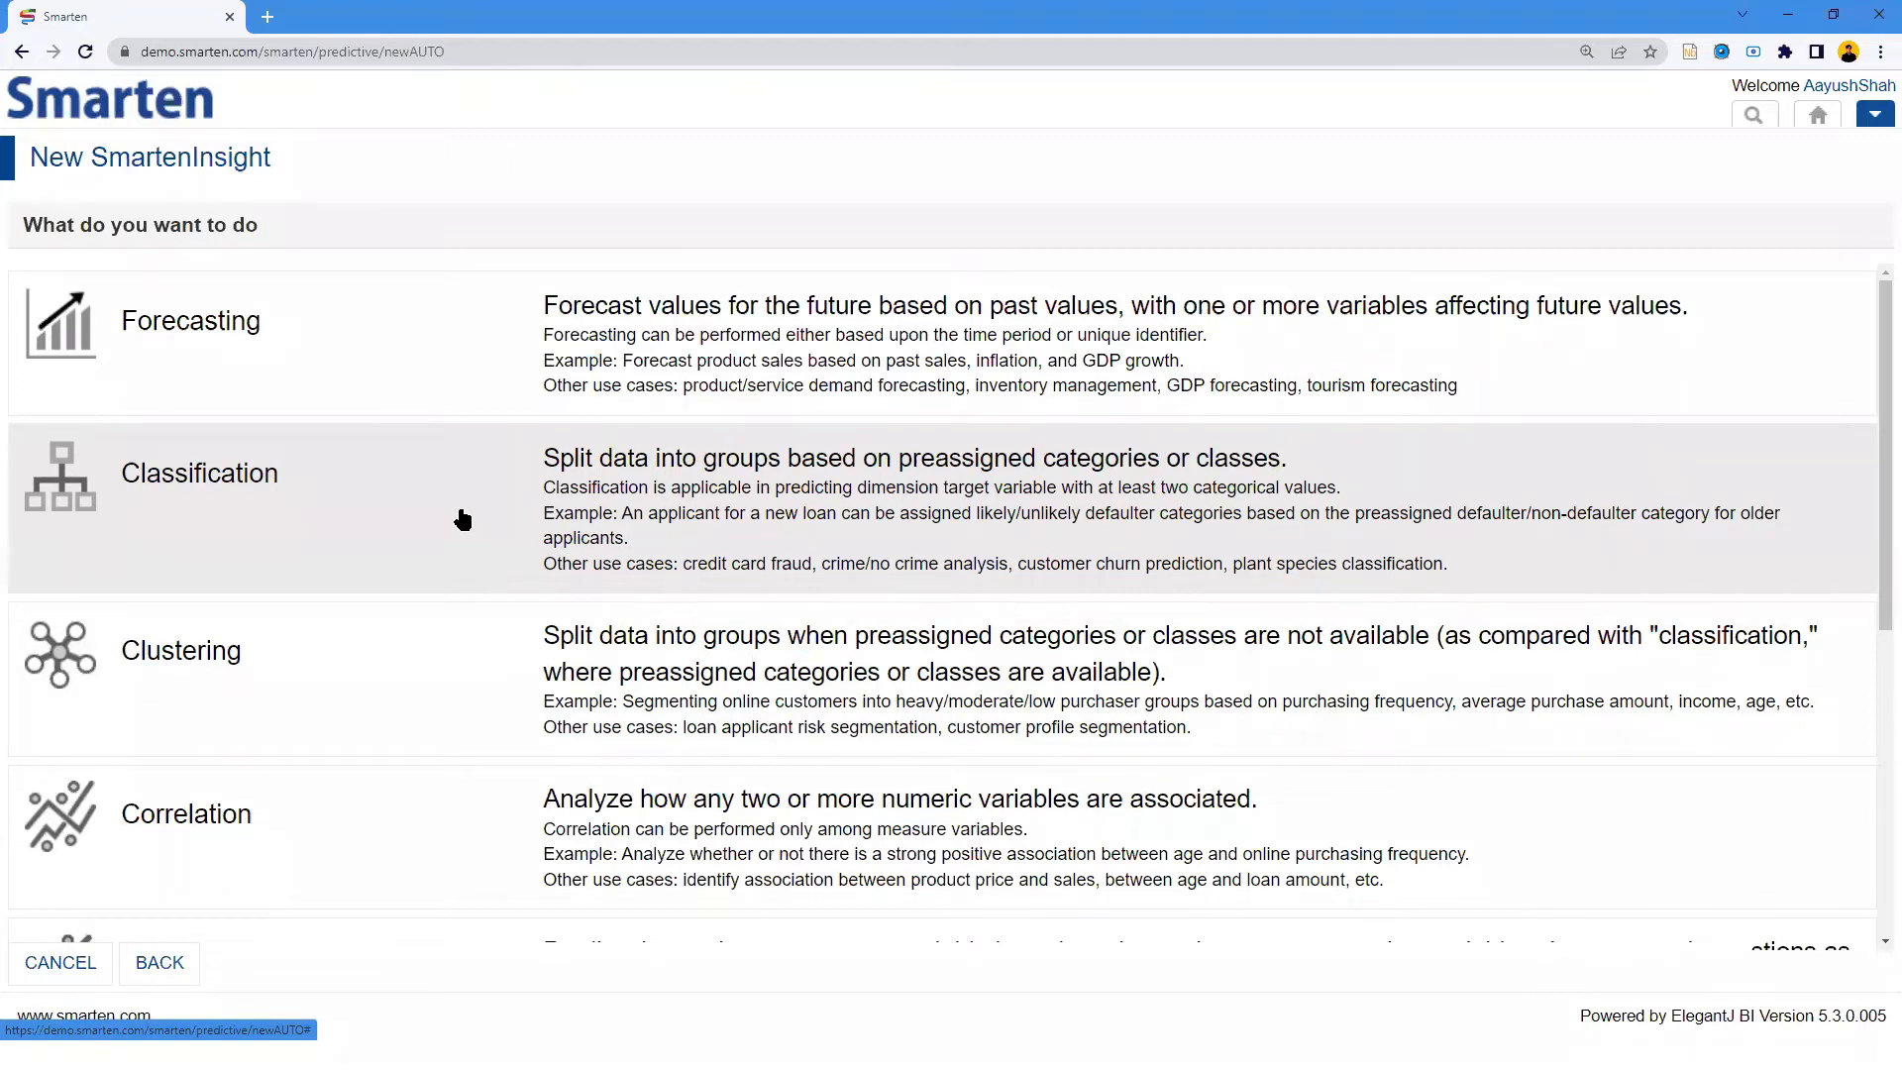
click(263, 483)
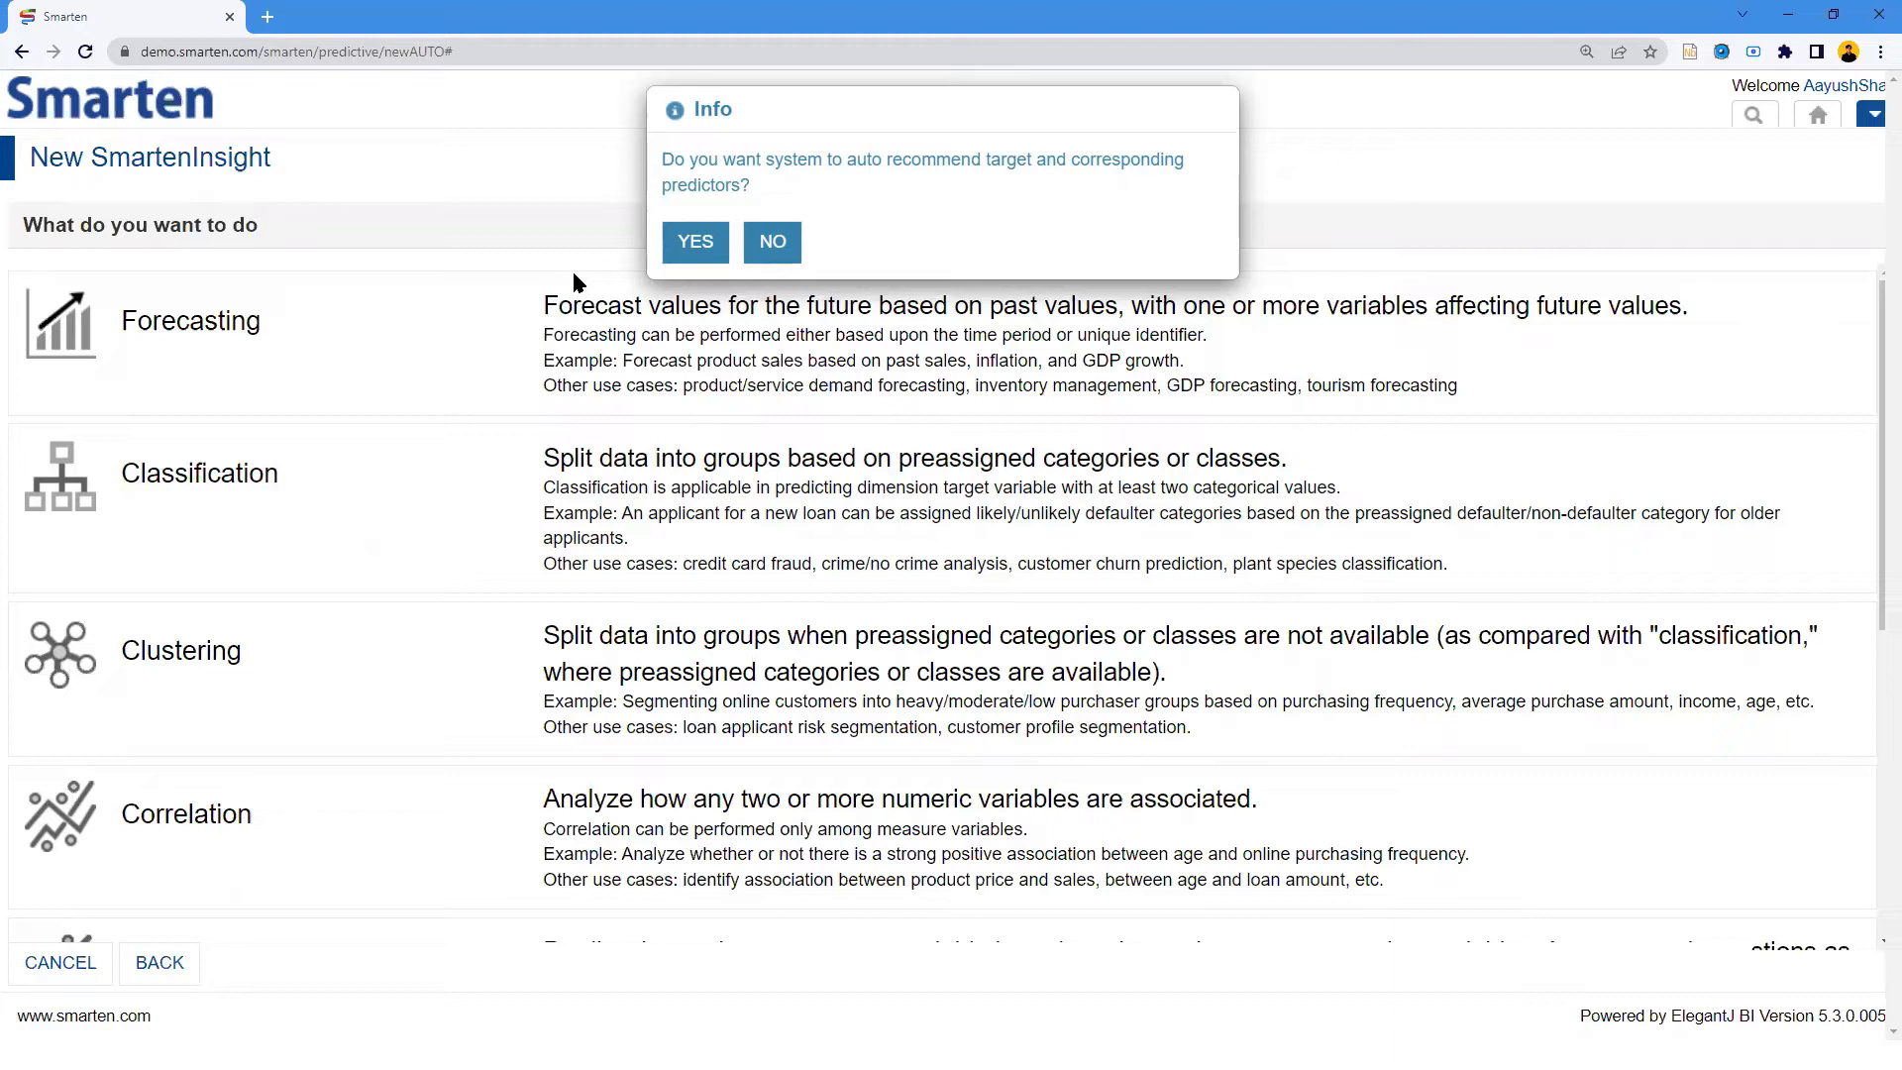
click(693, 245)
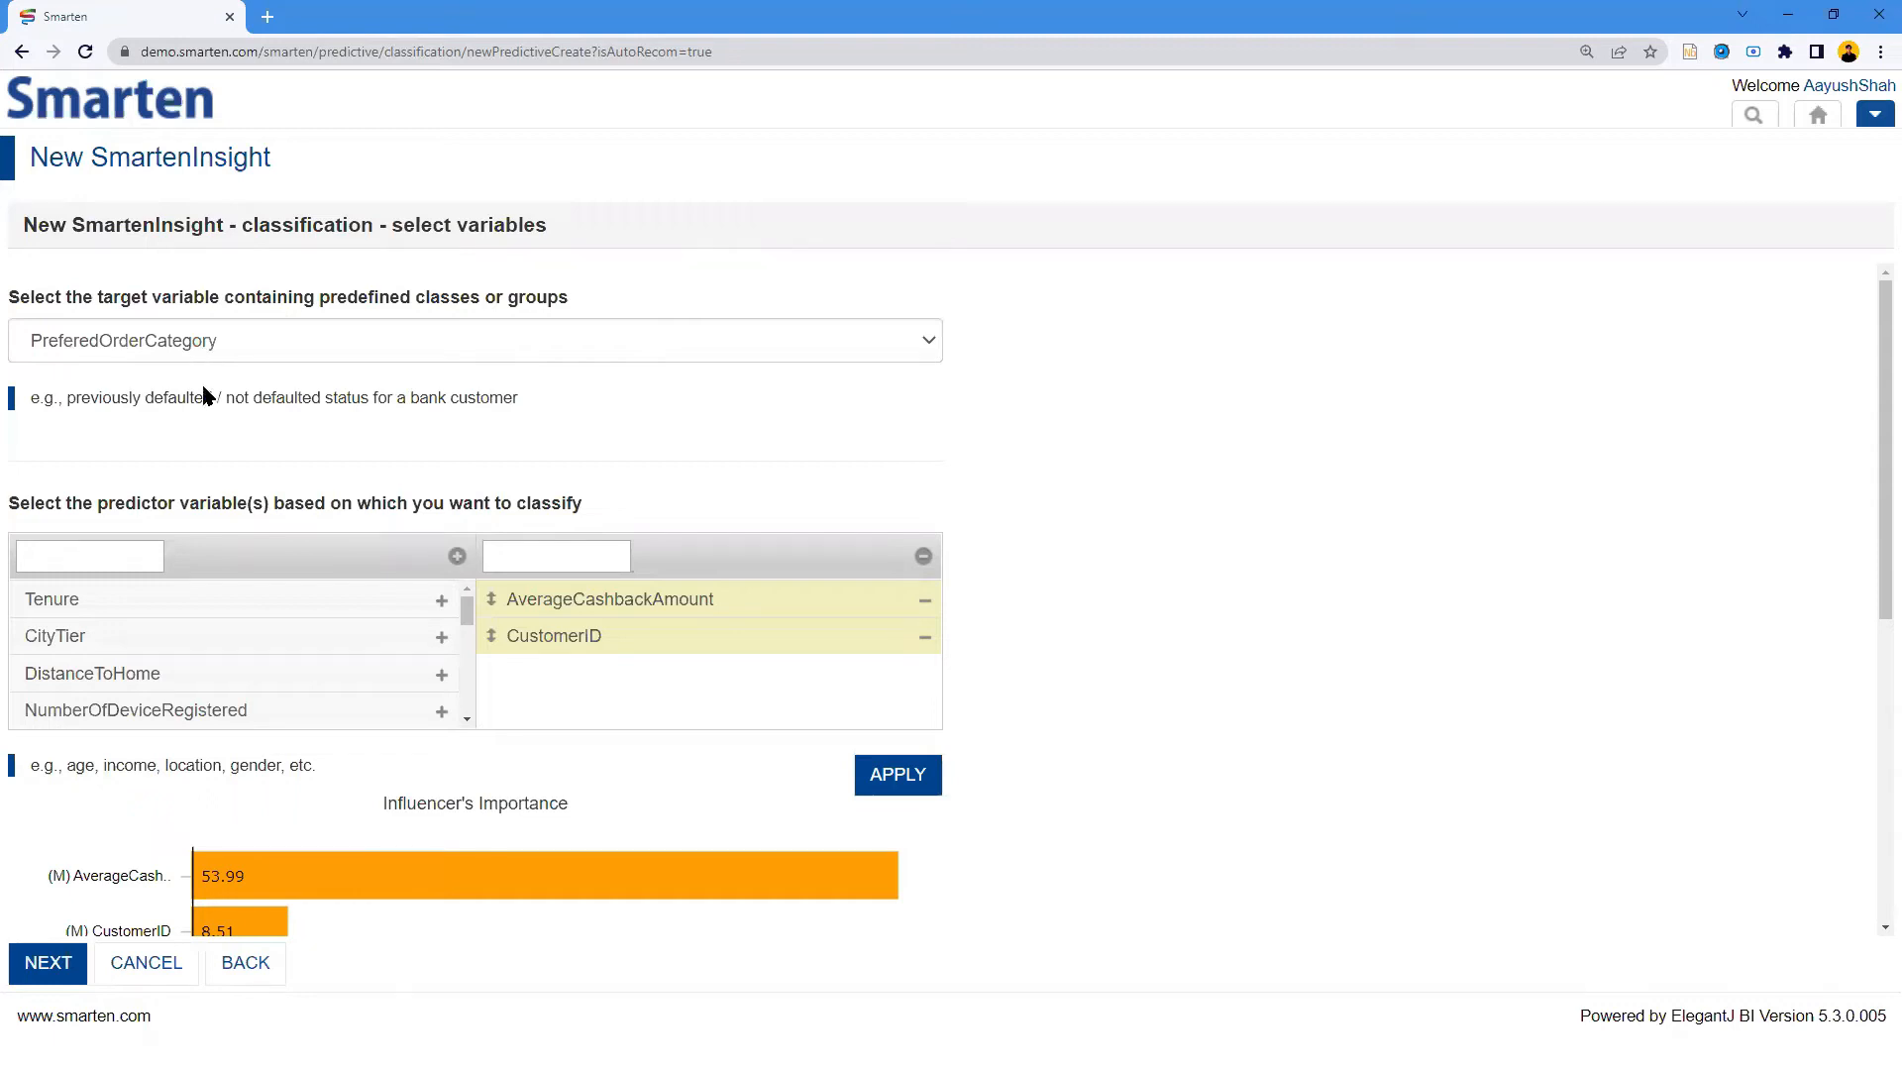
Set ChurnStatus as the target variable and let the system recommend its predictors
click(402, 340)
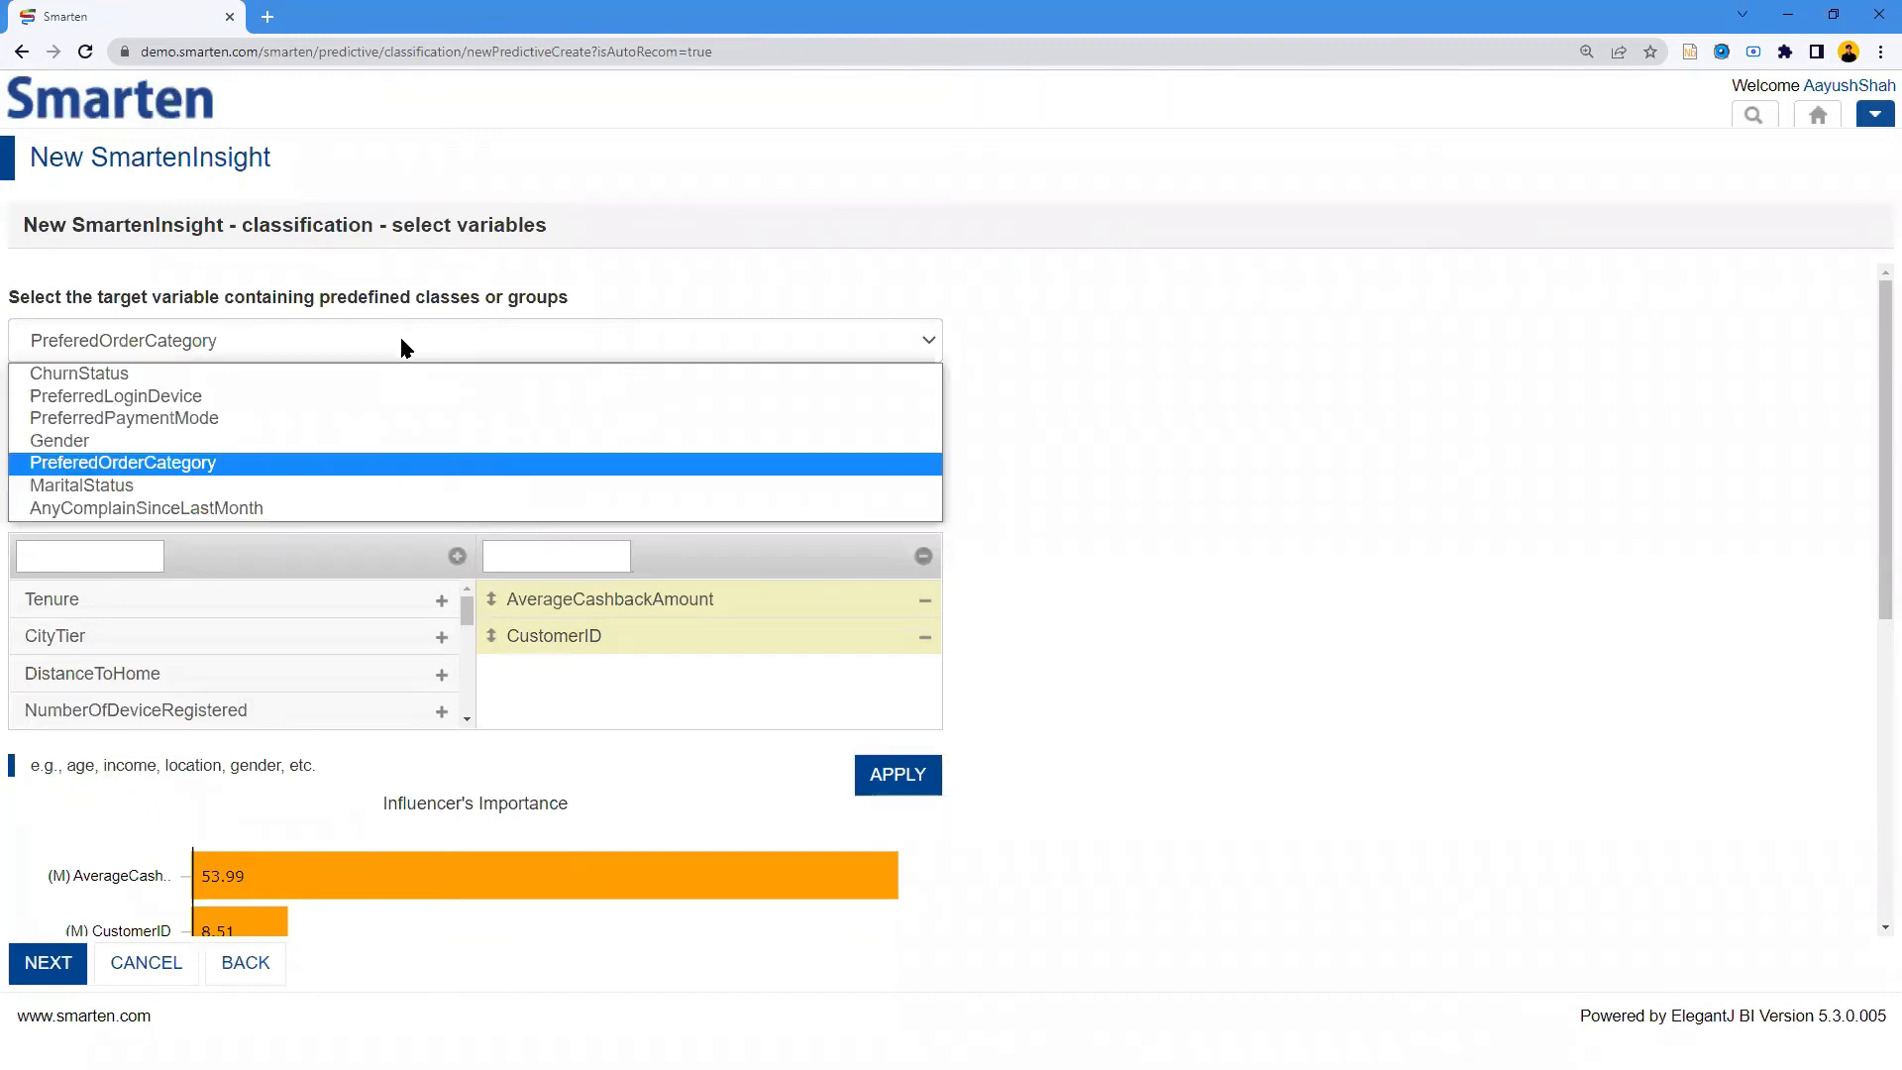
click(362, 375)
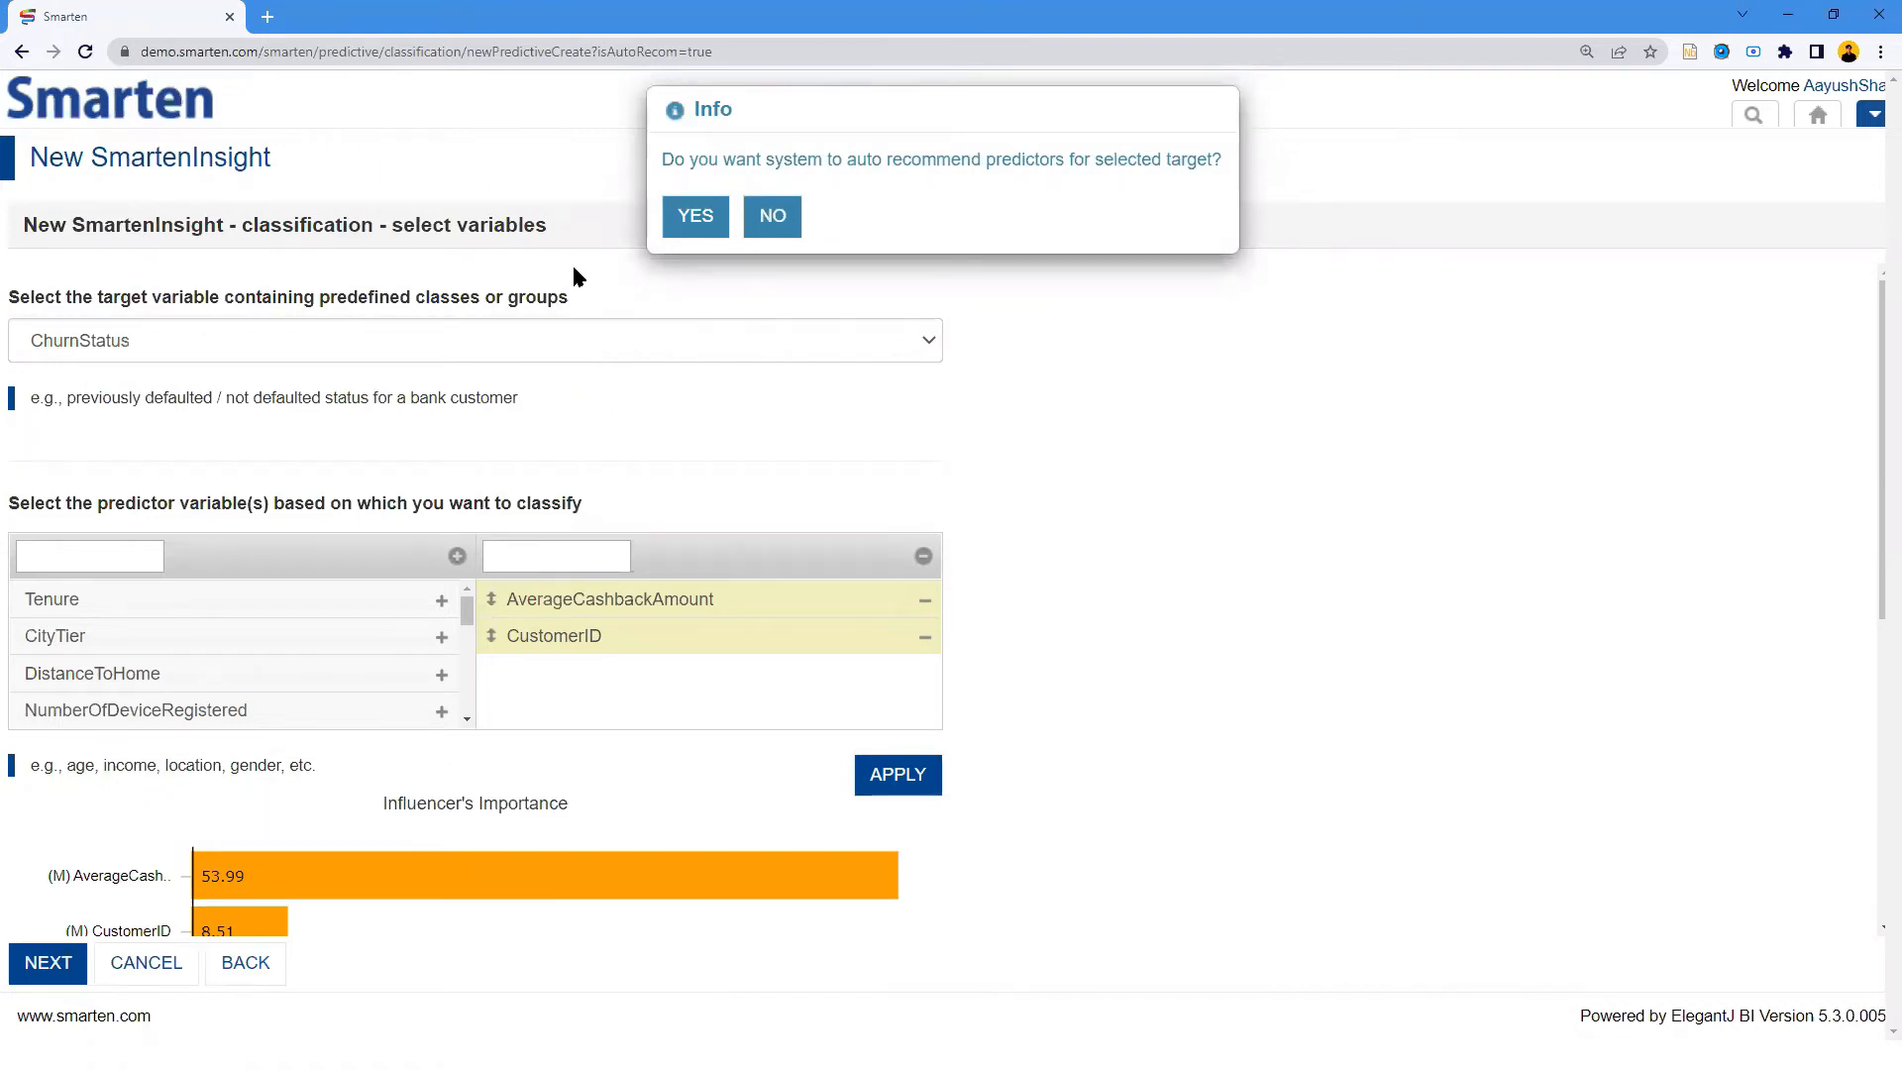
click(697, 218)
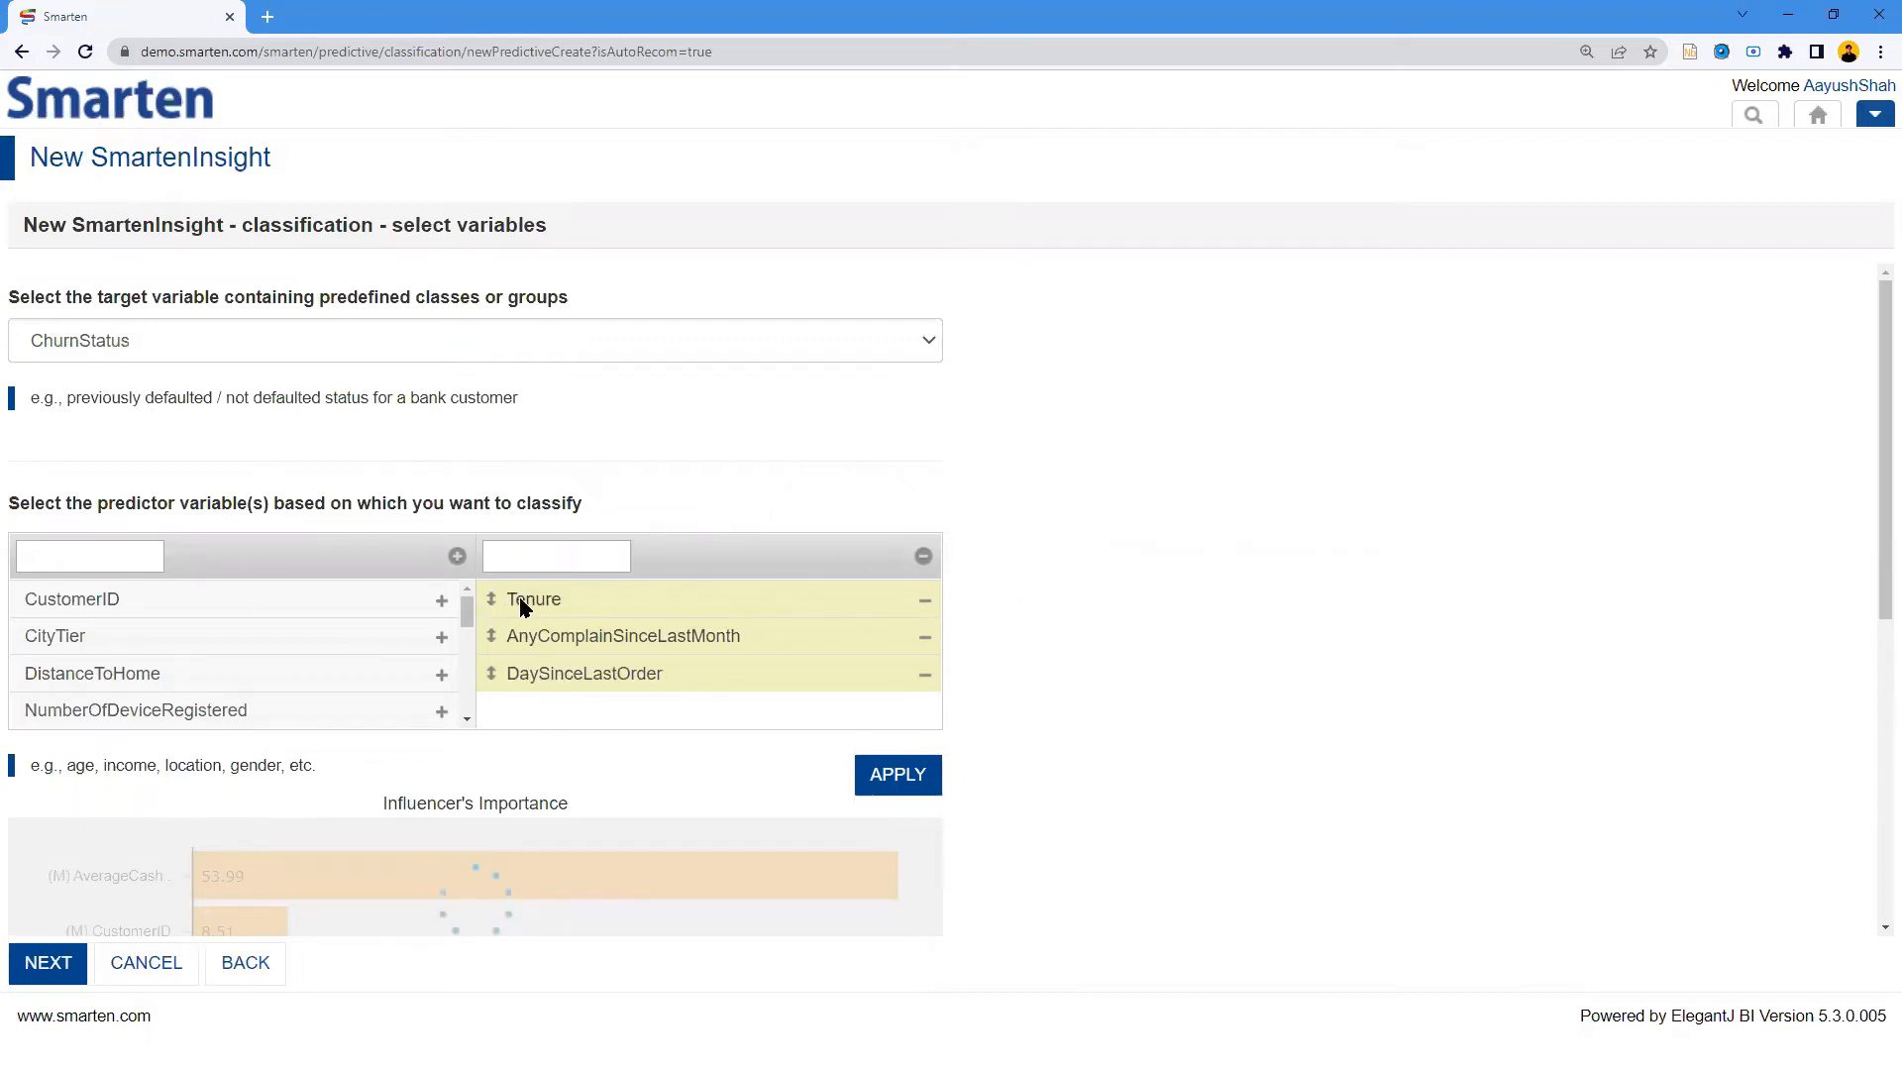
scroll(545, 621, down, 2)
ctrl+scroll(573, 628, up, 5)
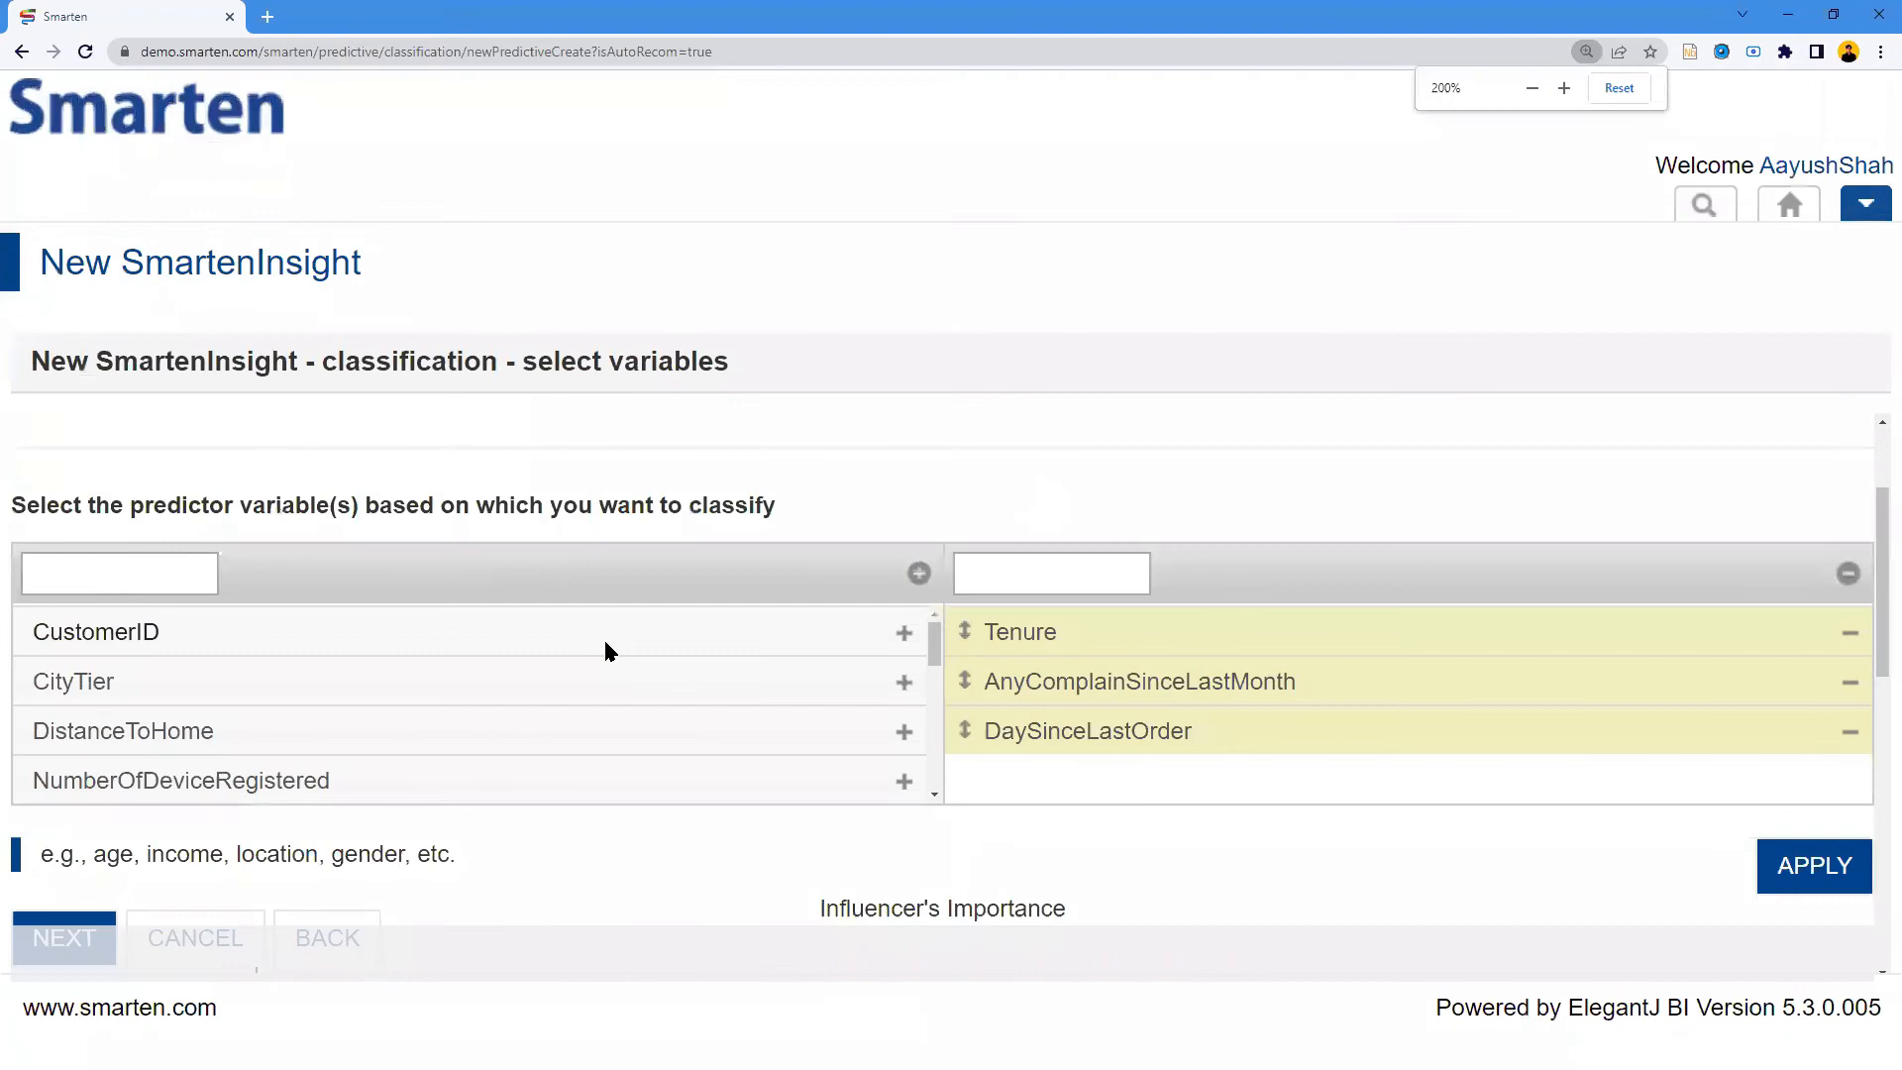
ctrl+scroll(574, 622, down, 2)
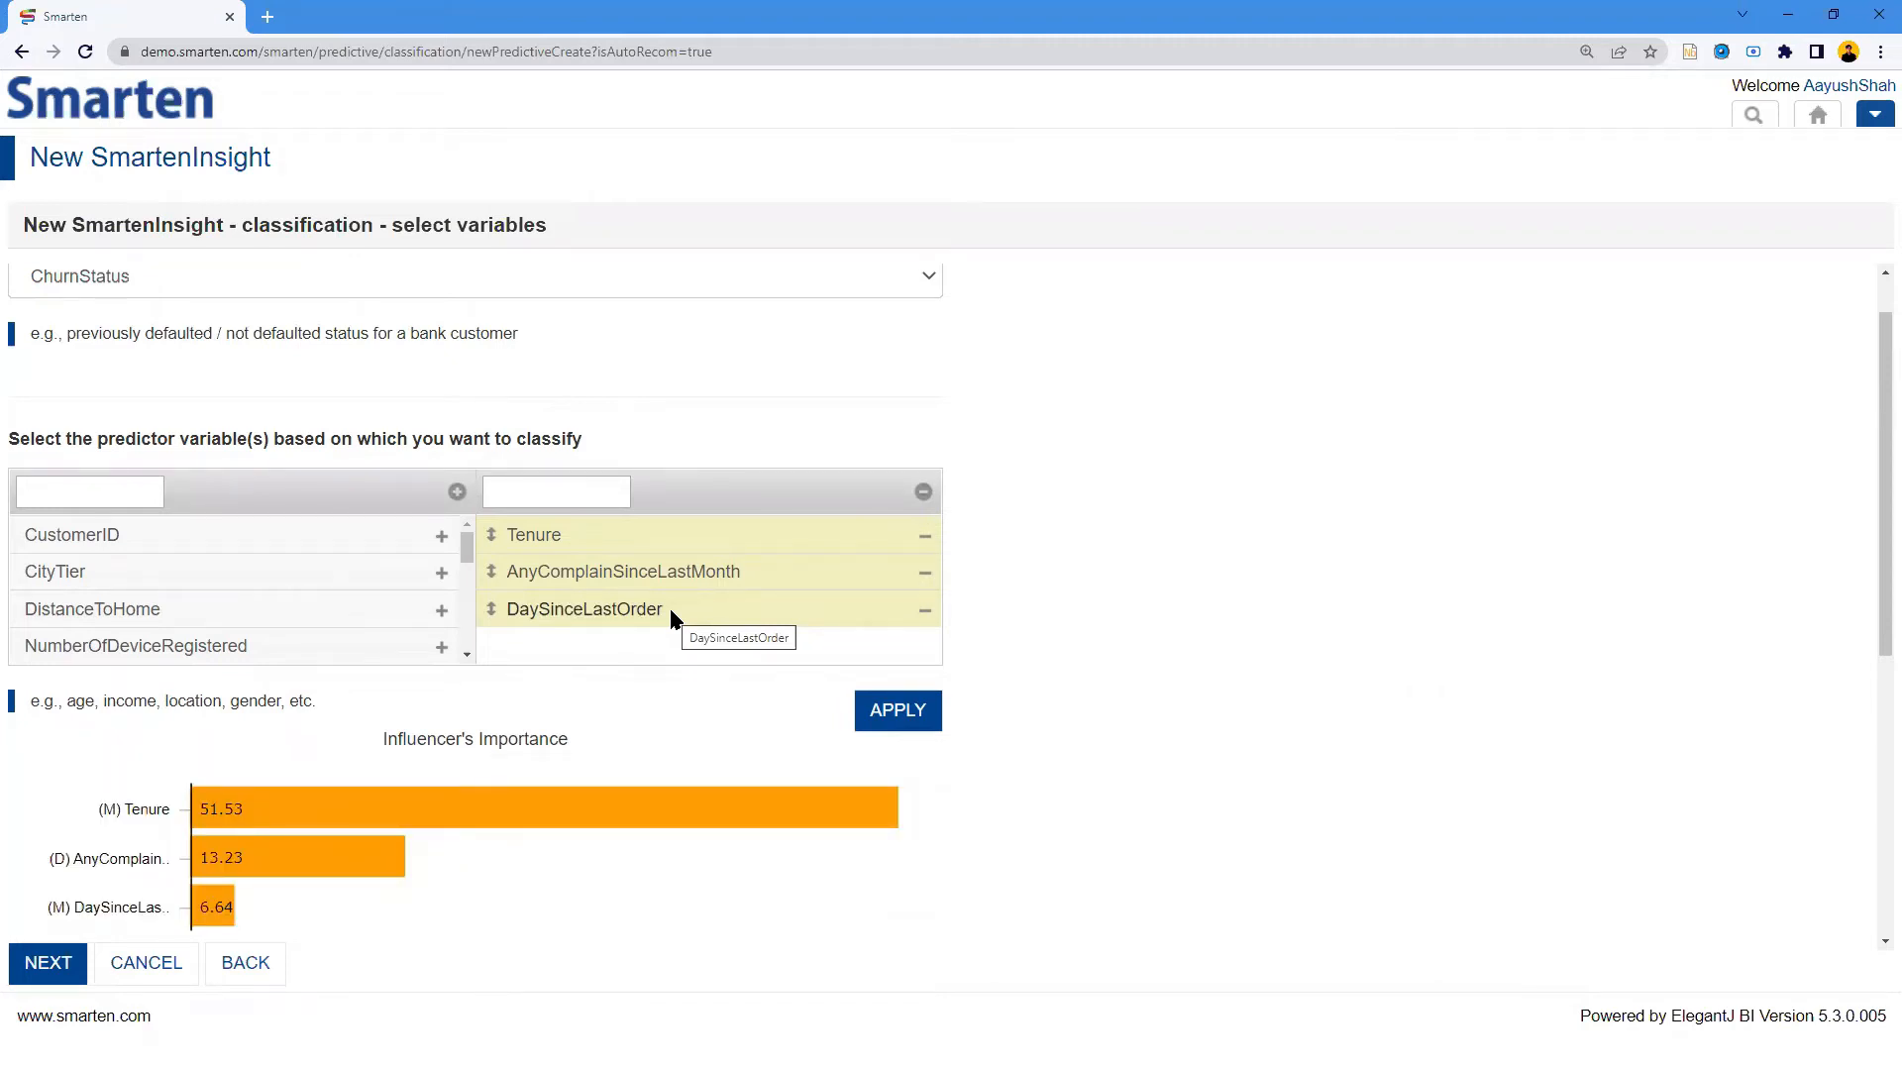
scroll(656, 604, up, 1)
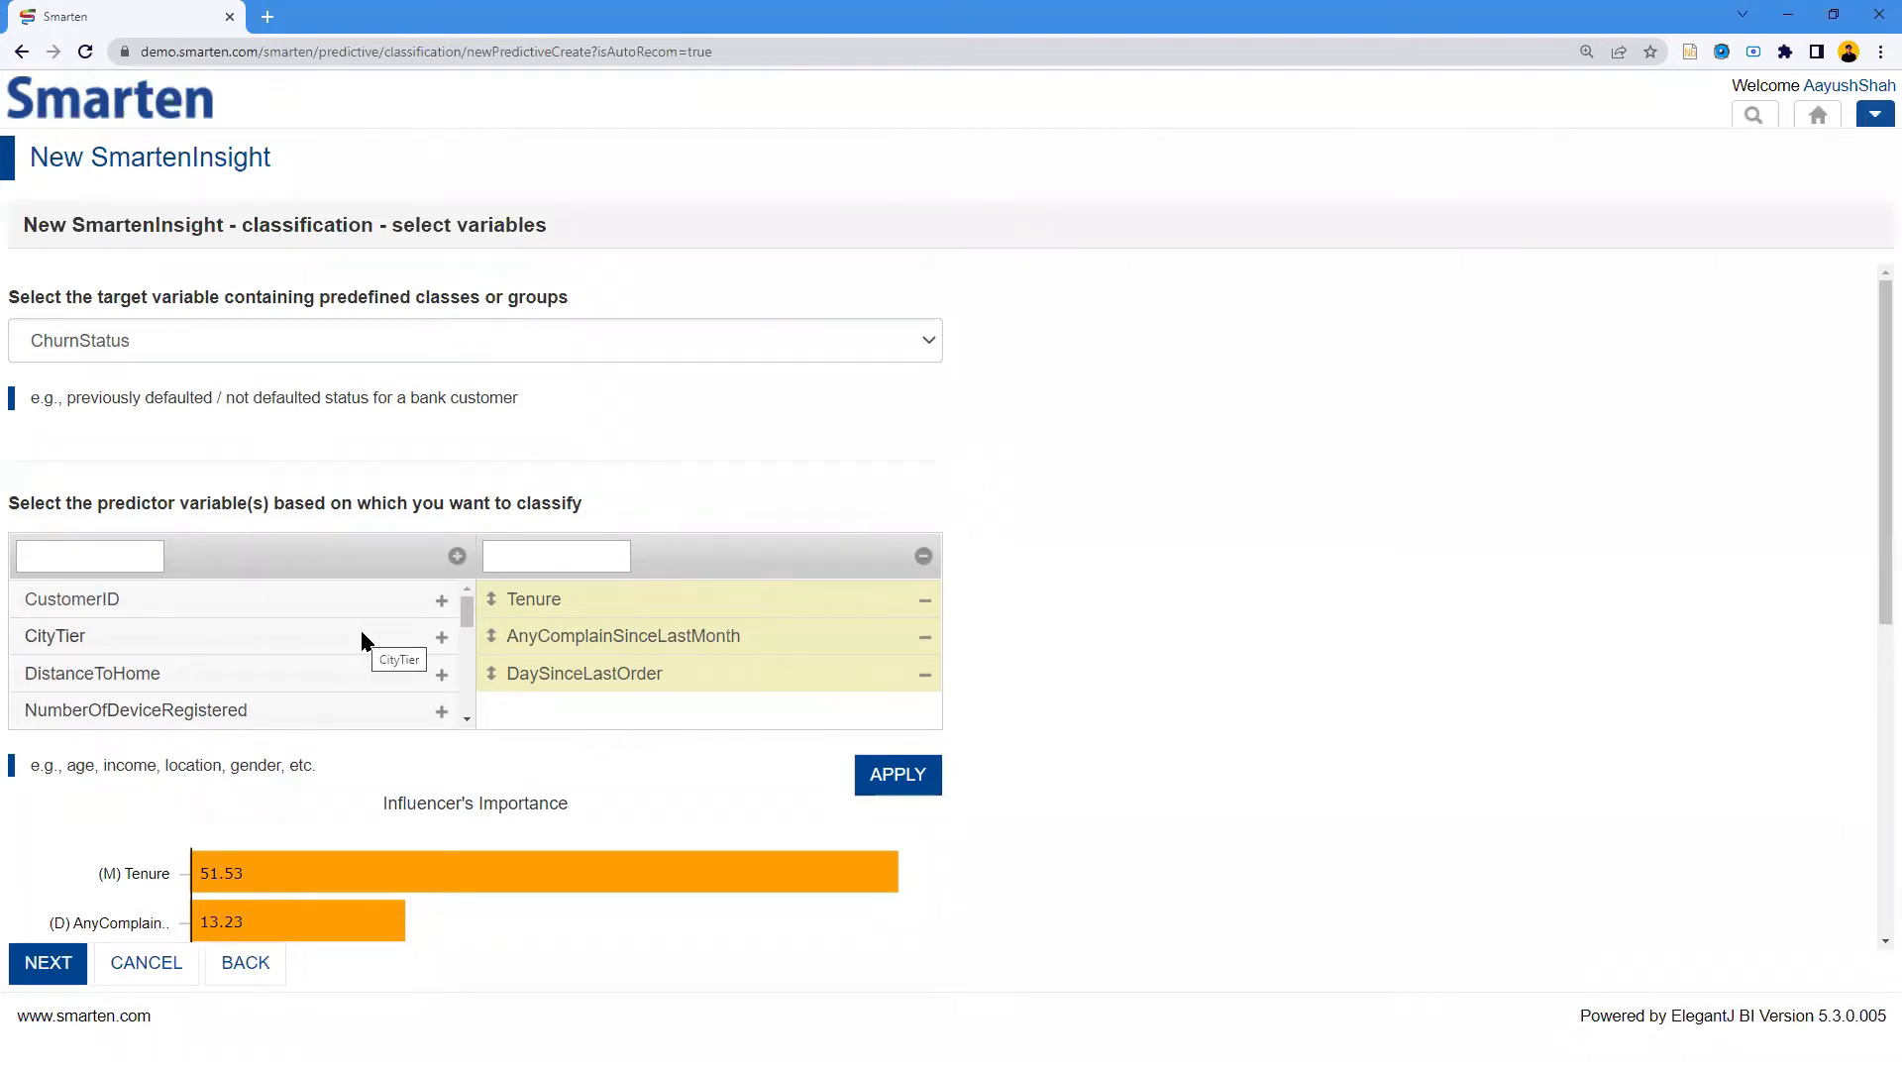
Add CityTier, NumberOfDeviceRegistered, SatisfactionScore and OrderCount to the selected predictor variables
drag(339, 642, 822, 713)
drag(317, 676, 513, 717)
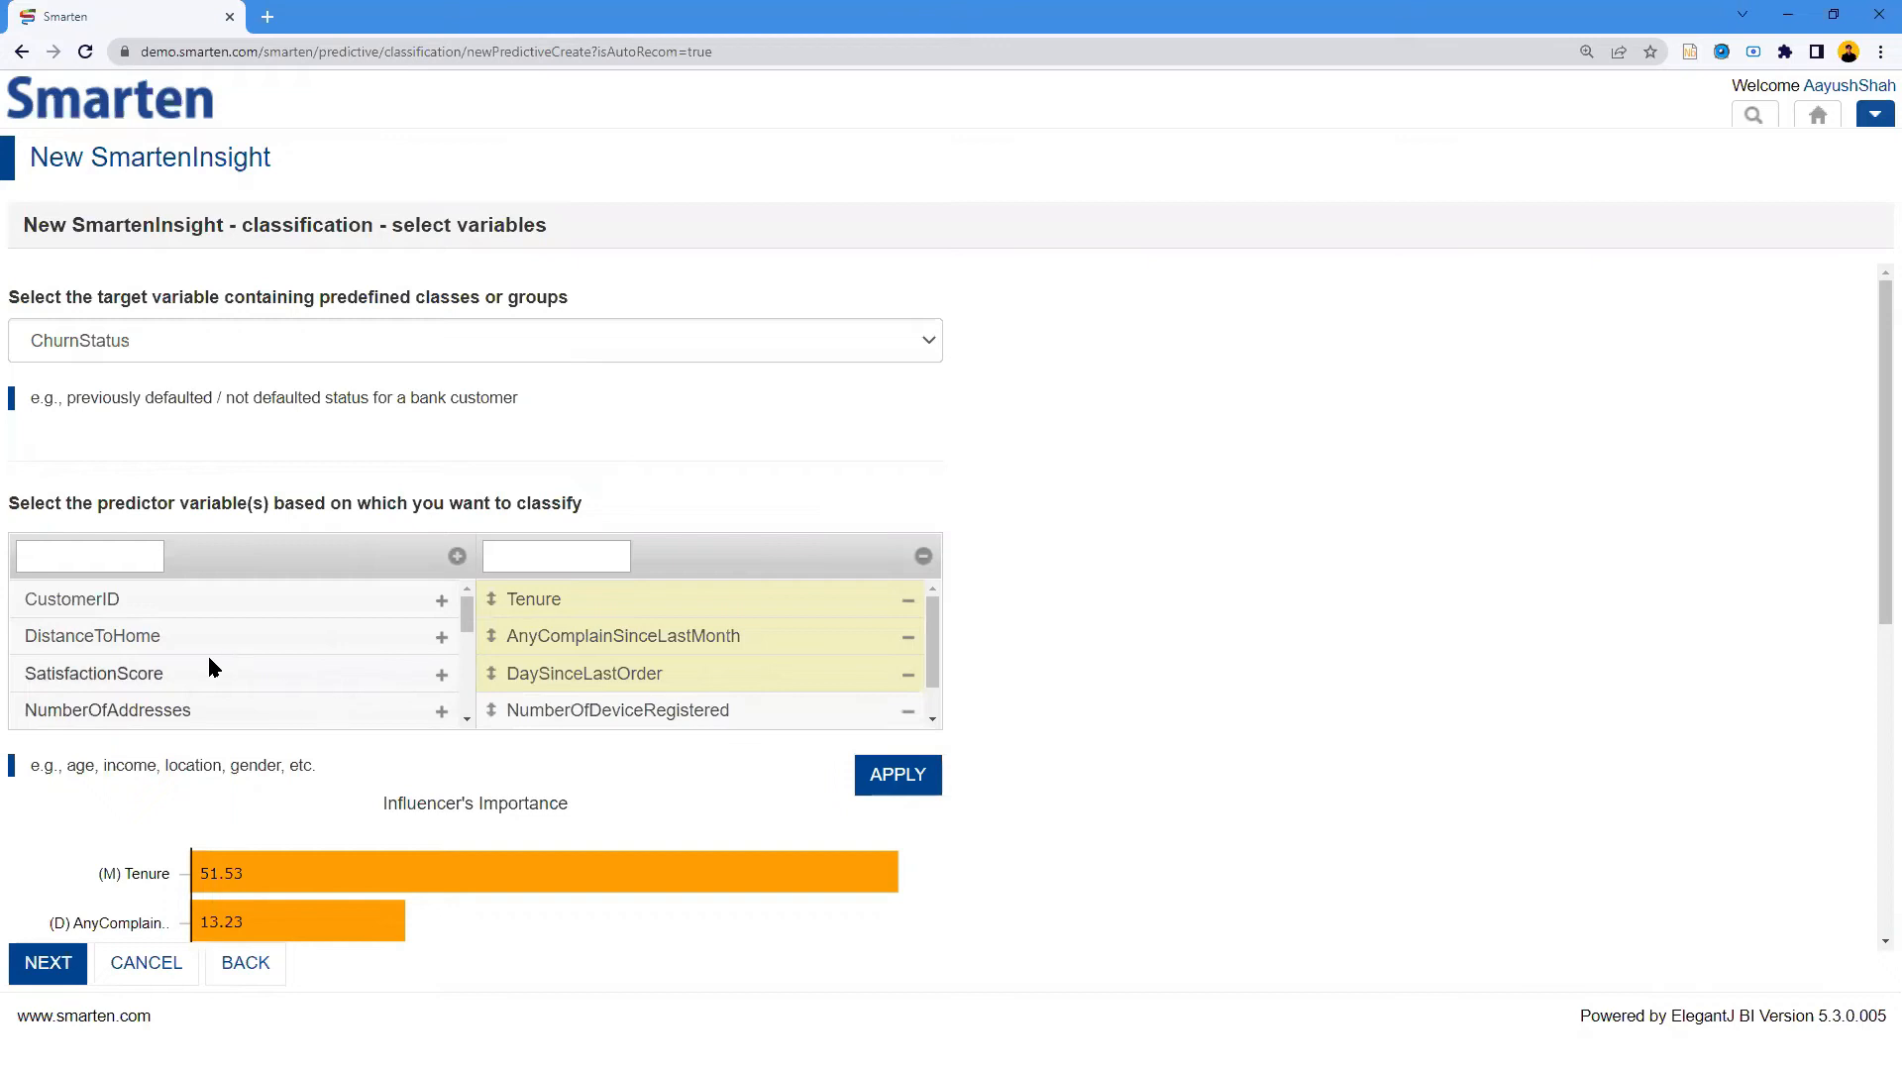
drag(184, 674, 473, 715)
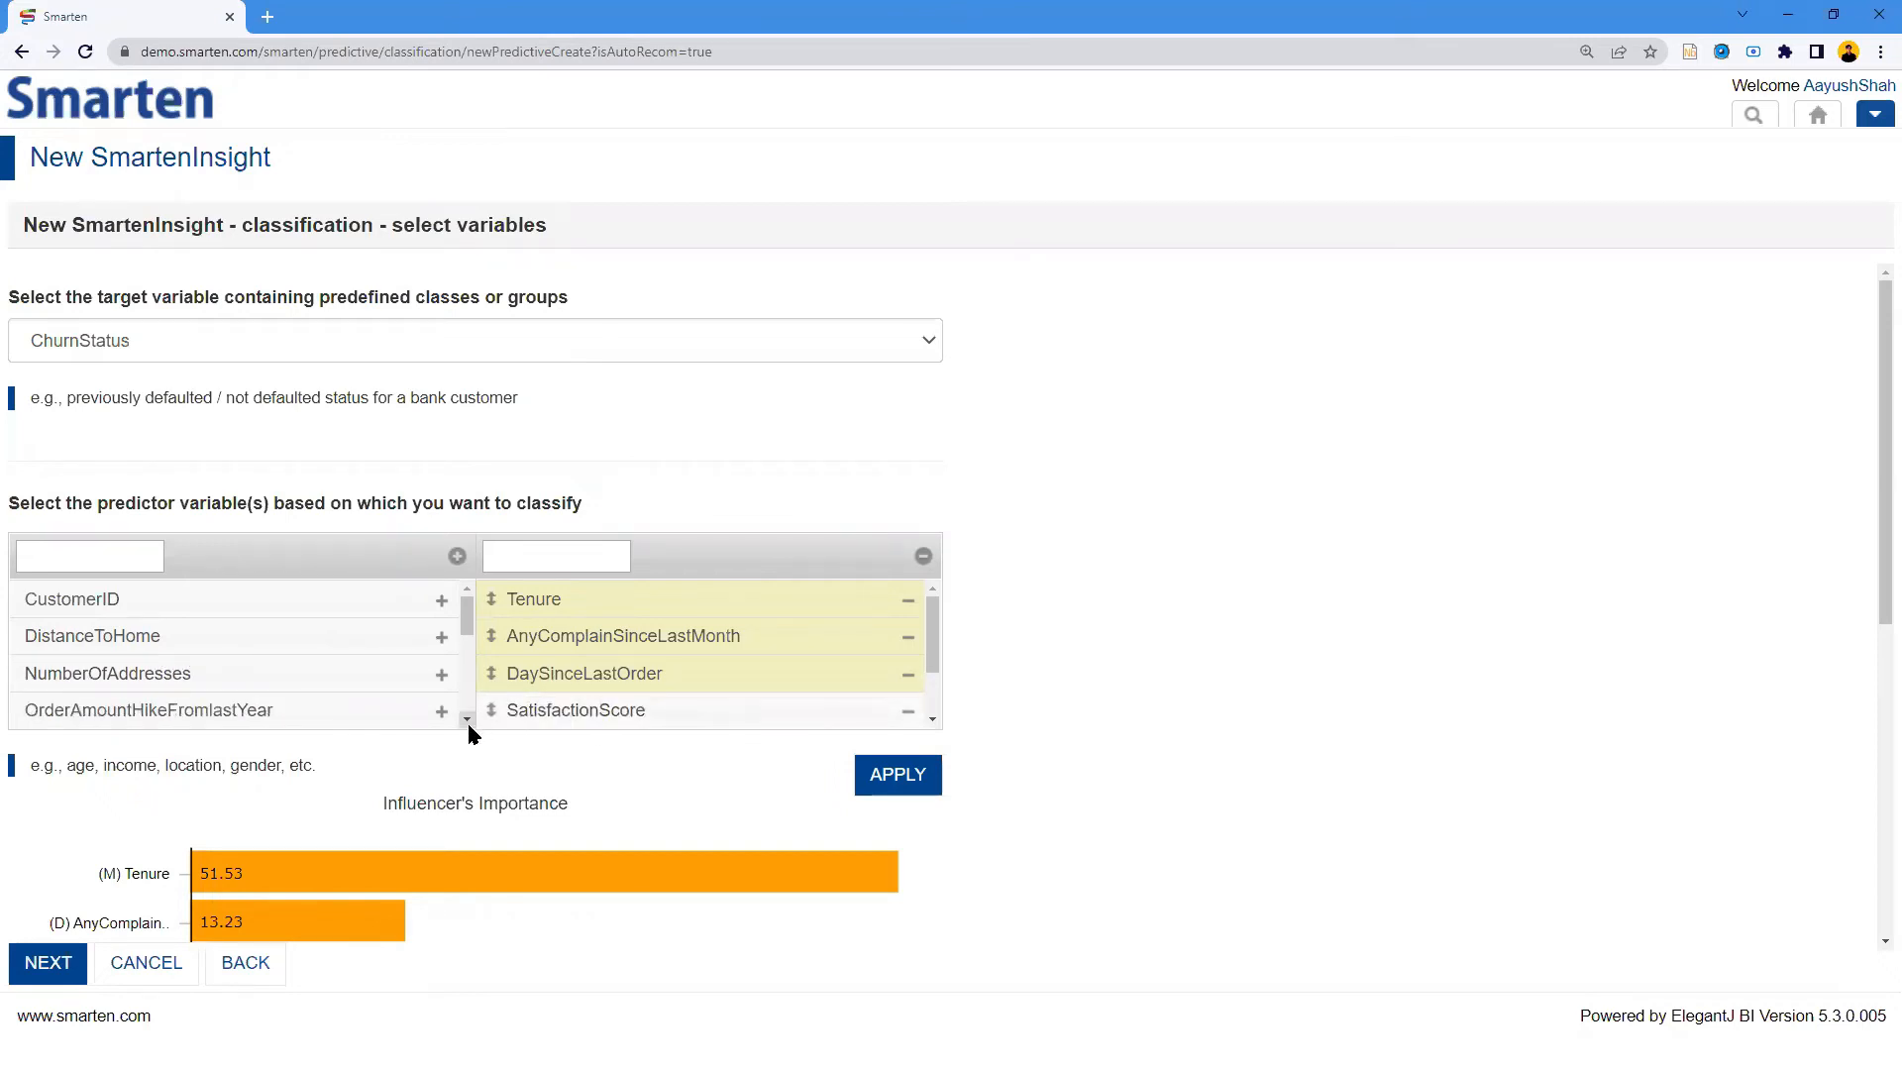
click(468, 720)
click(468, 720)
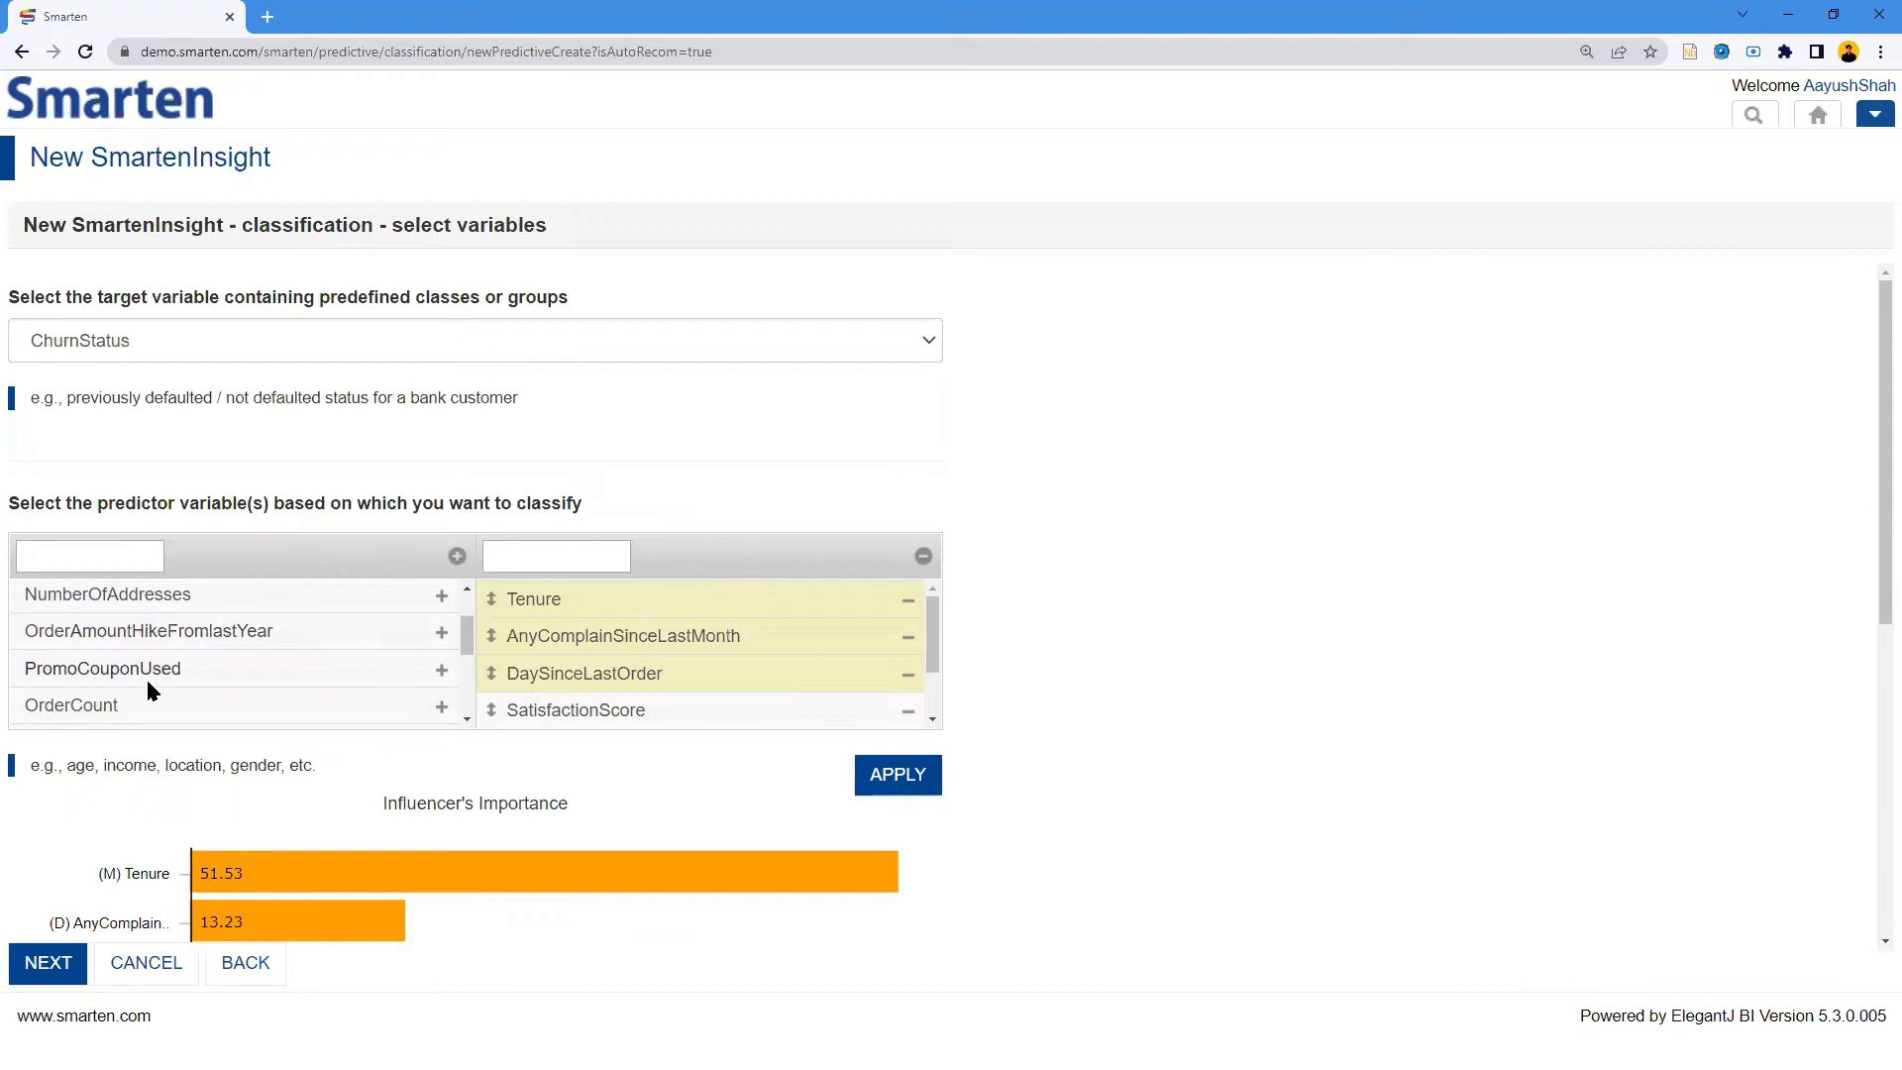
drag(84, 709, 636, 707)
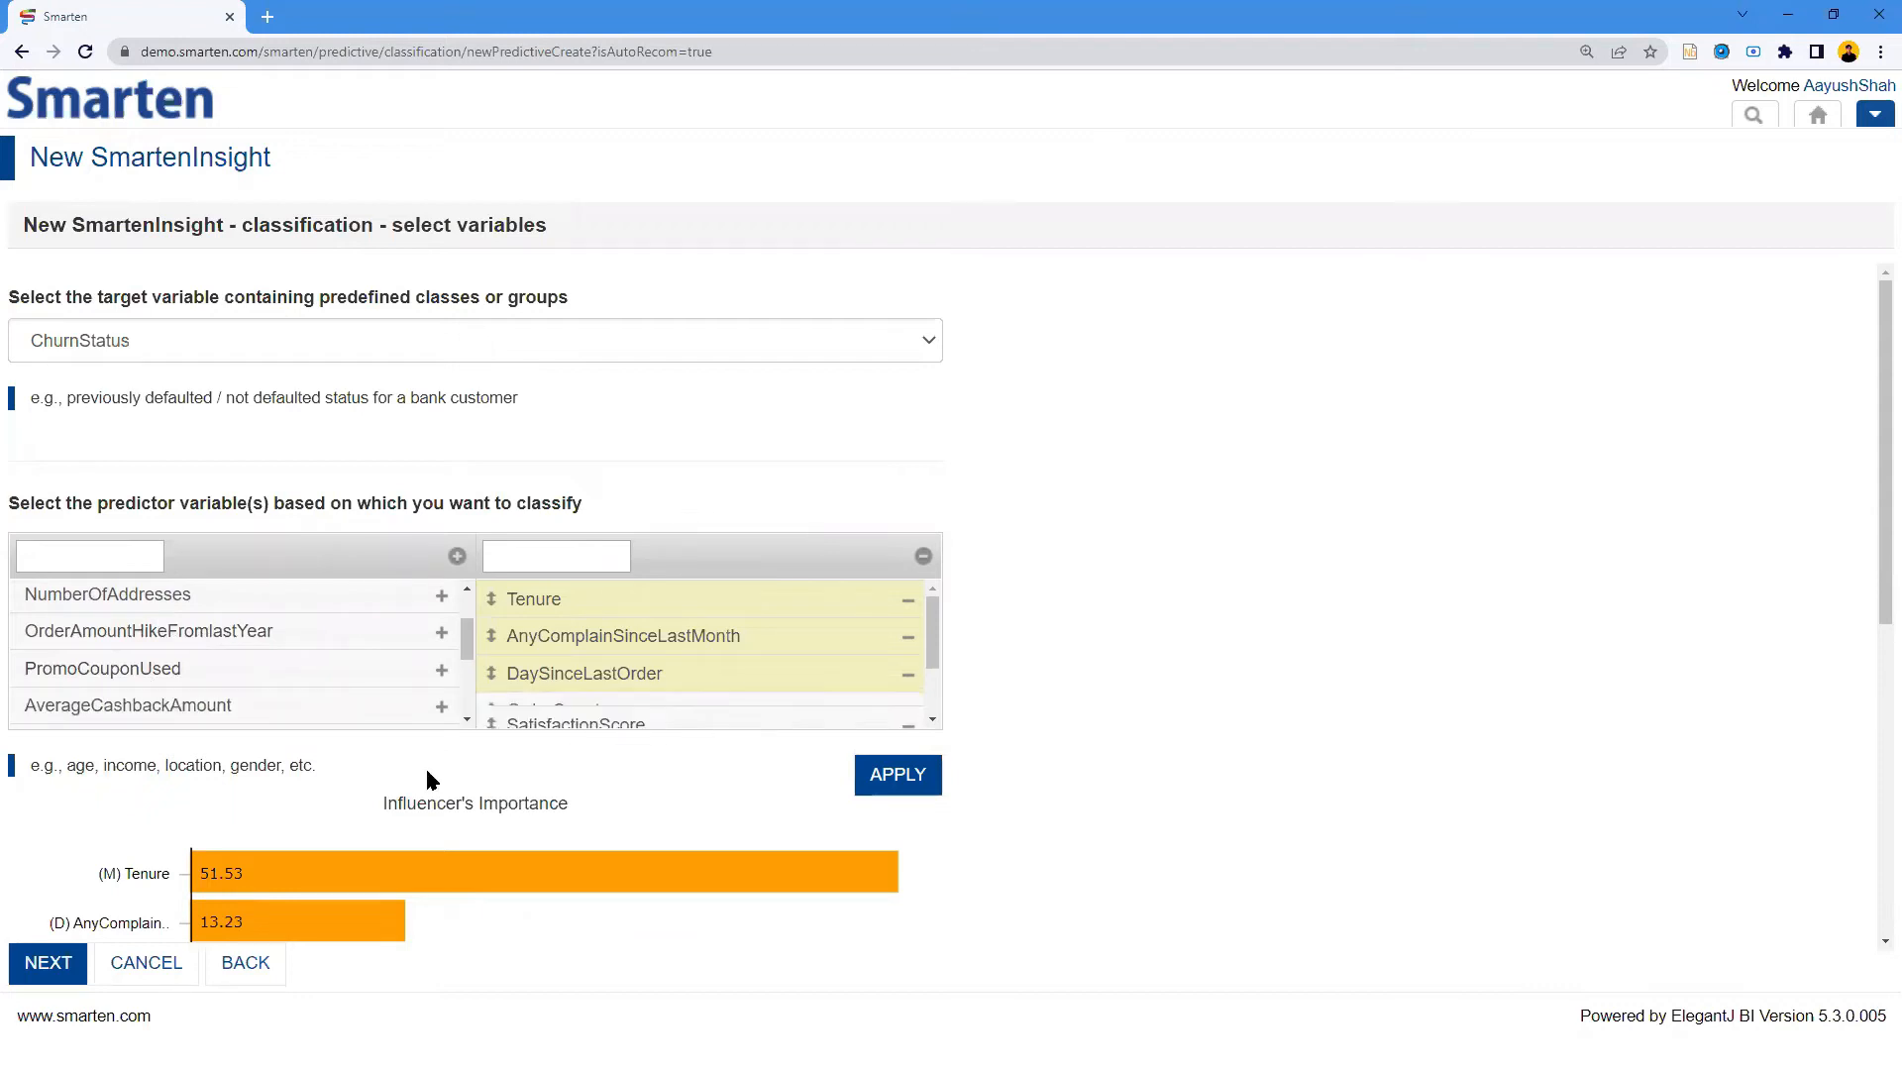
Add PreferedOrderCategory to the selected predictors and apply the extended predictor selection
click(468, 721)
click(468, 720)
click(468, 720)
click(467, 720)
drag(139, 705, 531, 721)
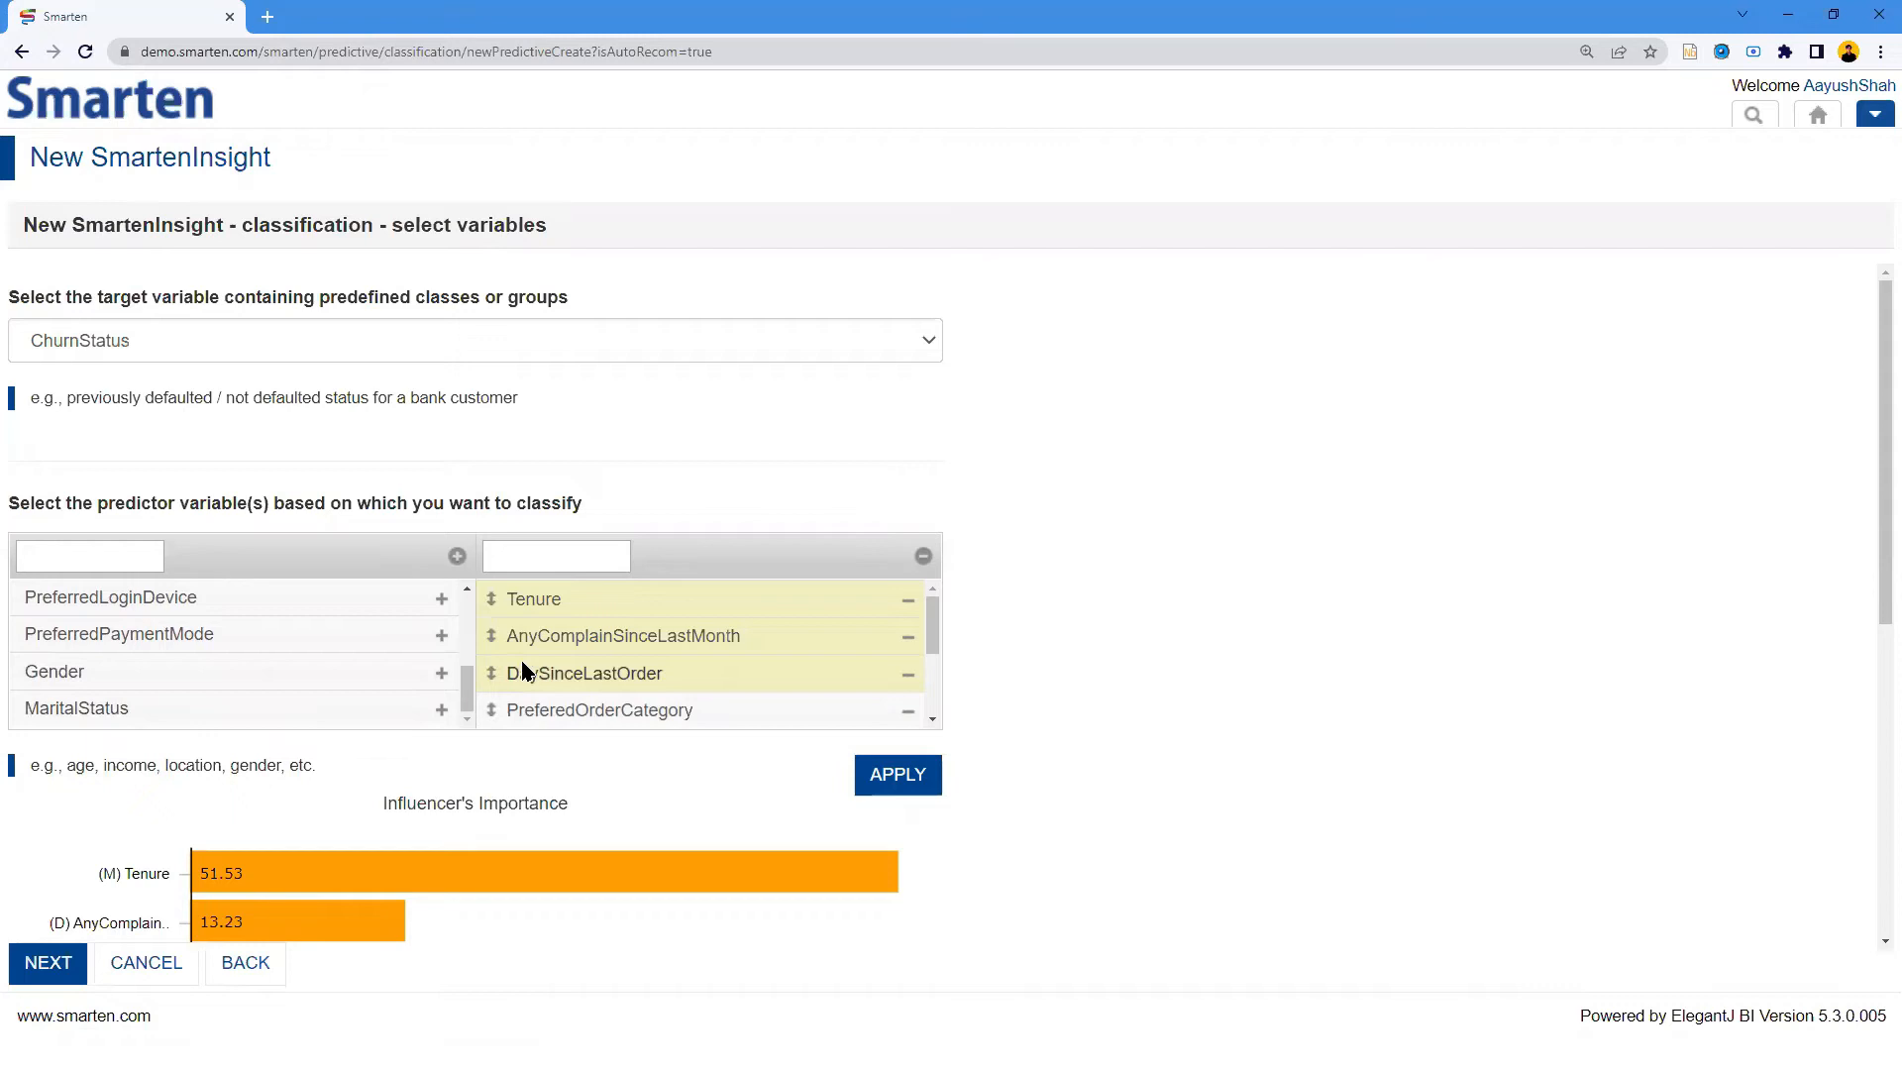
scroll(559, 646, down, 5)
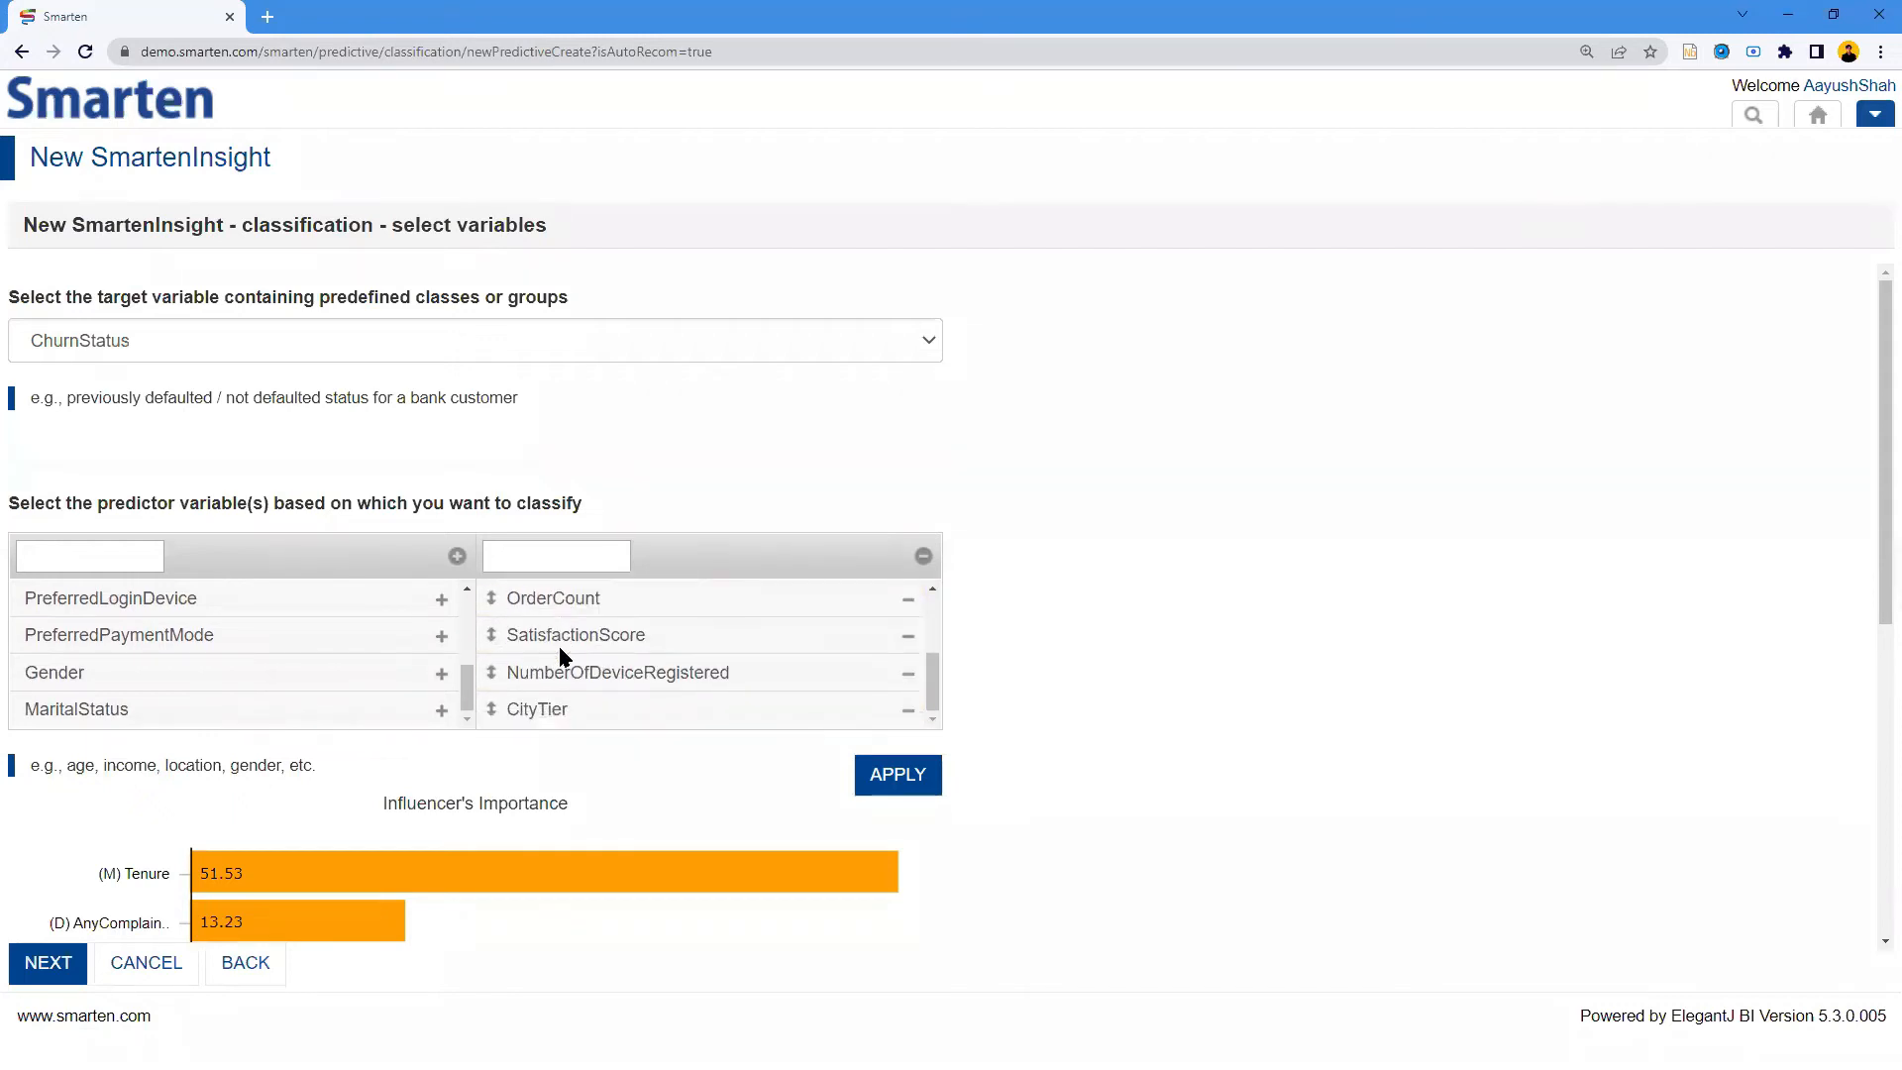
scroll(324, 693, up, 2)
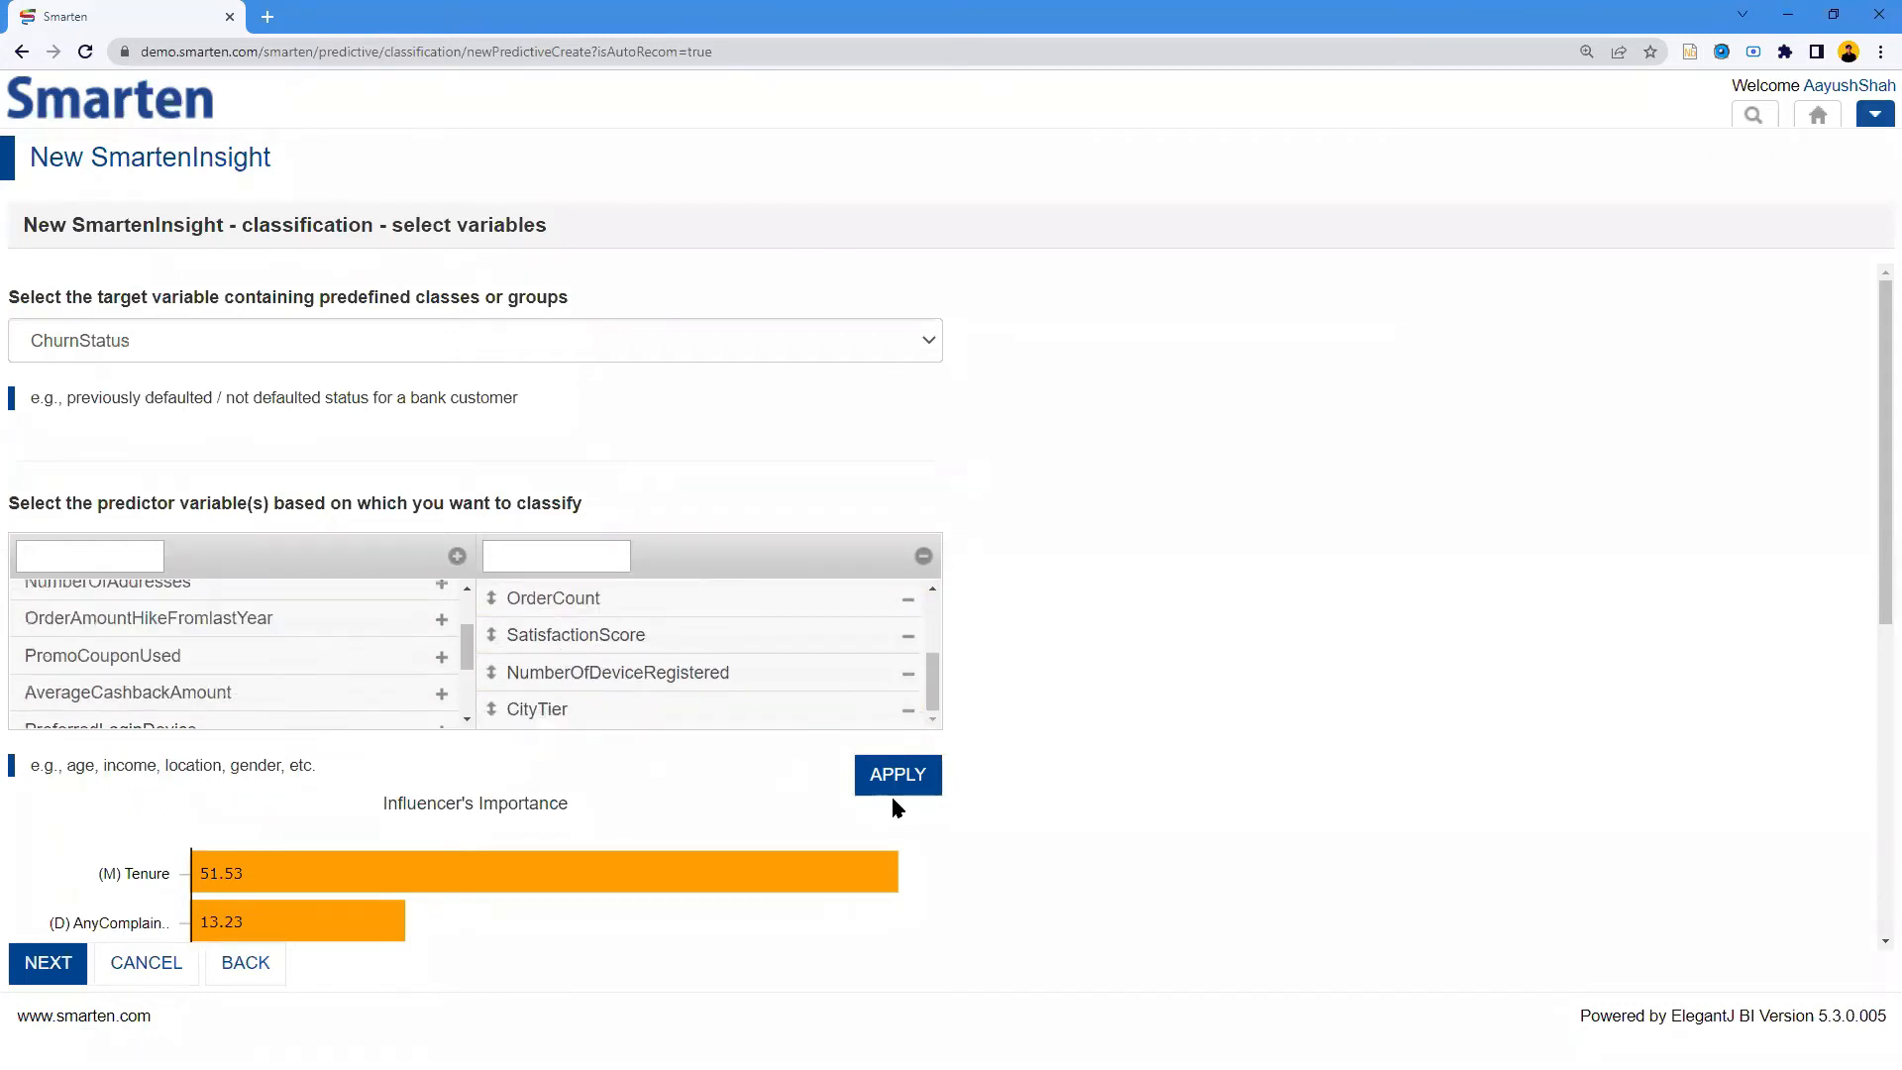
click(898, 778)
Examine the selected predictors and their relative weights in the Influencer's Importance chart
scroll(926, 738, down, 2)
click(912, 666)
scroll(607, 544, up, 3)
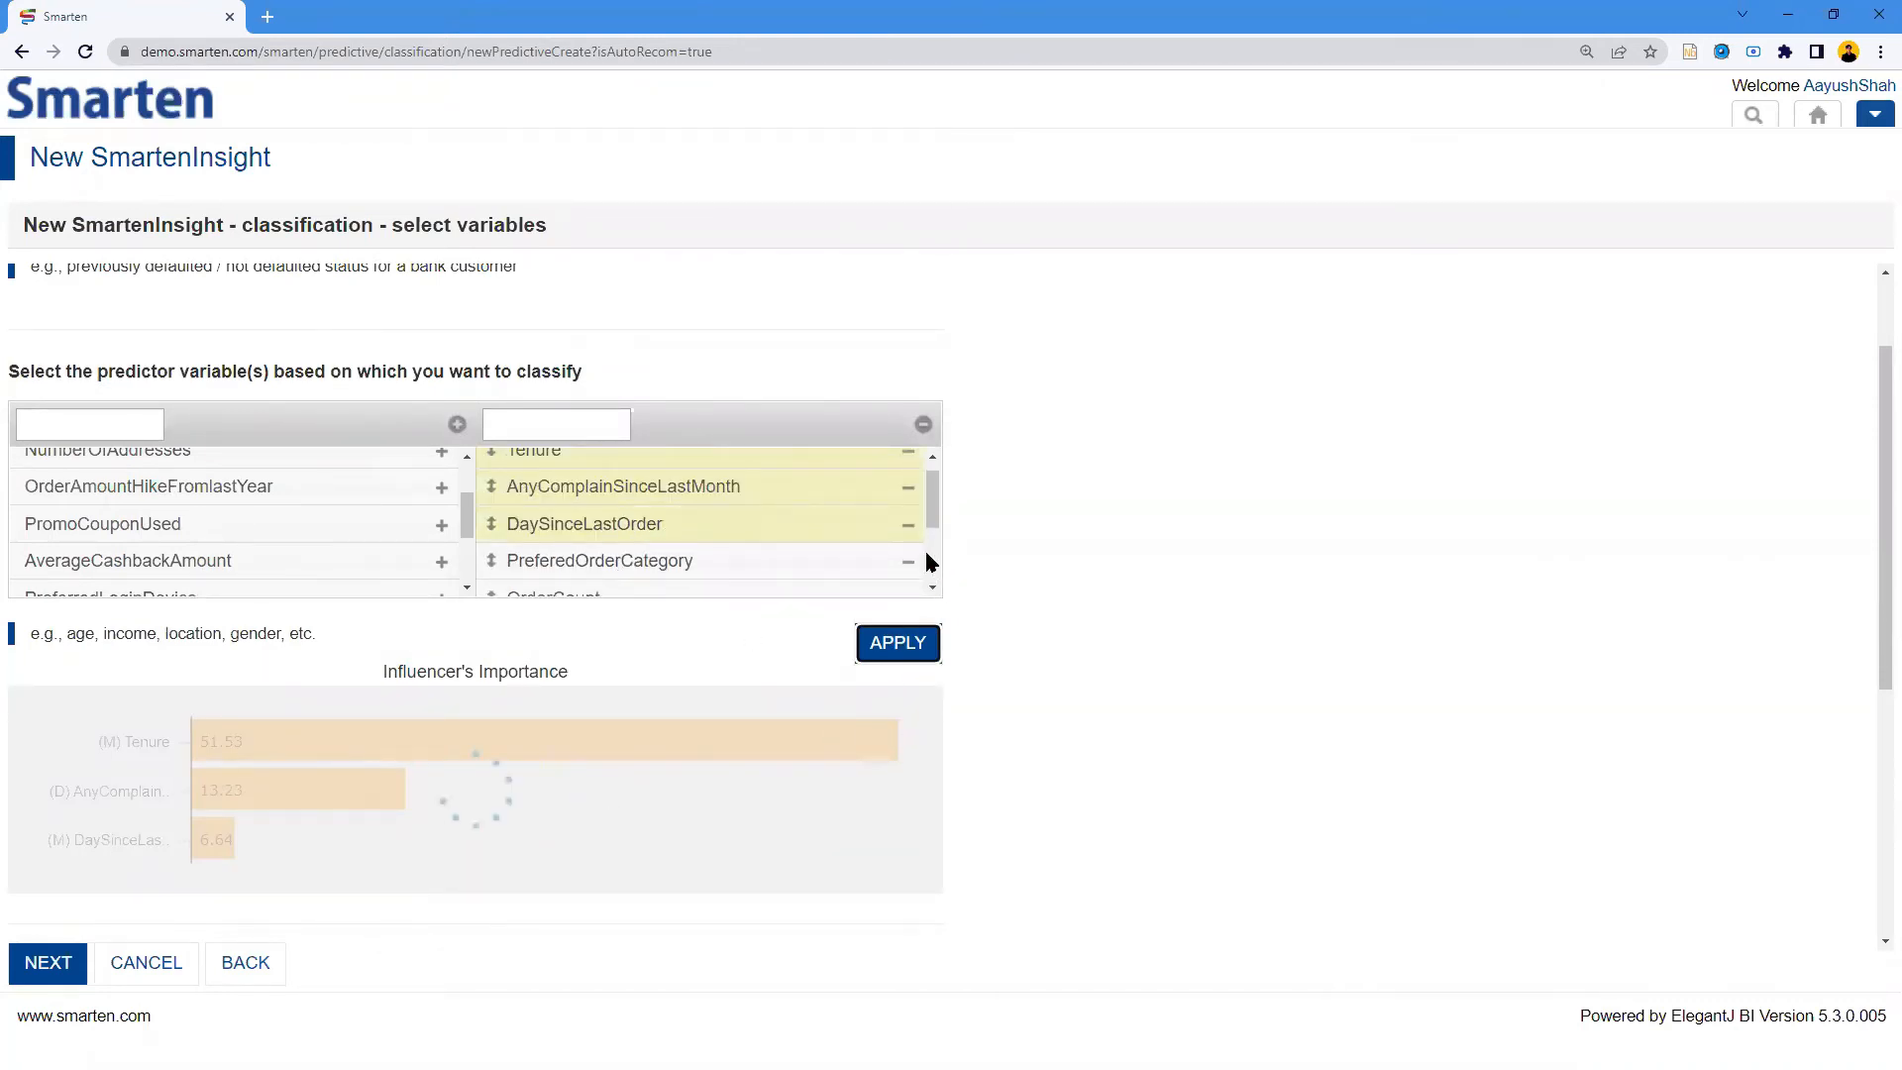
drag(935, 516, 912, 568)
scroll(991, 605, down, 3)
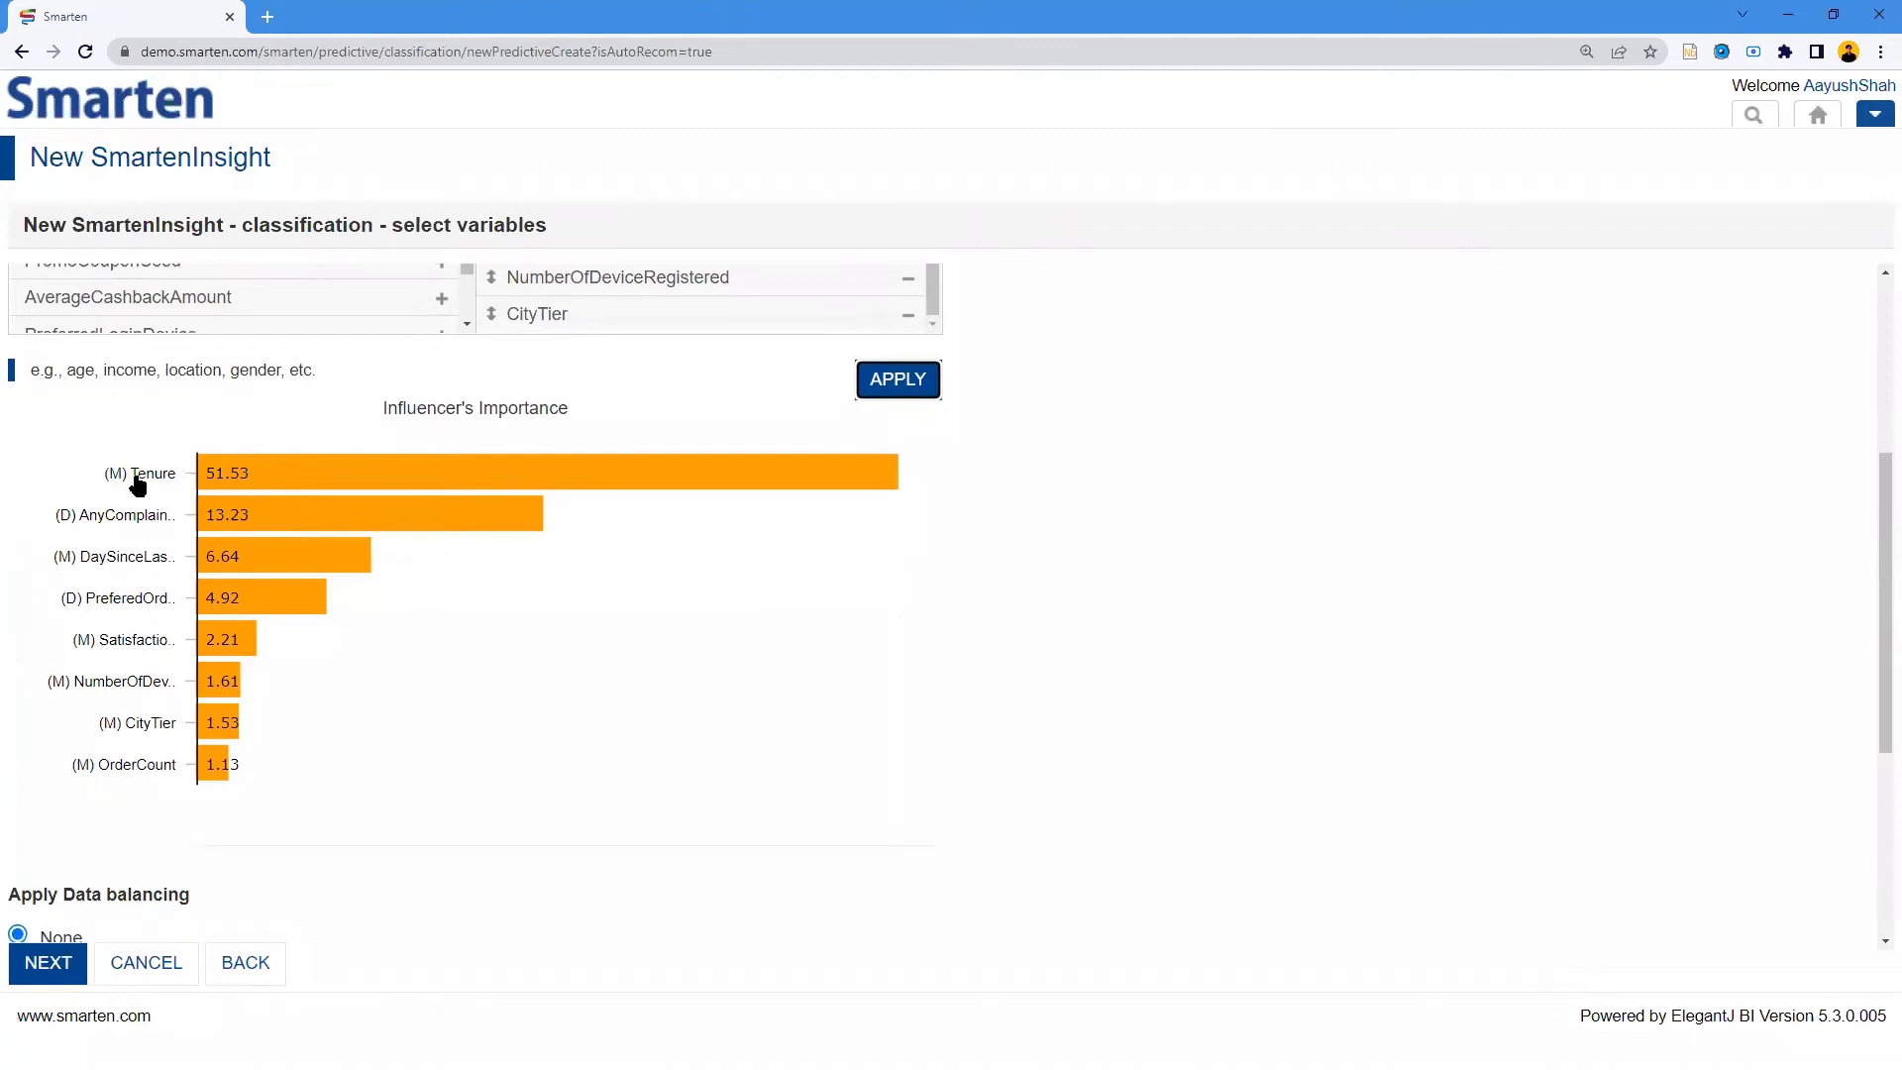
scroll(1009, 561, up, 3)
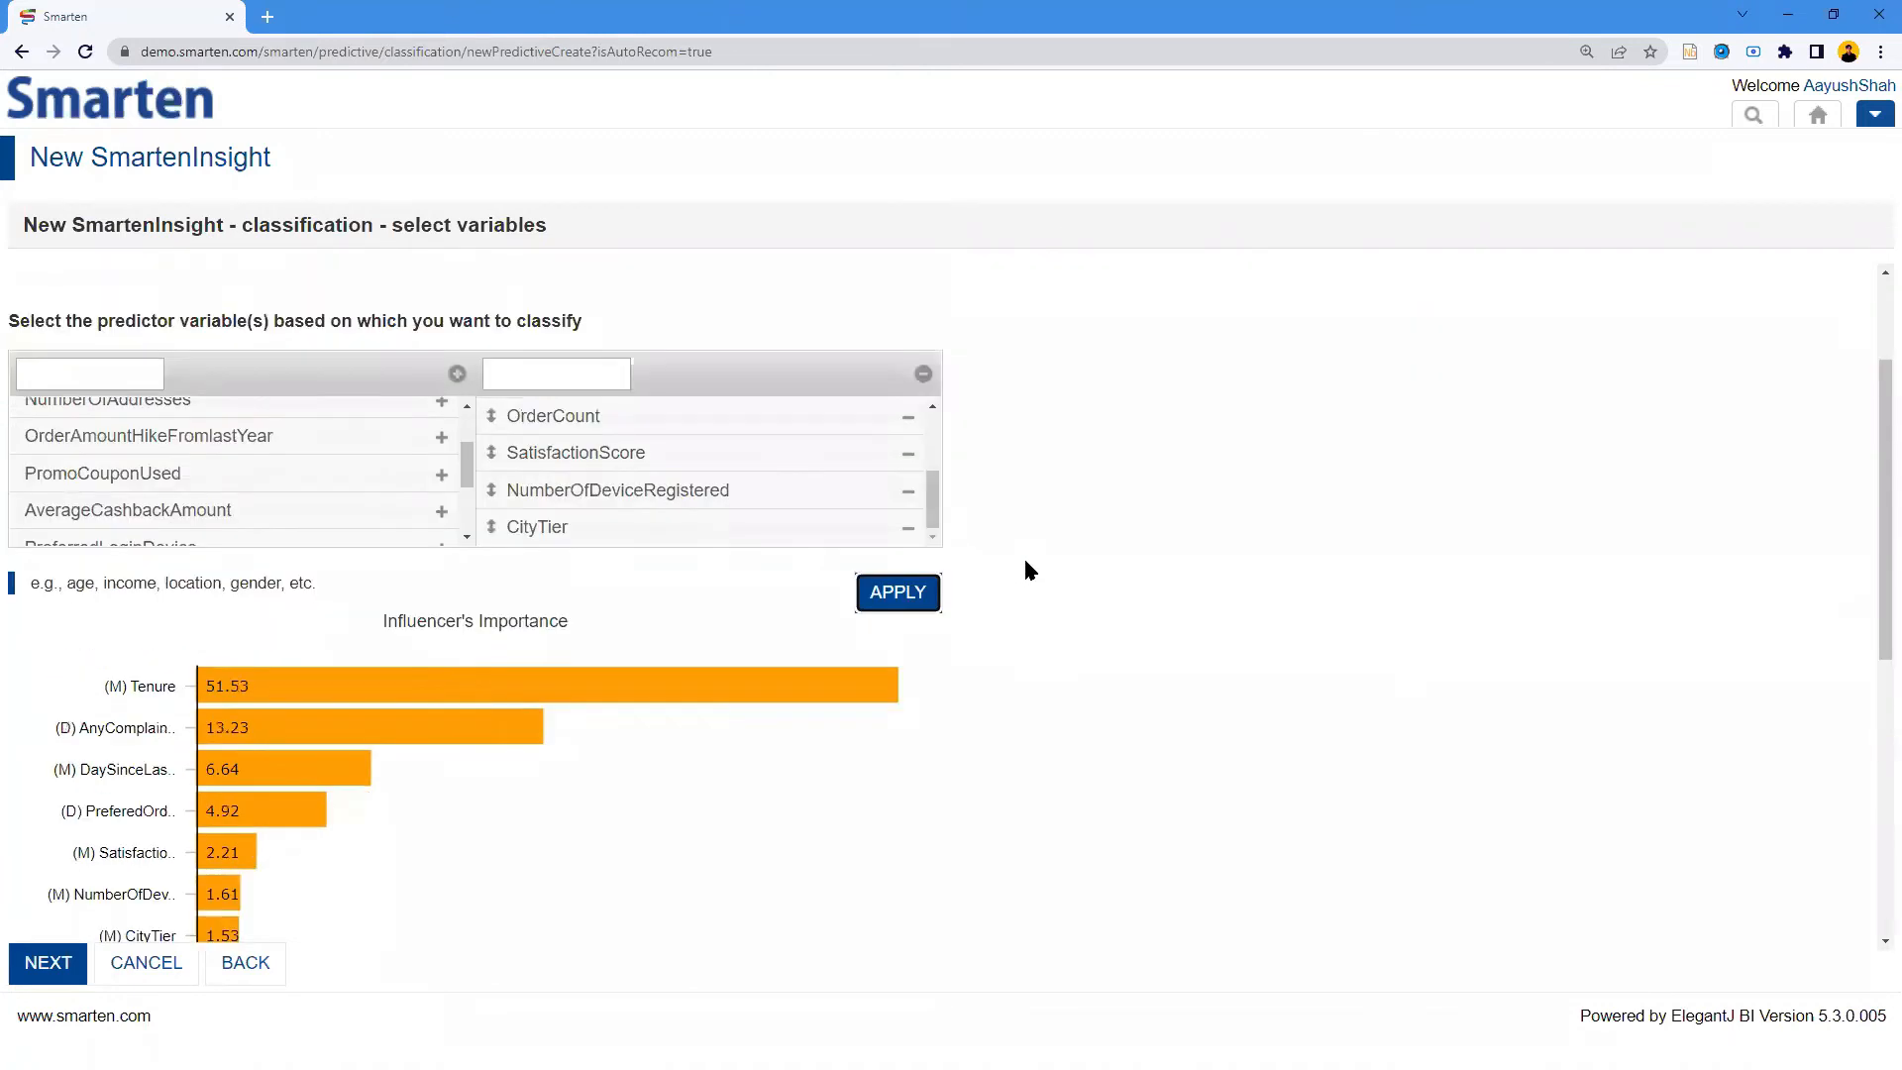
key(F11)
scroll(63, 416, up, 1)
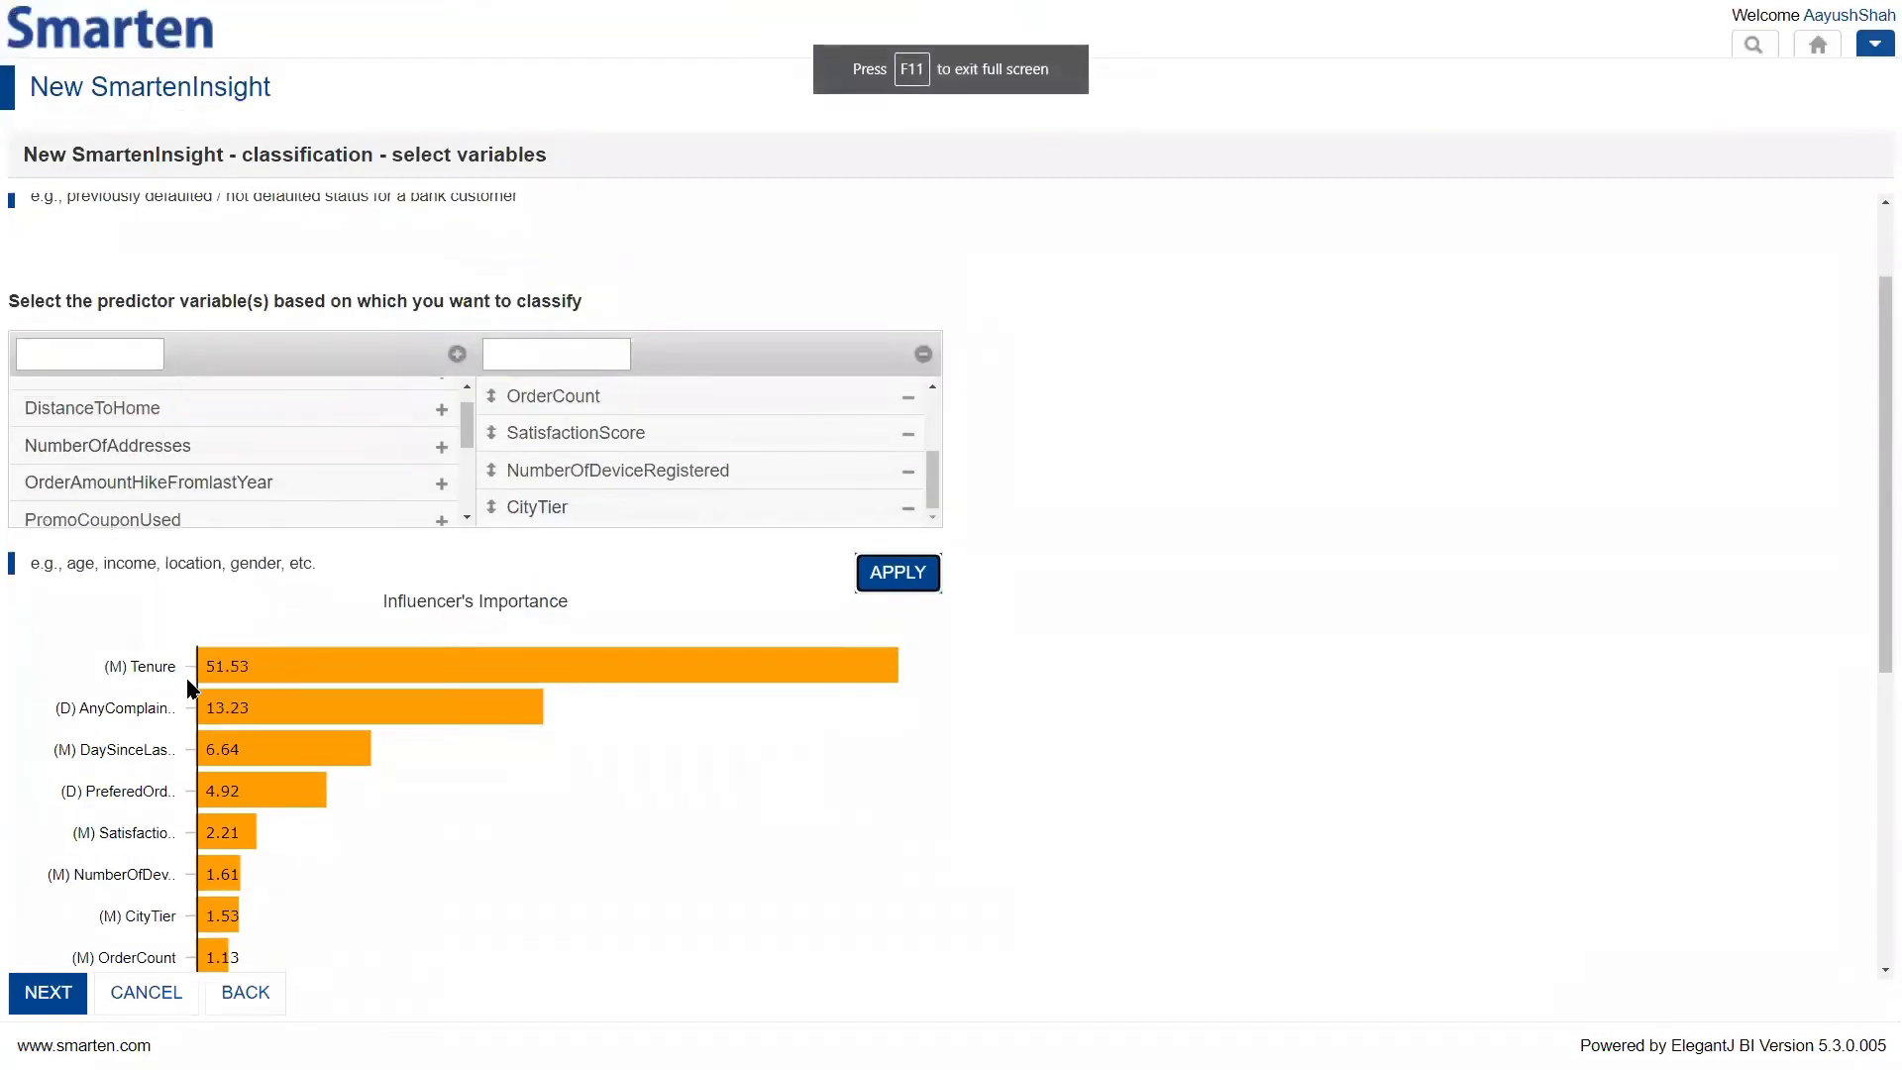
scroll(342, 868, down, 2)
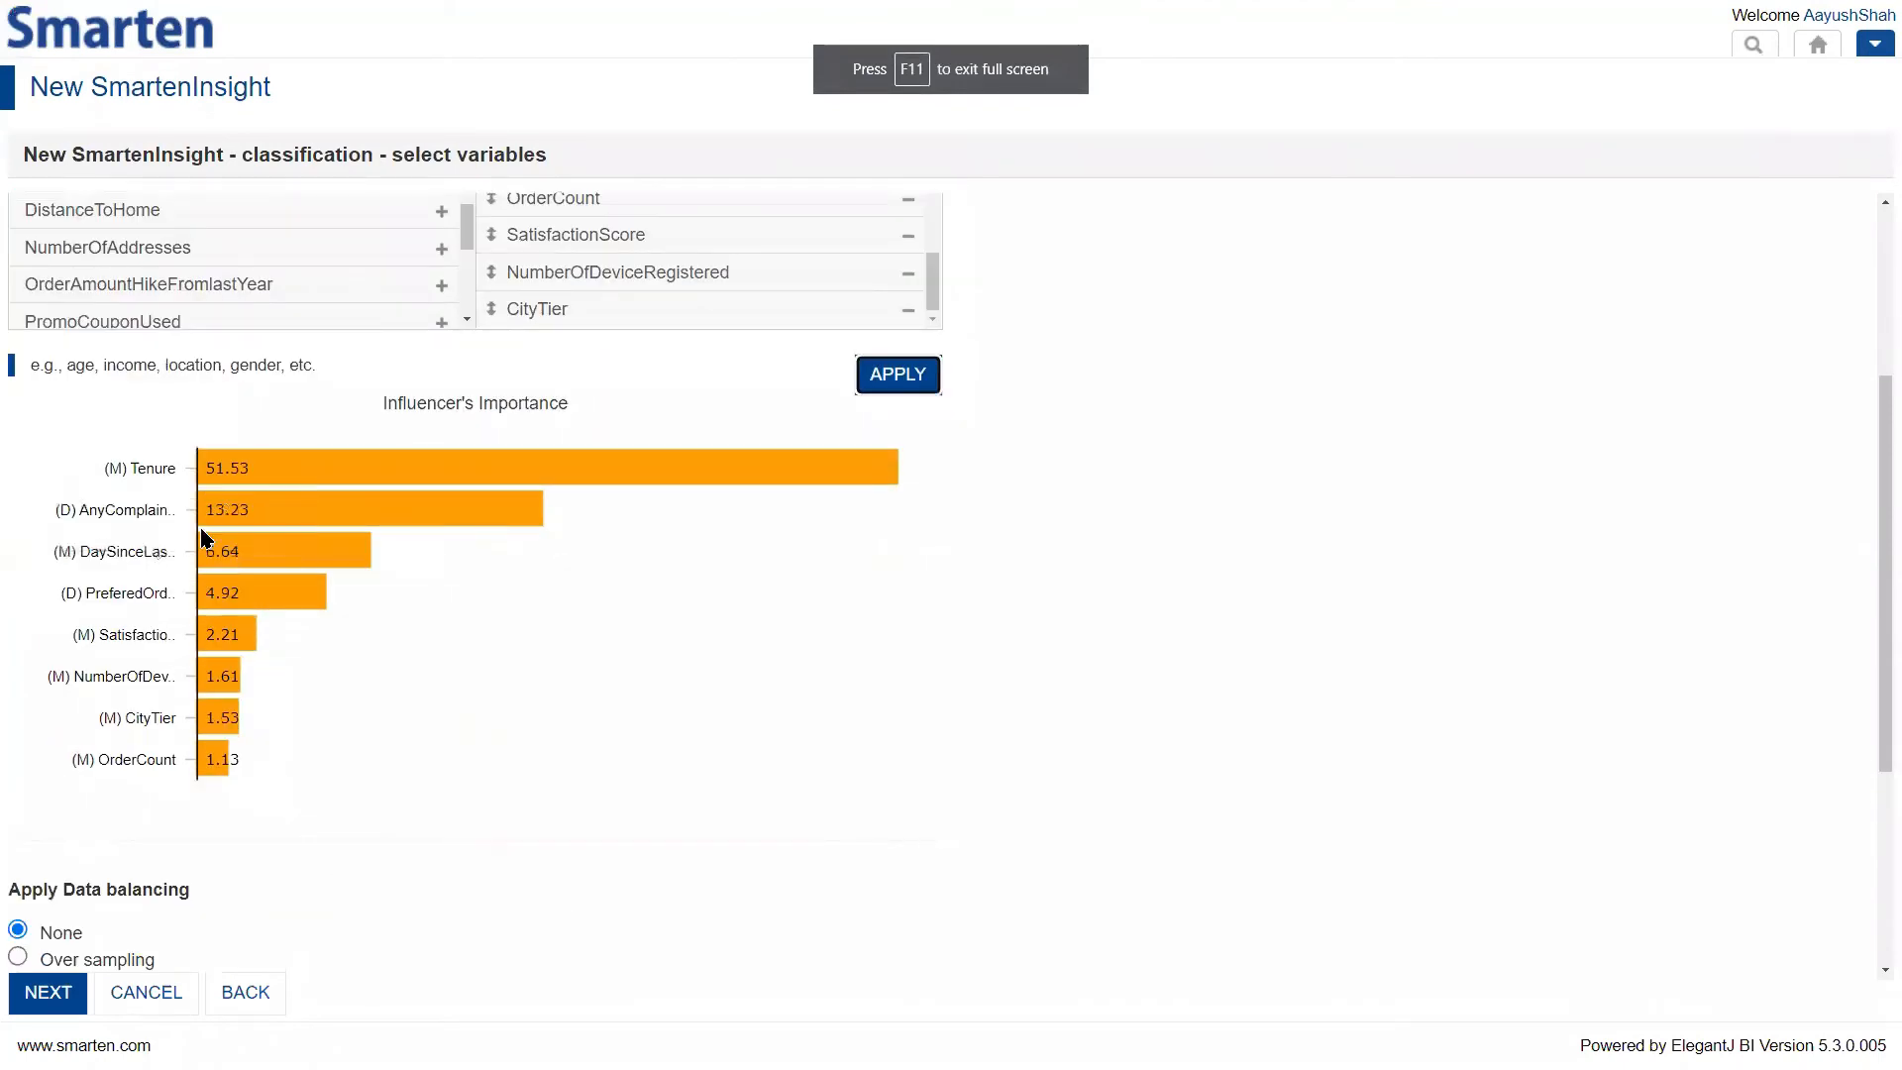
mouse_move(208, 763)
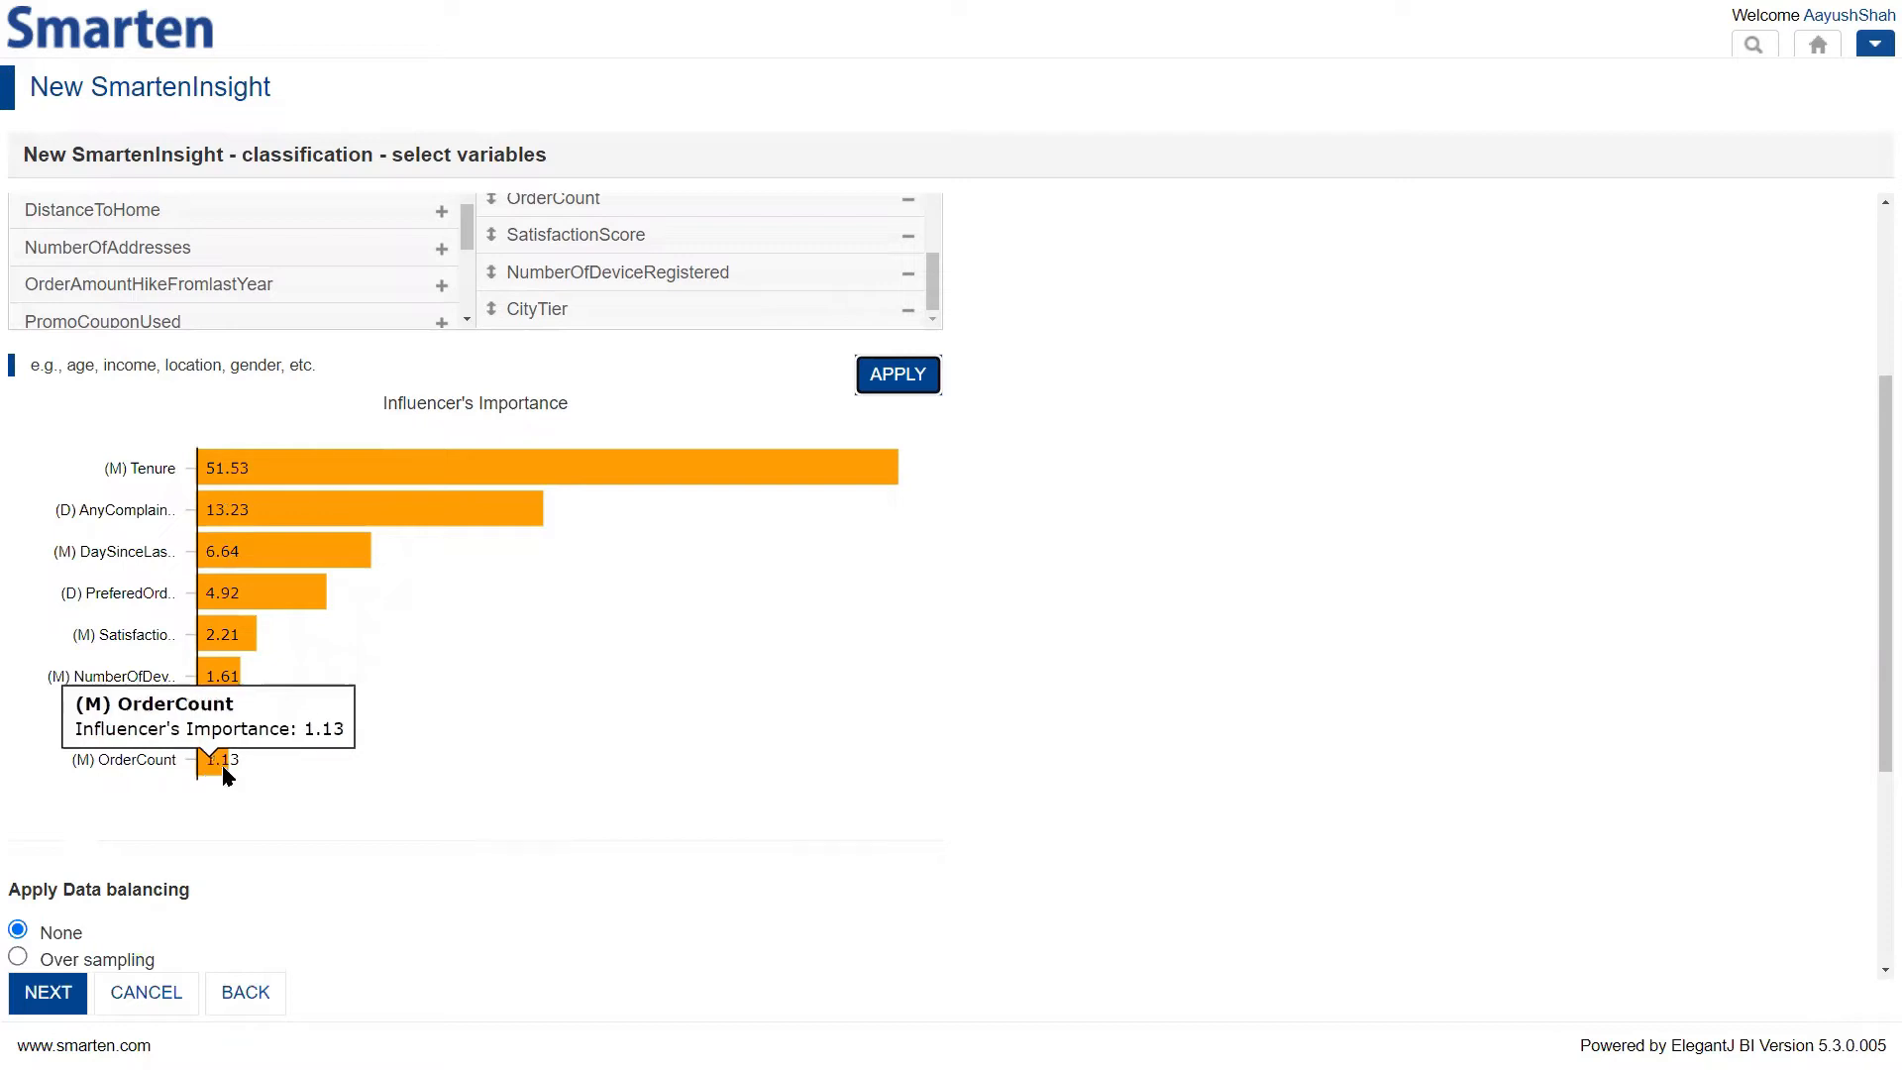
scroll(854, 656, down, 2)
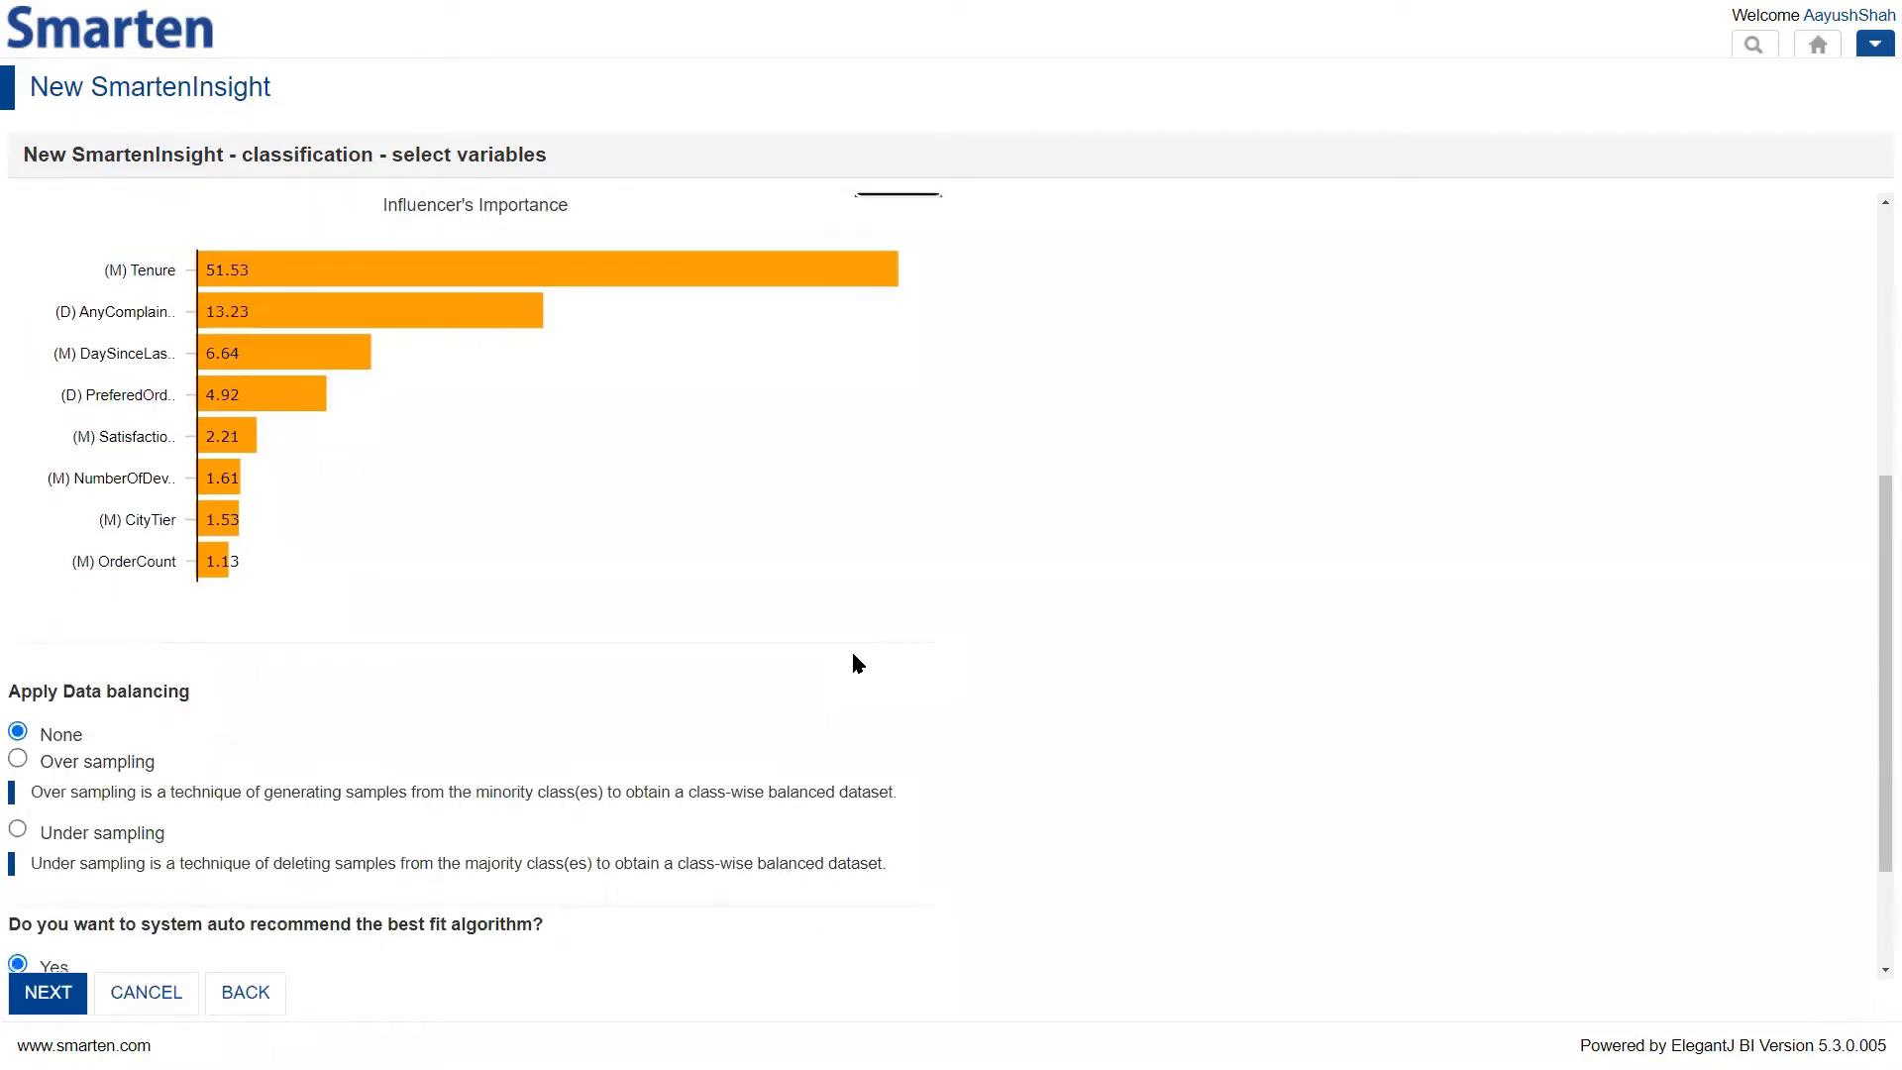
scroll(853, 655, up, 2)
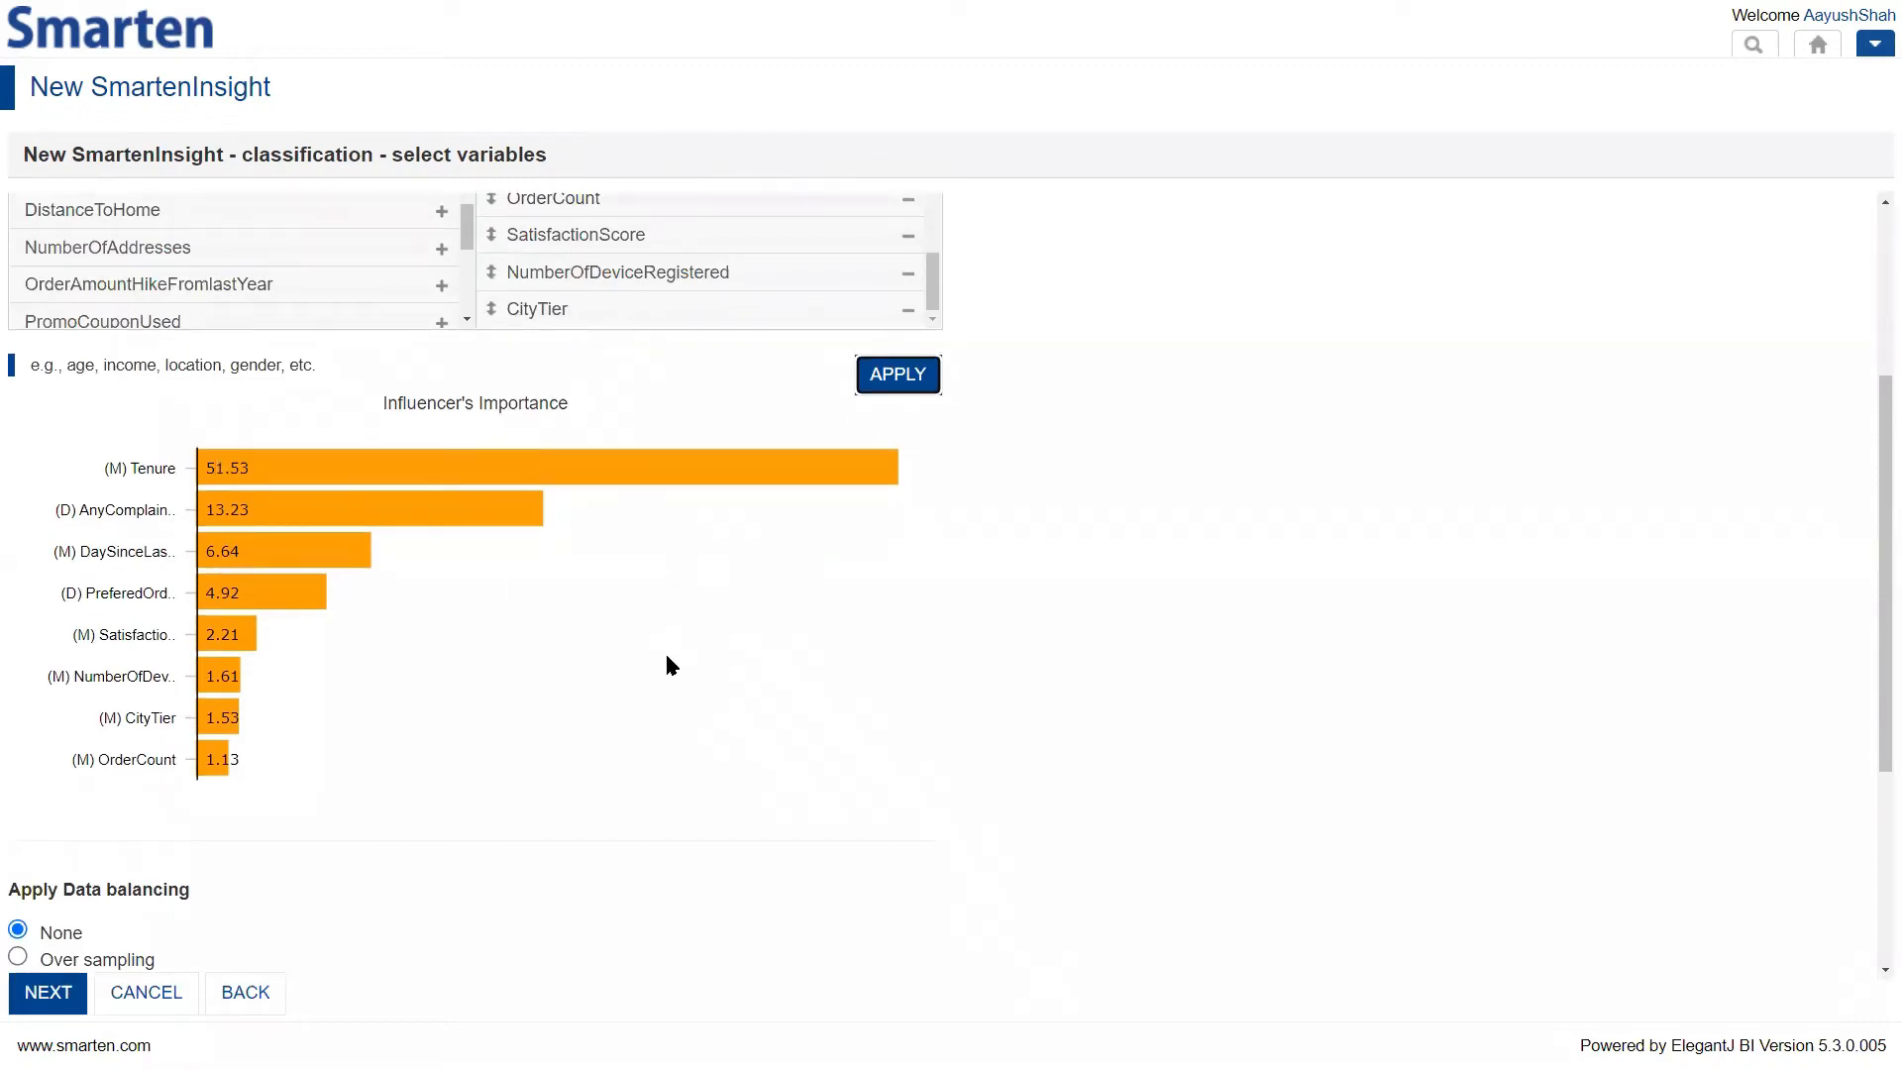
Set data balancing to Over sampling with the Random over sampling method
scroll(667, 657, down, 4)
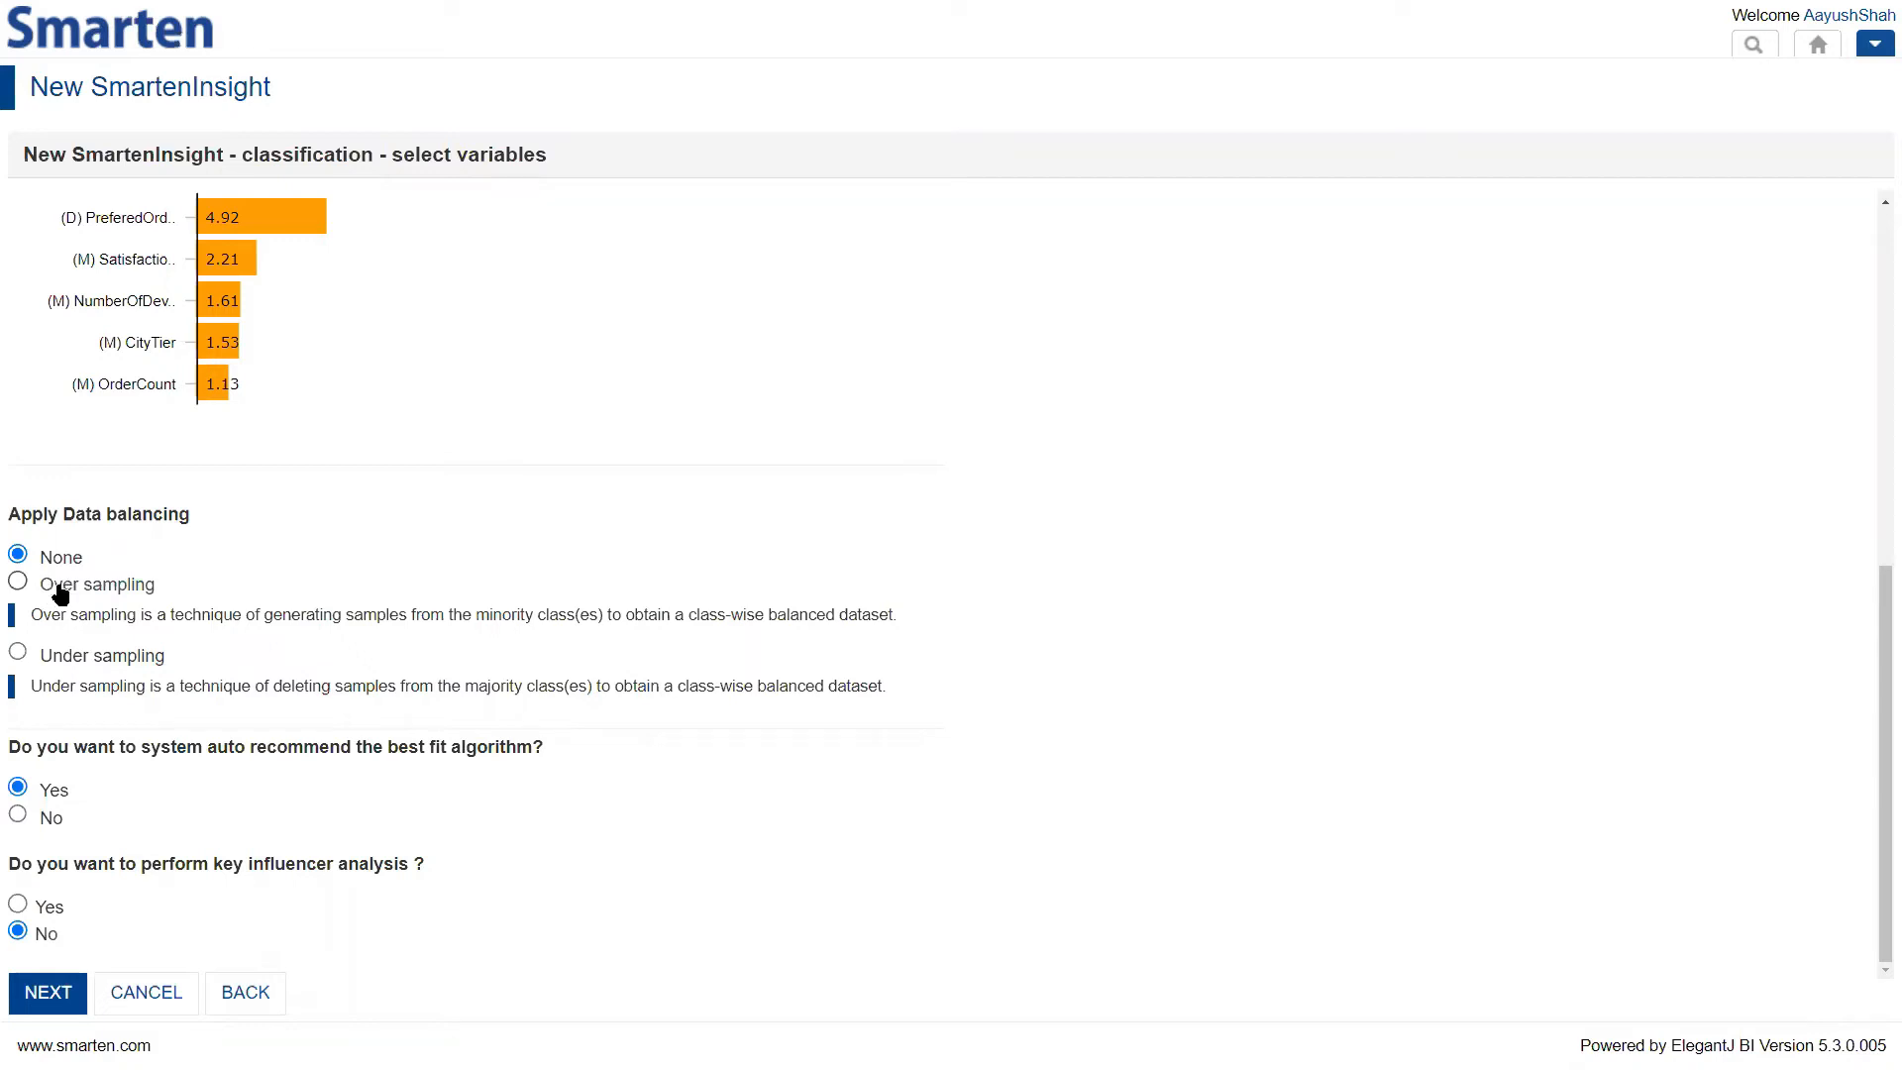
click(59, 593)
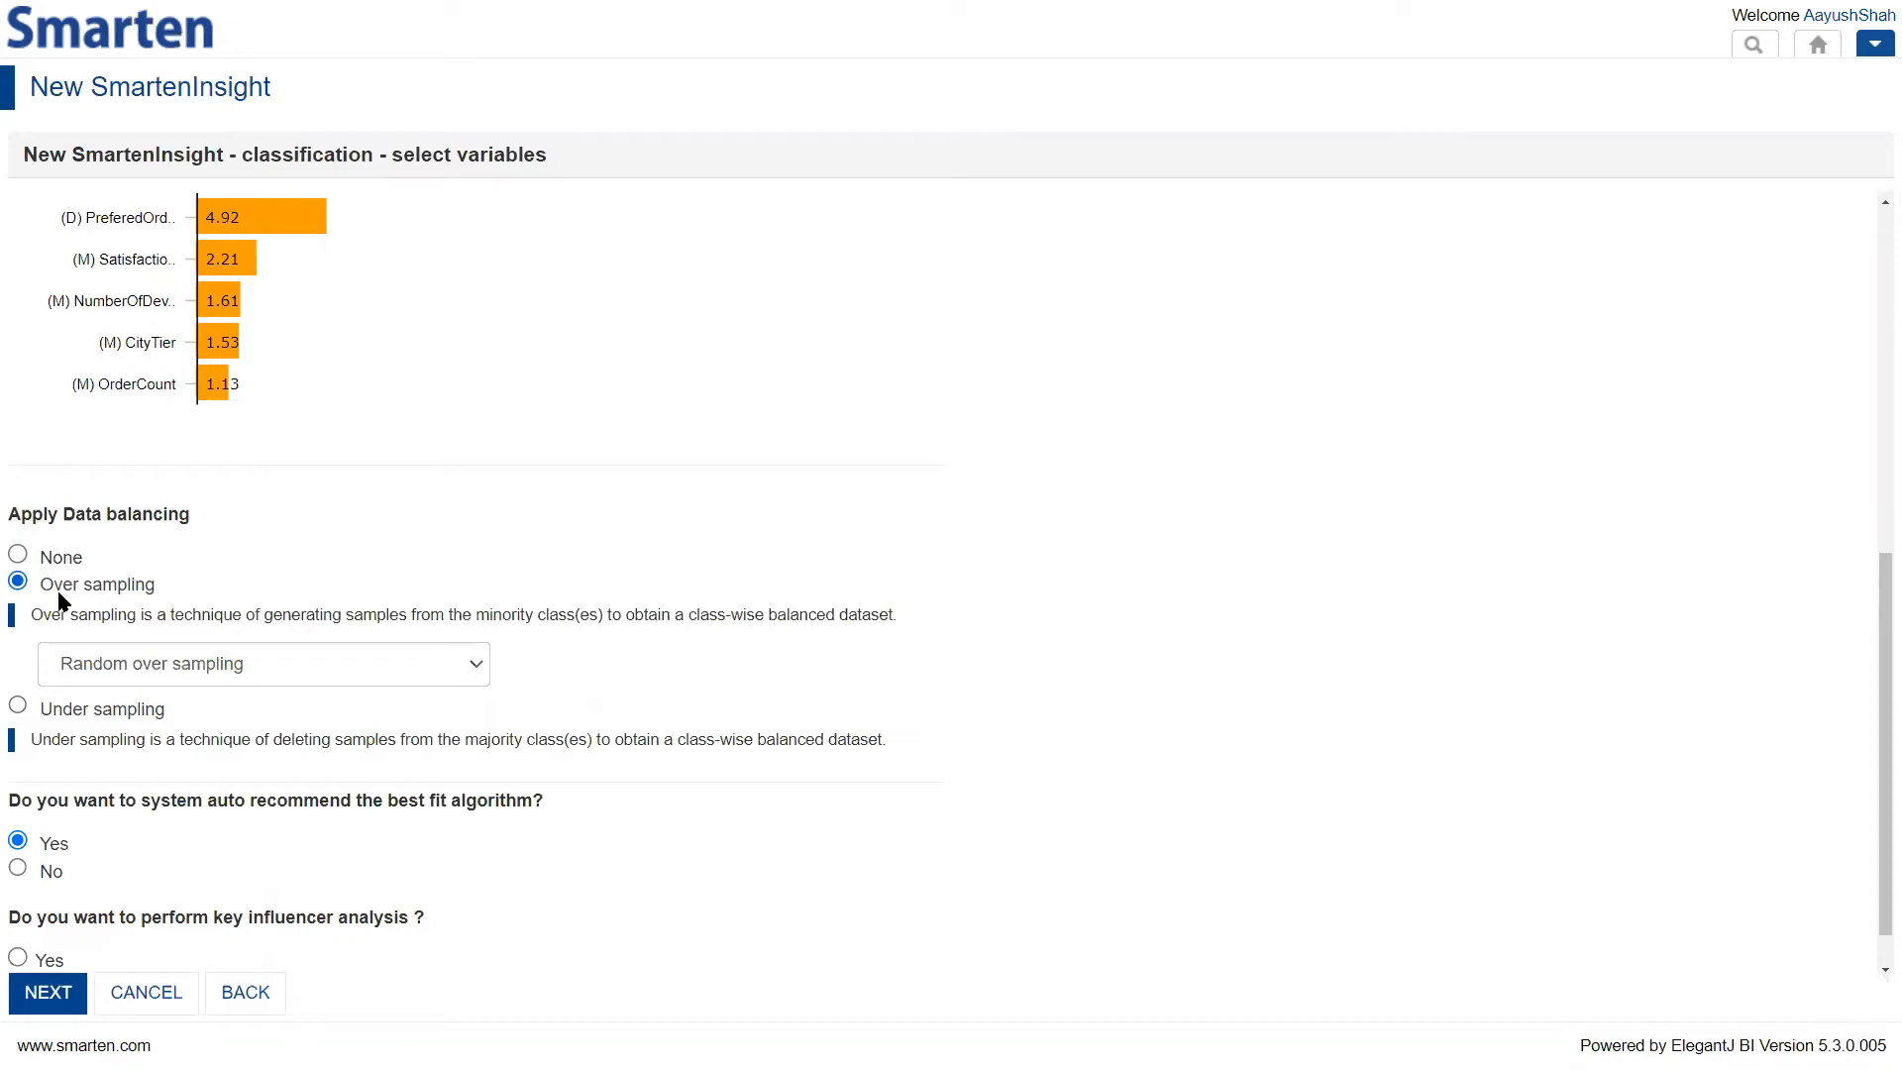
click(71, 710)
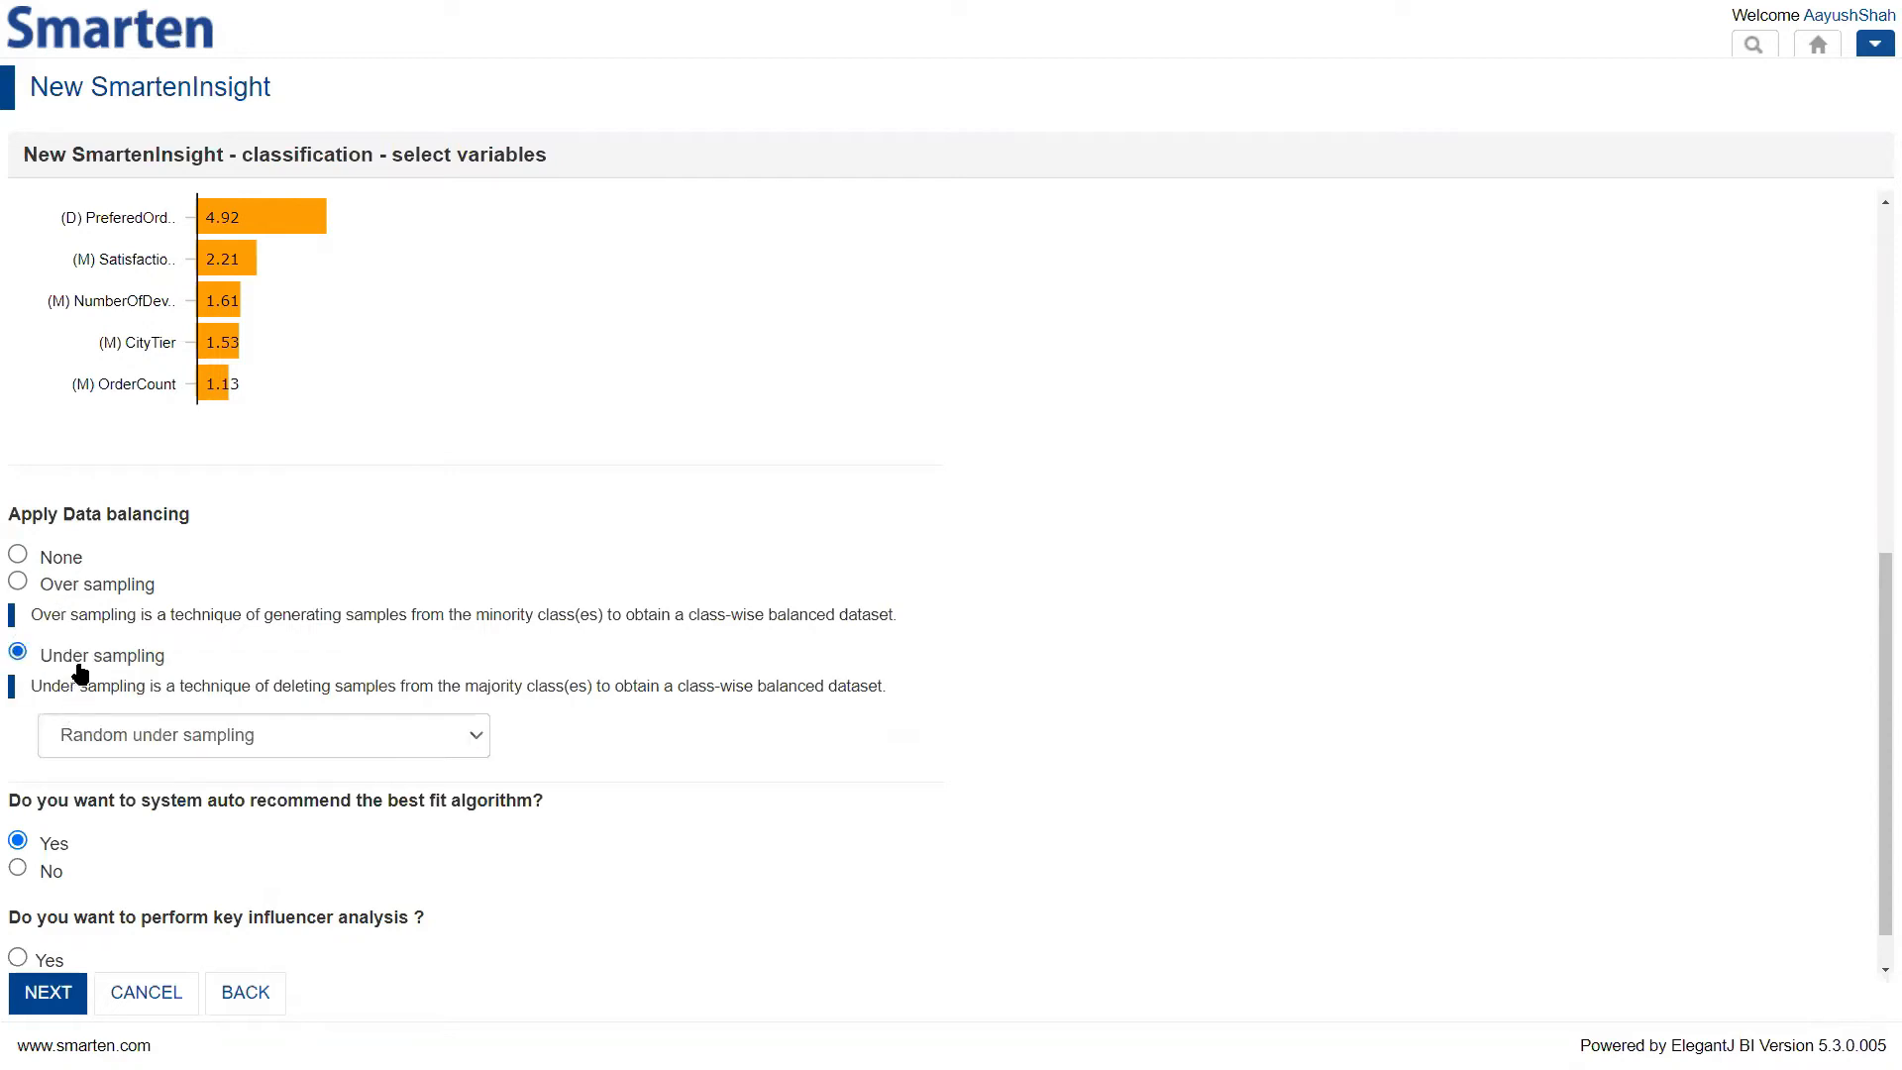
click(78, 586)
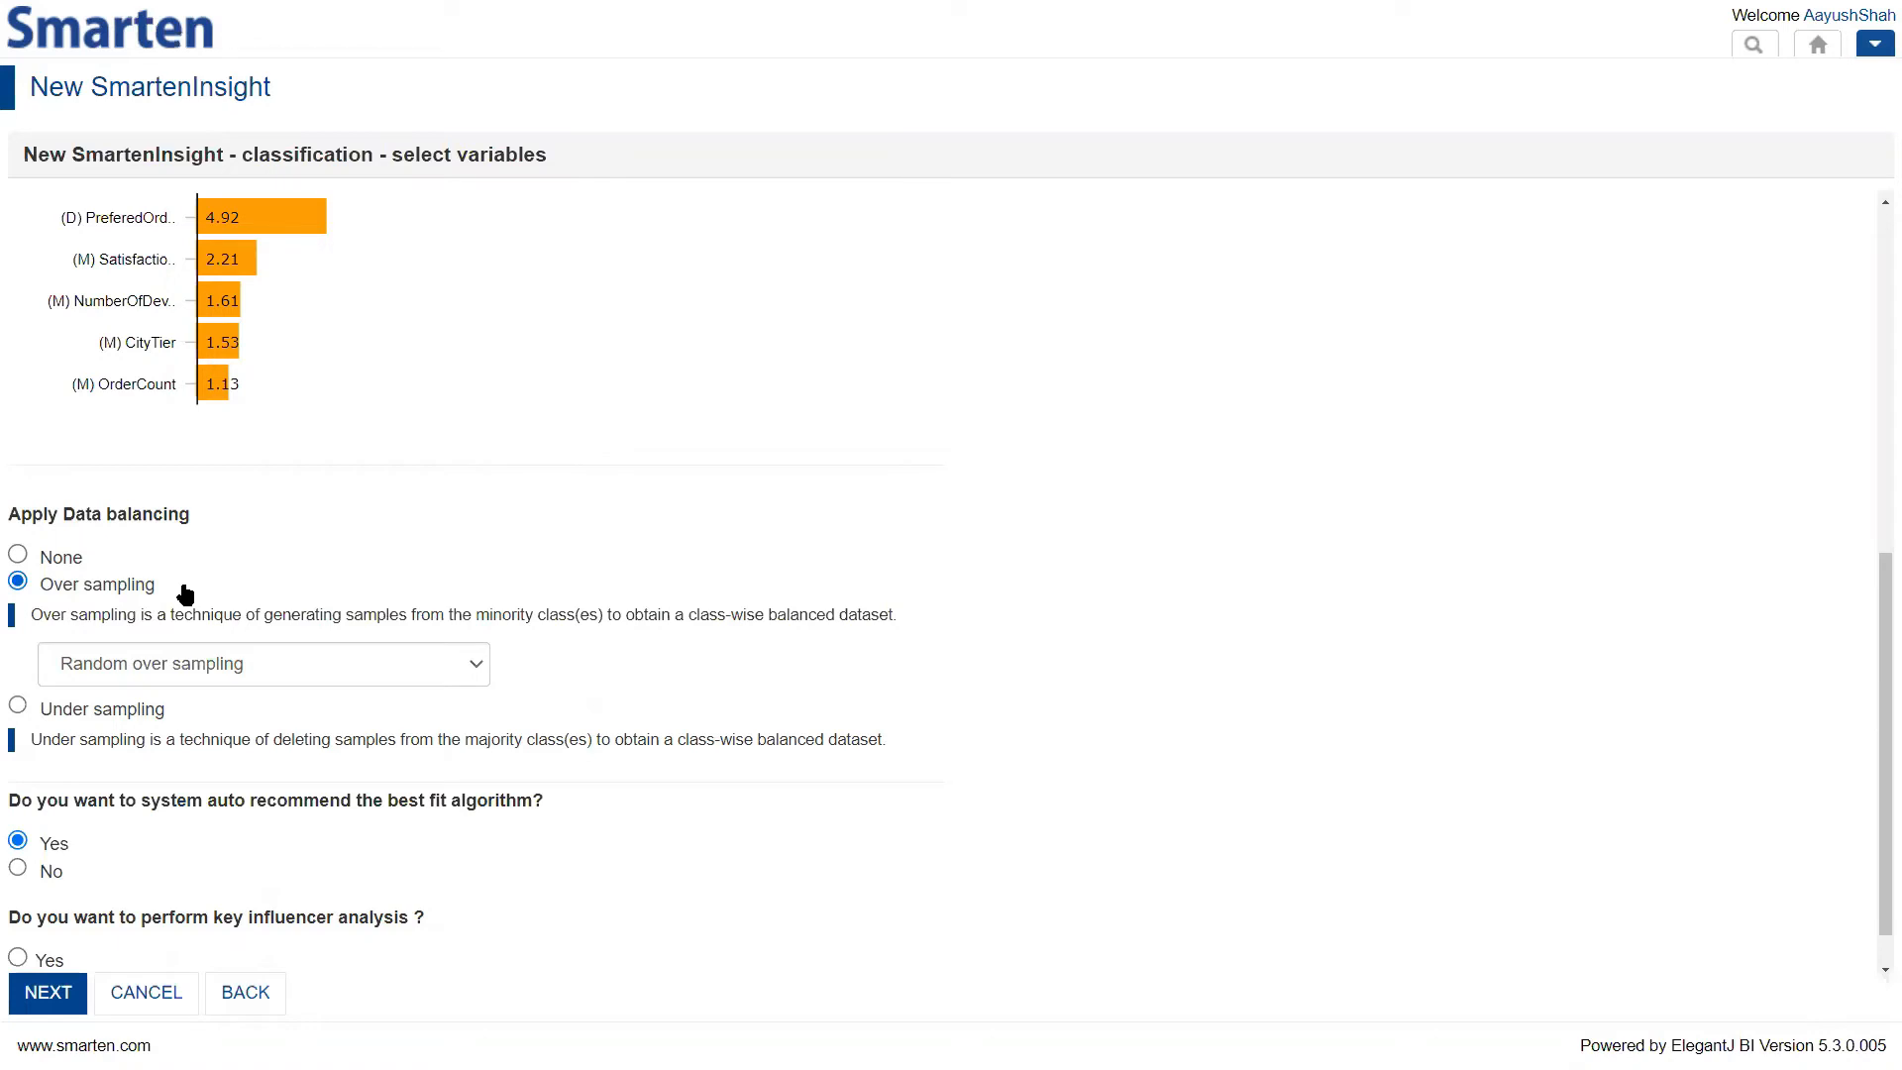
scroll(185, 592, down, 1)
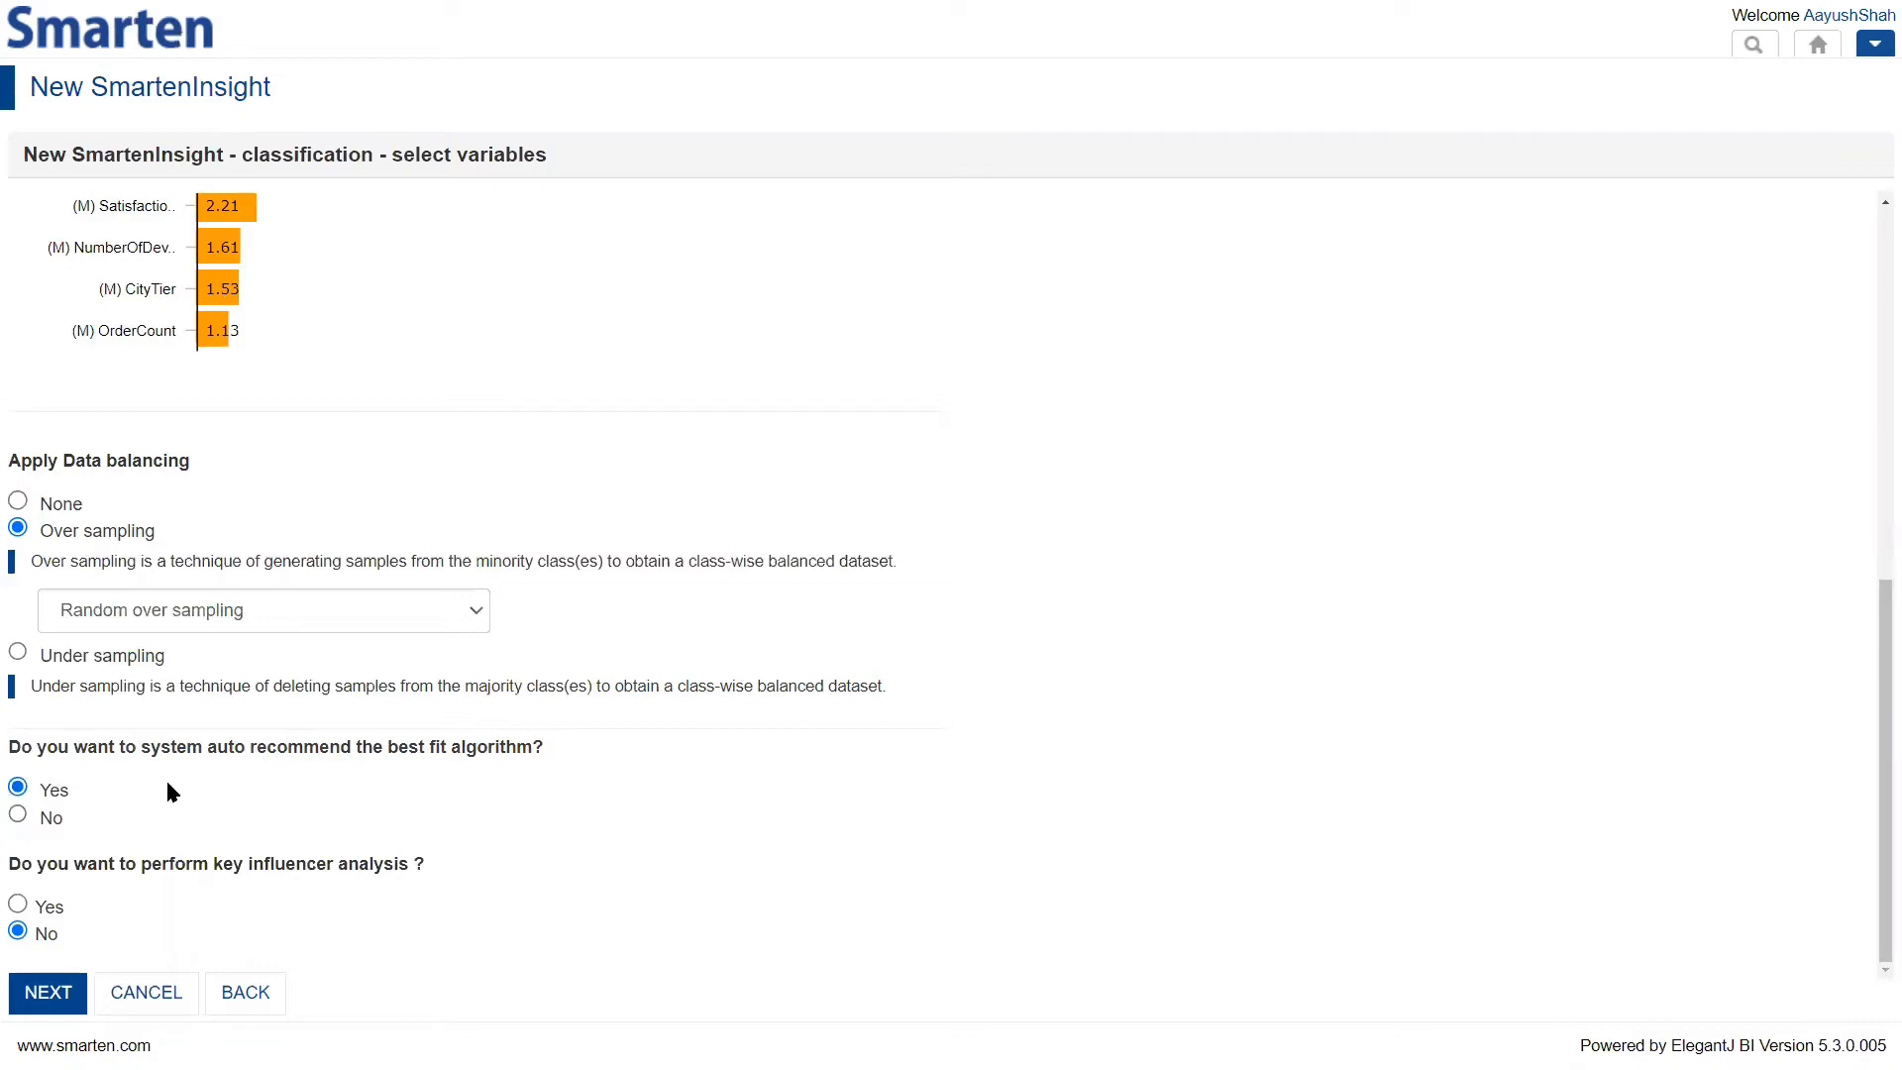
click(200, 801)
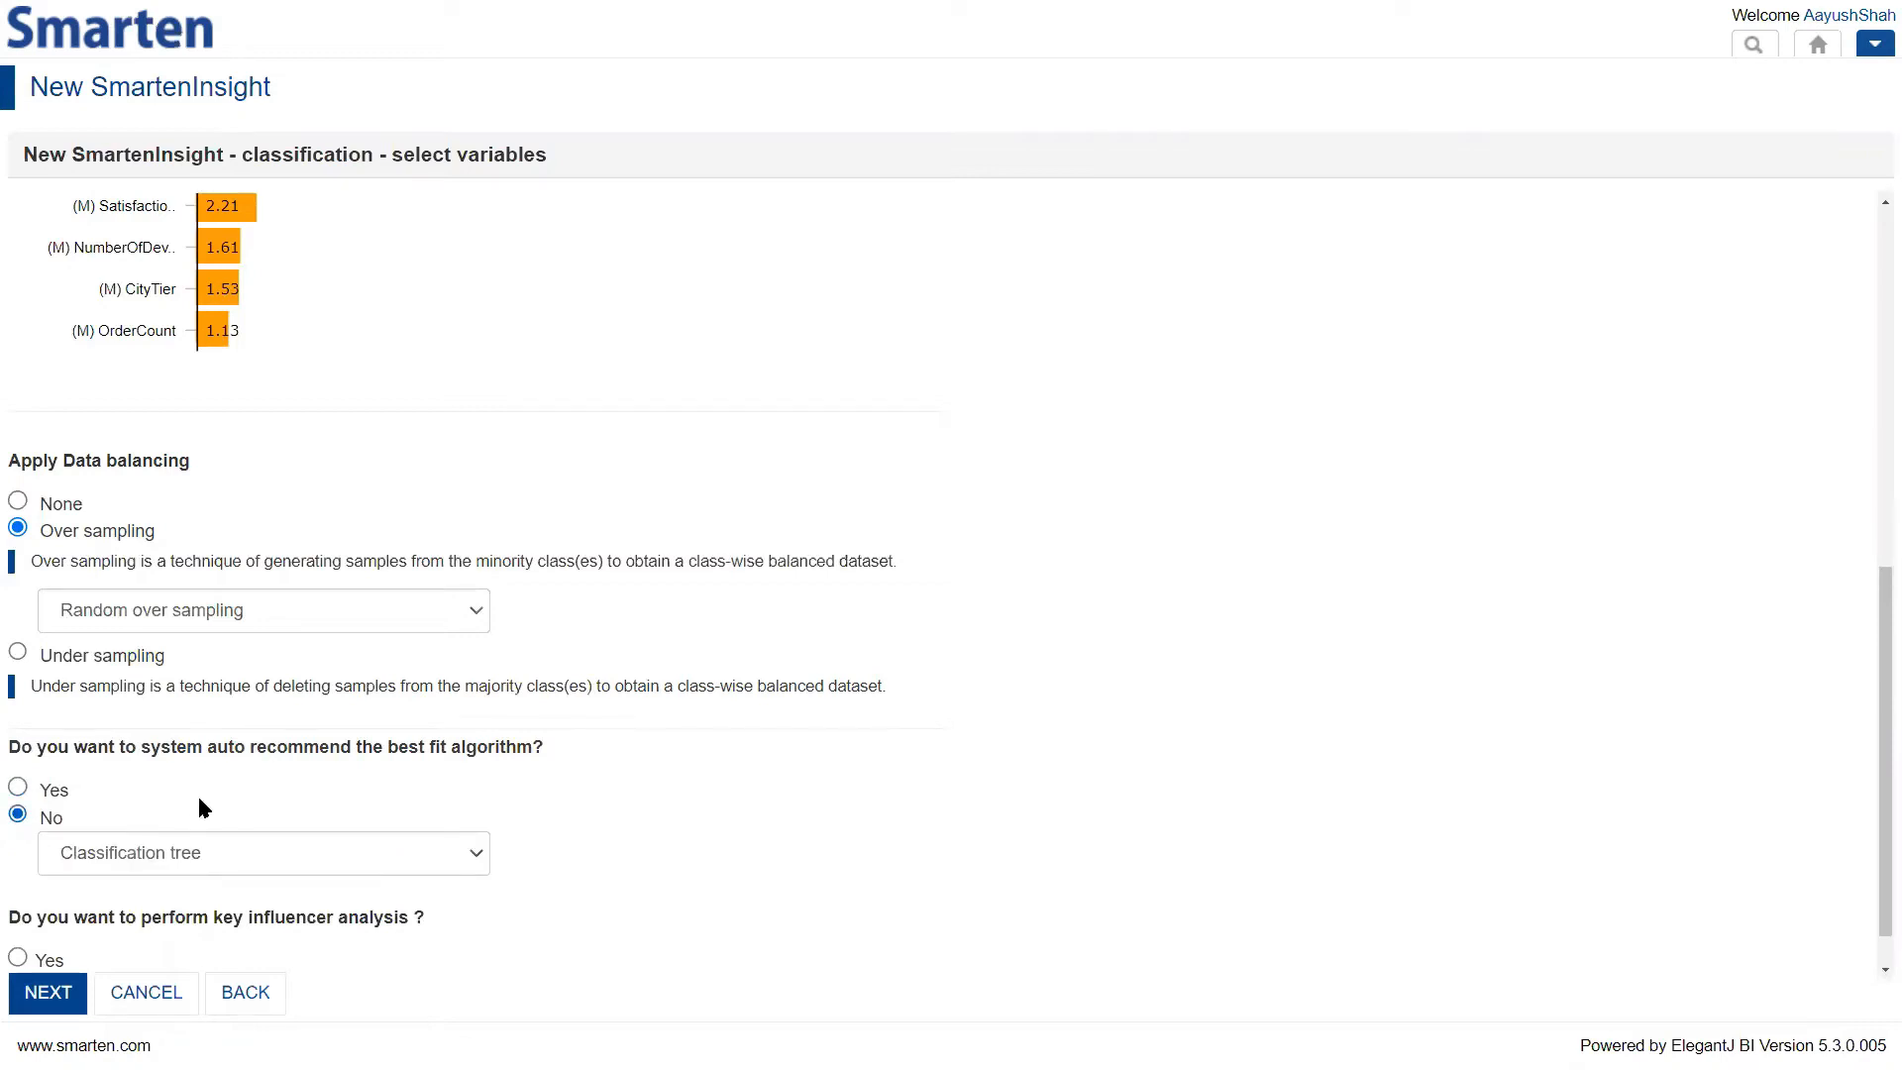
scroll(199, 800, down, 1)
click(209, 810)
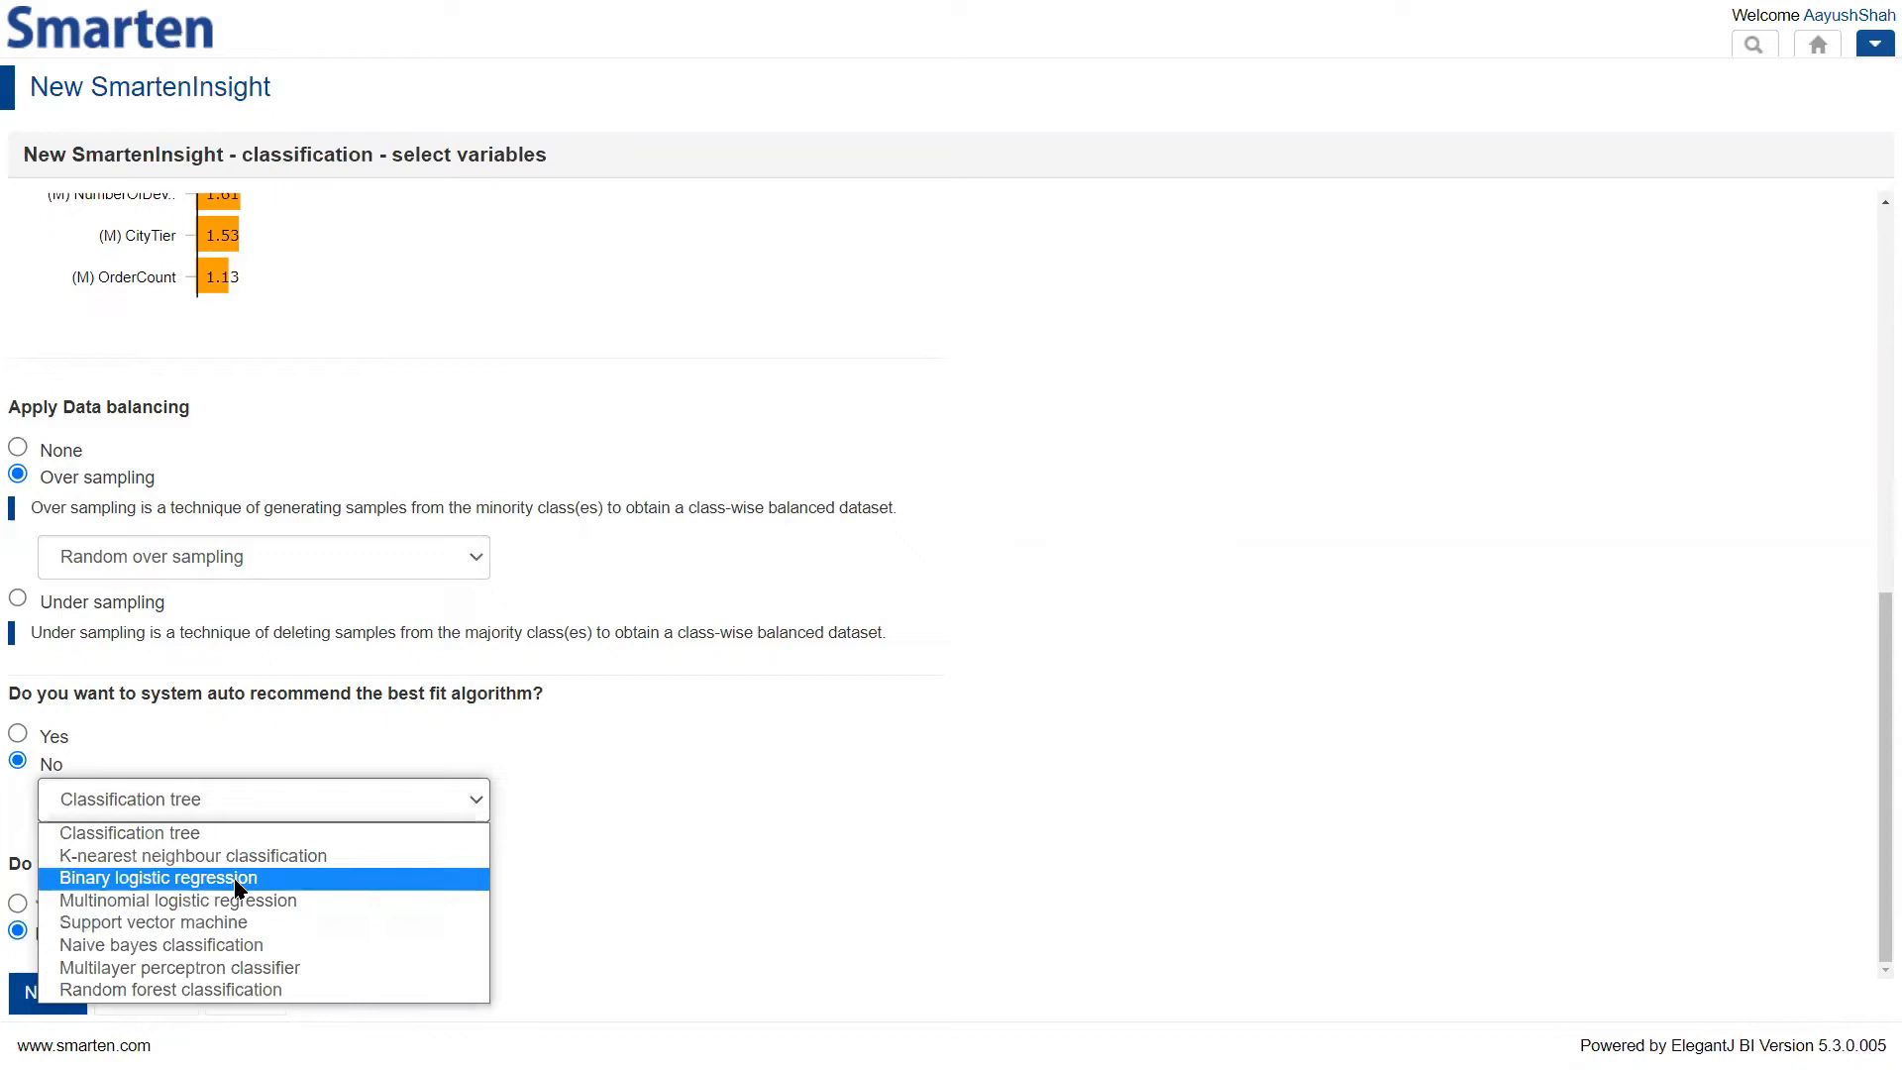
click(284, 798)
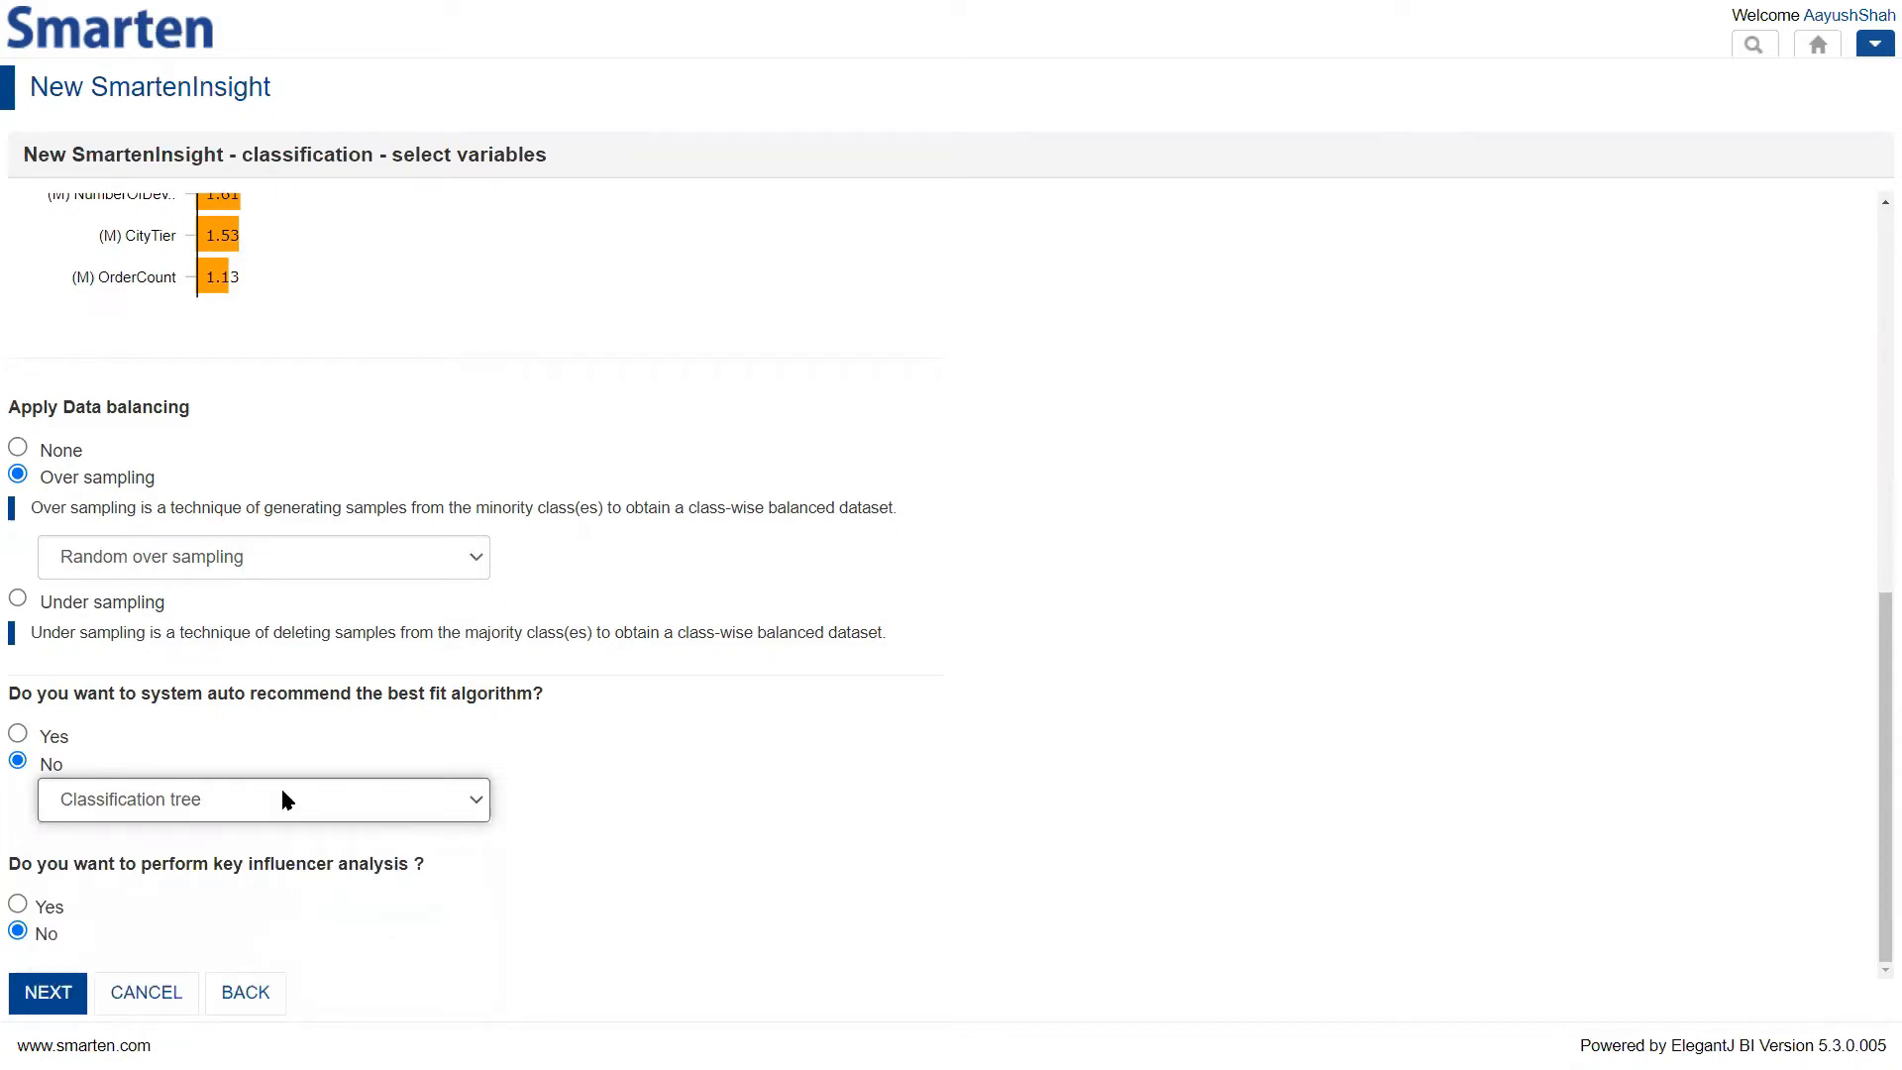
click(56, 743)
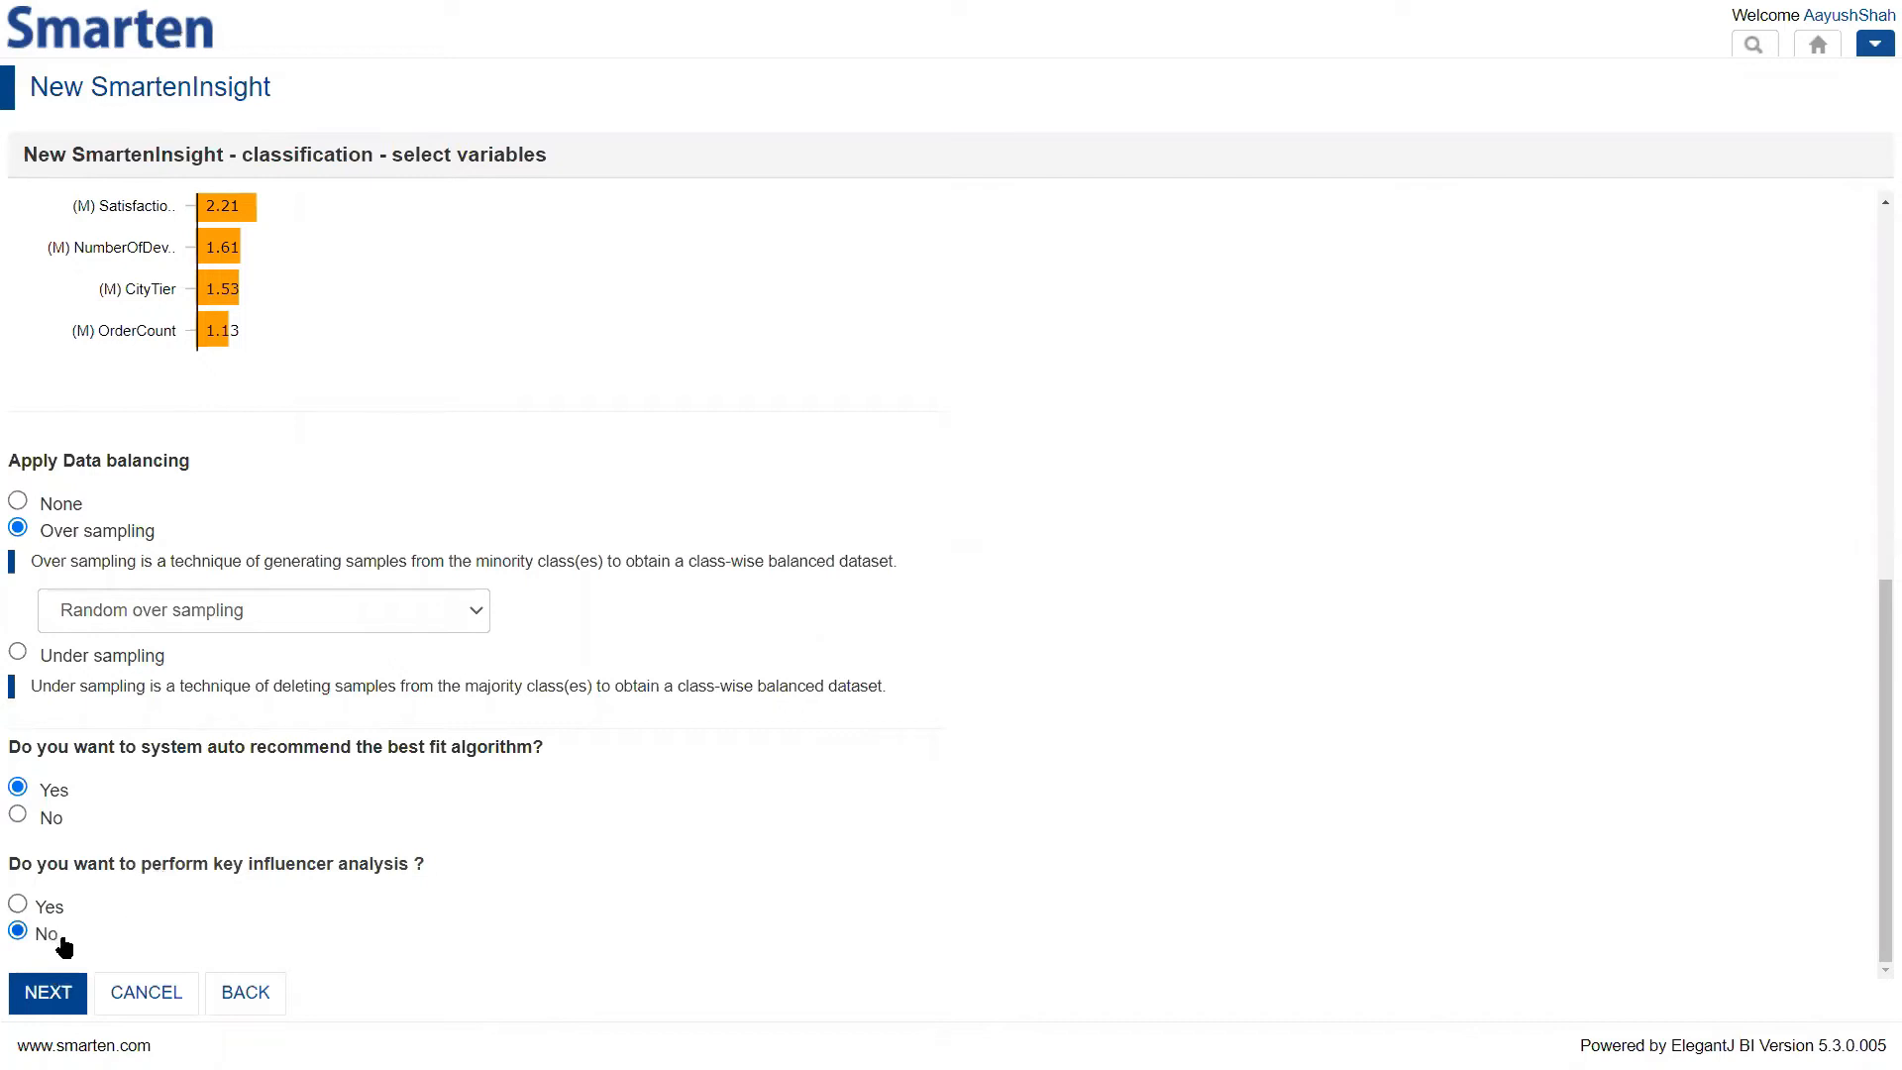
Generate the classification model, review the chosen algorithm and its accuracy in the result summary, and dismiss the summary
click(51, 995)
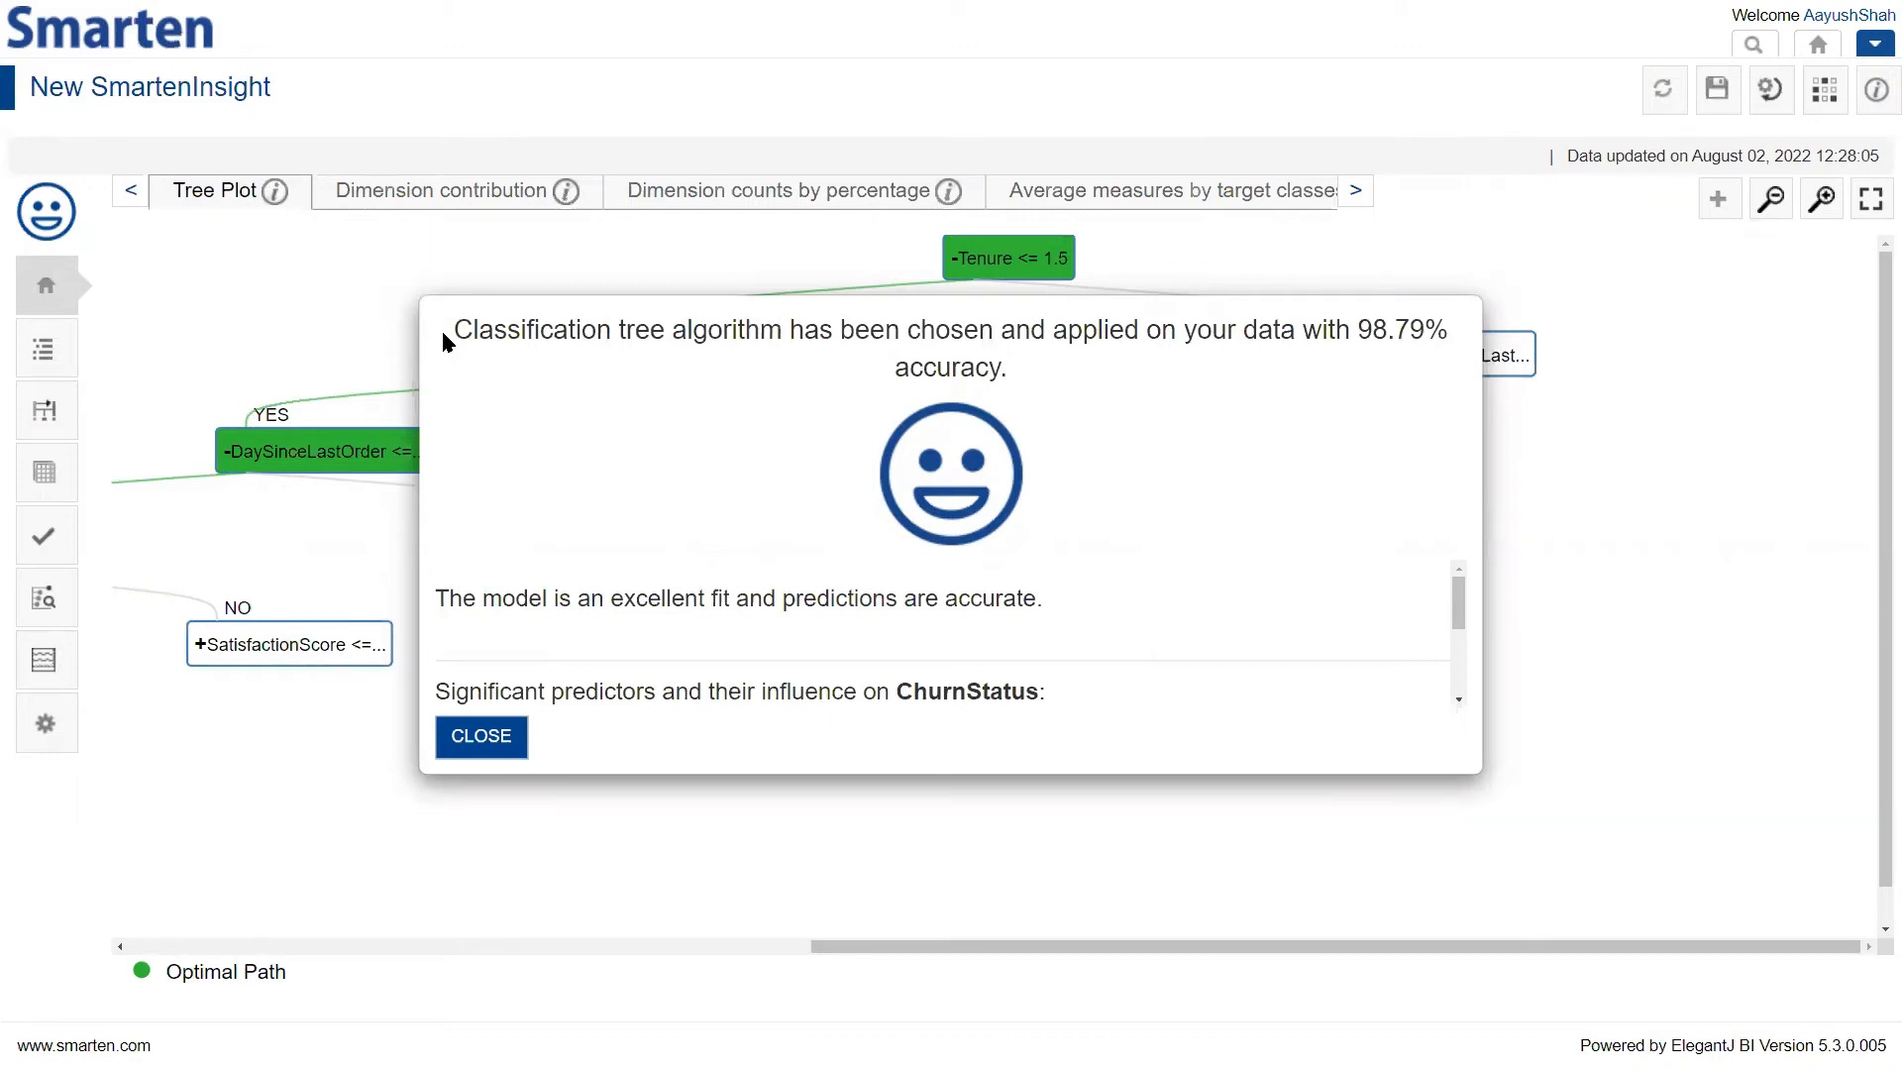
drag(454, 330, 665, 327)
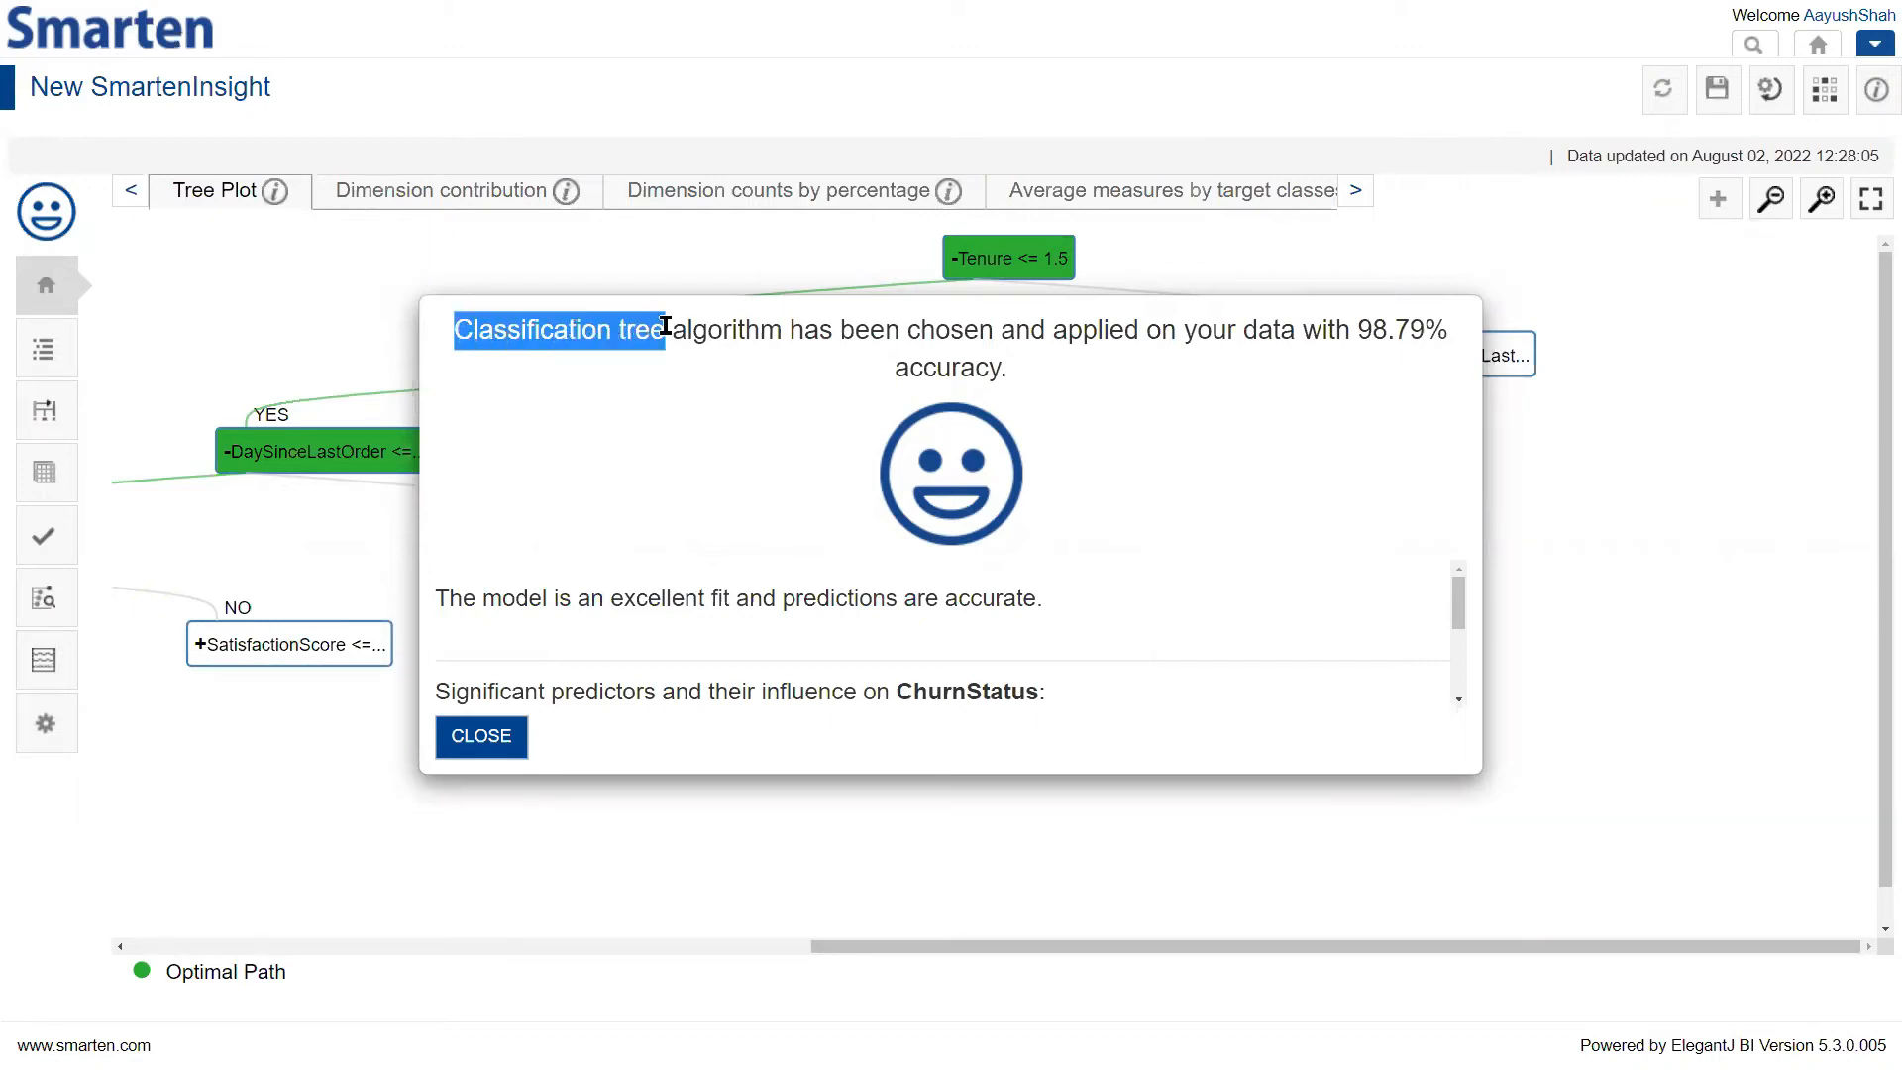
click(722, 381)
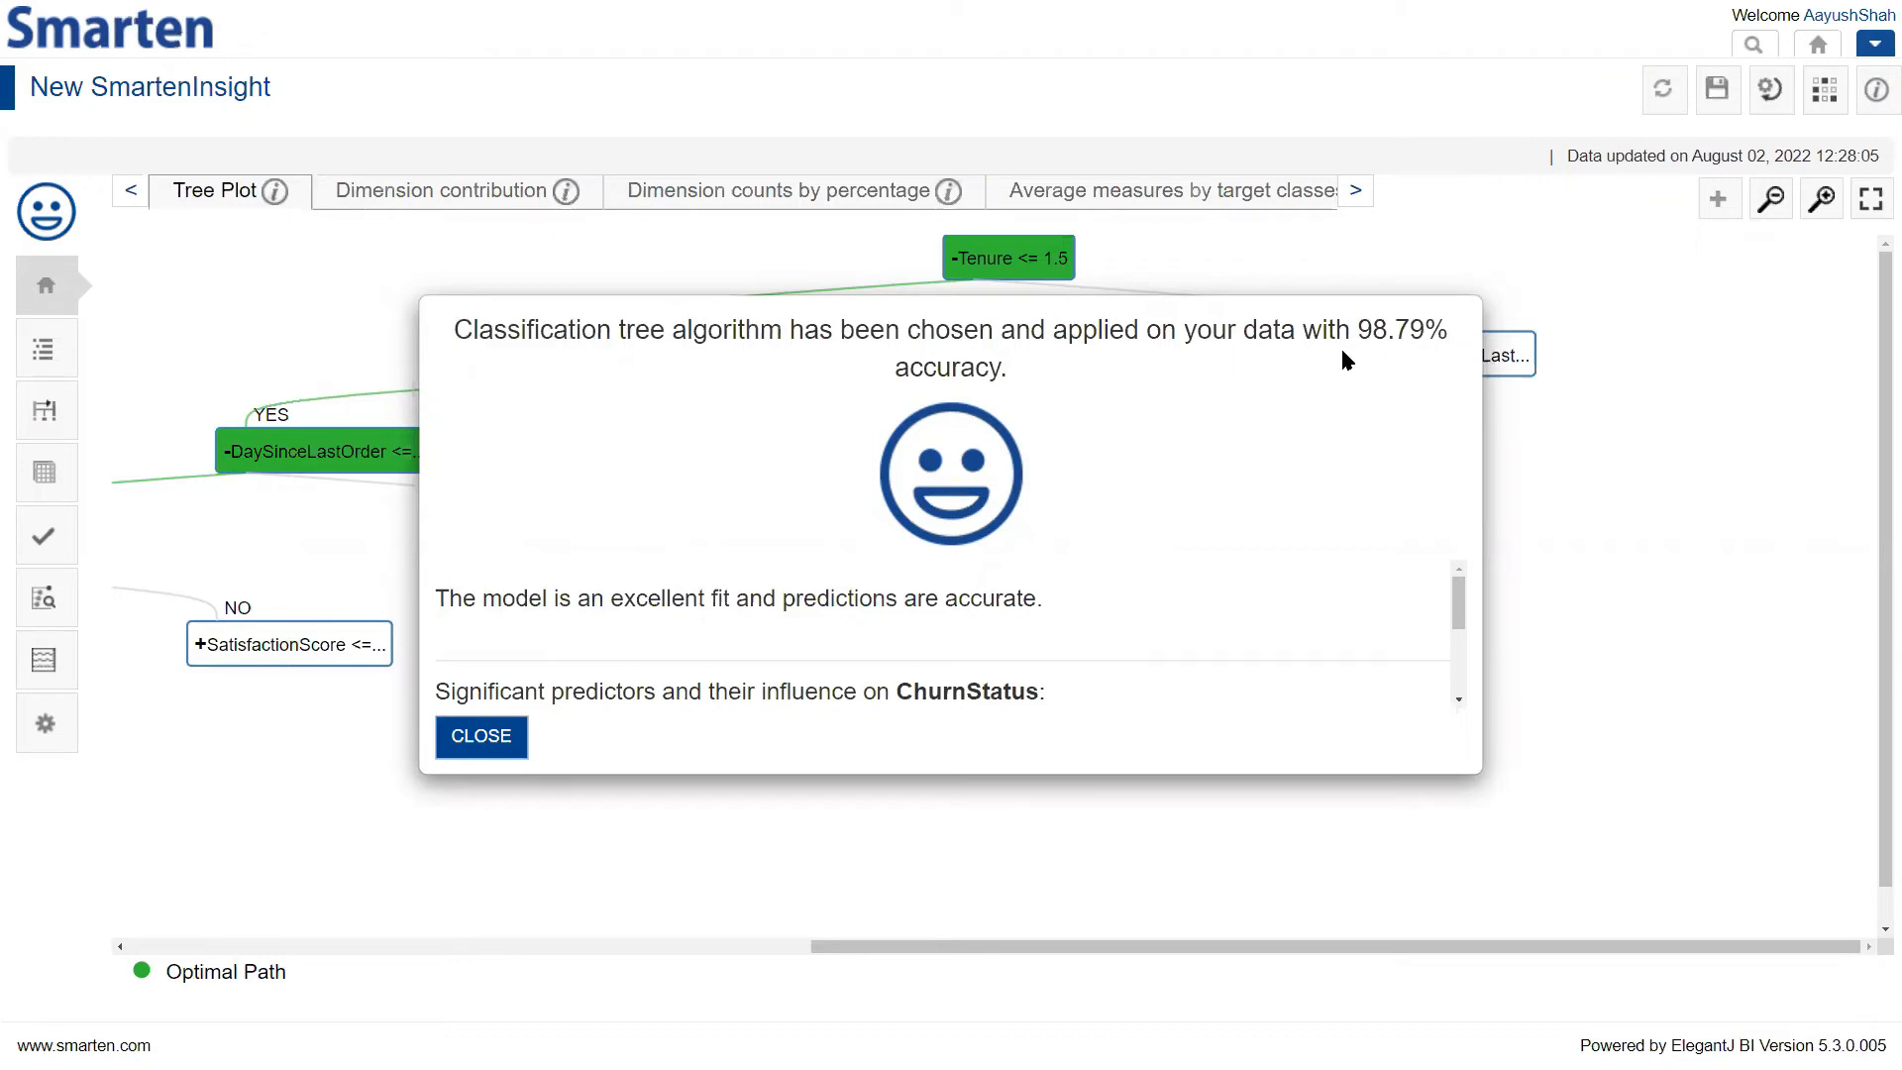
drag(1356, 332, 1425, 332)
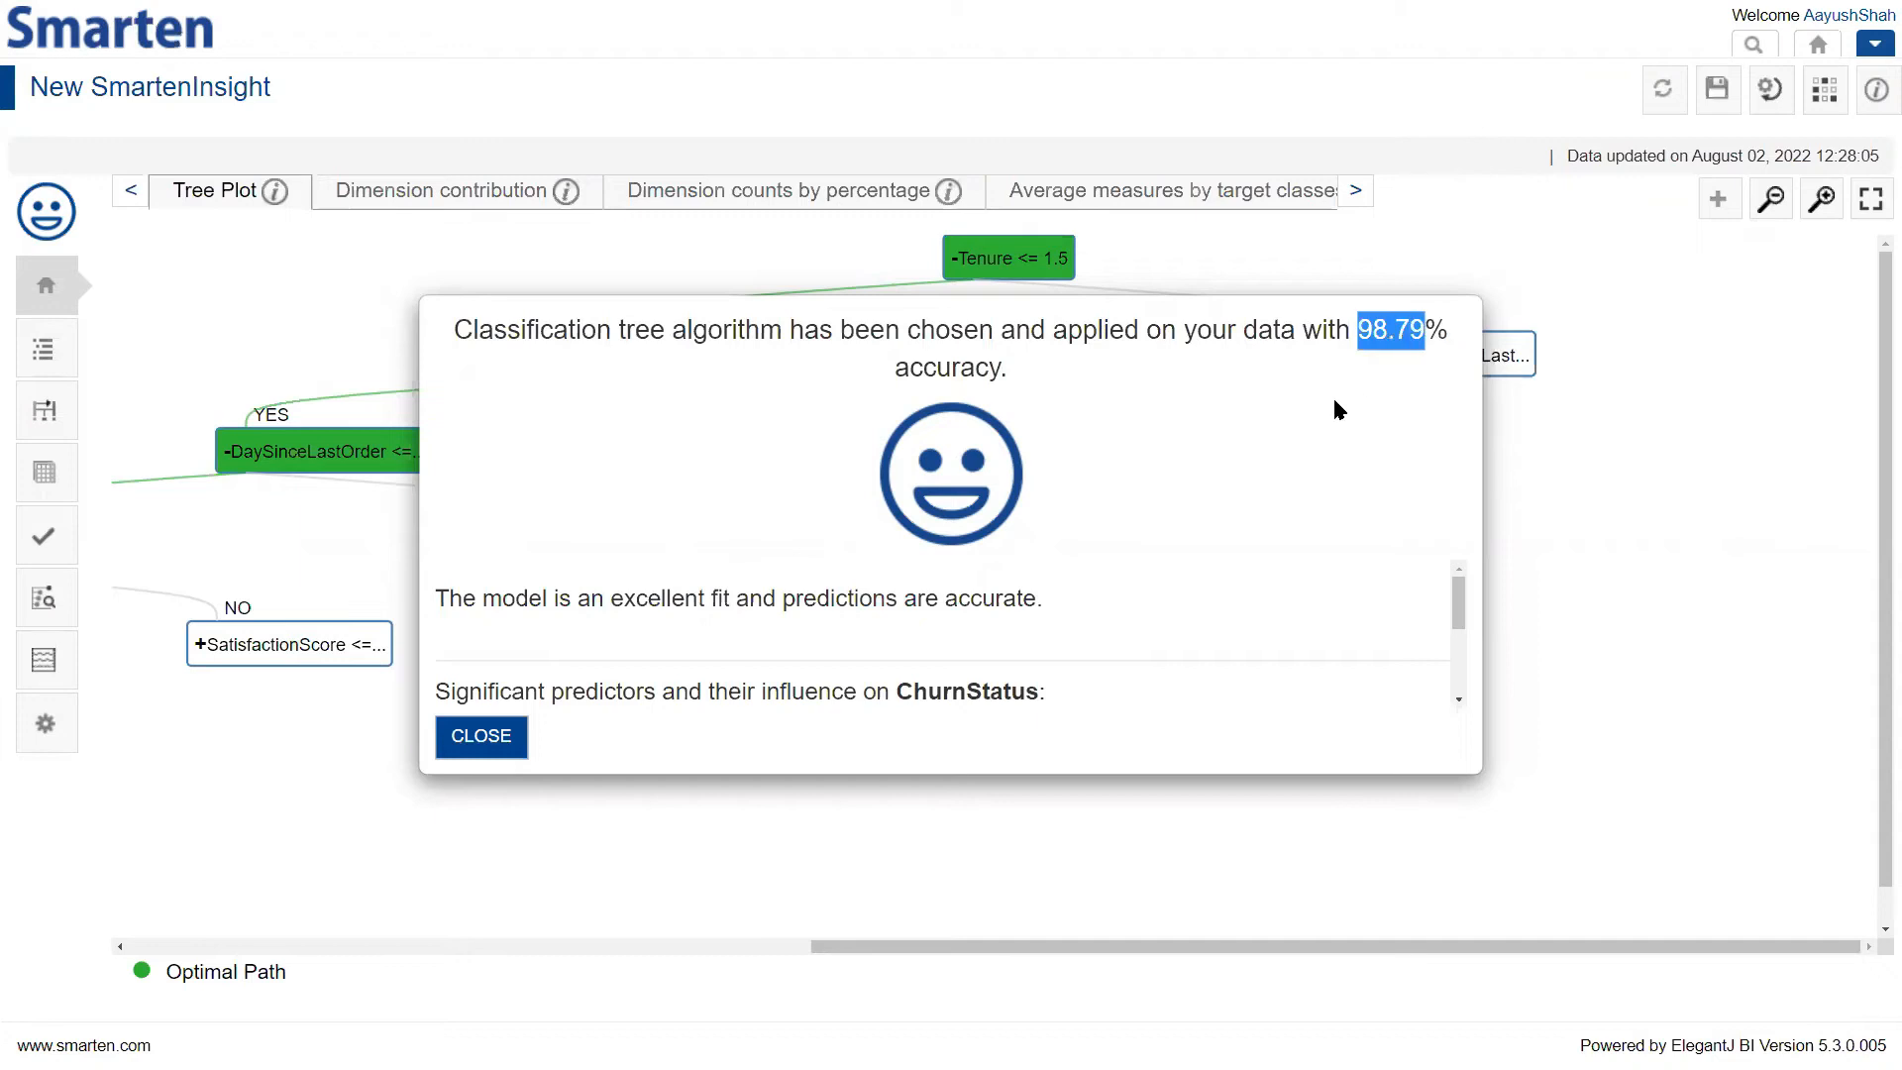
click(1335, 401)
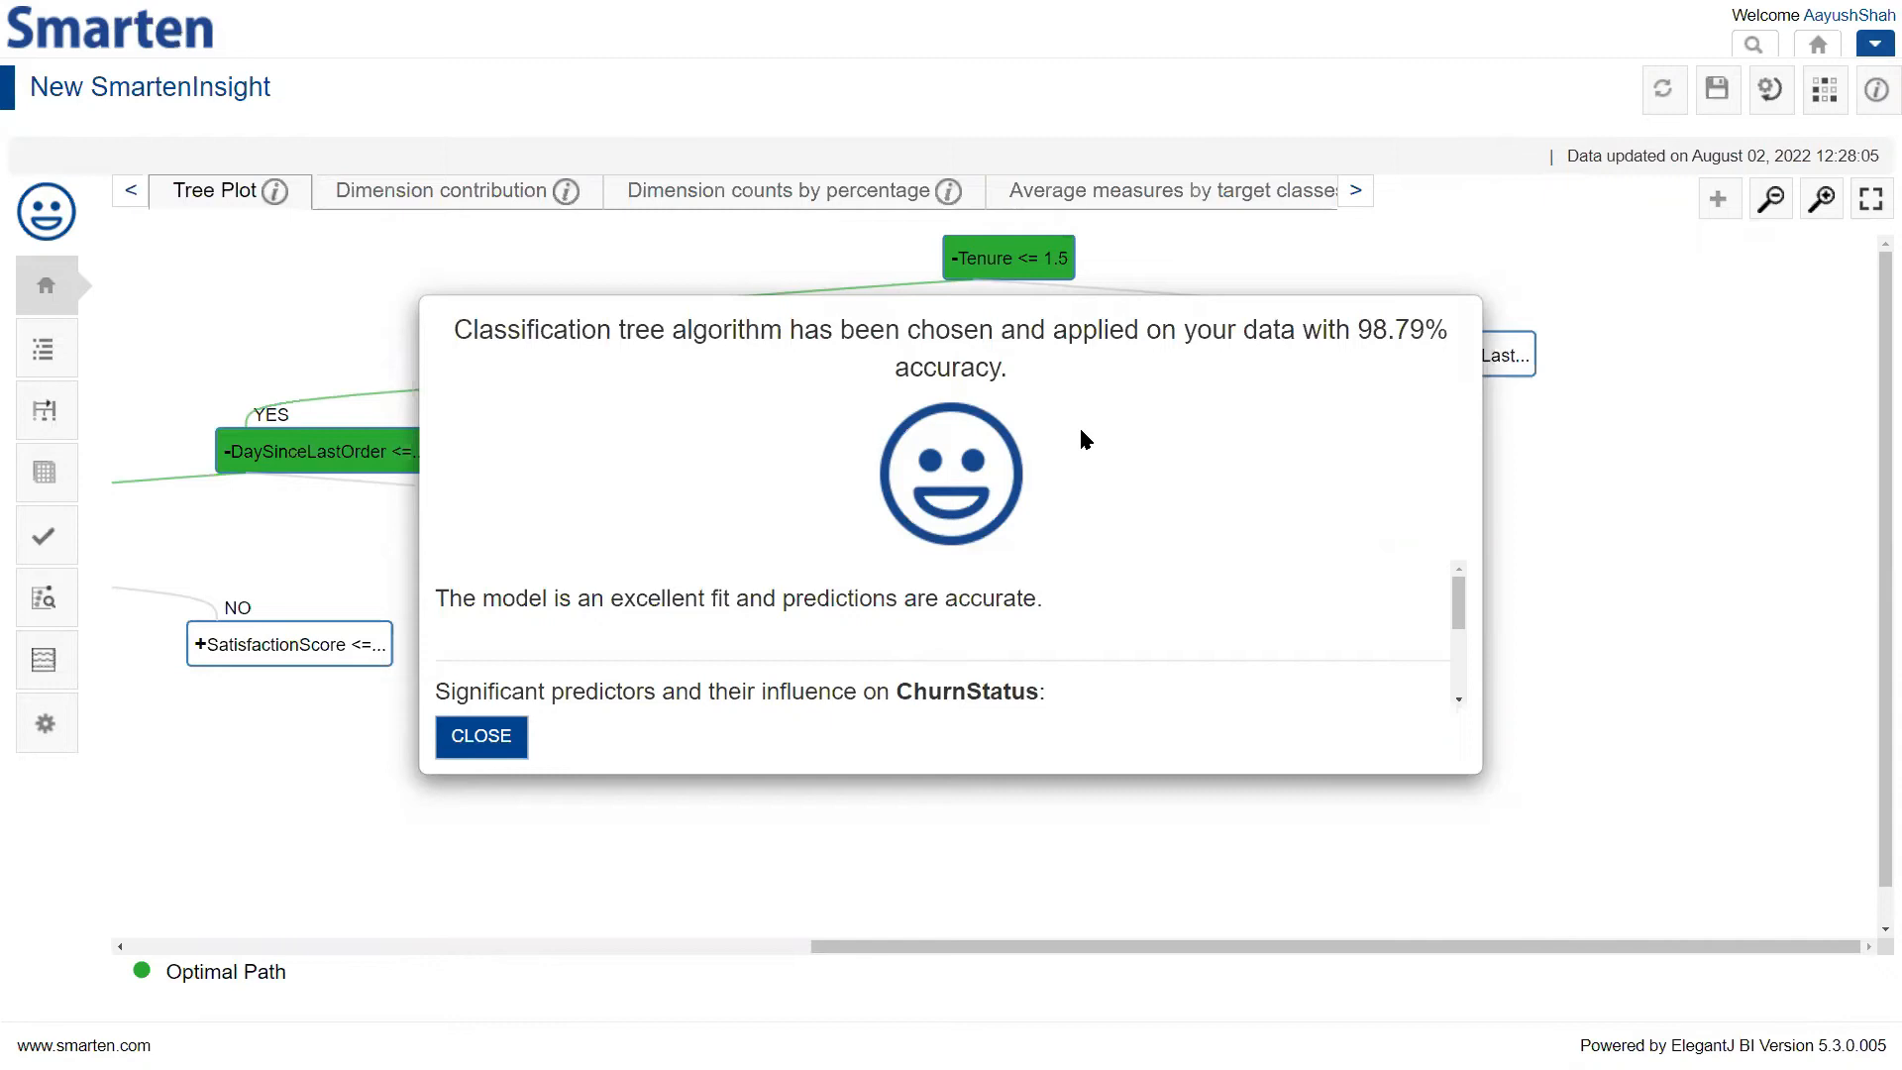
scroll(1154, 596, down, 1)
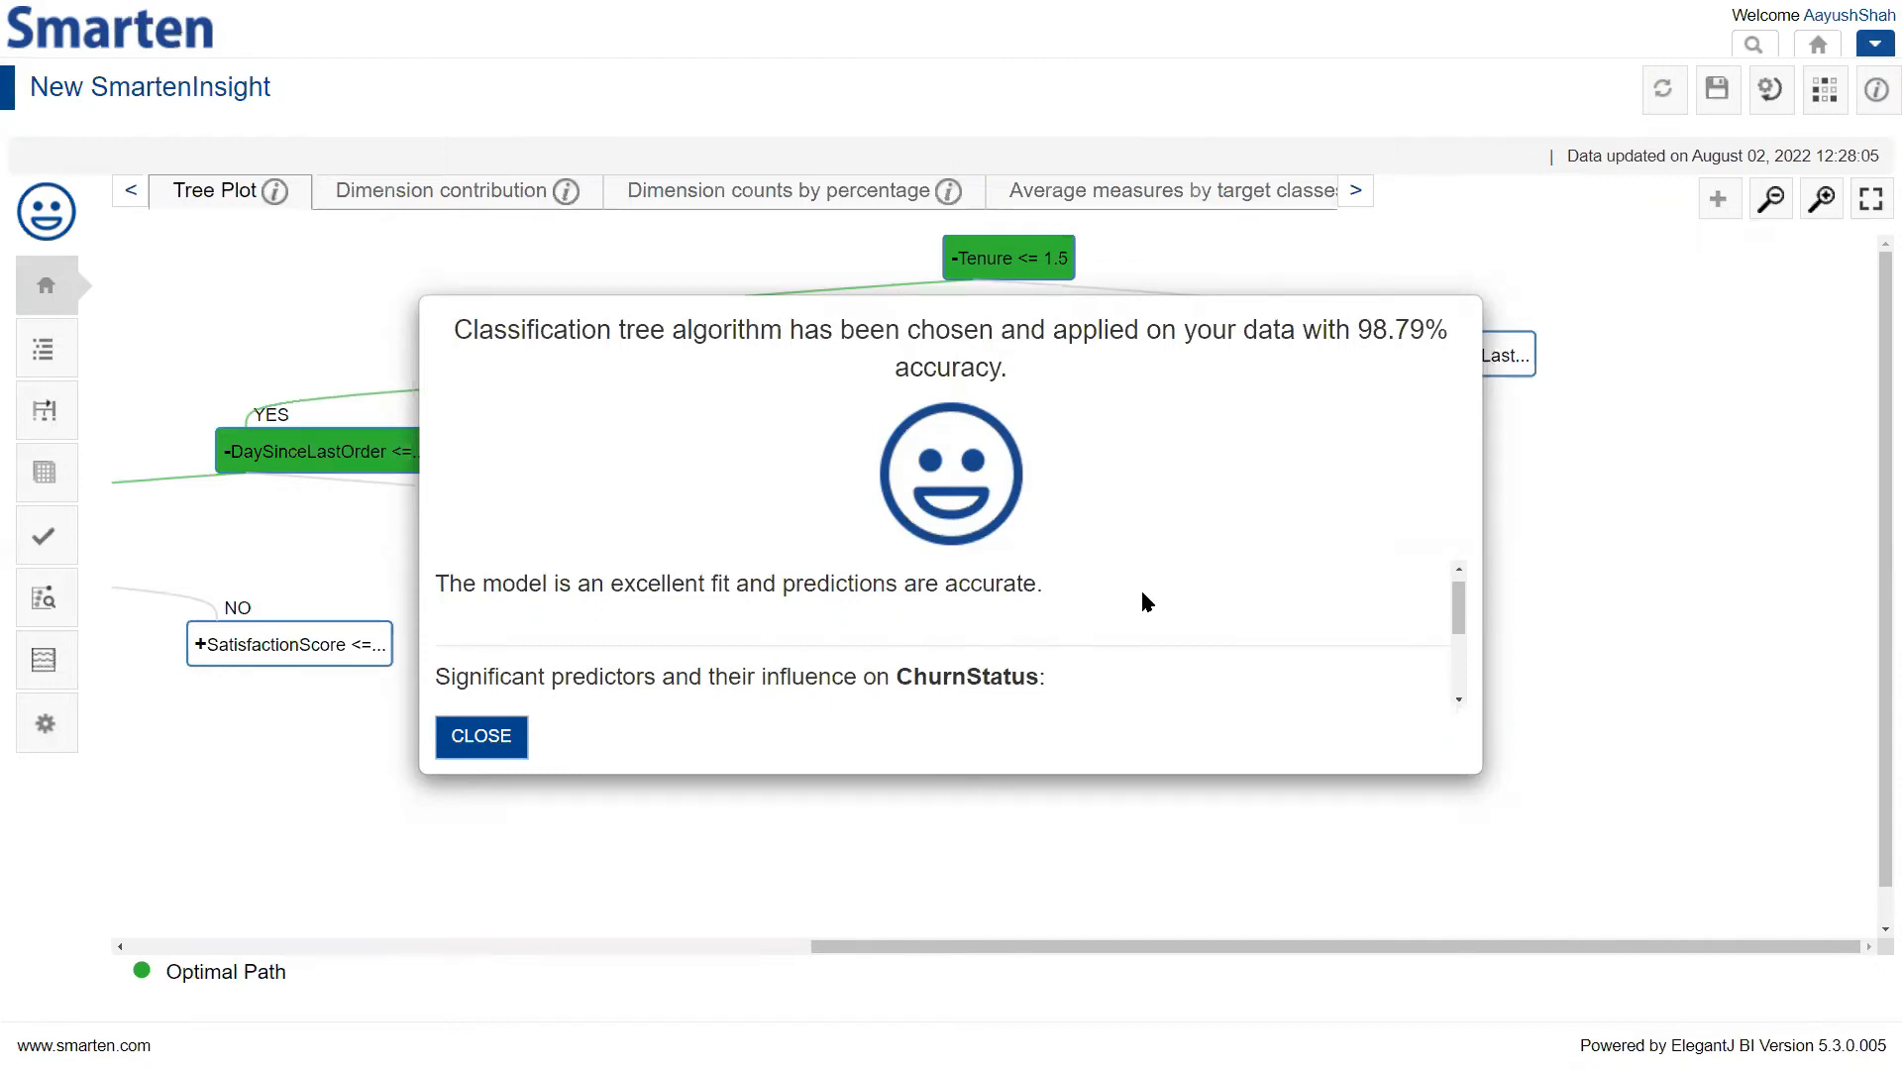
click(481, 736)
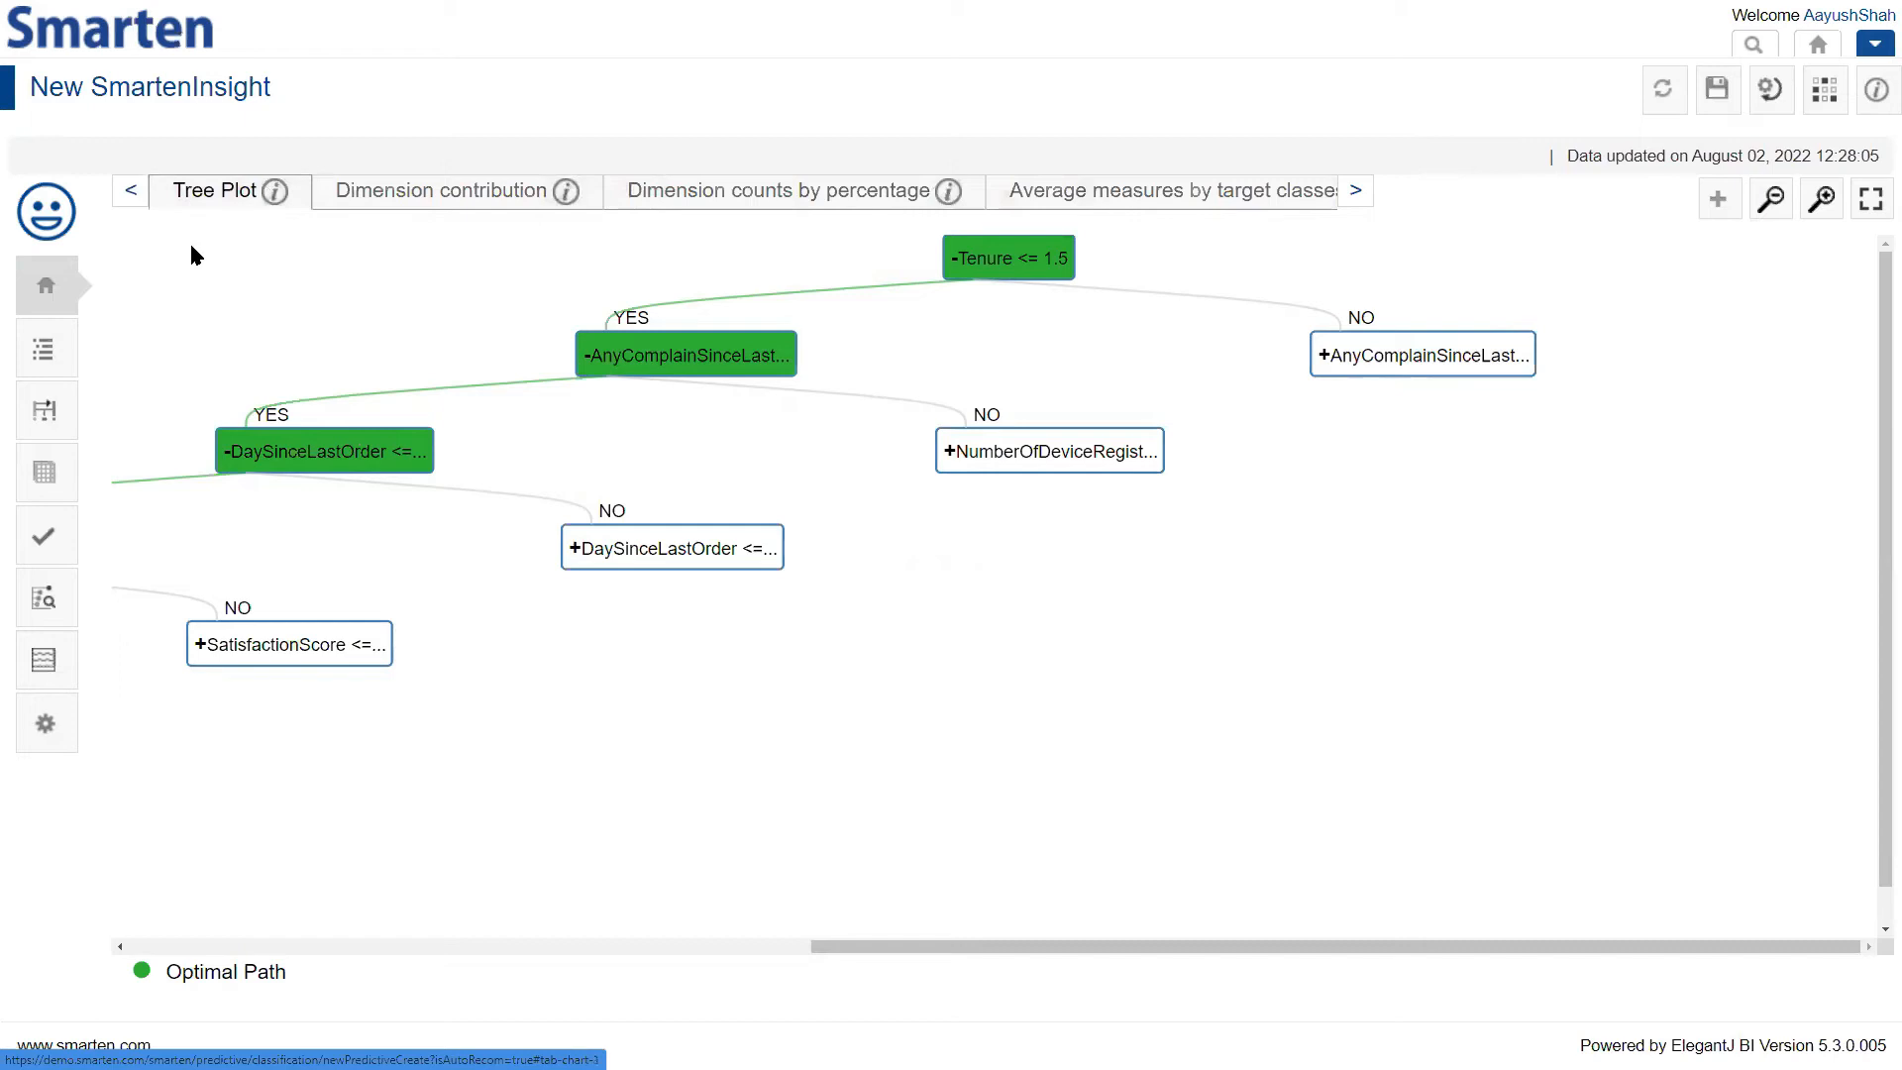
Collapse and re-expand the optimal-path AnyComplainSinceLastMonth node beneath Tenure <= 1.5 in the Tree Plot
click(596, 361)
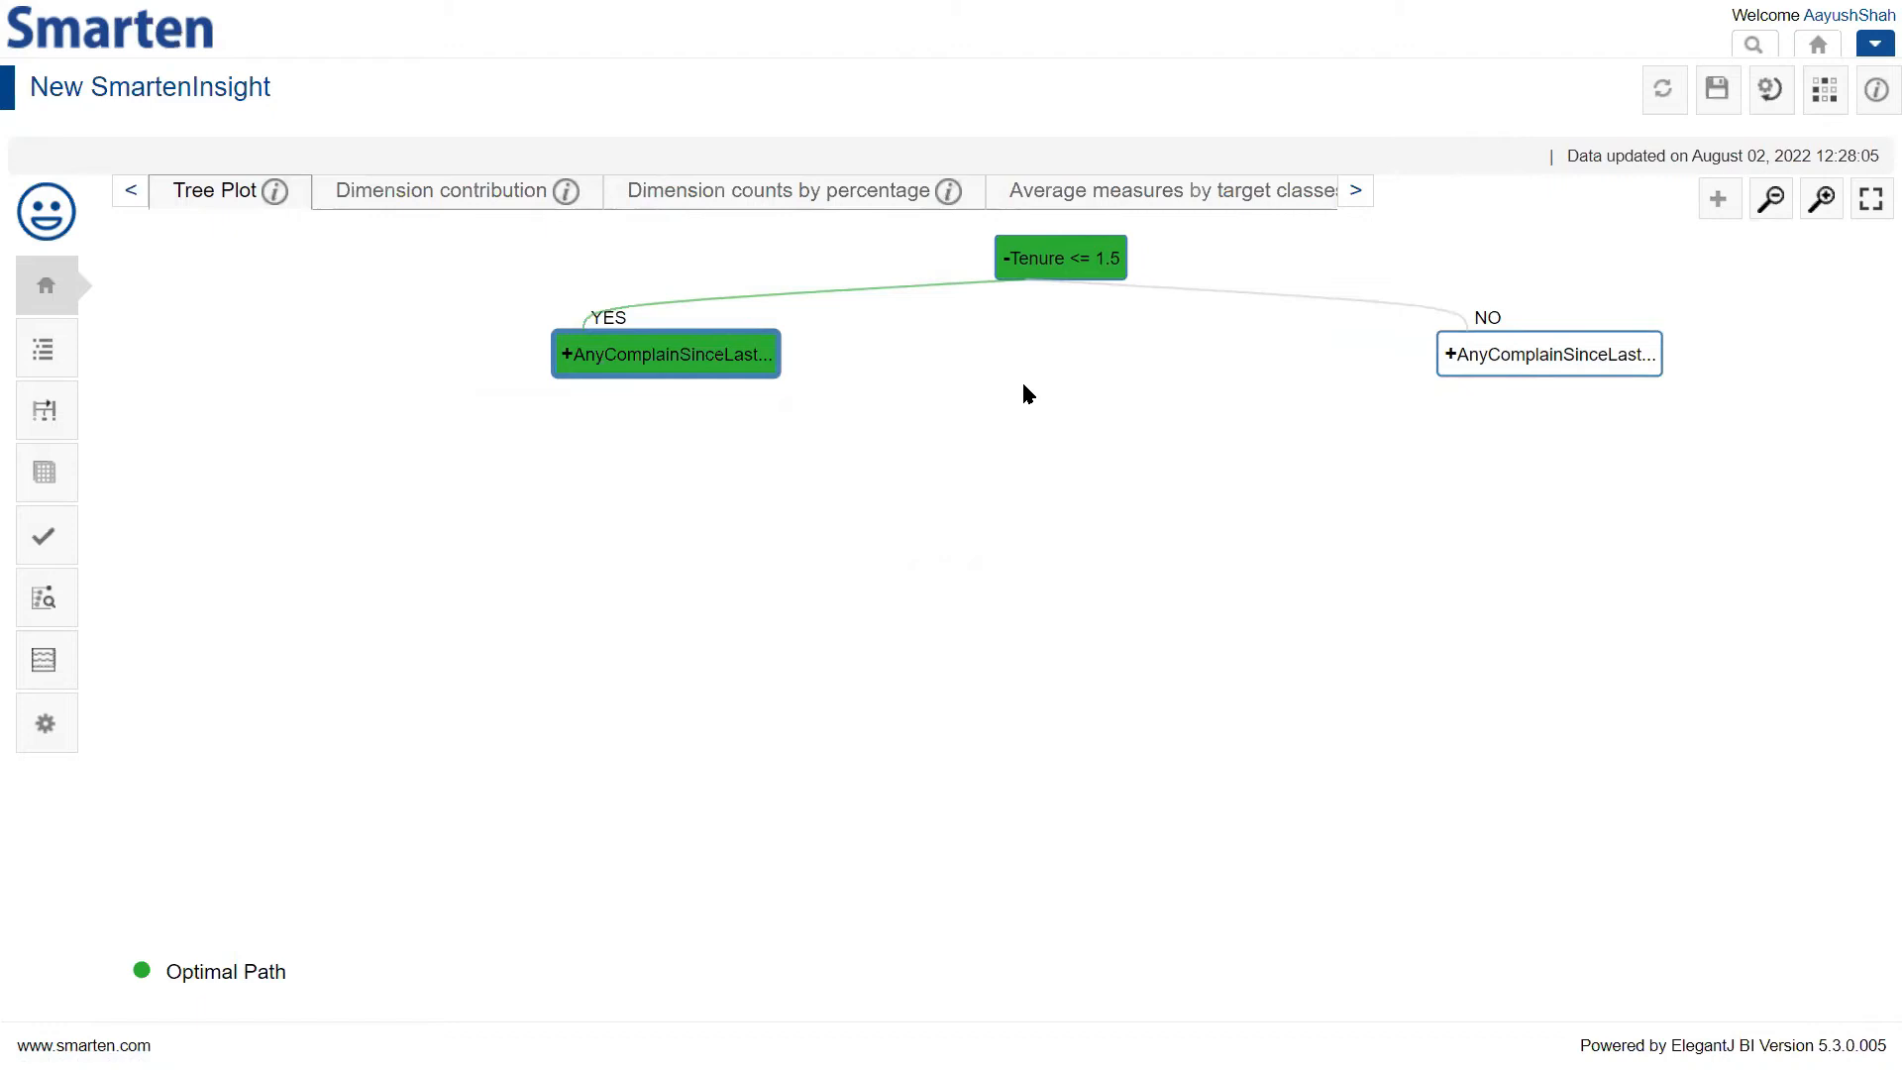
click(617, 356)
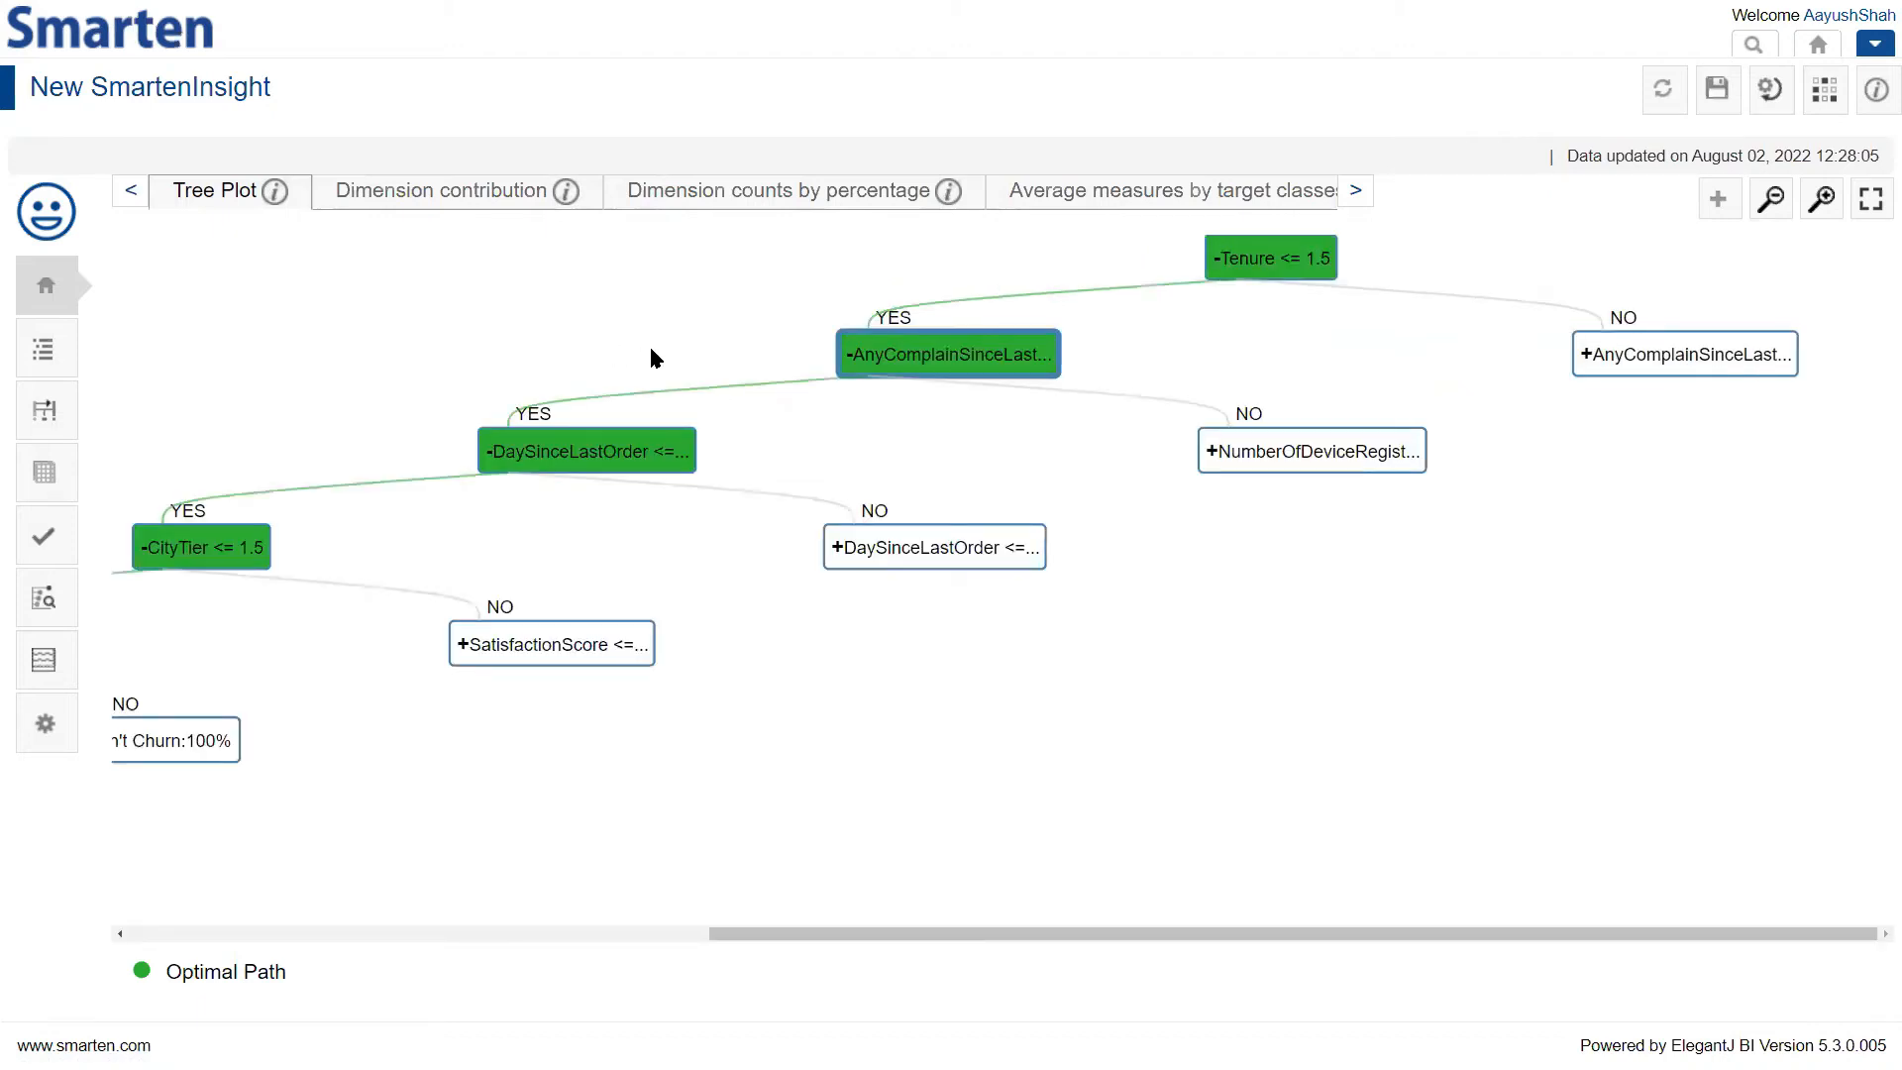
click(877, 345)
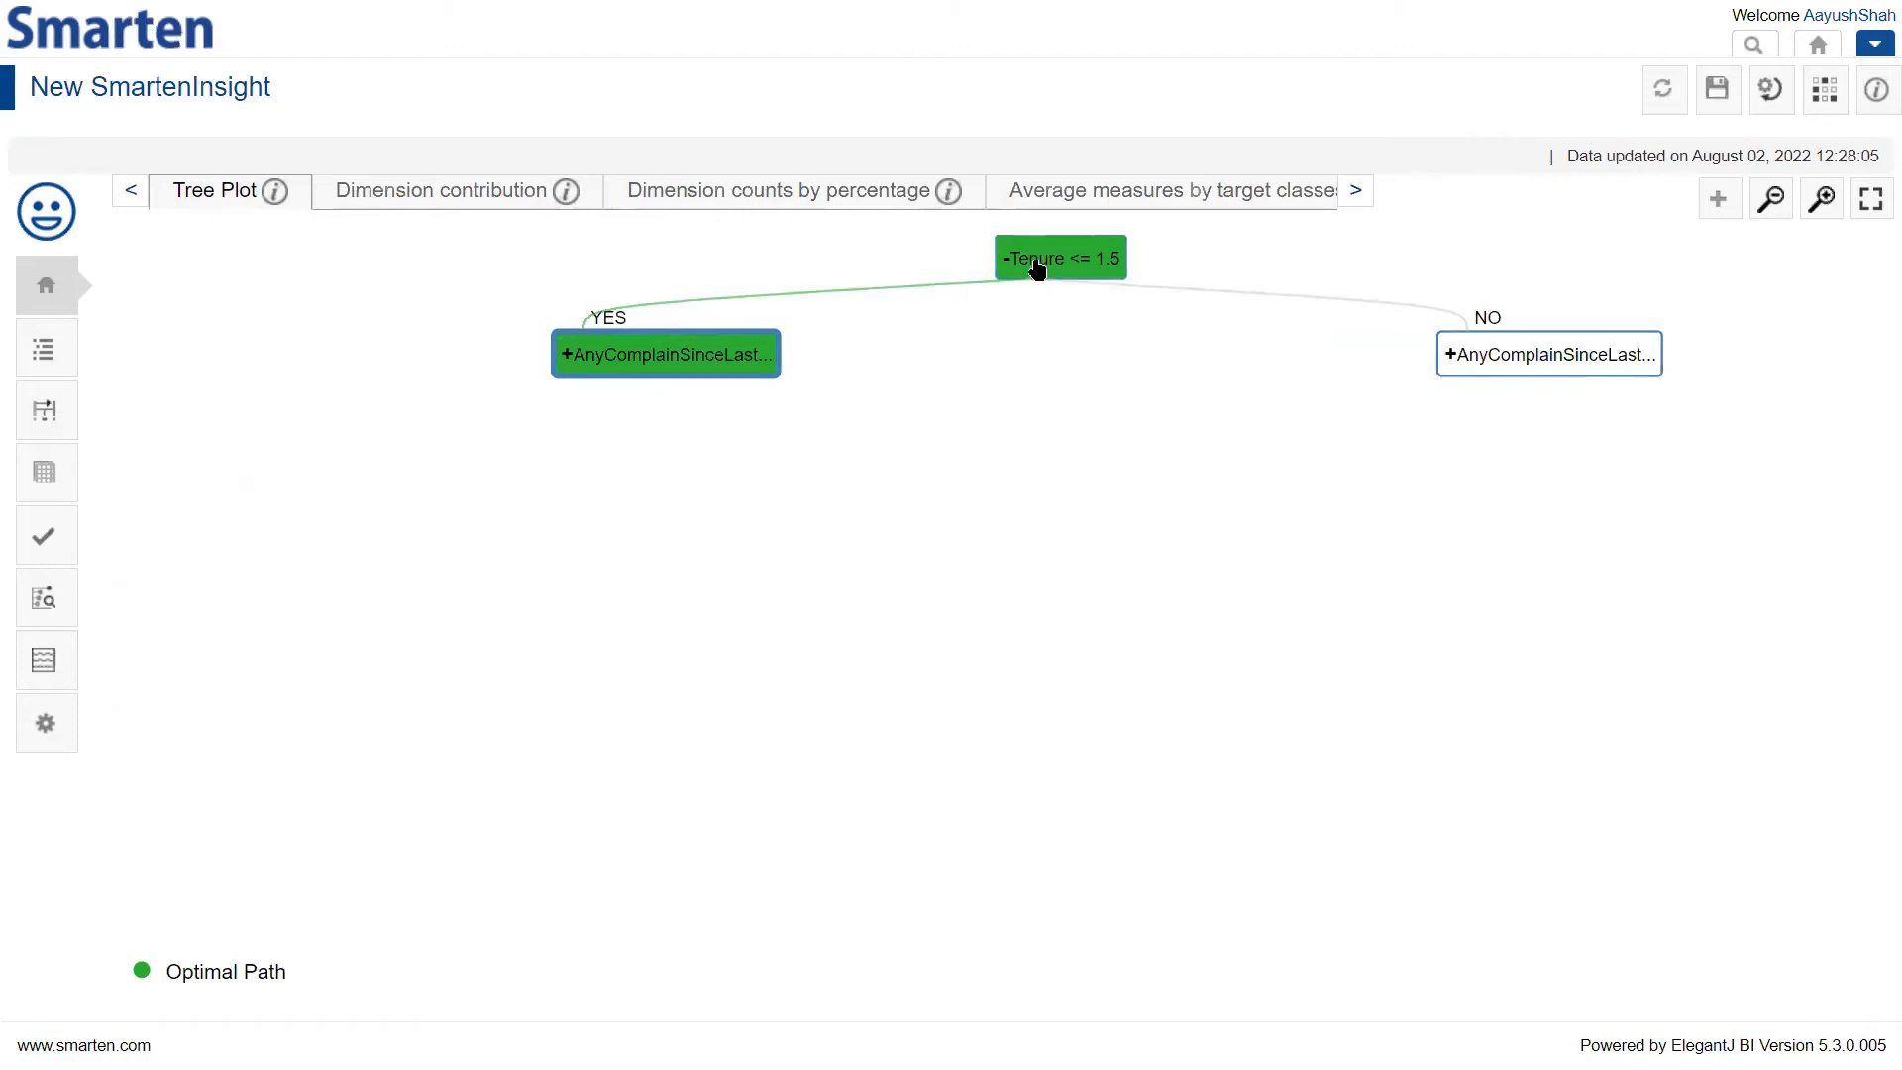
click(560, 356)
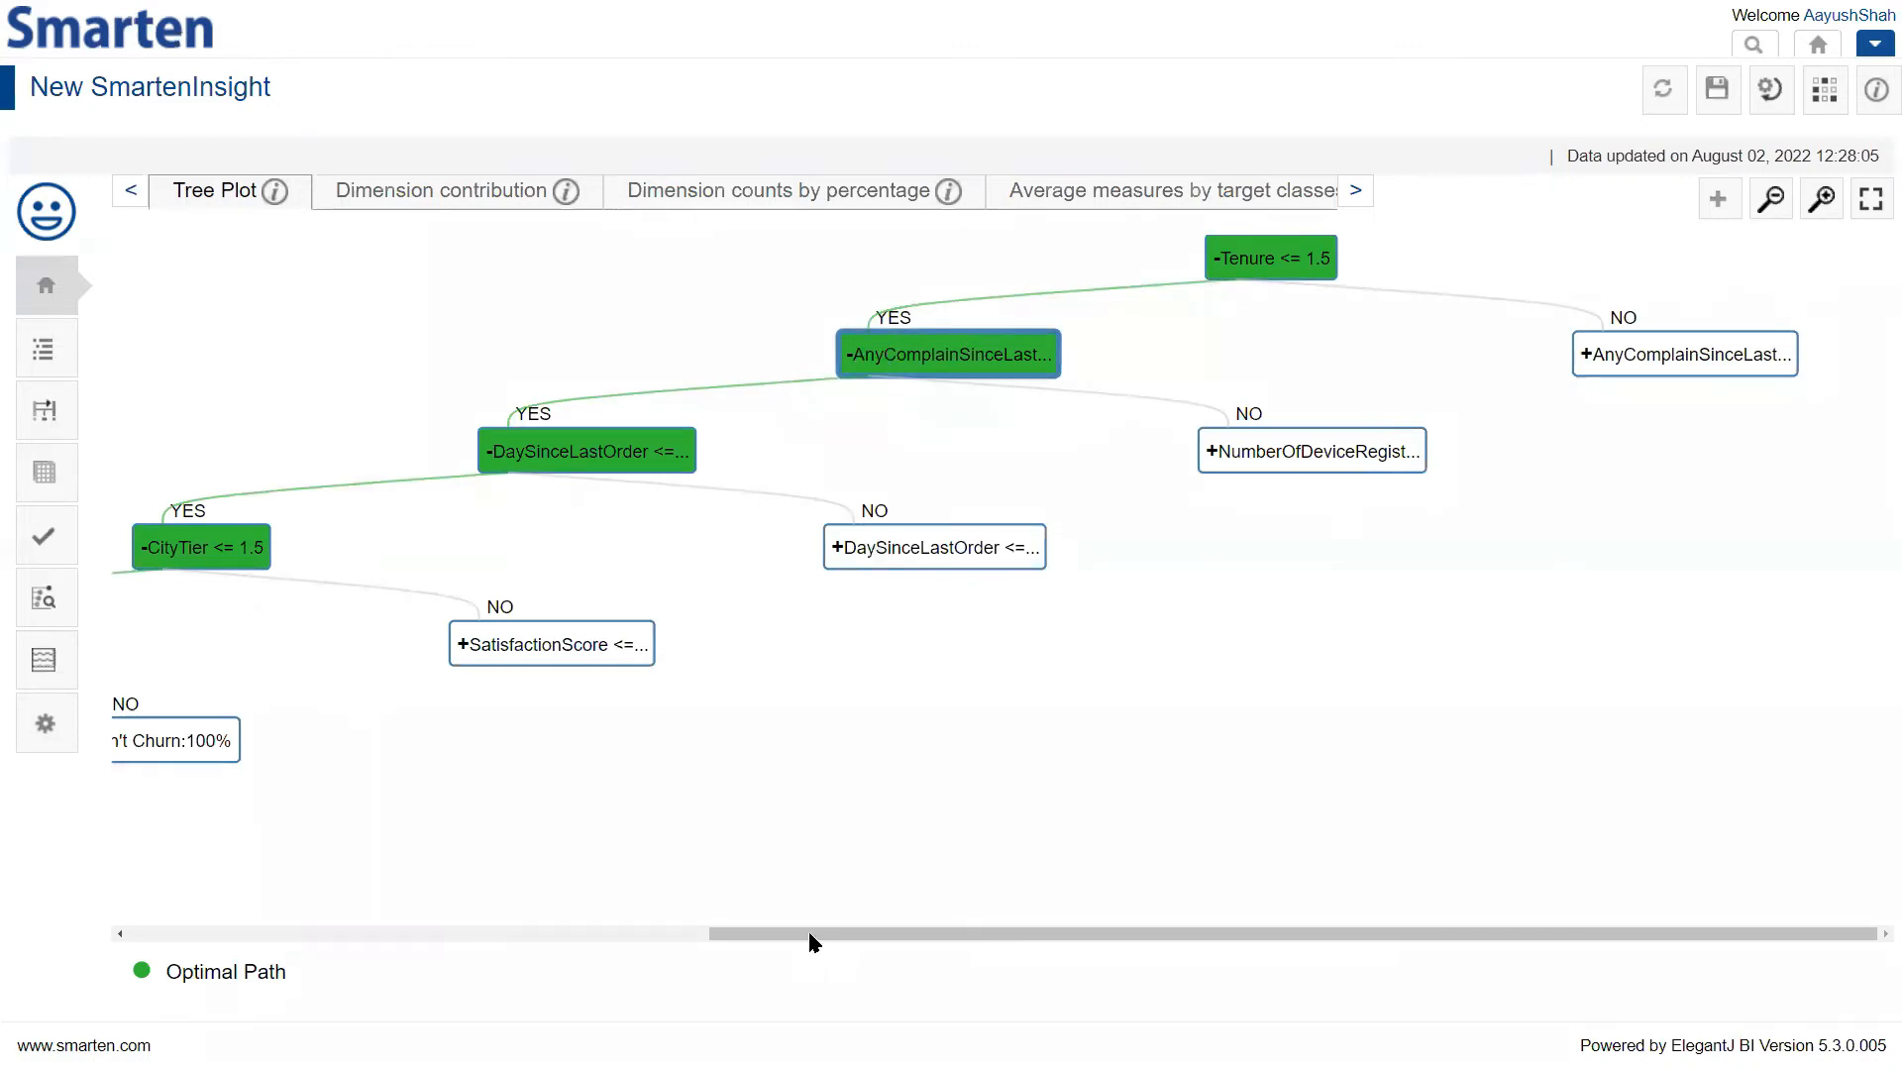
Expand the non-optimal DaySinceLastOrder branch through its SatisfactionScore, NumberOfDeviceRegistered and OrderCount nodes, and highlight the path to the Won't Churn leaf
click(904, 547)
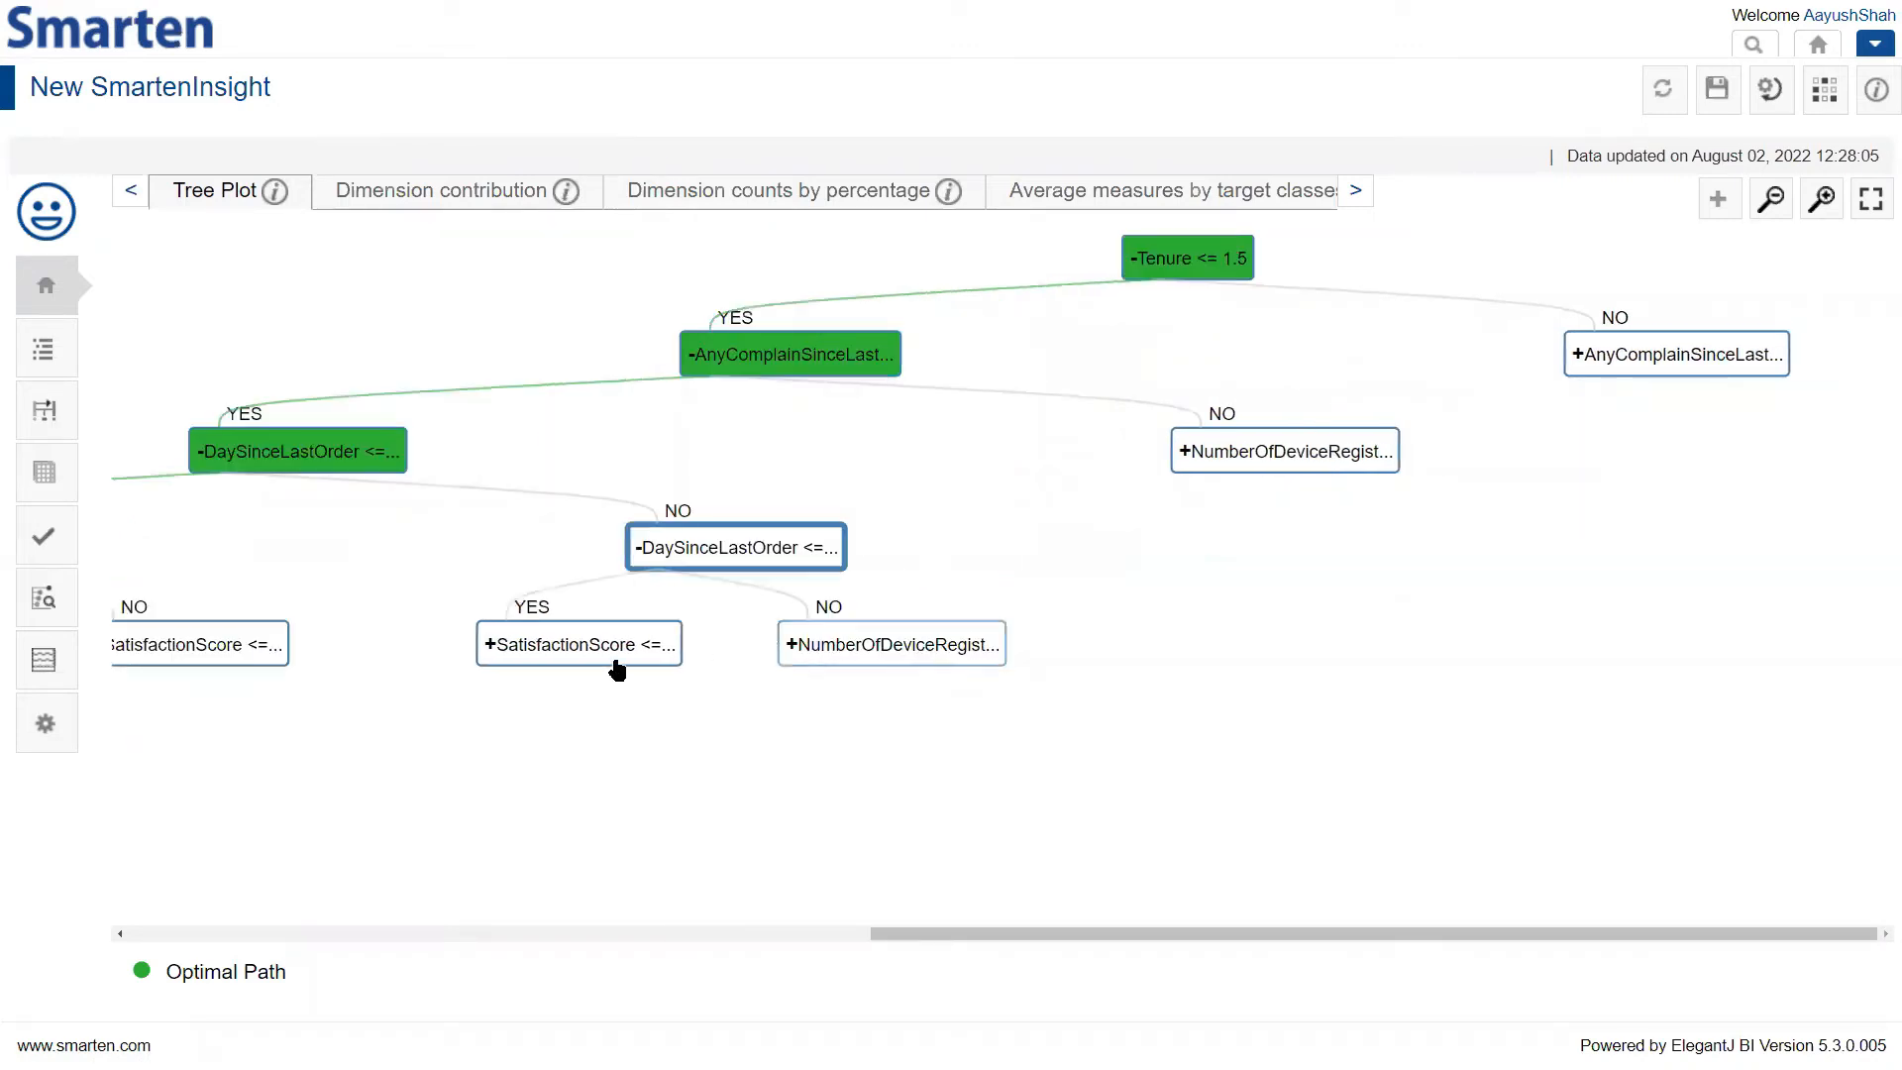
click(545, 654)
drag(1029, 941, 932, 936)
click(1034, 753)
click(865, 654)
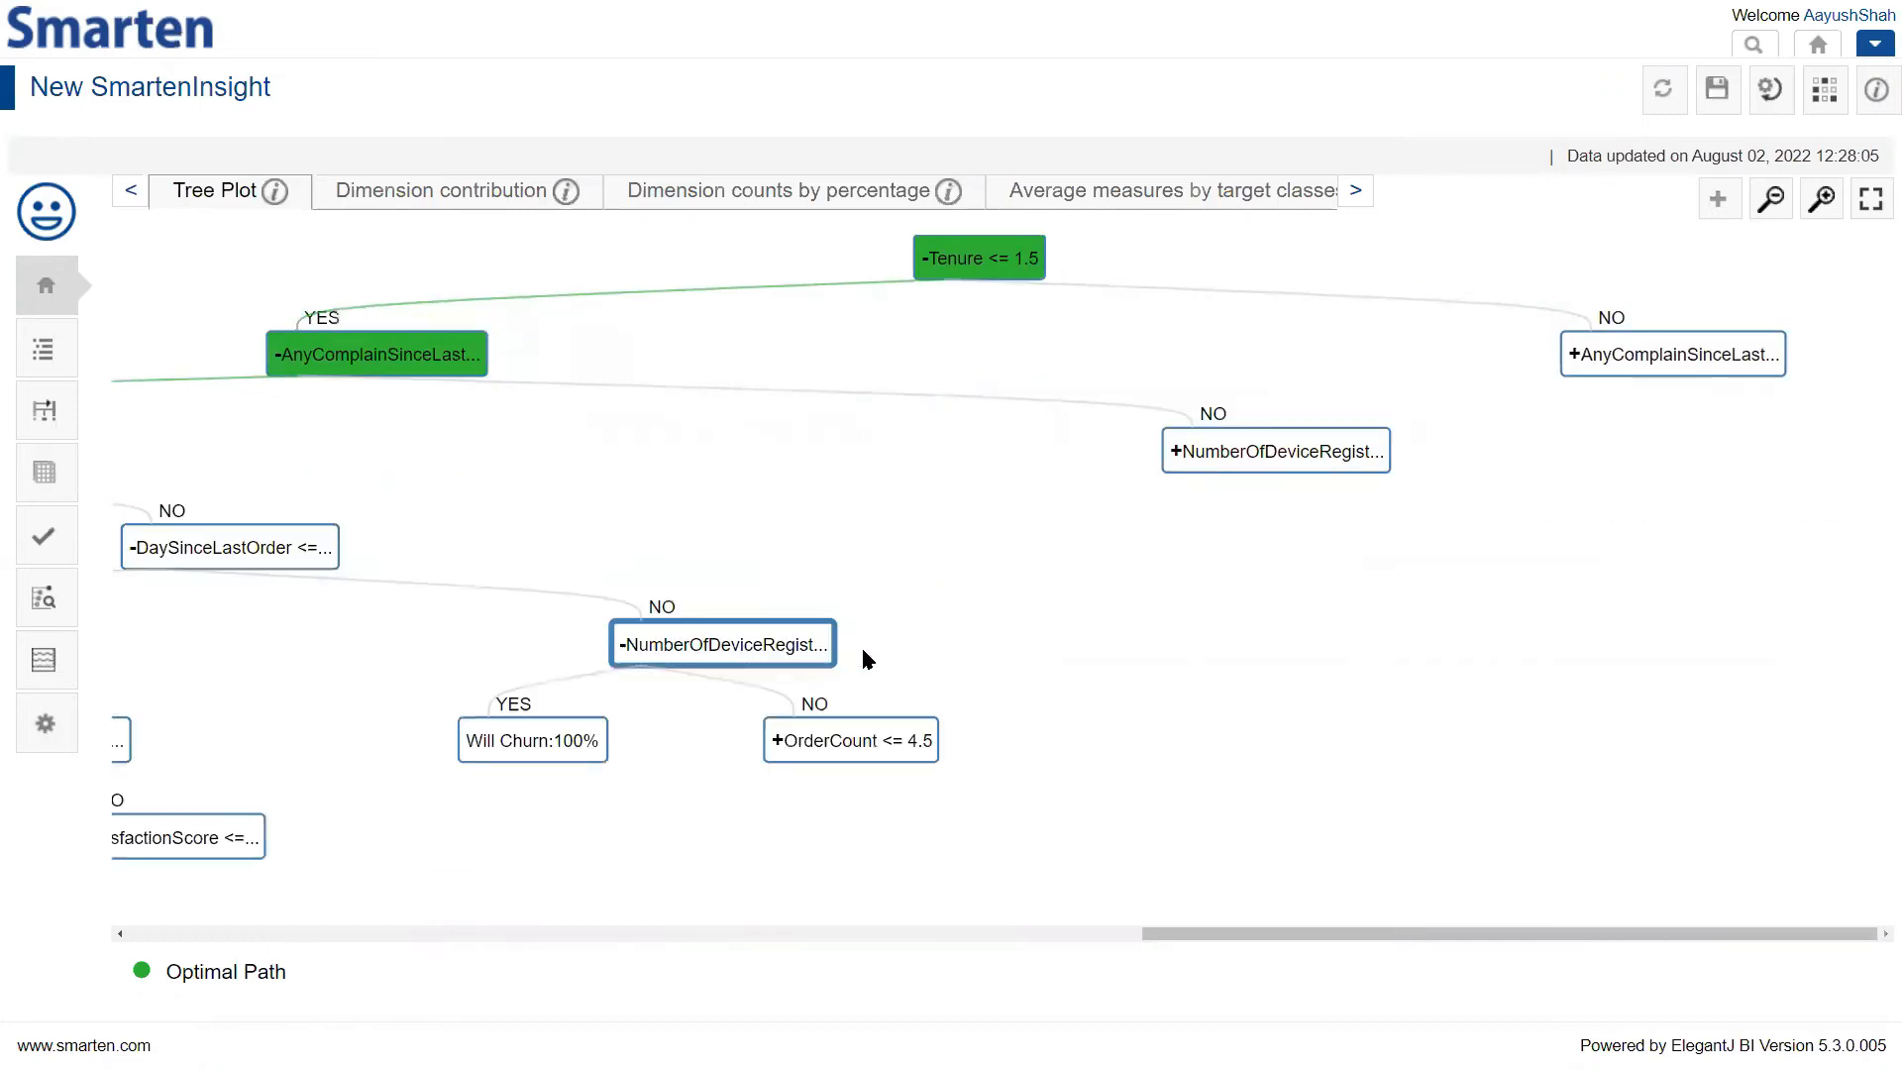
click(777, 741)
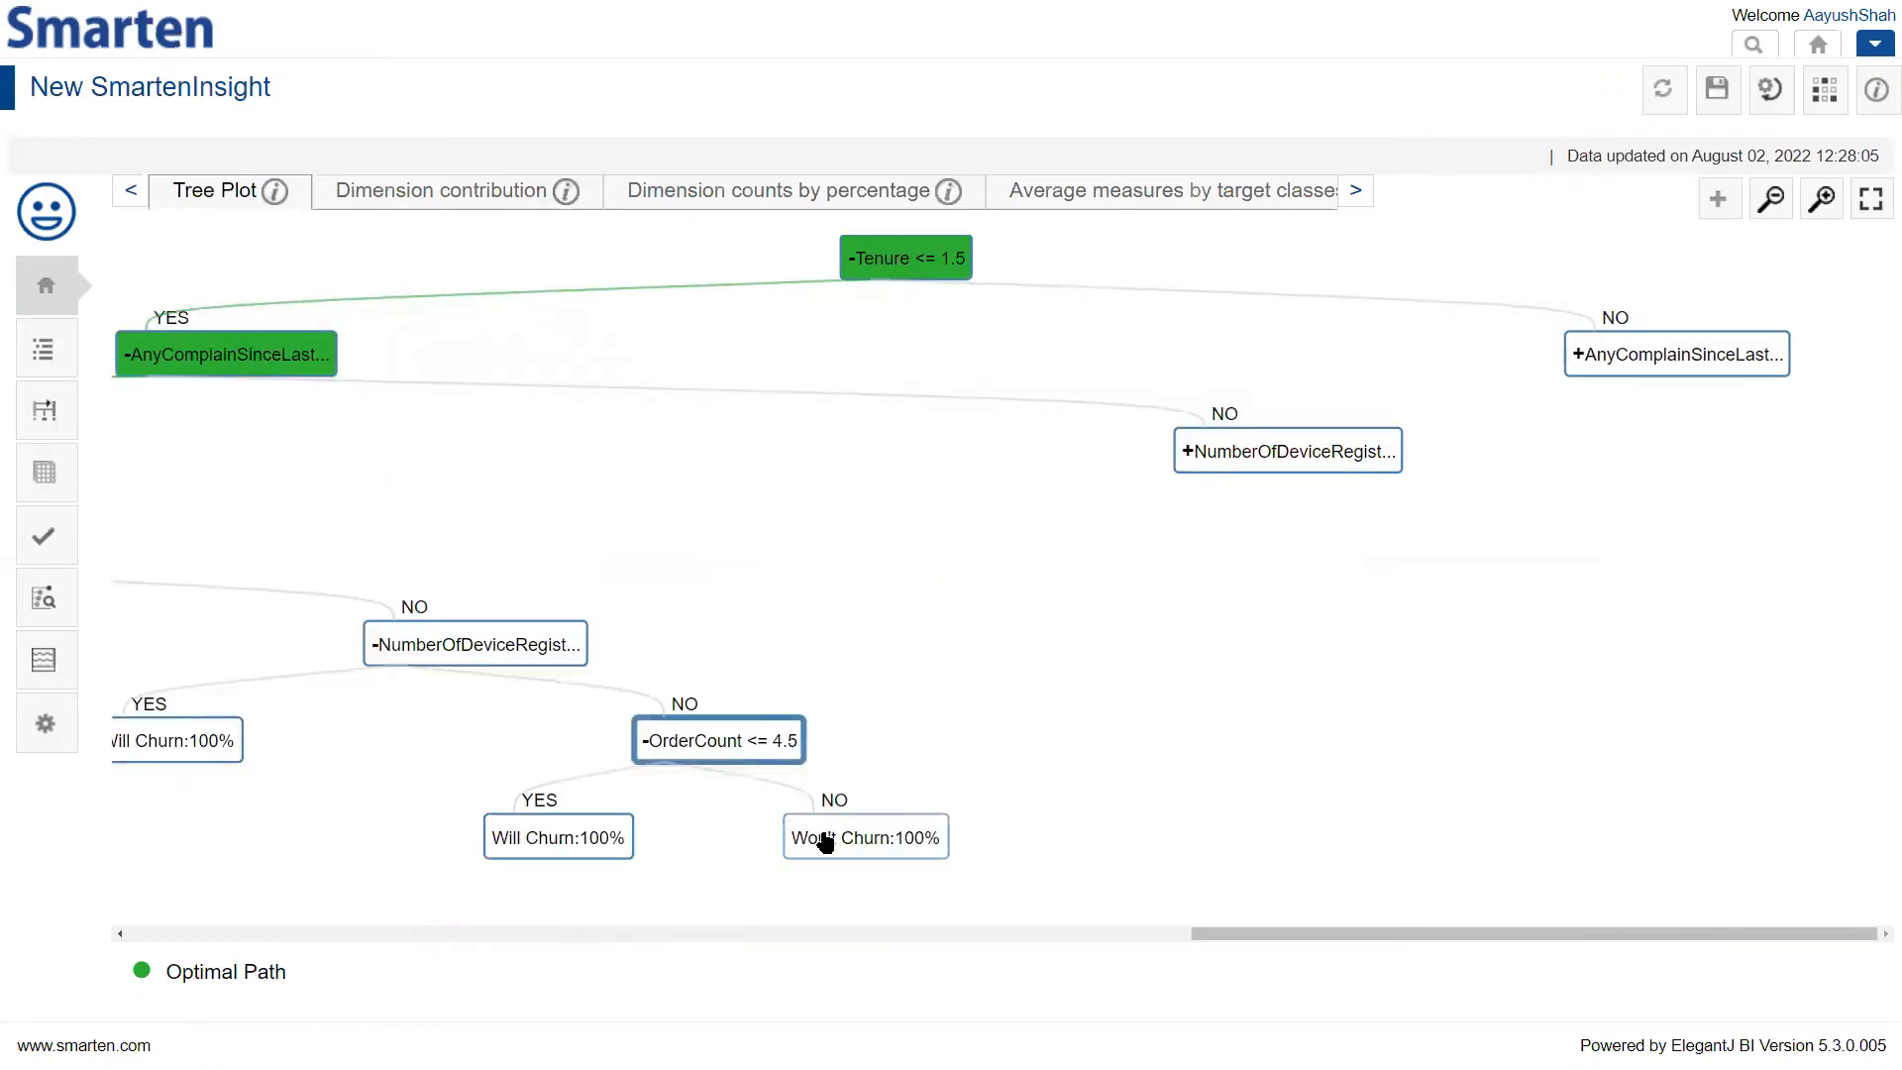
click(825, 842)
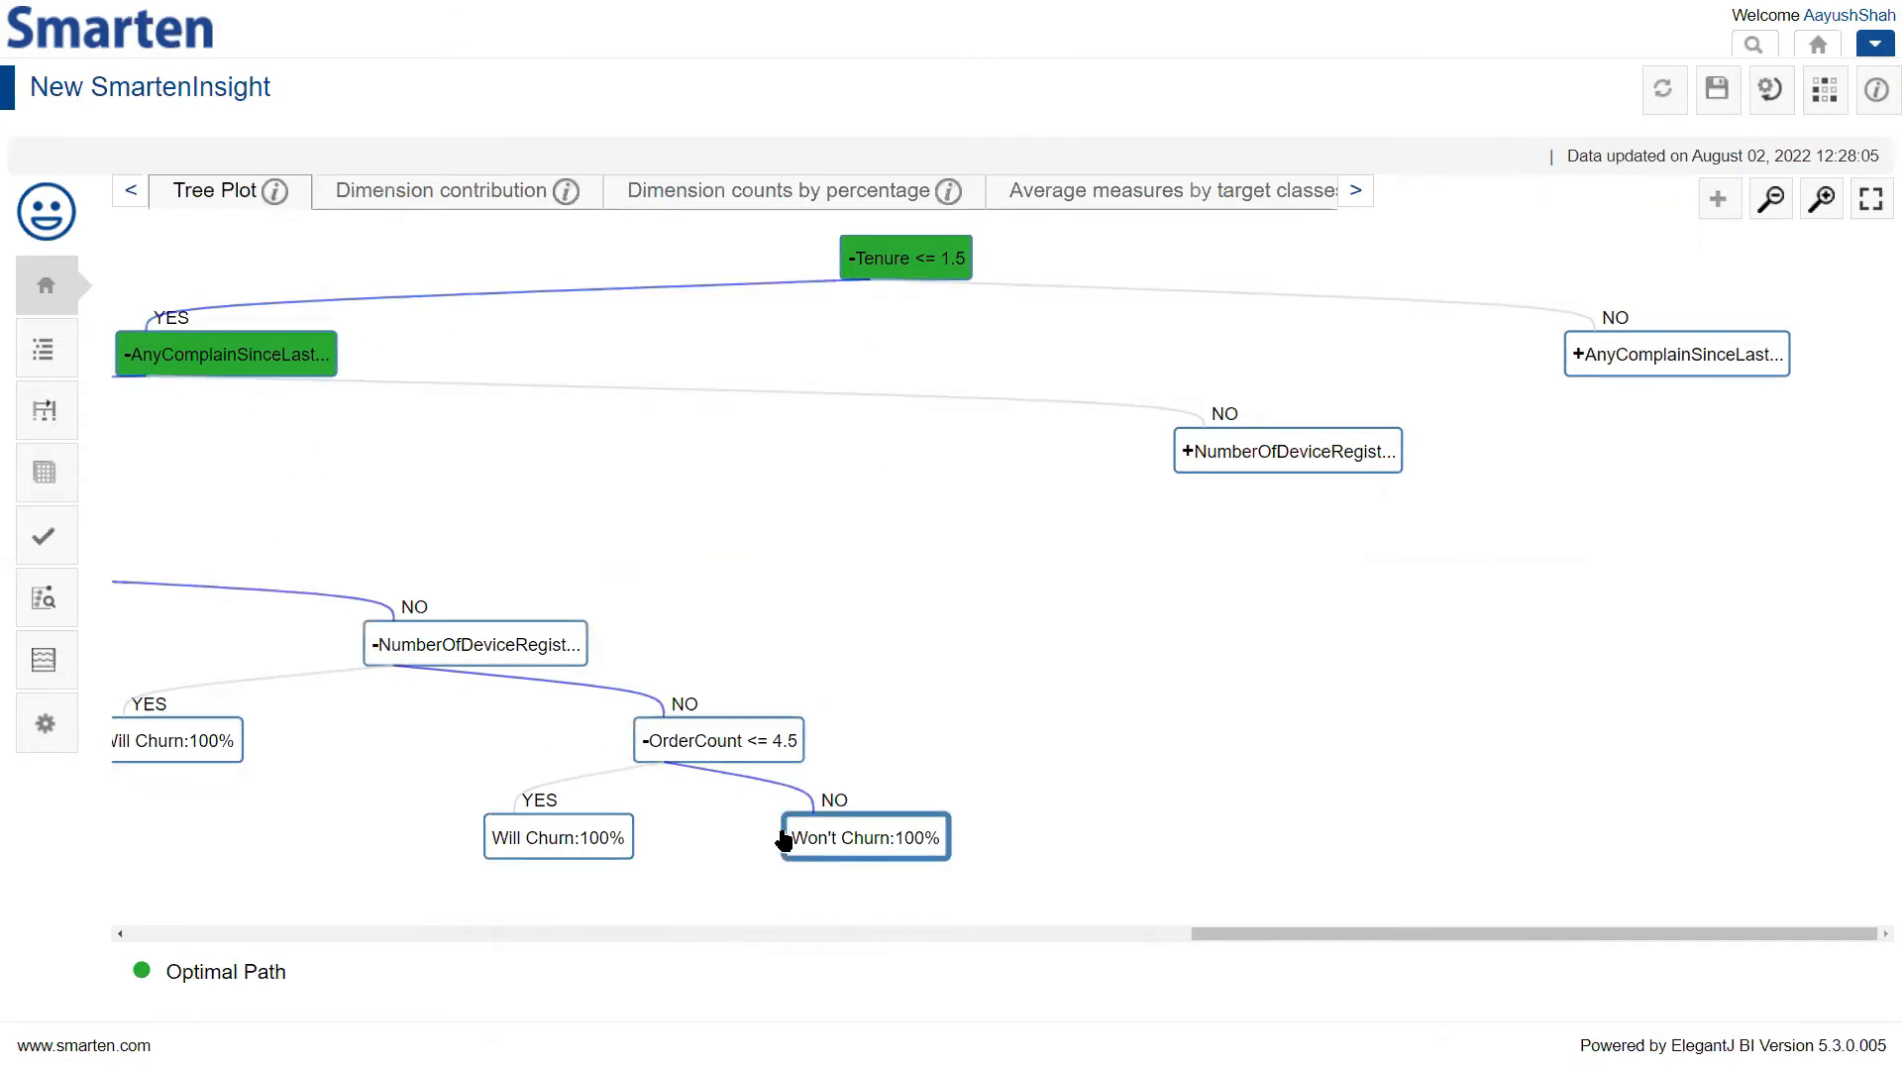
Examine how AnyComplainSinceLastMonth values contribute to each ChurnStatus class in the Dimension contribution chart
click(418, 191)
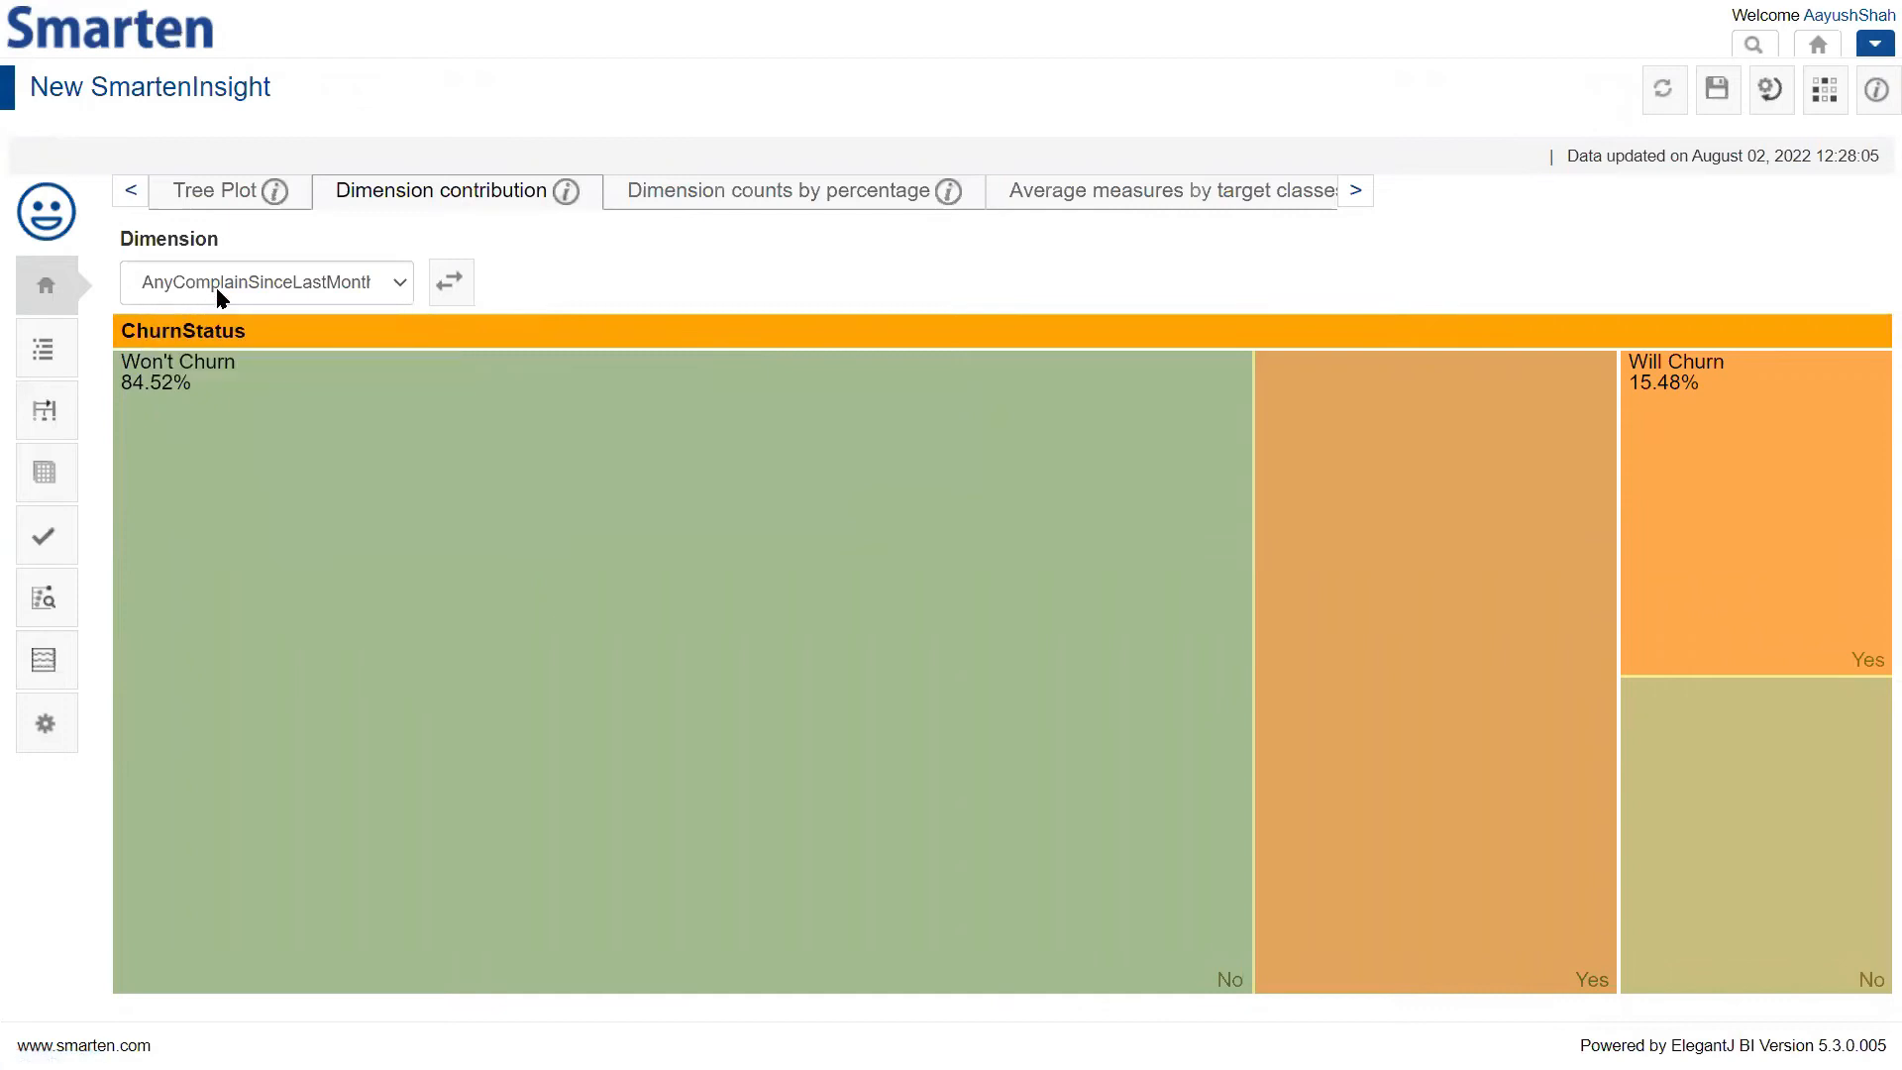
mouse_move(211, 366)
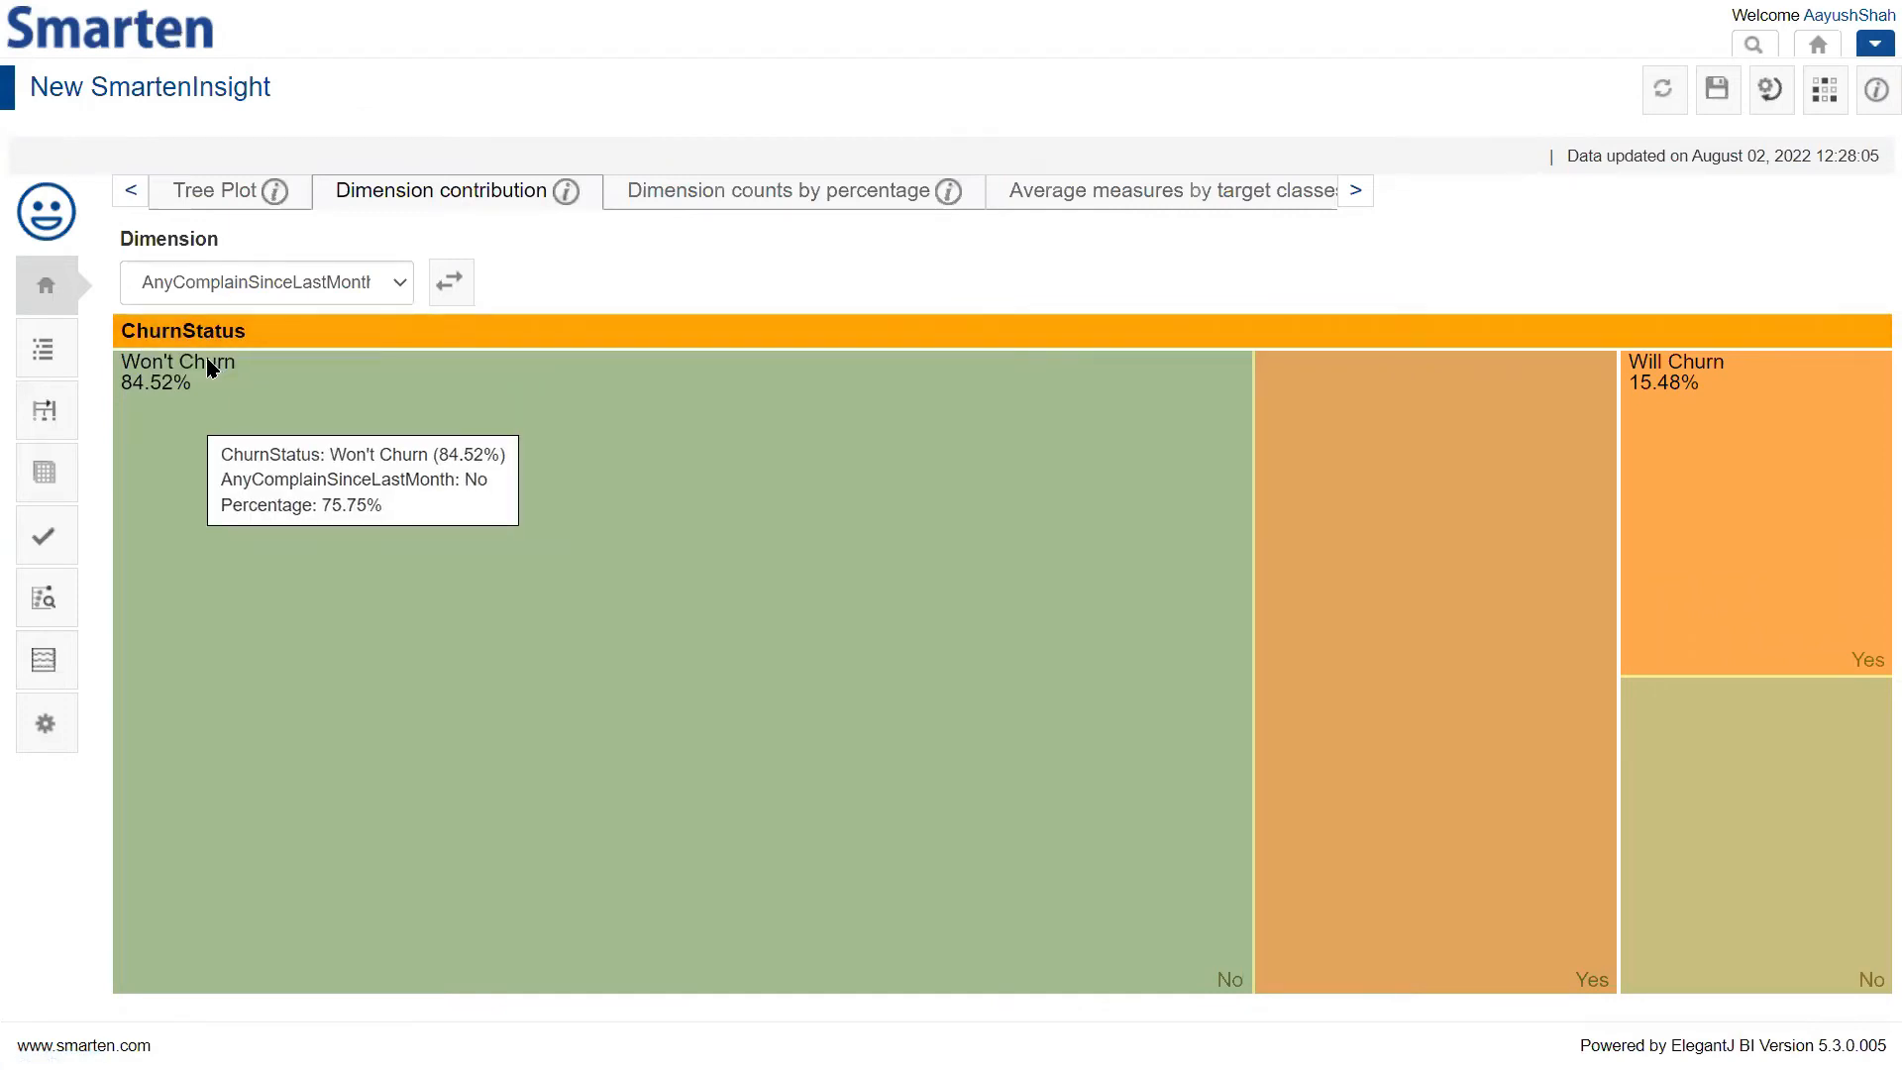
click(245, 287)
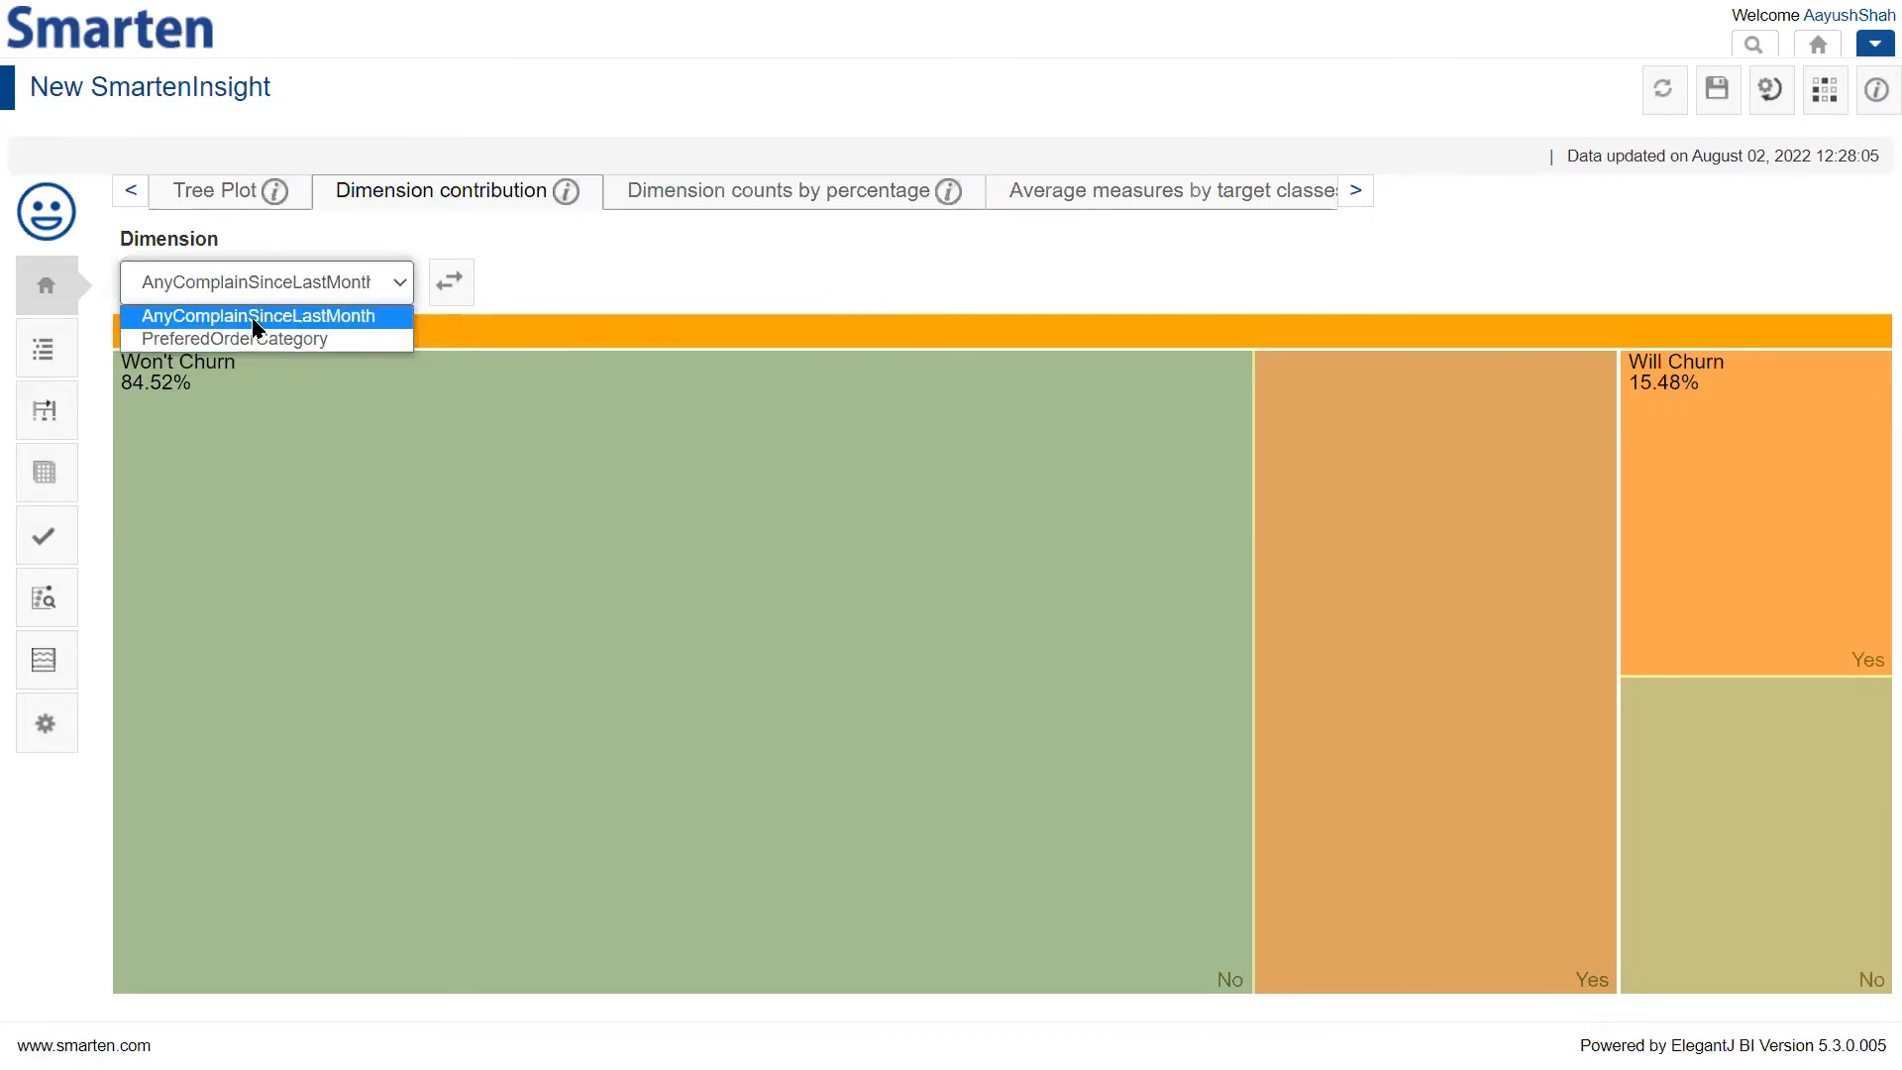
click(257, 319)
mouse_move(293, 436)
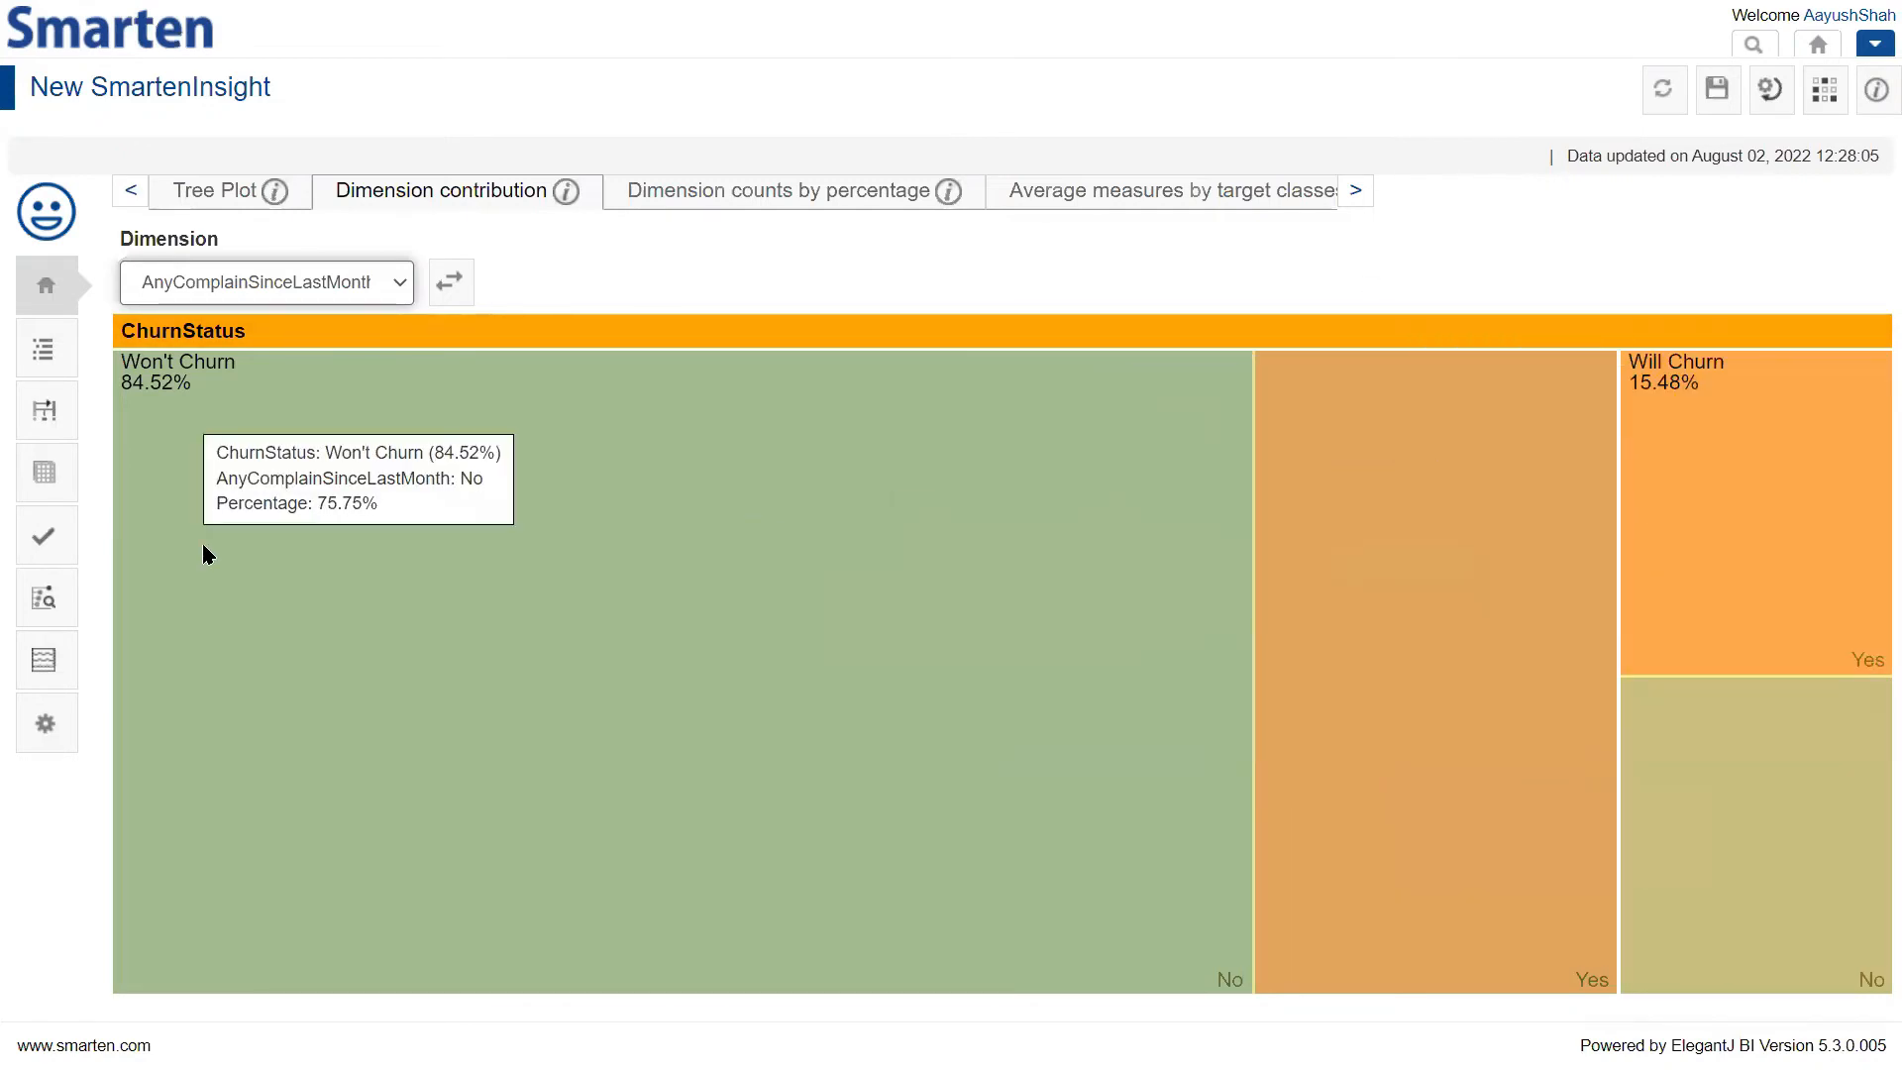
Switch the Dimension contribution chart to PreferedOrderCategory and examine its breakdown by ChurnStatus
click(264, 285)
click(270, 337)
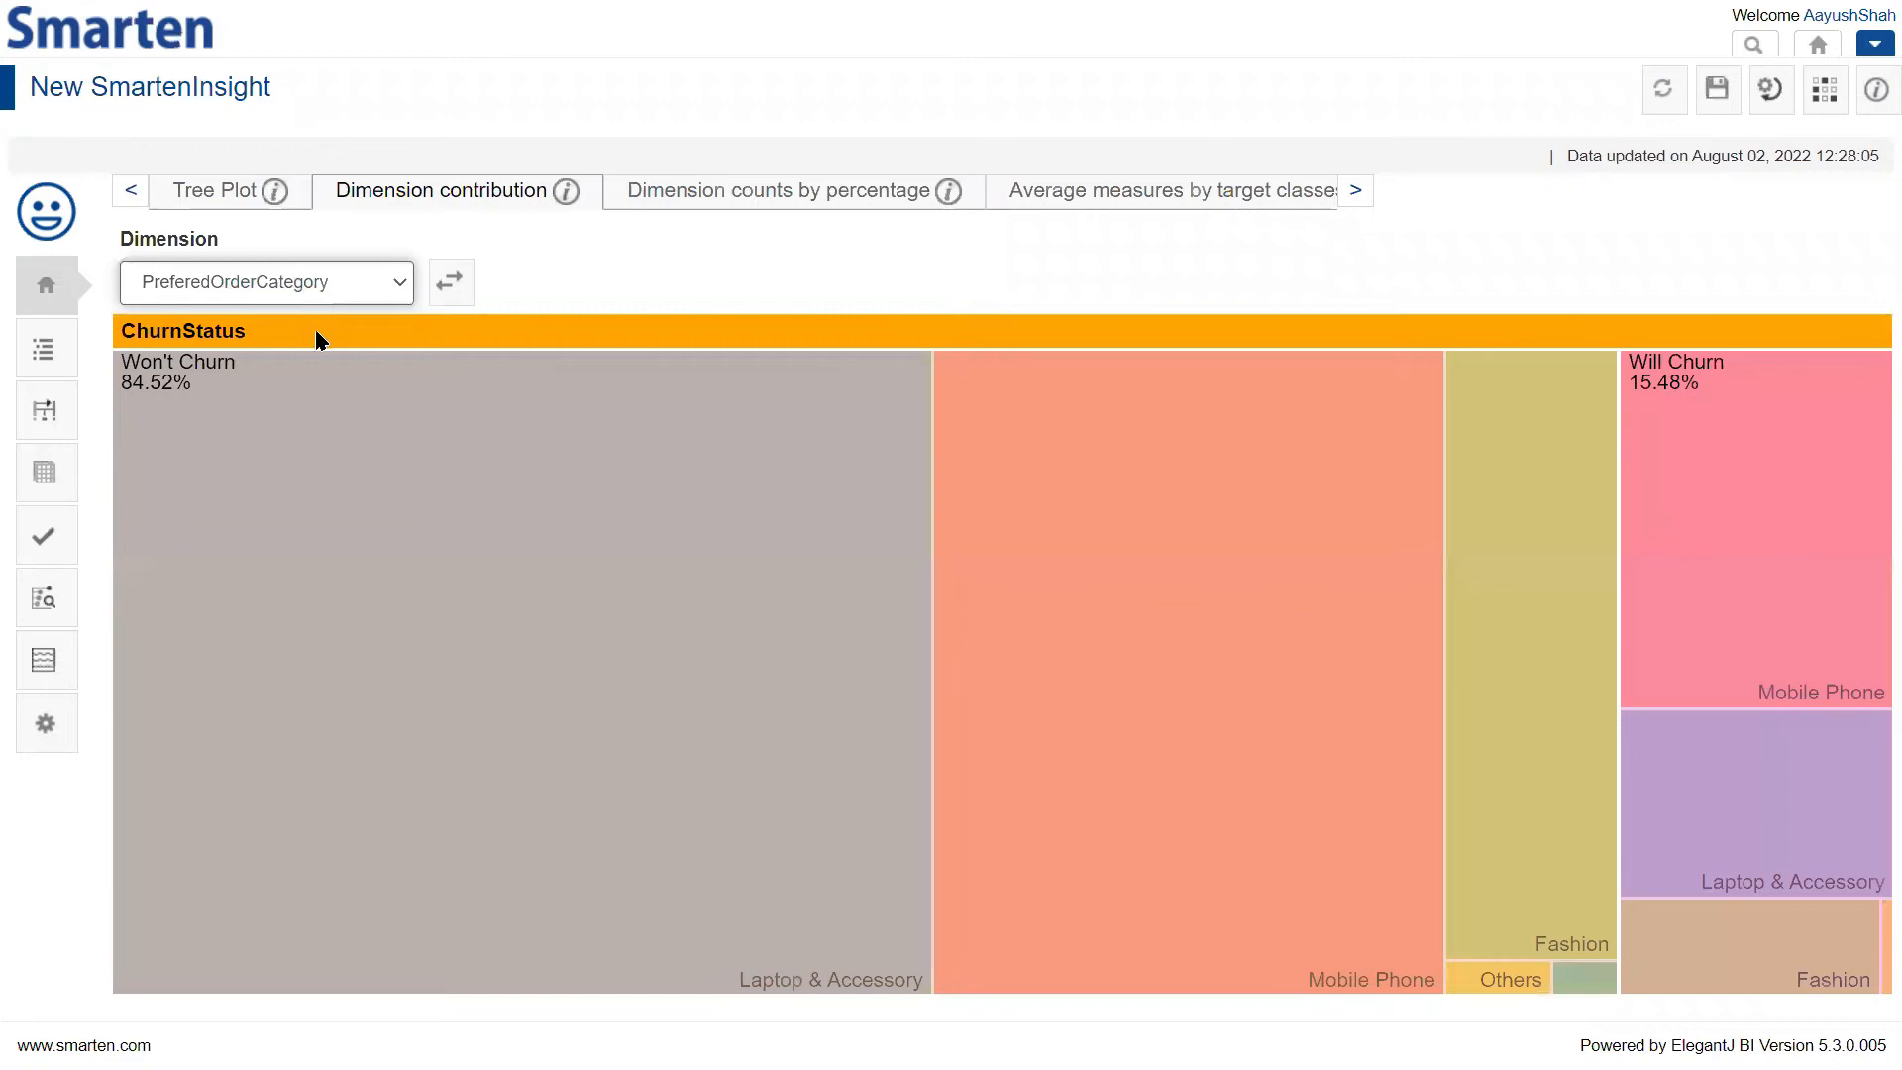
mouse_move(270, 361)
View the Dimension counts by percentage chart and the Average measures by target classes chart
click(782, 203)
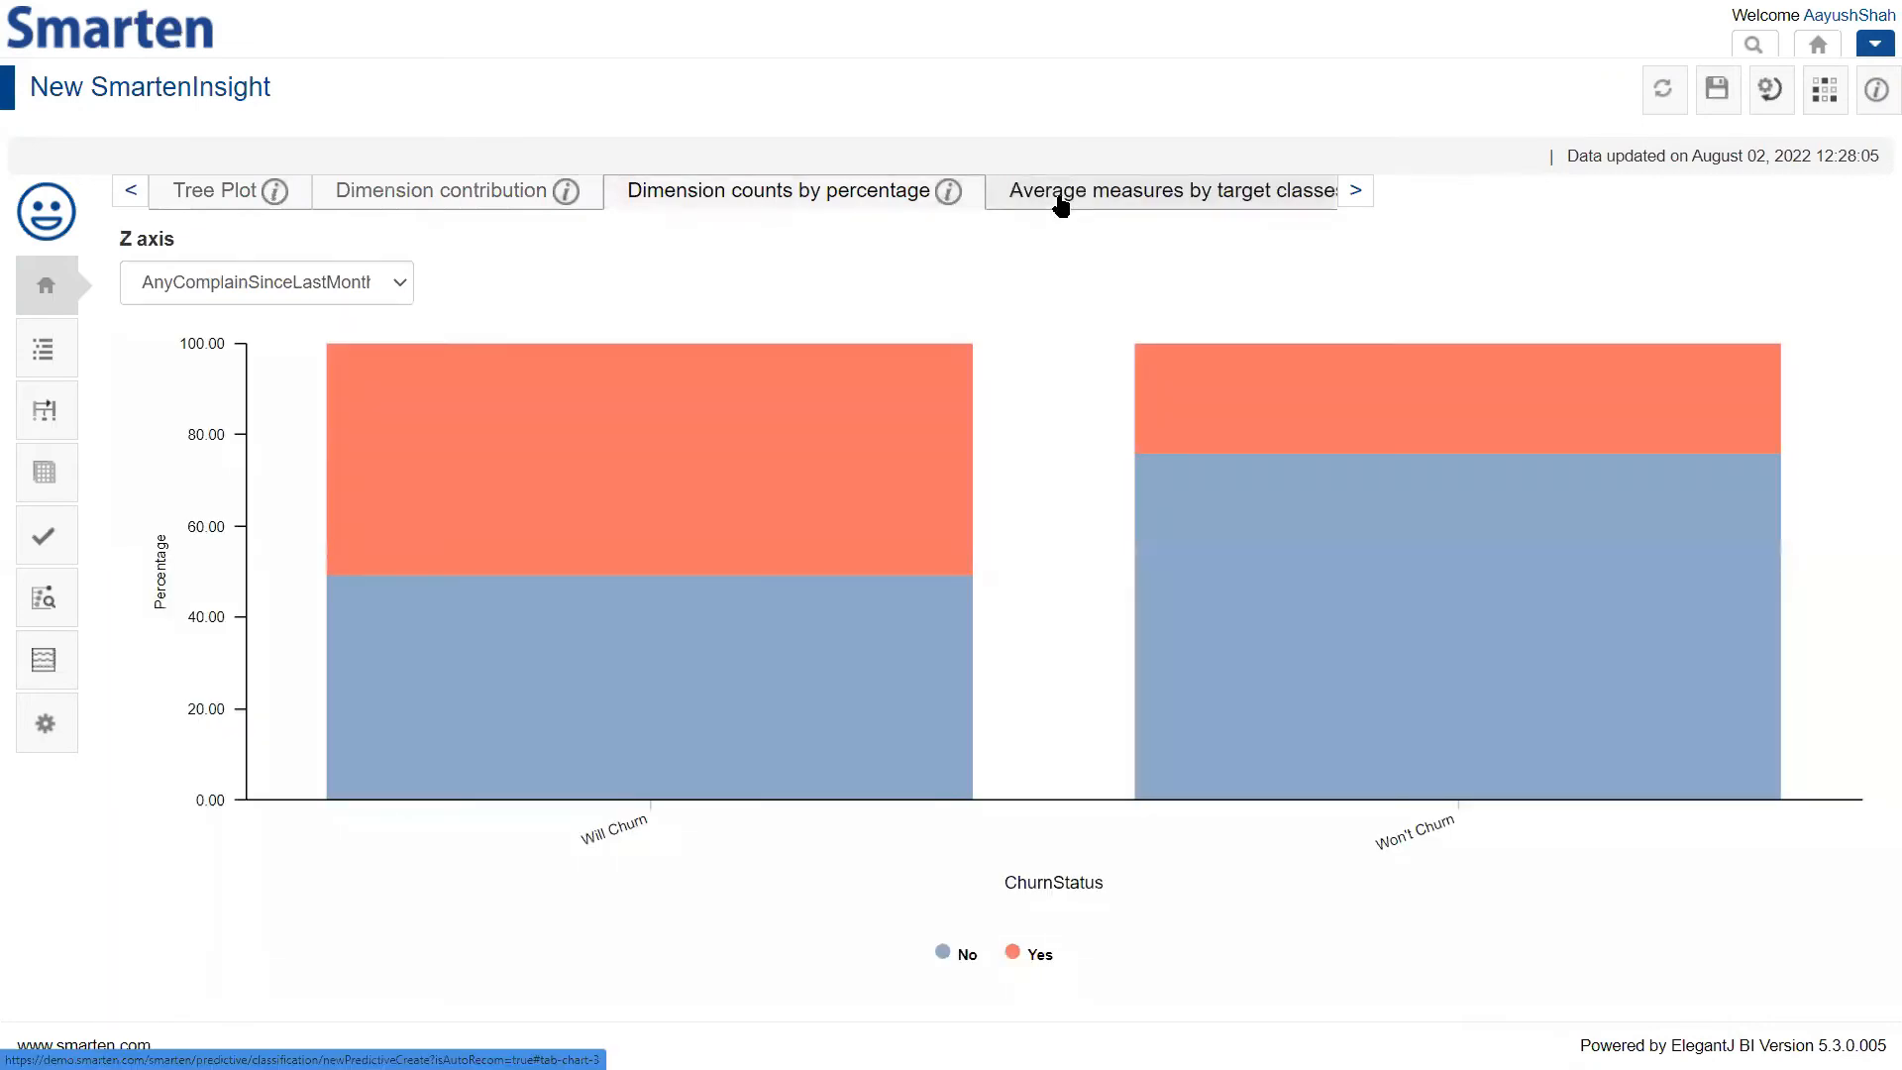
click(1060, 205)
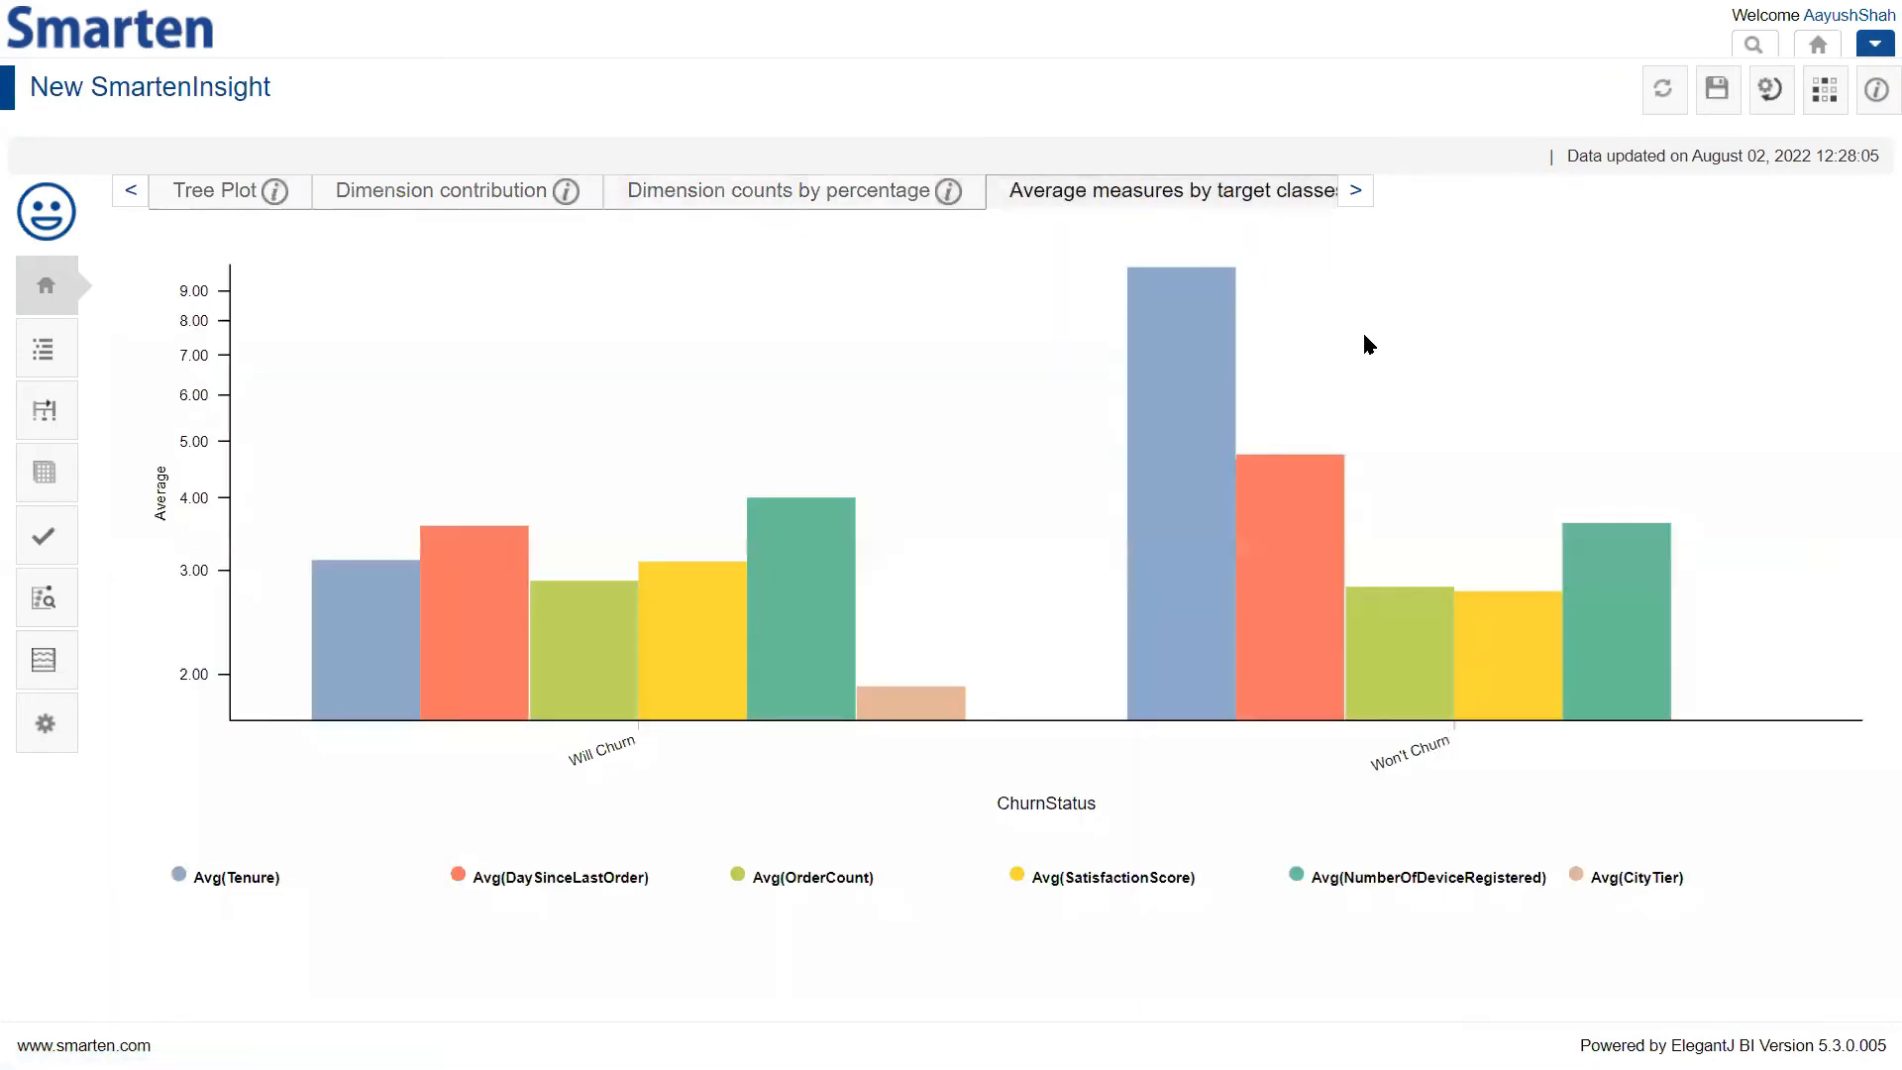
Open the model's Interpretation and examine the Influencer's Importance chart and the significant predictors of ChurnStatus
click(60, 366)
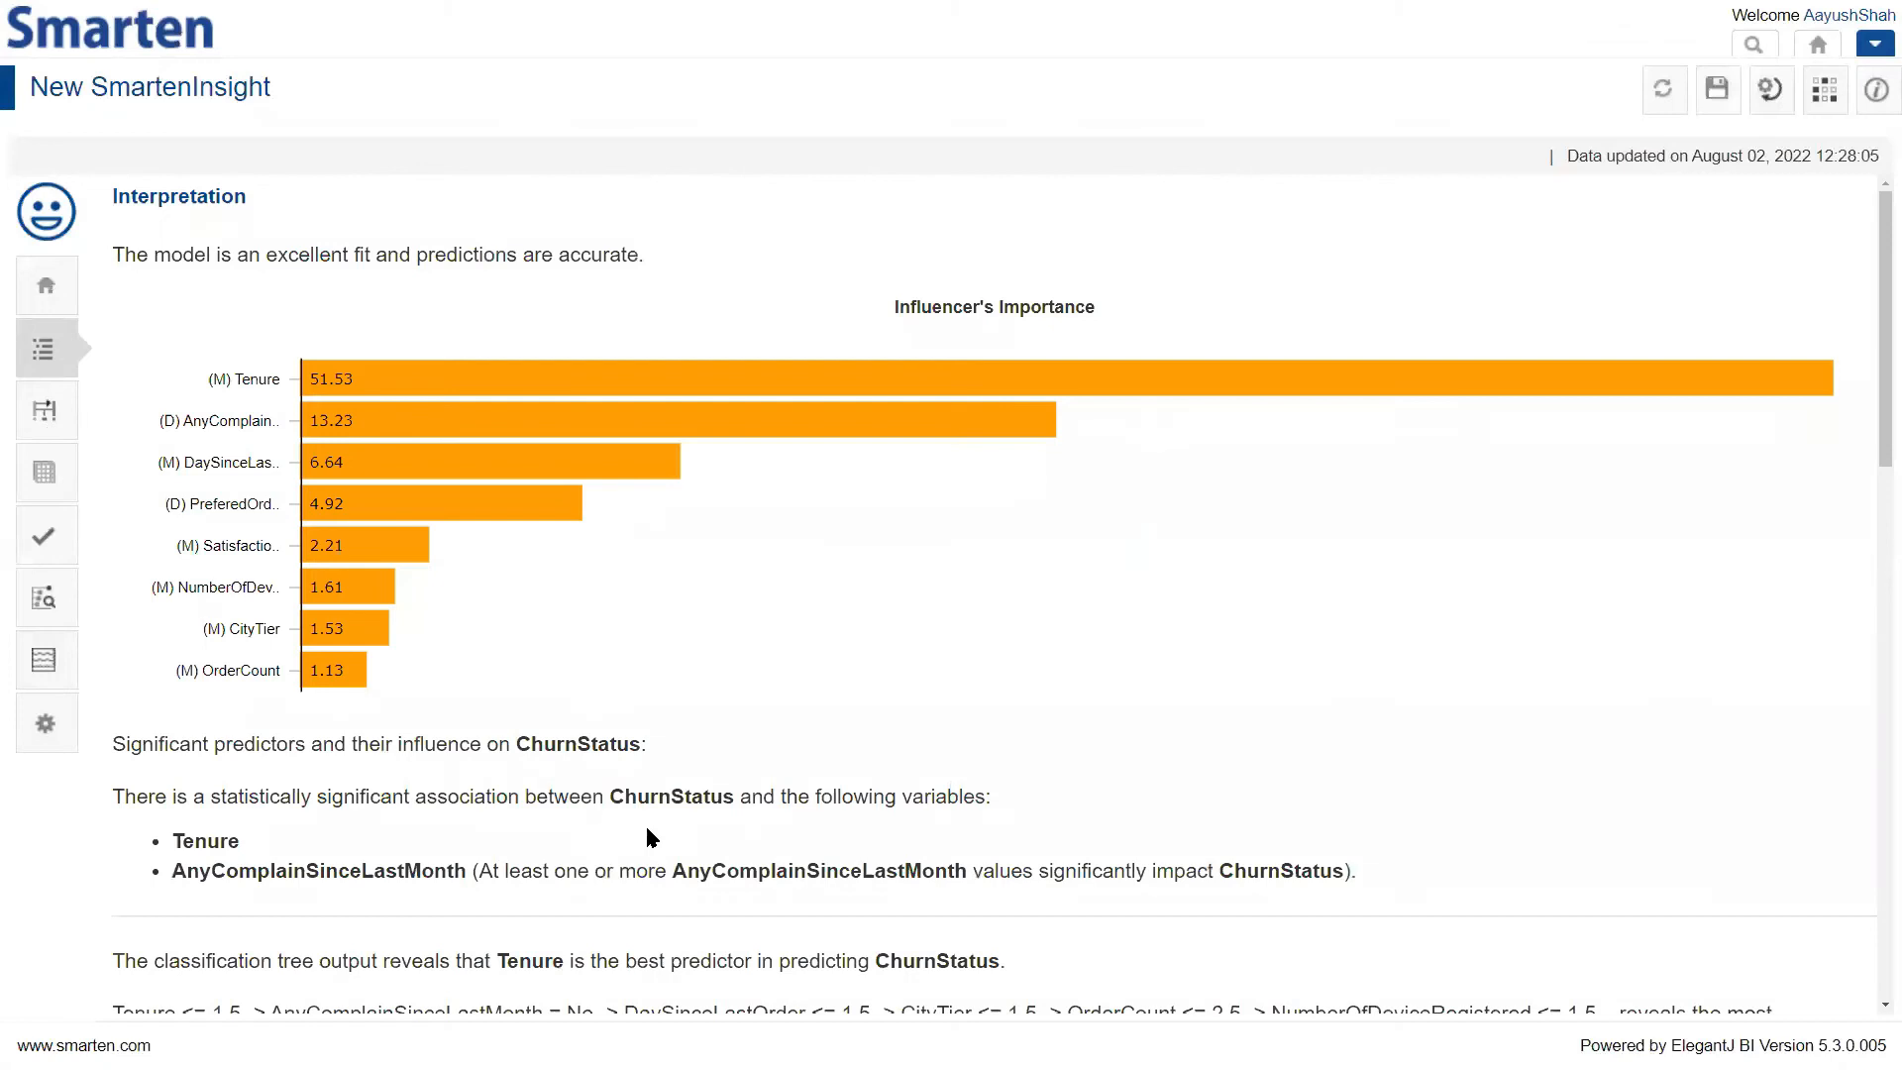
key(ctrl+plus)
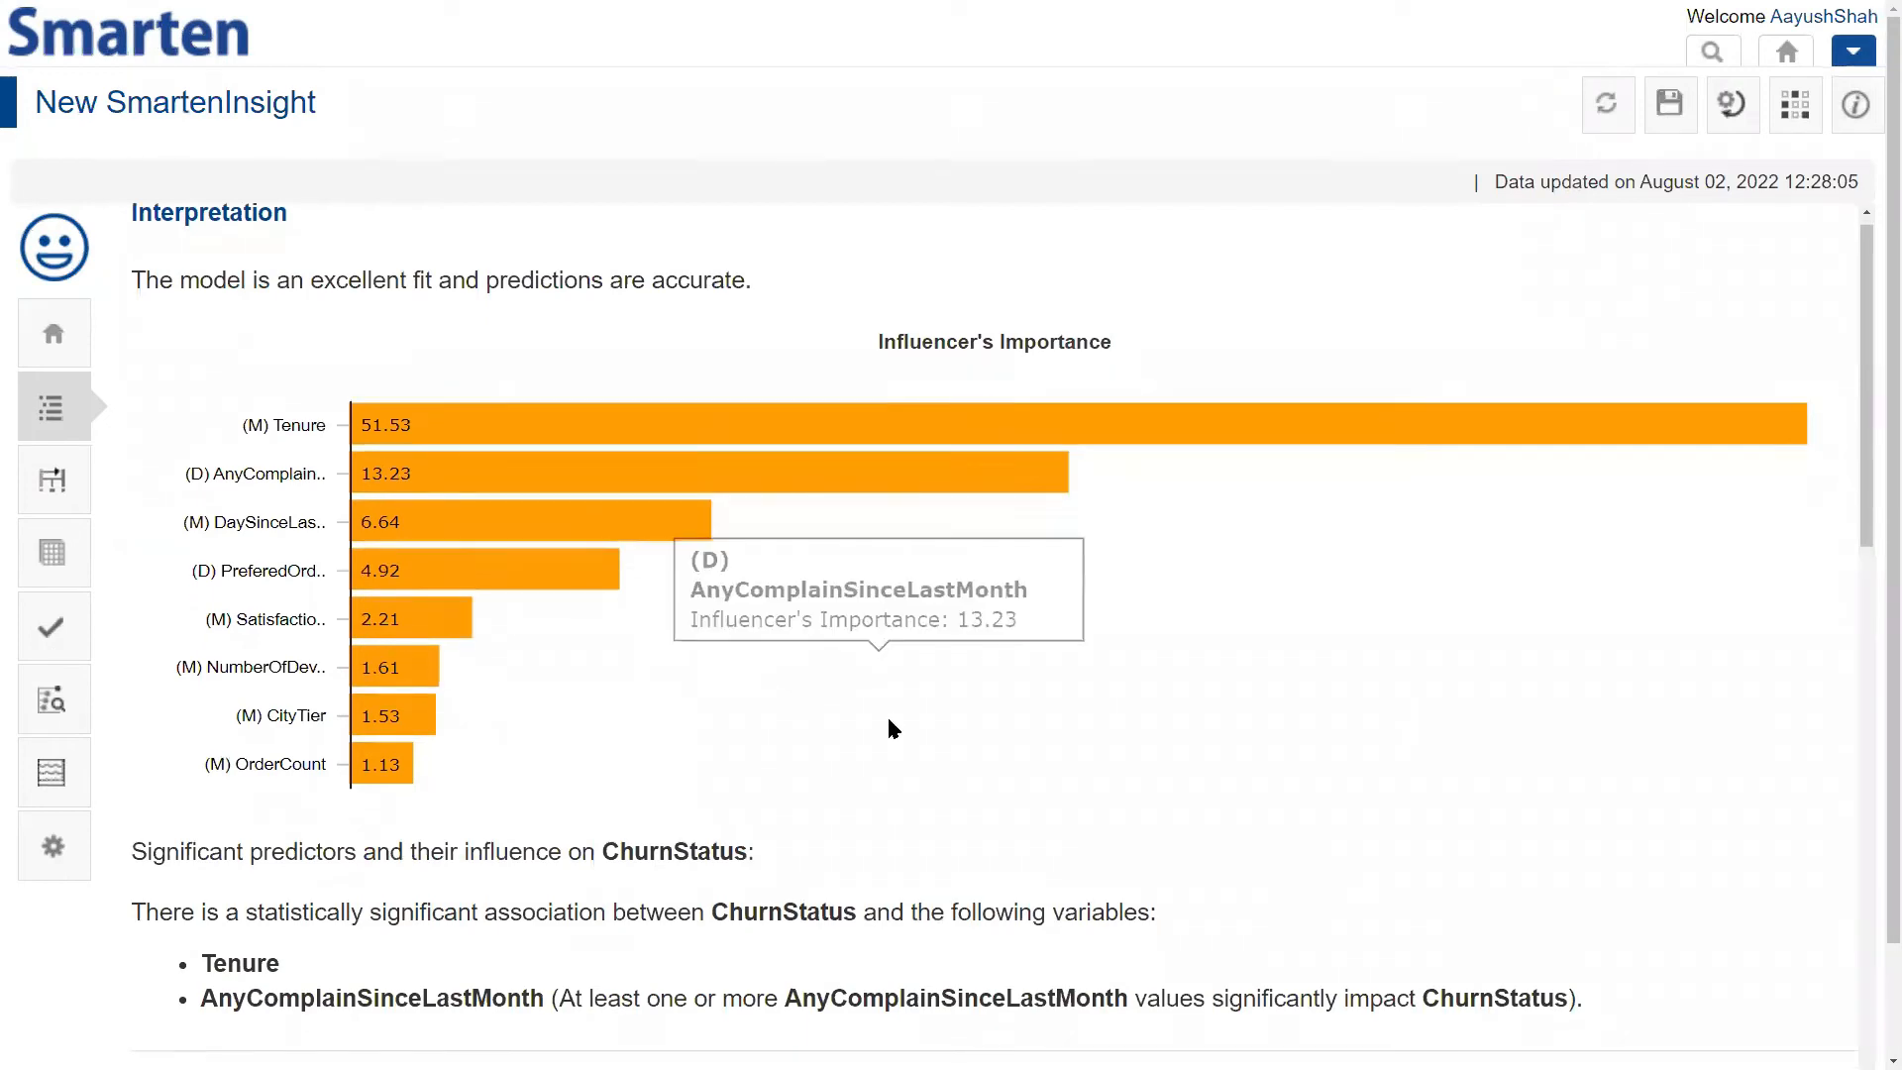
scroll(887, 723, down, 3)
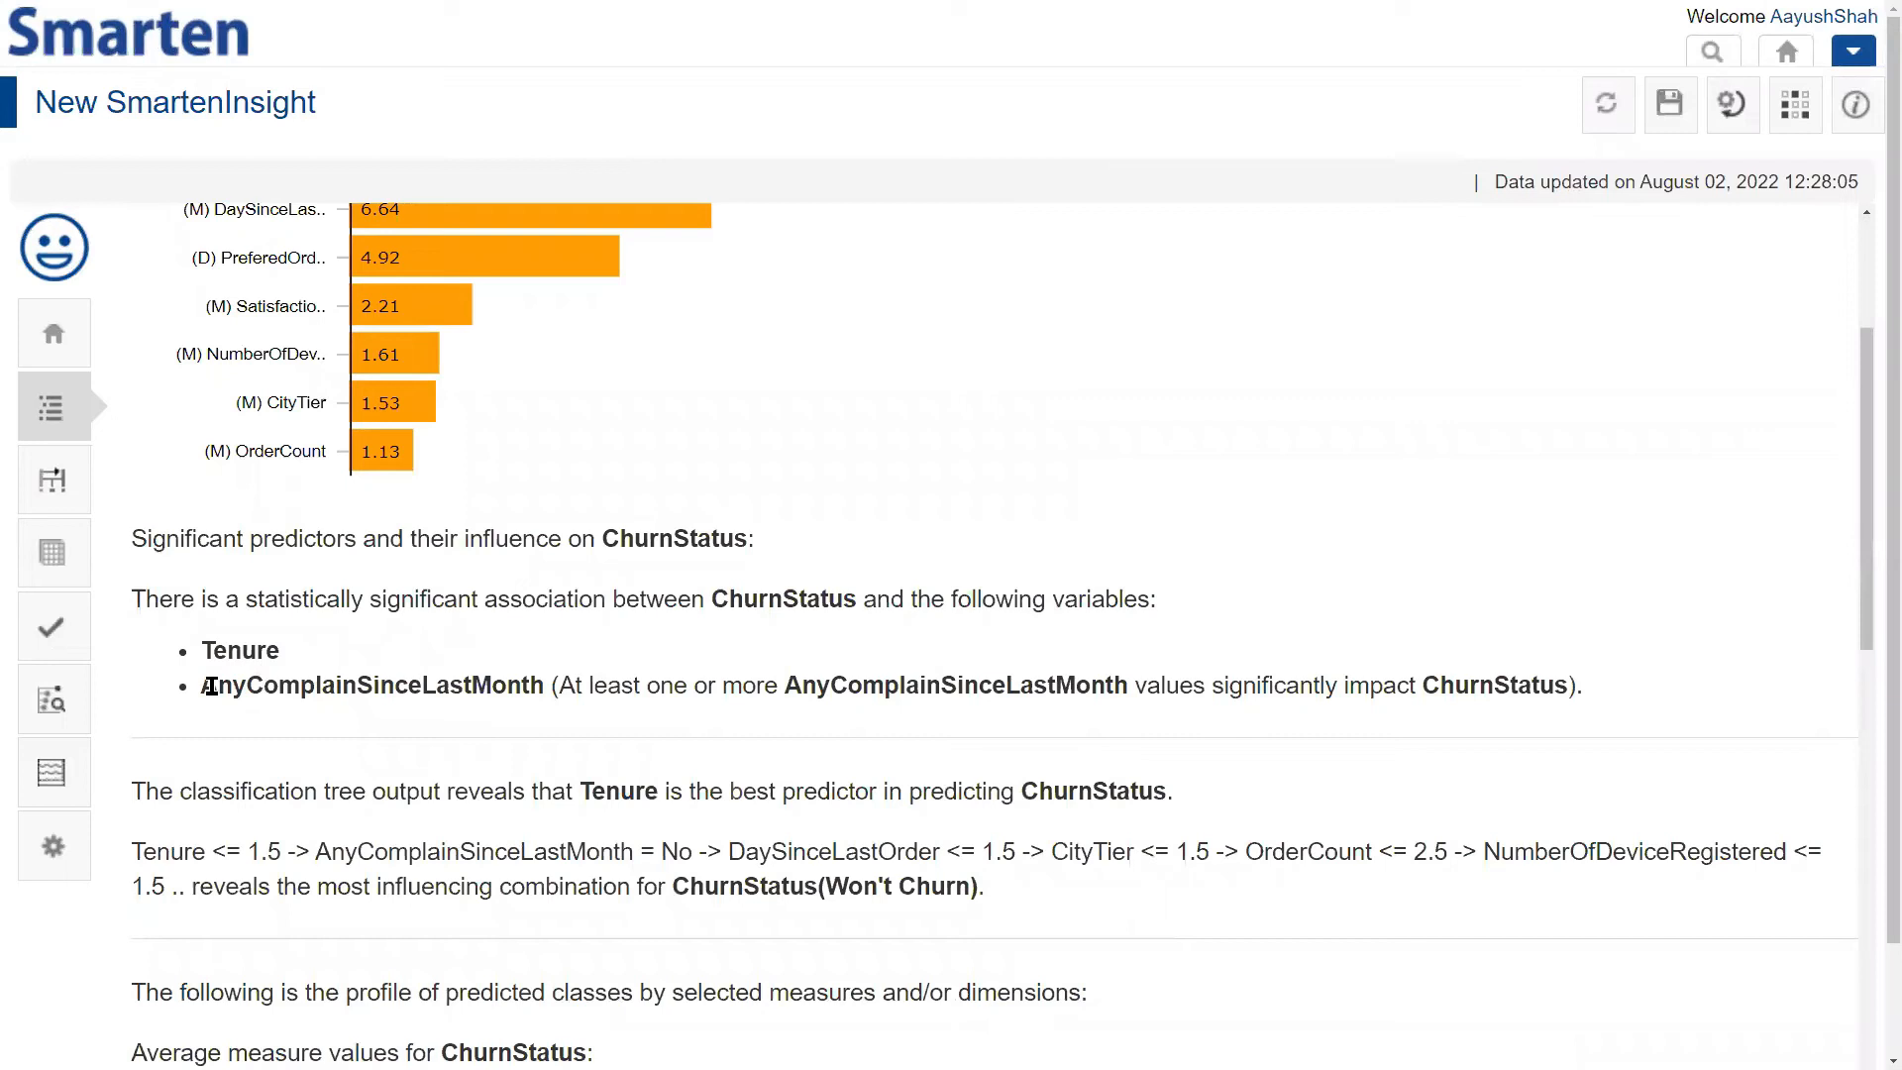
scroll(286, 682, up, 2)
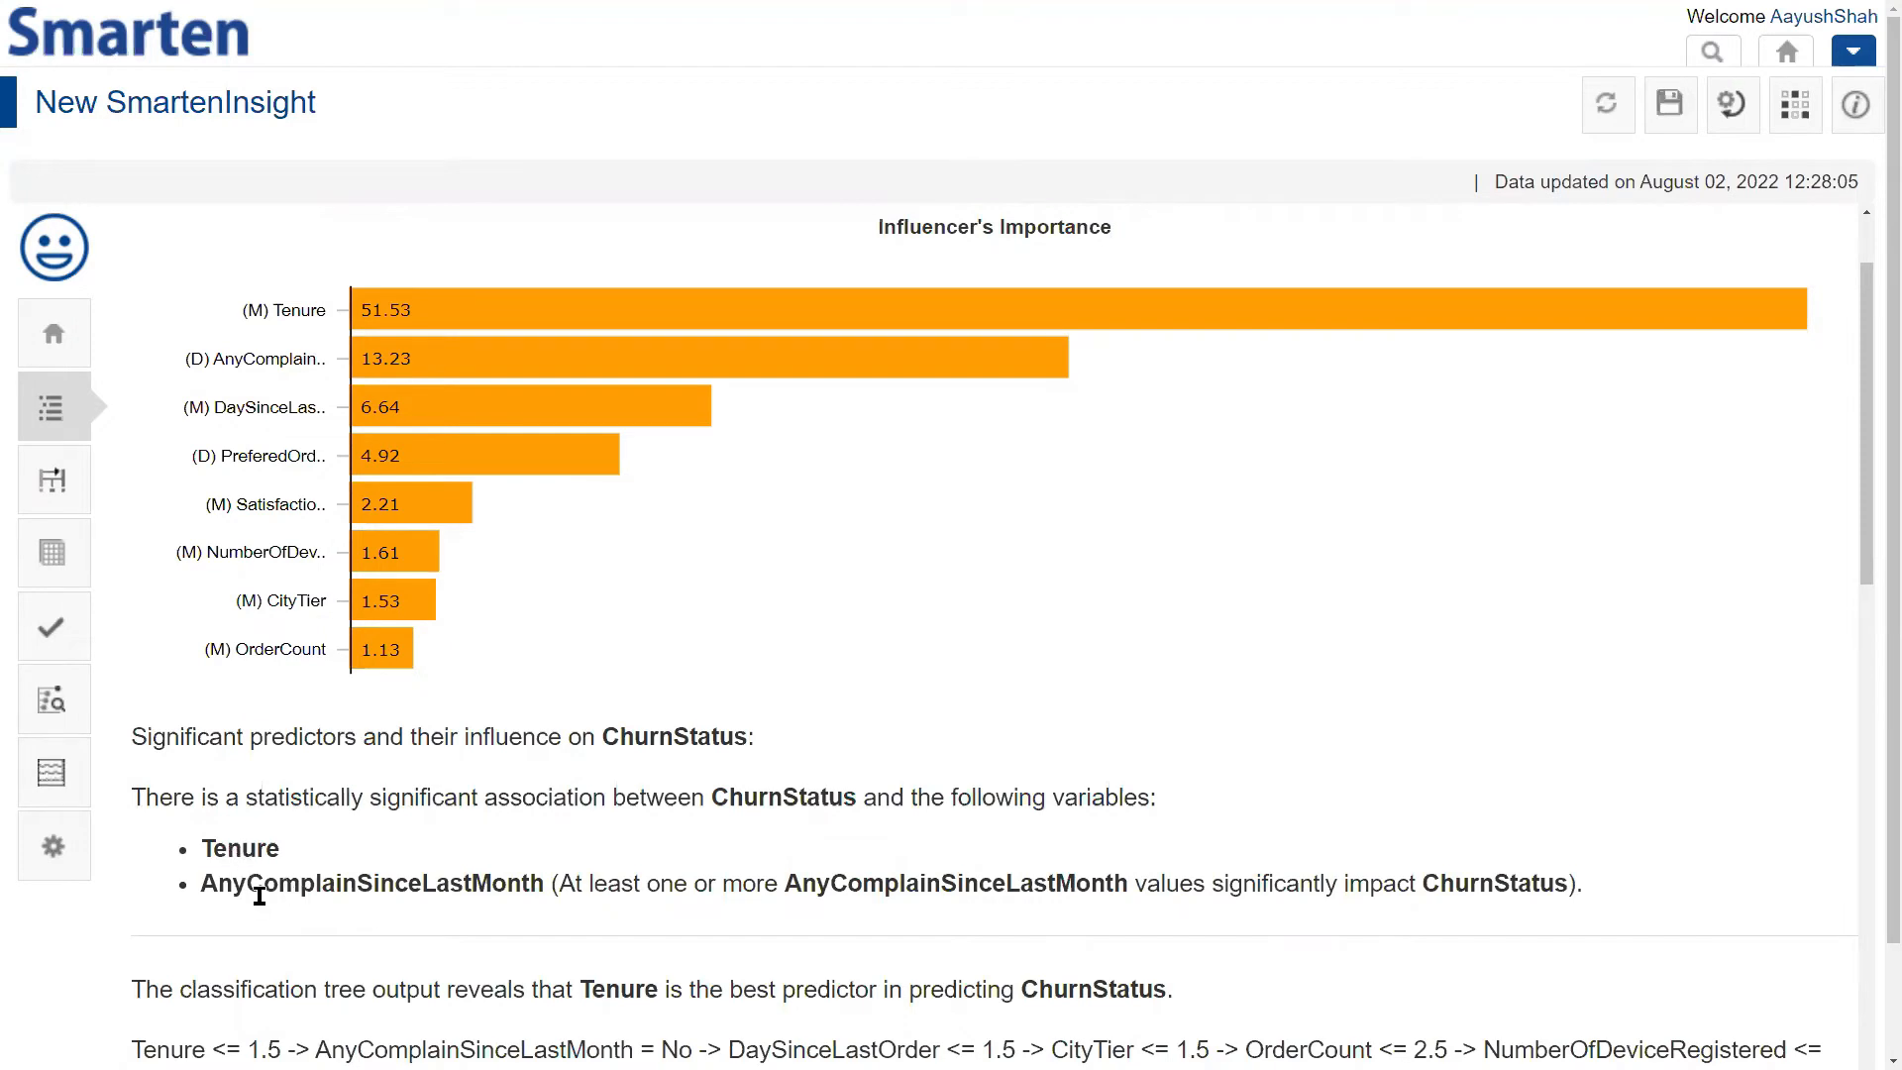
Compare the average Tenure of the Will Churn and Won't Churn classes, highlighting each value in the average measures table
scroll(260, 897, down, 6)
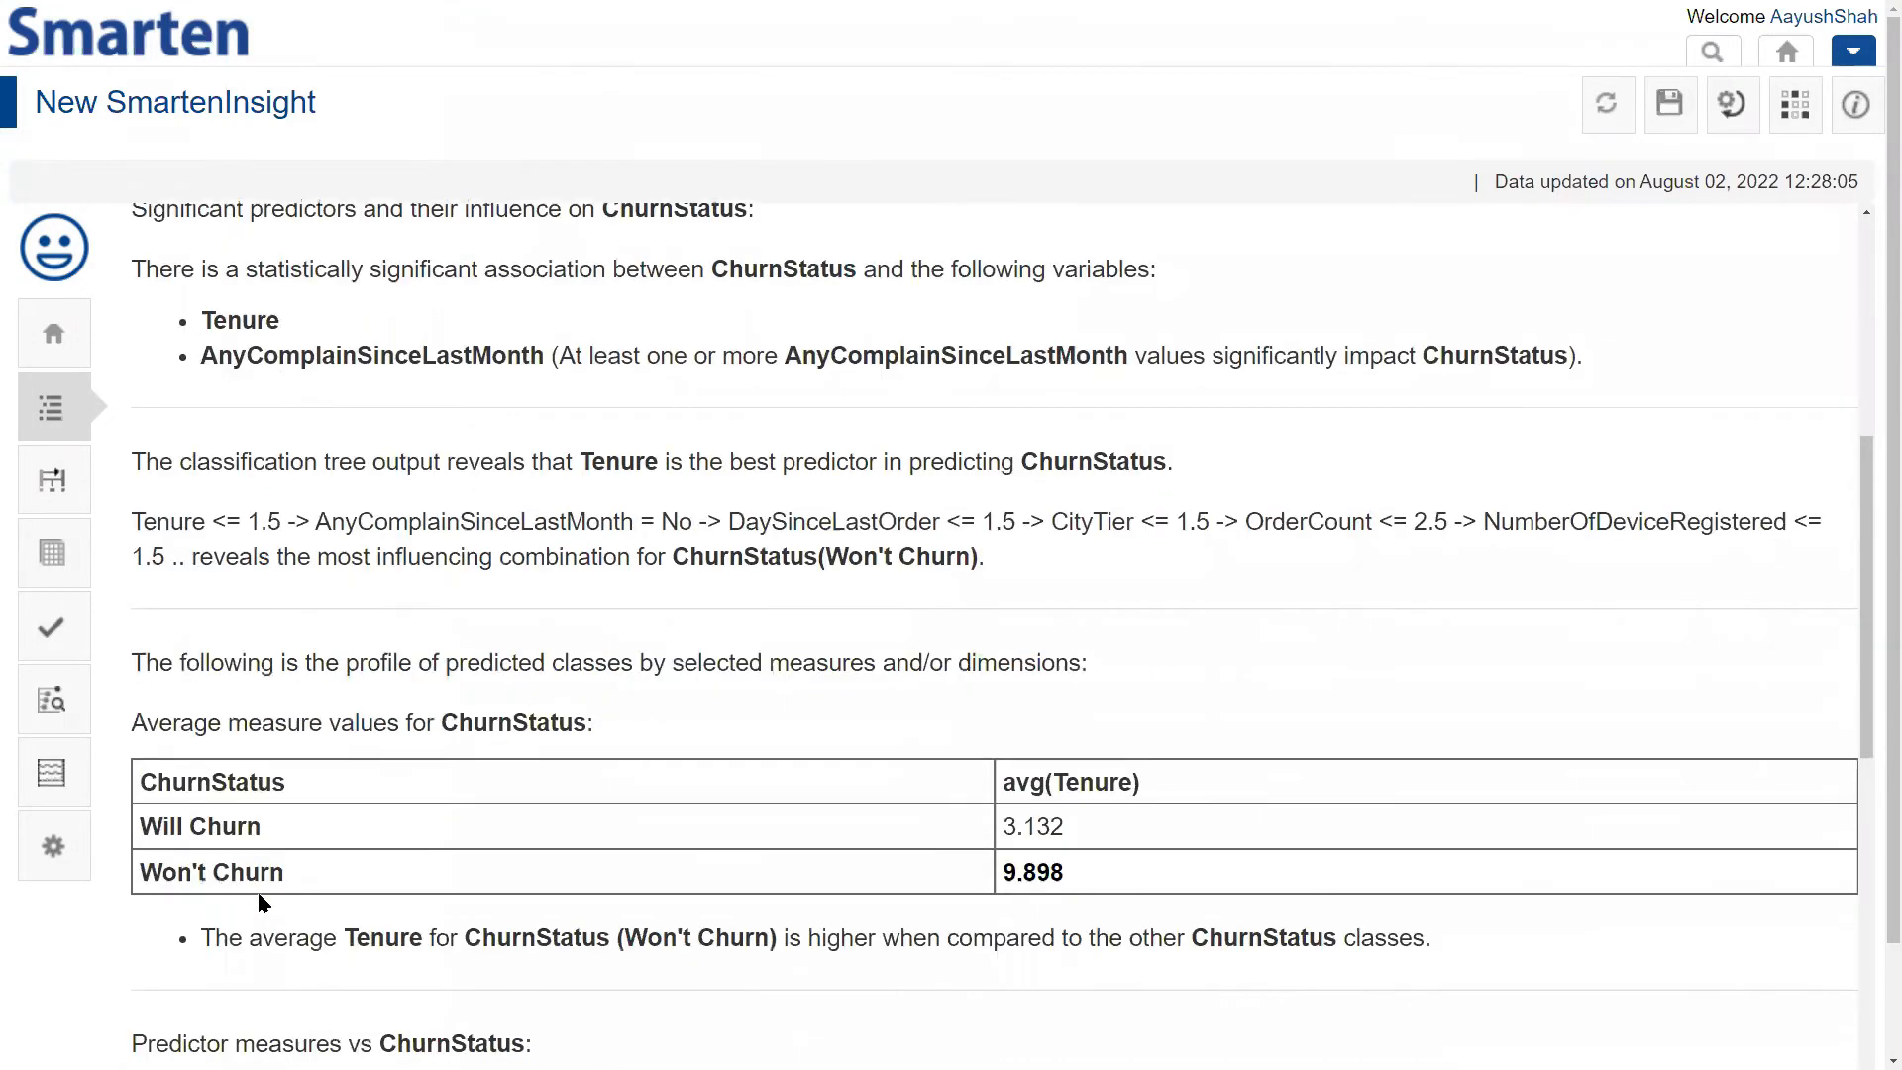
scroll(259, 896, down, 3)
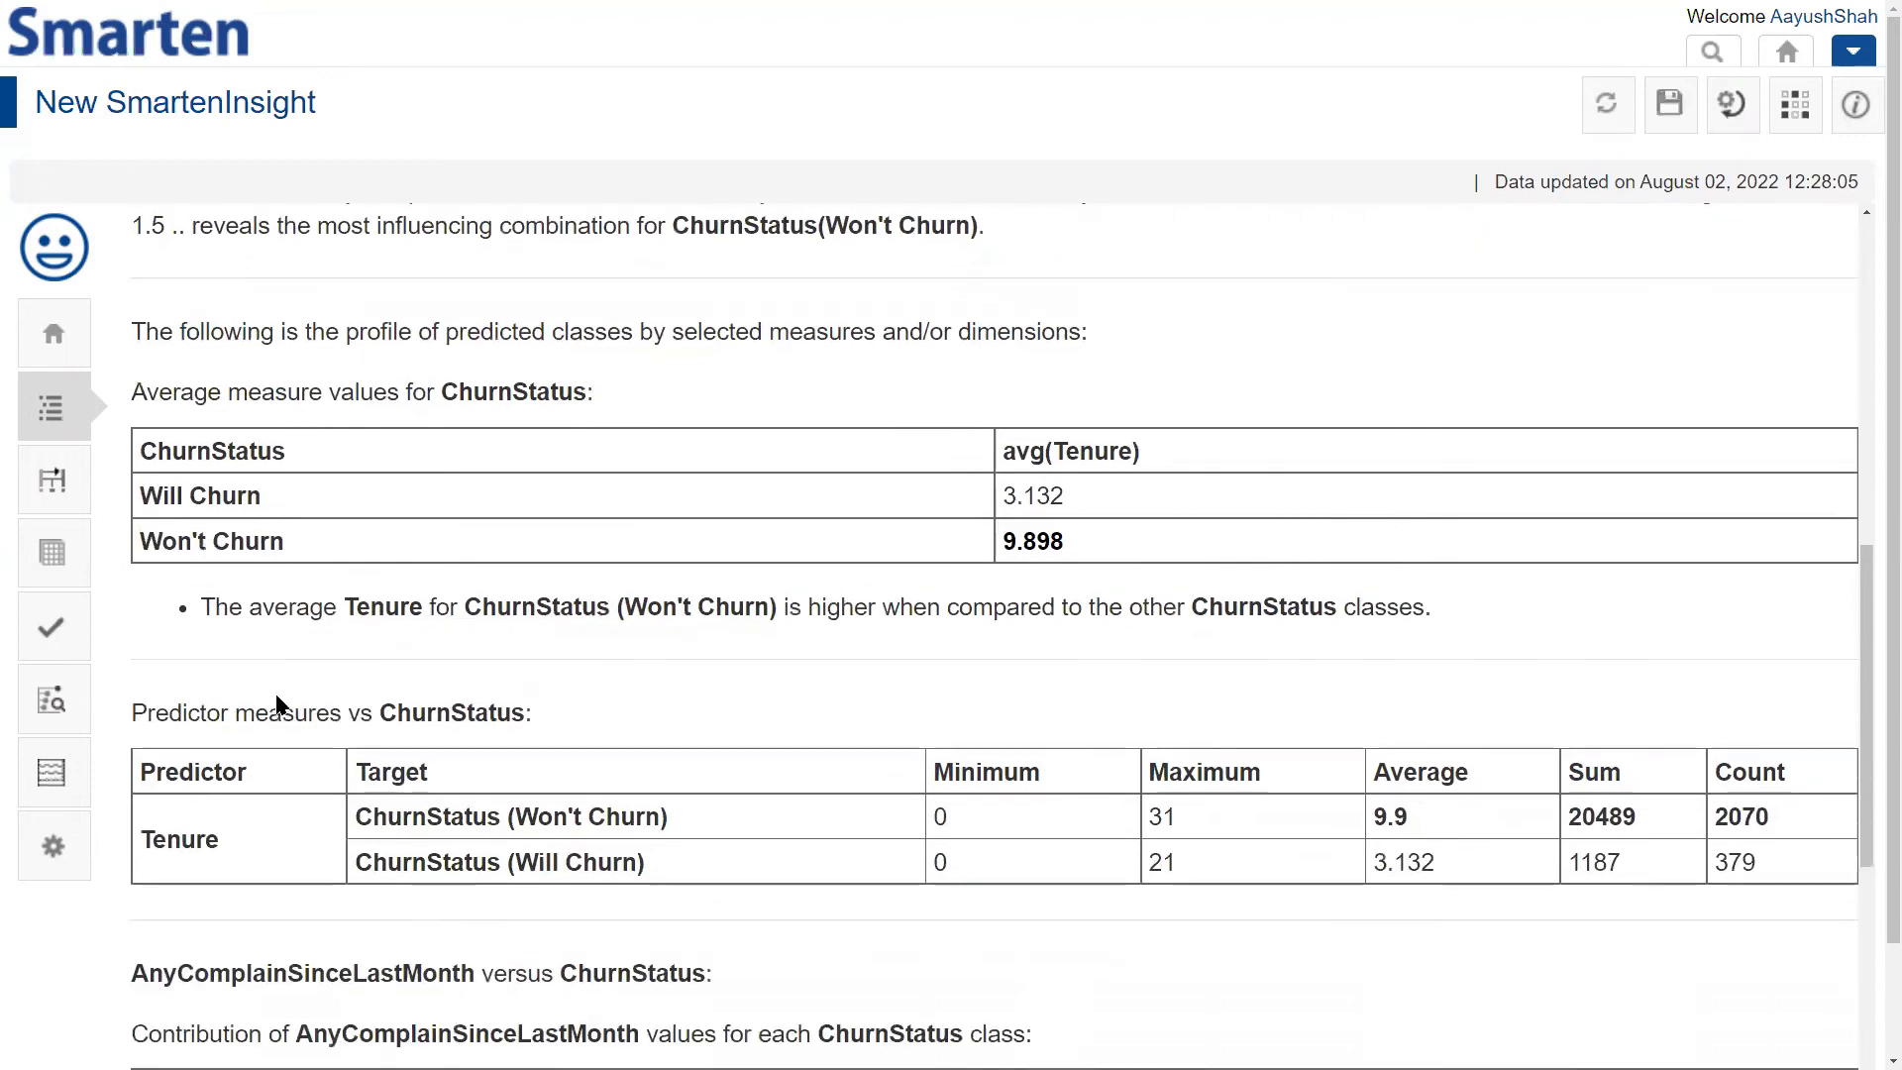
scroll(284, 408, up, 1)
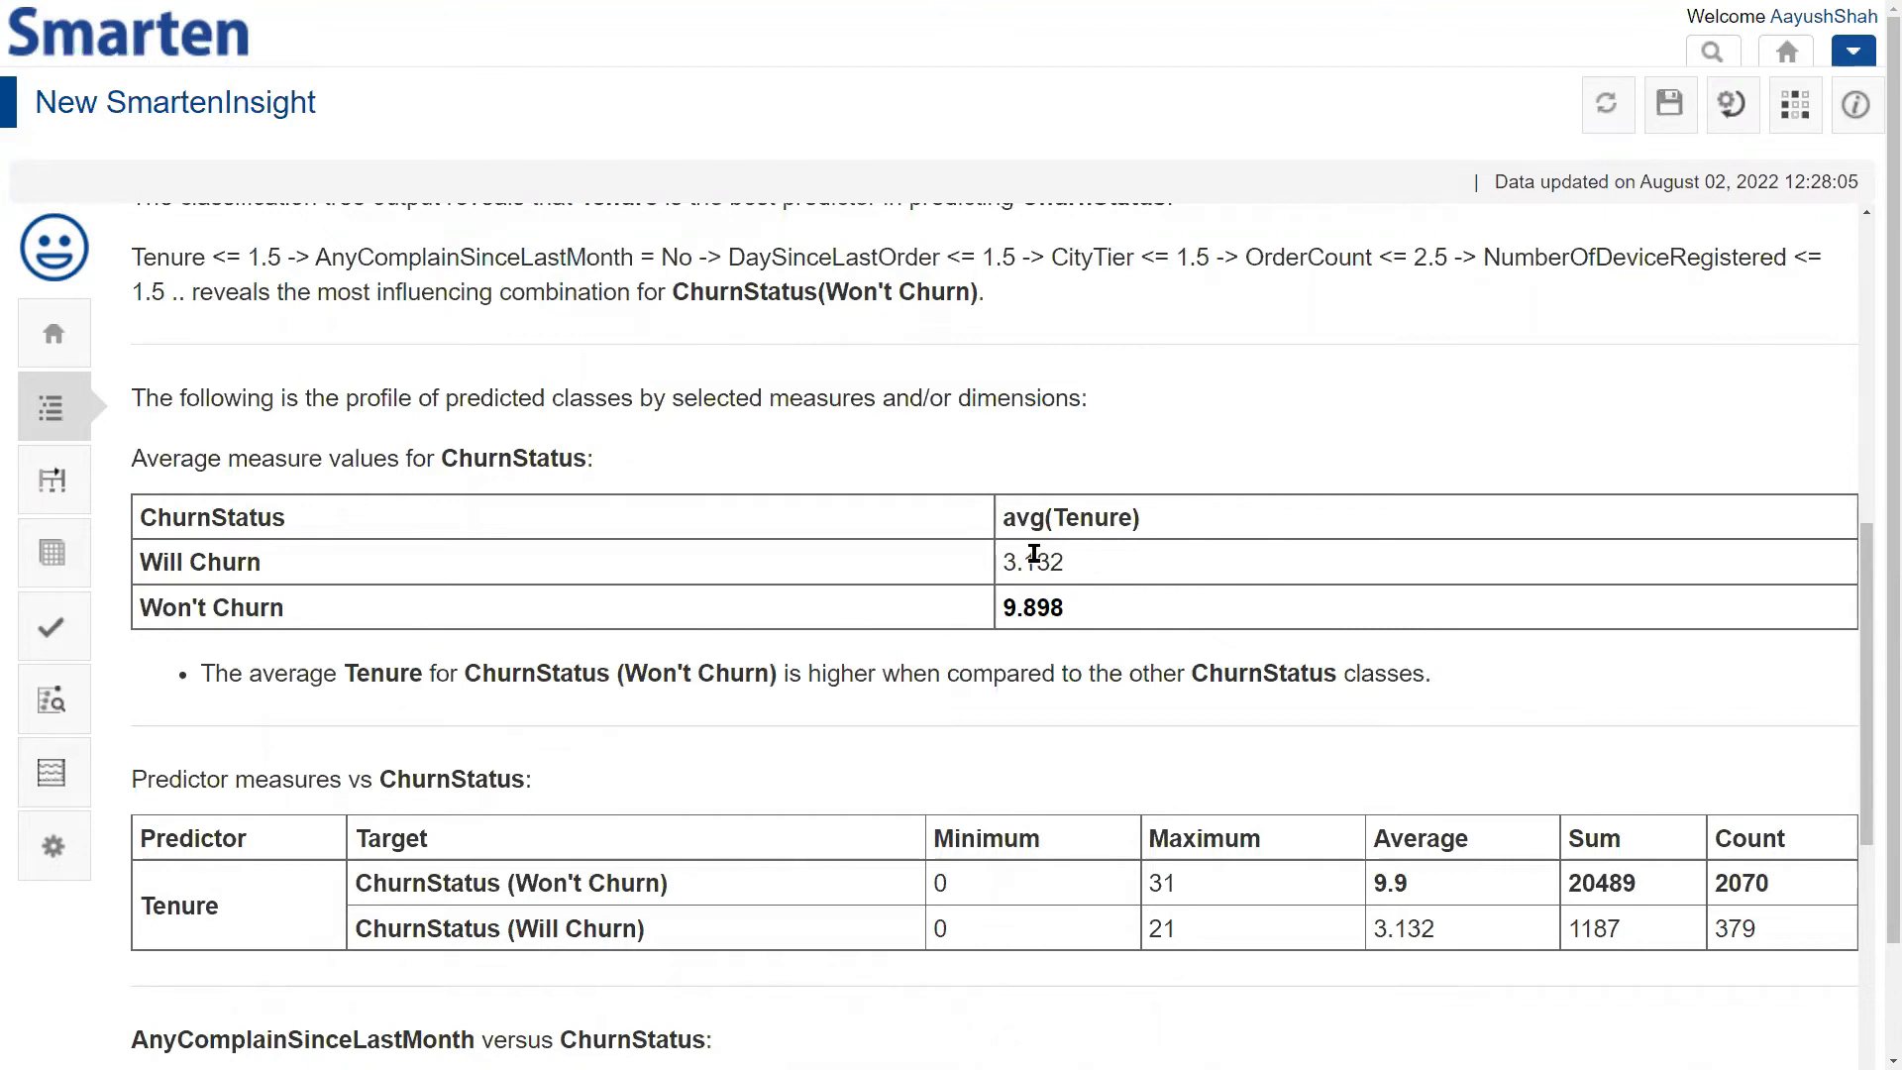
double_click(1062, 567)
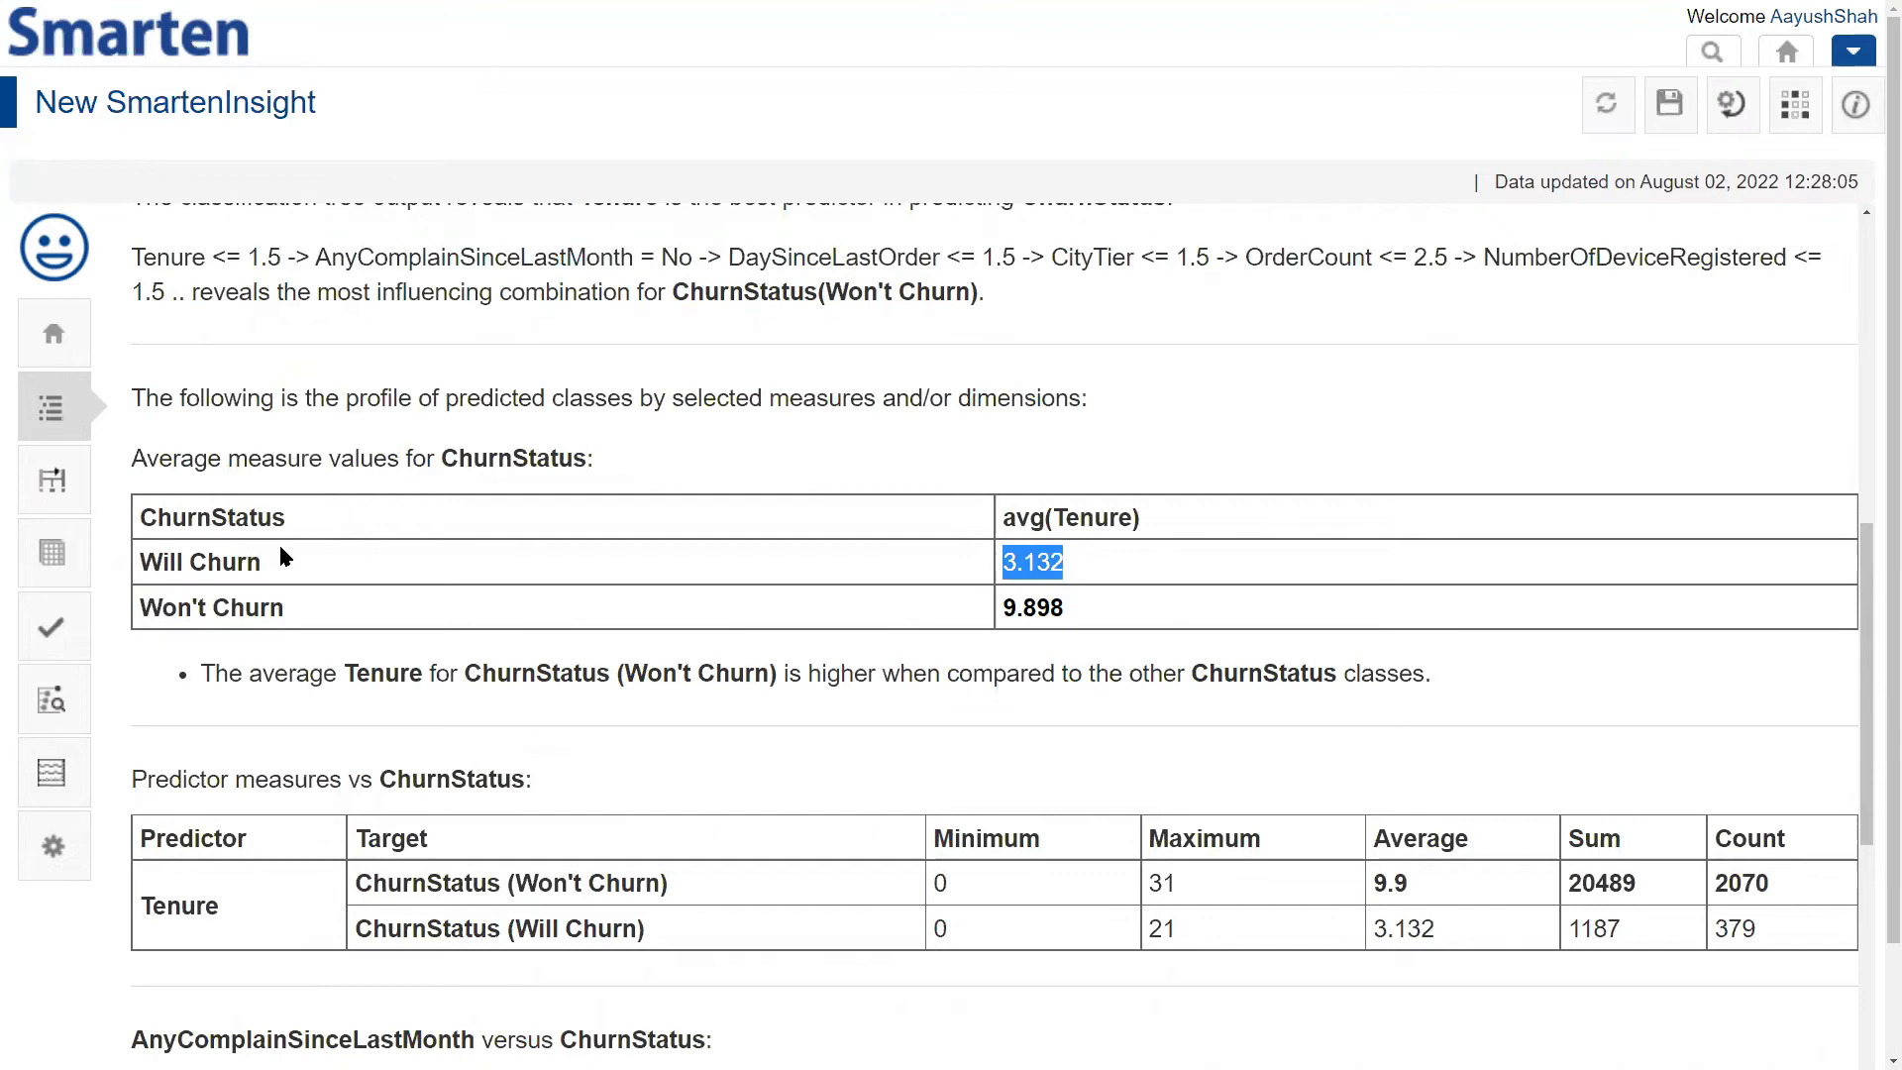
drag(1078, 608, 1007, 619)
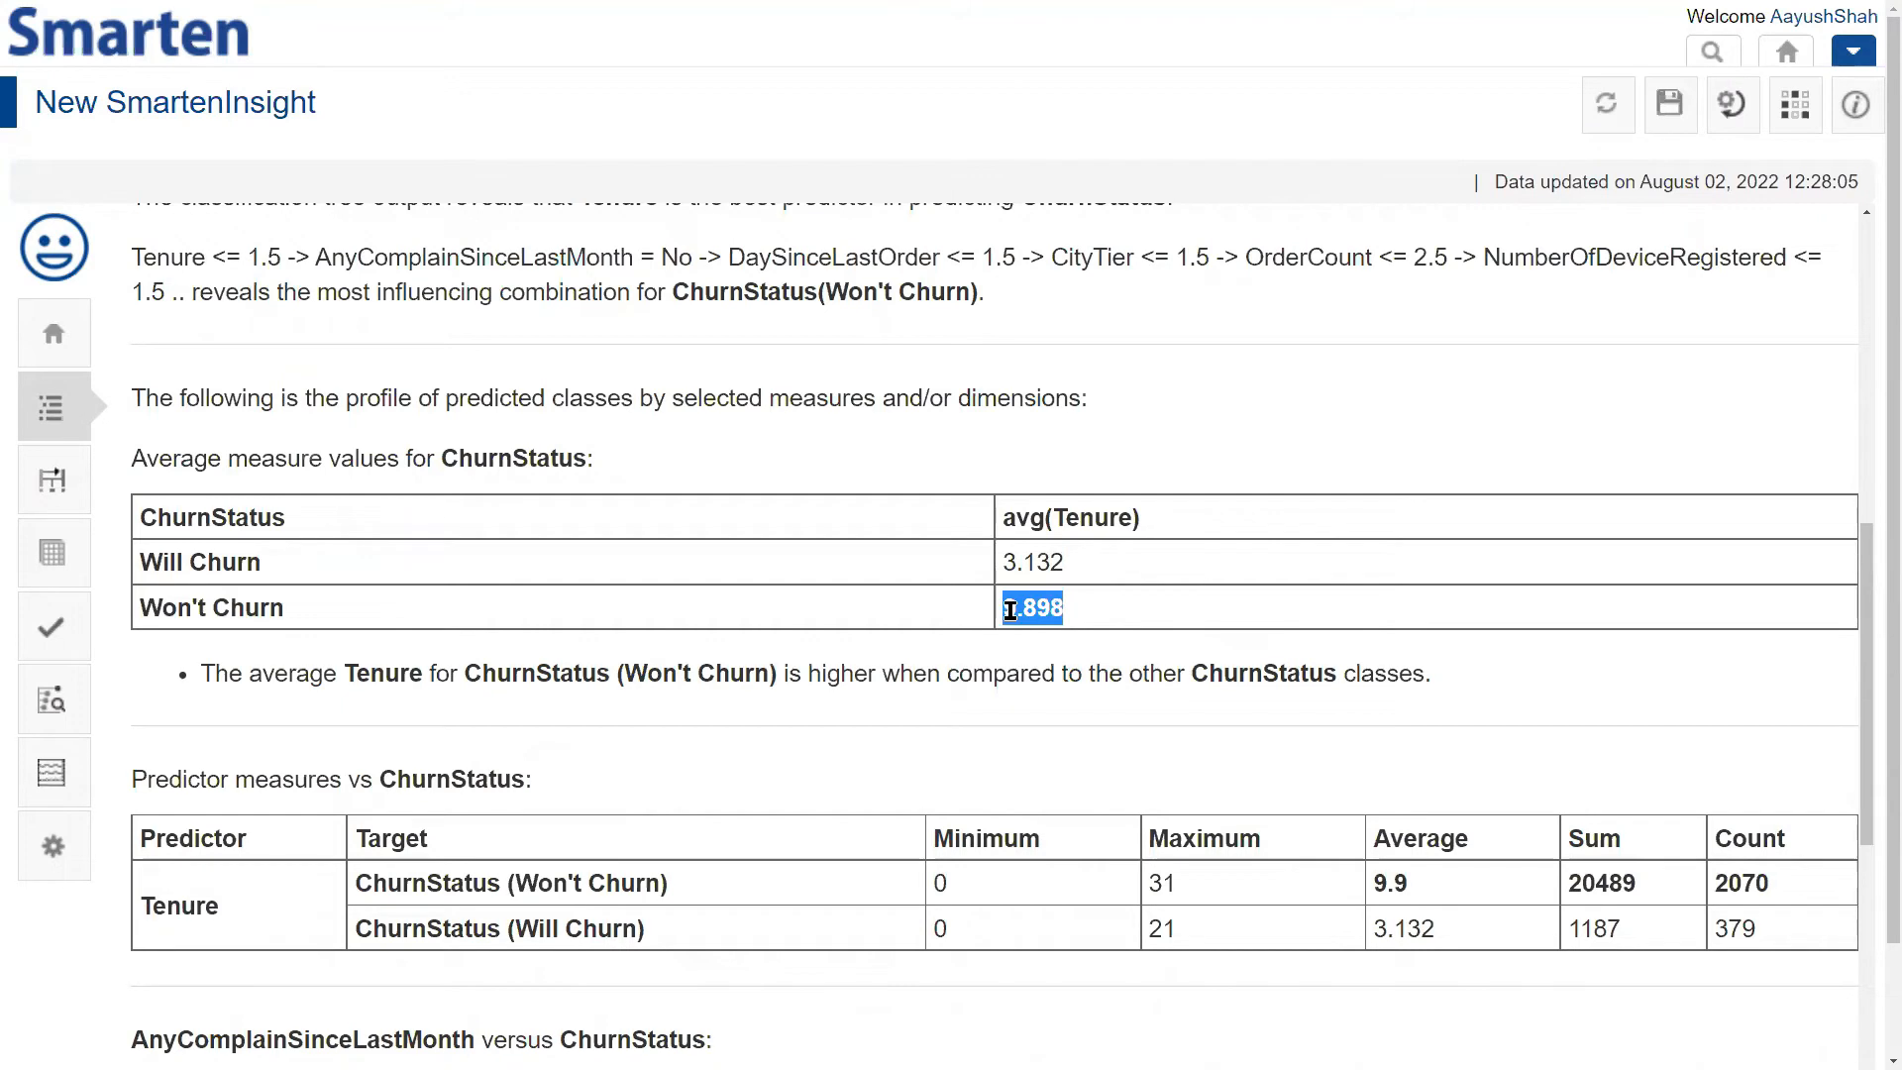
scroll(361, 658, up, 1)
scroll(358, 661, down, 1)
Review the predictor measures table and the AnyComplainSinceLastMonth versus ChurnStatus contribution tables, ending back at the start of the interpretation
scroll(359, 662, down, 3)
scroll(397, 628, down, 1)
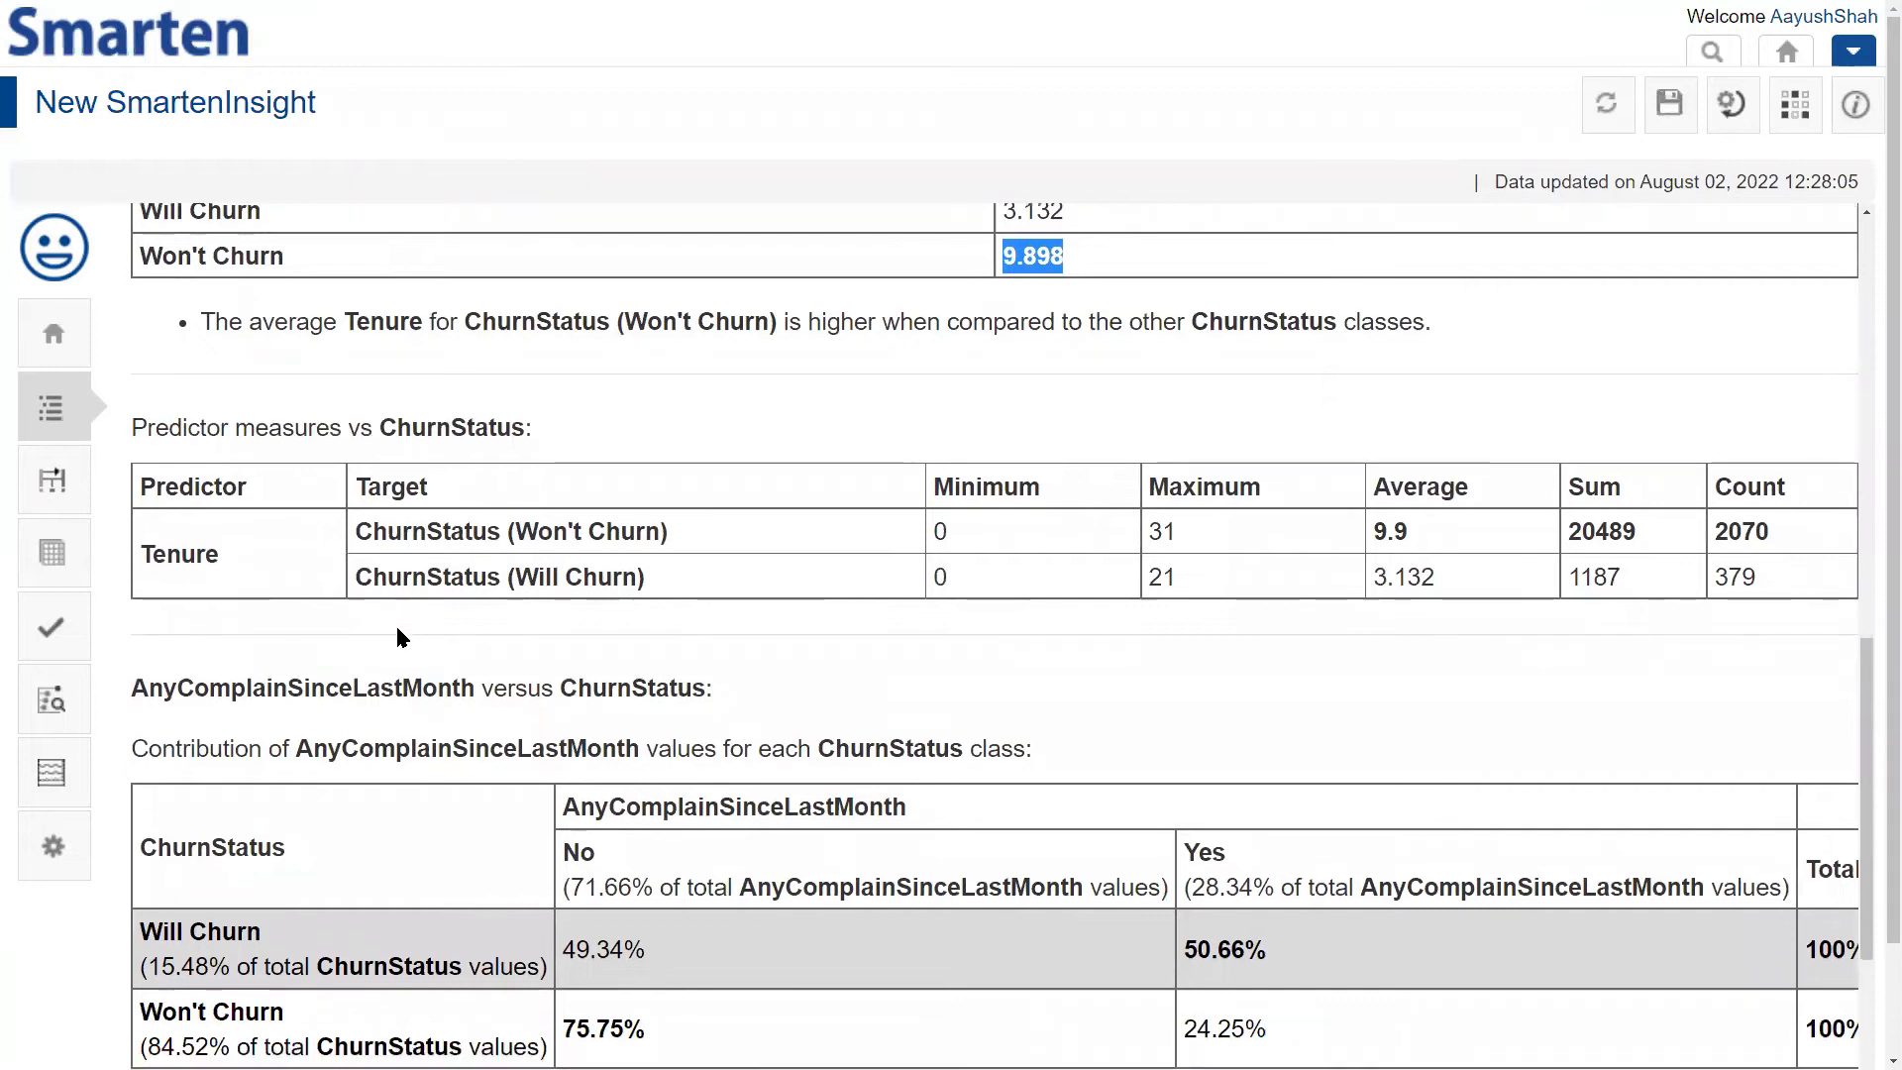
scroll(402, 637, down, 4)
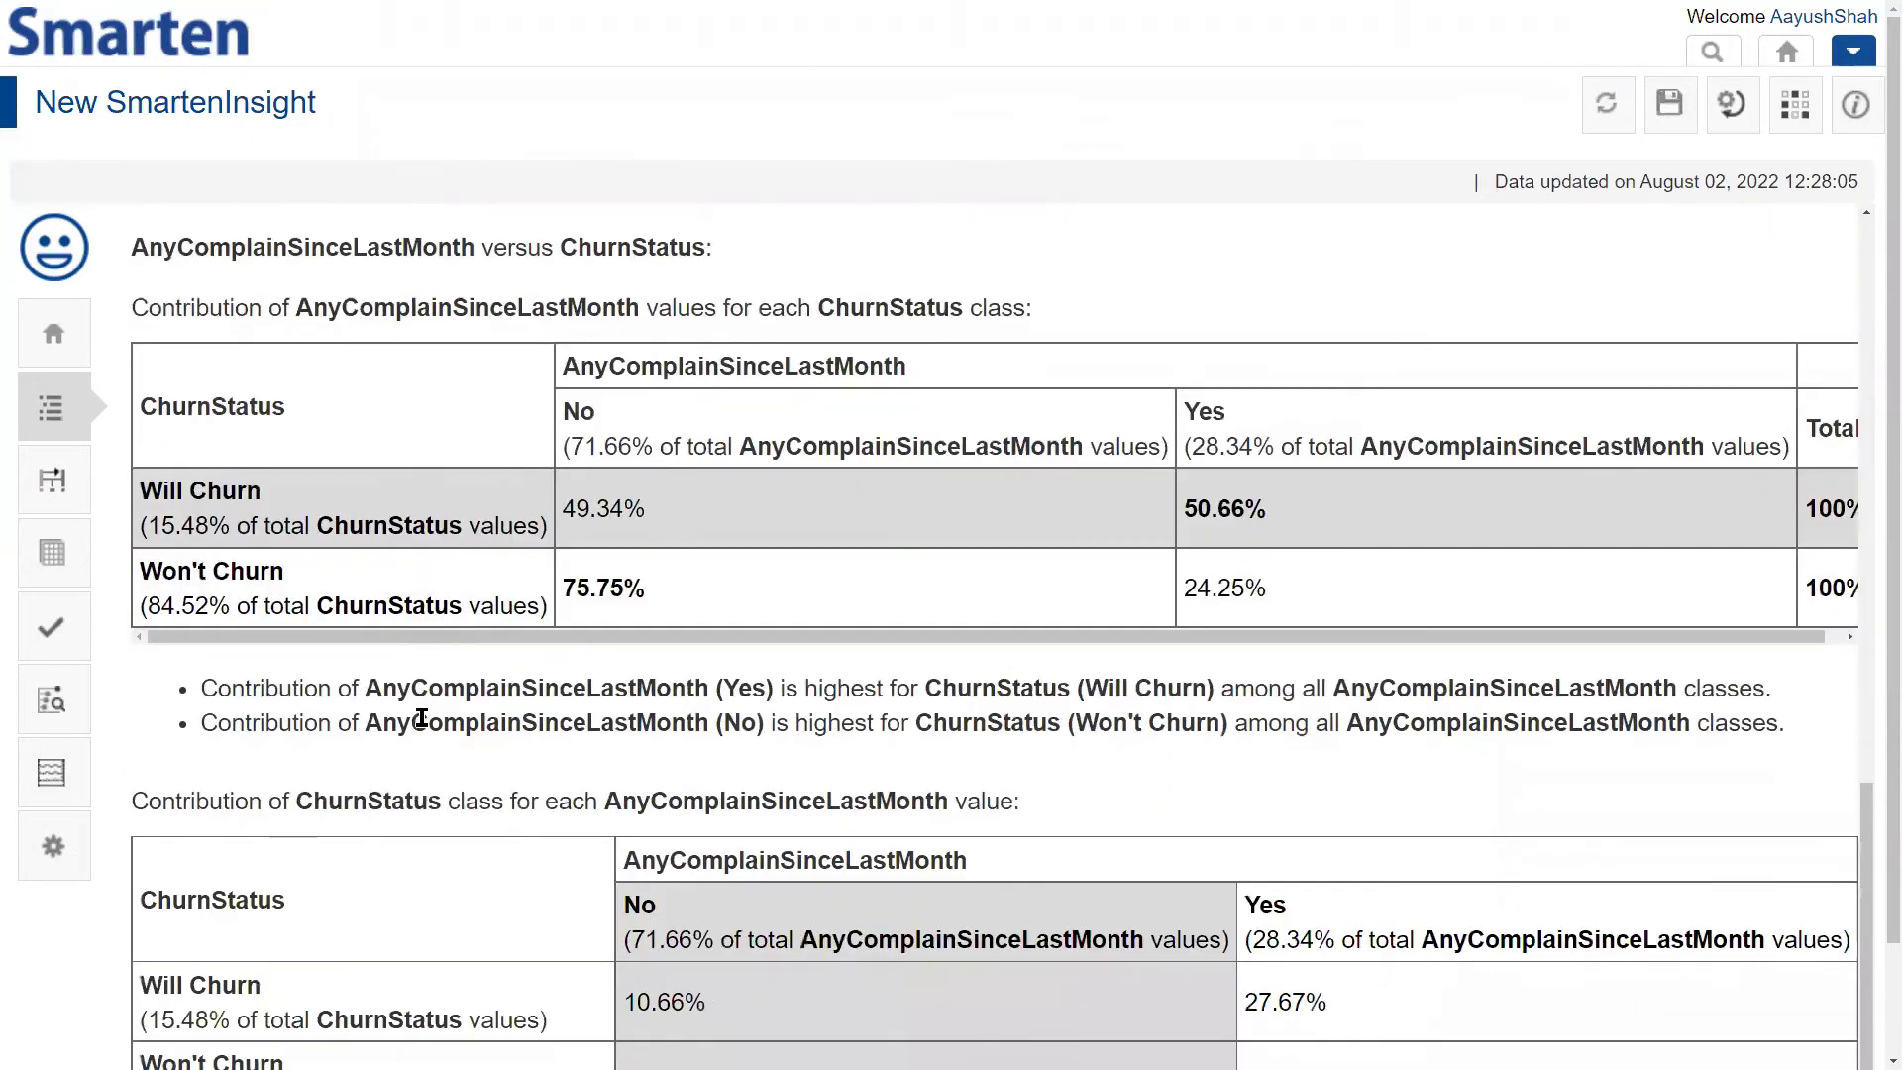
scroll(416, 723, down, 2)
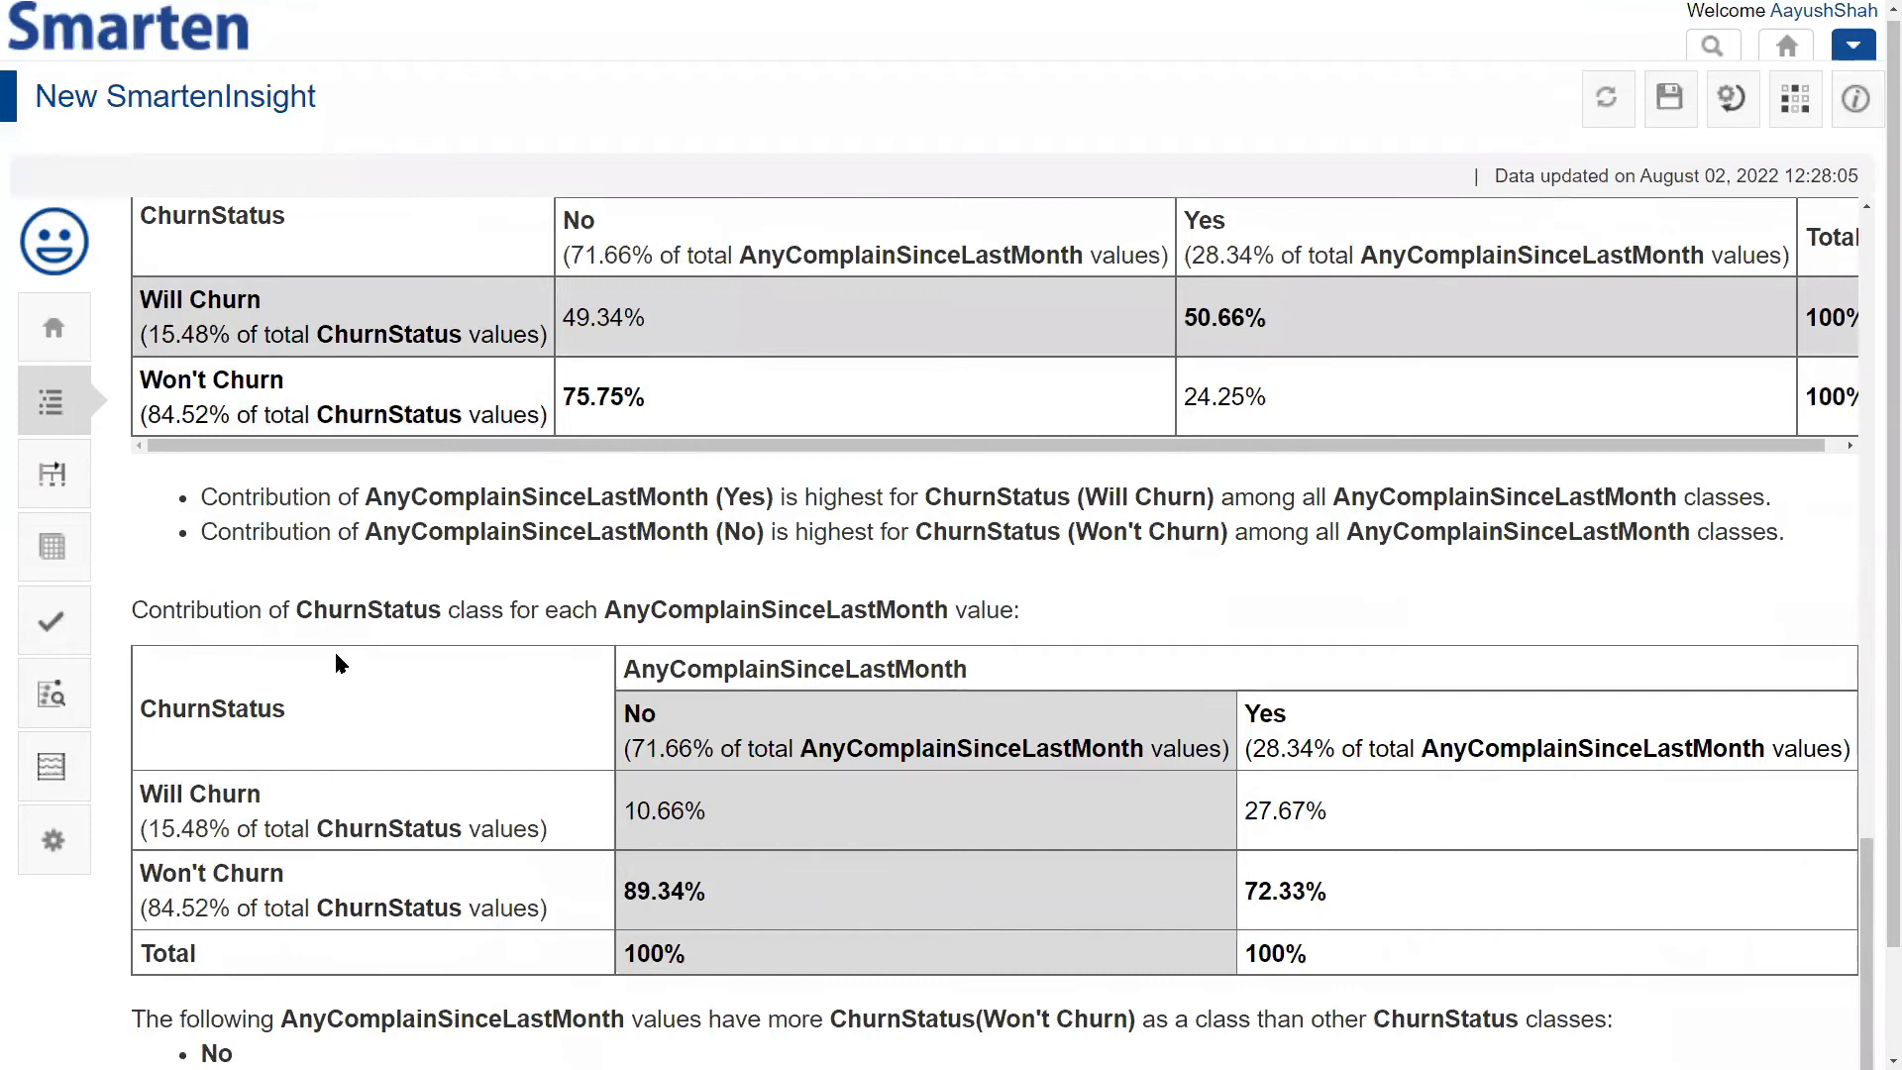
scroll(249, 573, down, 1)
scroll(247, 572, up, 2)
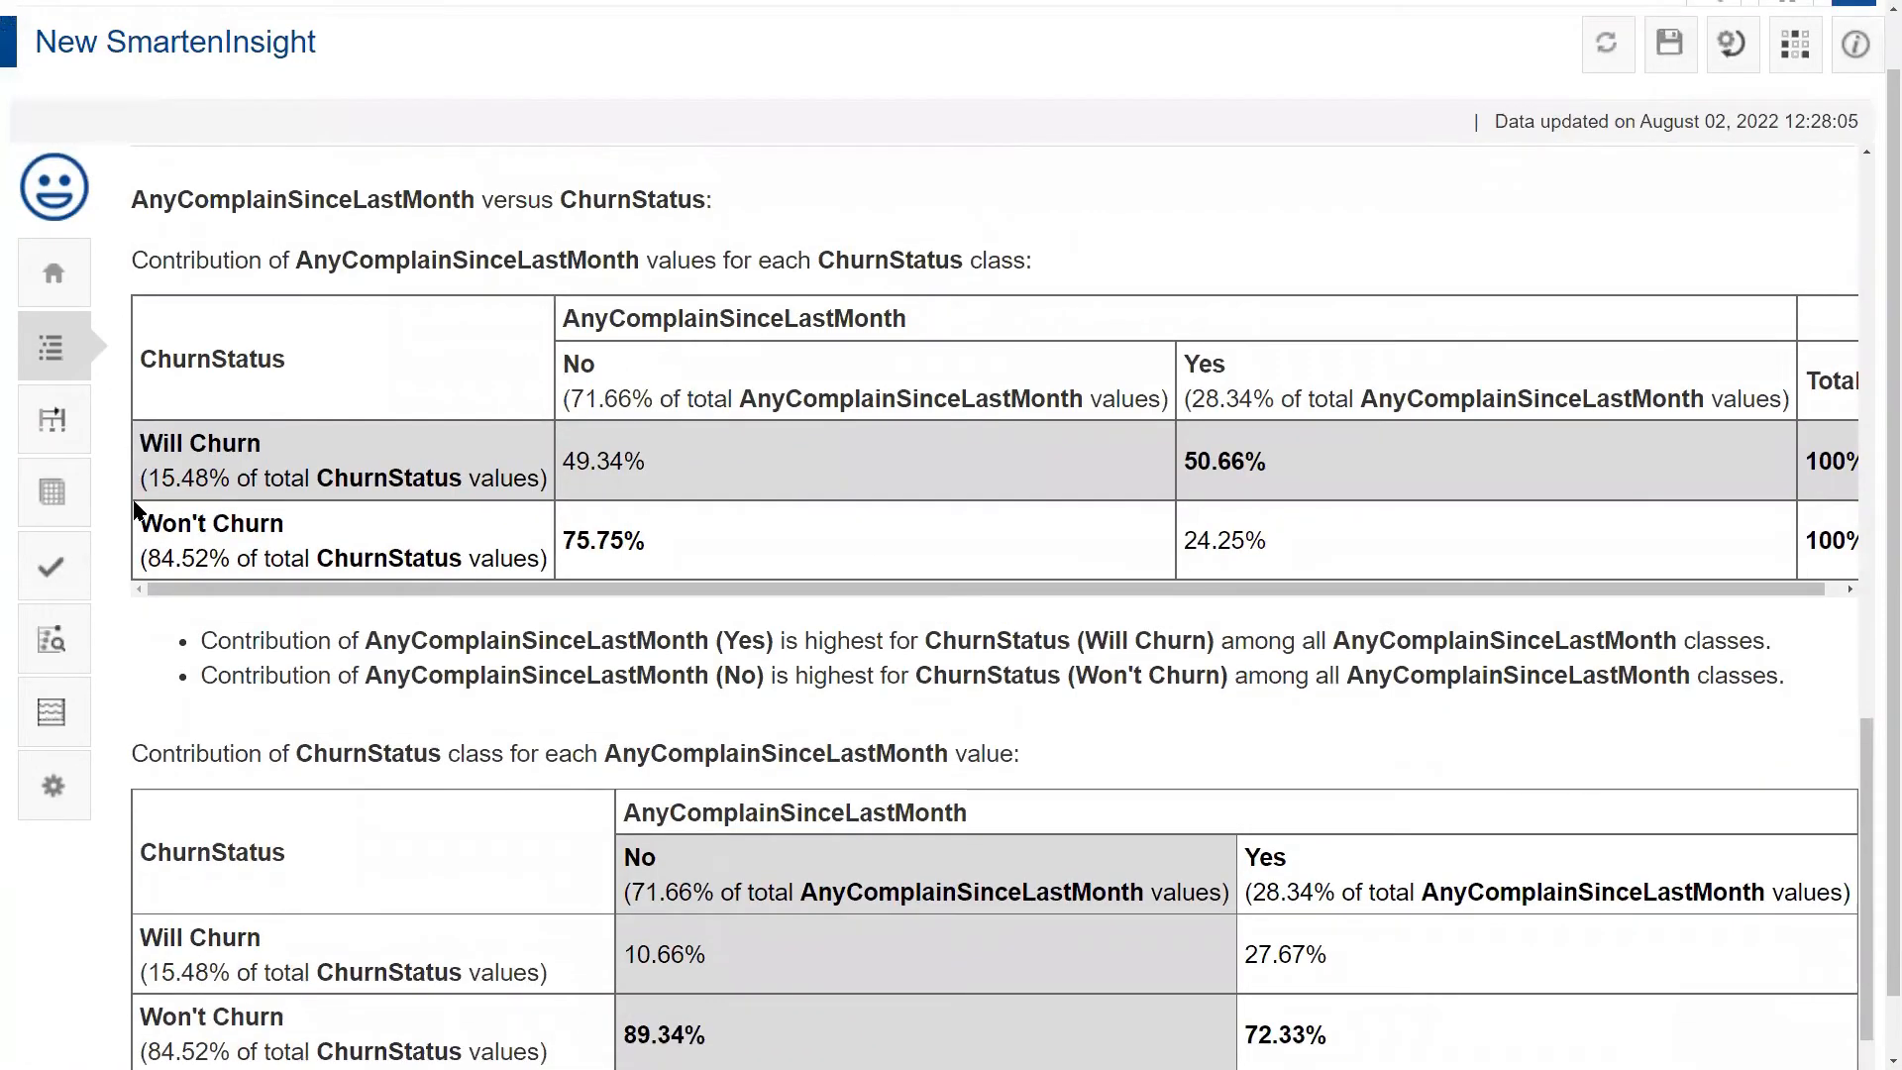
scroll(136, 510, up, 6)
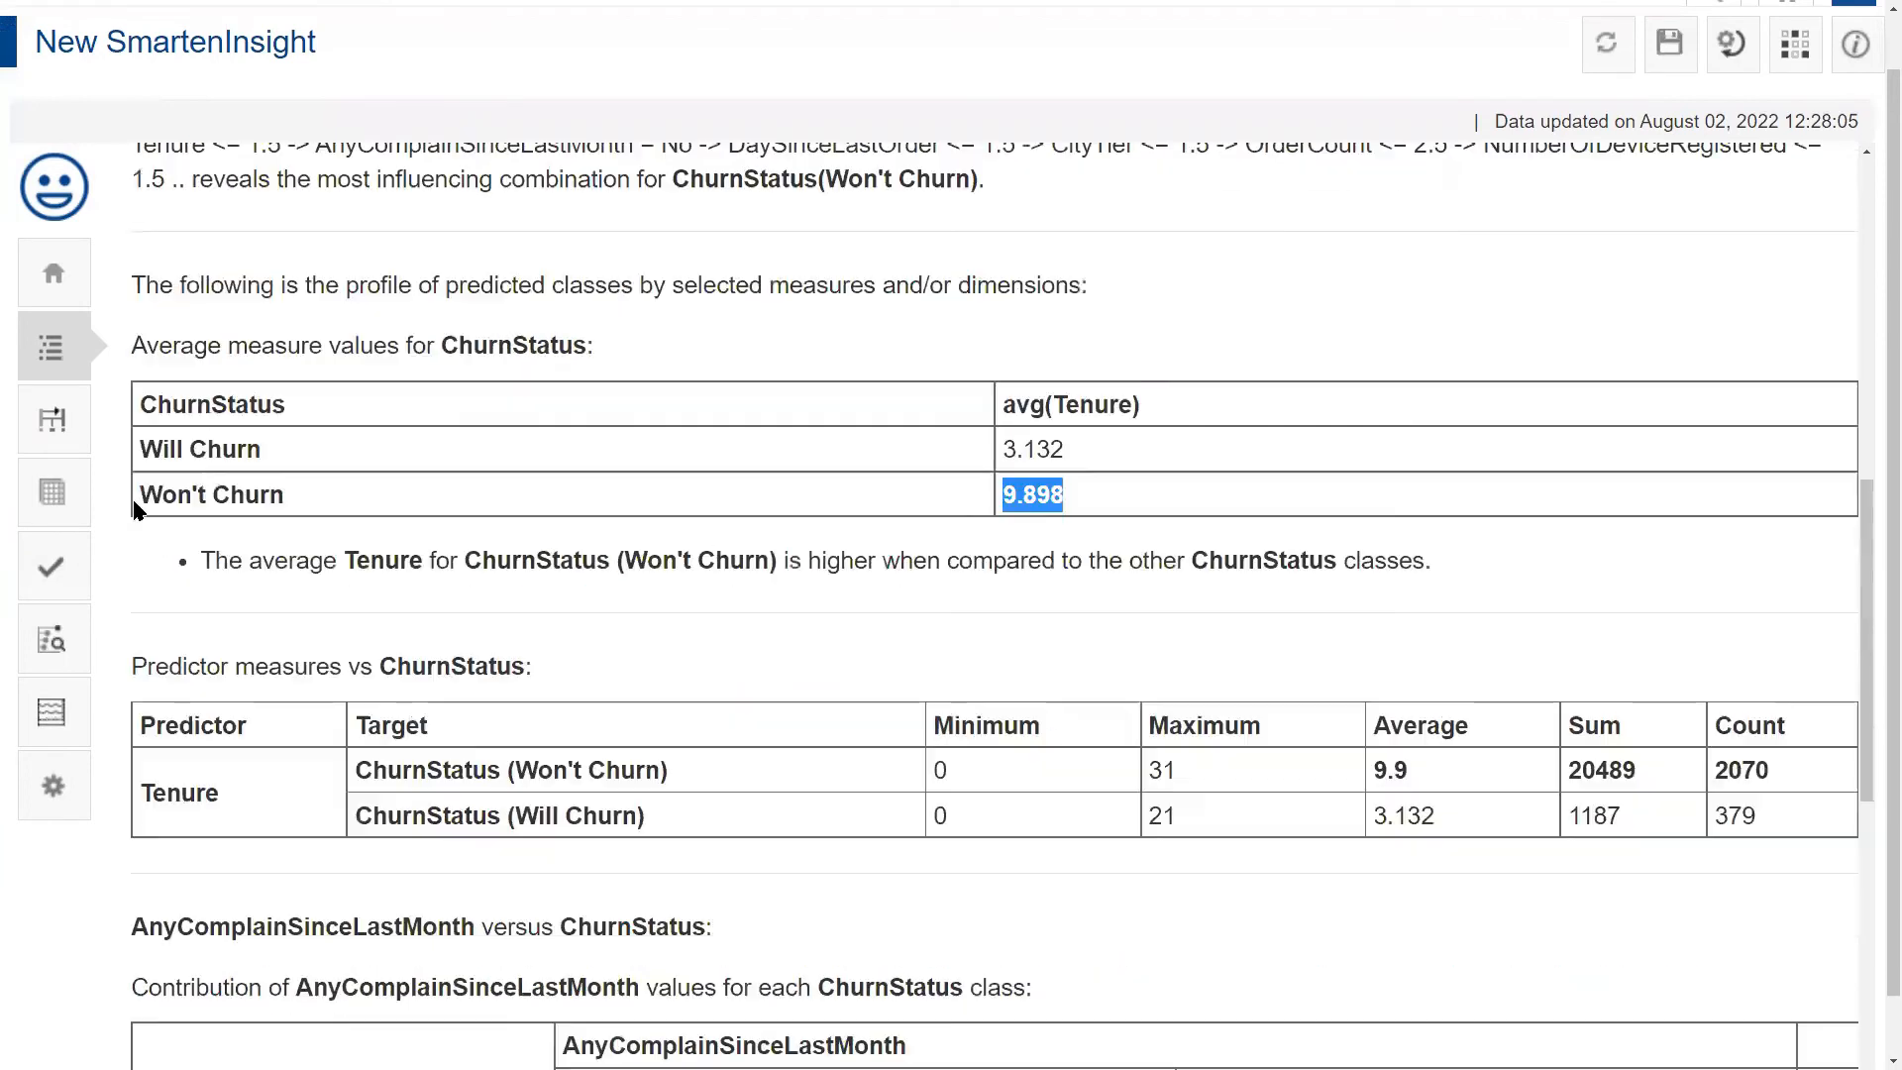
scroll(129, 563, up, 1)
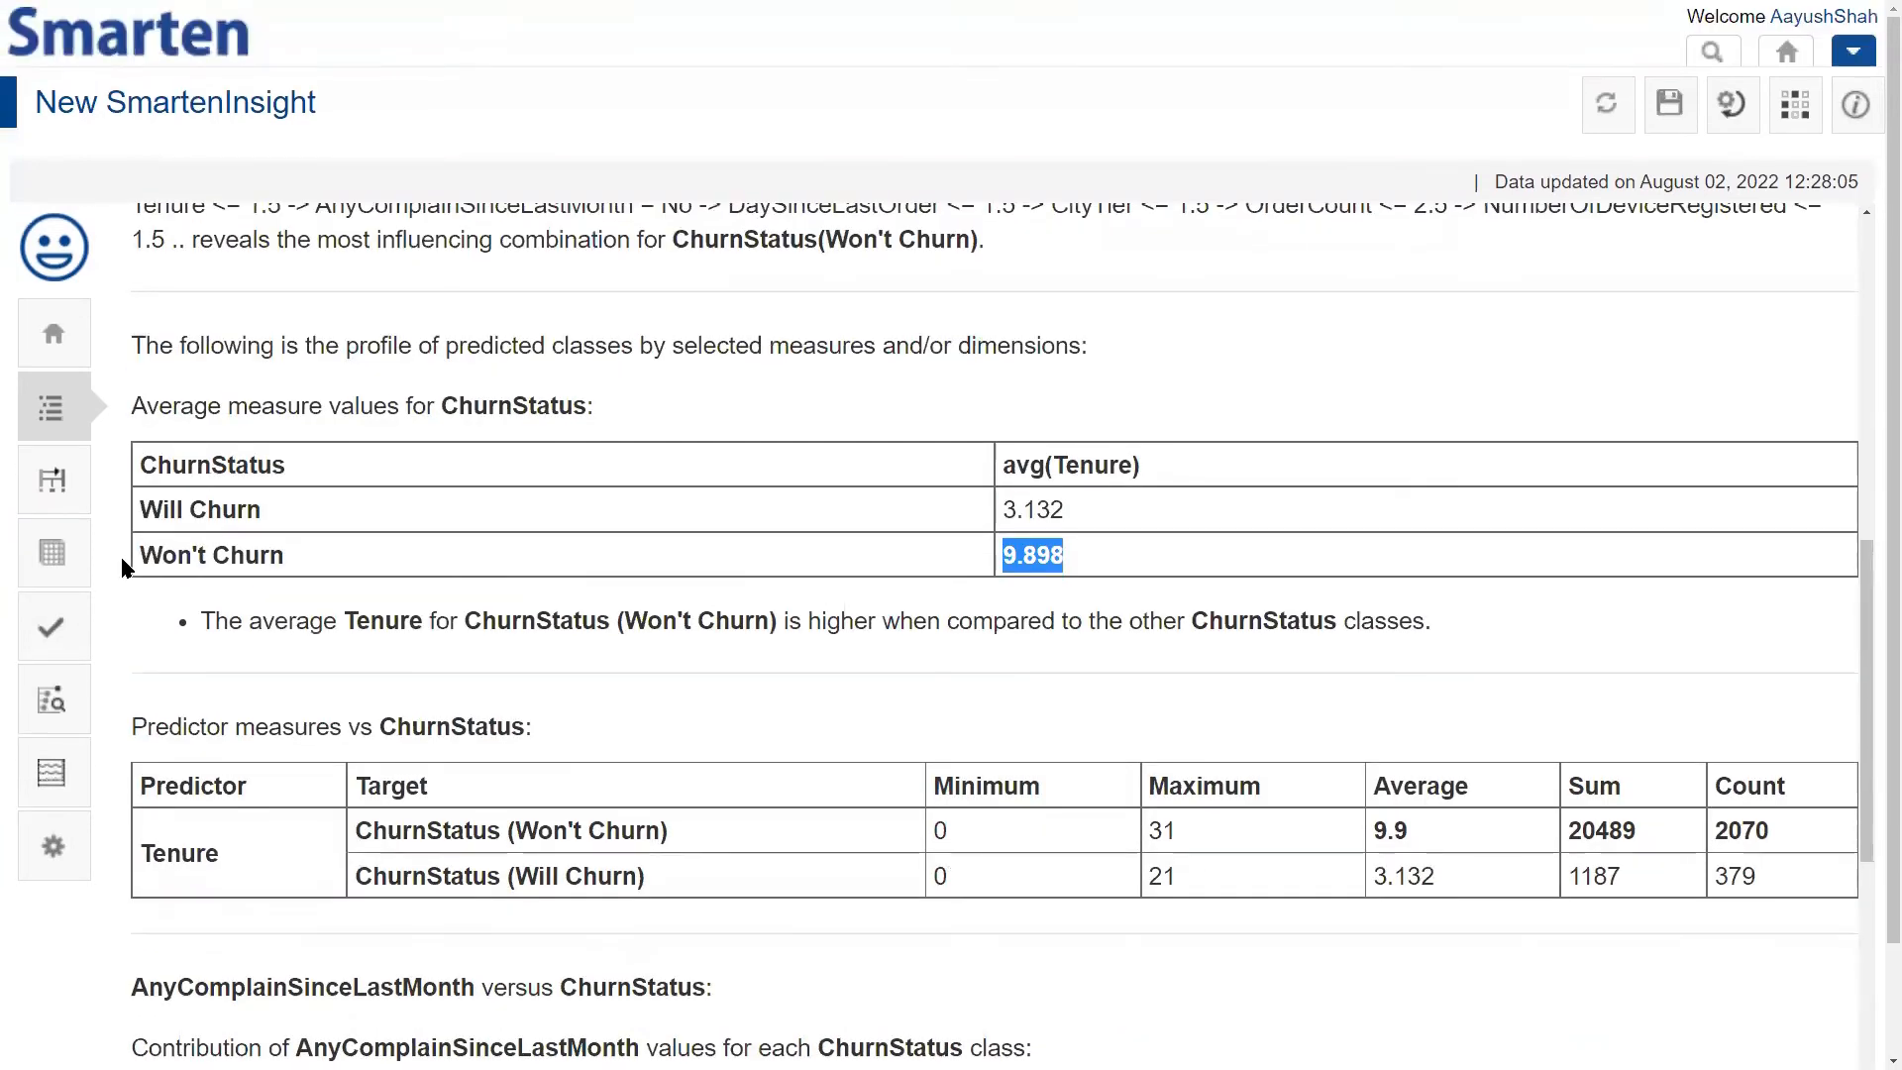
scroll(594, 507, up, 10)
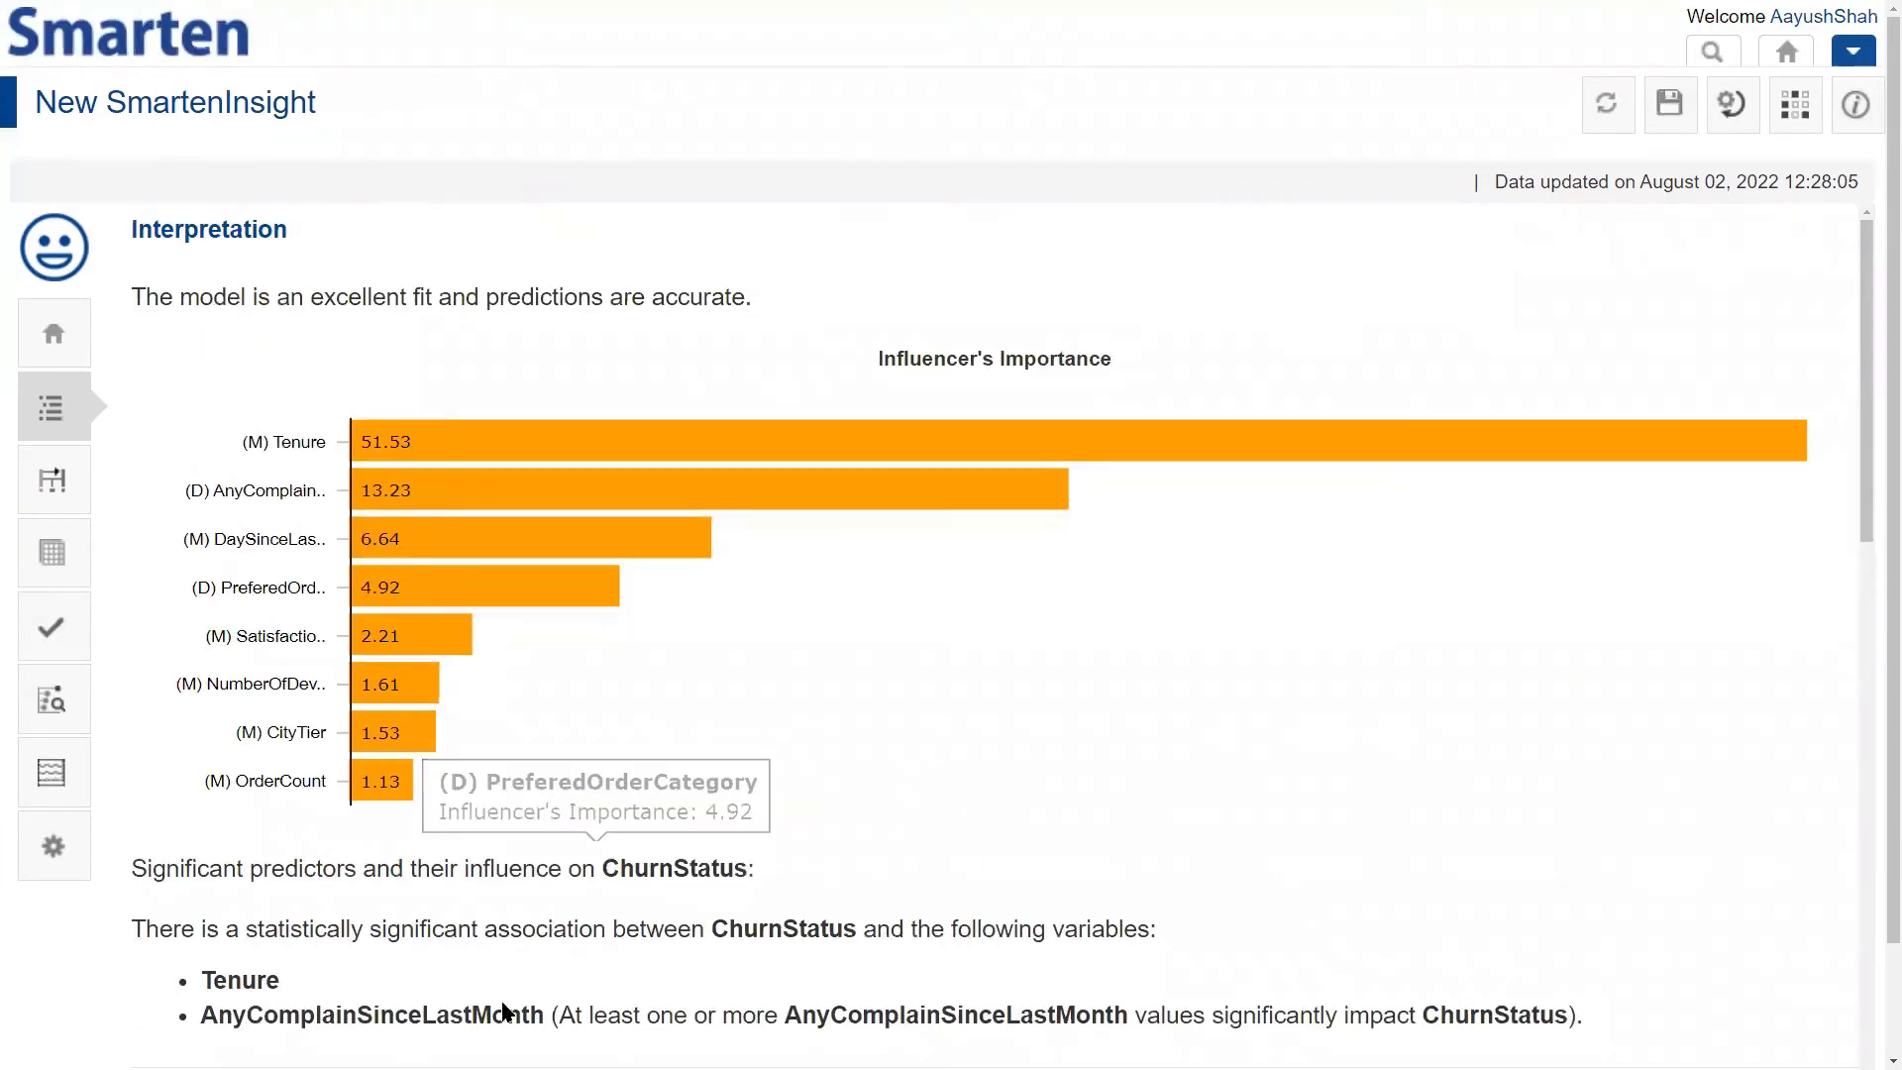
Open the Apply the model form and set AnyComplainSinceLastMonth to Yes, keeping PreferedOrderCategory as Fashion
click(53, 627)
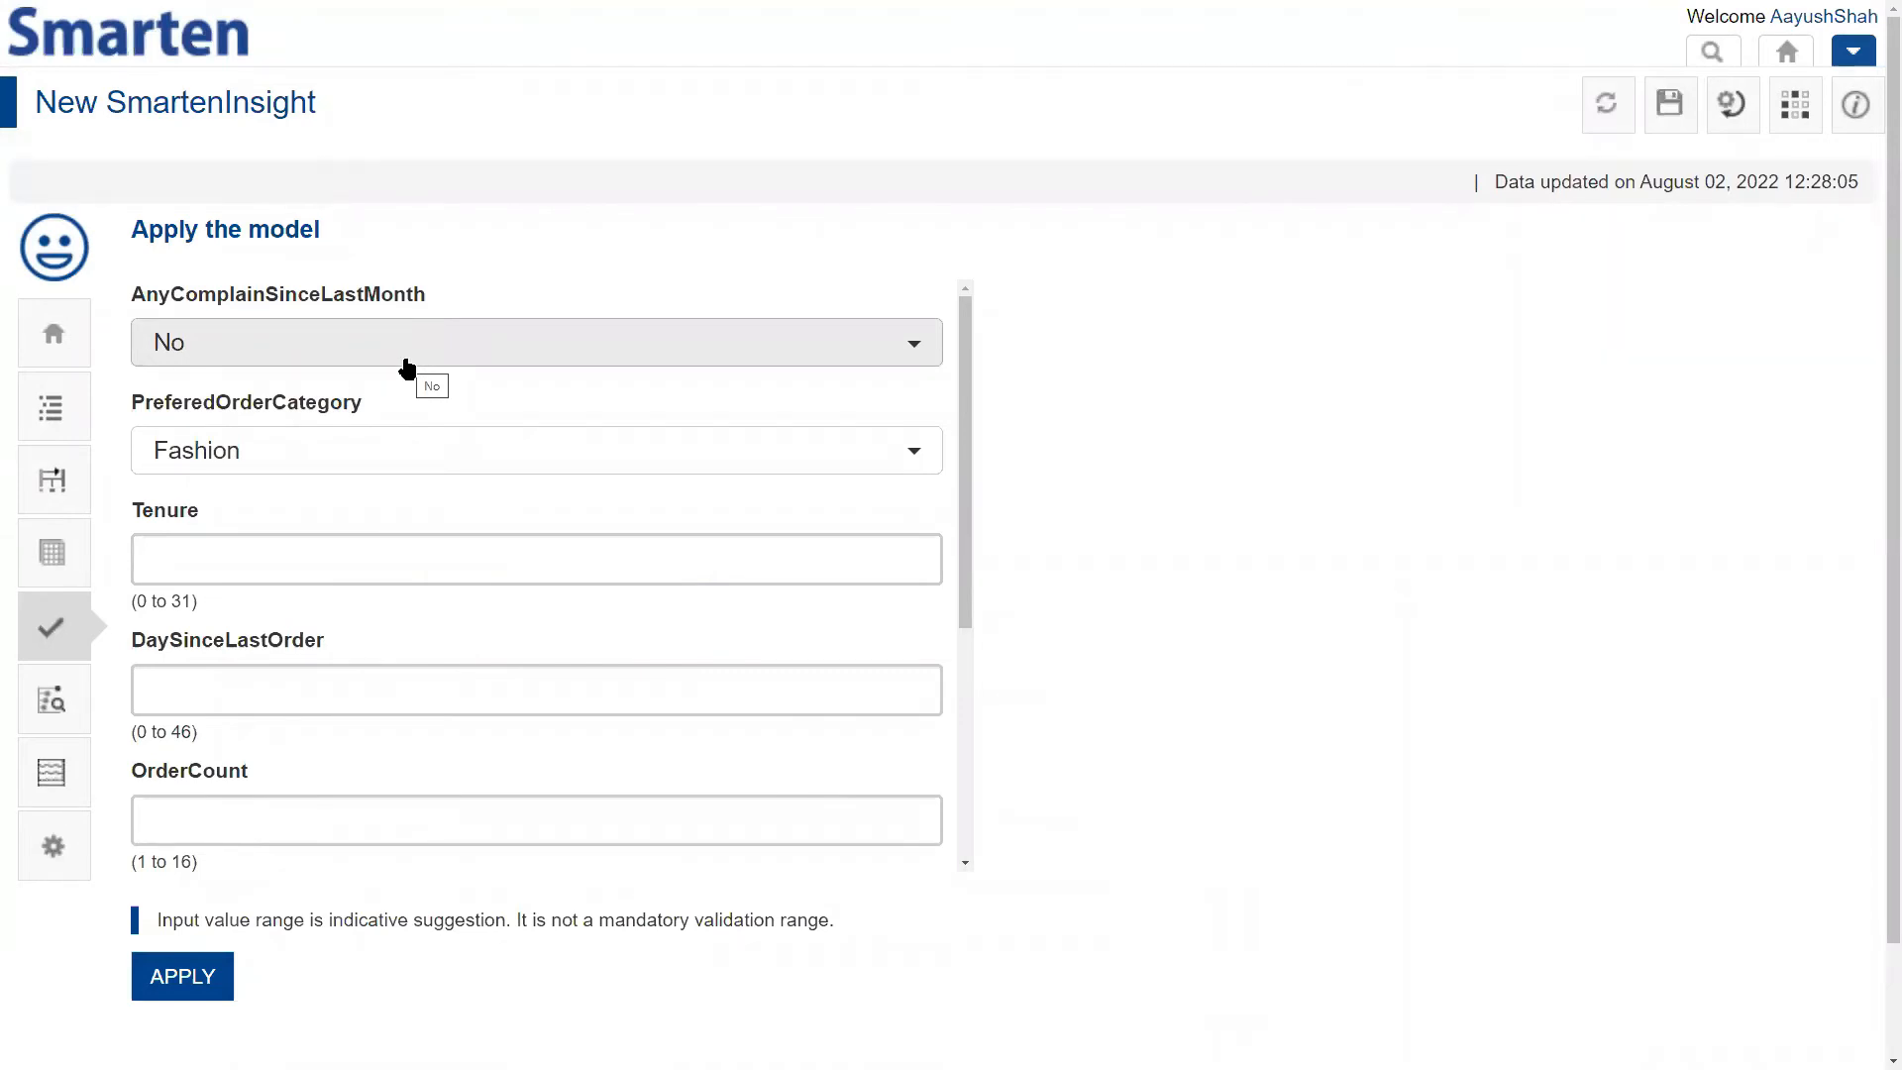
click(394, 340)
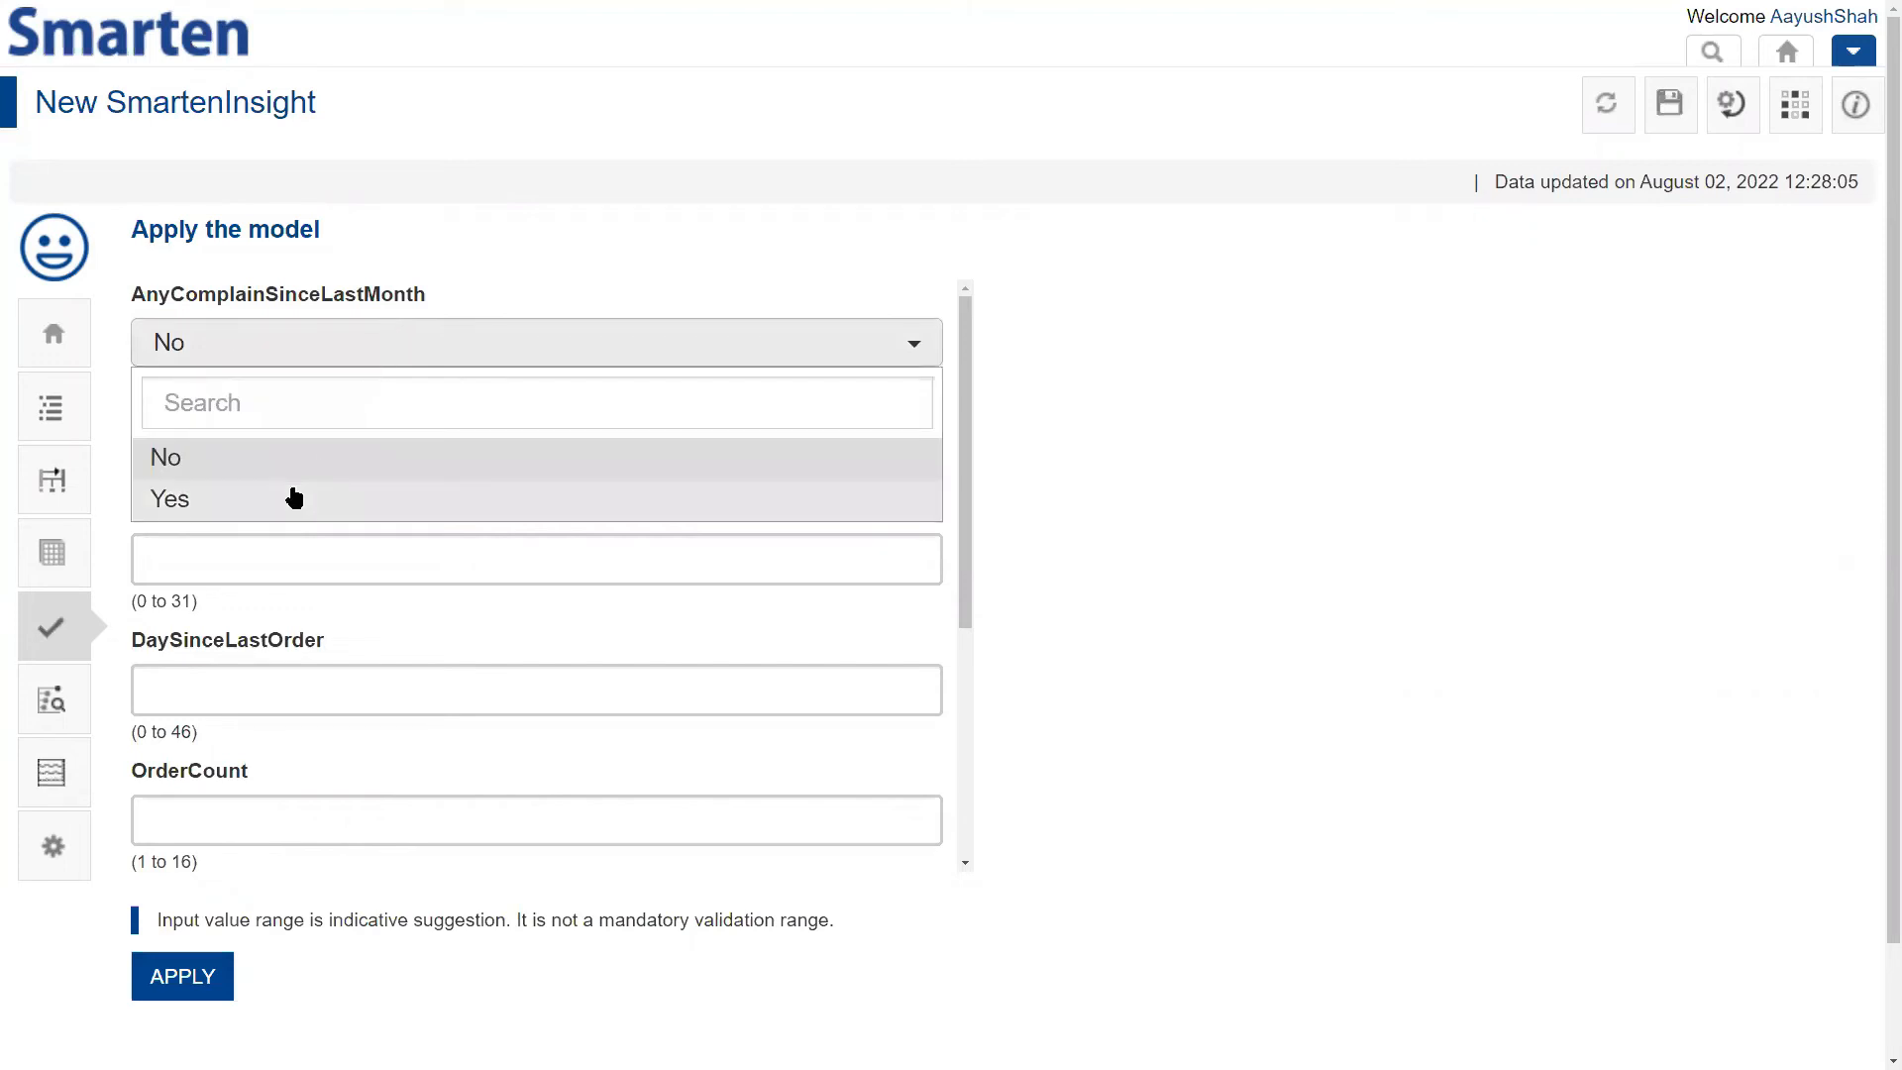
click(240, 505)
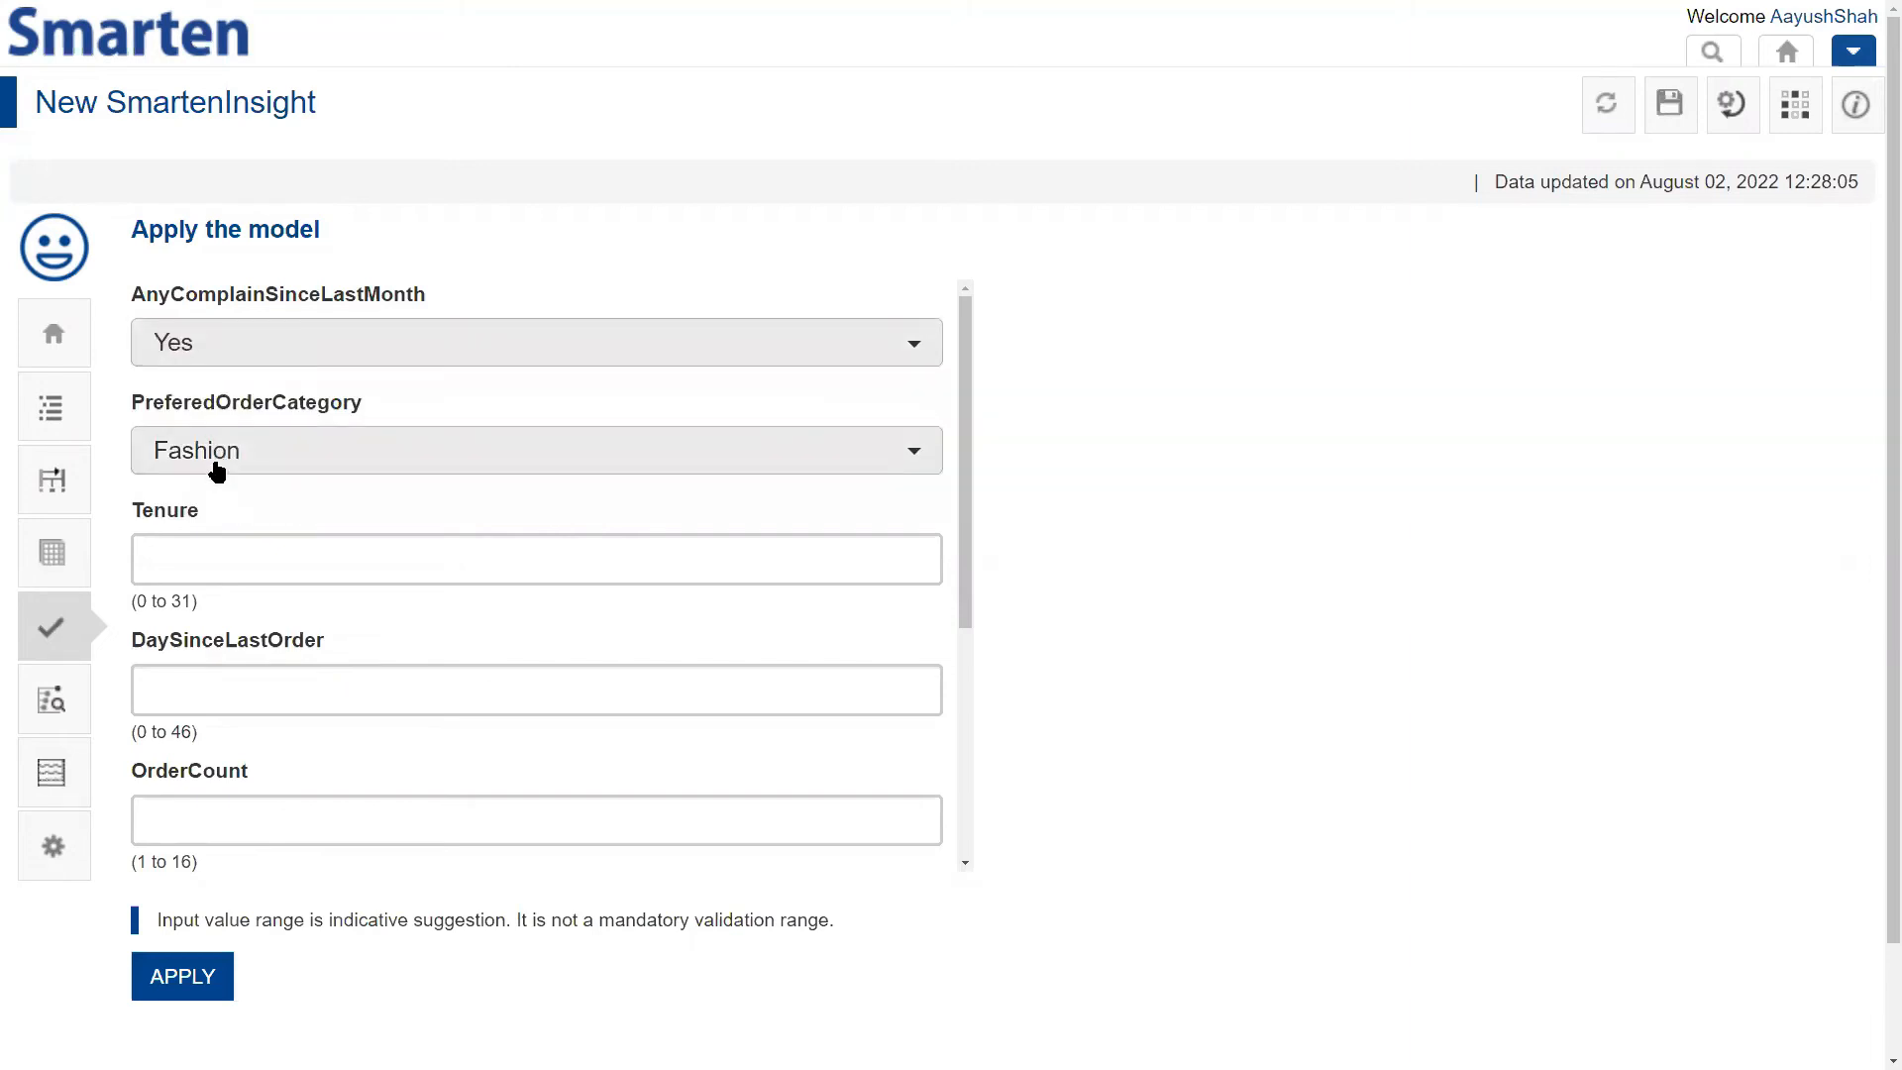
click(217, 470)
click(259, 448)
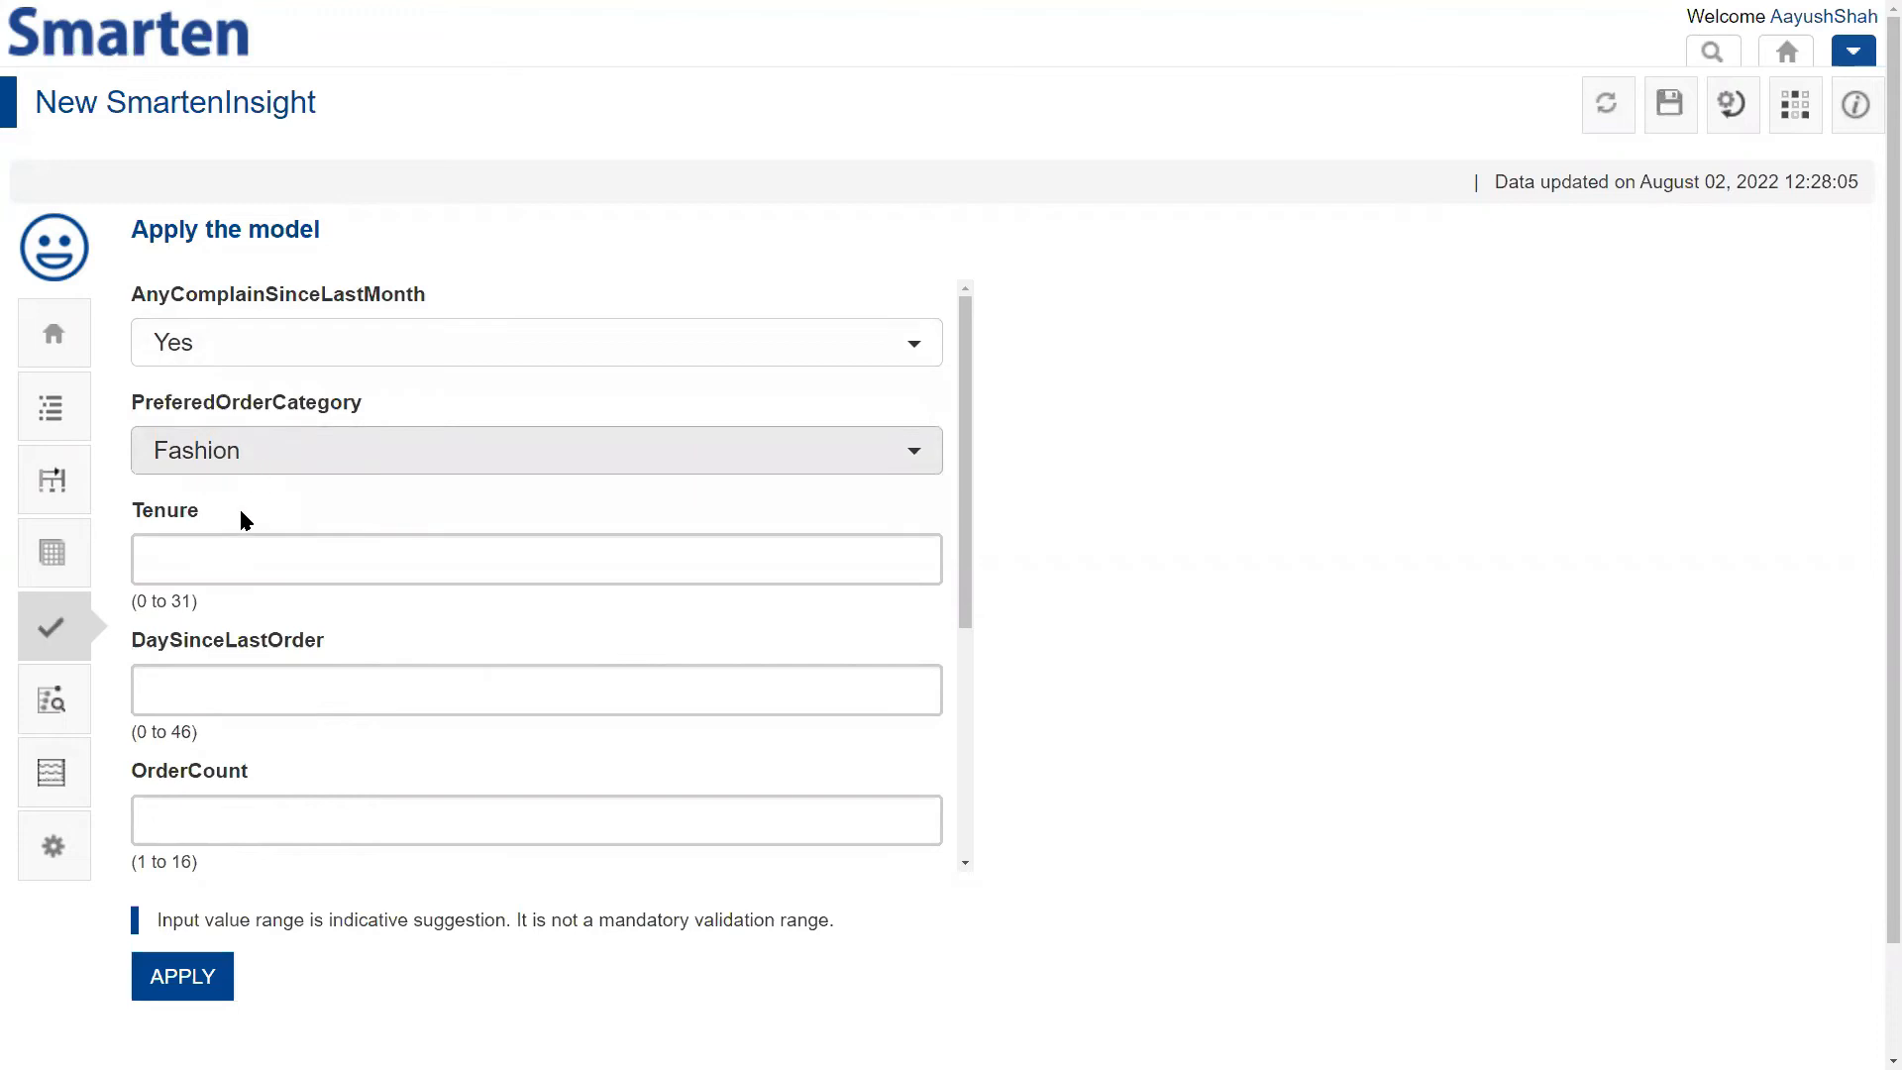
Enter 1 for Tenure, 10 for DaySinceLastOrder and 2 for OrderCount as prediction inputs
click(210, 561)
text(1)
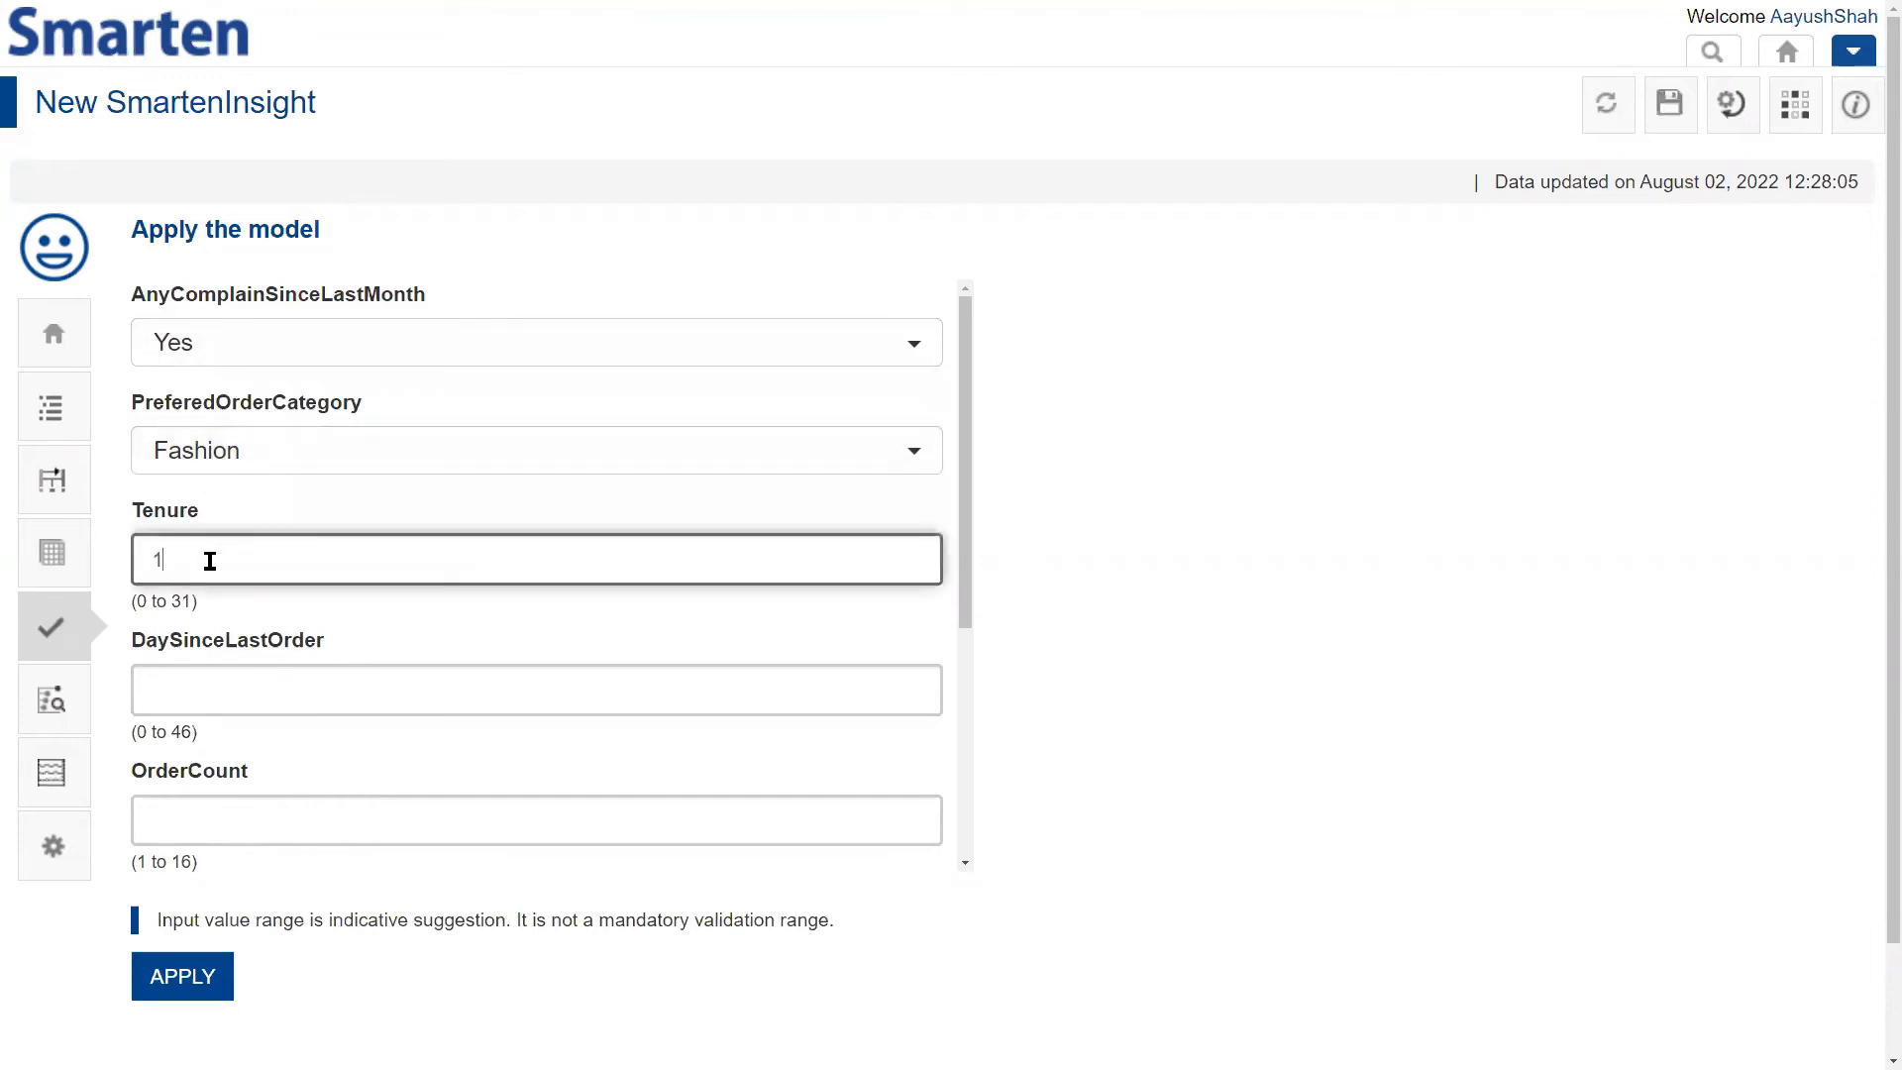
click(184, 695)
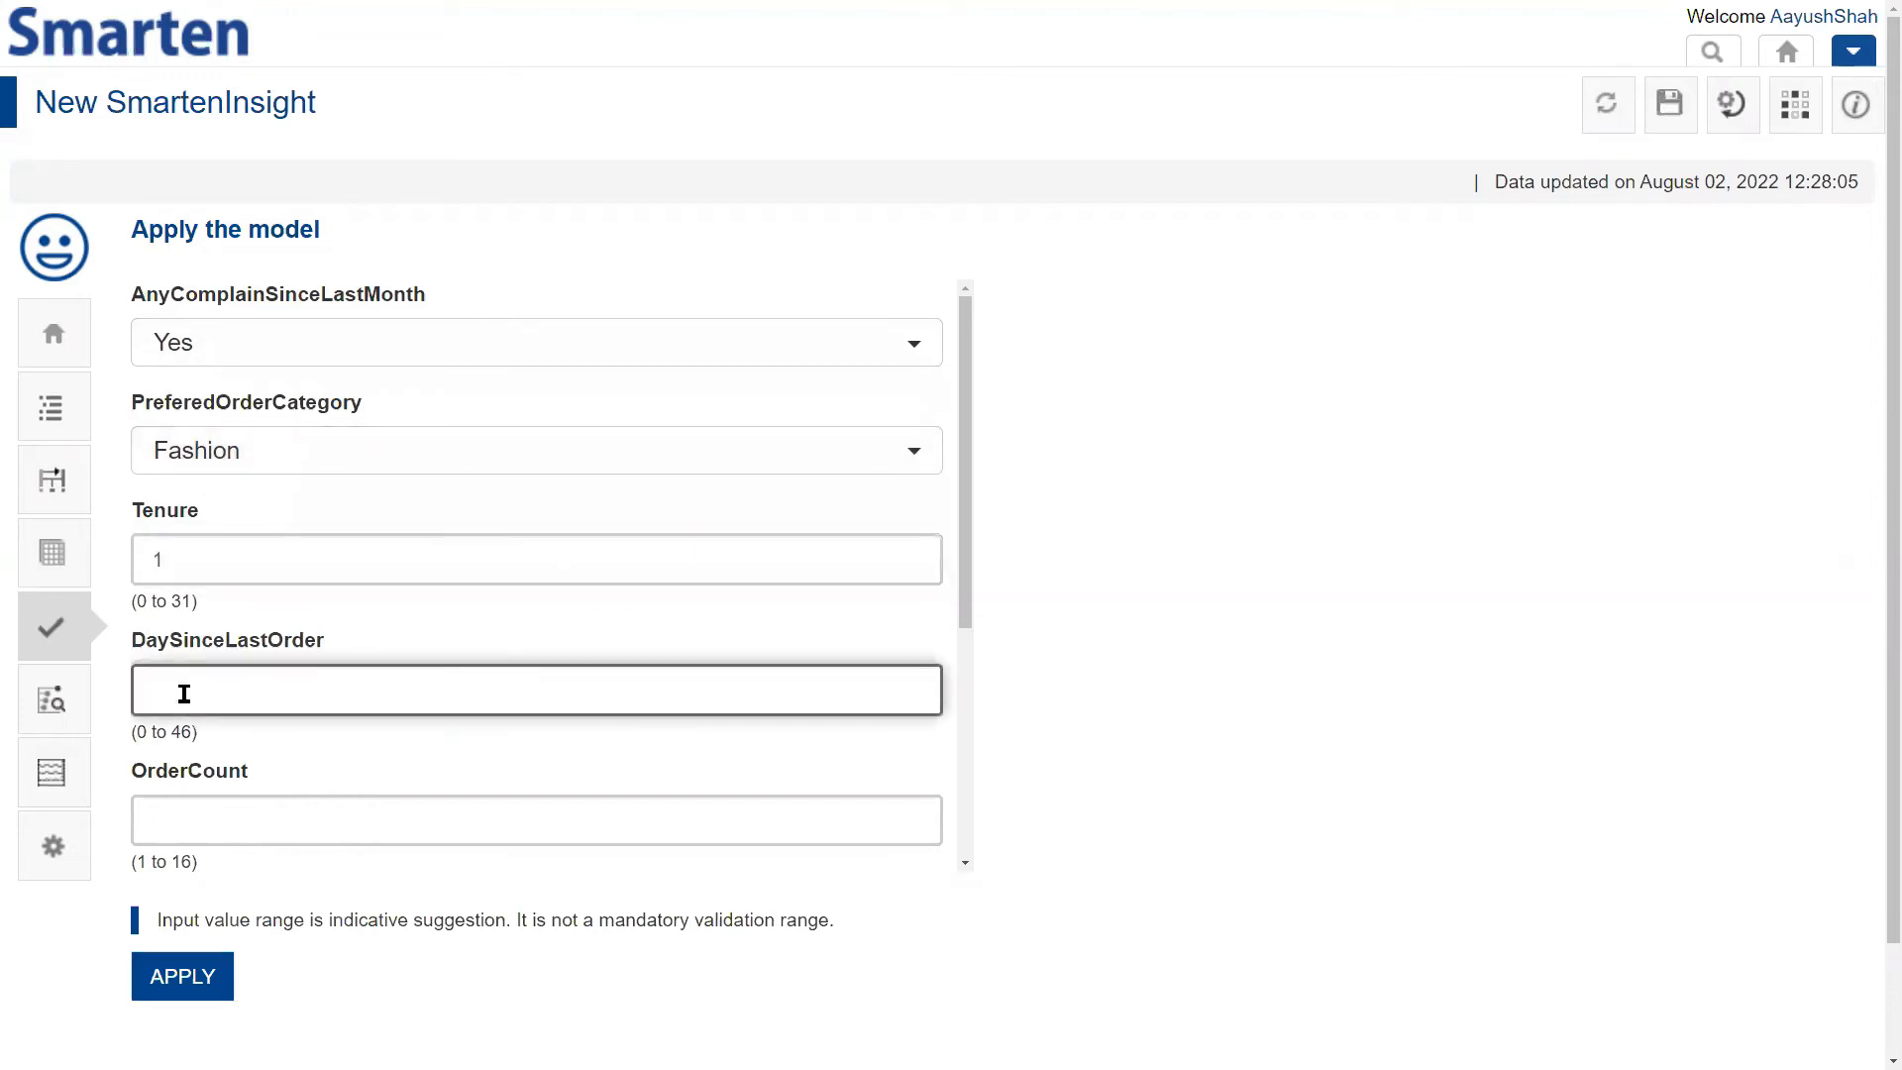
scroll(184, 695, down, 1)
text(10)
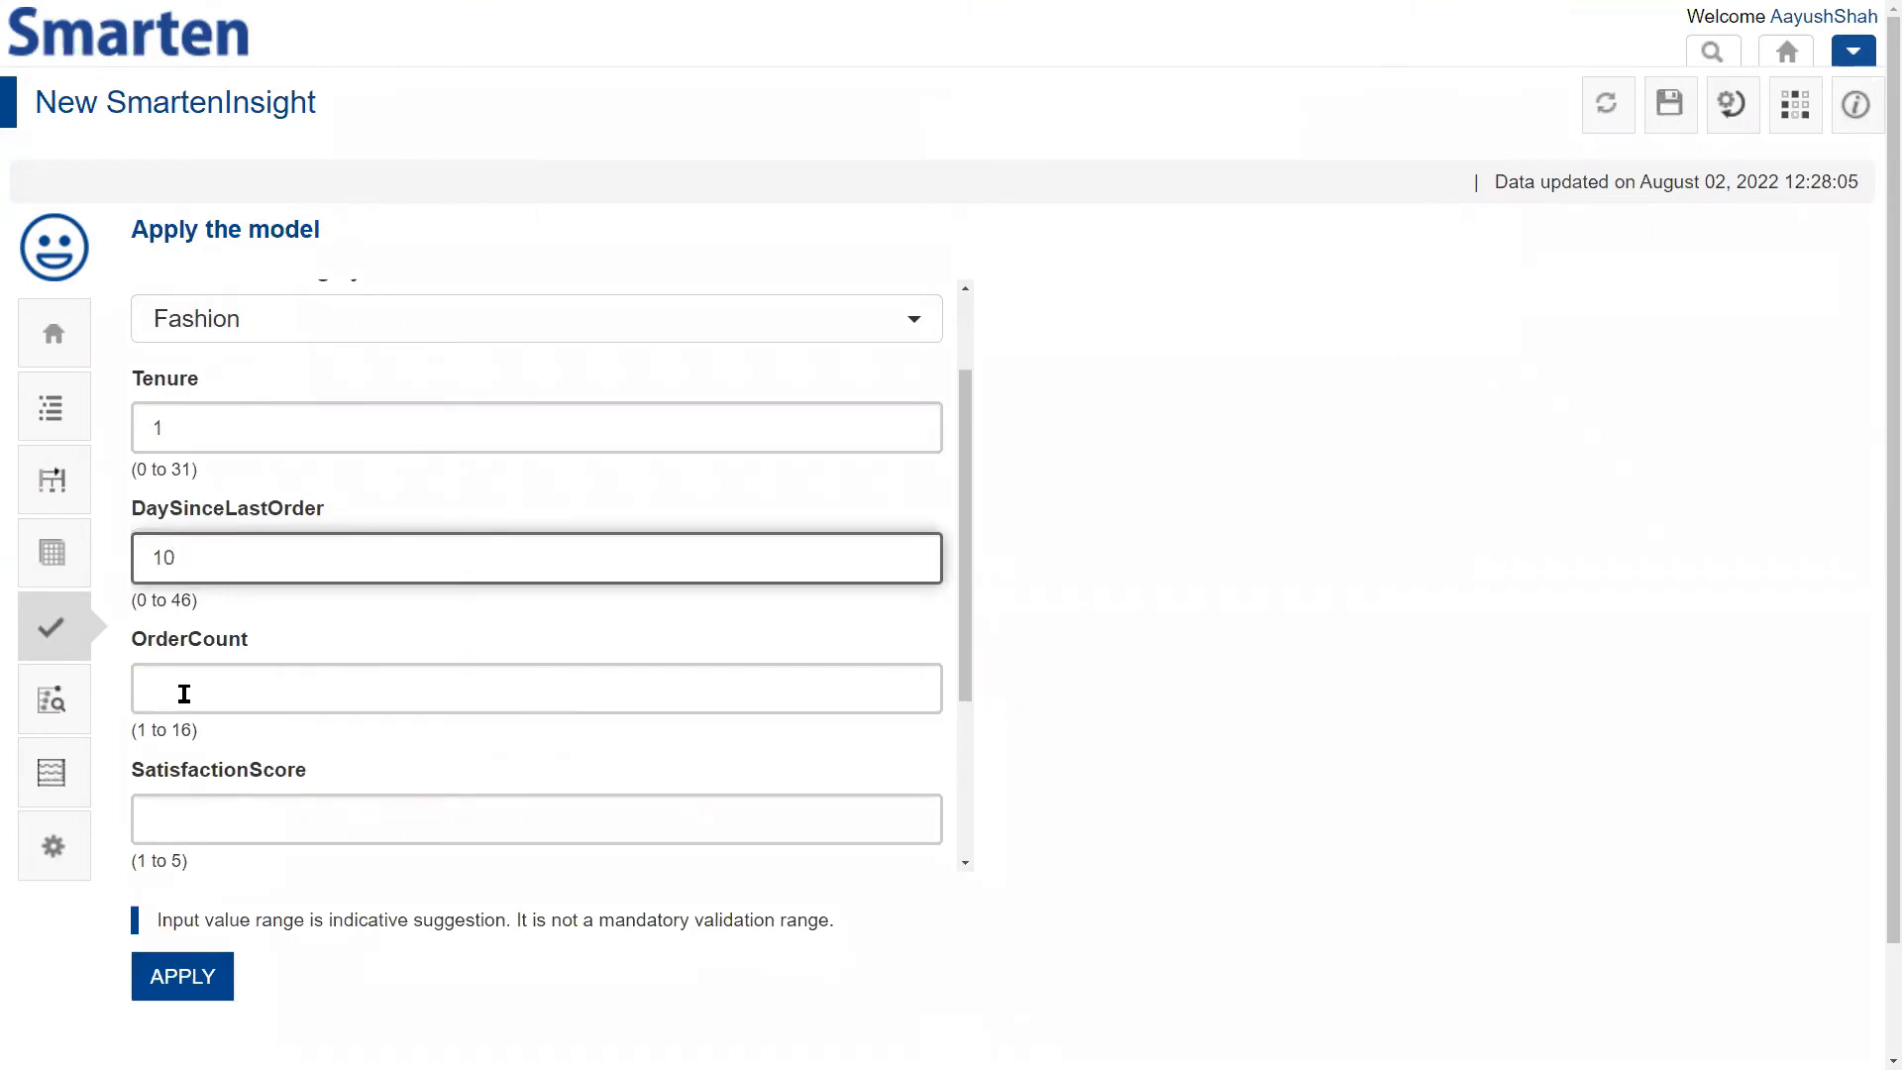
click(185, 694)
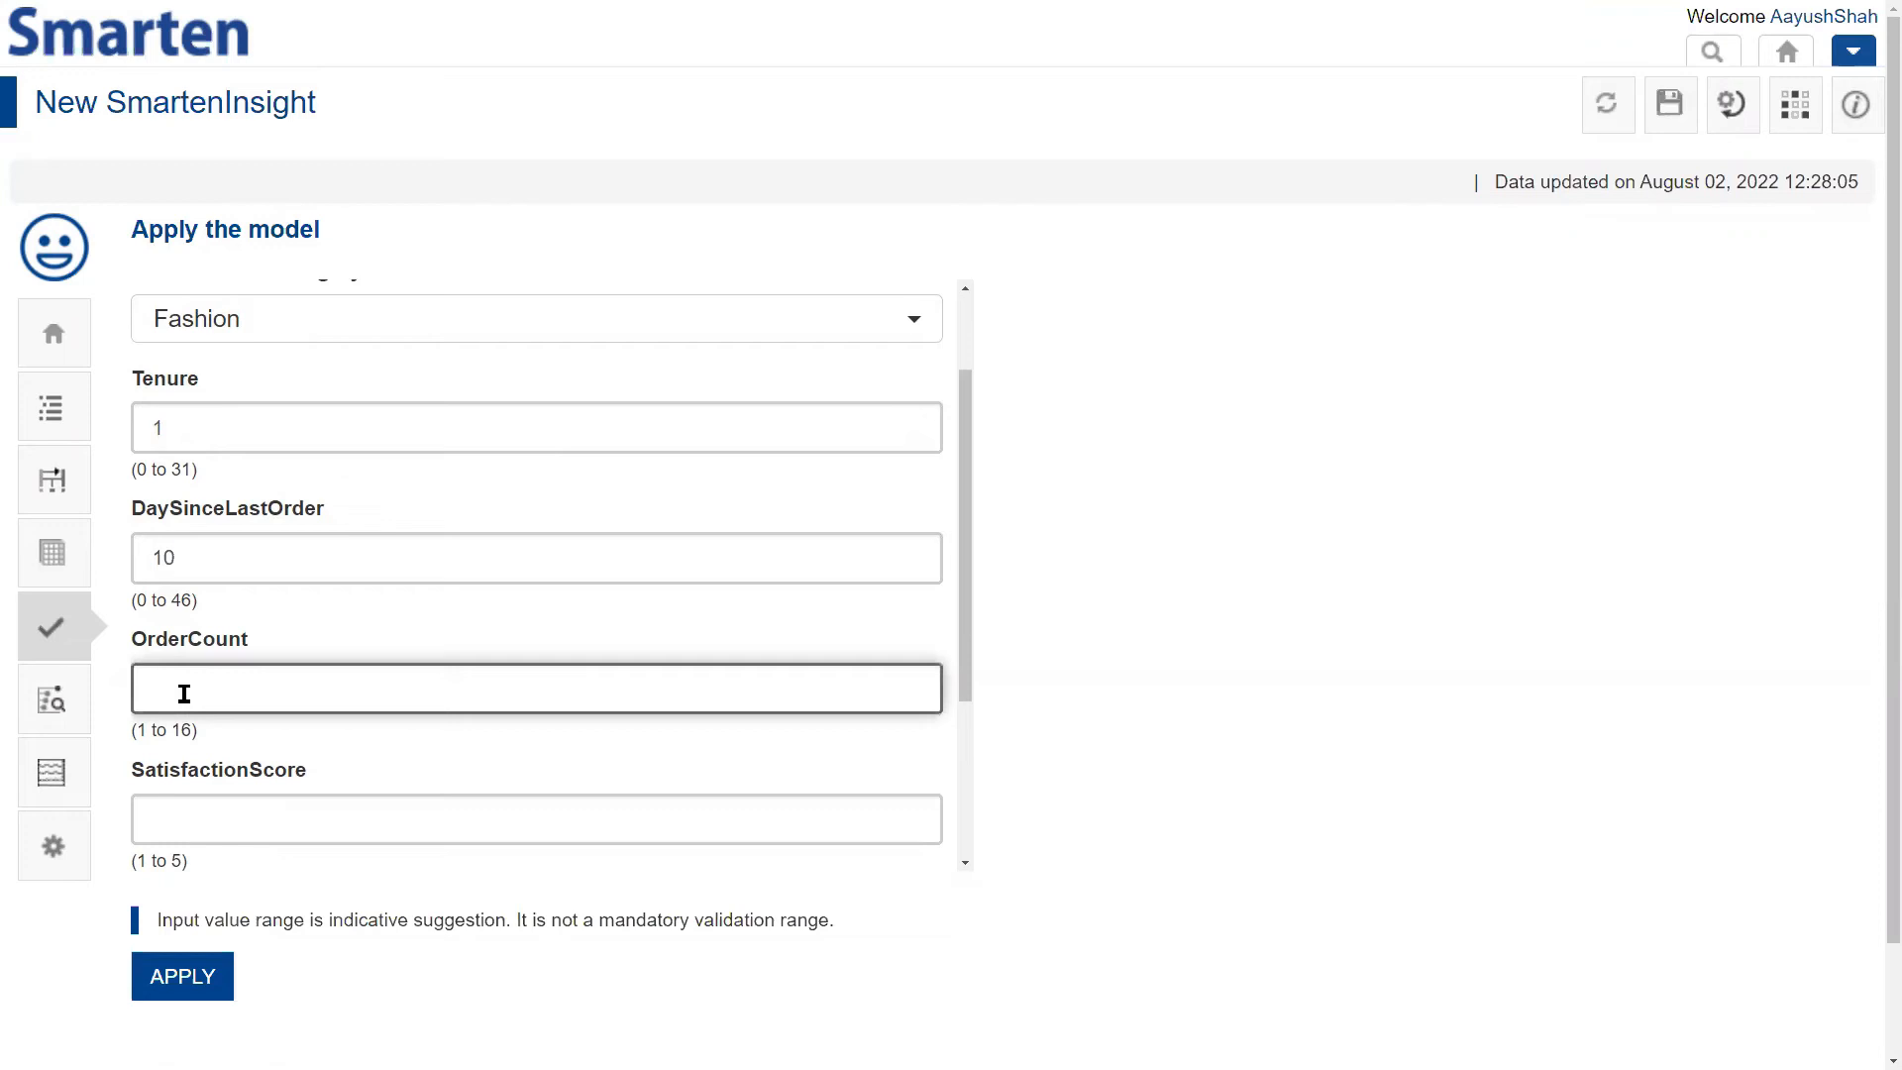
text(2)
Enter 1 for SatisfactionScore, 4 for NumberOfDeviceRegistered and 3 for CityTier as prediction inputs
scroll(184, 695, down, 2)
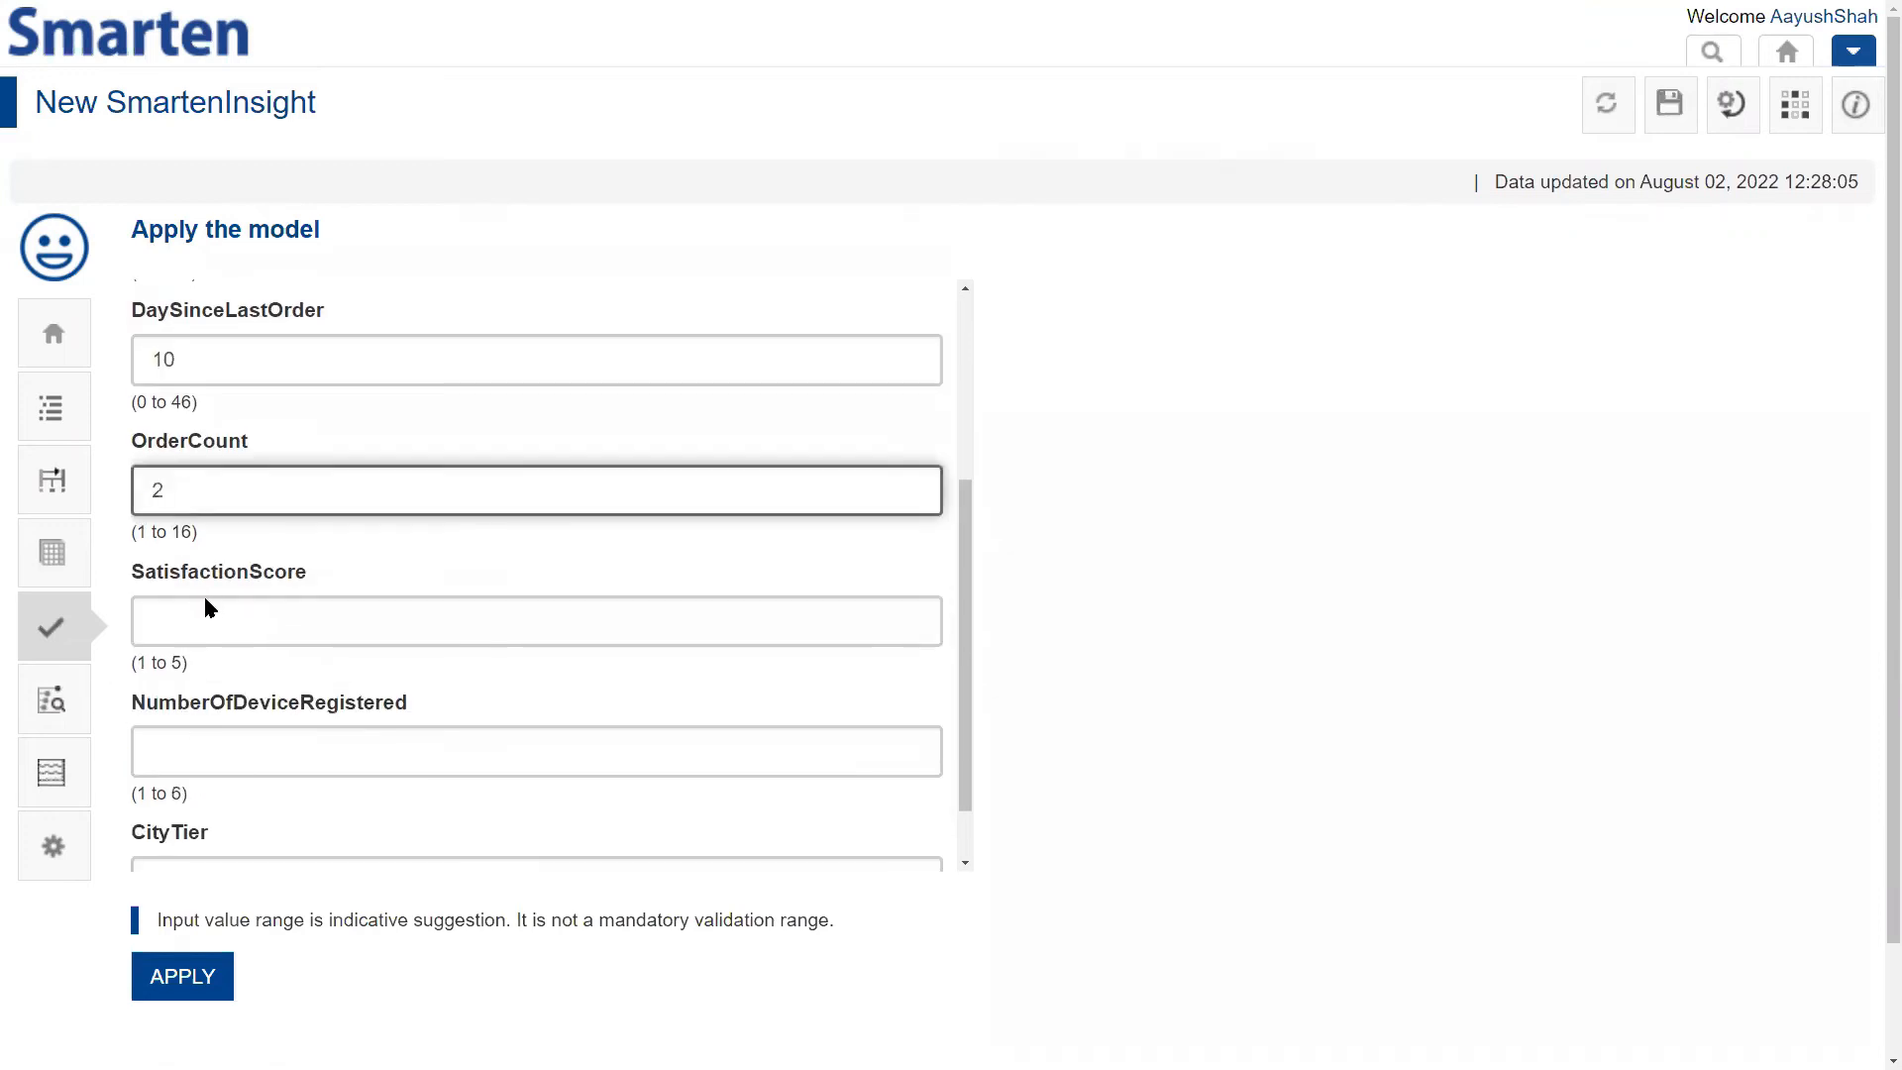
click(208, 617)
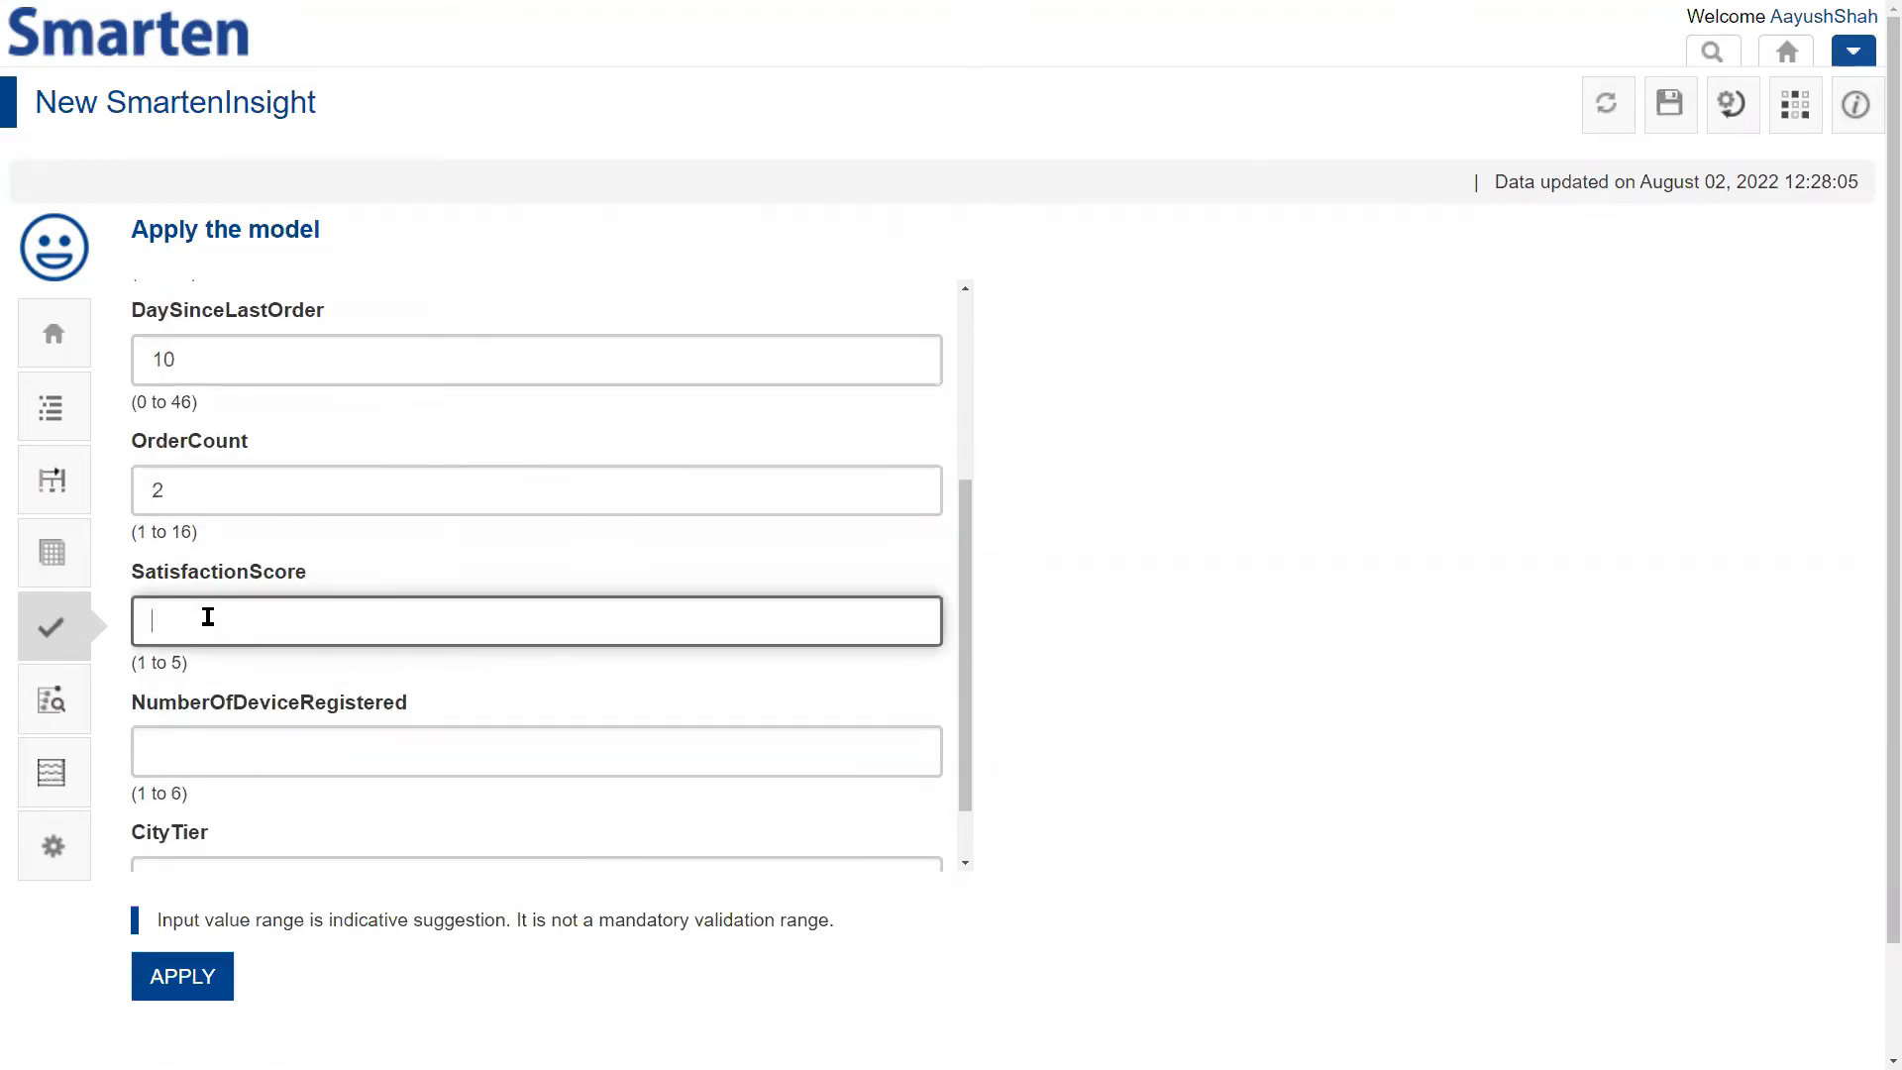
text(1)
scroll(217, 698, down, 1)
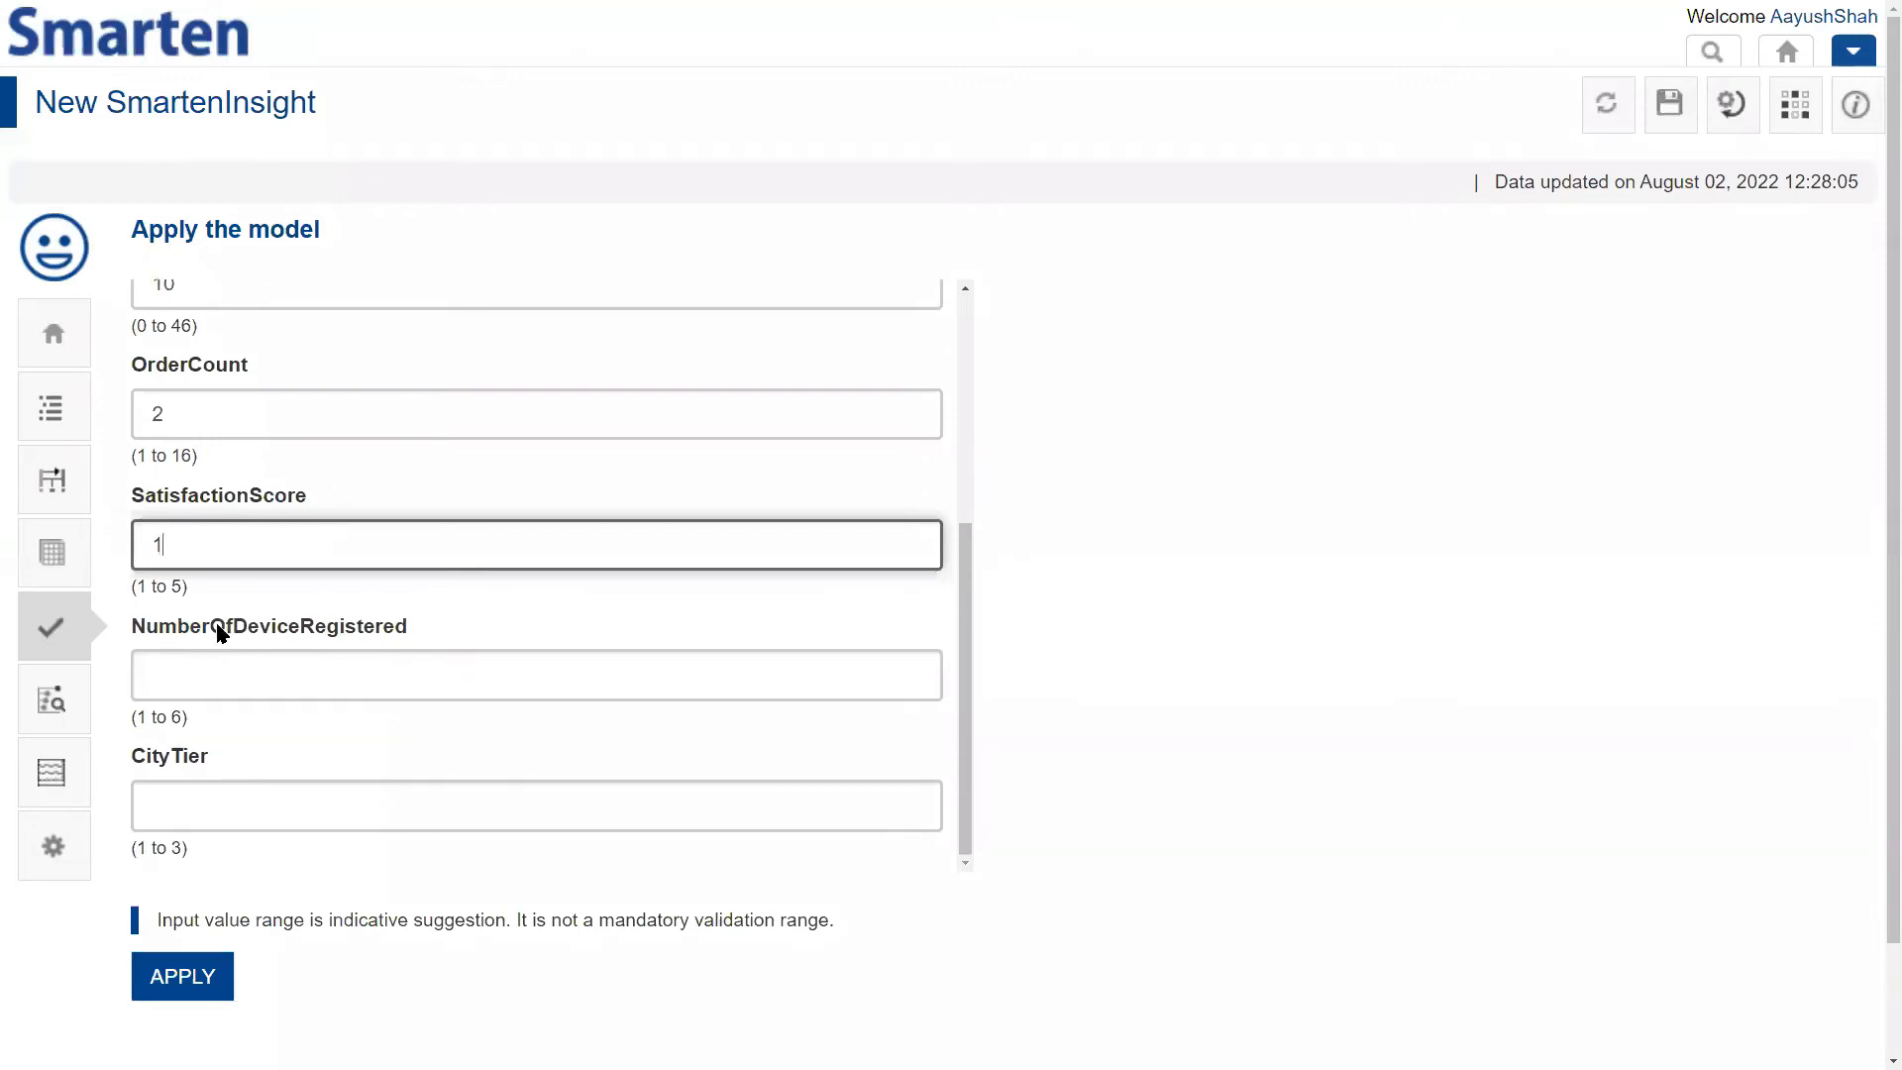
click(201, 688)
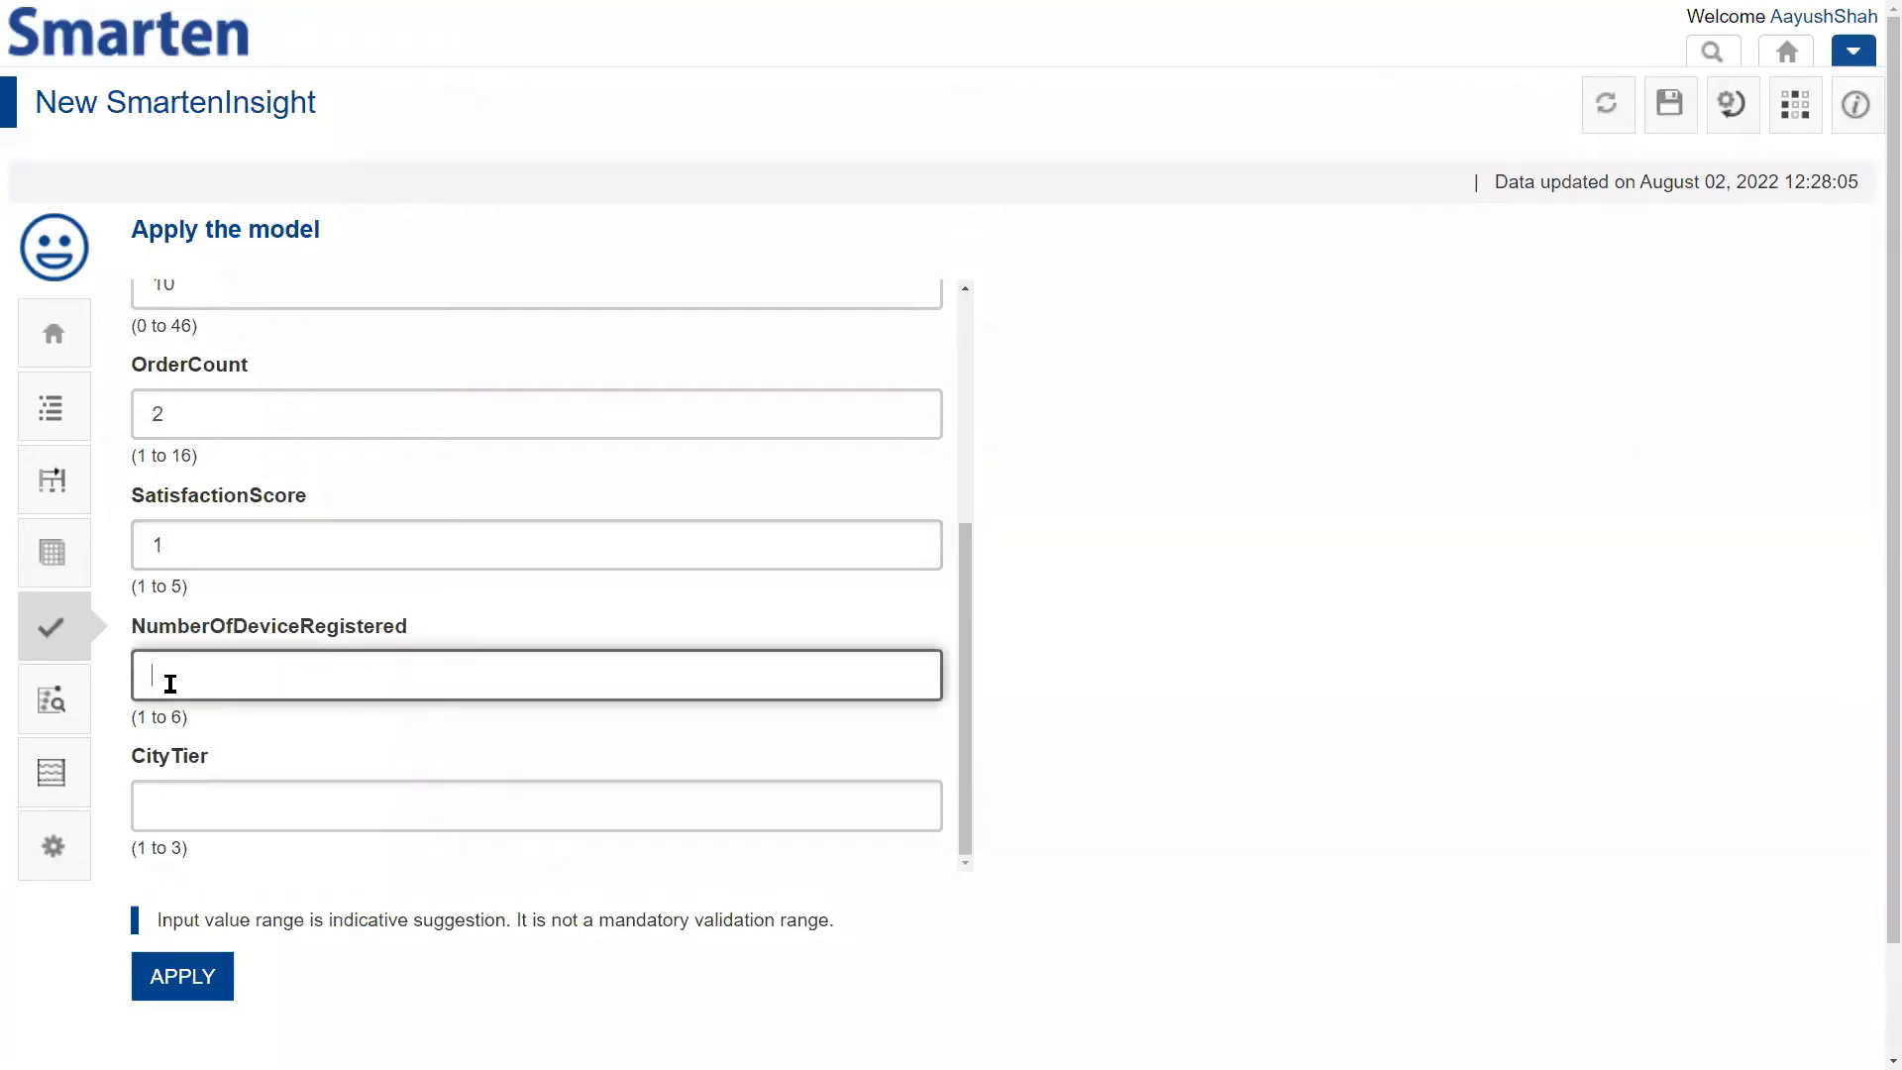
text(4)
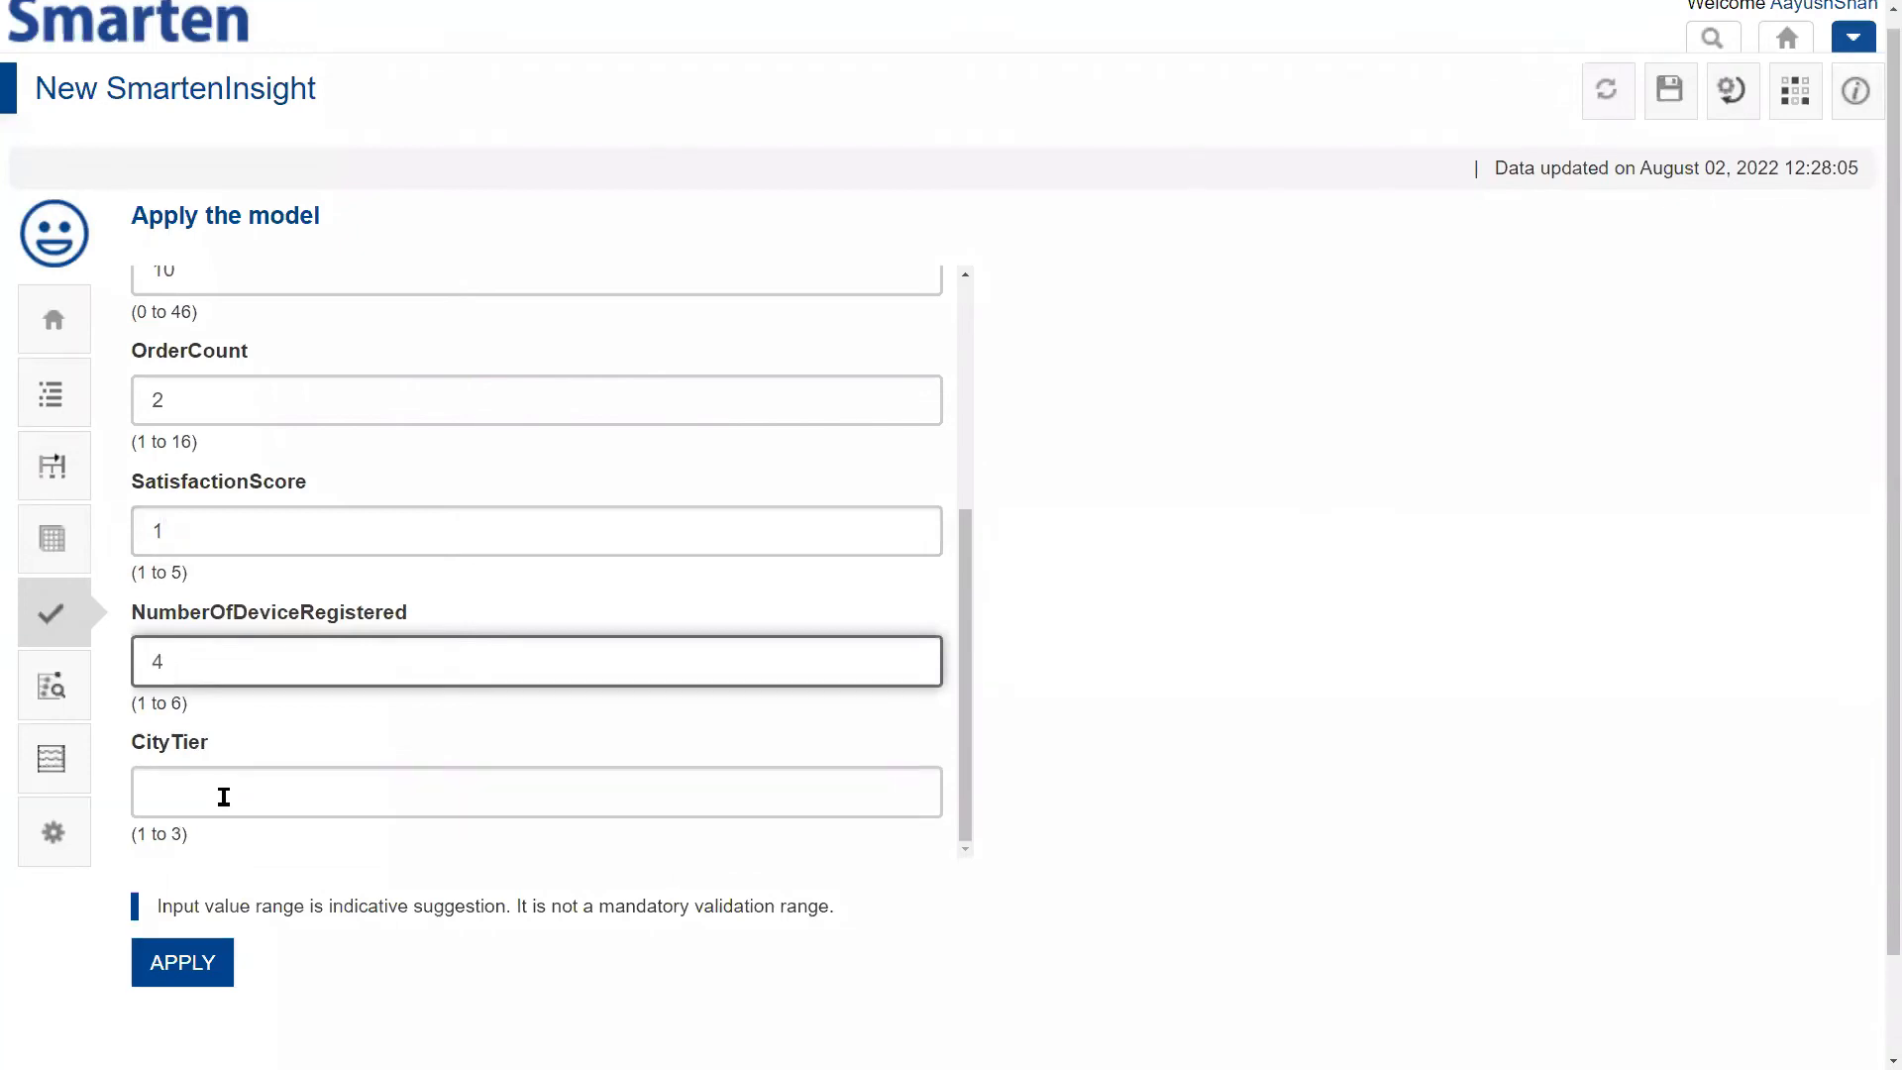
scroll(221, 789, down, 1)
click(242, 704)
text(3)
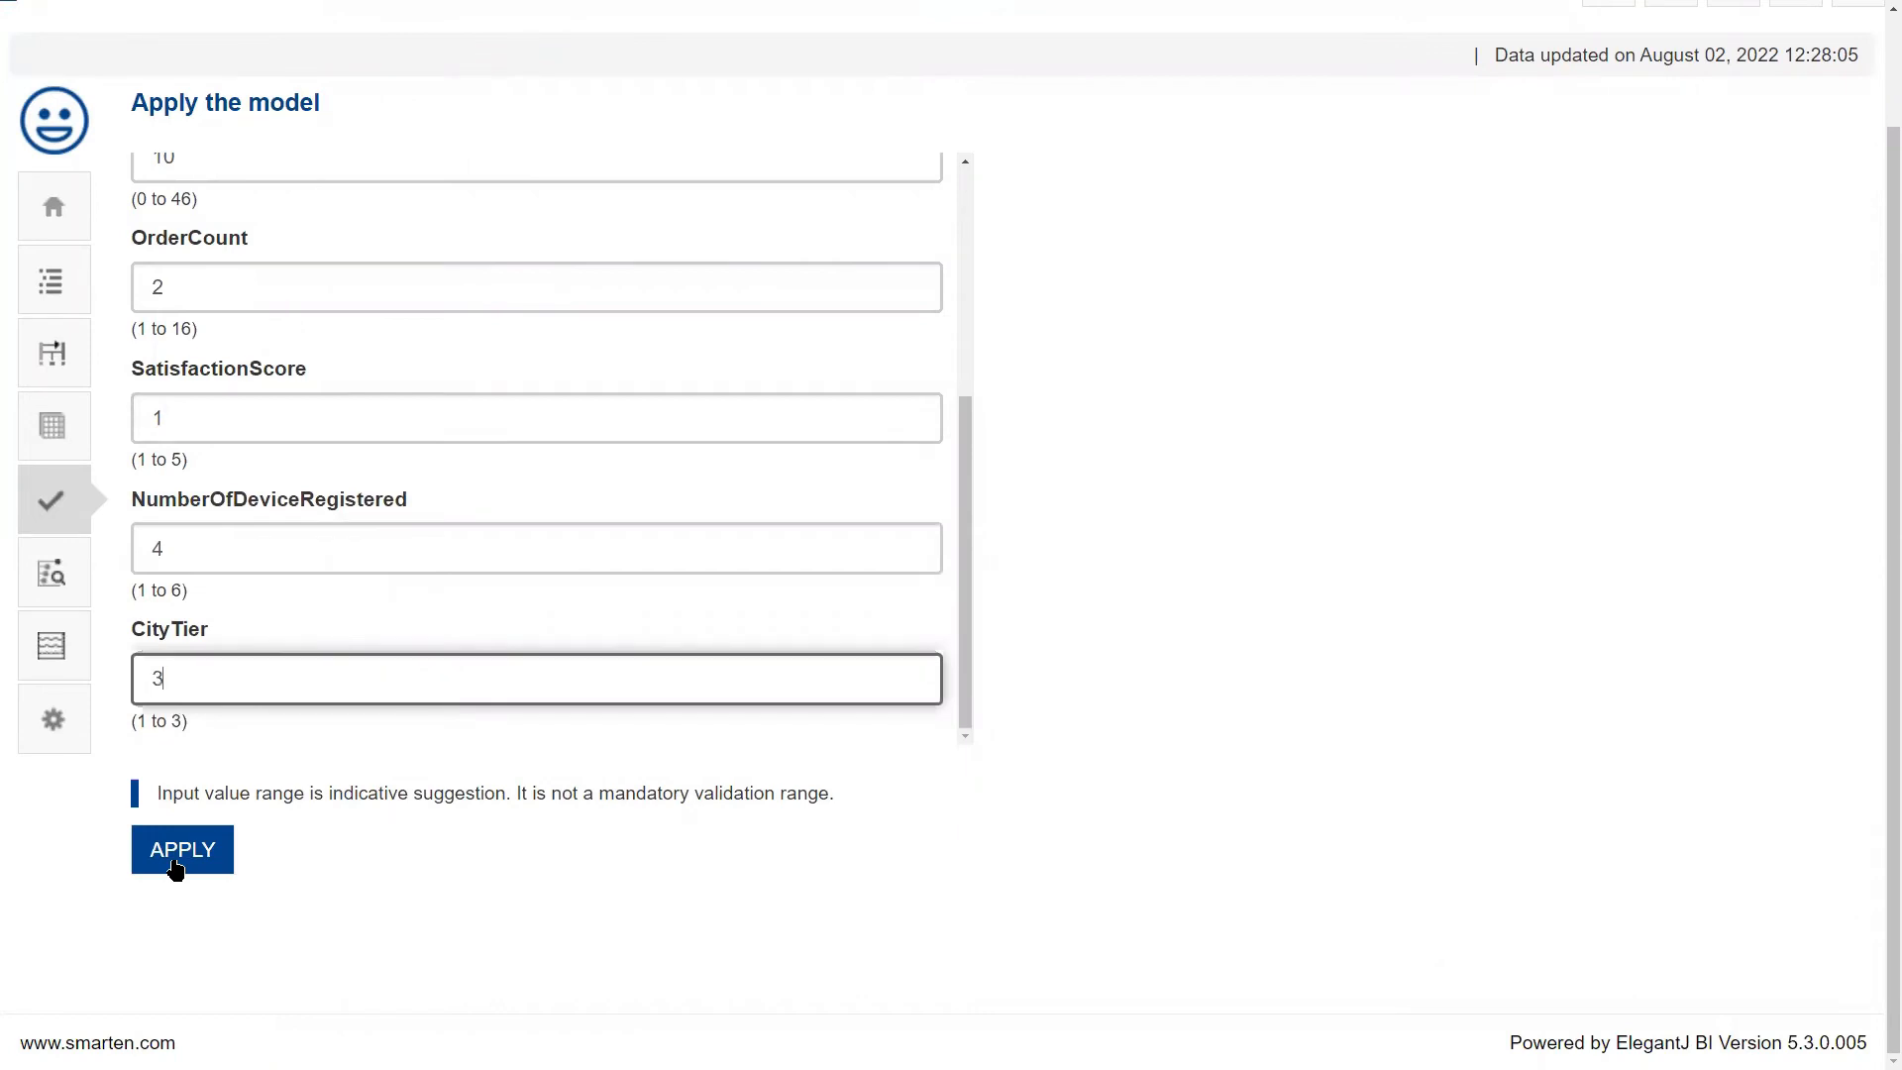
Apply the model to the entered values and inspect the predicted ChurnStatus with its accuracy
scroll(301, 433, up, 2)
click(193, 840)
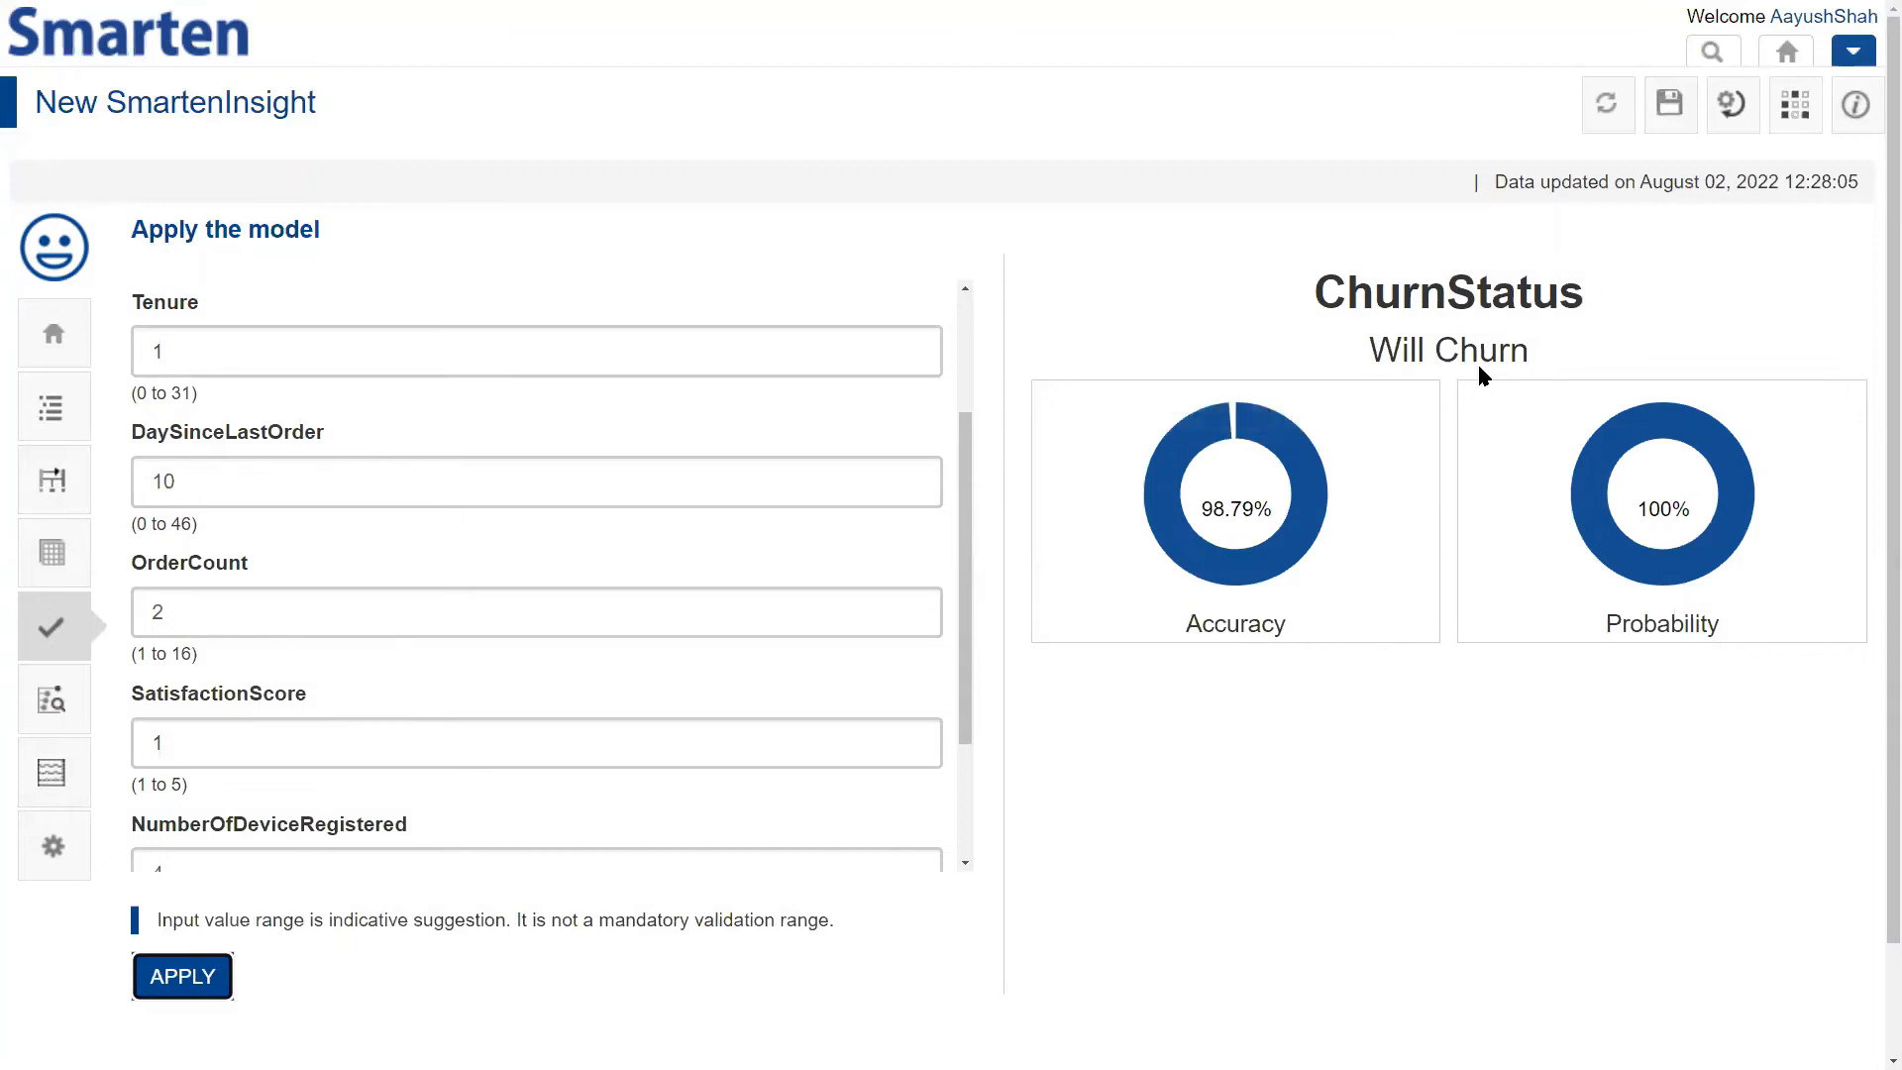
drag(1373, 352, 1522, 351)
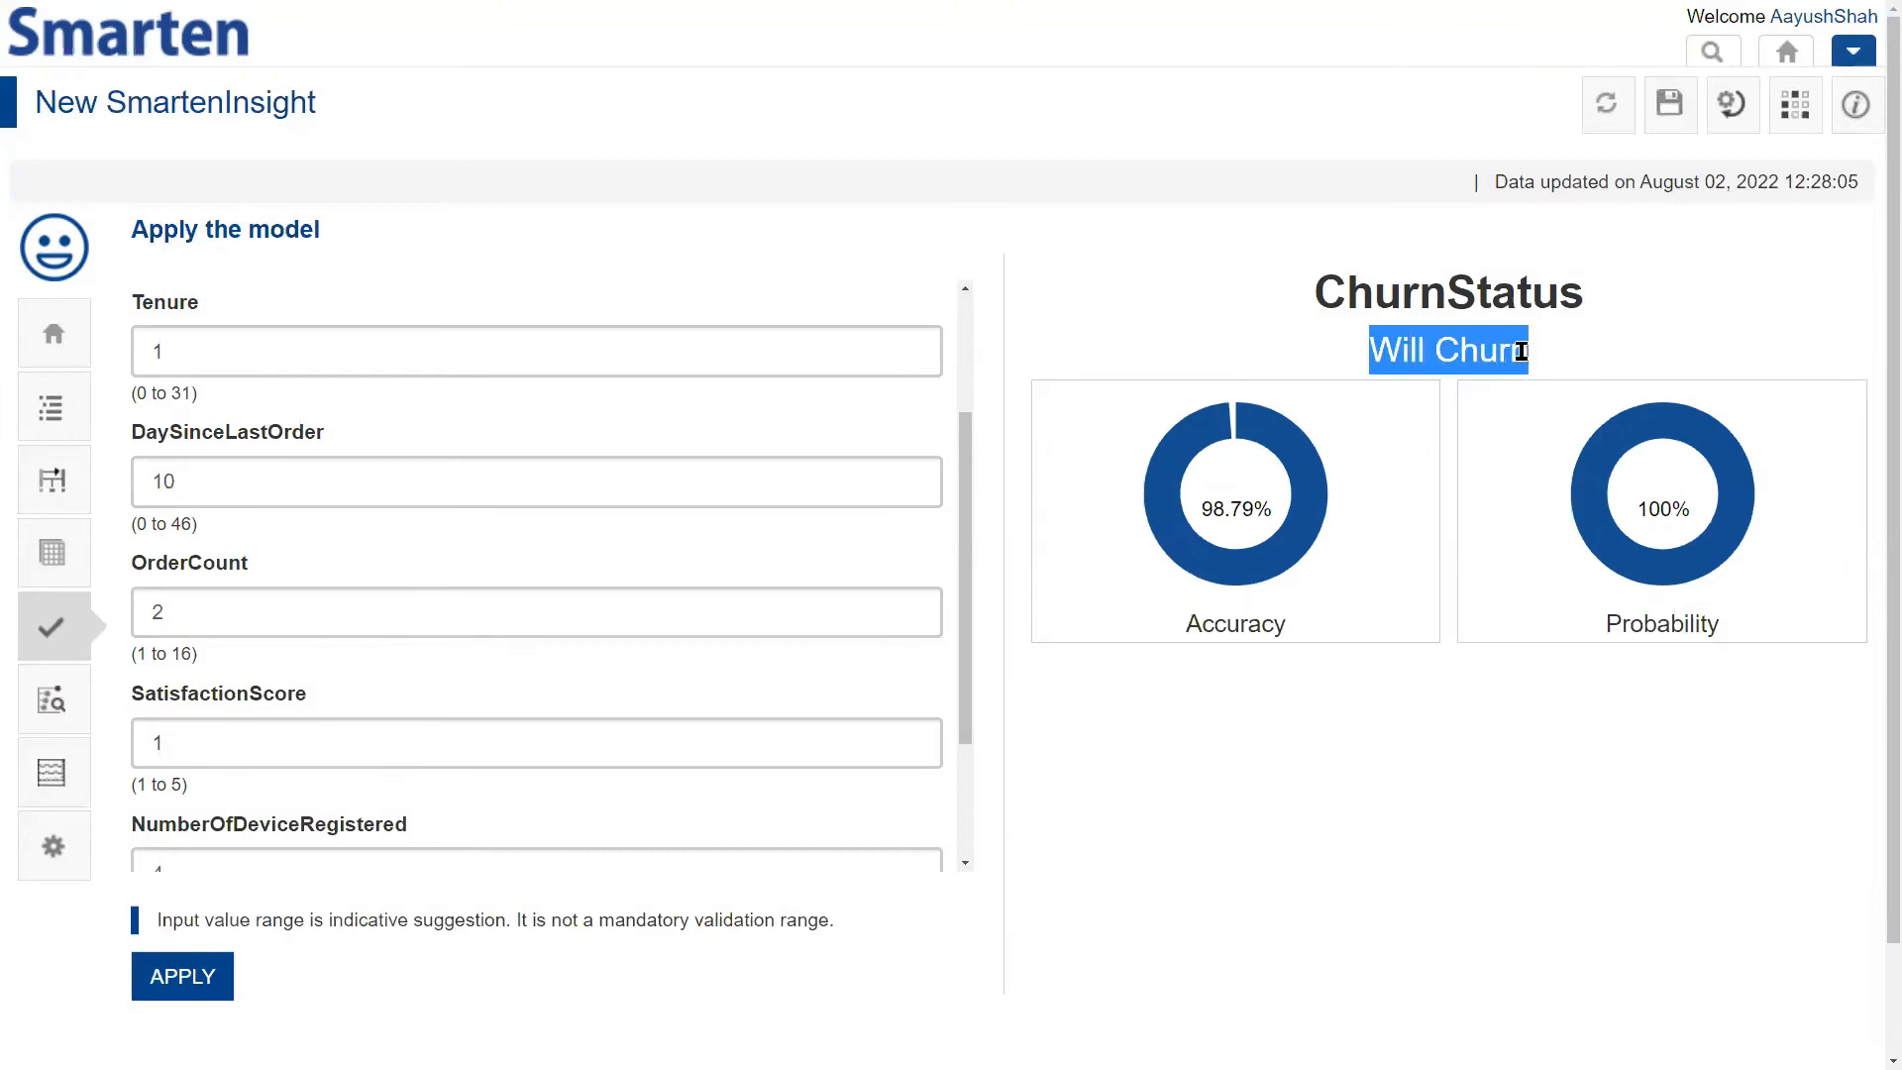
mouse_move(1213, 544)
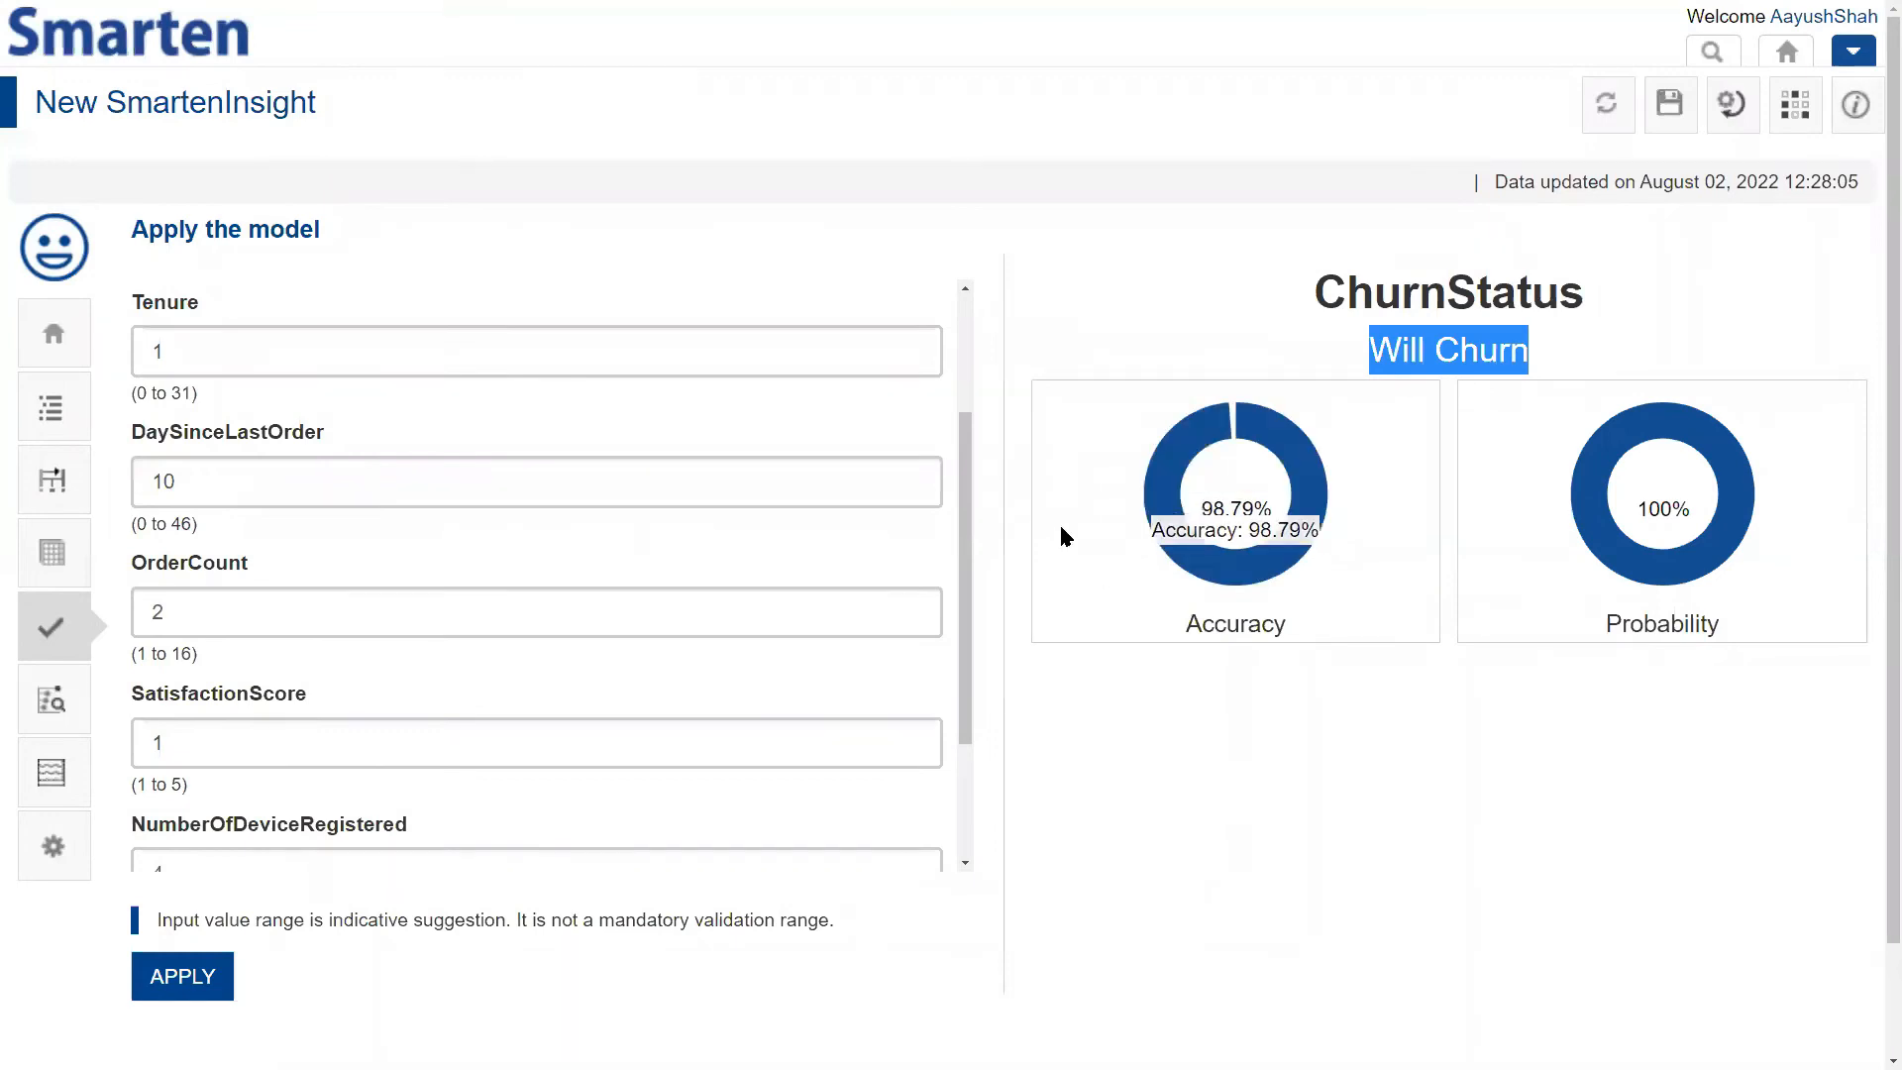
click(1069, 665)
Set Tenure to 10, DaySinceLastOrder to 3 and SatisfactionScore to 5, then apply the model and inspect the predicted ChurnStatus
drag(223, 357, 117, 357)
text(10)
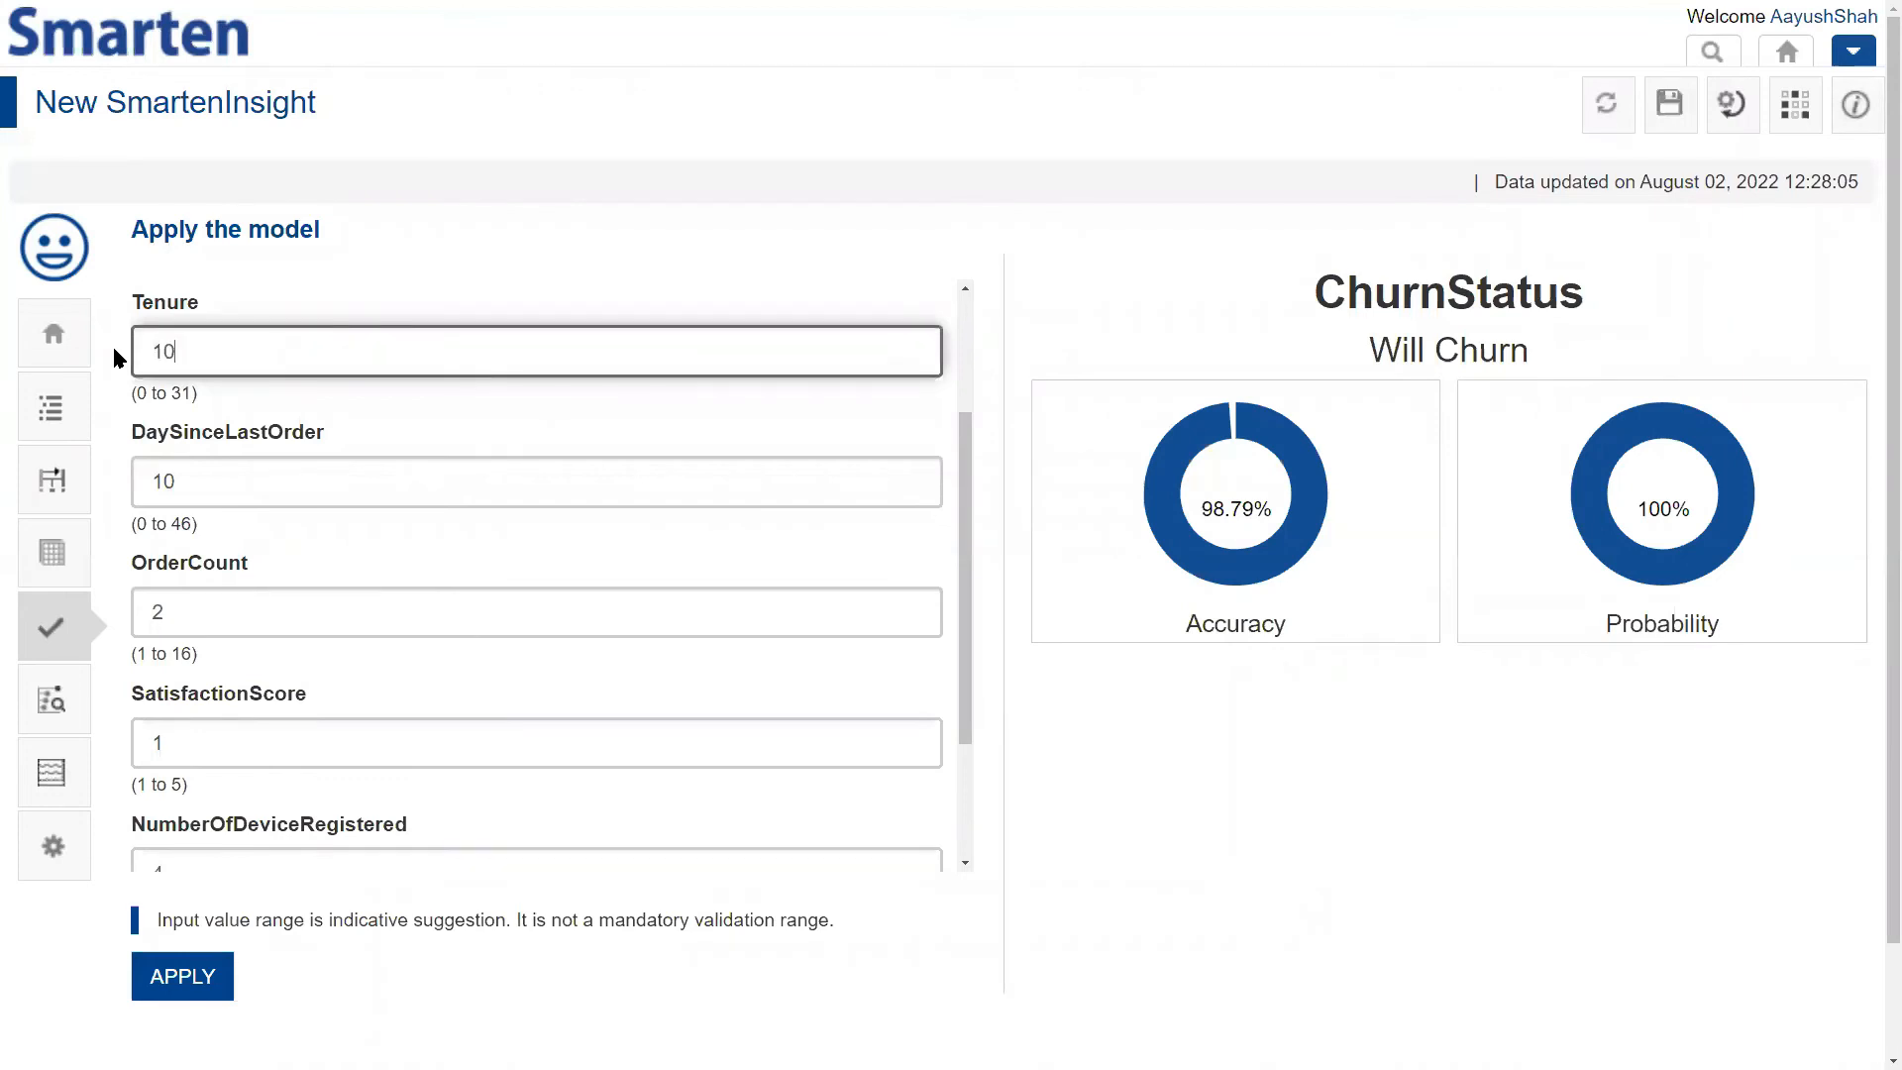
drag(183, 480, 139, 482)
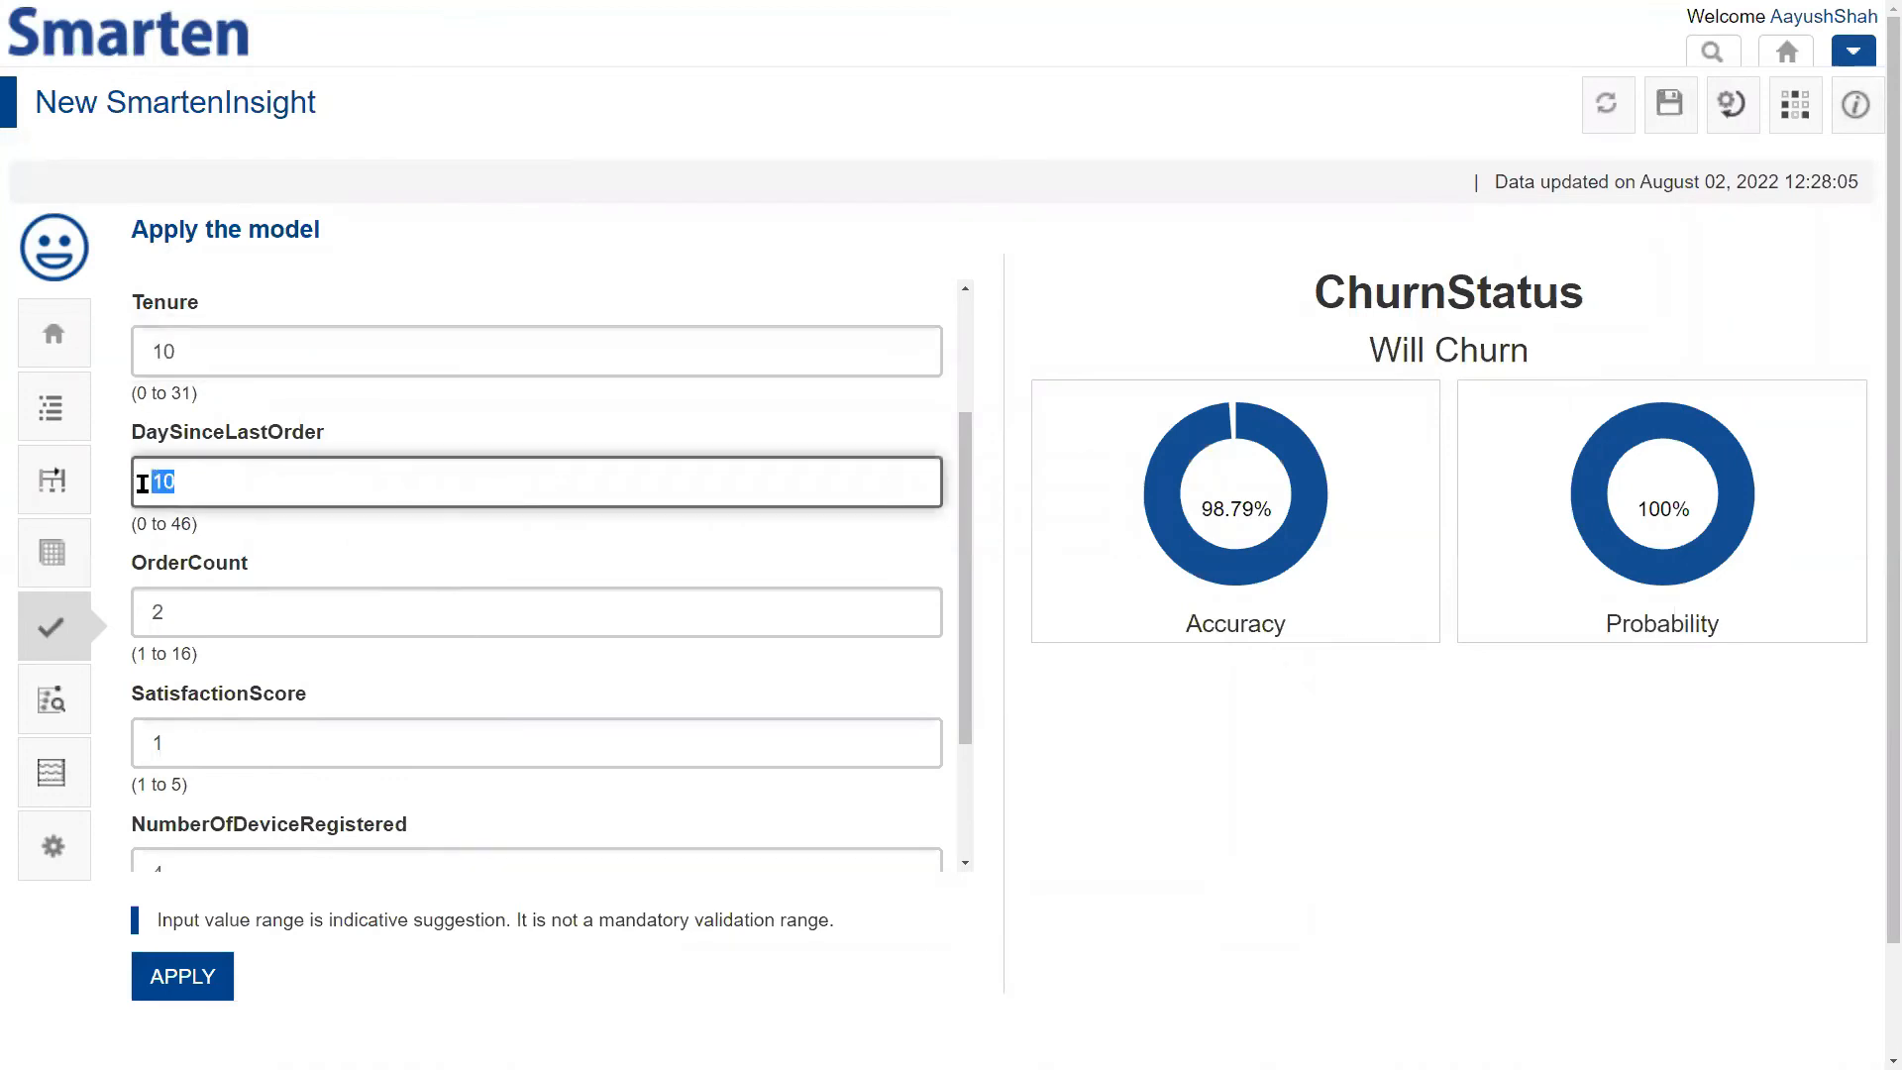
text(3)
drag(181, 745, 136, 735)
text(5)
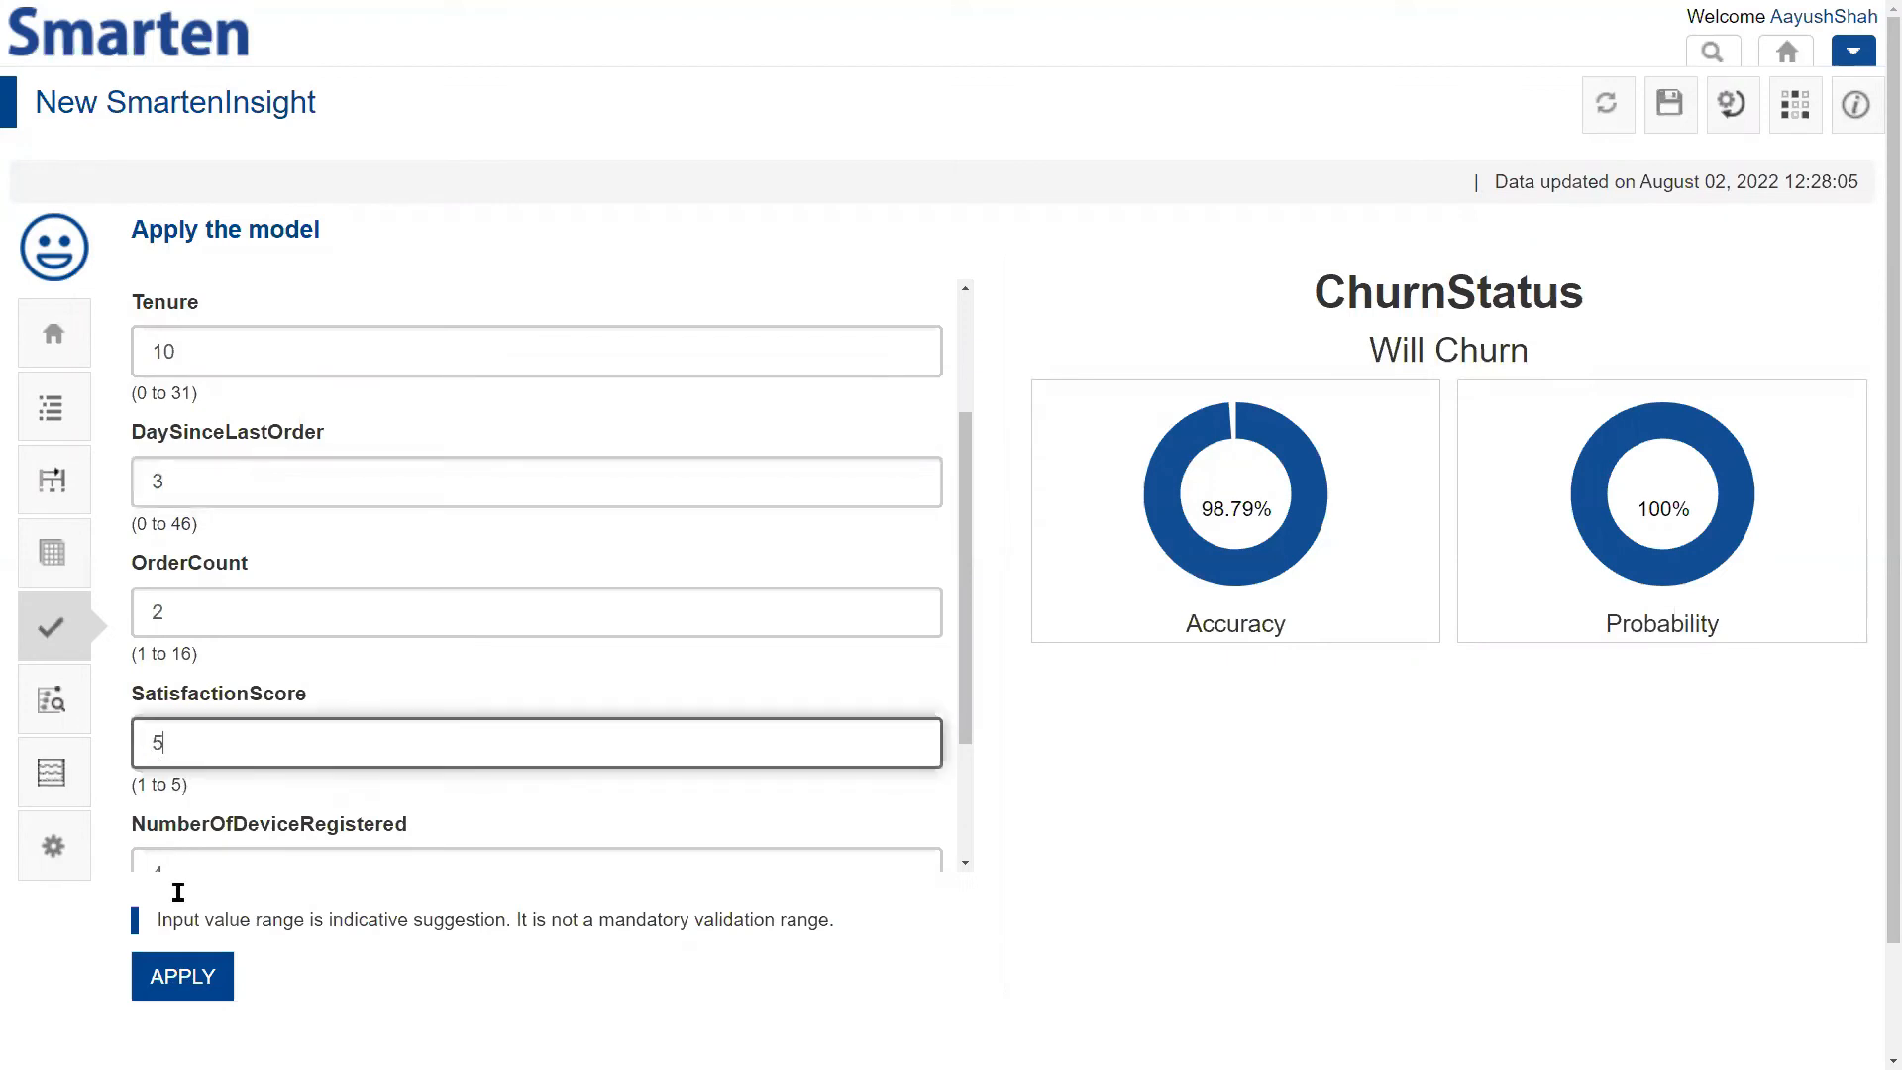
click(180, 976)
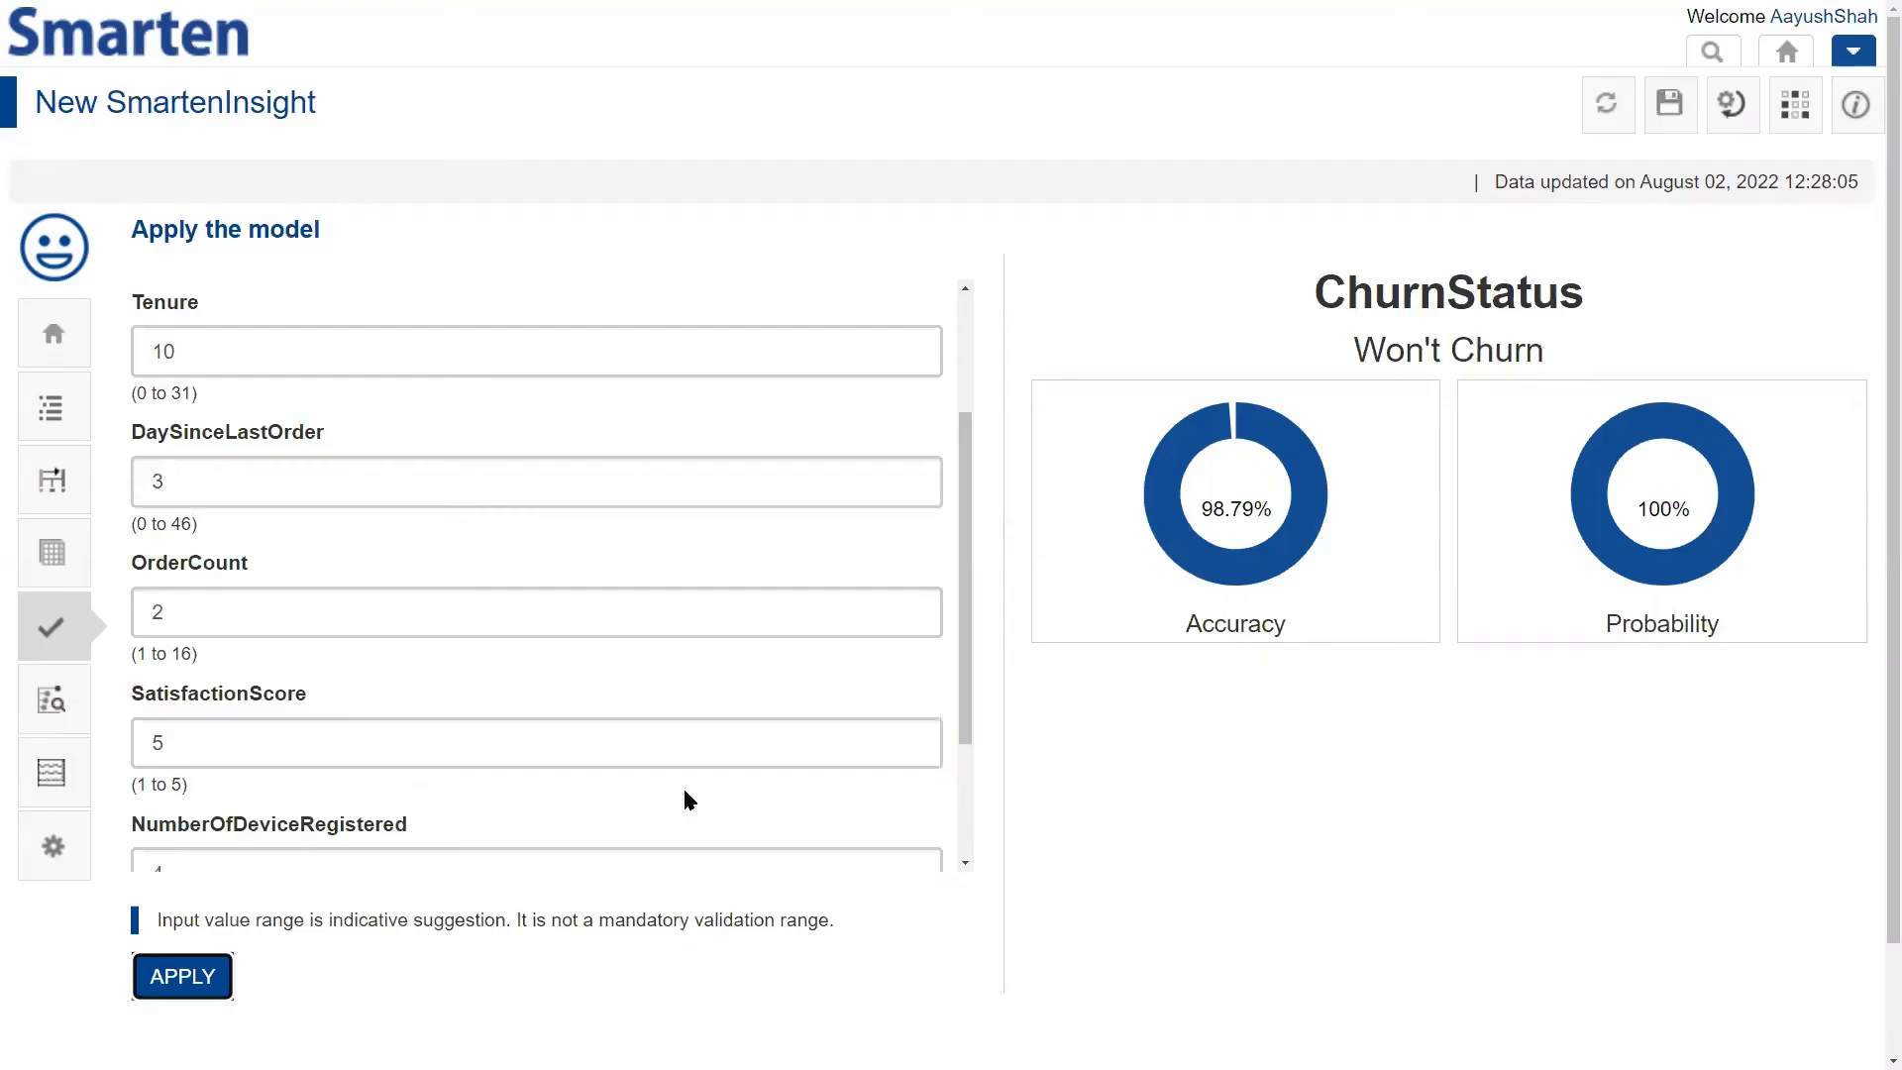
drag(1355, 349, 1546, 357)
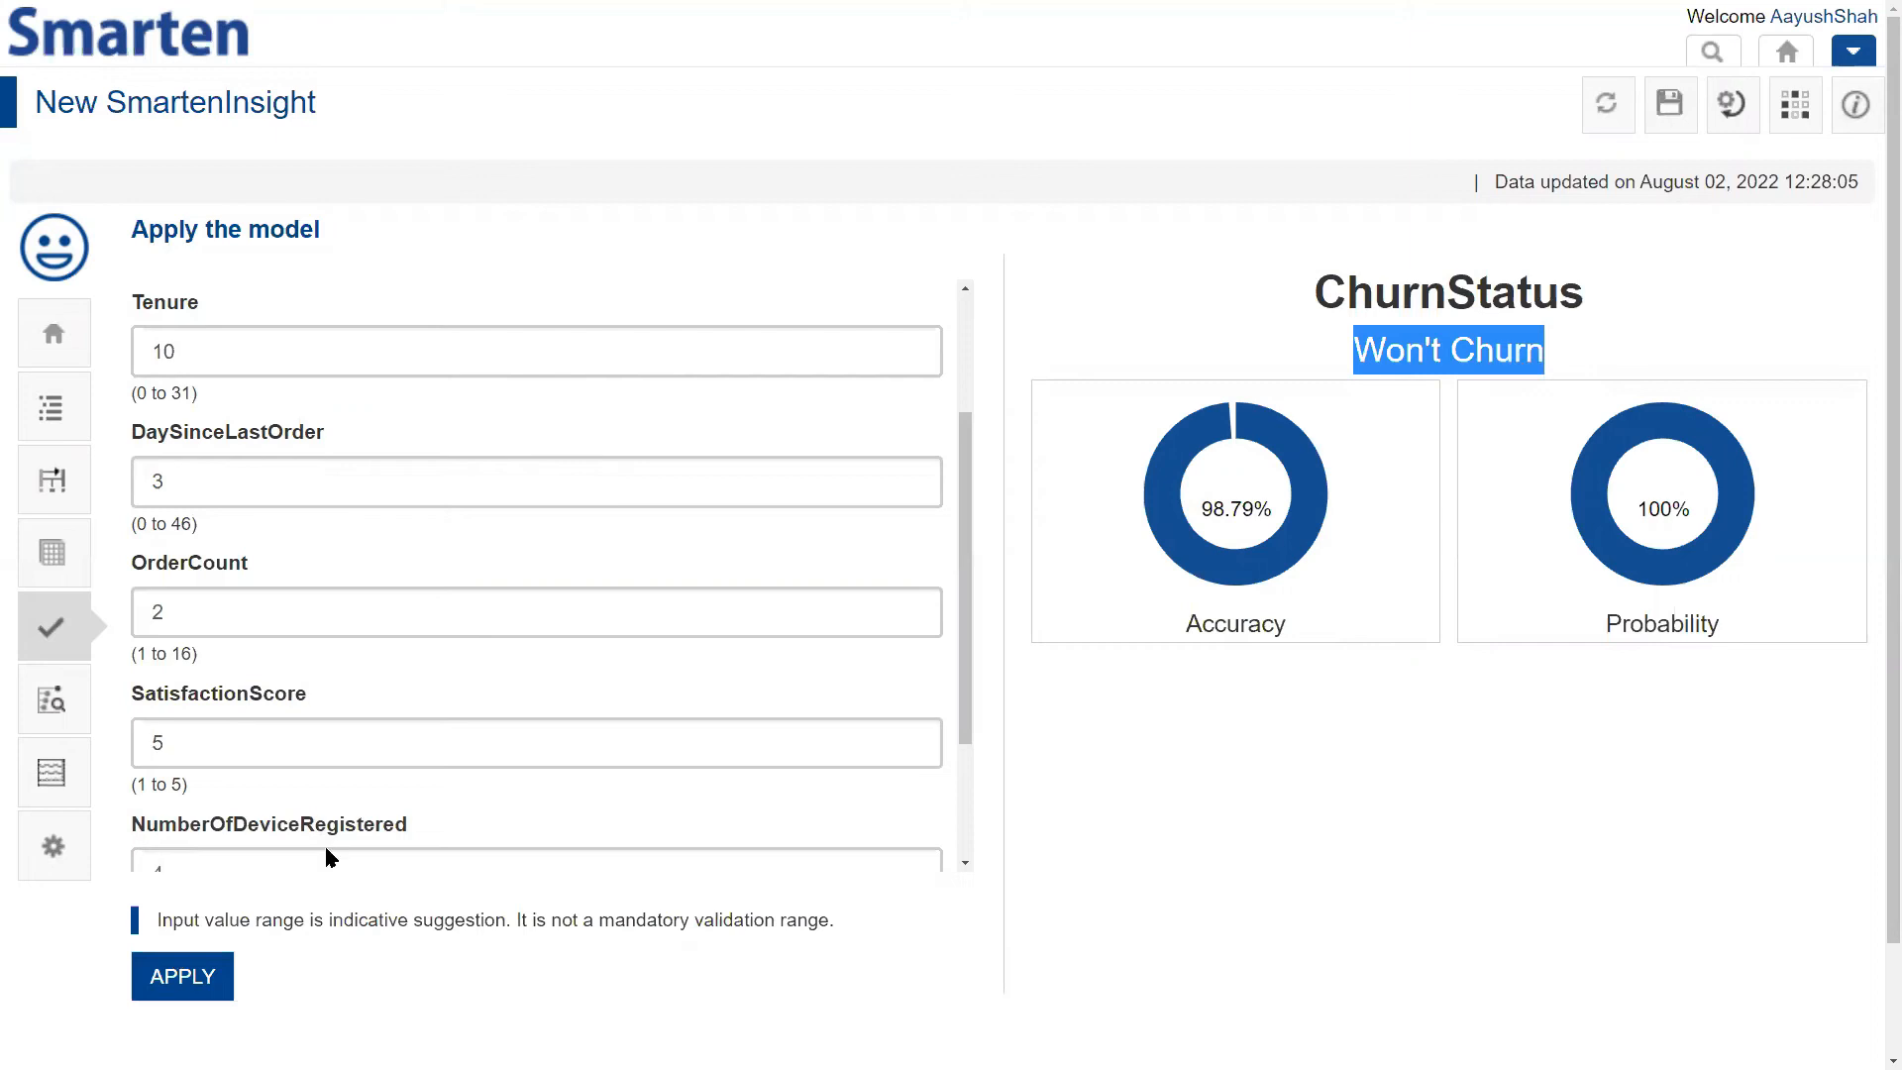
Open the Simulation and set Tenure to 20, SatisfactionScore to 1.8, CityTier to 1 and DaySinceLastOrder to 40
click(60, 771)
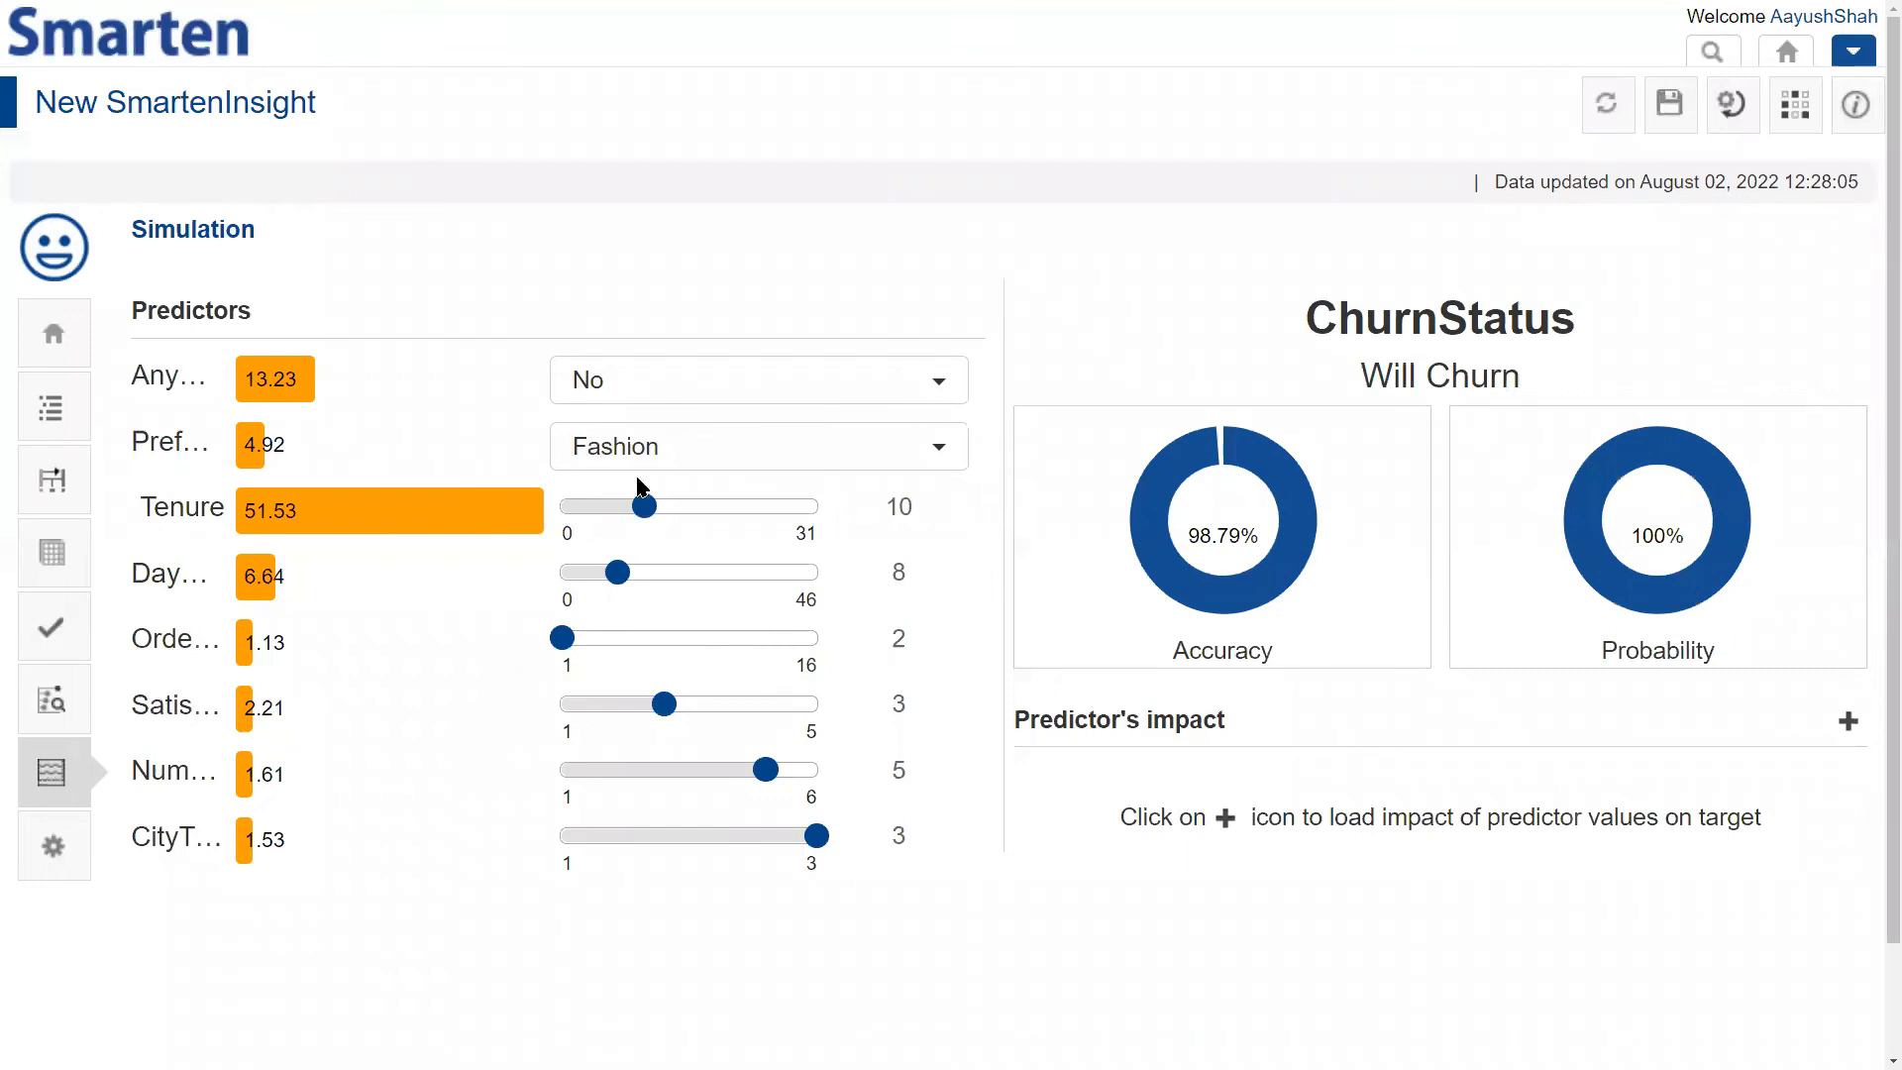
drag(644, 506, 728, 506)
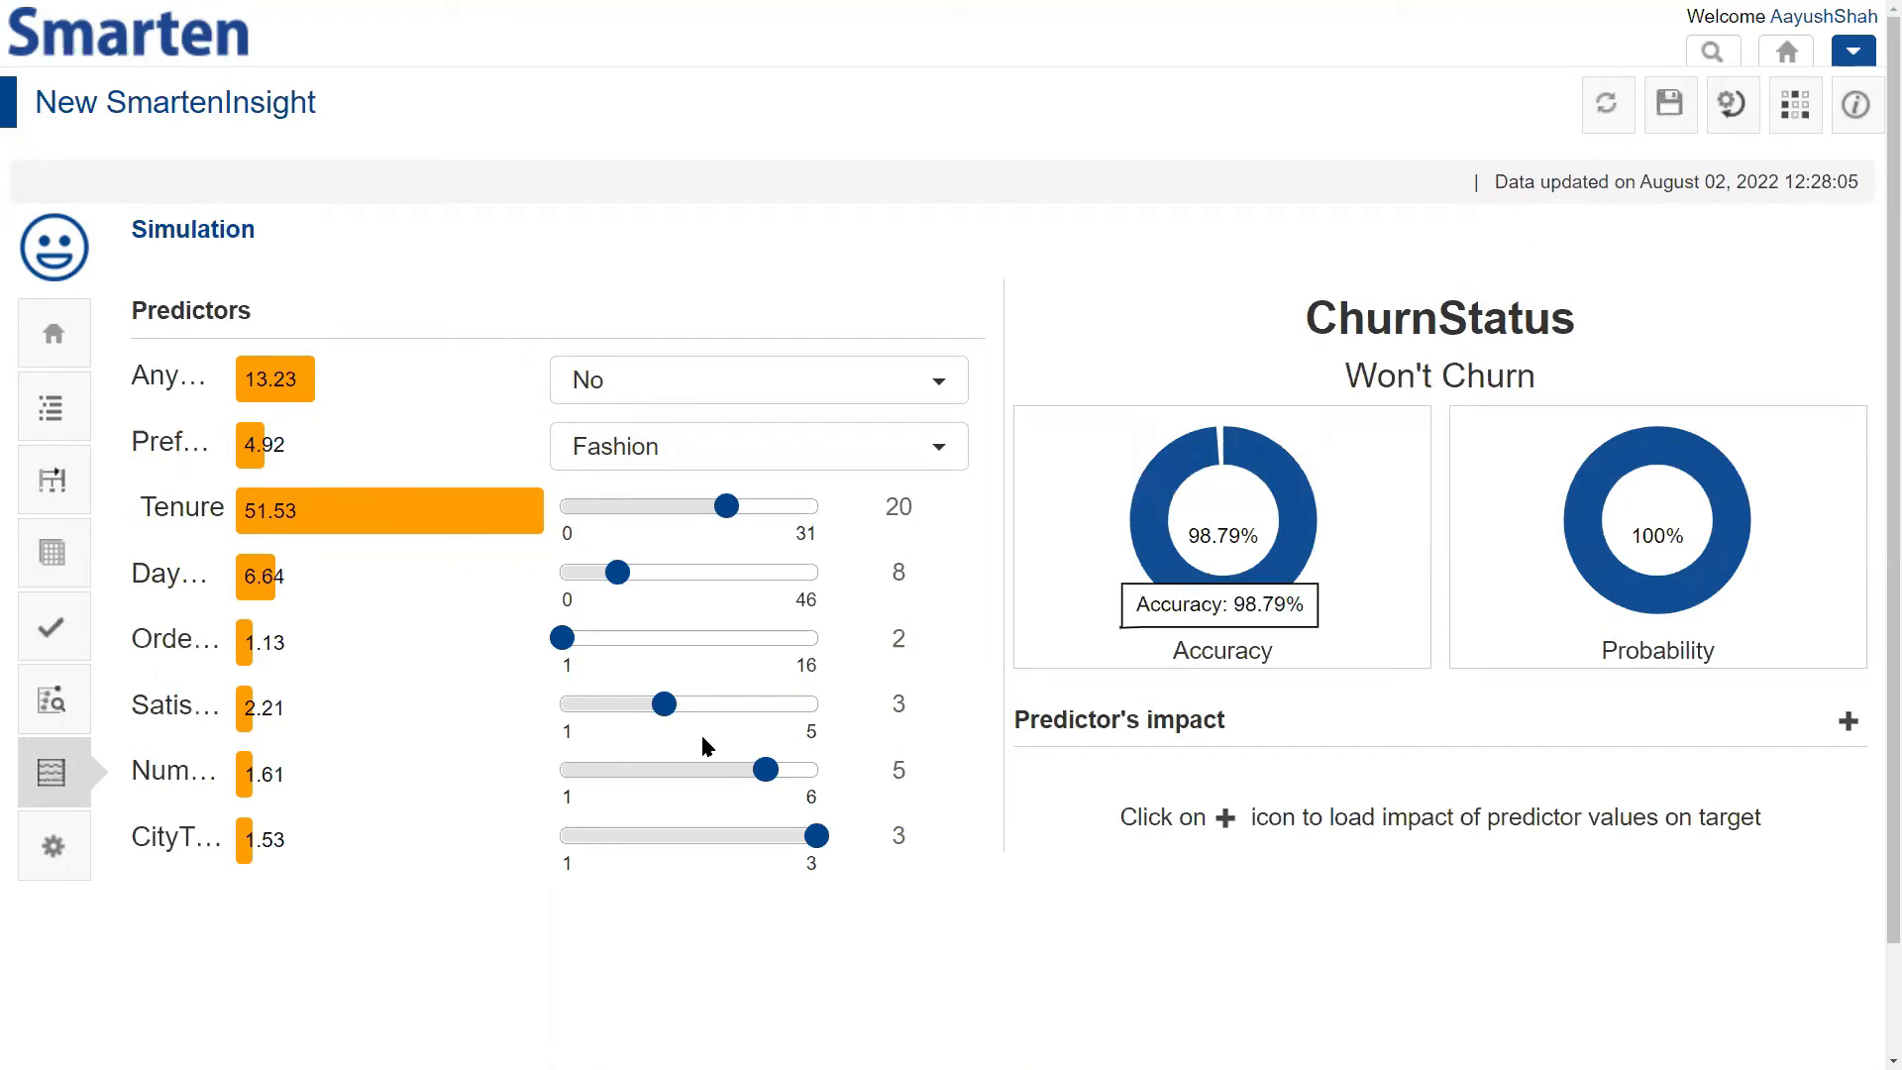
drag(664, 704, 613, 704)
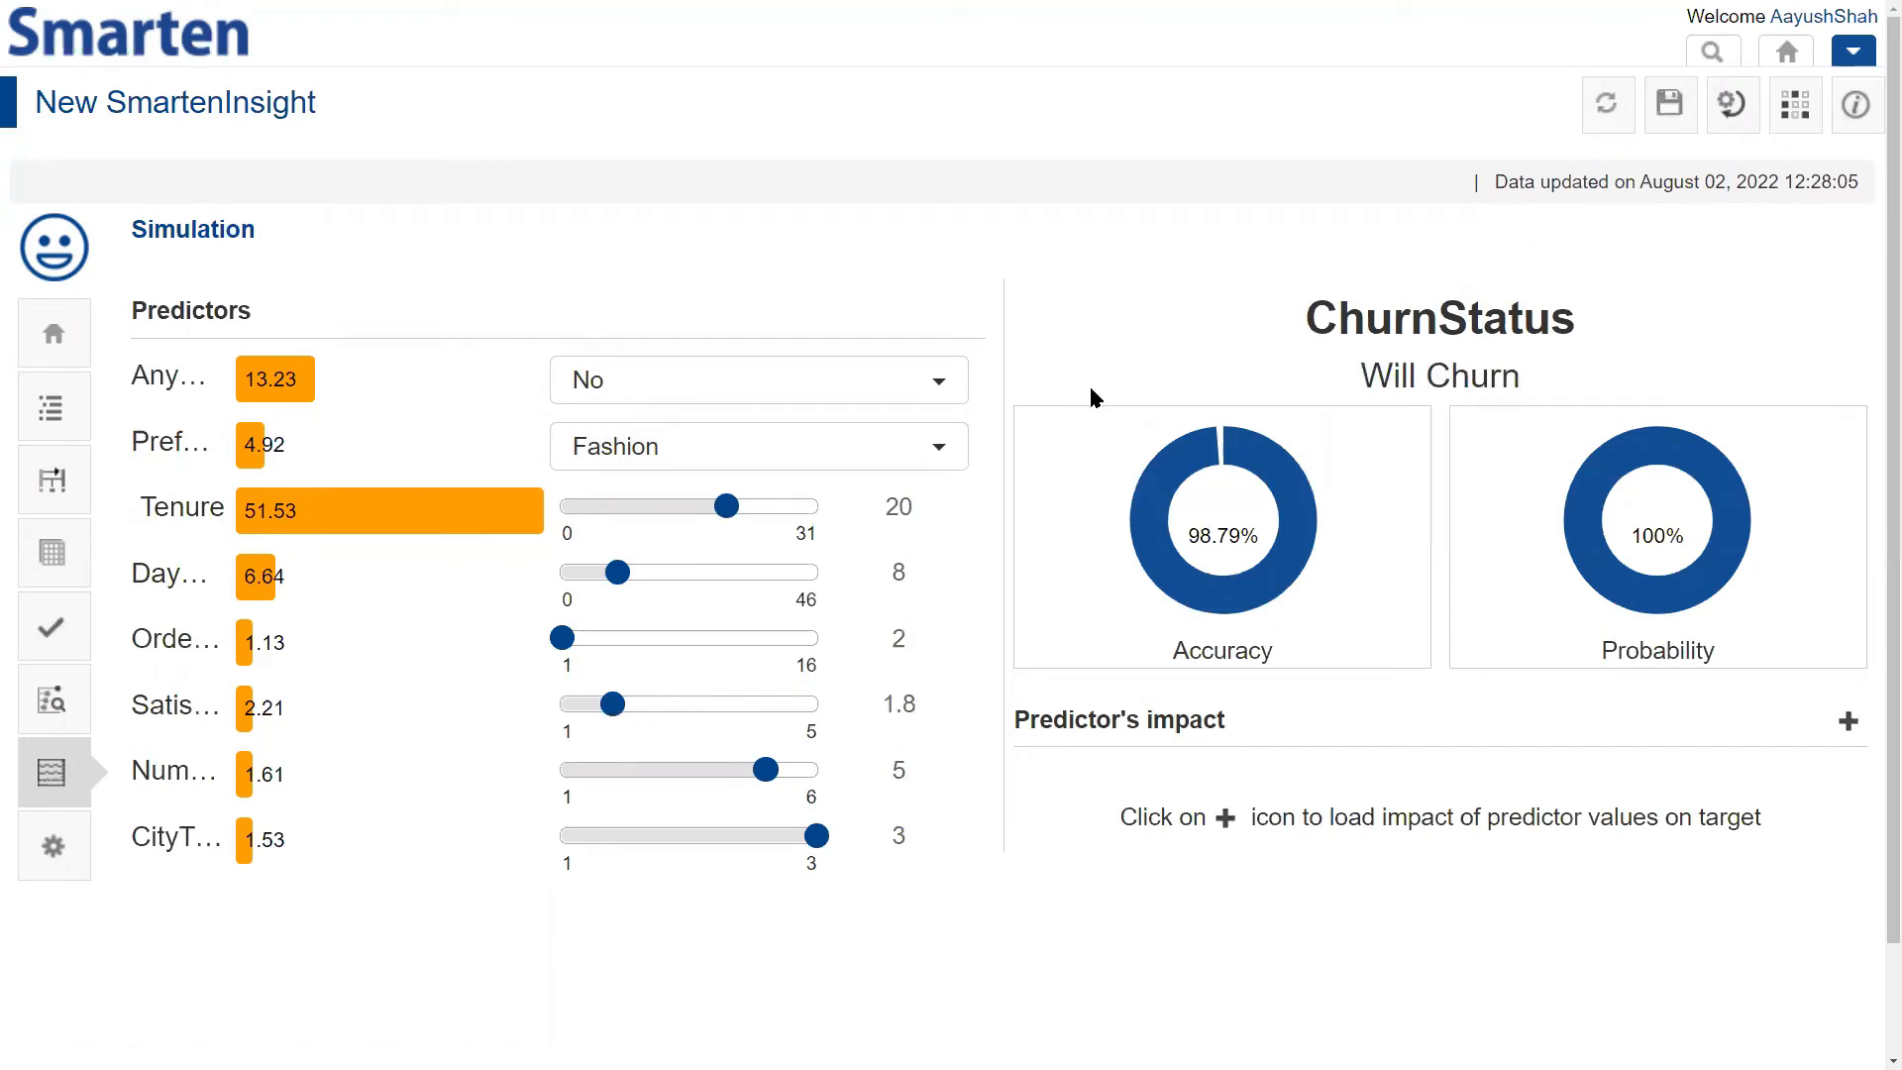
drag(1359, 374, 1491, 374)
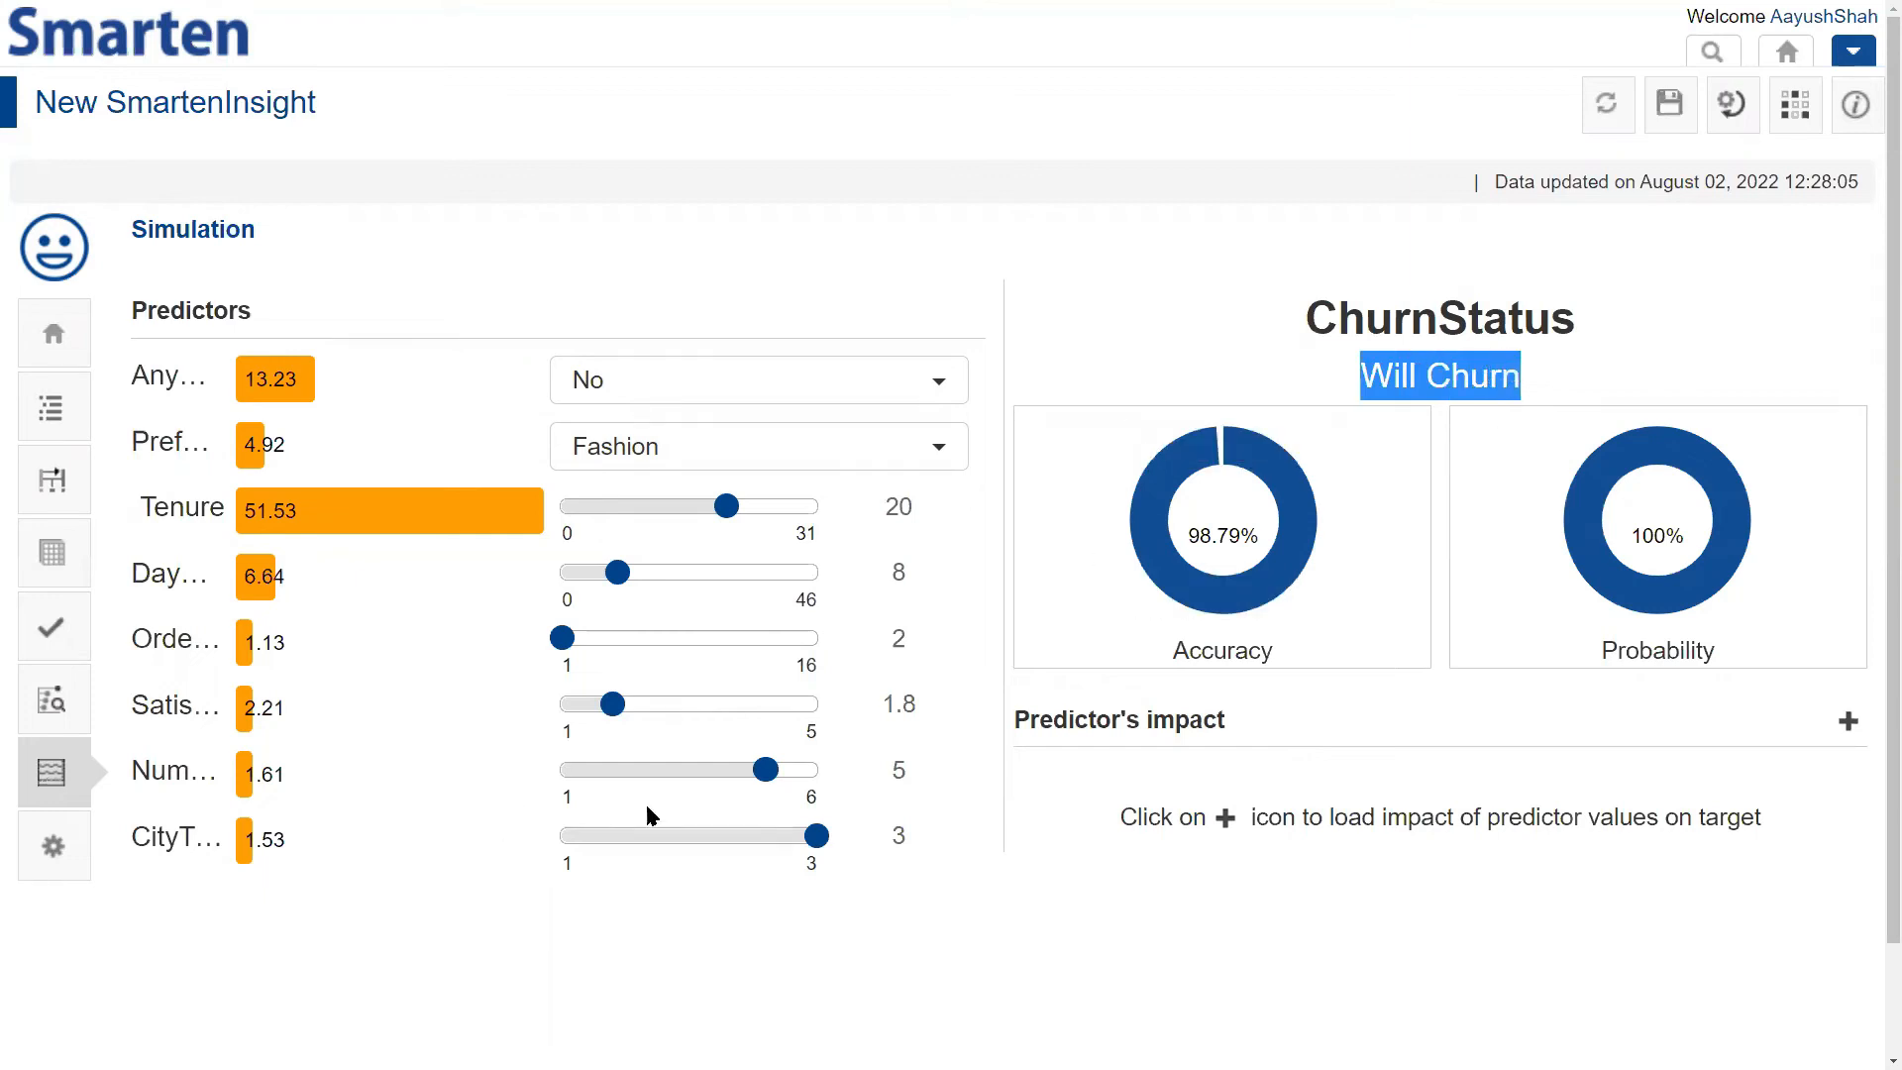
drag(814, 842, 585, 841)
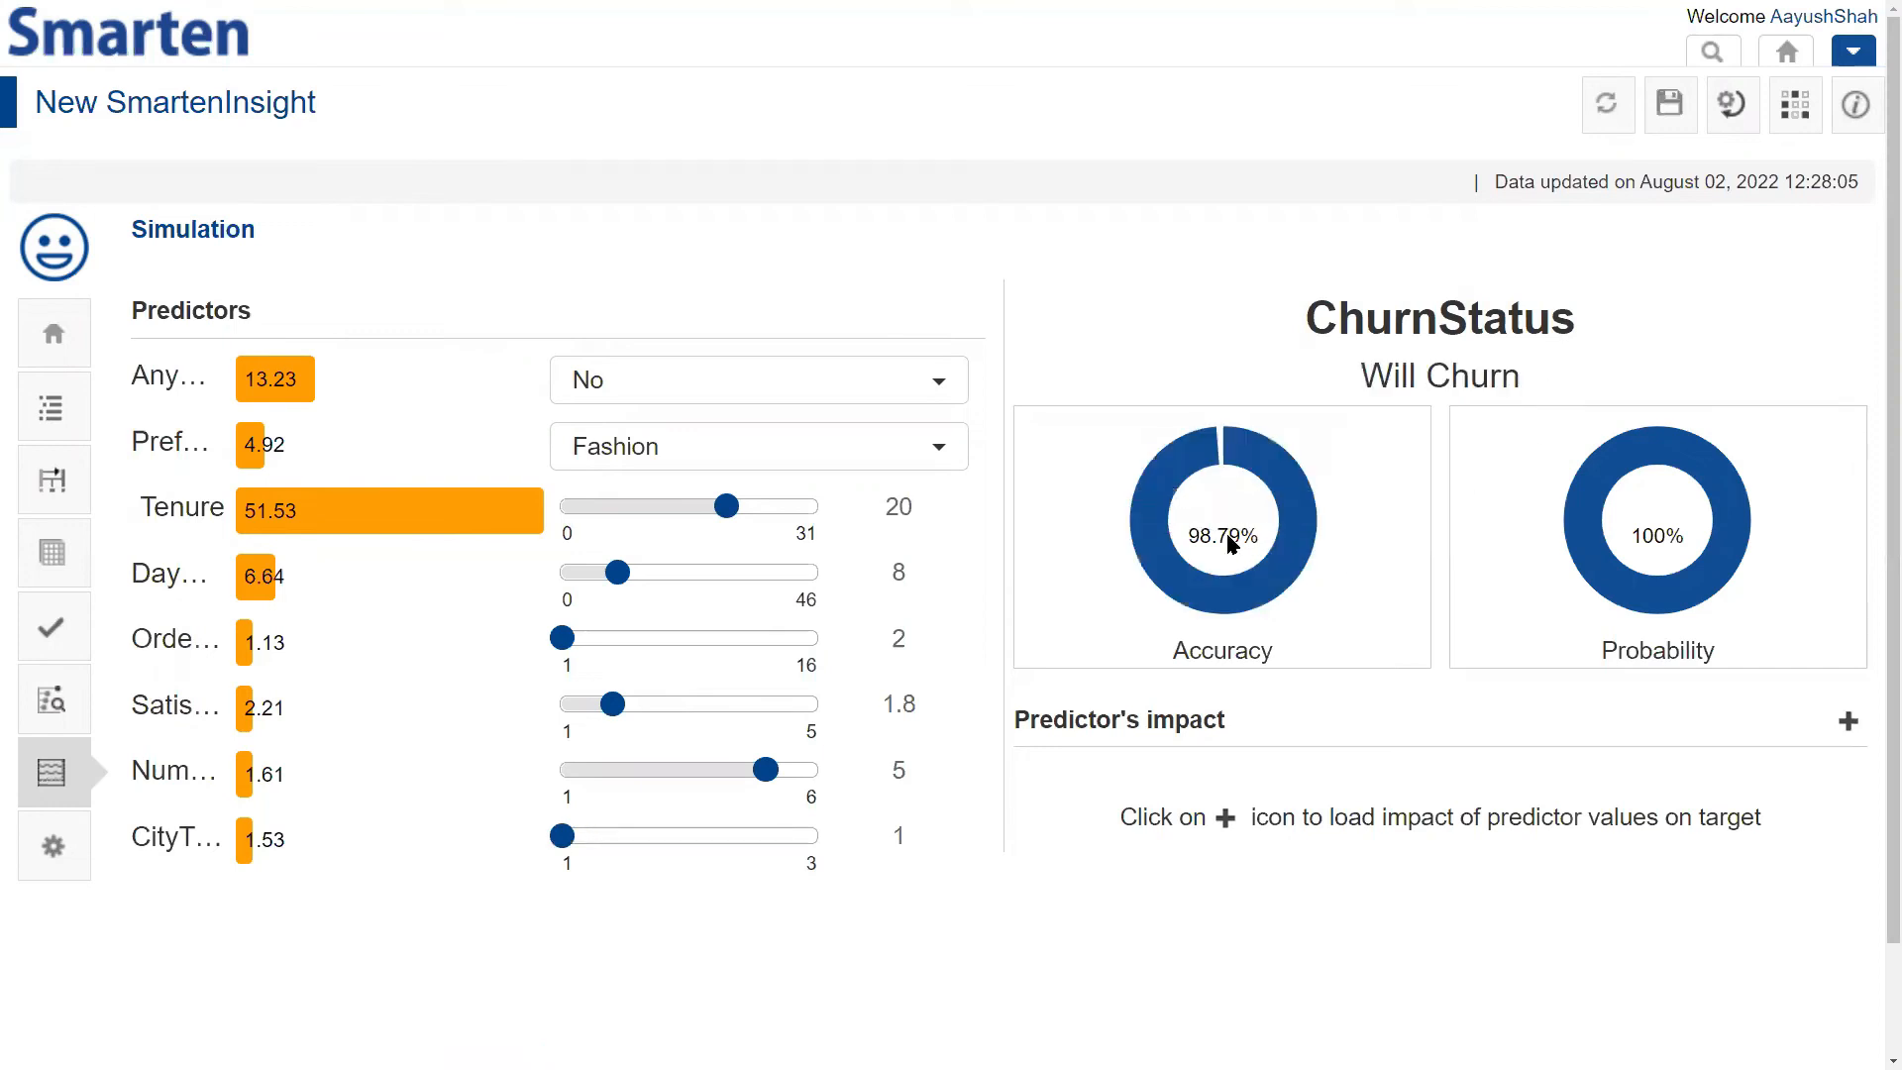
drag(642, 581, 789, 592)
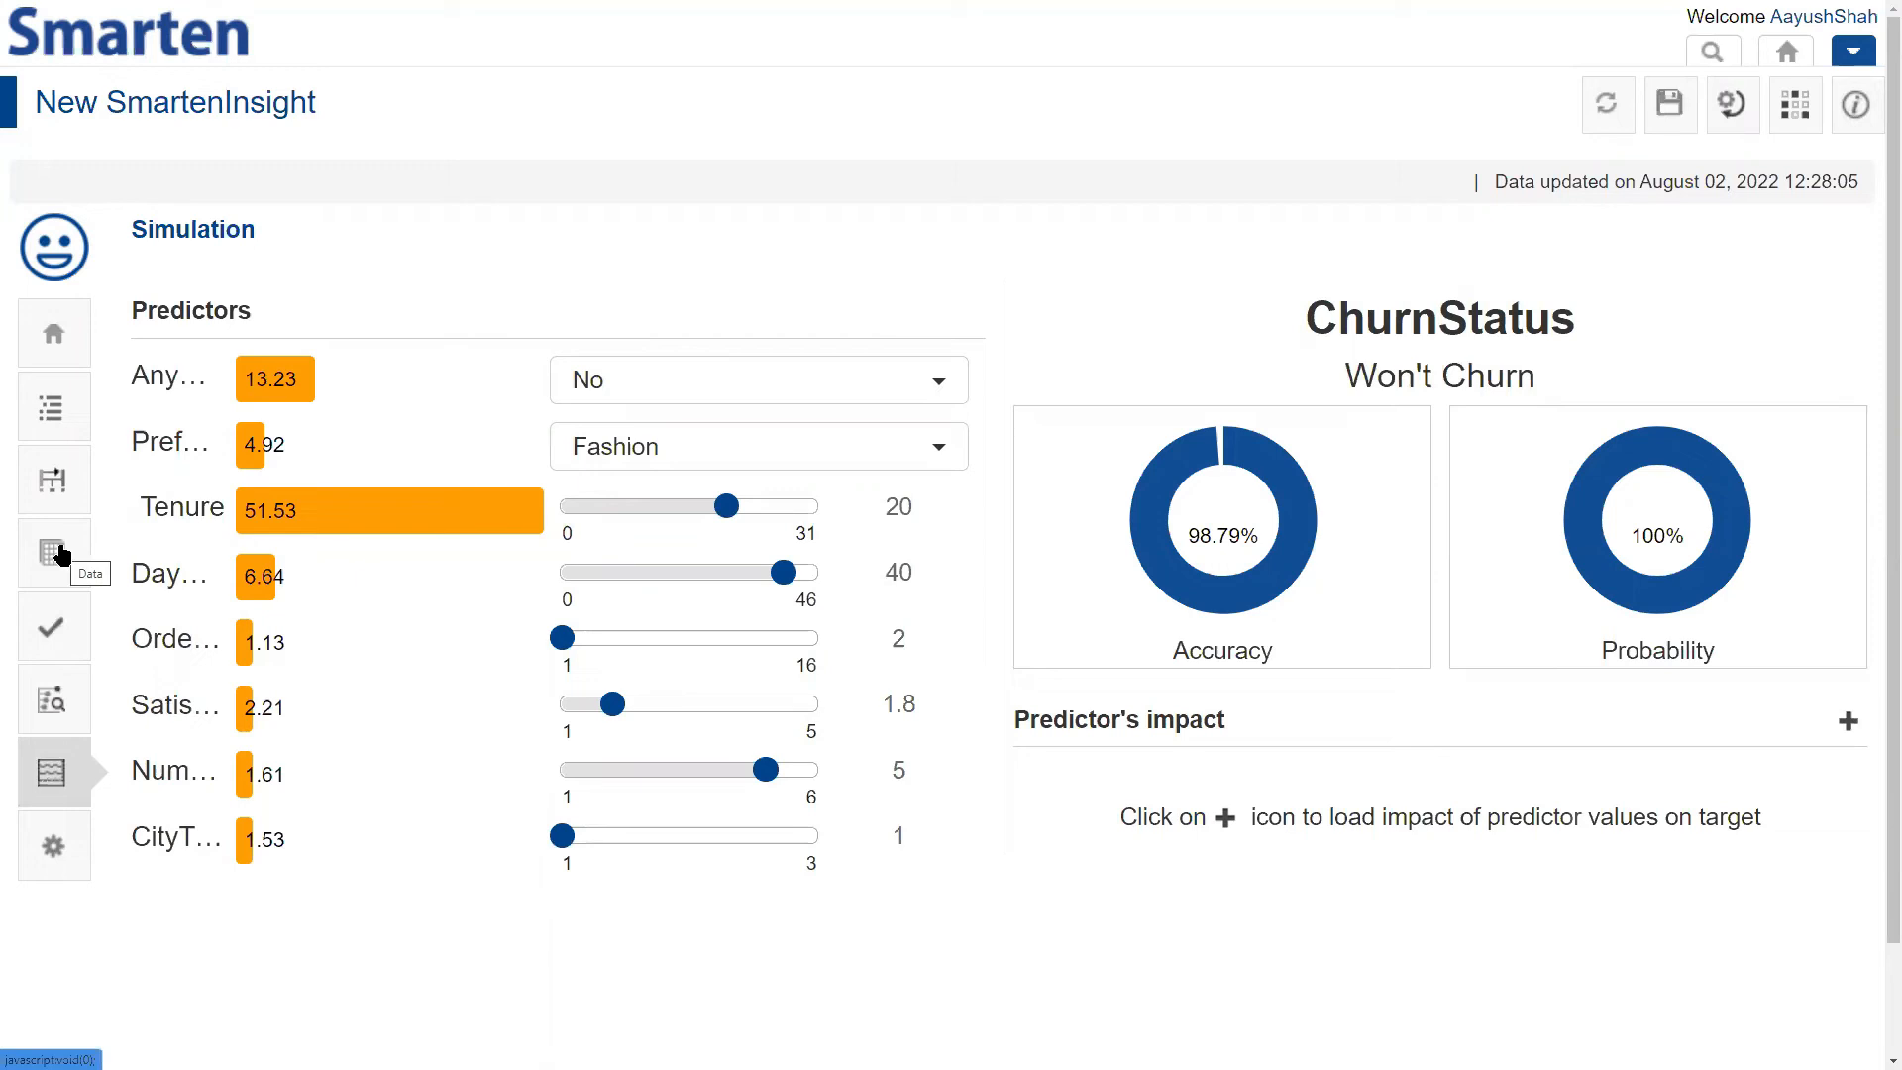
Open the model's Data view and examine the probability and PREDICTED_ChurnStatus columns across the records
click(61, 555)
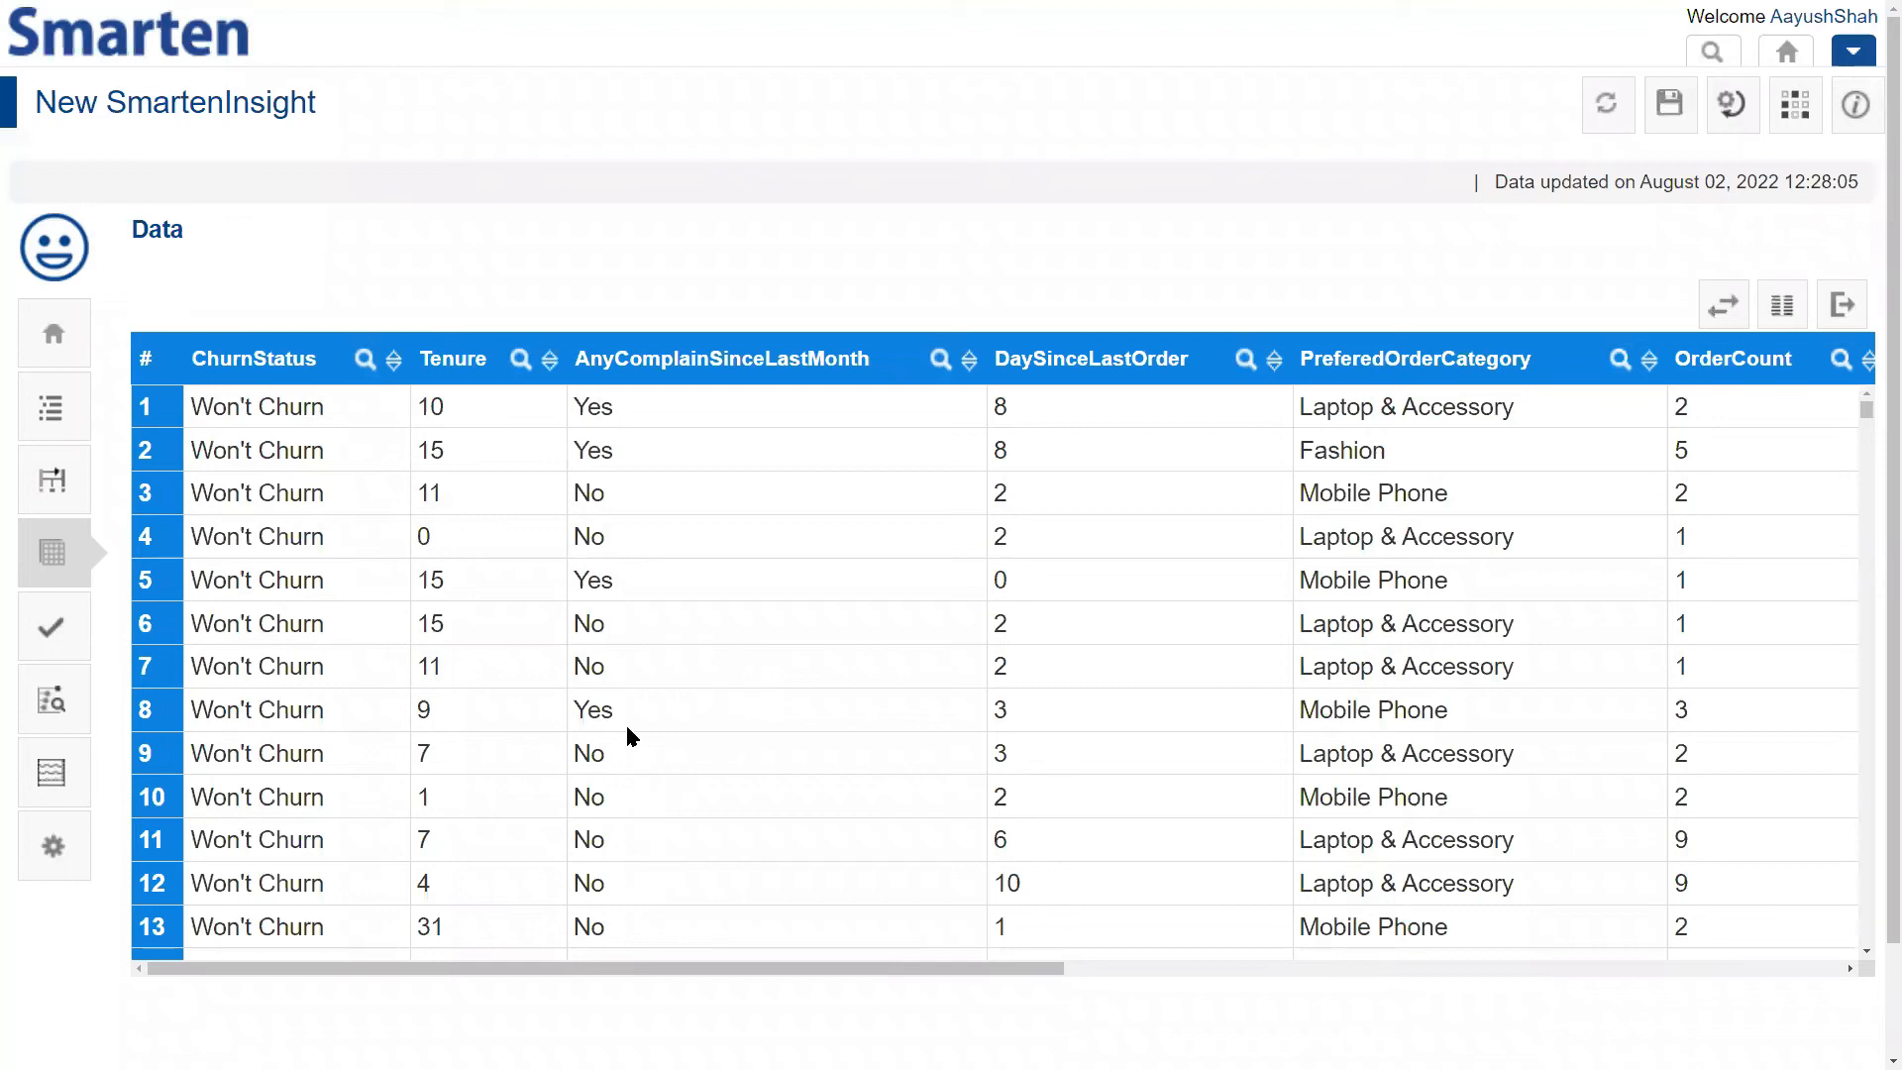
key(ctrl+minus)
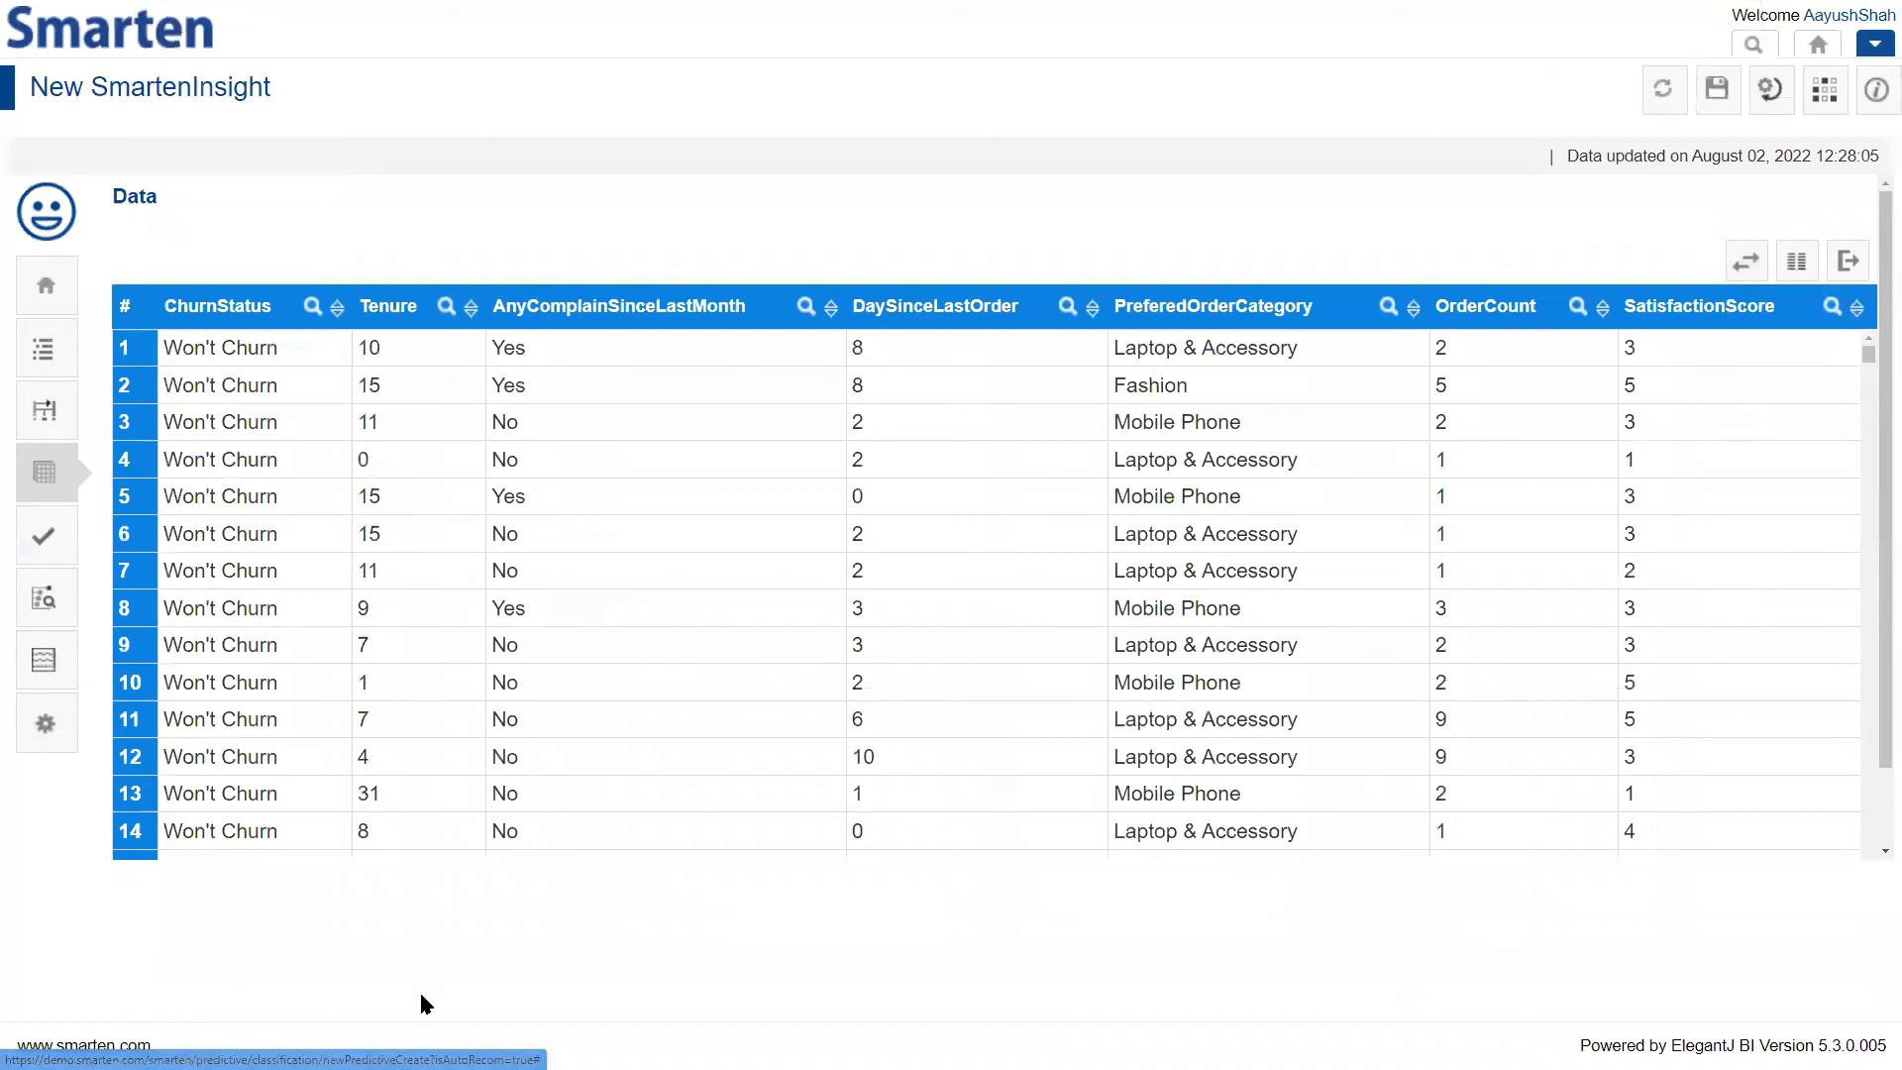
scroll(793, 665, right, 10)
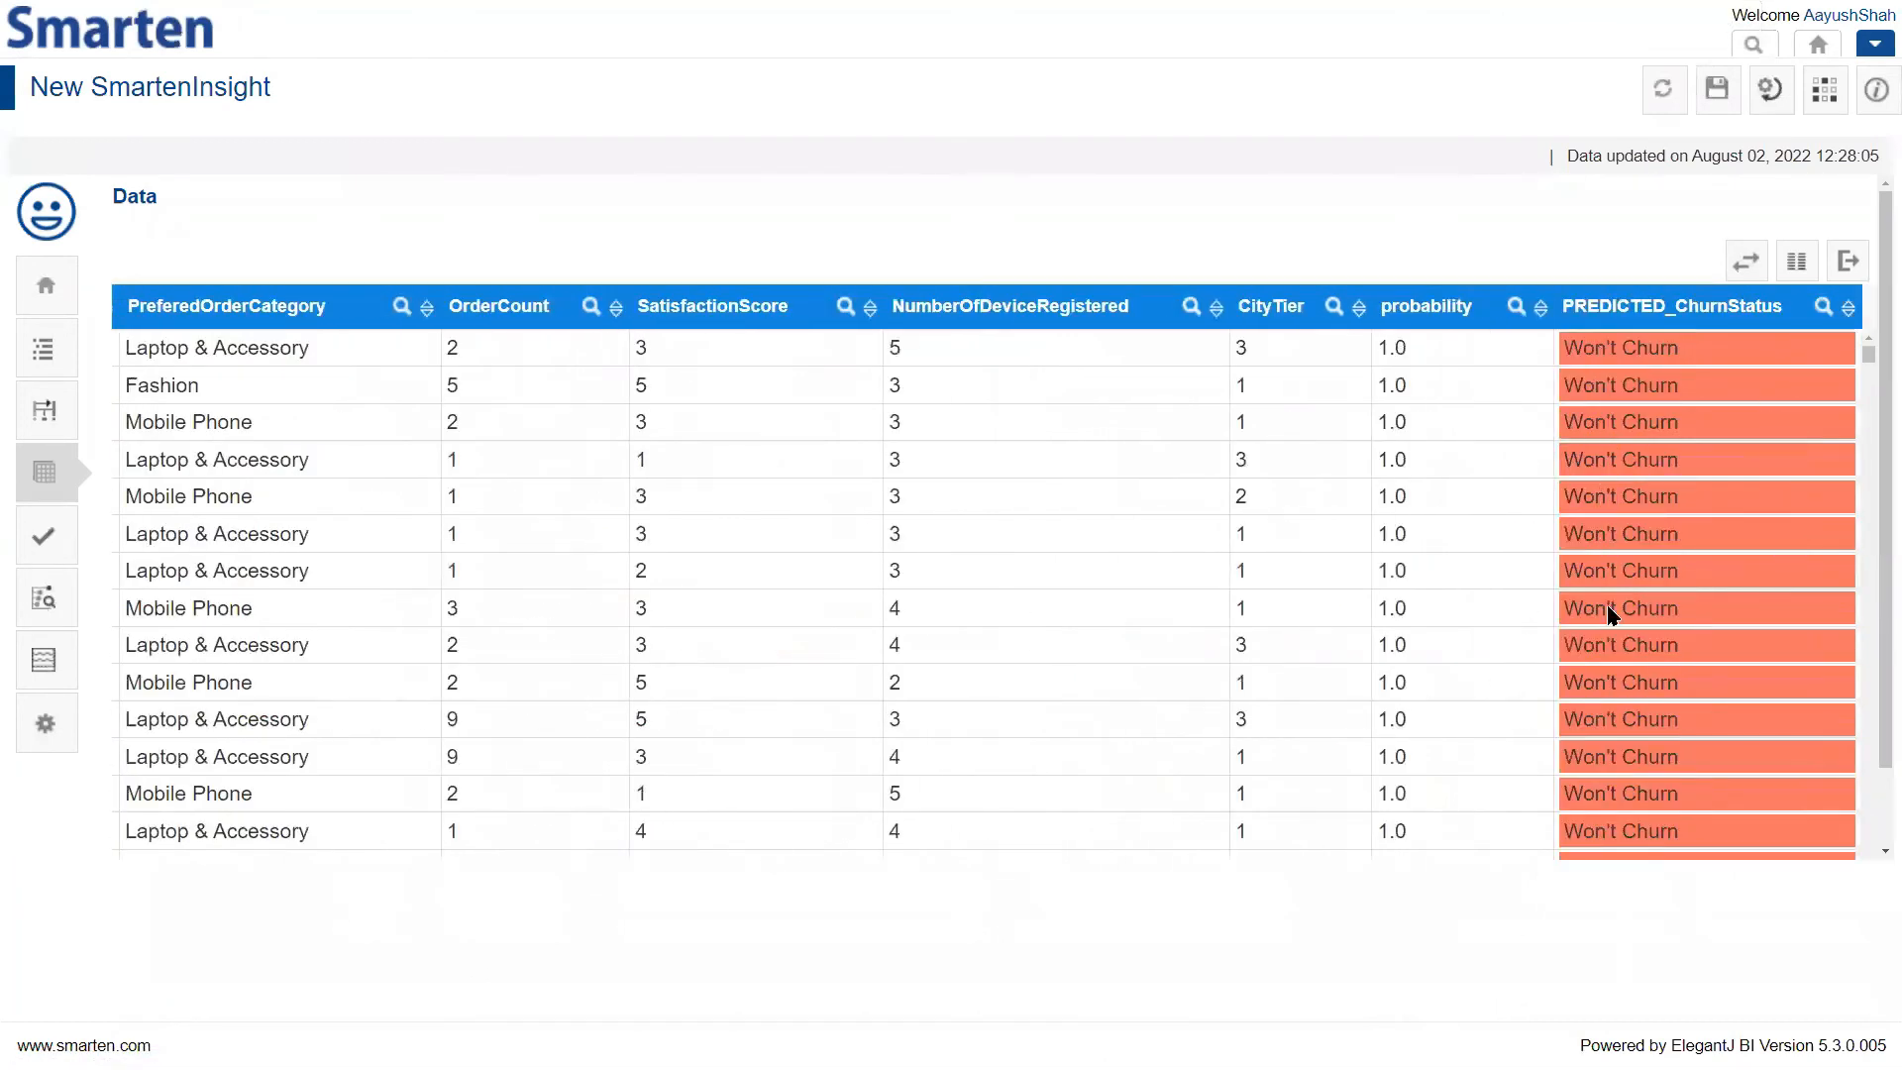
scroll(1607, 471, down, 5)
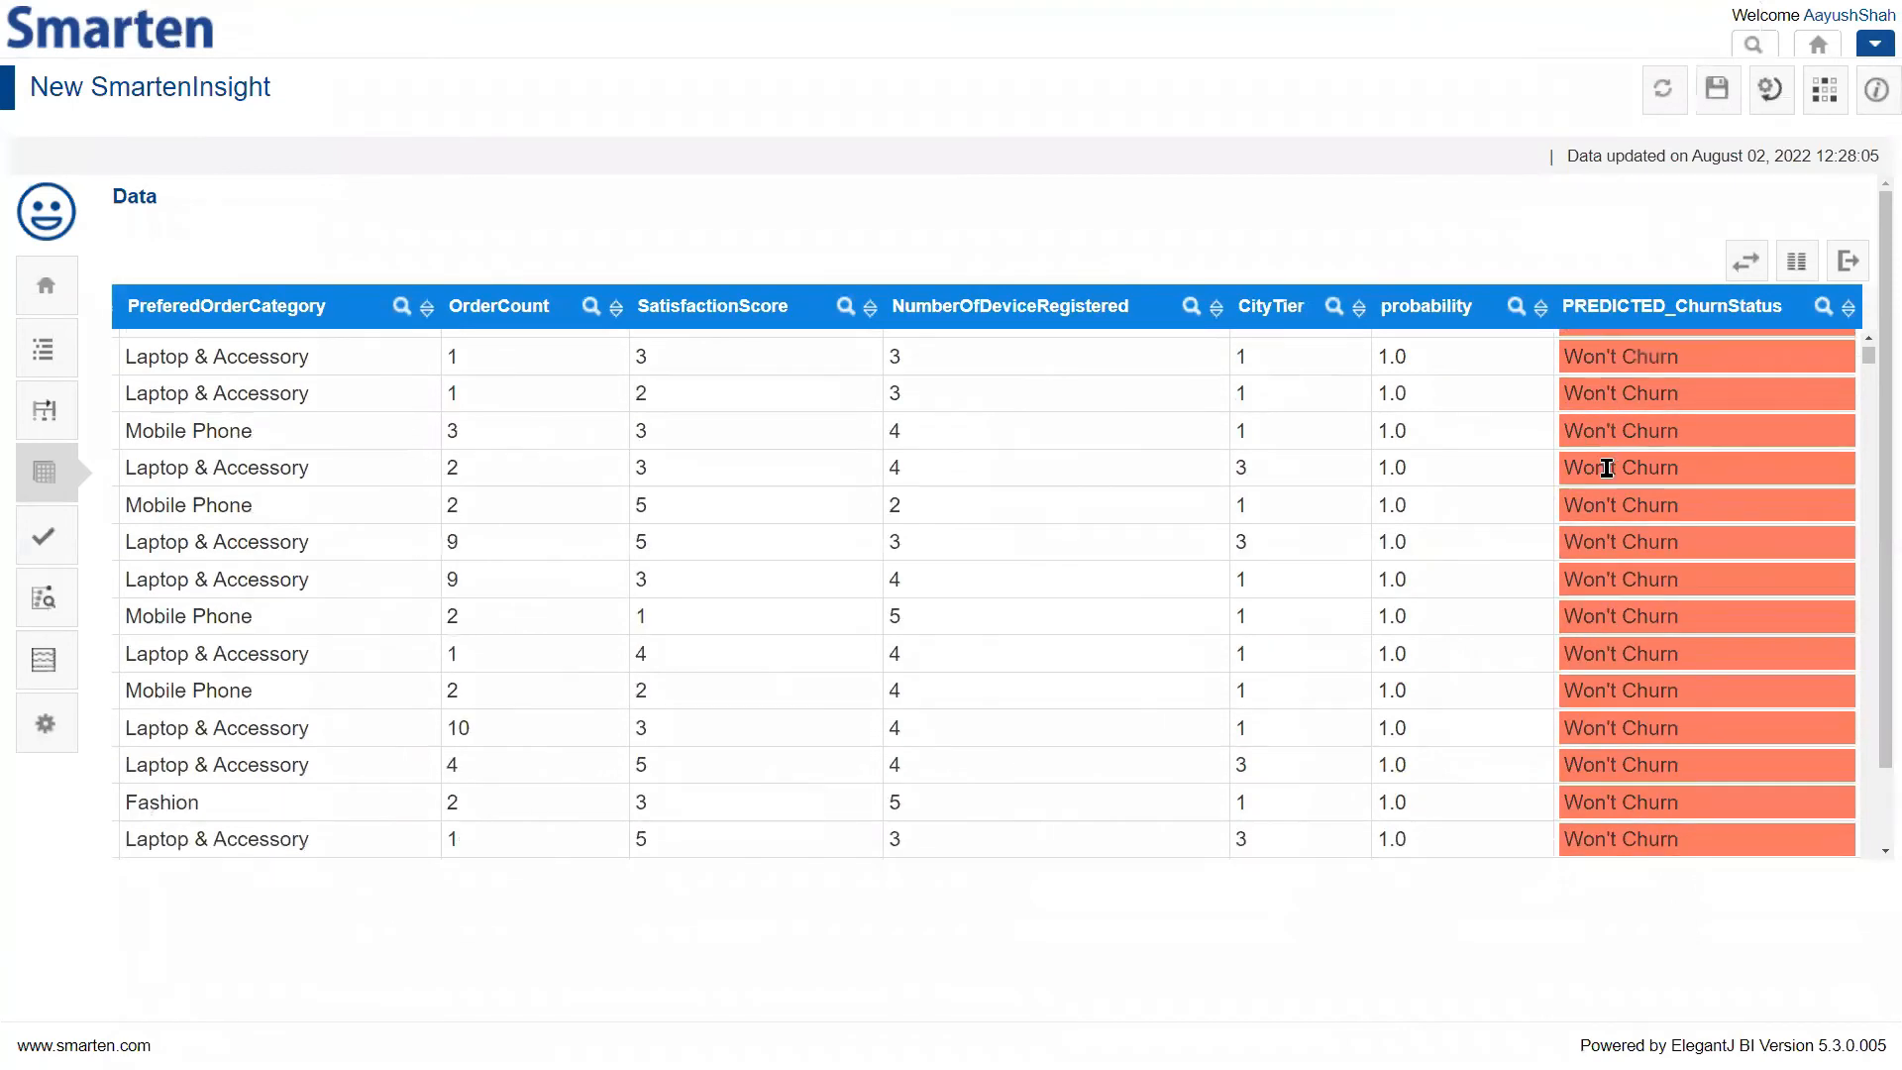
scroll(1610, 575, down, 2)
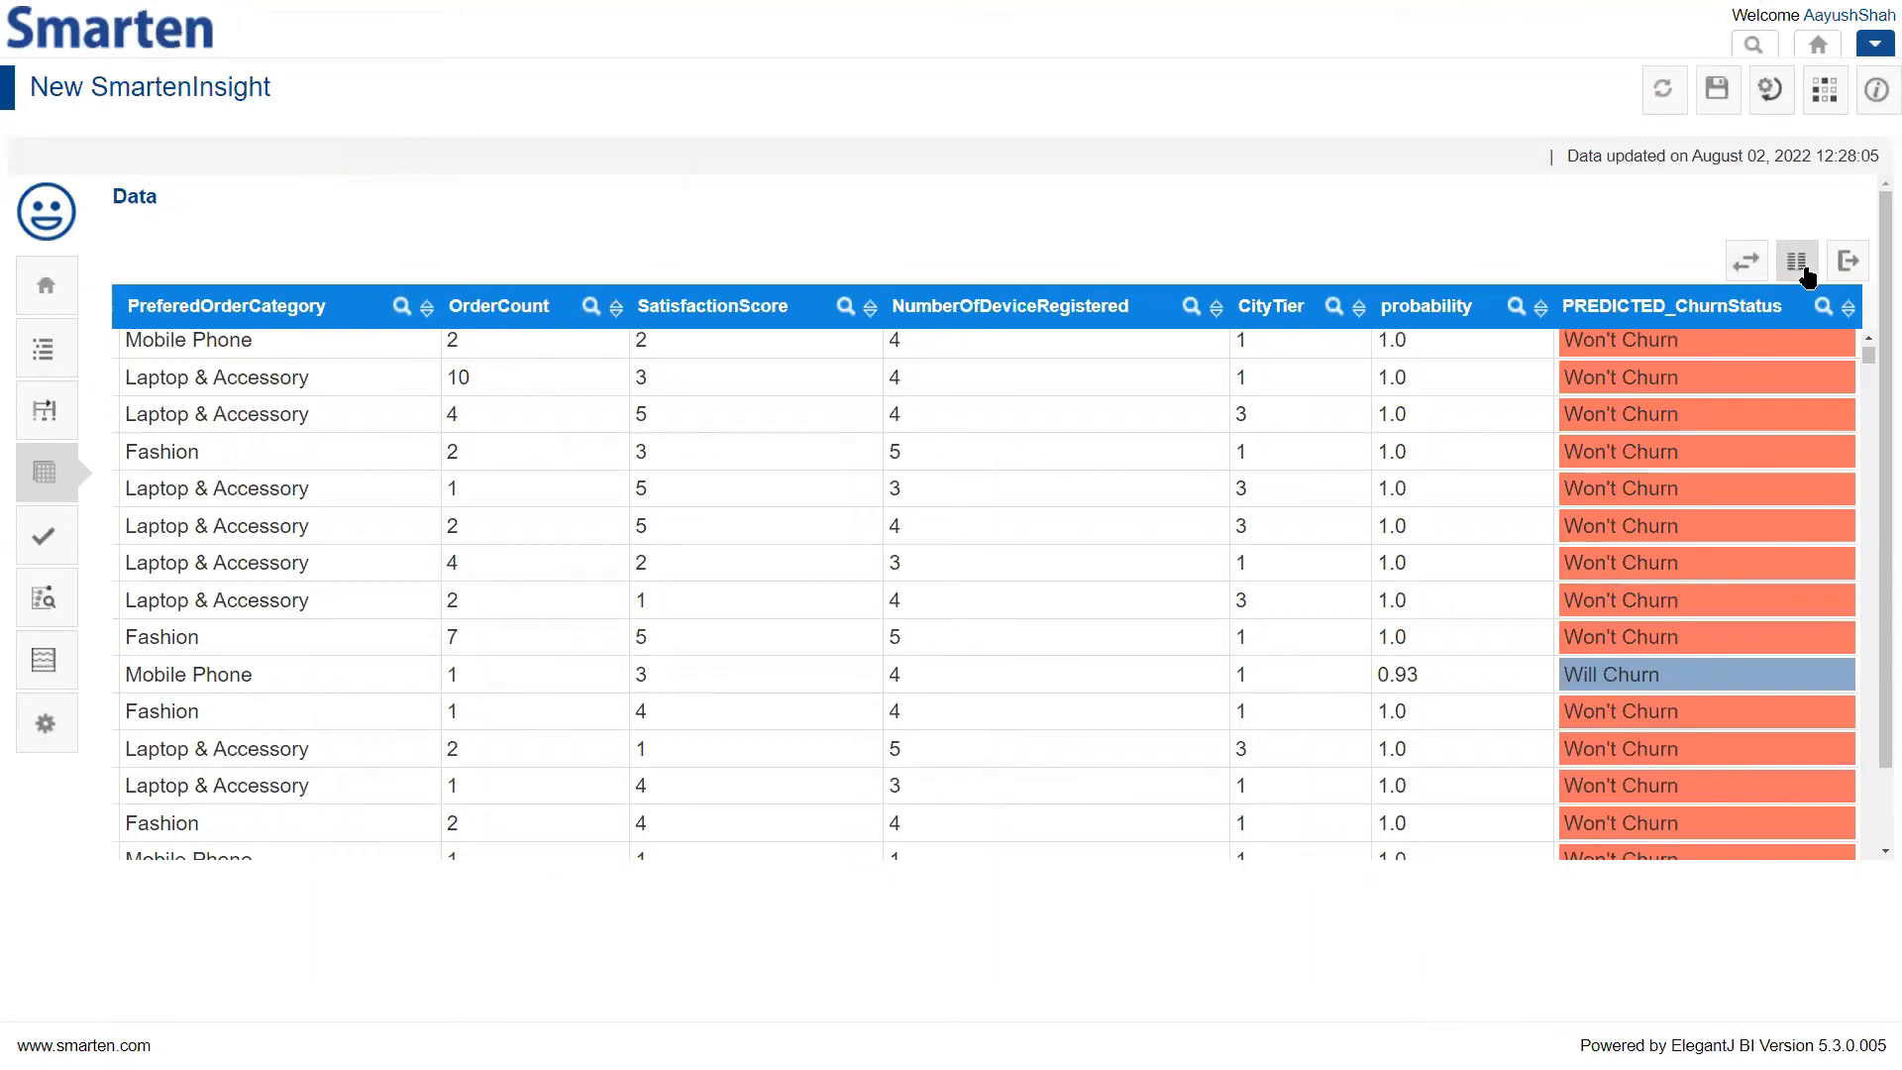
Reorder the data columns so that PREDICTED_ChurnStatus comes directly after ChurnStatus
click(1746, 264)
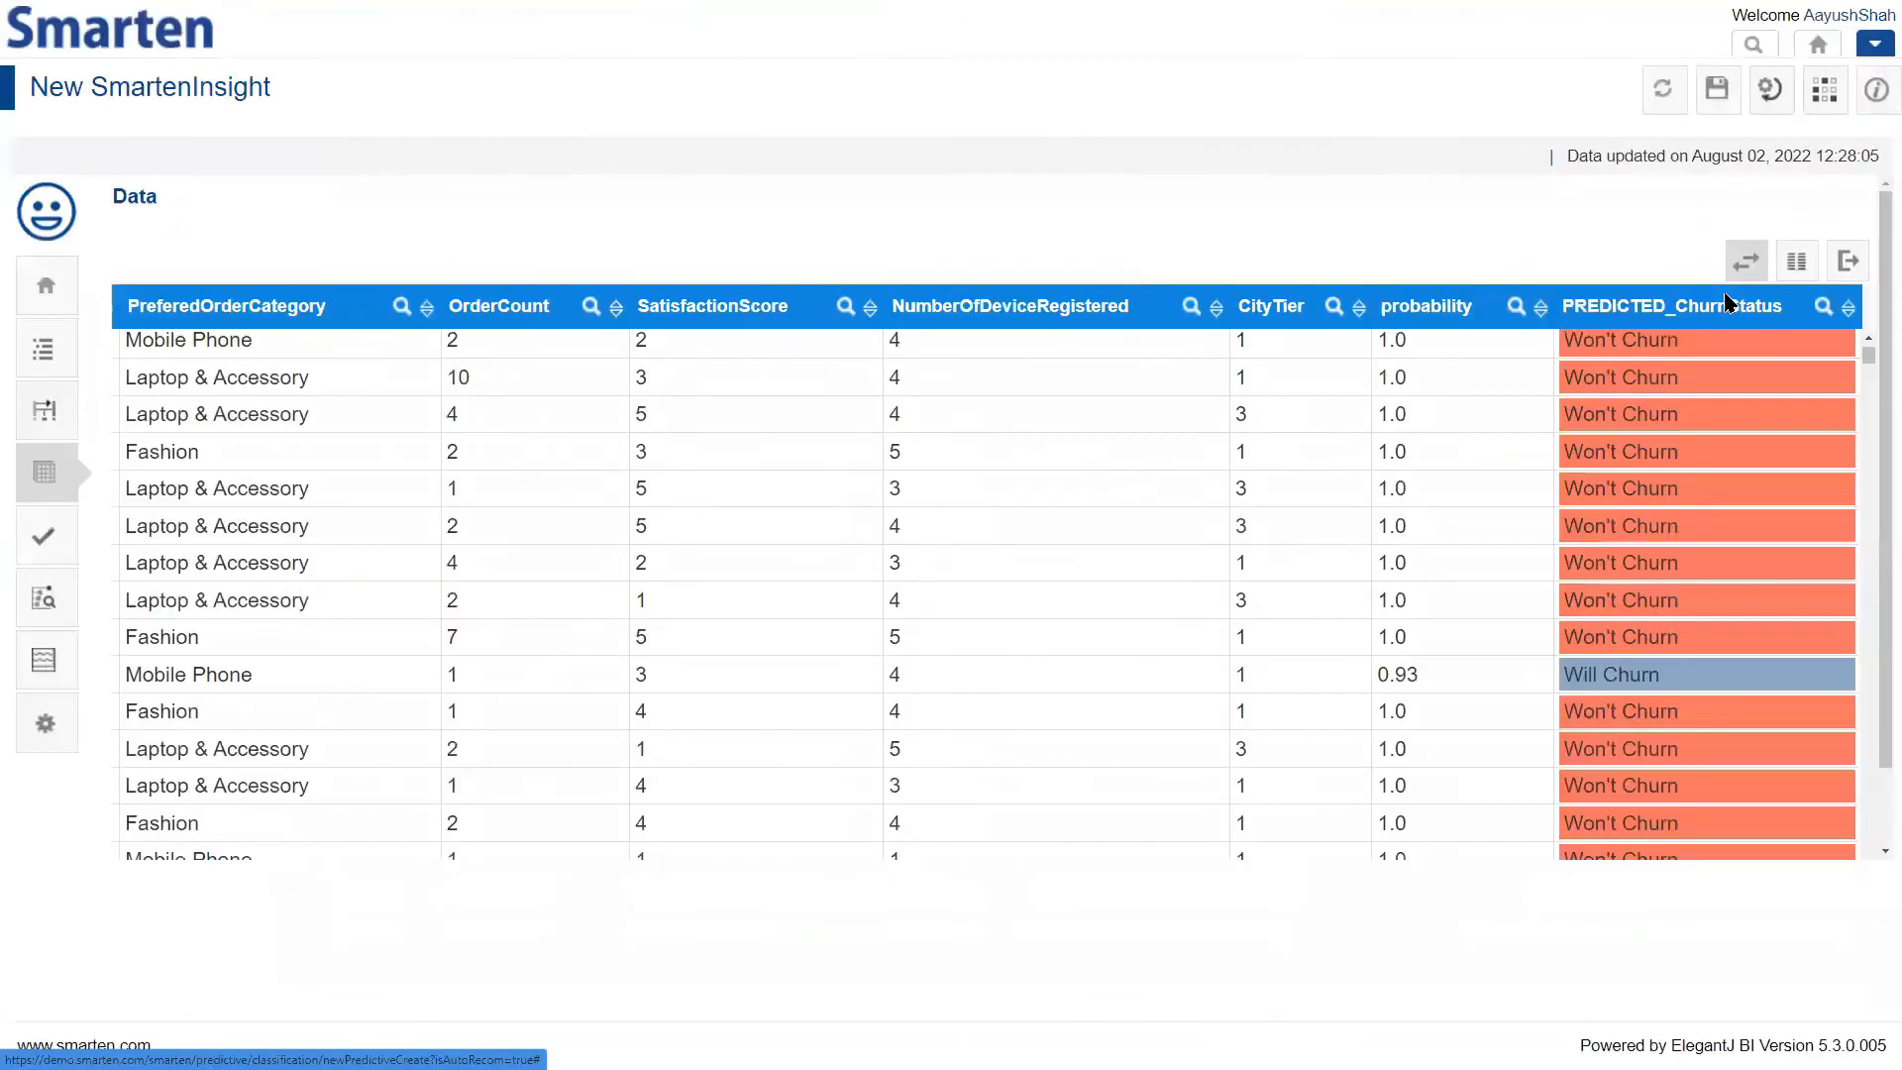
scroll(813, 510, down, 1)
drag(1300, 535, 1260, 195)
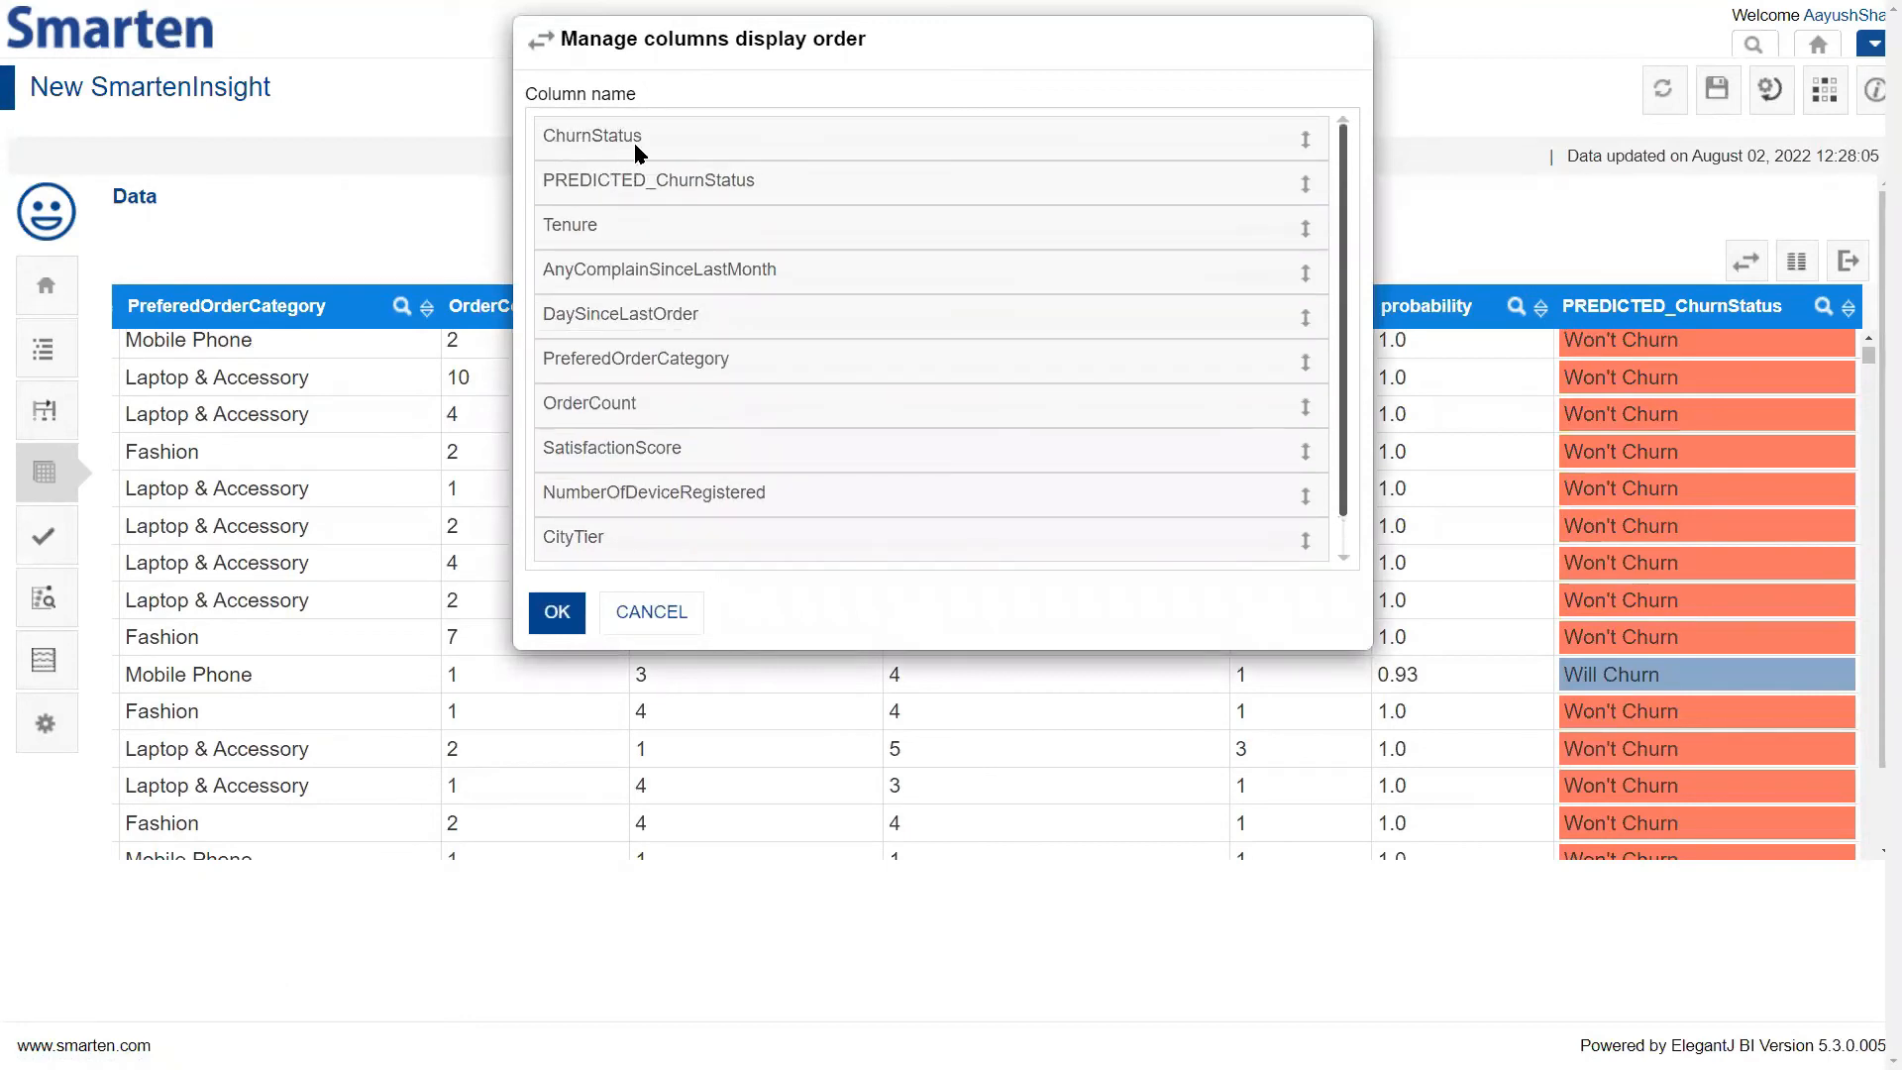
click(536, 623)
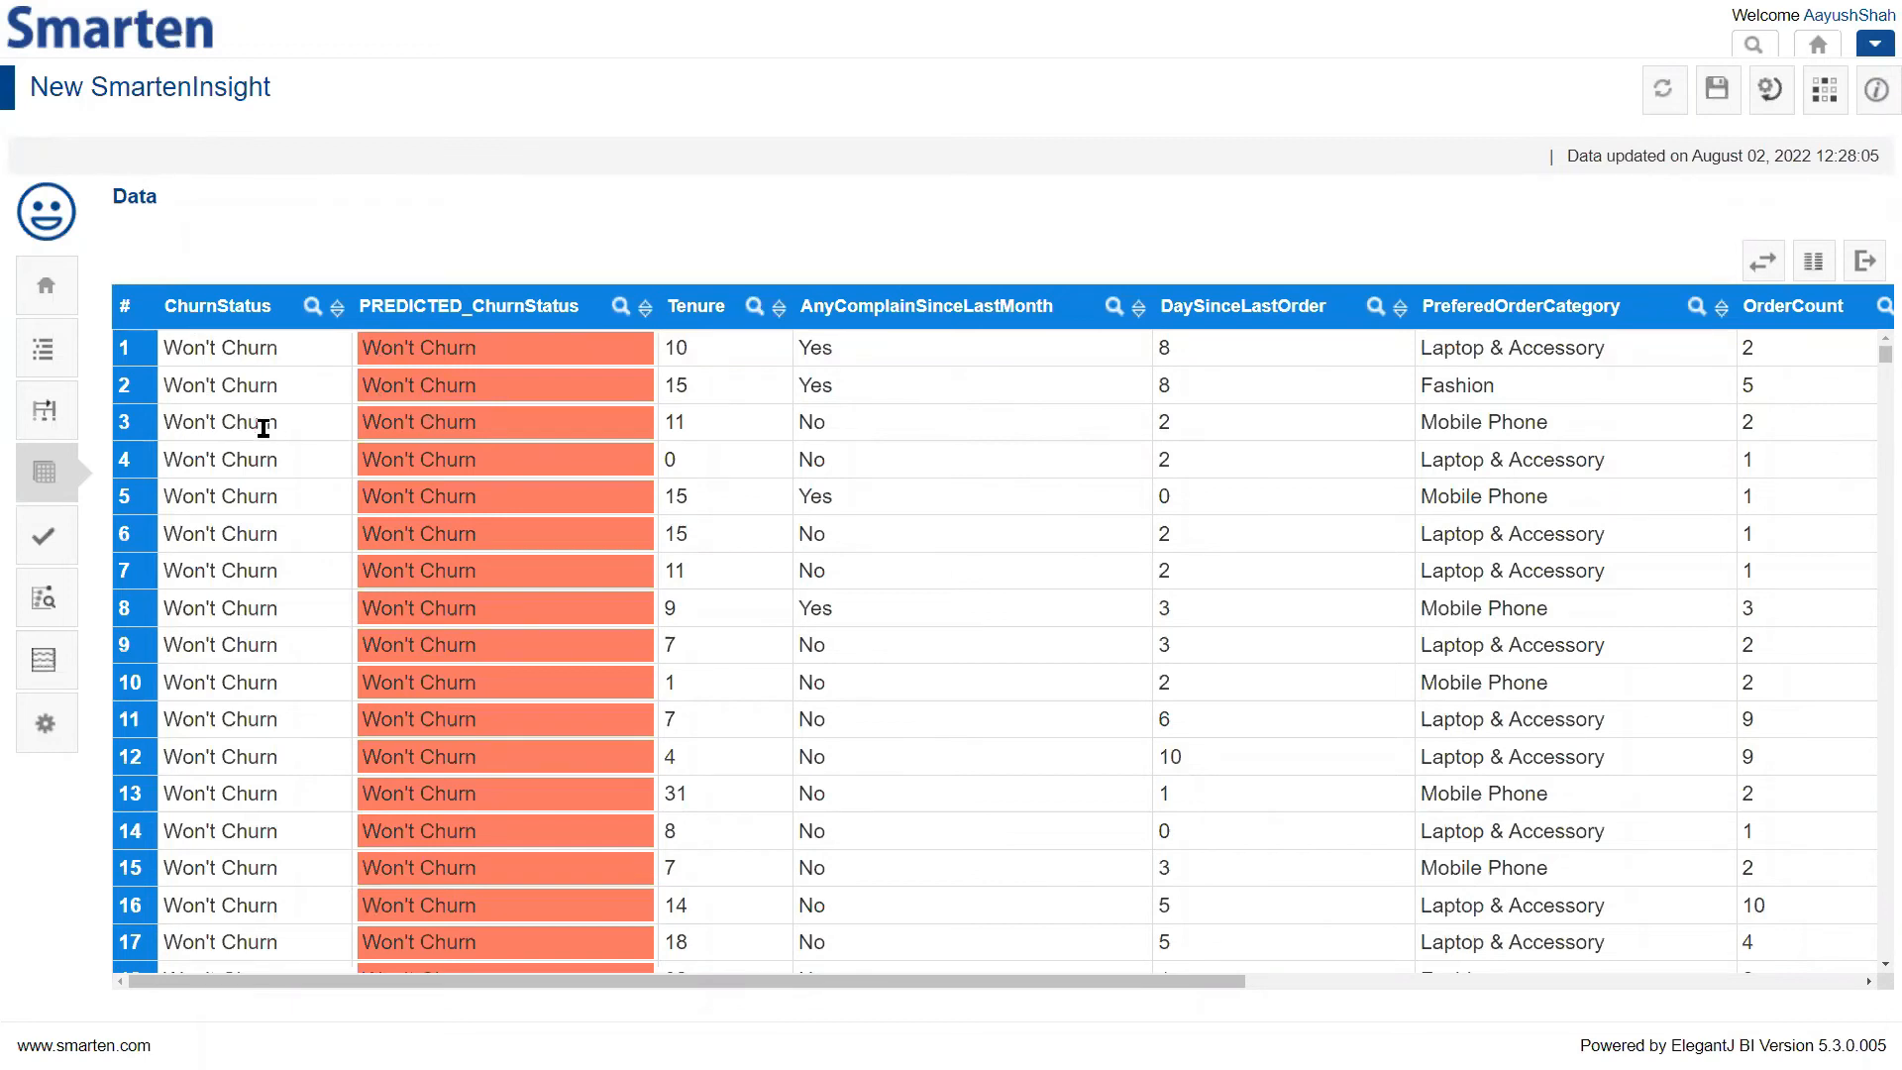
Compare ChurnStatus with PREDICTED_ChurnStatus down the data rows
scroll(437, 531, down, 5)
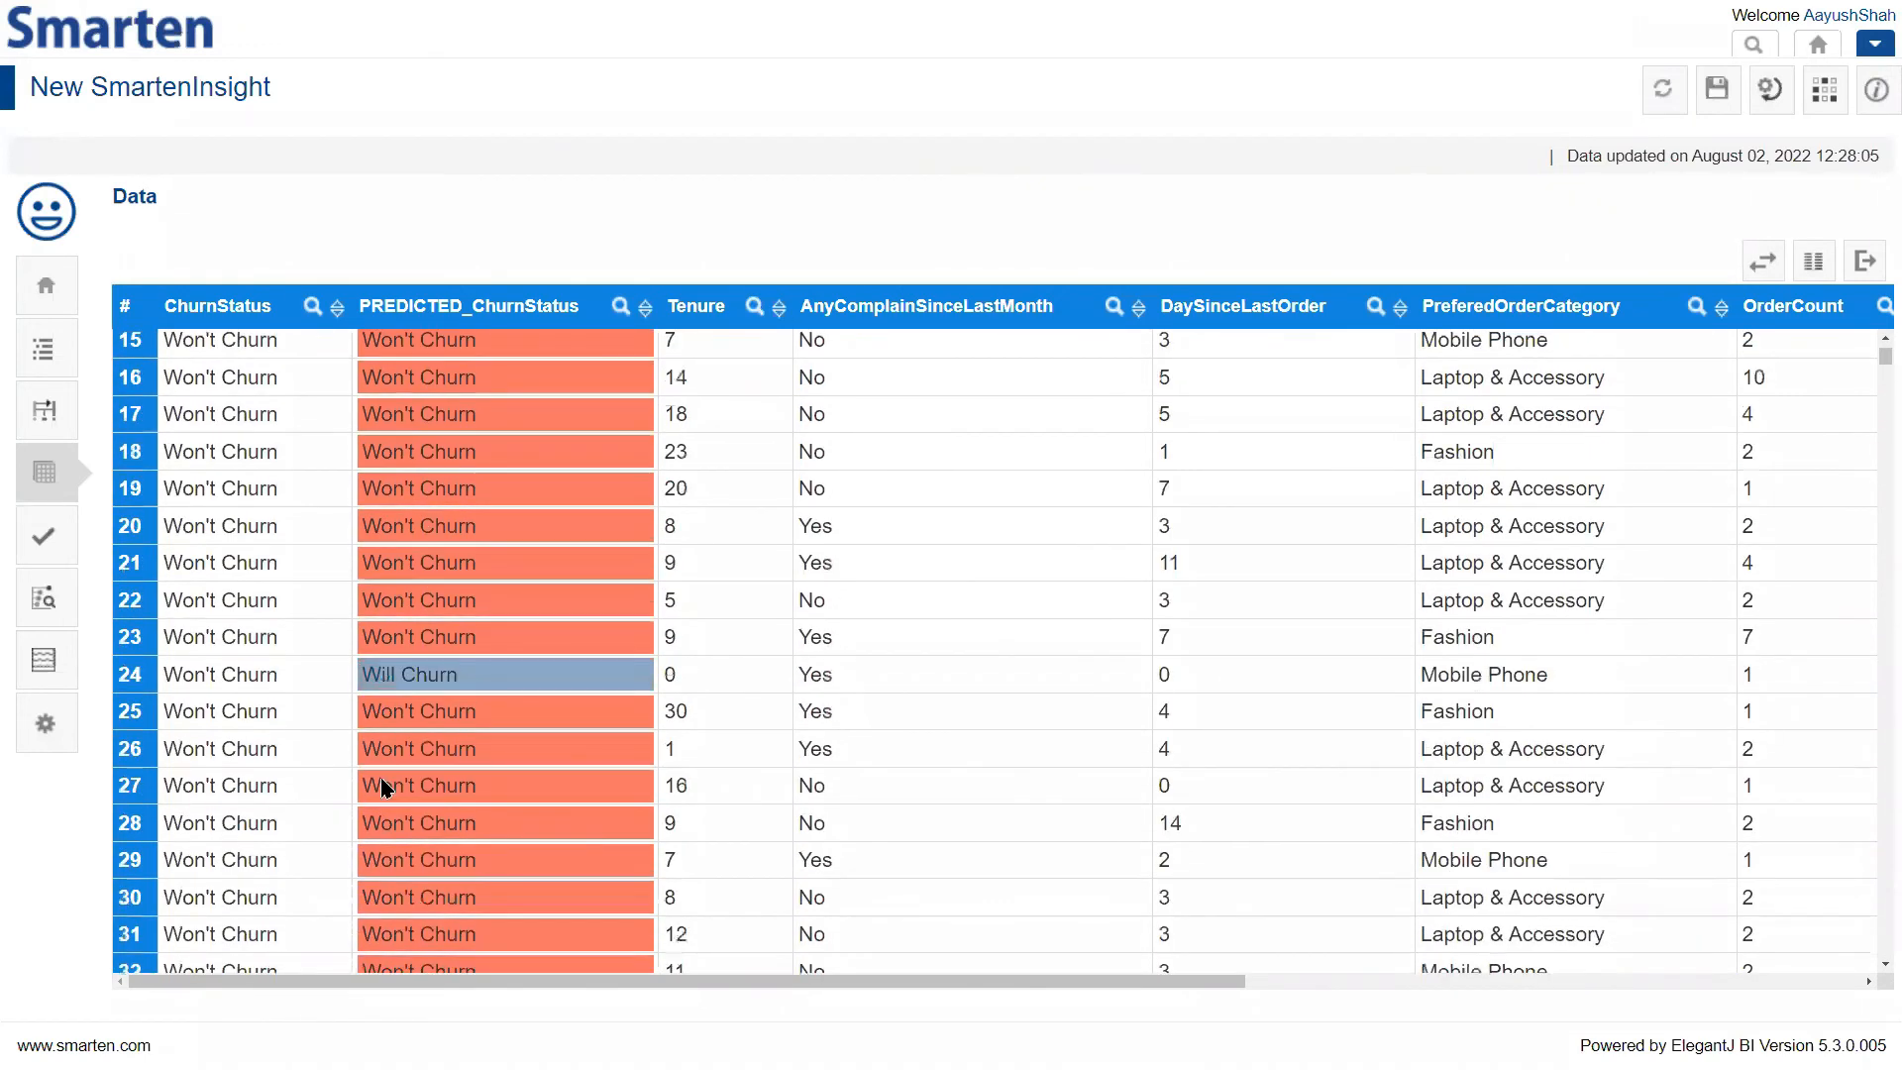
scroll(434, 687, down, 5)
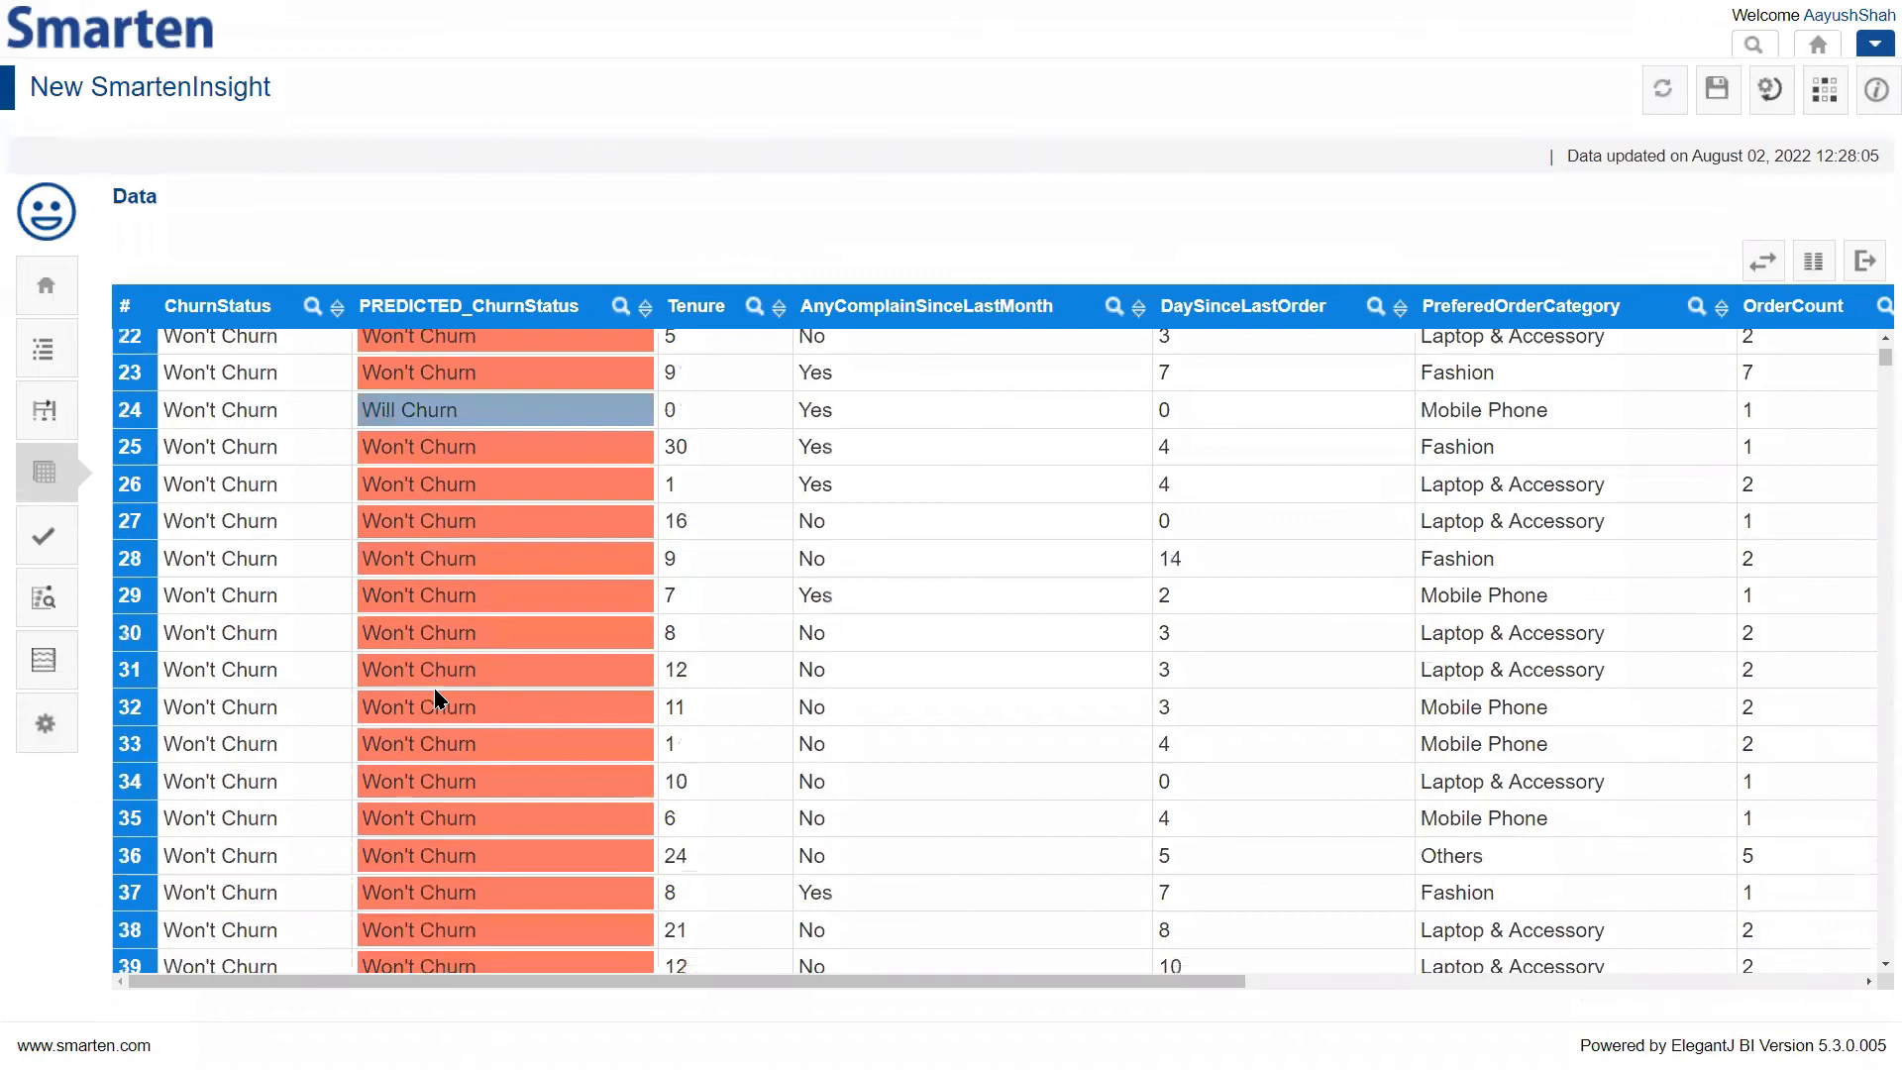
scroll(436, 694, down, 8)
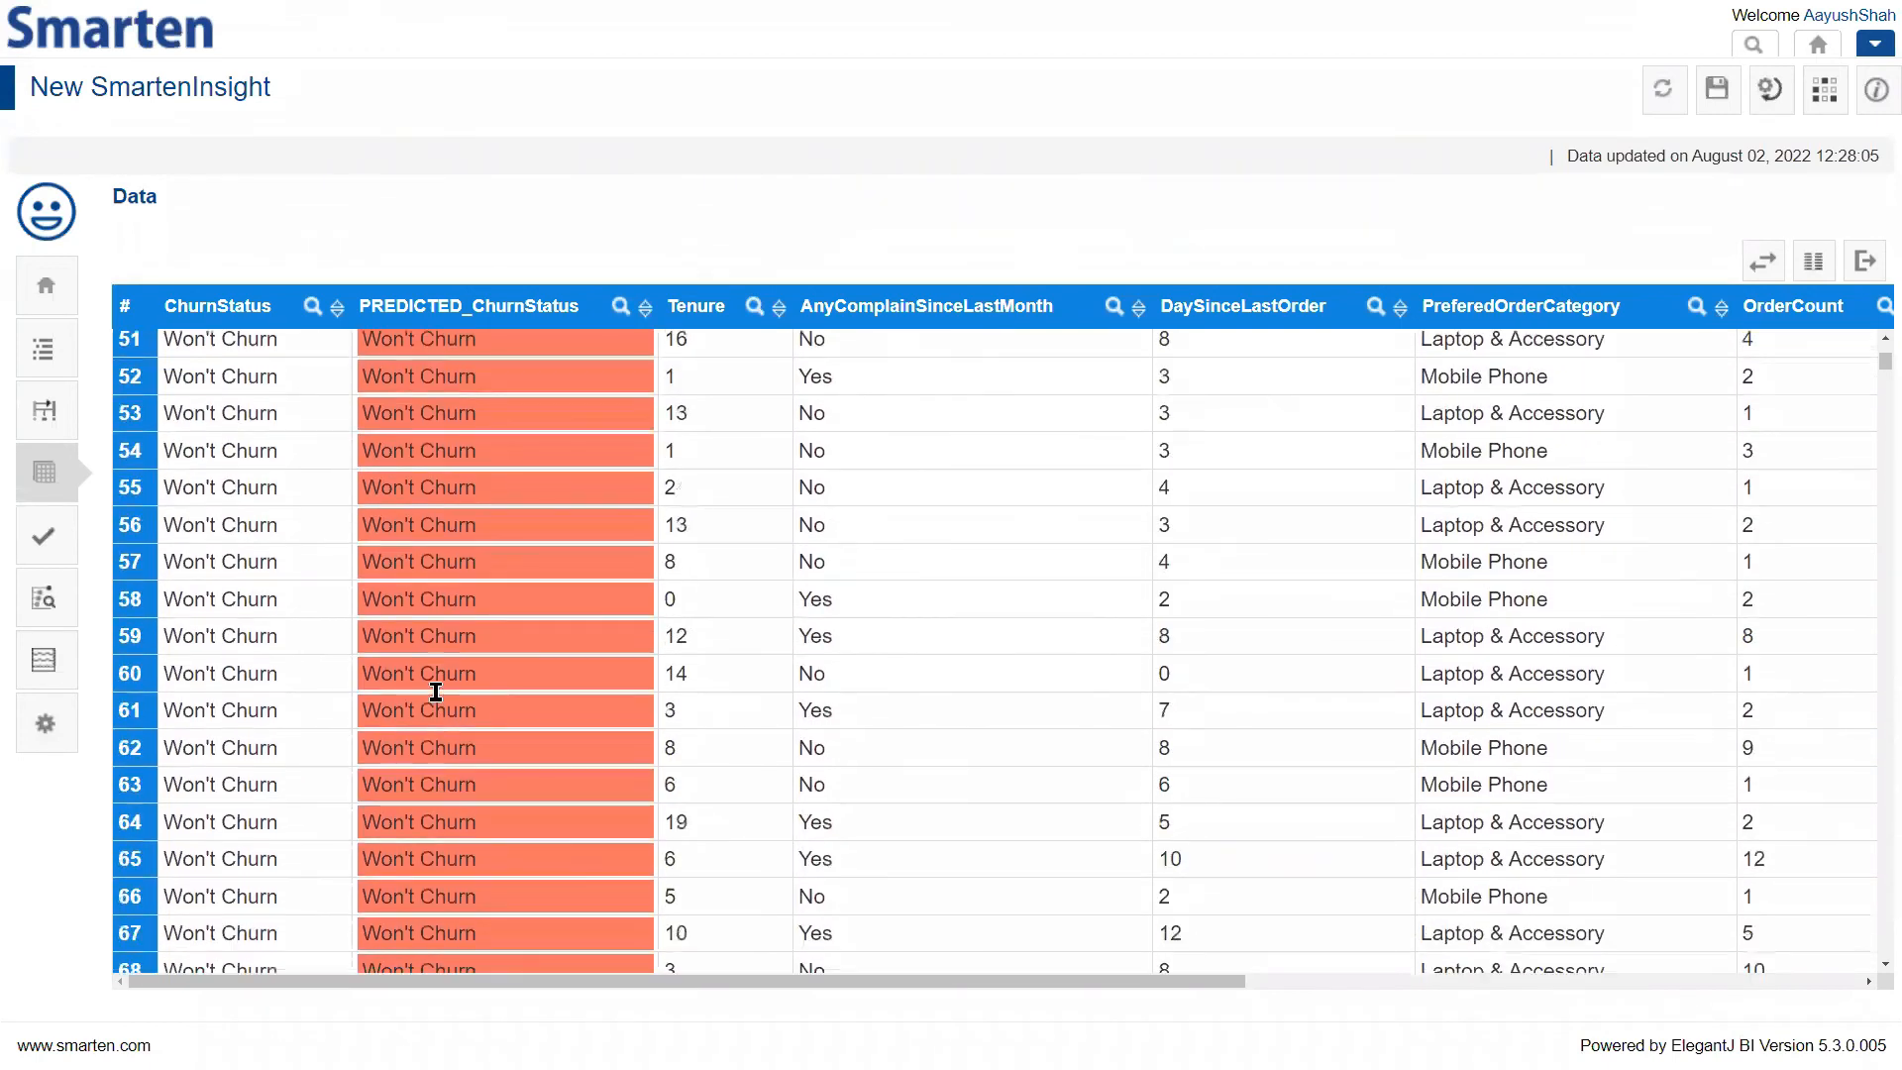
scroll(436, 696, down, 10)
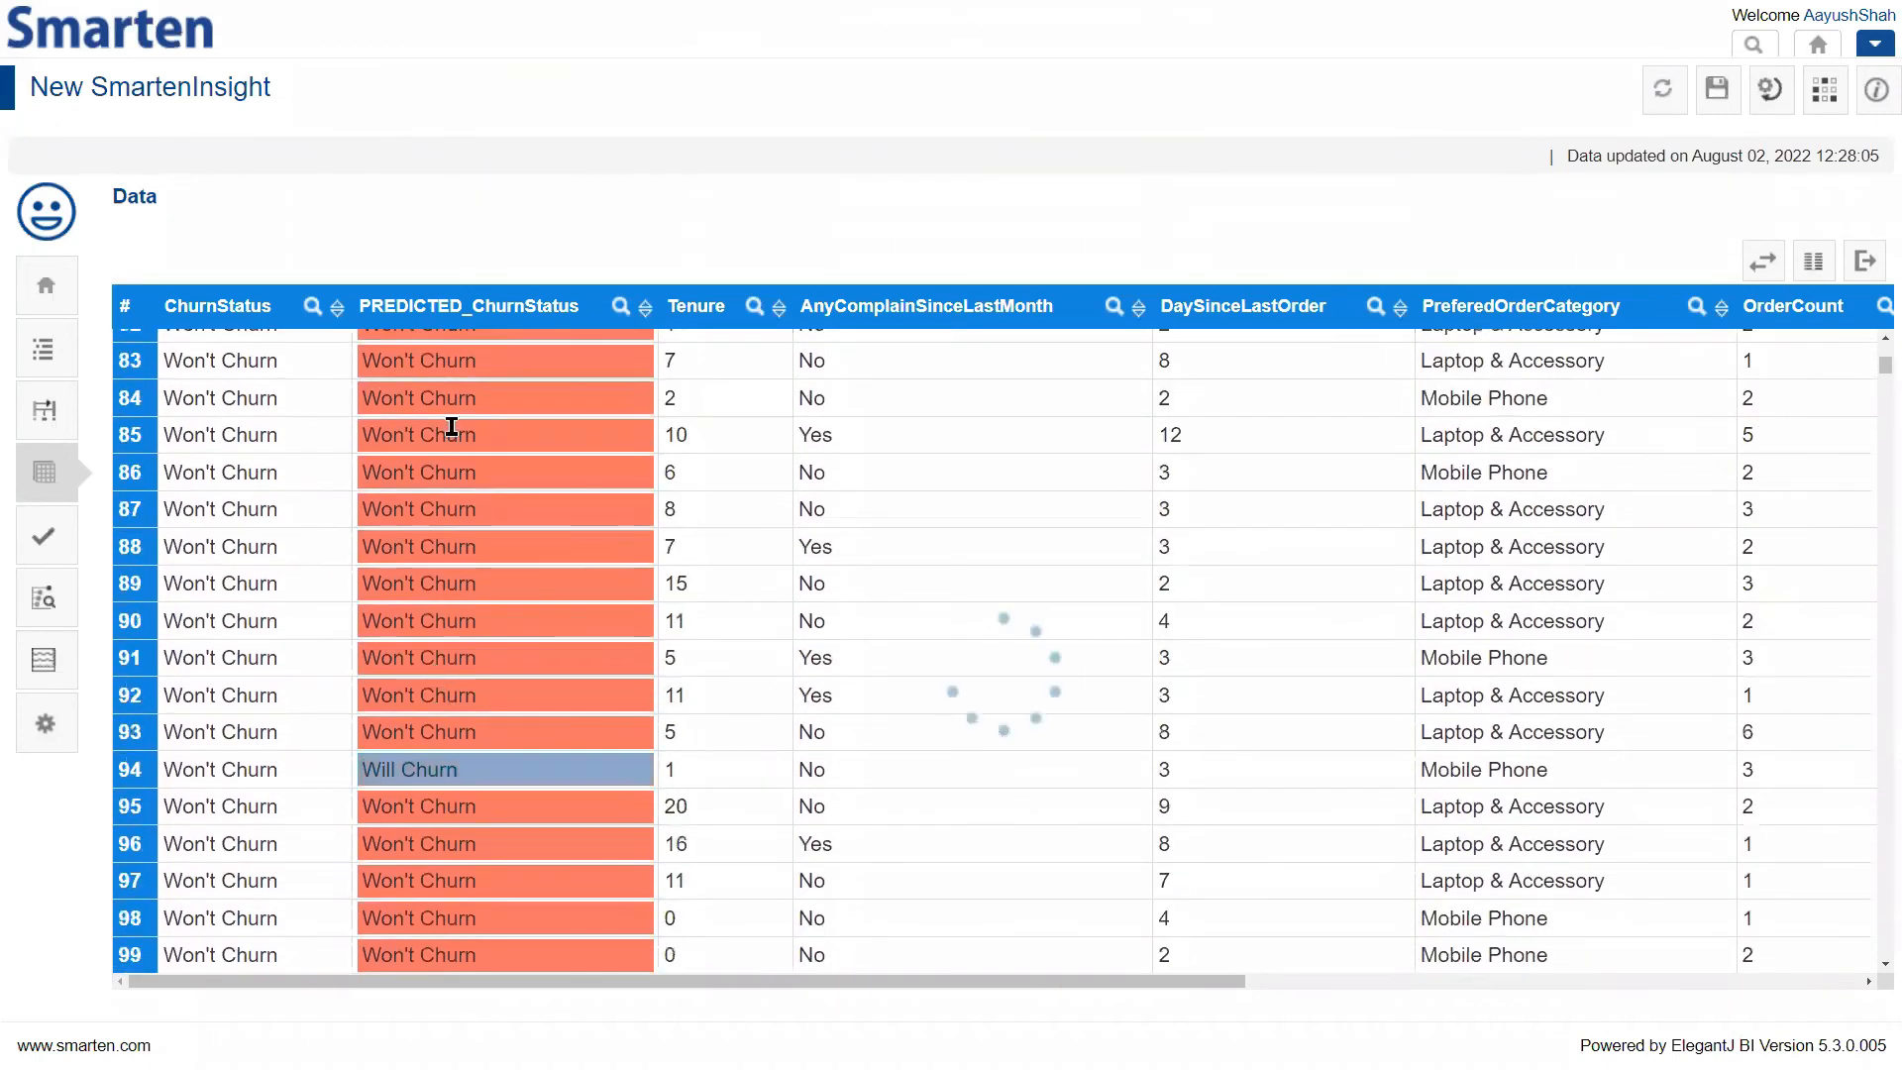
scroll(792, 515, up, 3)
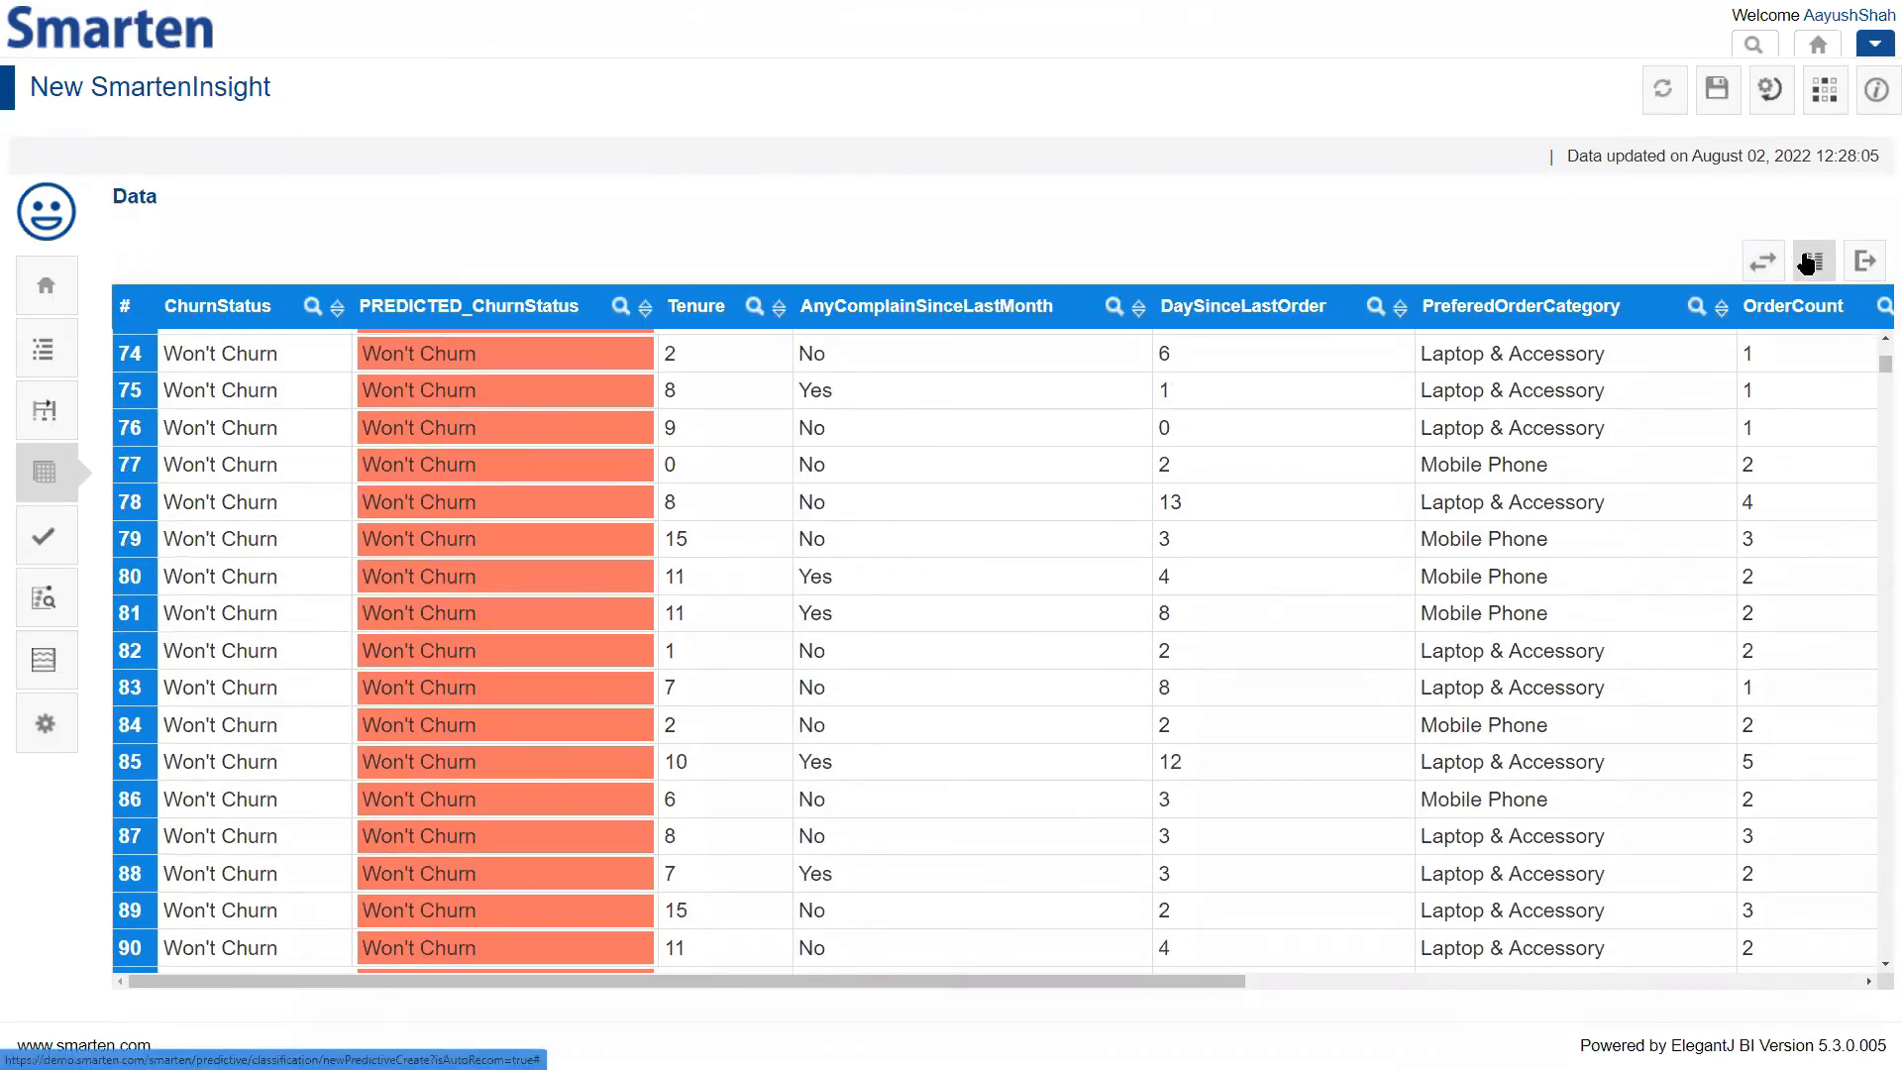
Add Gender and MaritalStatus as additional columns in the data table
click(1809, 262)
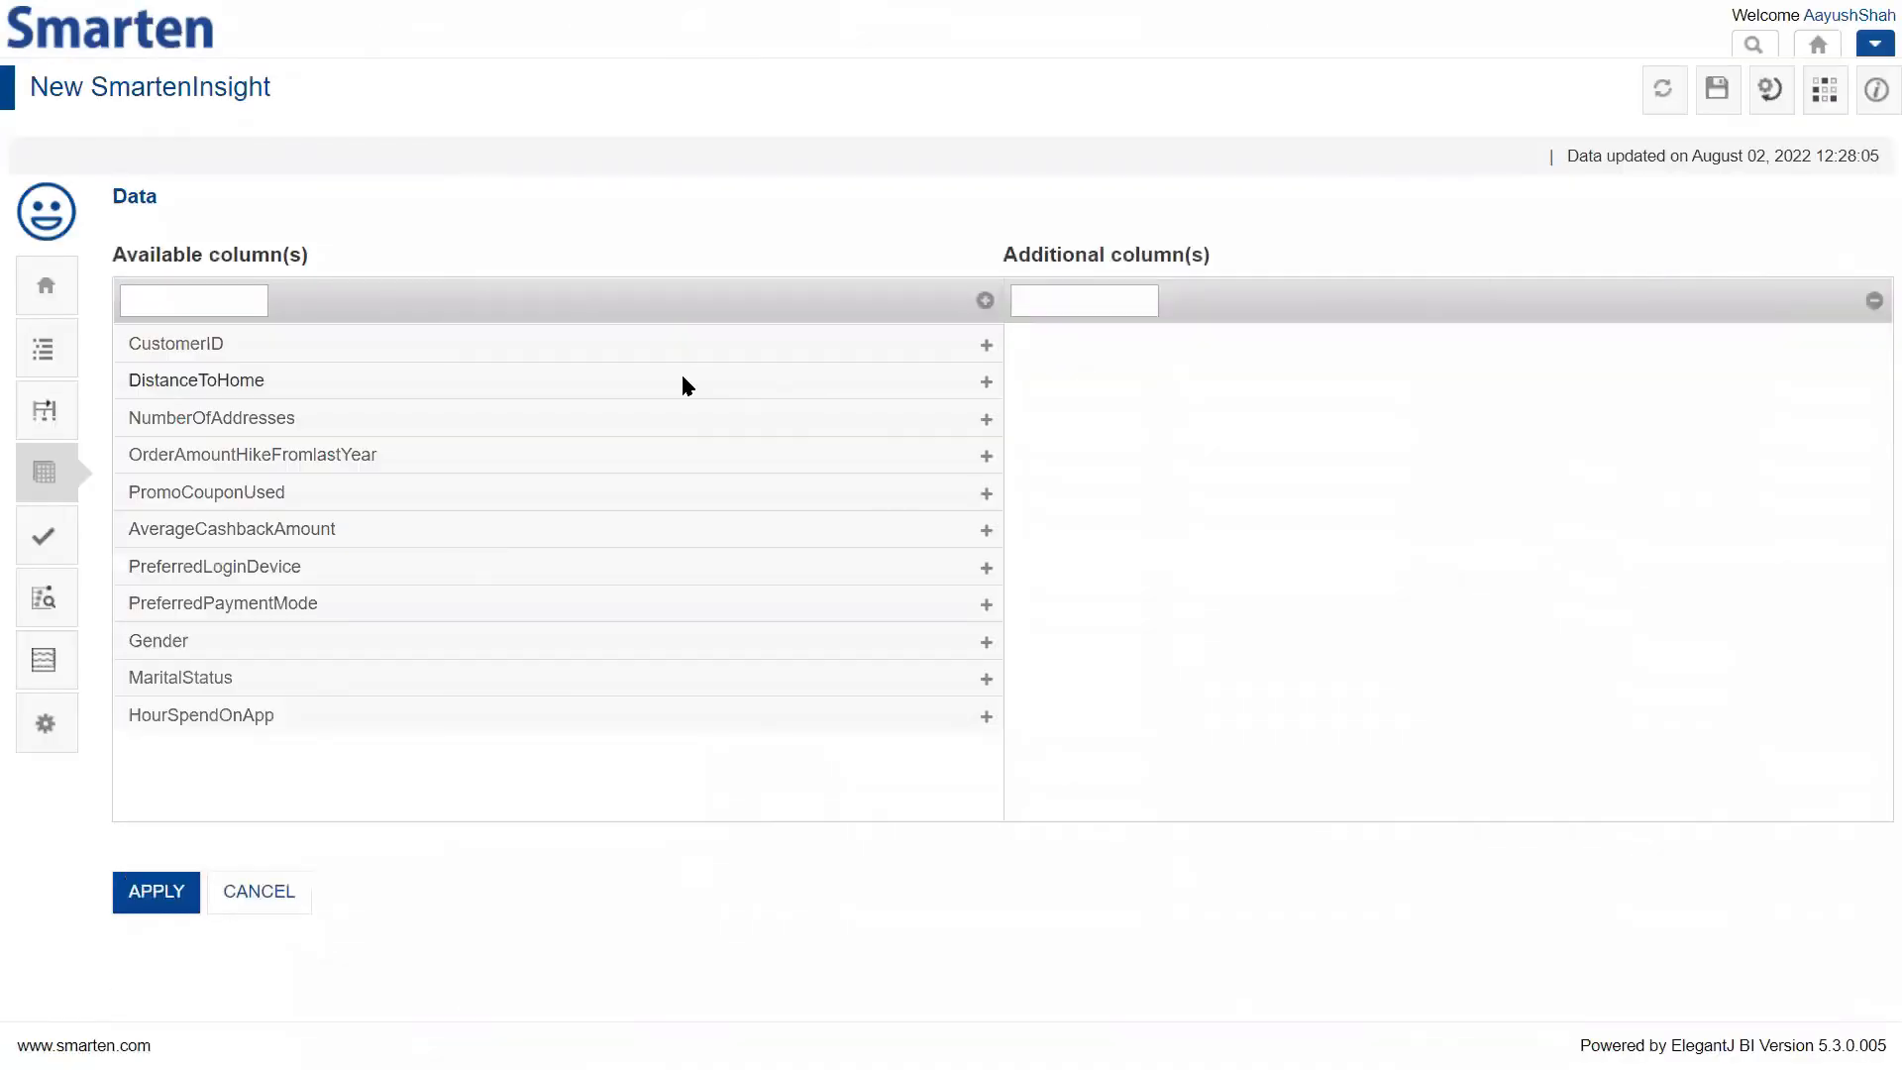
click(985, 642)
click(986, 642)
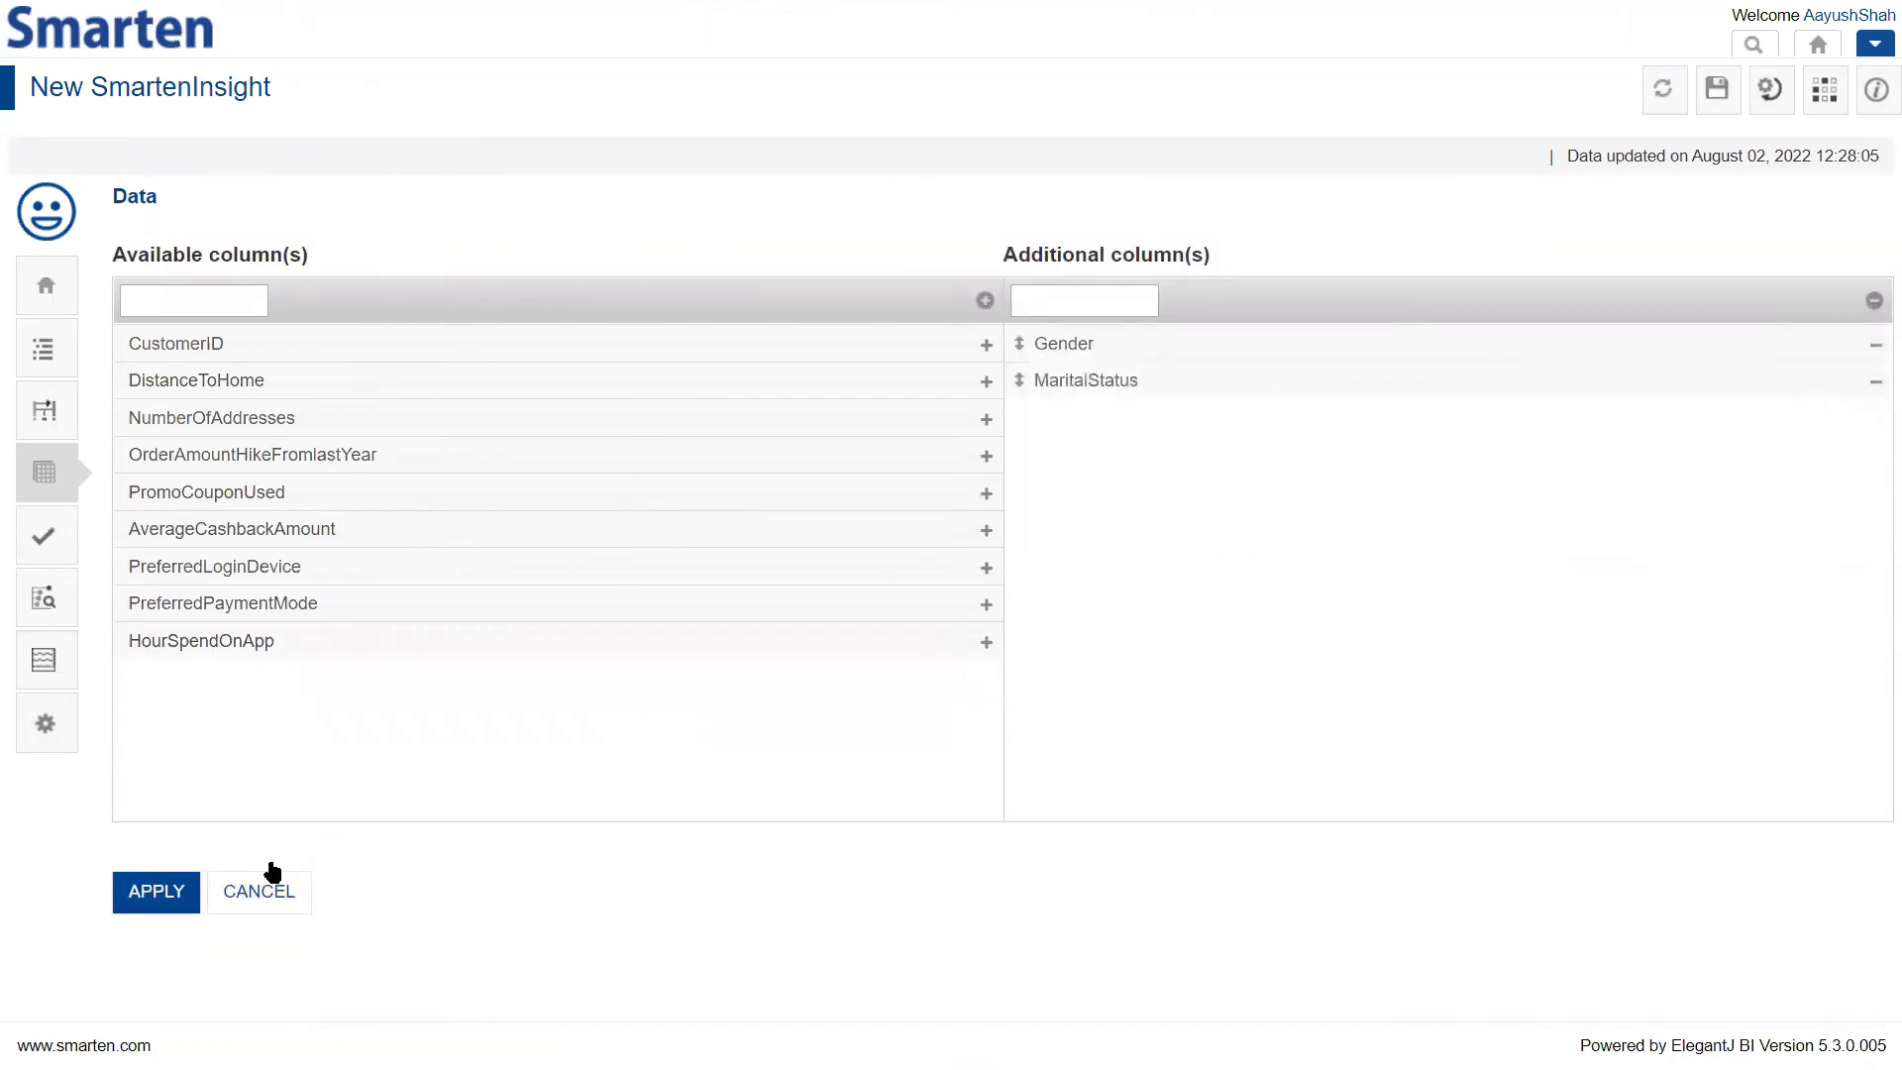
click(157, 891)
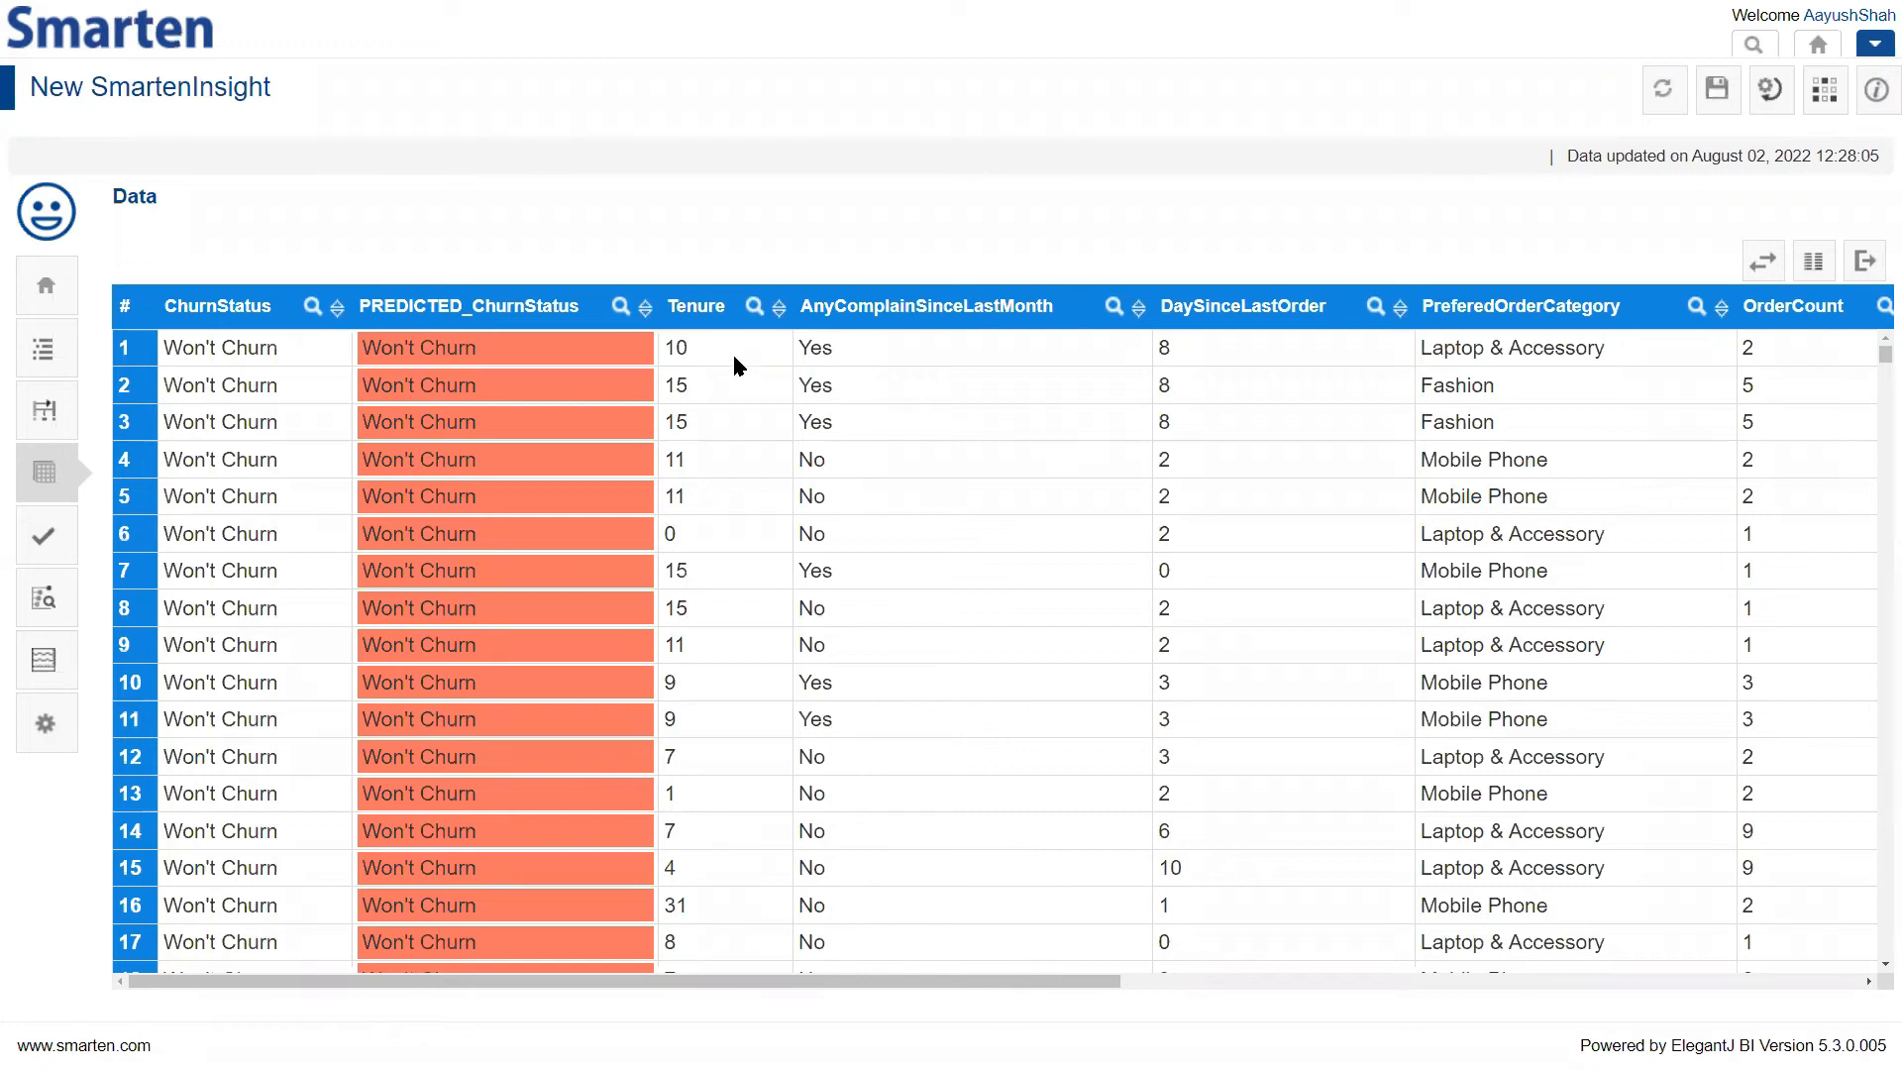
Open the model parameters and change the target variable to PreferedOrderCategory, declining auto-recommended predictors
click(1770, 111)
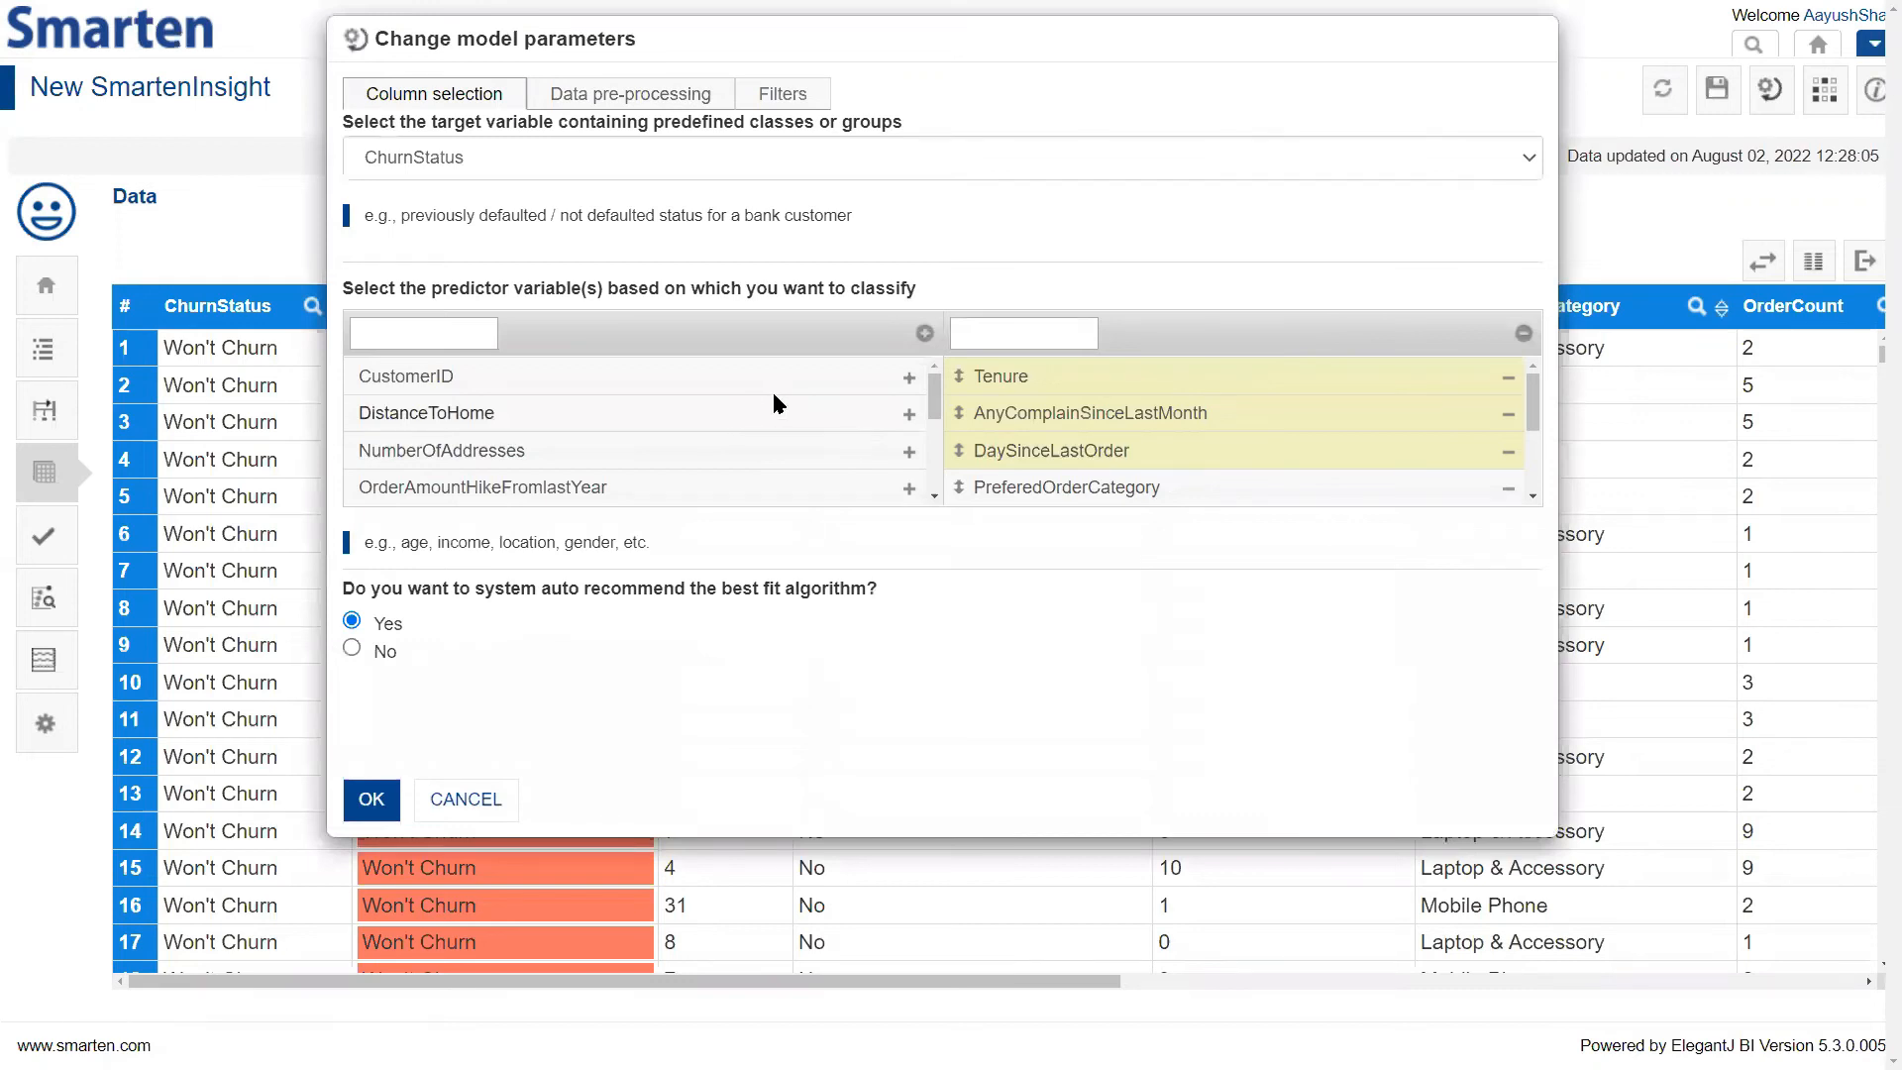
click(578, 177)
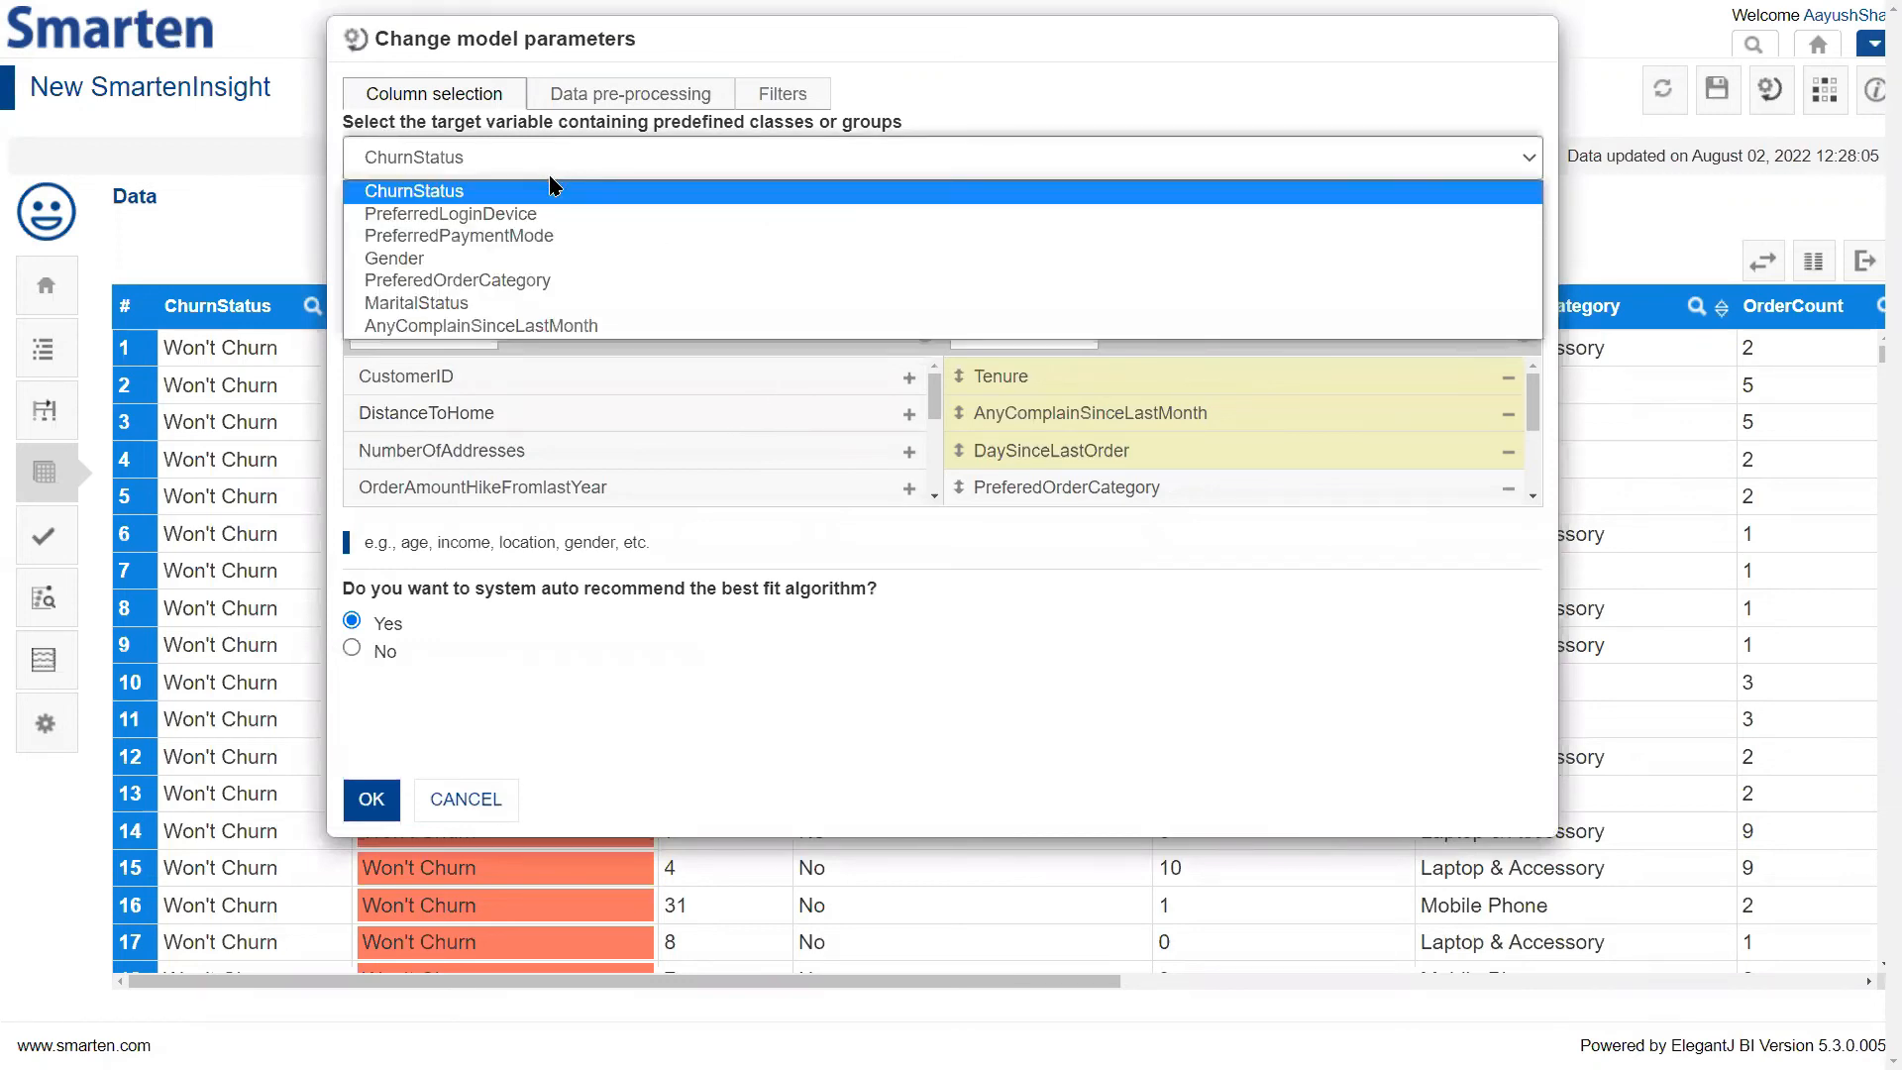
click(547, 280)
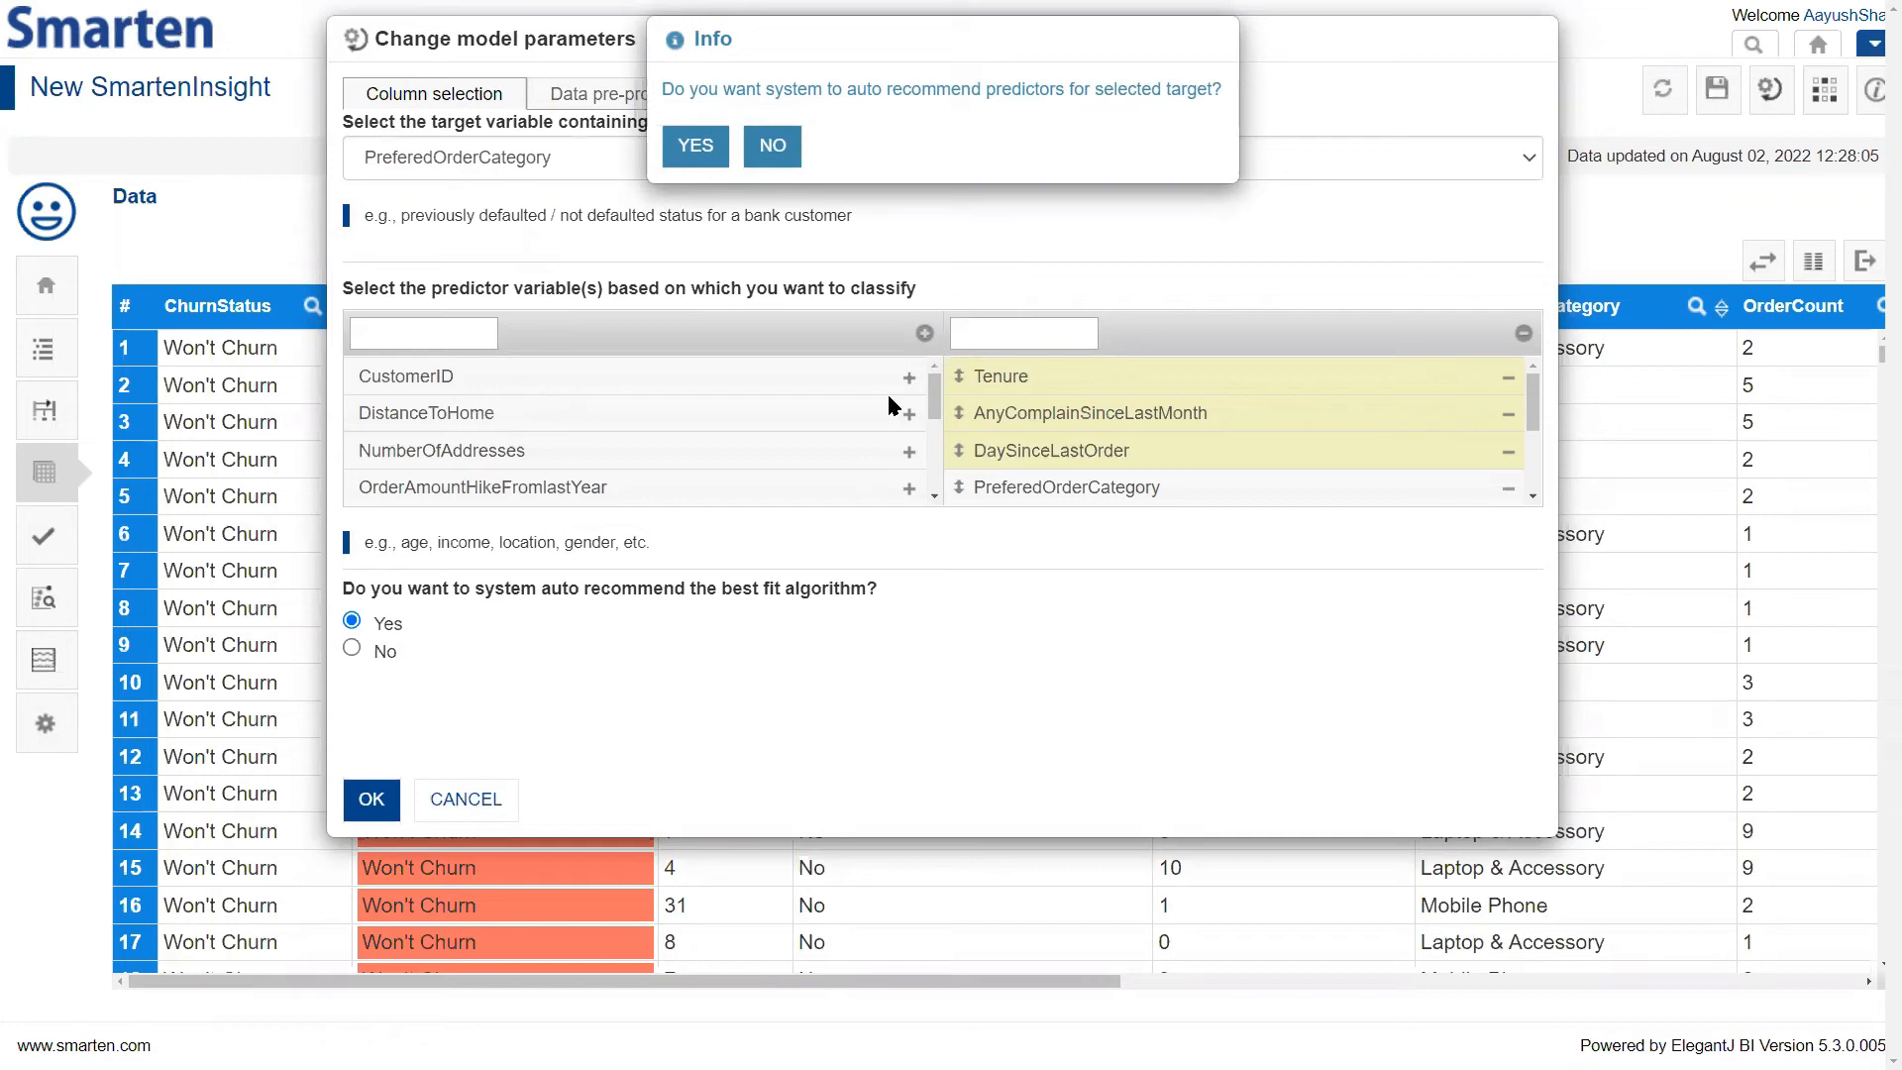
click(773, 158)
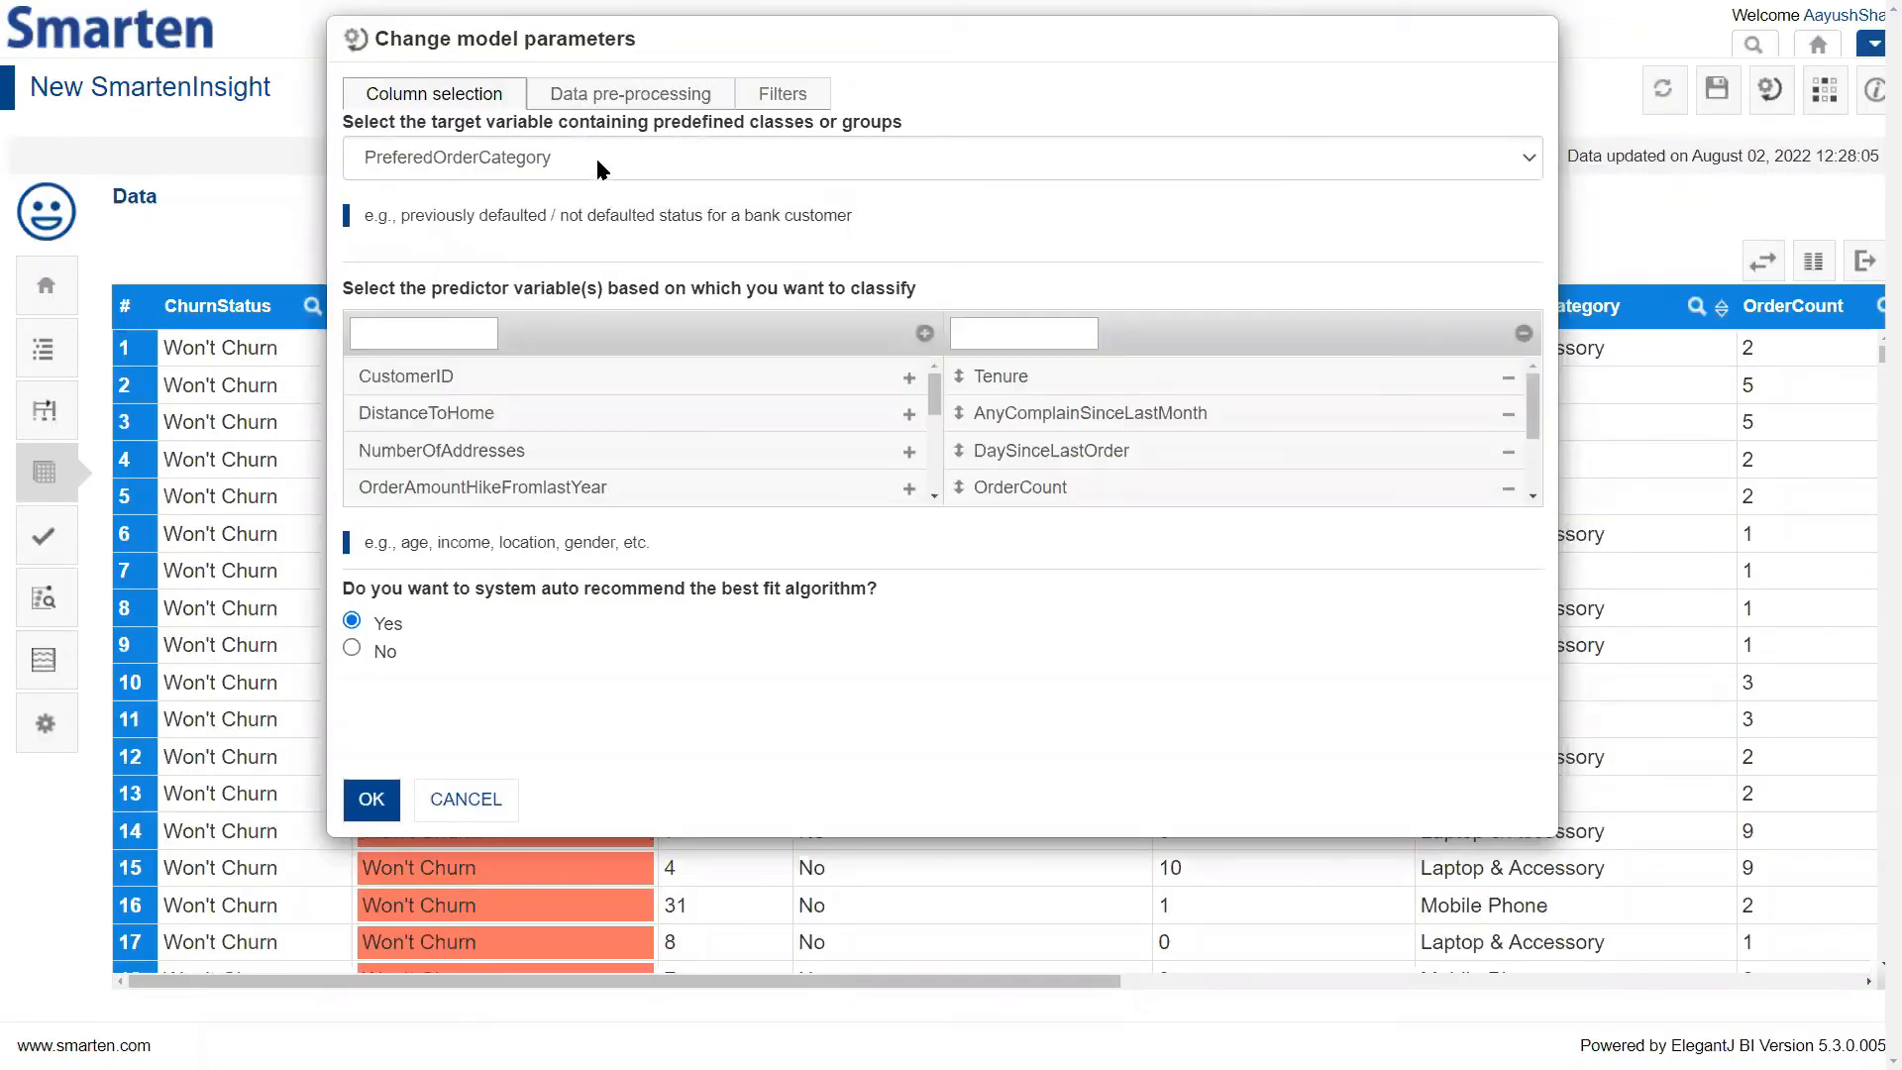
Set the target variable back to ChurnStatus, declining auto-recommended predictors, and open the model's data pre-processing settings
click(596, 157)
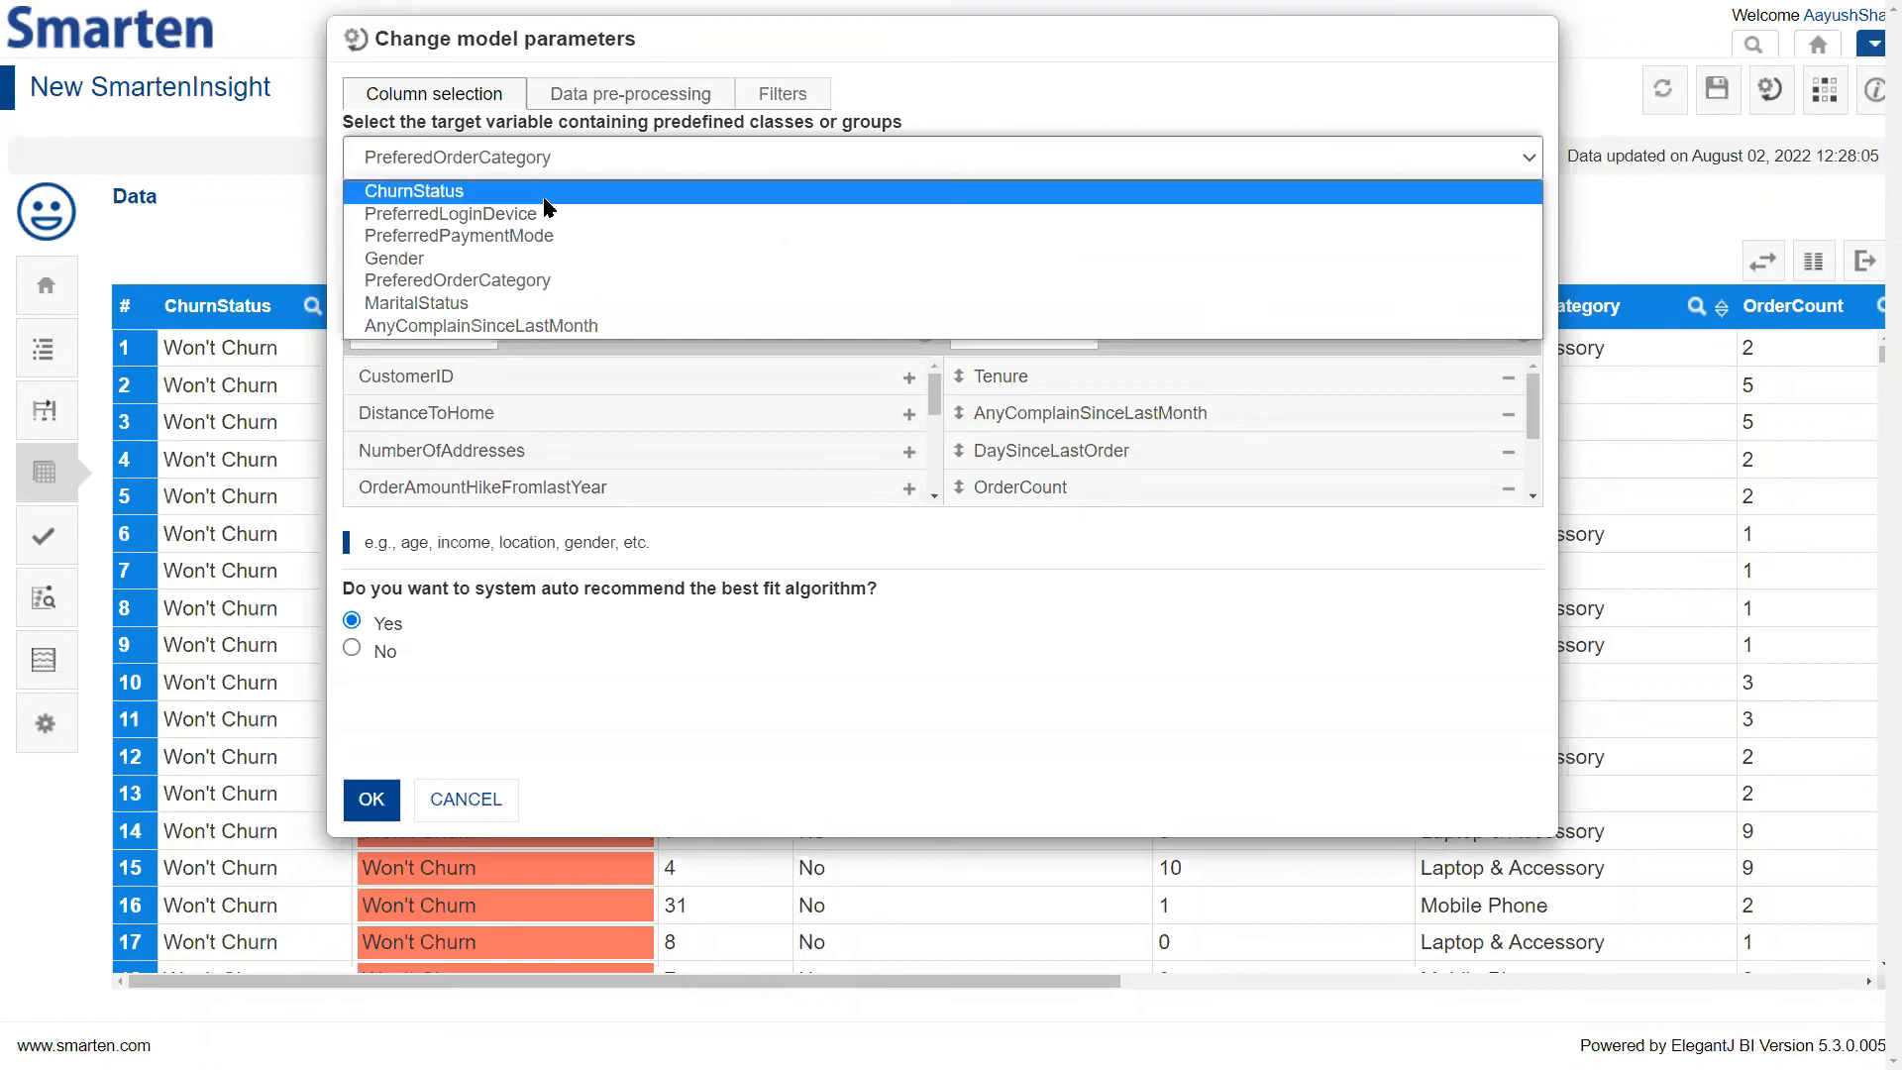
click(604, 188)
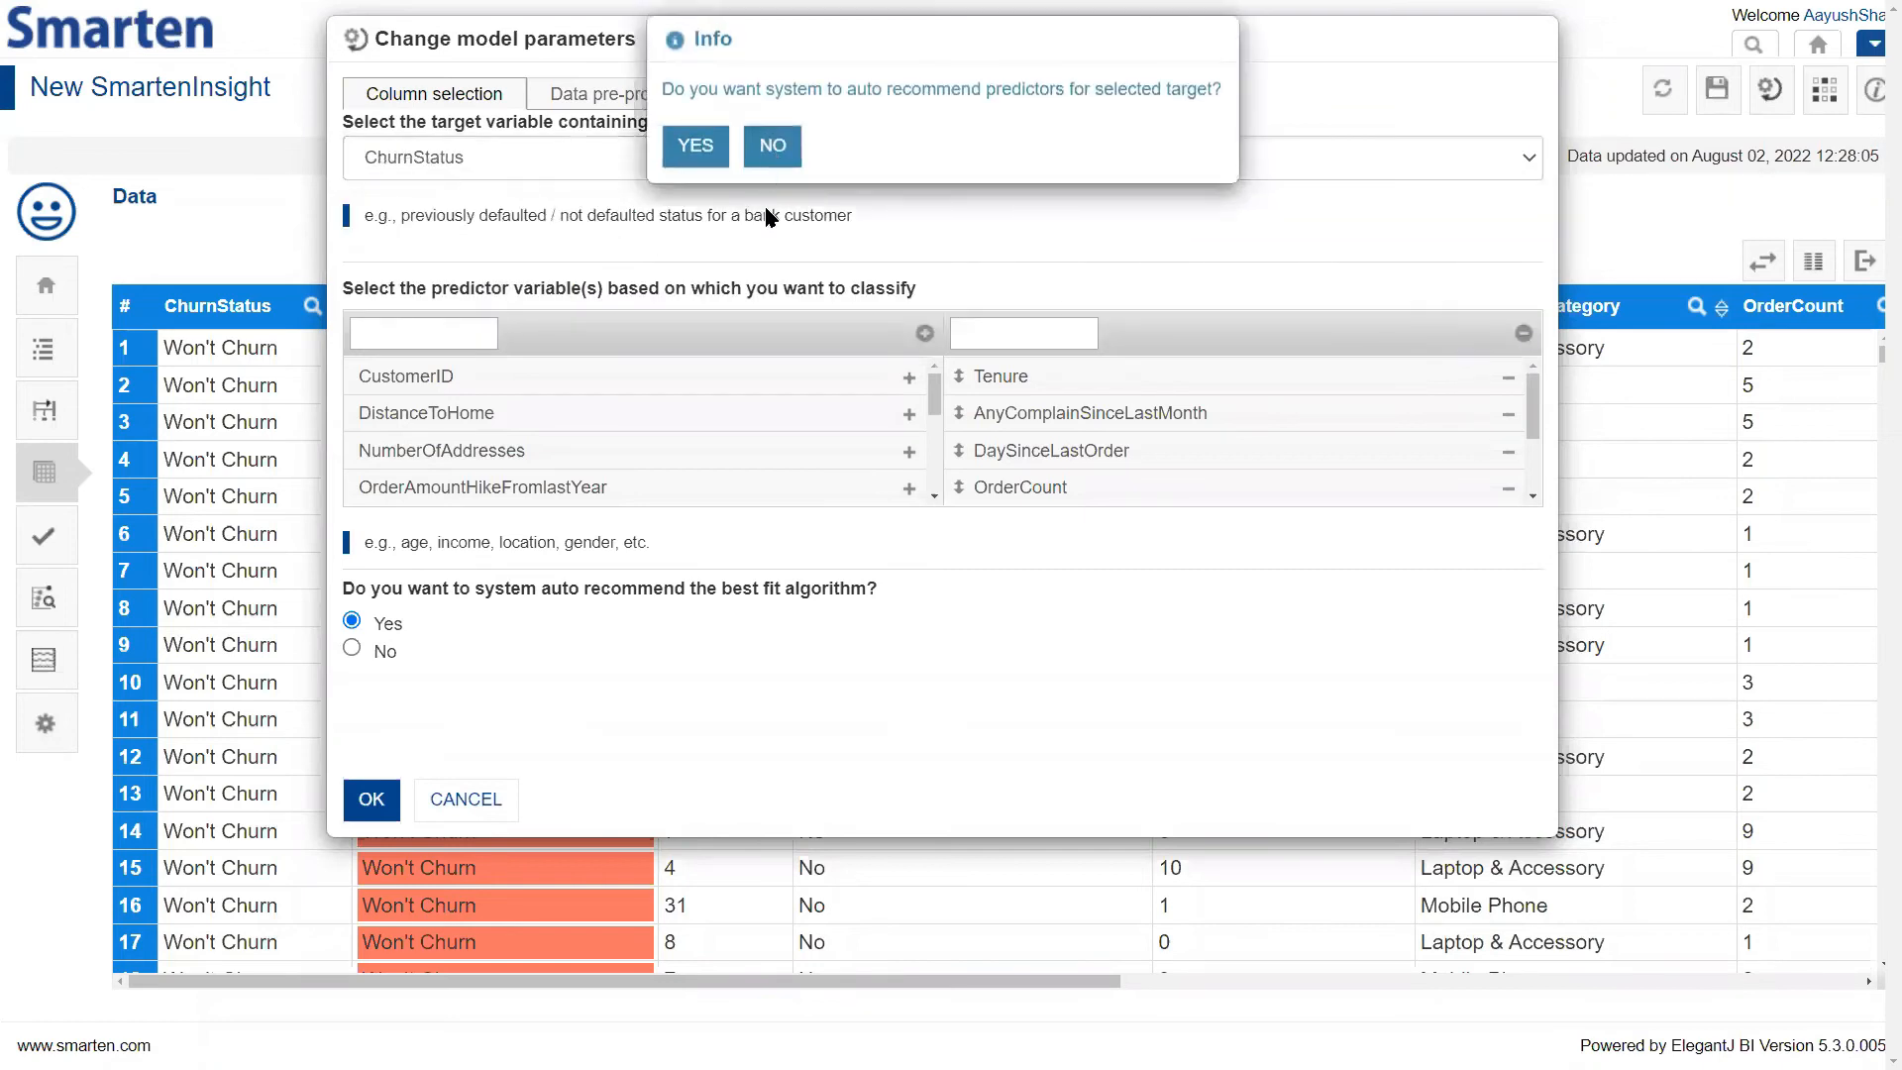
click(772, 151)
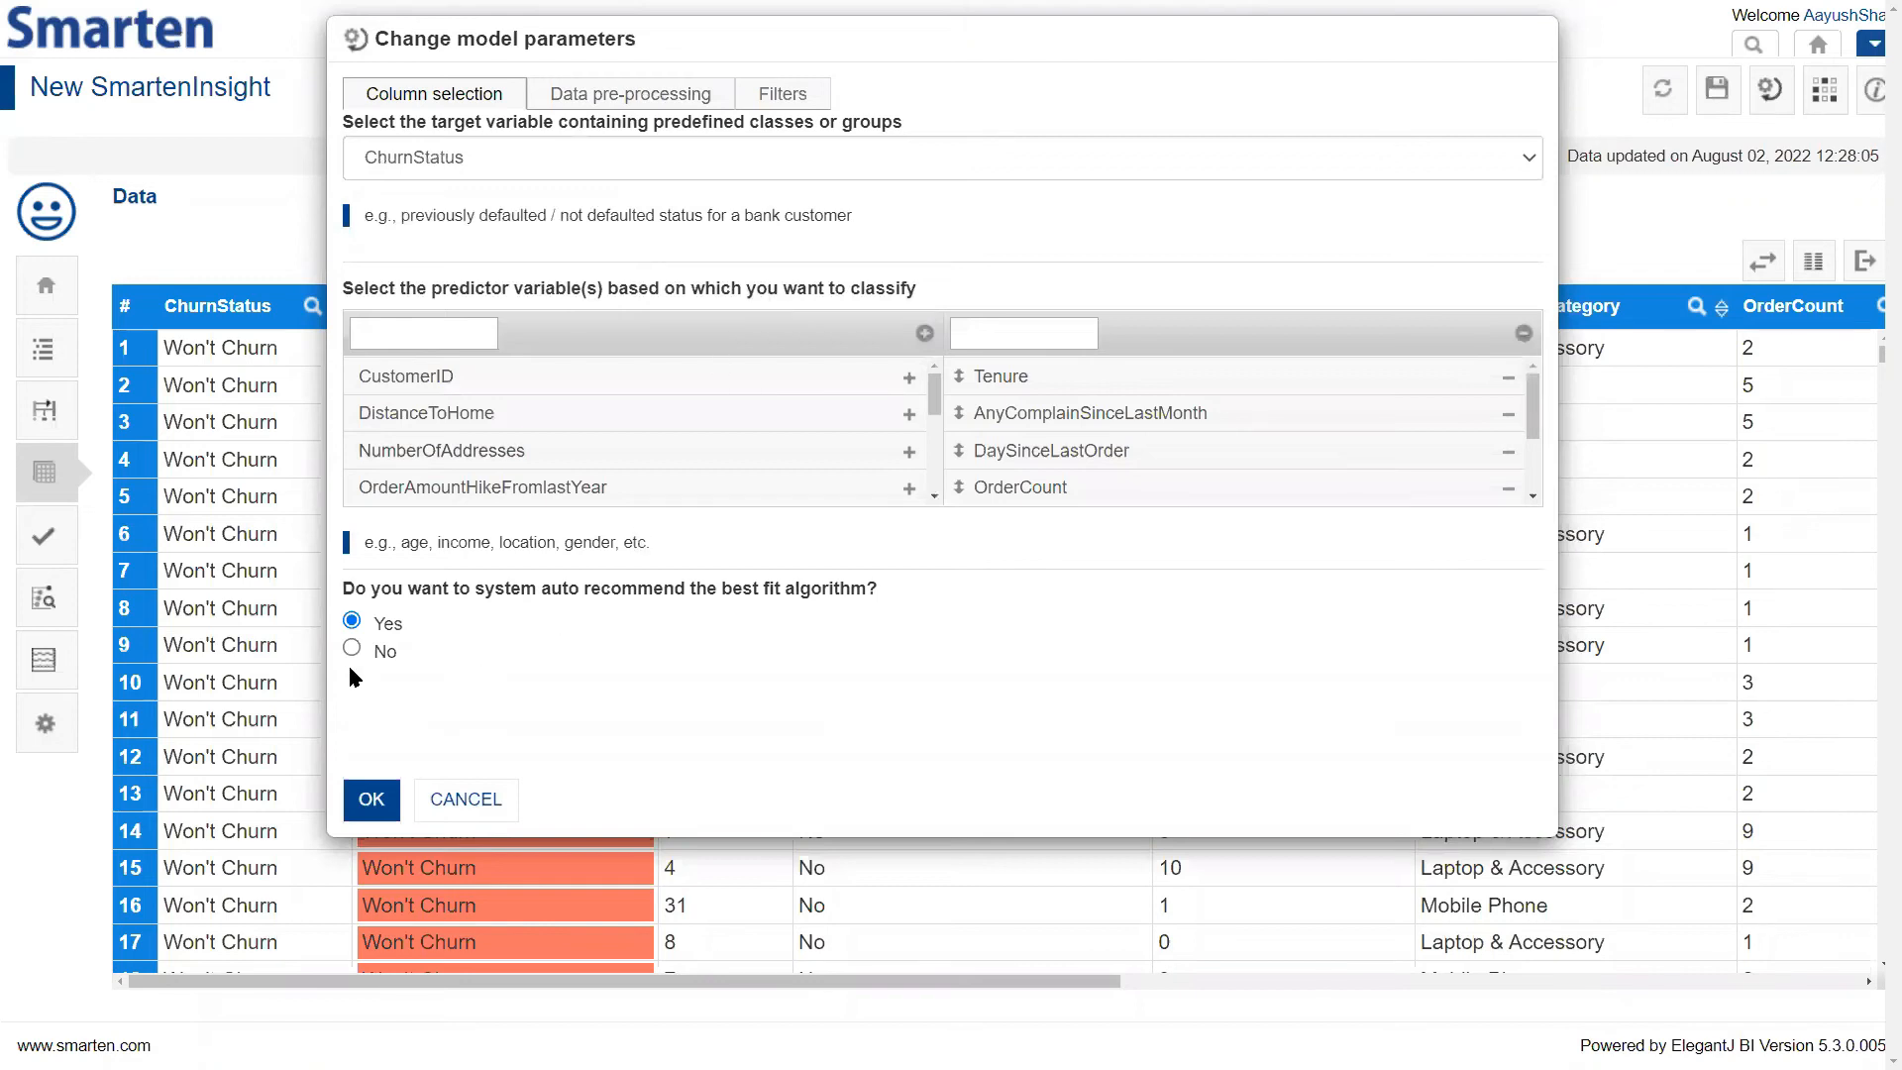
click(592, 91)
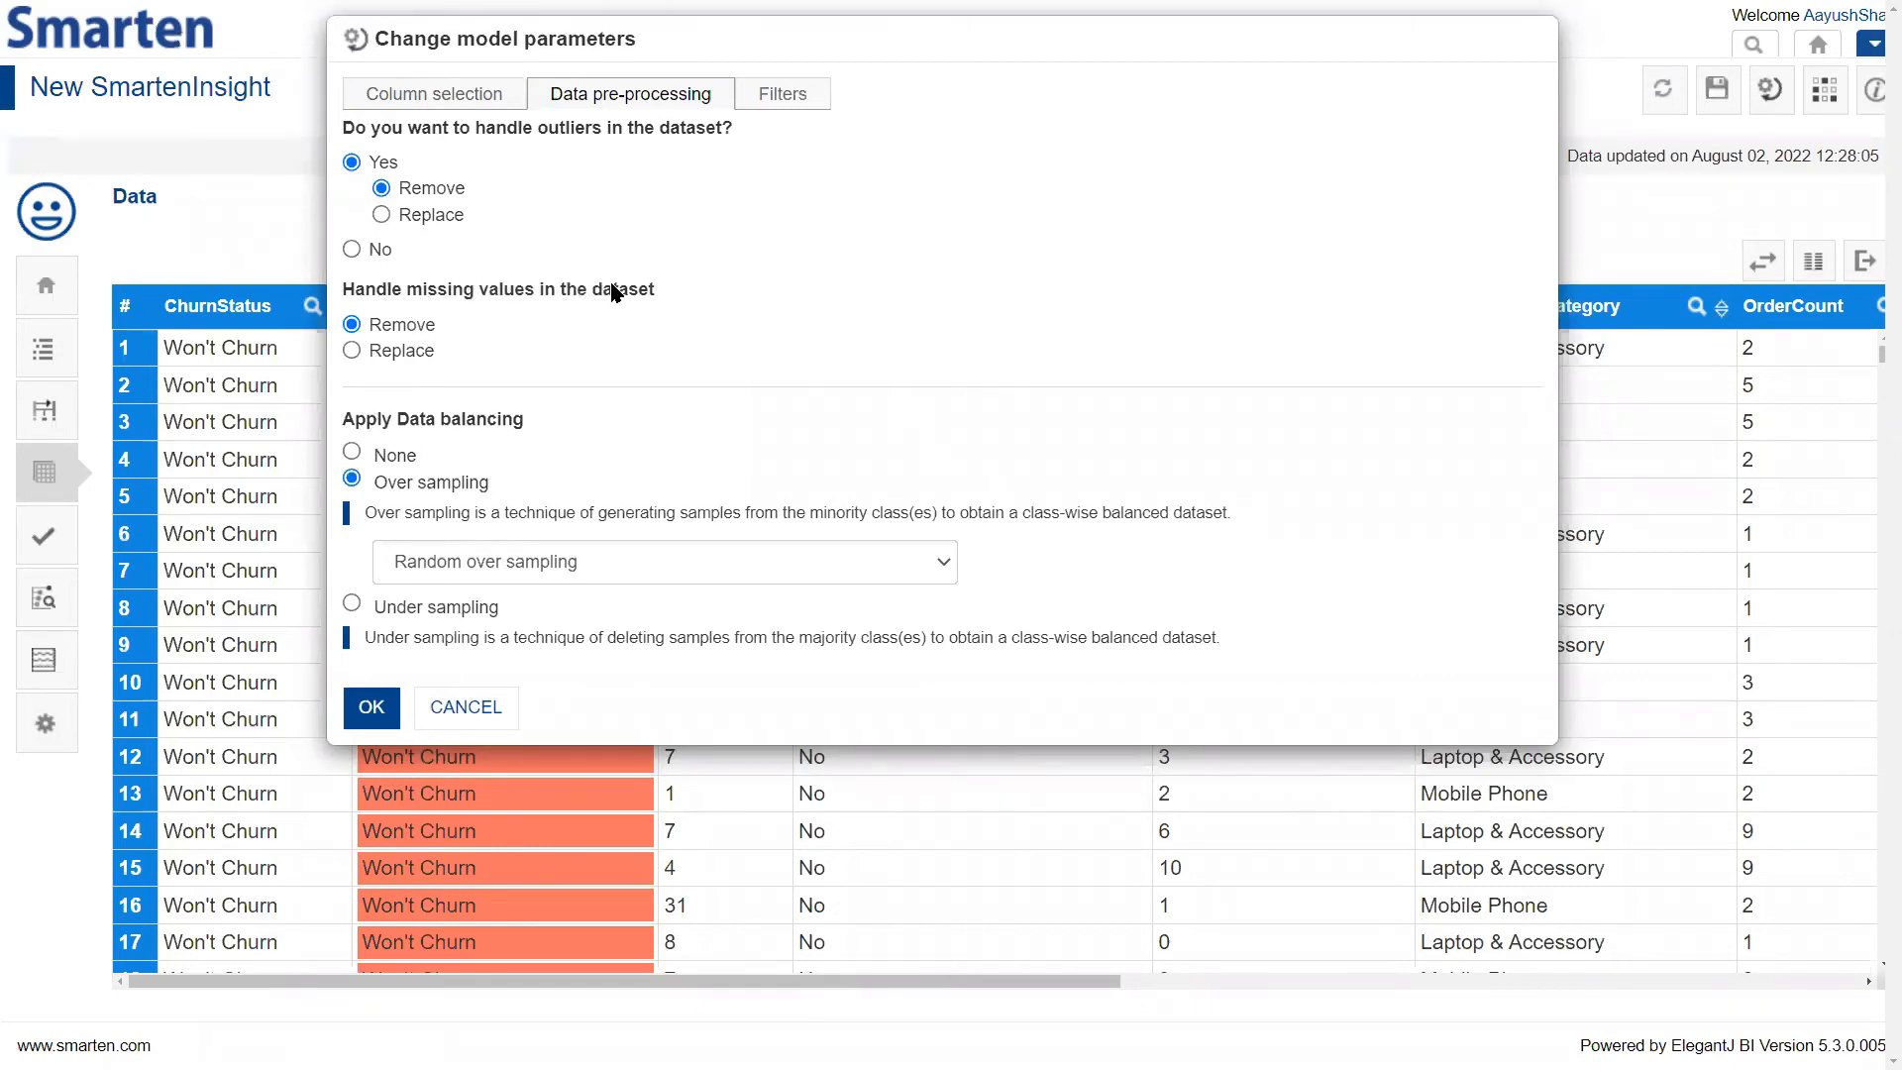
Review the data balancing and dataset filter options in the model parameters and cancel without keeping any changes
click(427, 609)
click(437, 483)
click(809, 103)
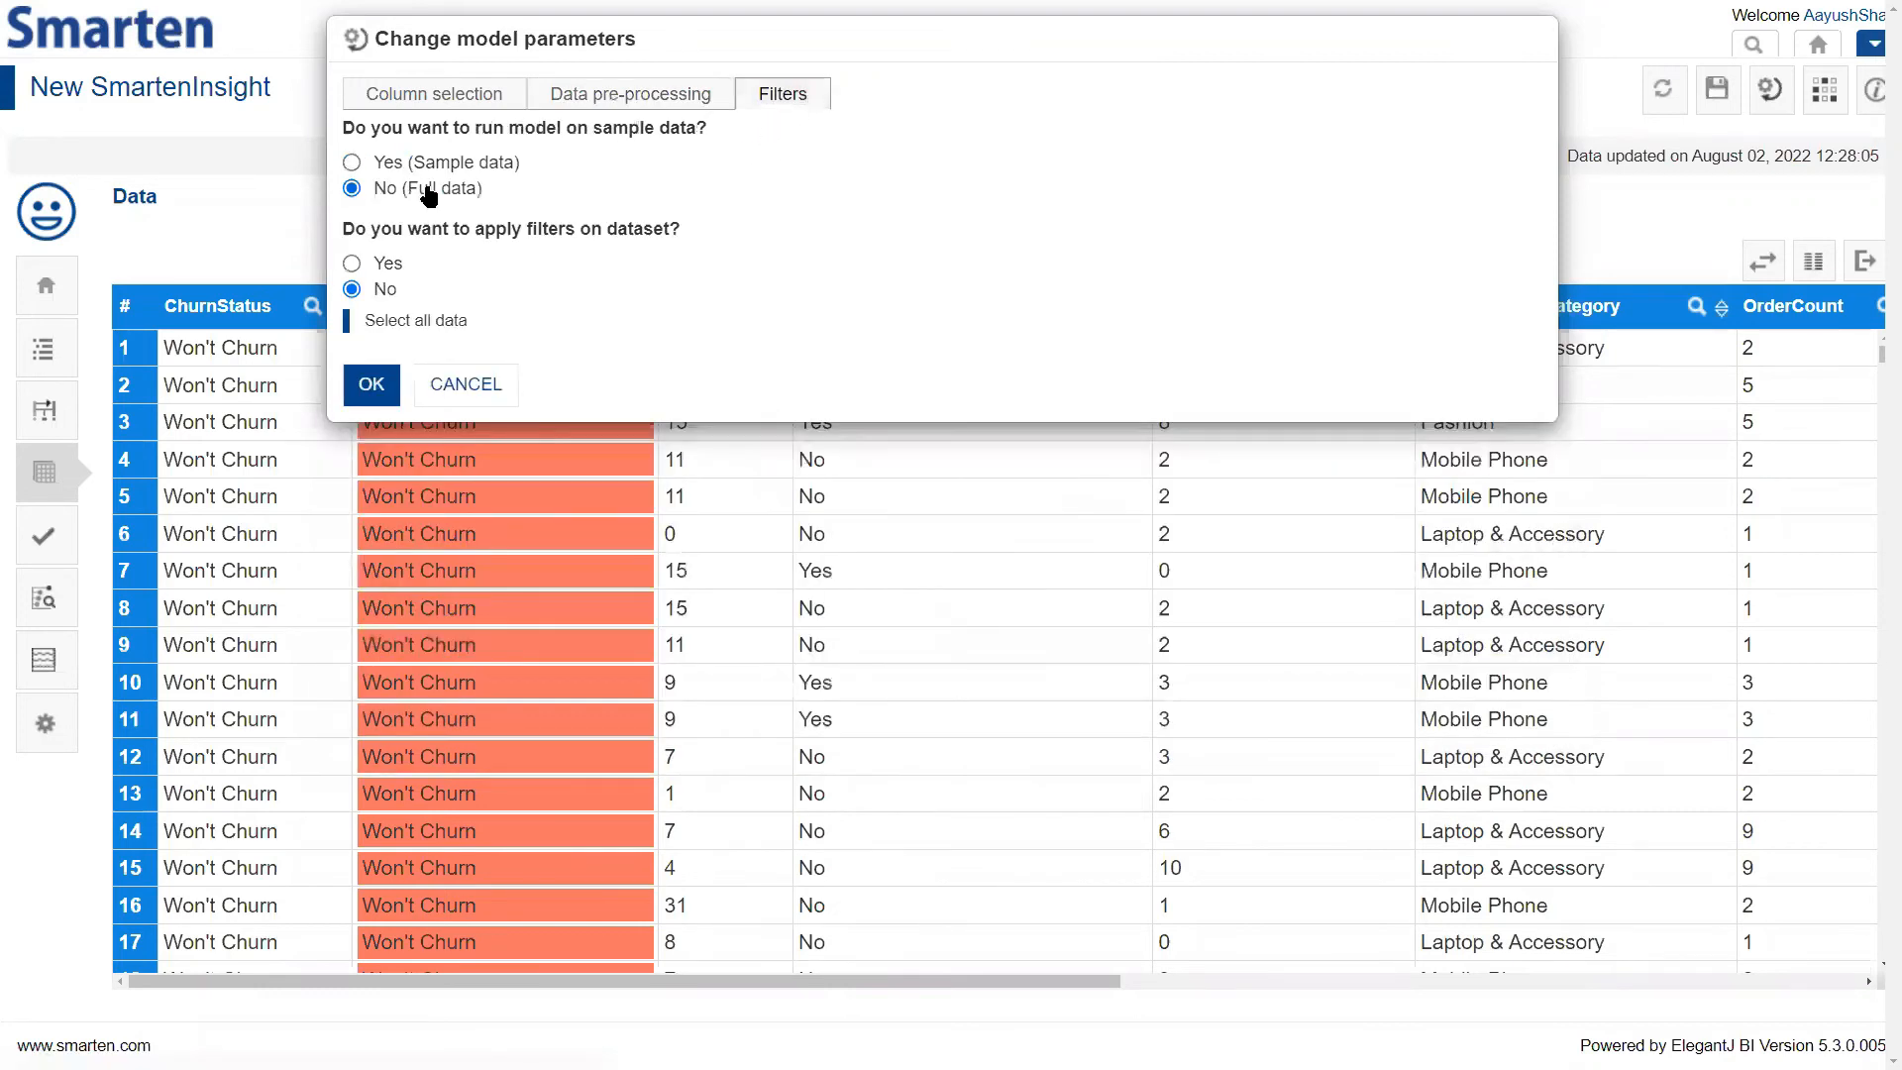
click(391, 265)
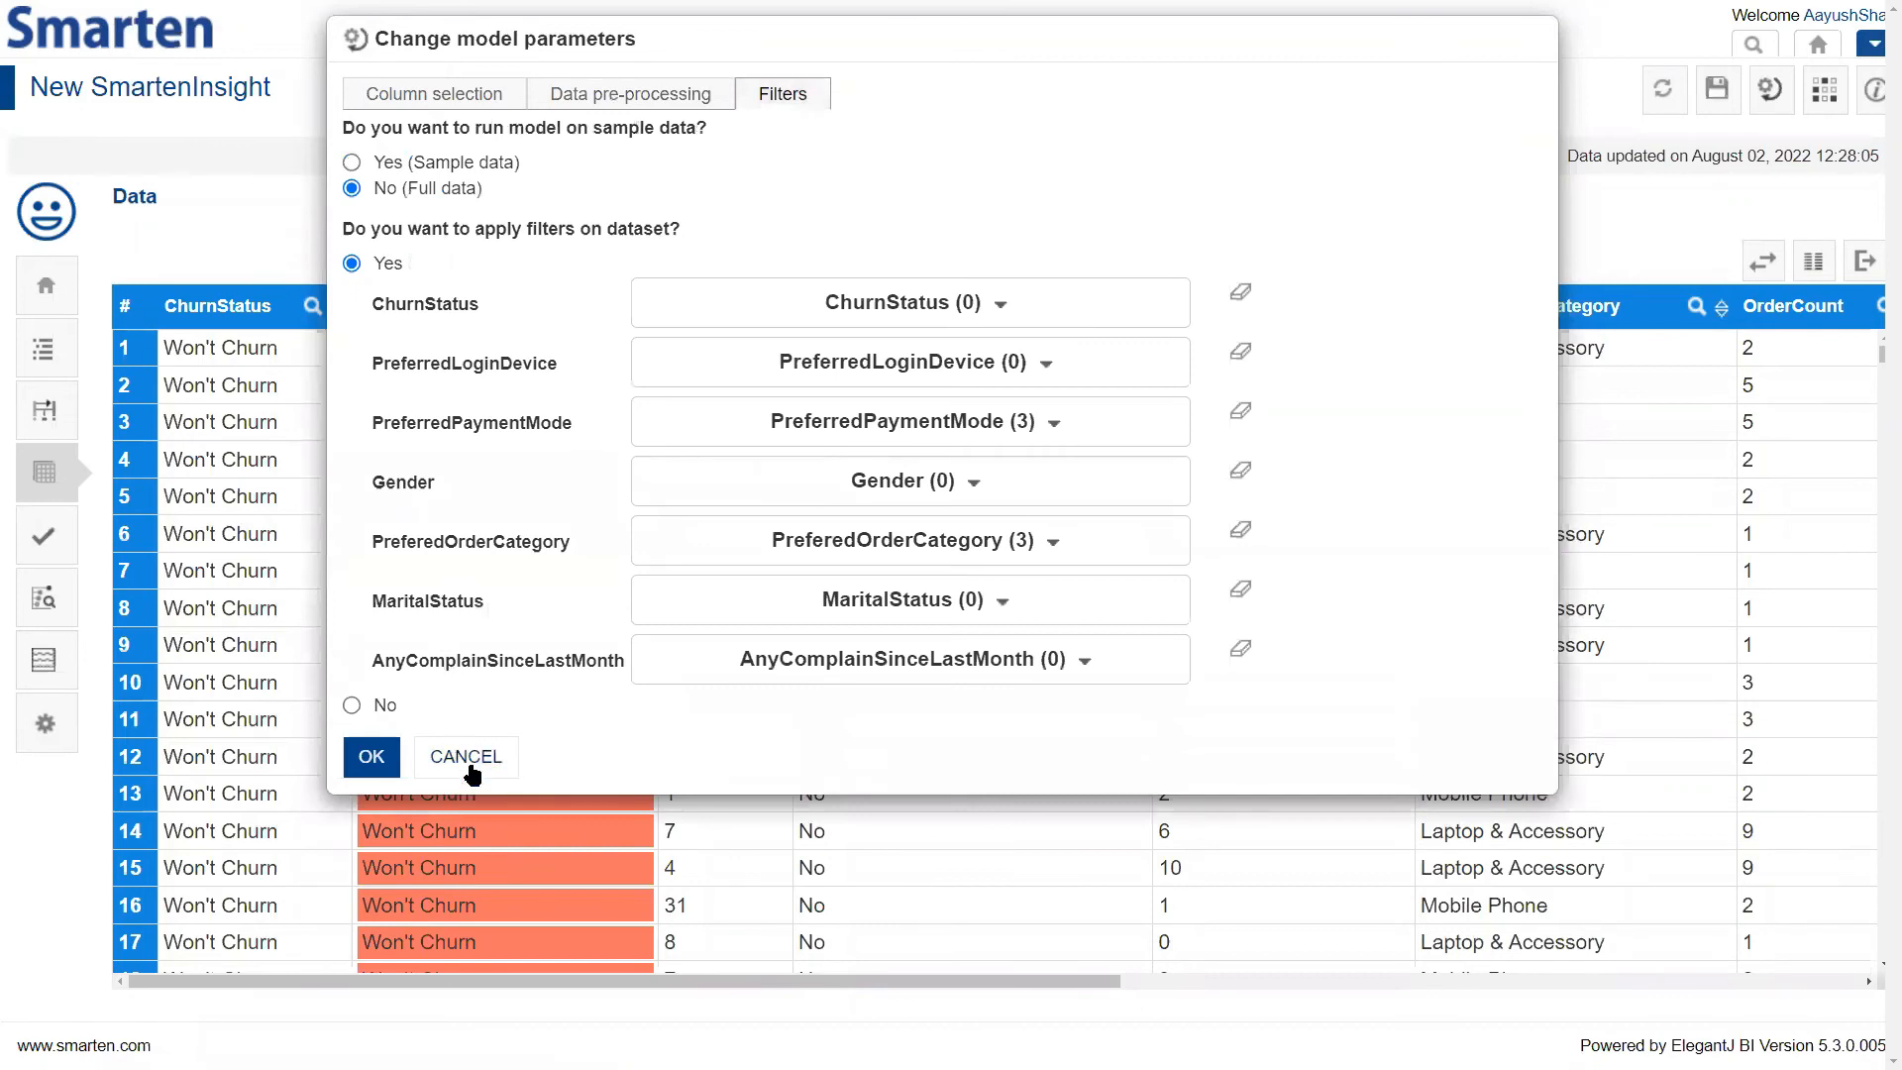
click(466, 758)
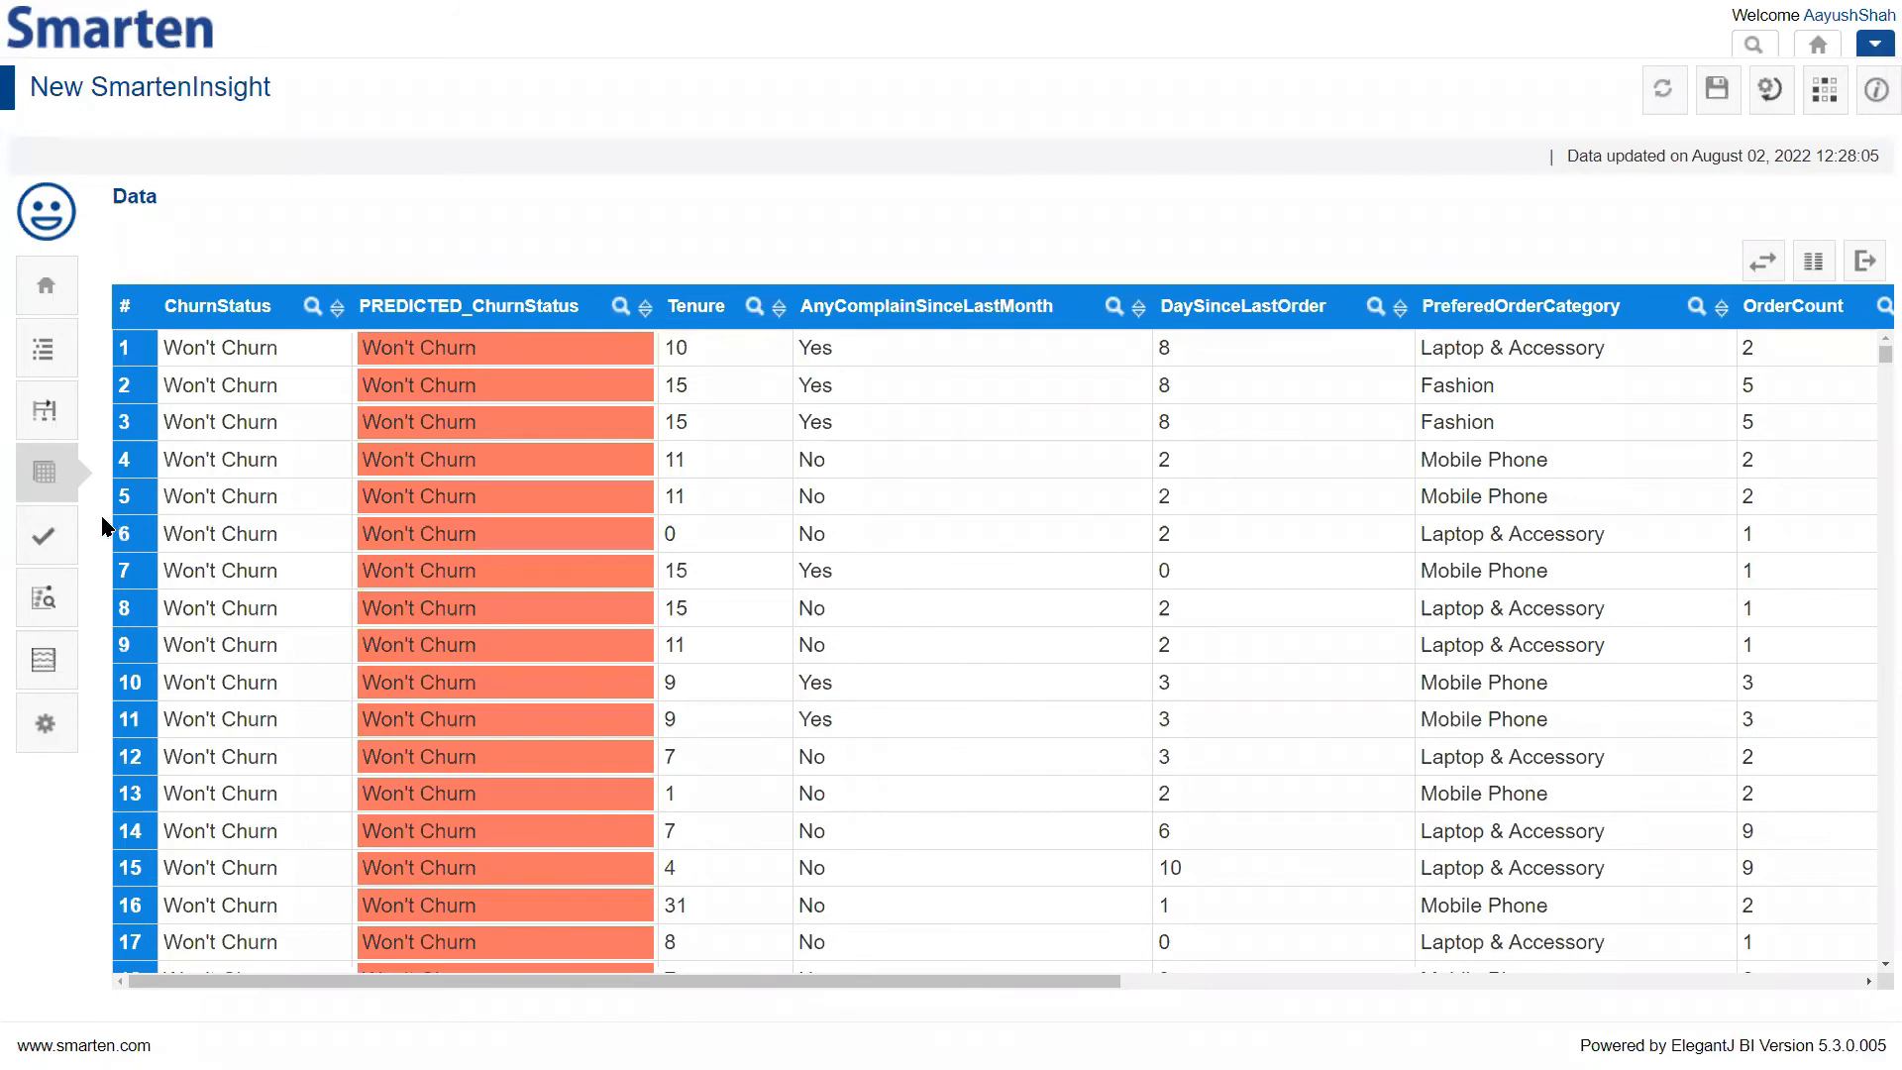
Open the algorithm configuration, view the Classification tree description, and set Max Depth to 7 with automatic fine-tuning turned off
click(50, 725)
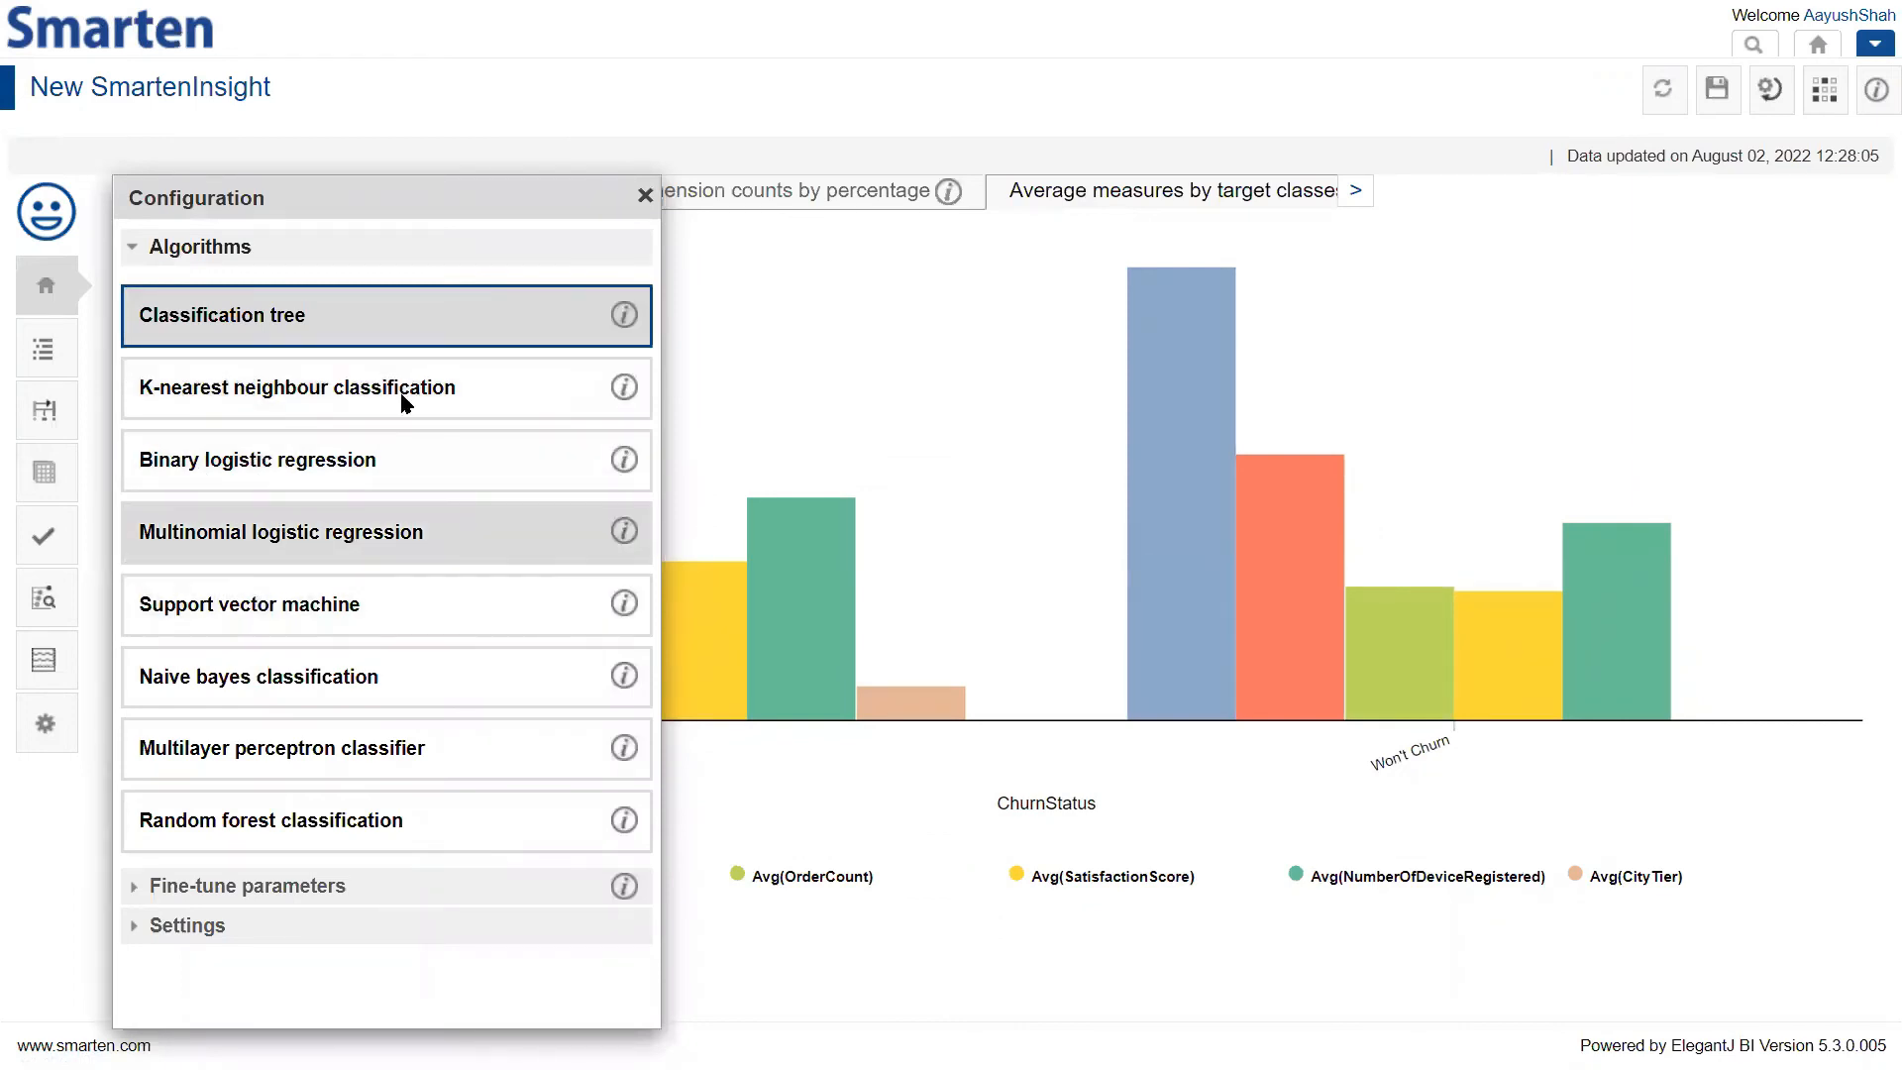
mouse_move(618, 317)
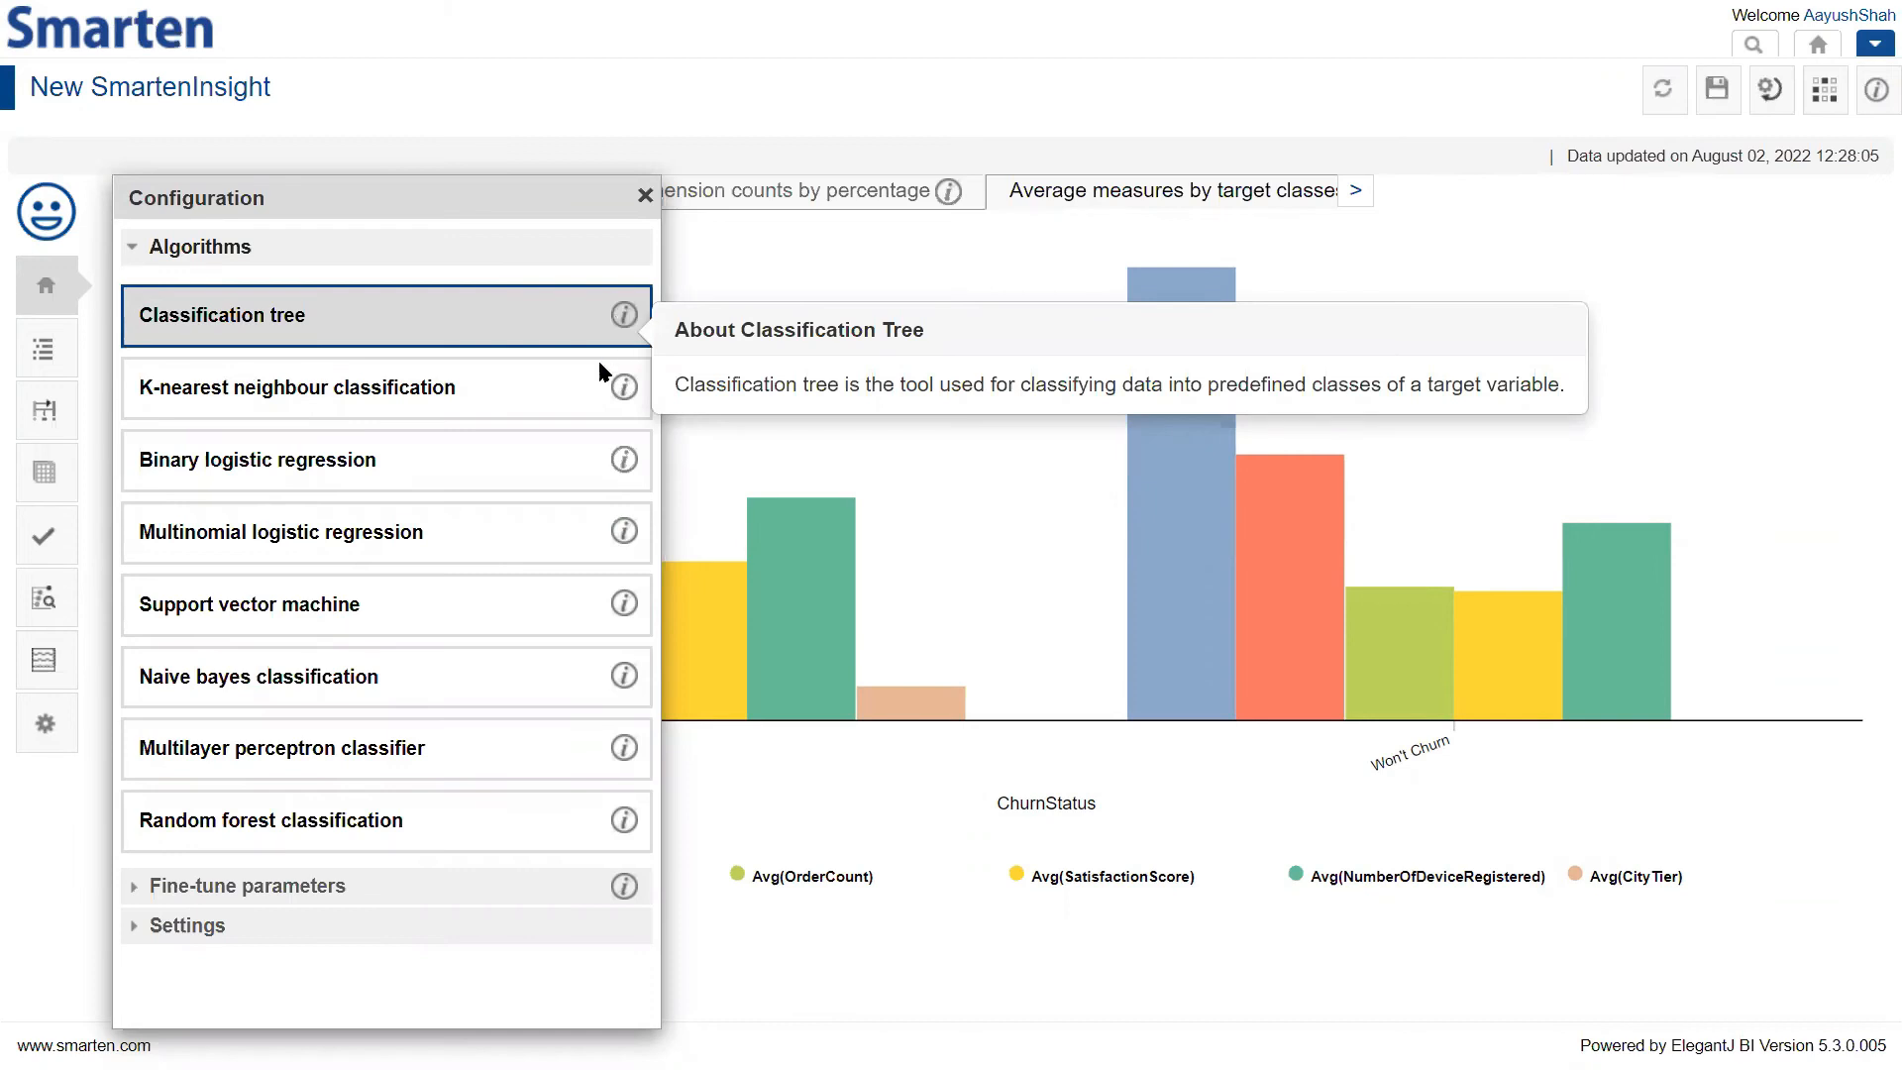
click(137, 888)
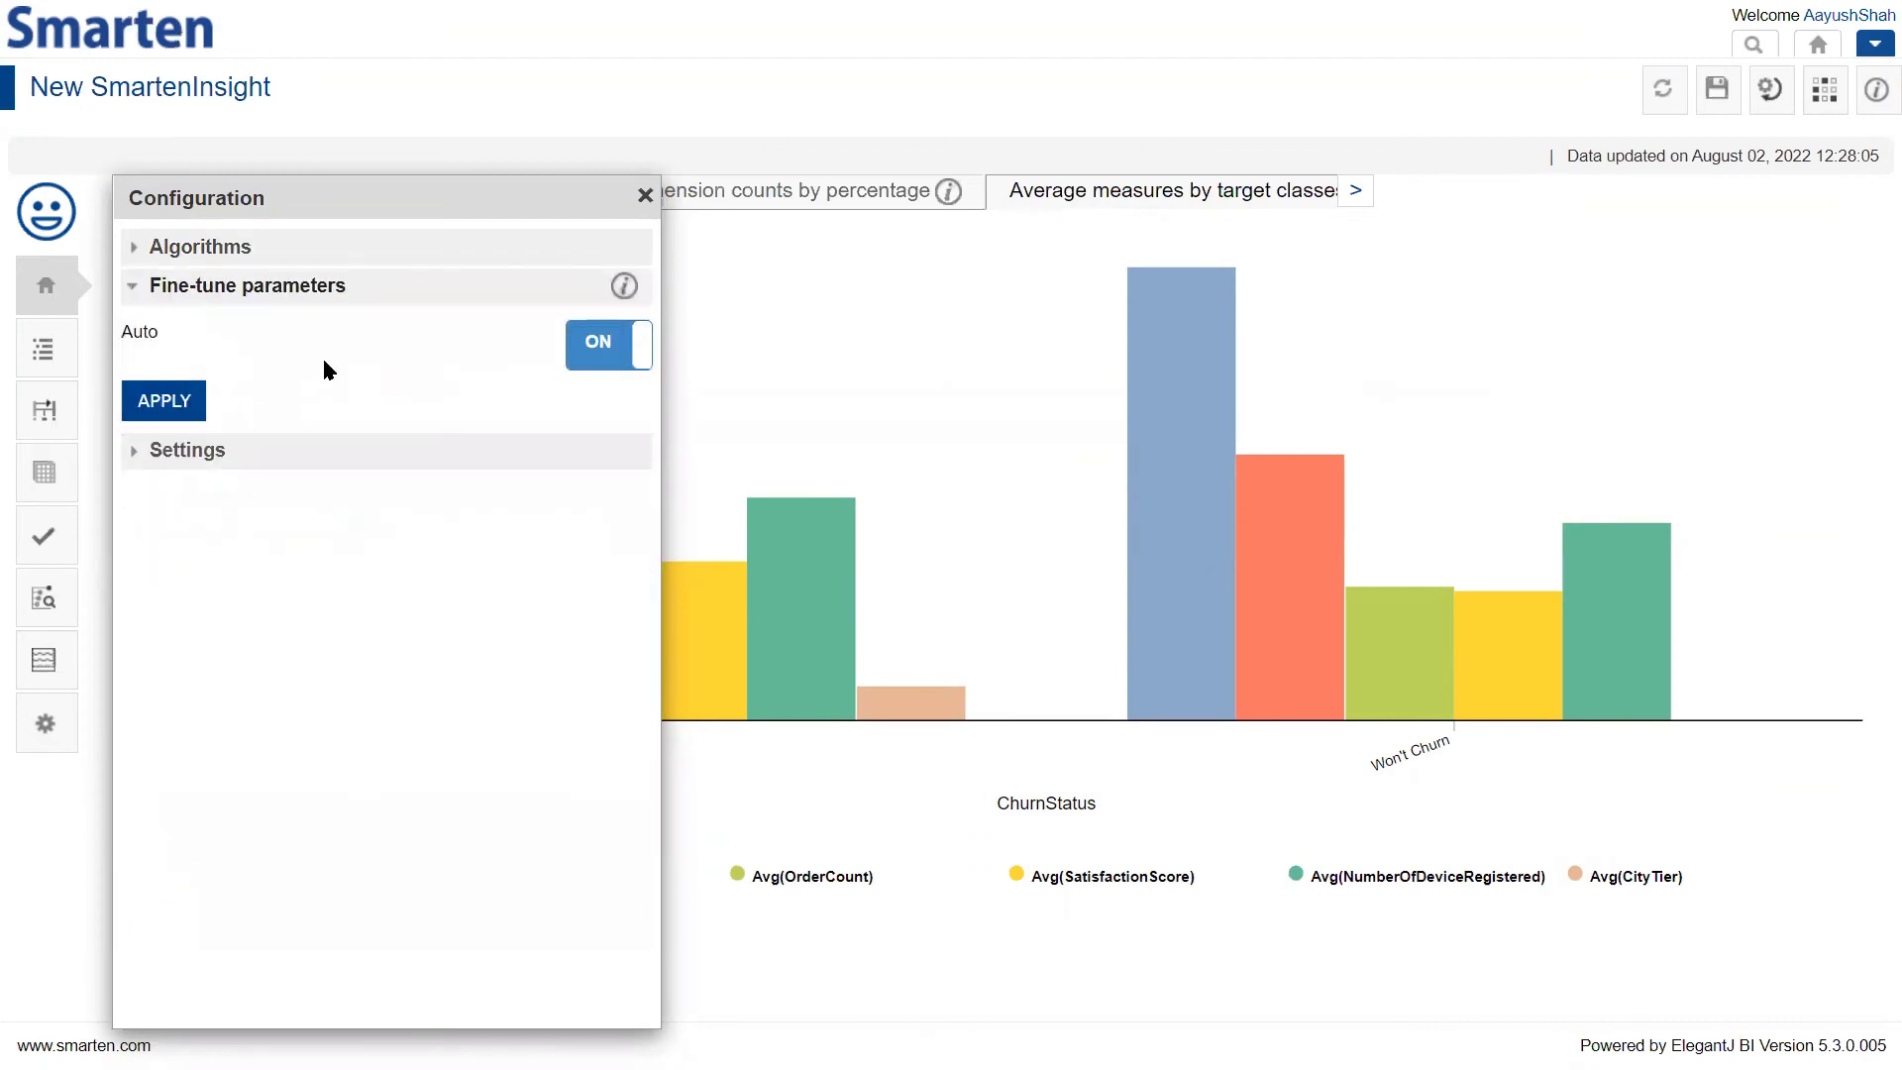
click(587, 351)
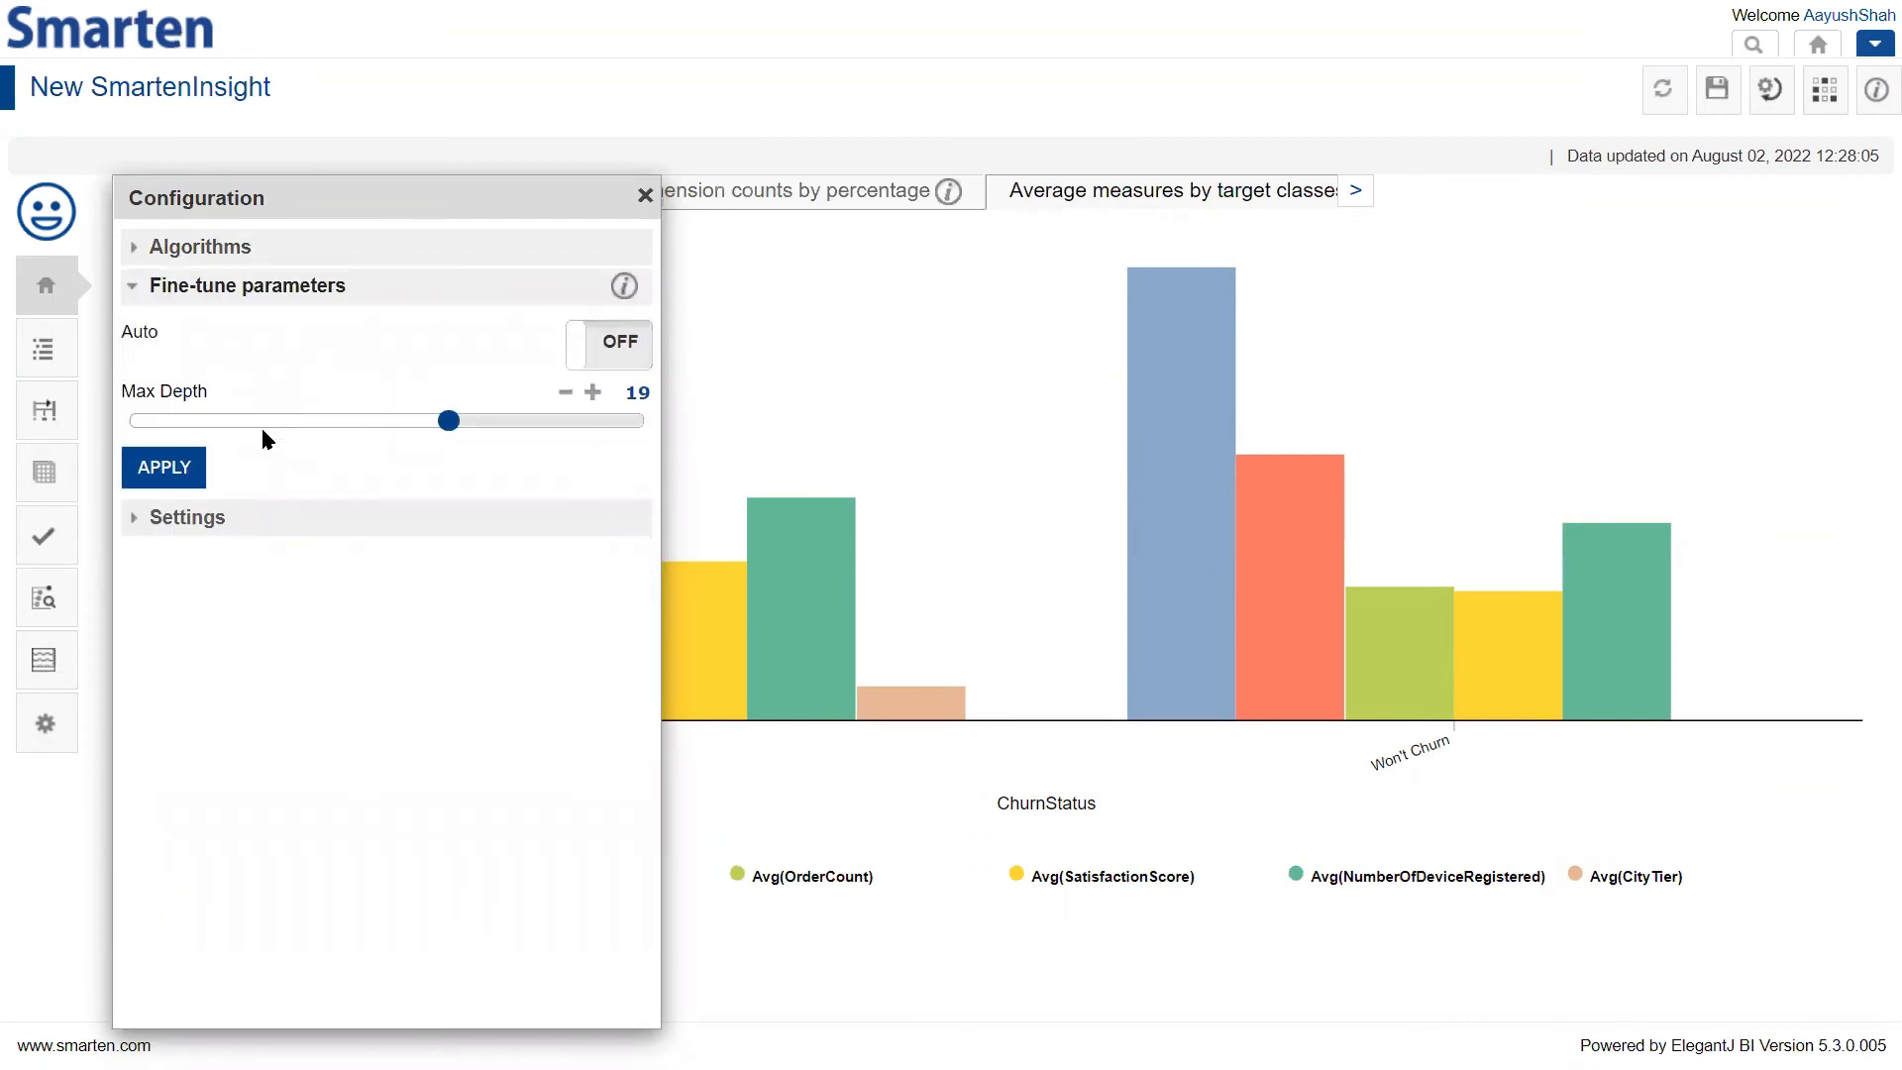
drag(451, 422, 186, 442)
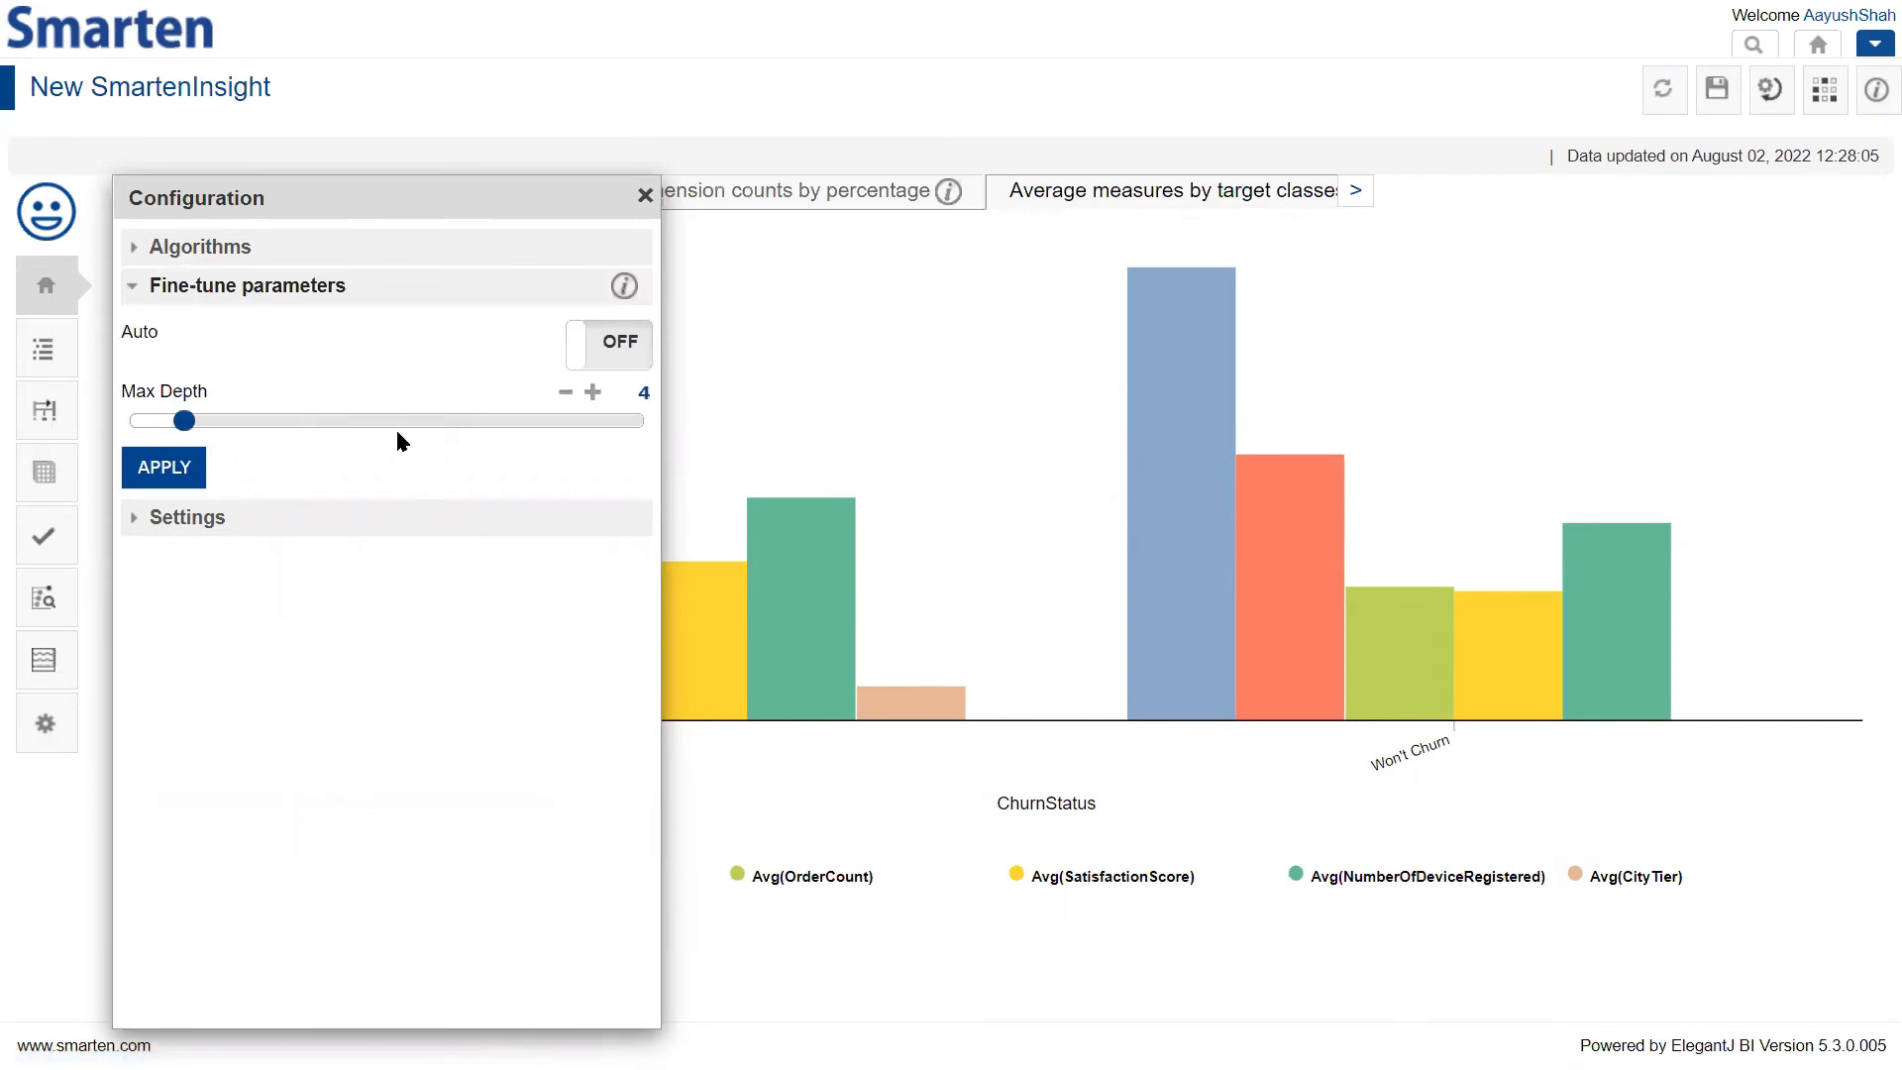
click(591, 393)
click(592, 394)
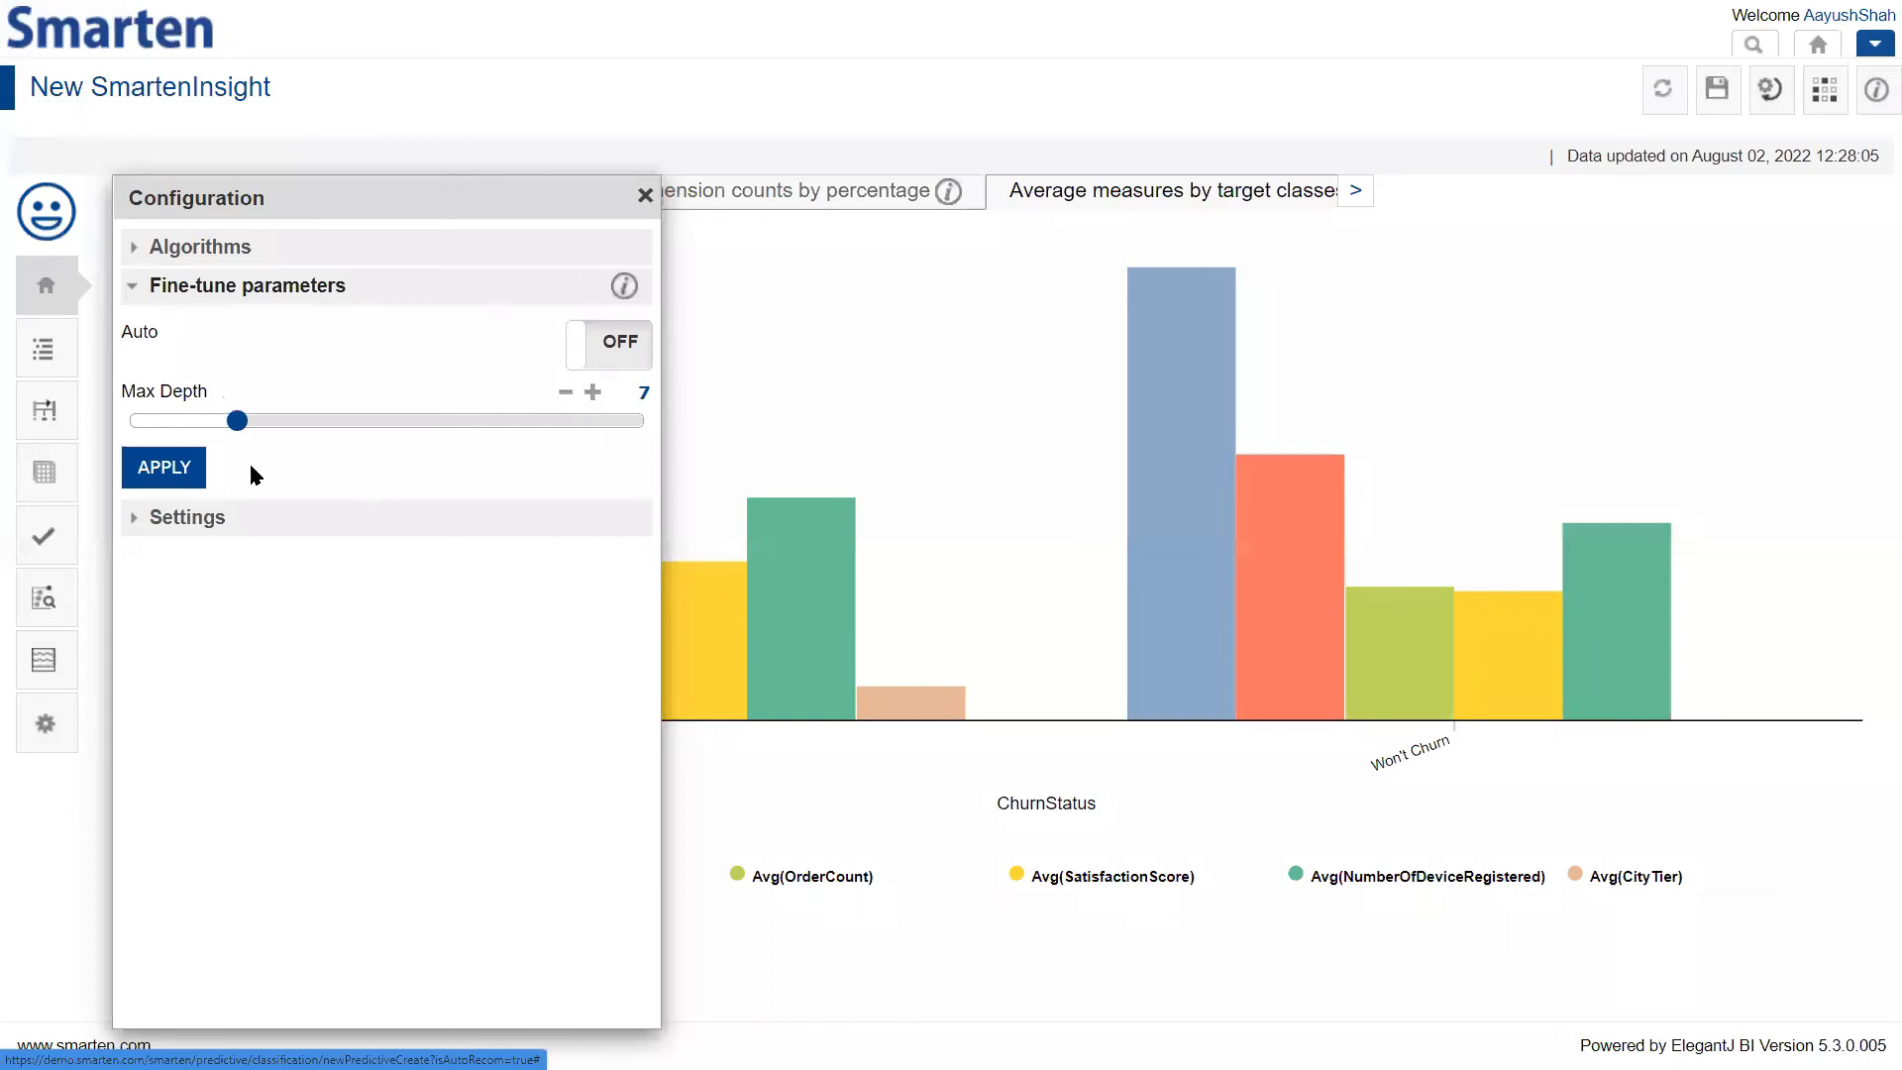
Review the sampling, axis tick and pagination settings of the configuration and close it without applying
click(200, 531)
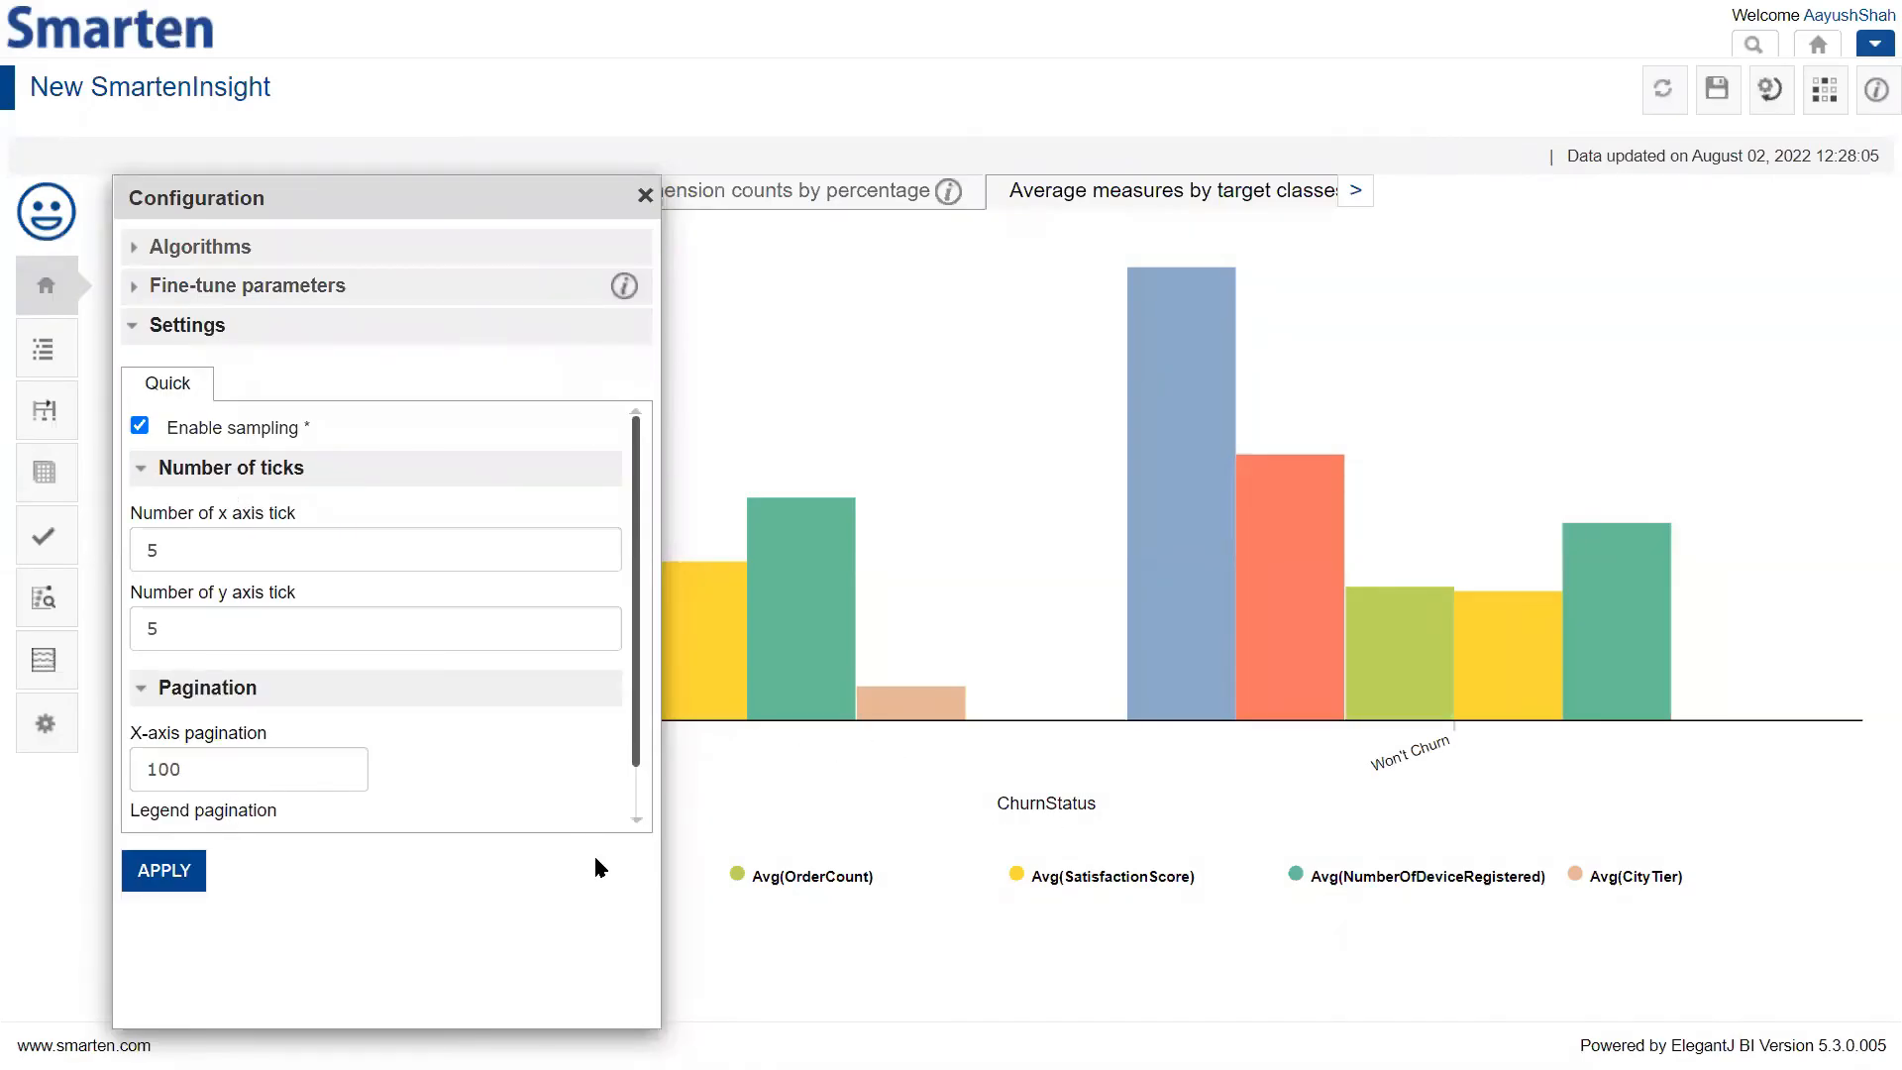
double_click(149, 627)
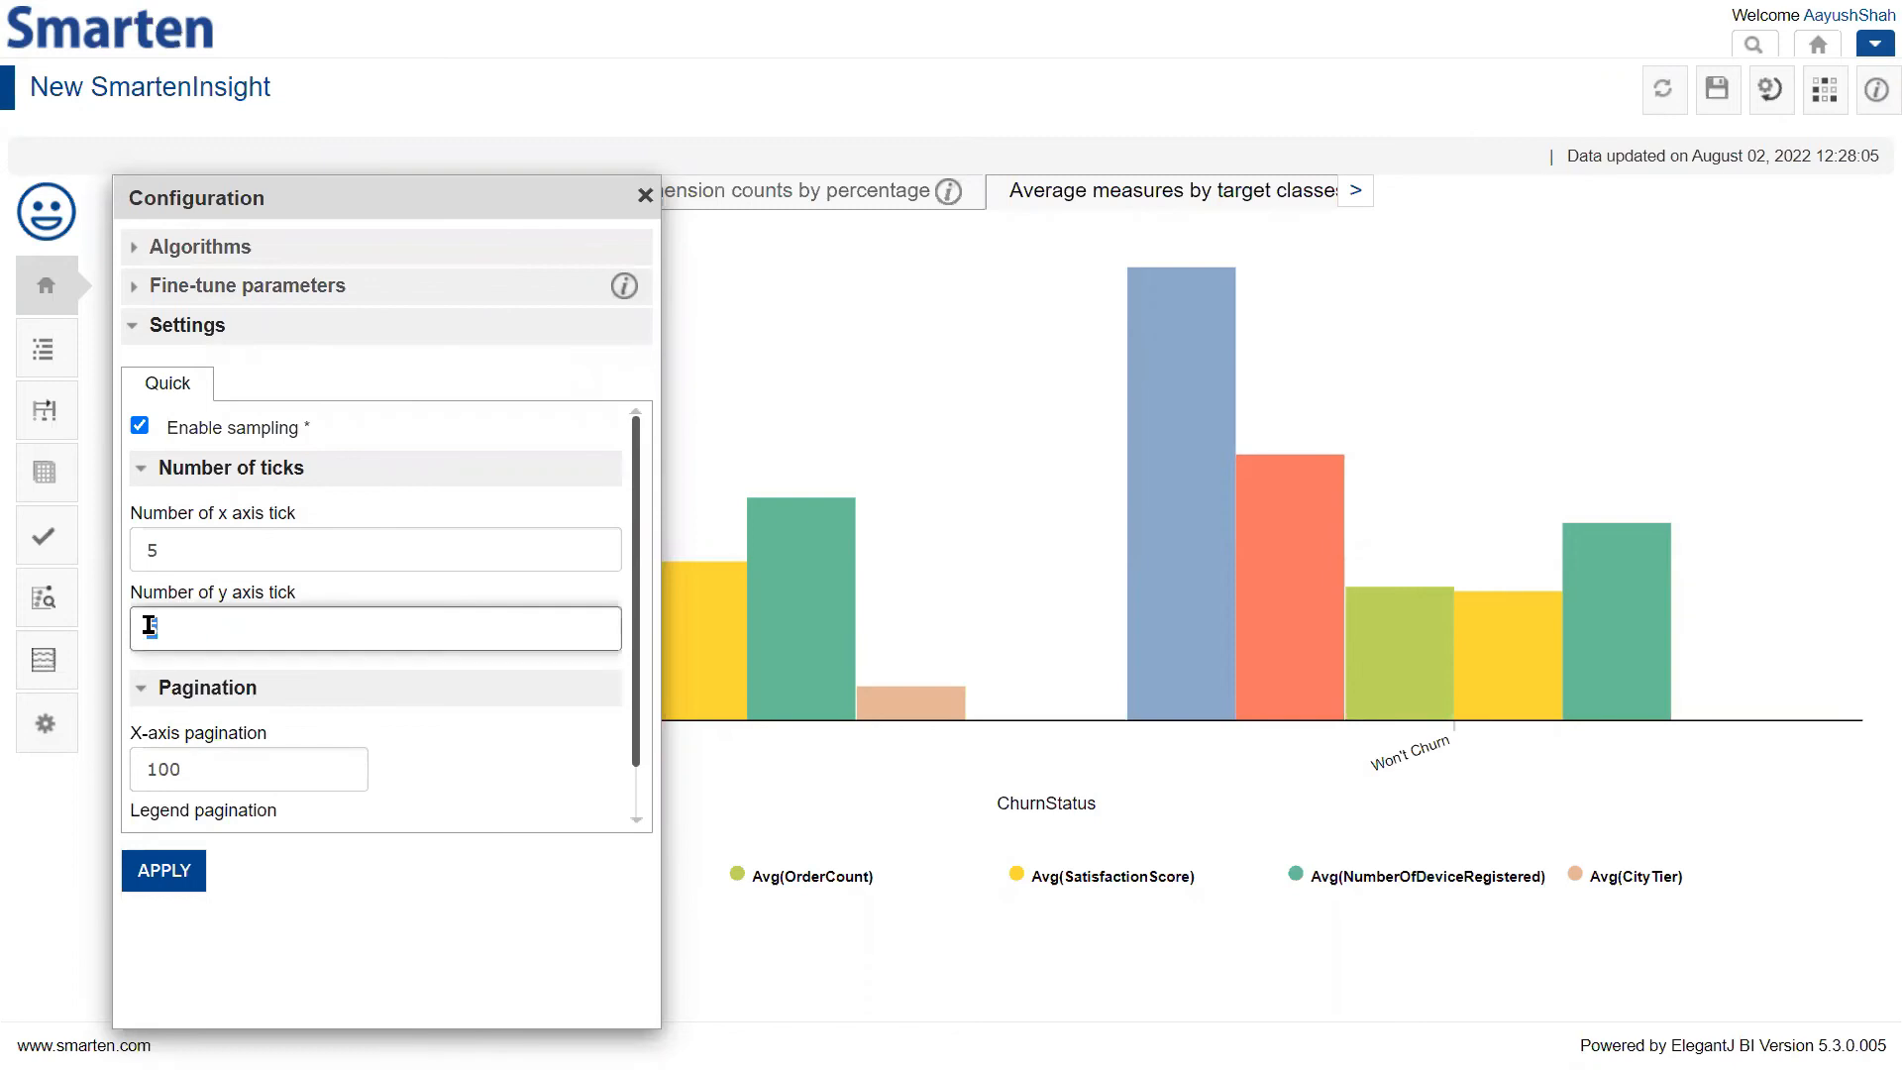
scroll(159, 782, down, 2)
scroll(162, 767, up, 2)
scroll(203, 694, down, 1)
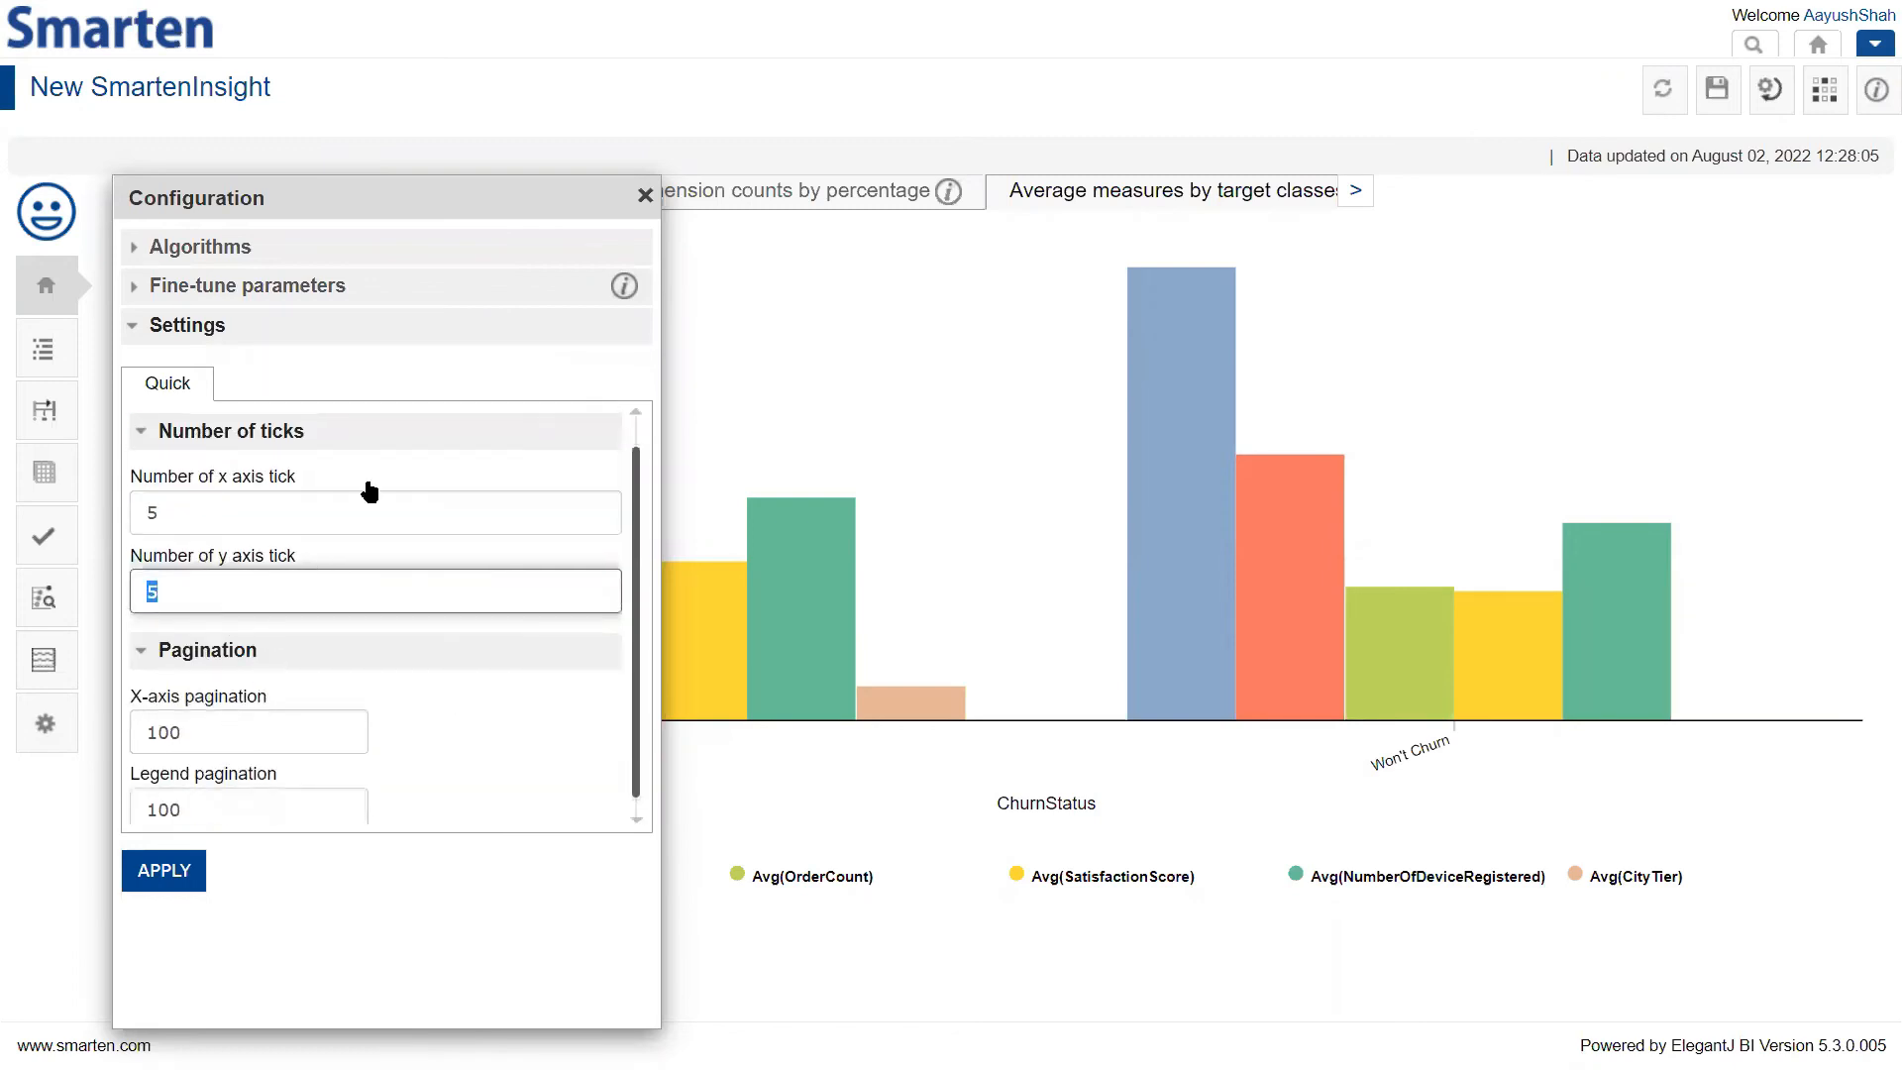
click(644, 196)
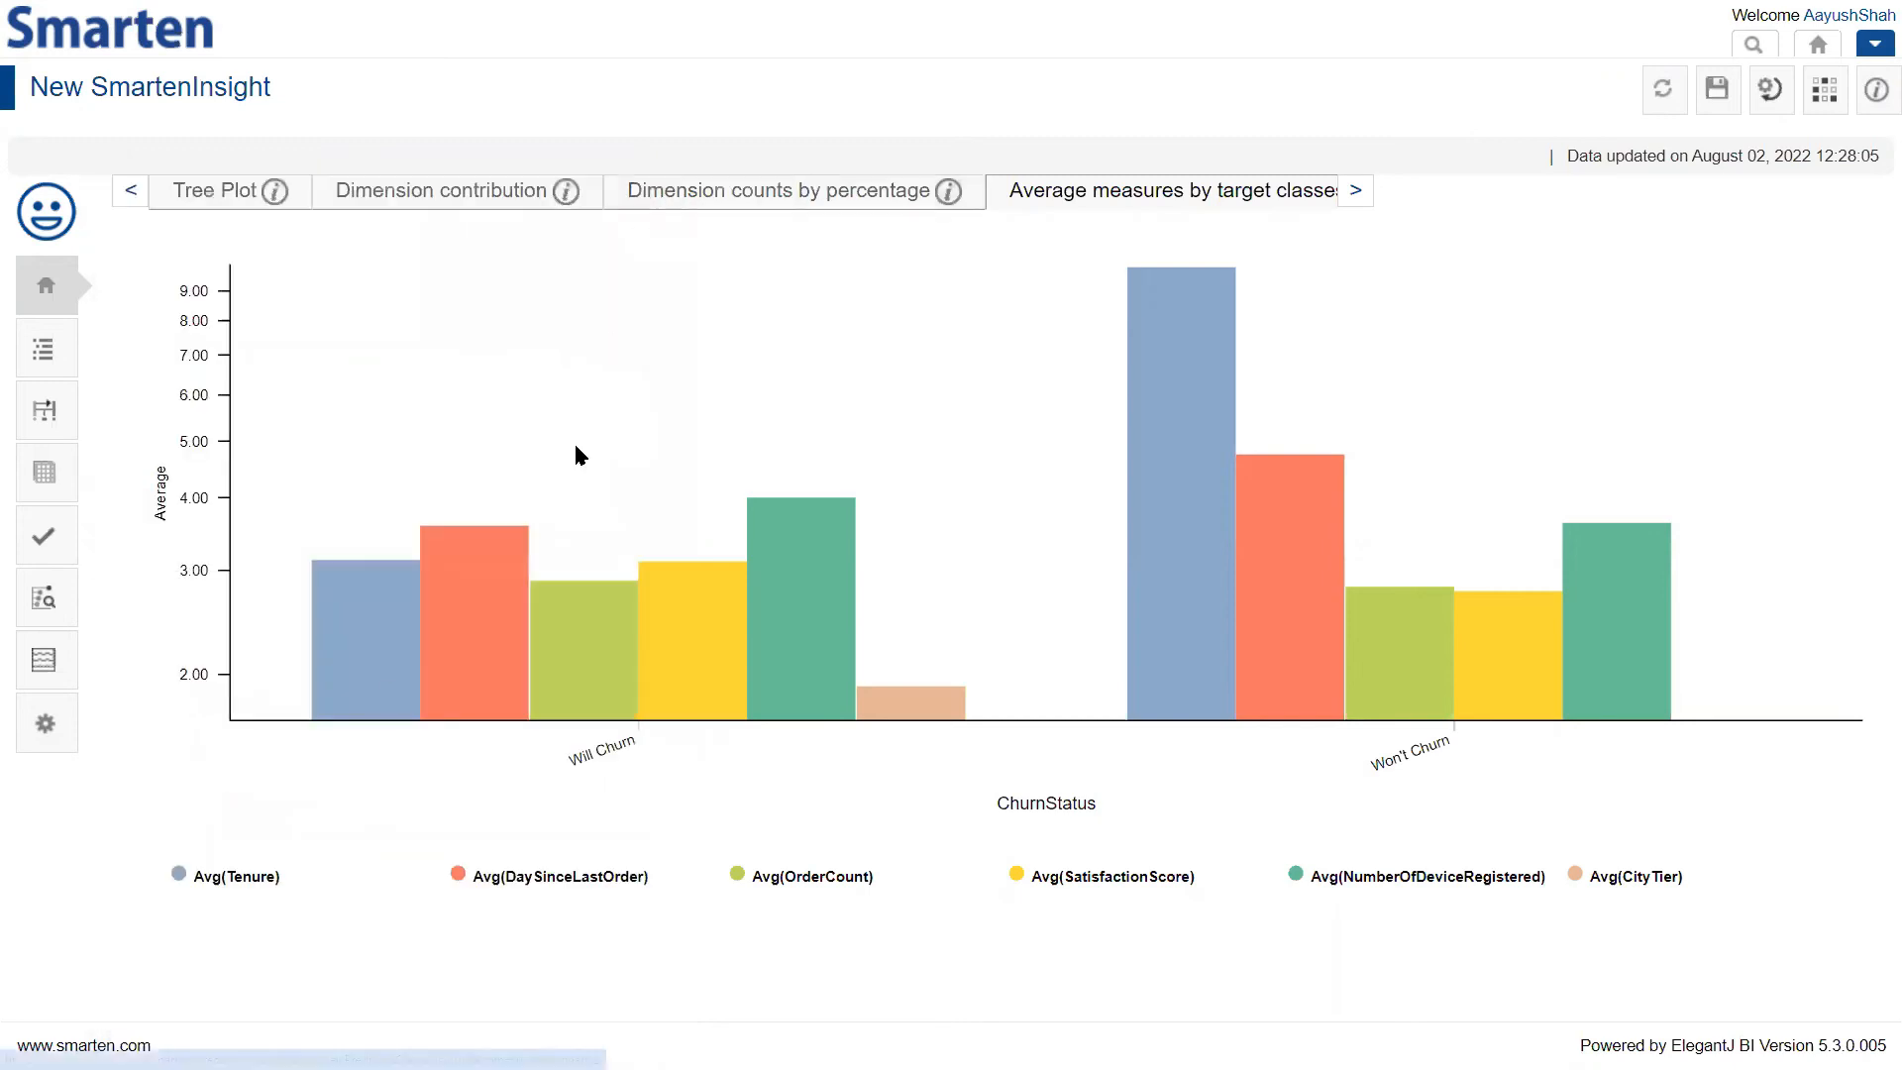
Open the key influencers analysis, load its interpretation, and examine how Tenure ranges affect ChurnStatus in the odds ratio and breakdown charts
click(46, 599)
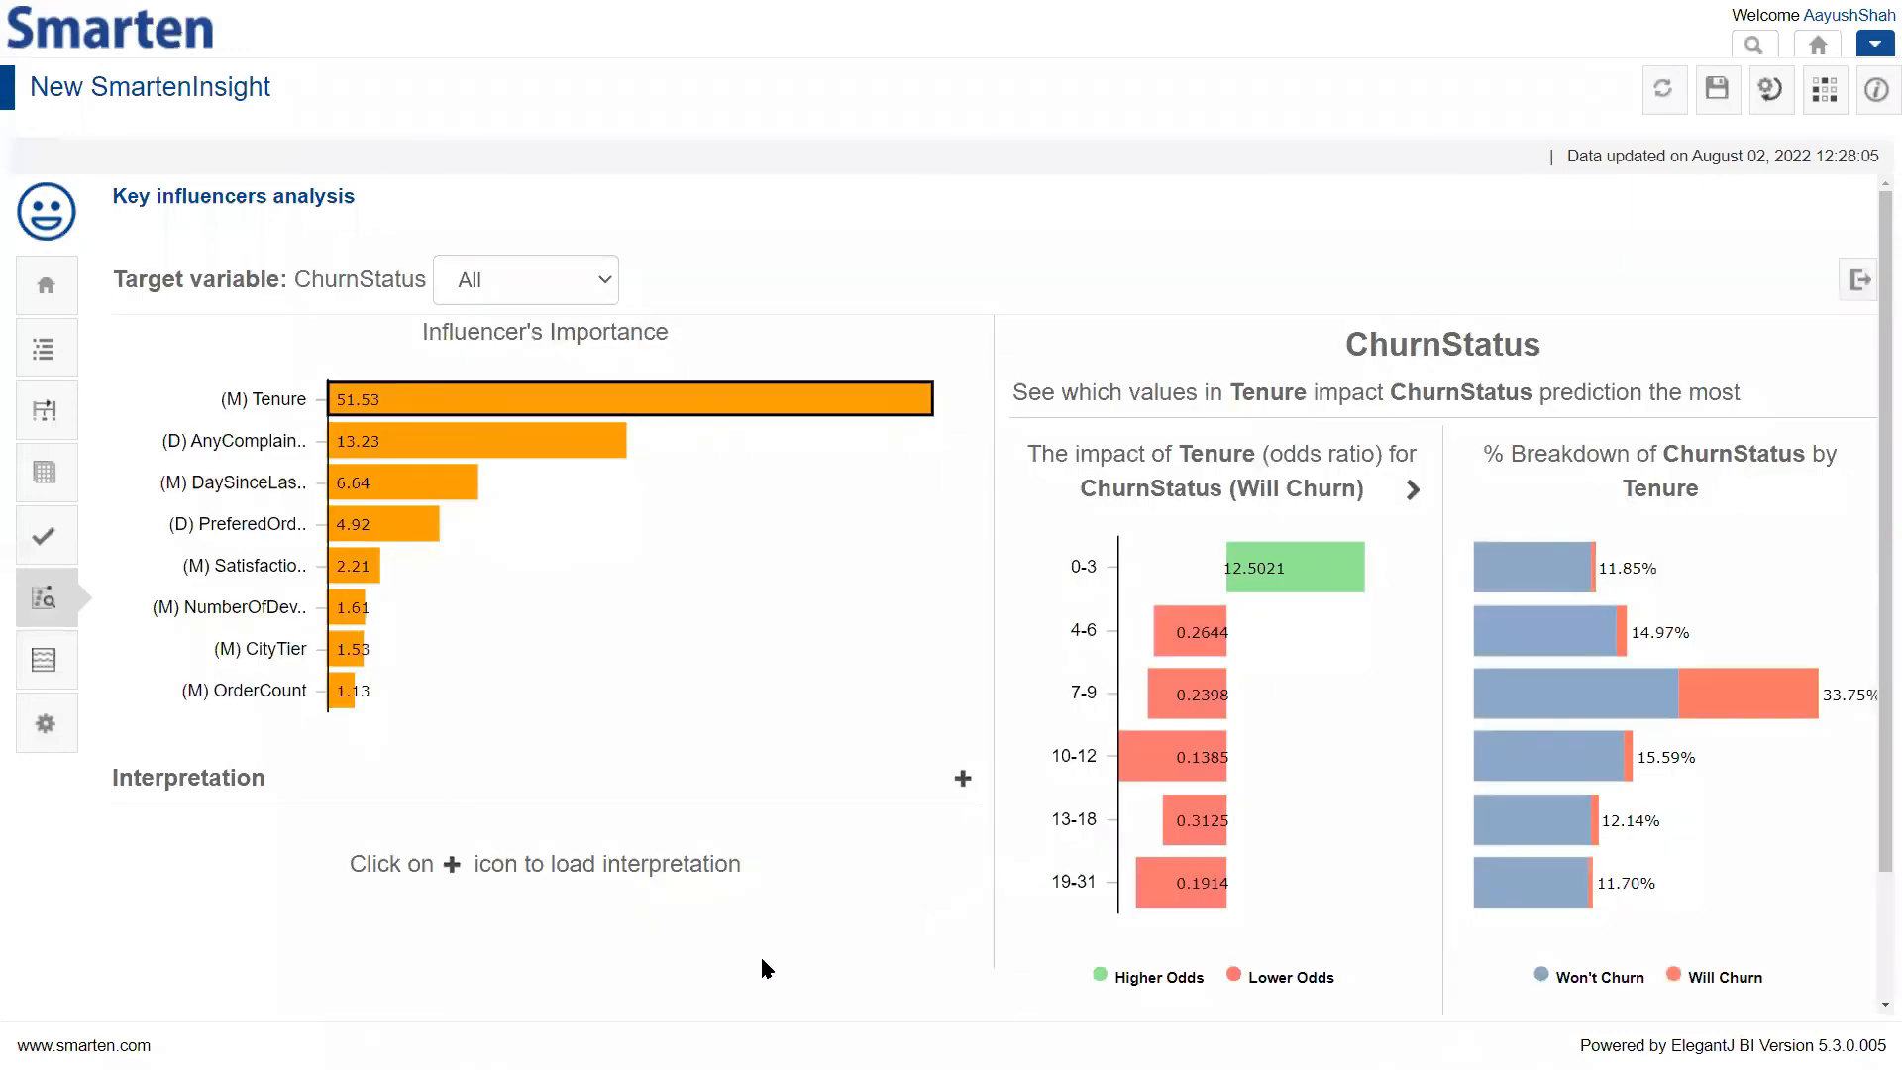
click(963, 779)
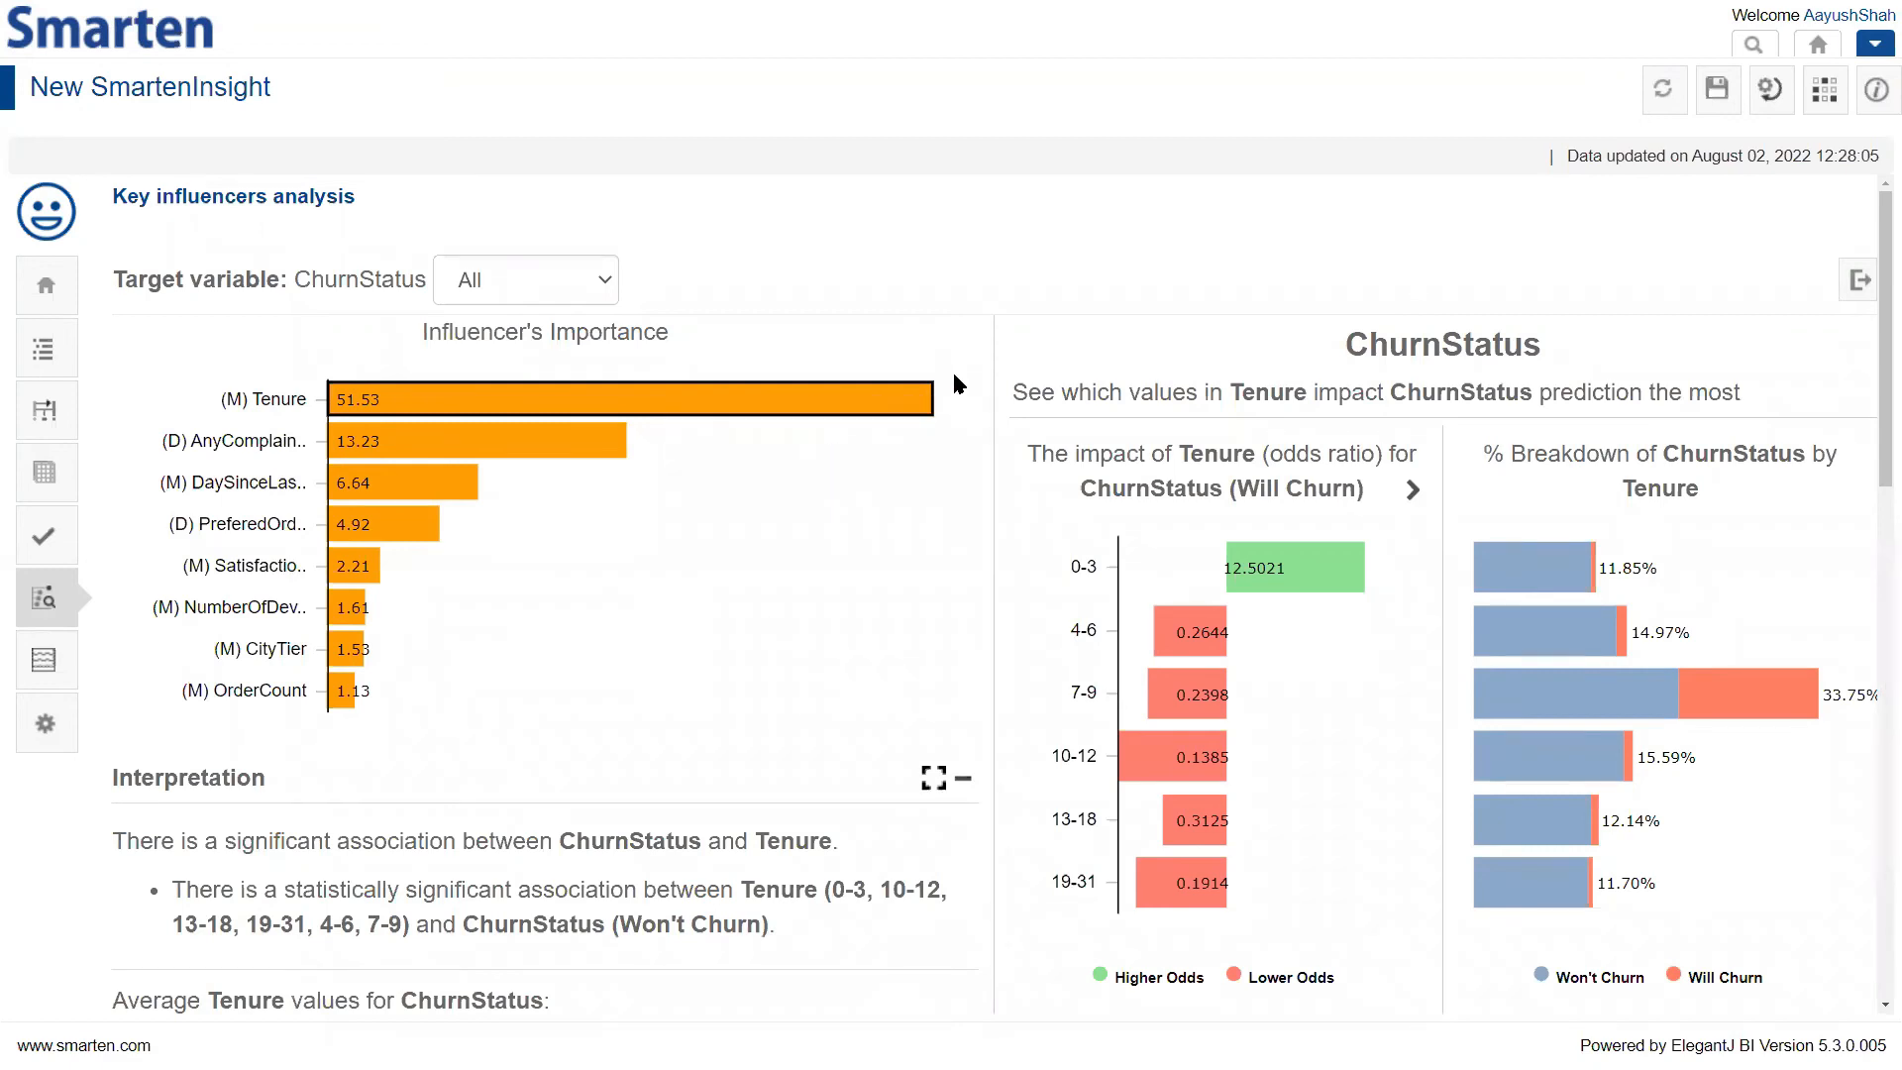
mouse_move(526, 409)
mouse_move(1303, 582)
mouse_move(1193, 897)
scroll(1336, 924, down, 2)
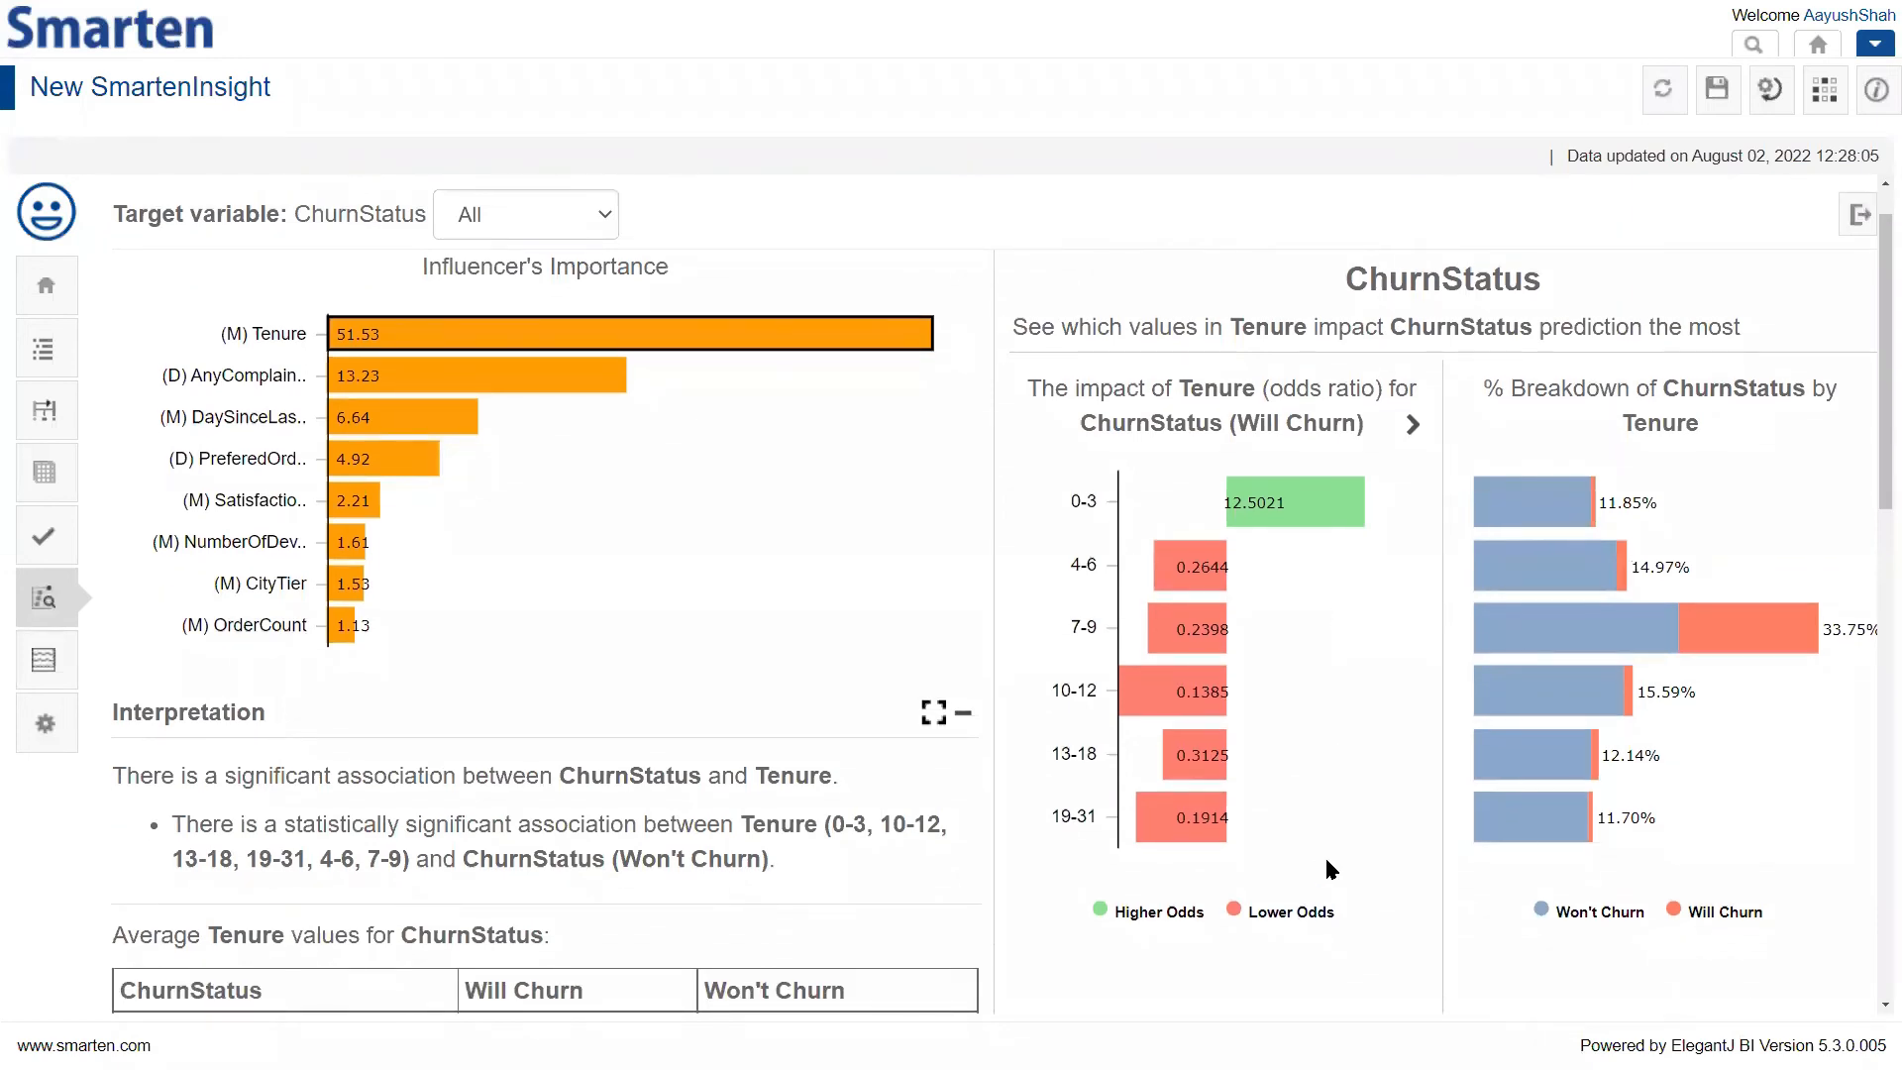
scroll(1258, 770, down, 3)
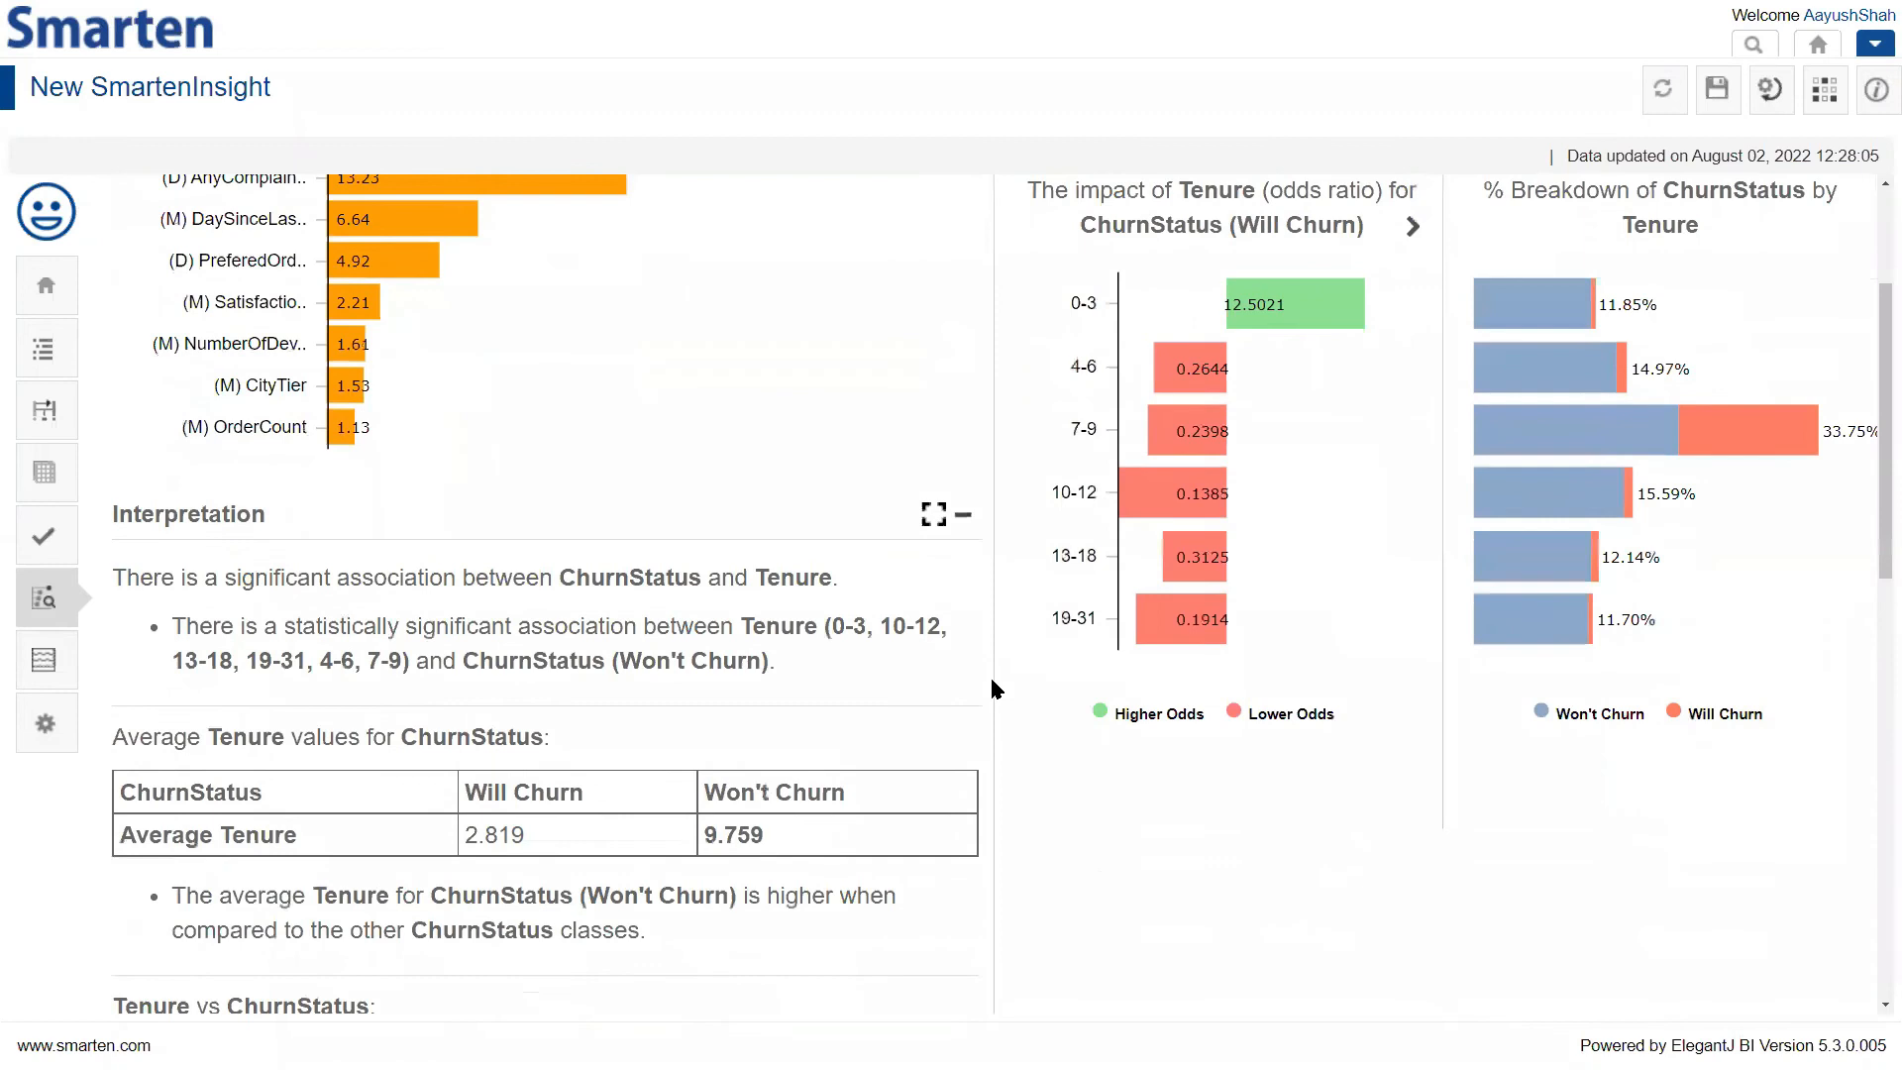
scroll(990, 675, up, 1)
mouse_move(1520, 402)
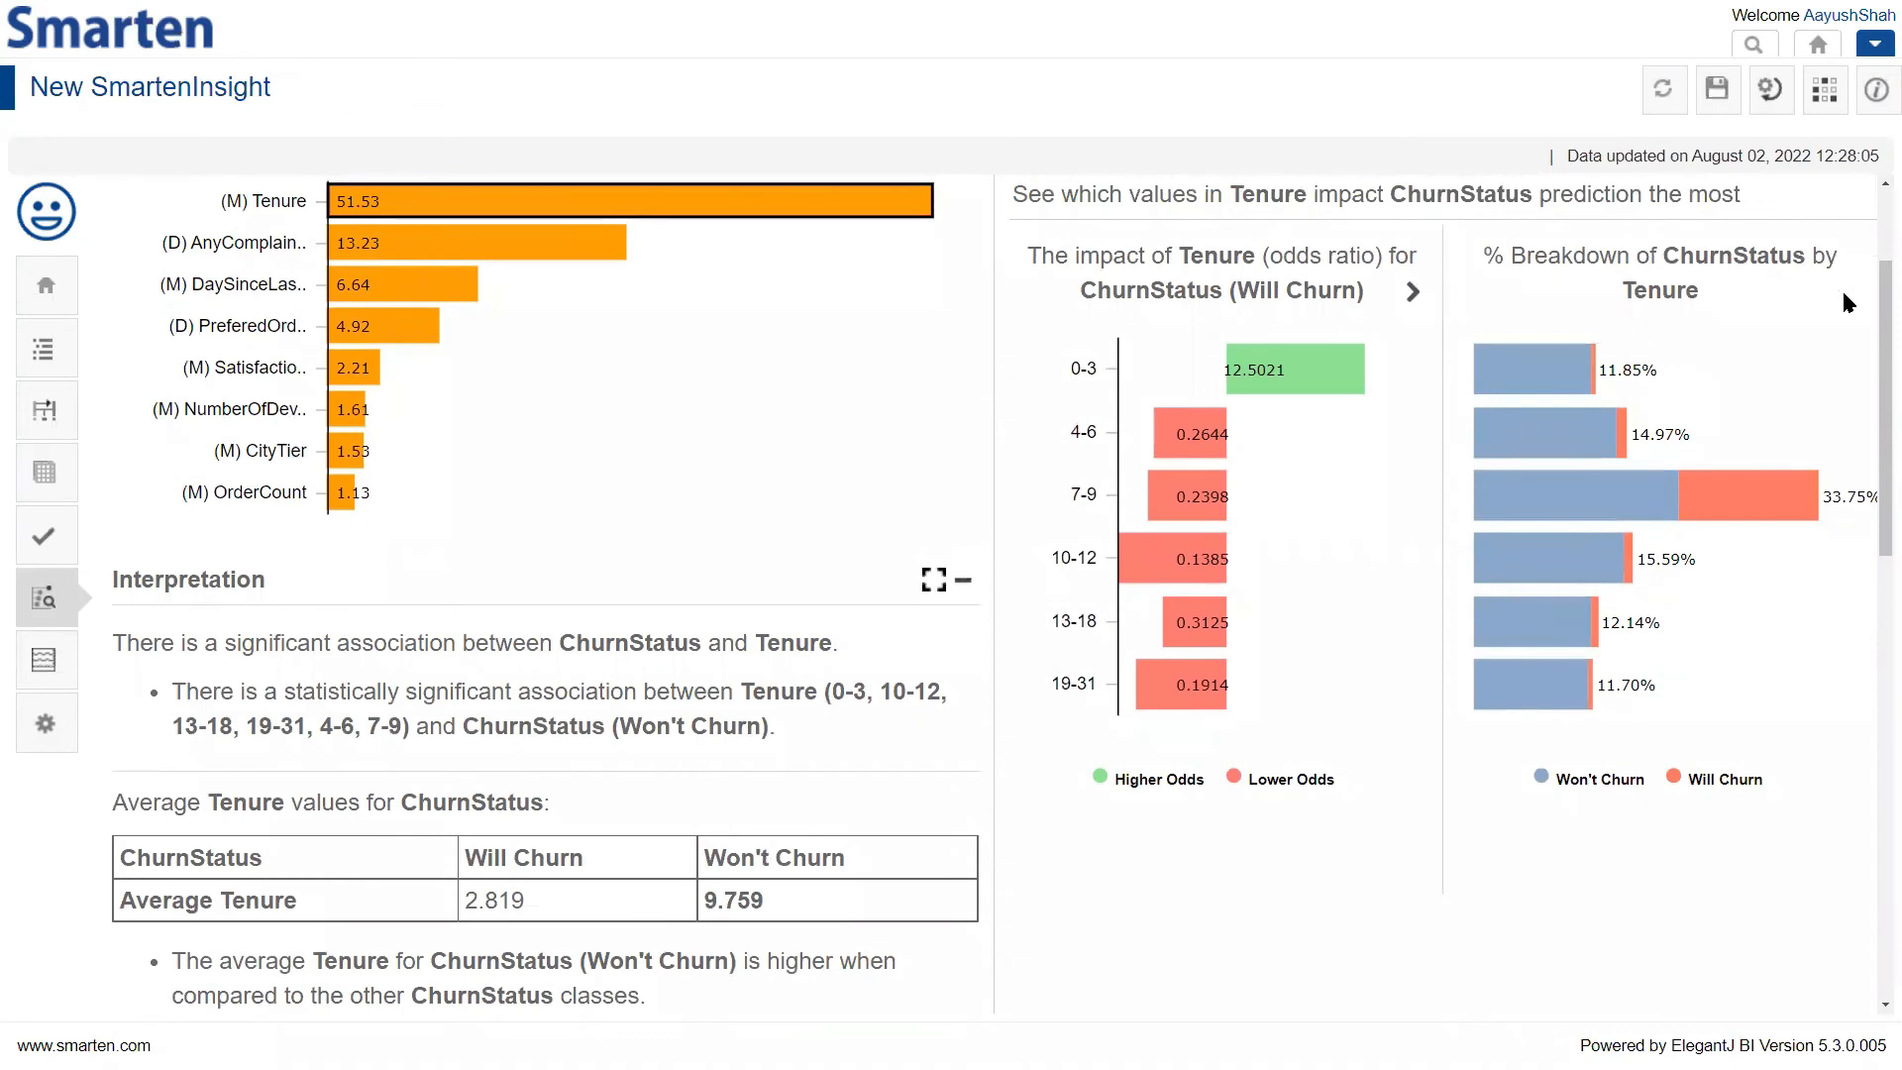
scroll(1841, 288, up, 1)
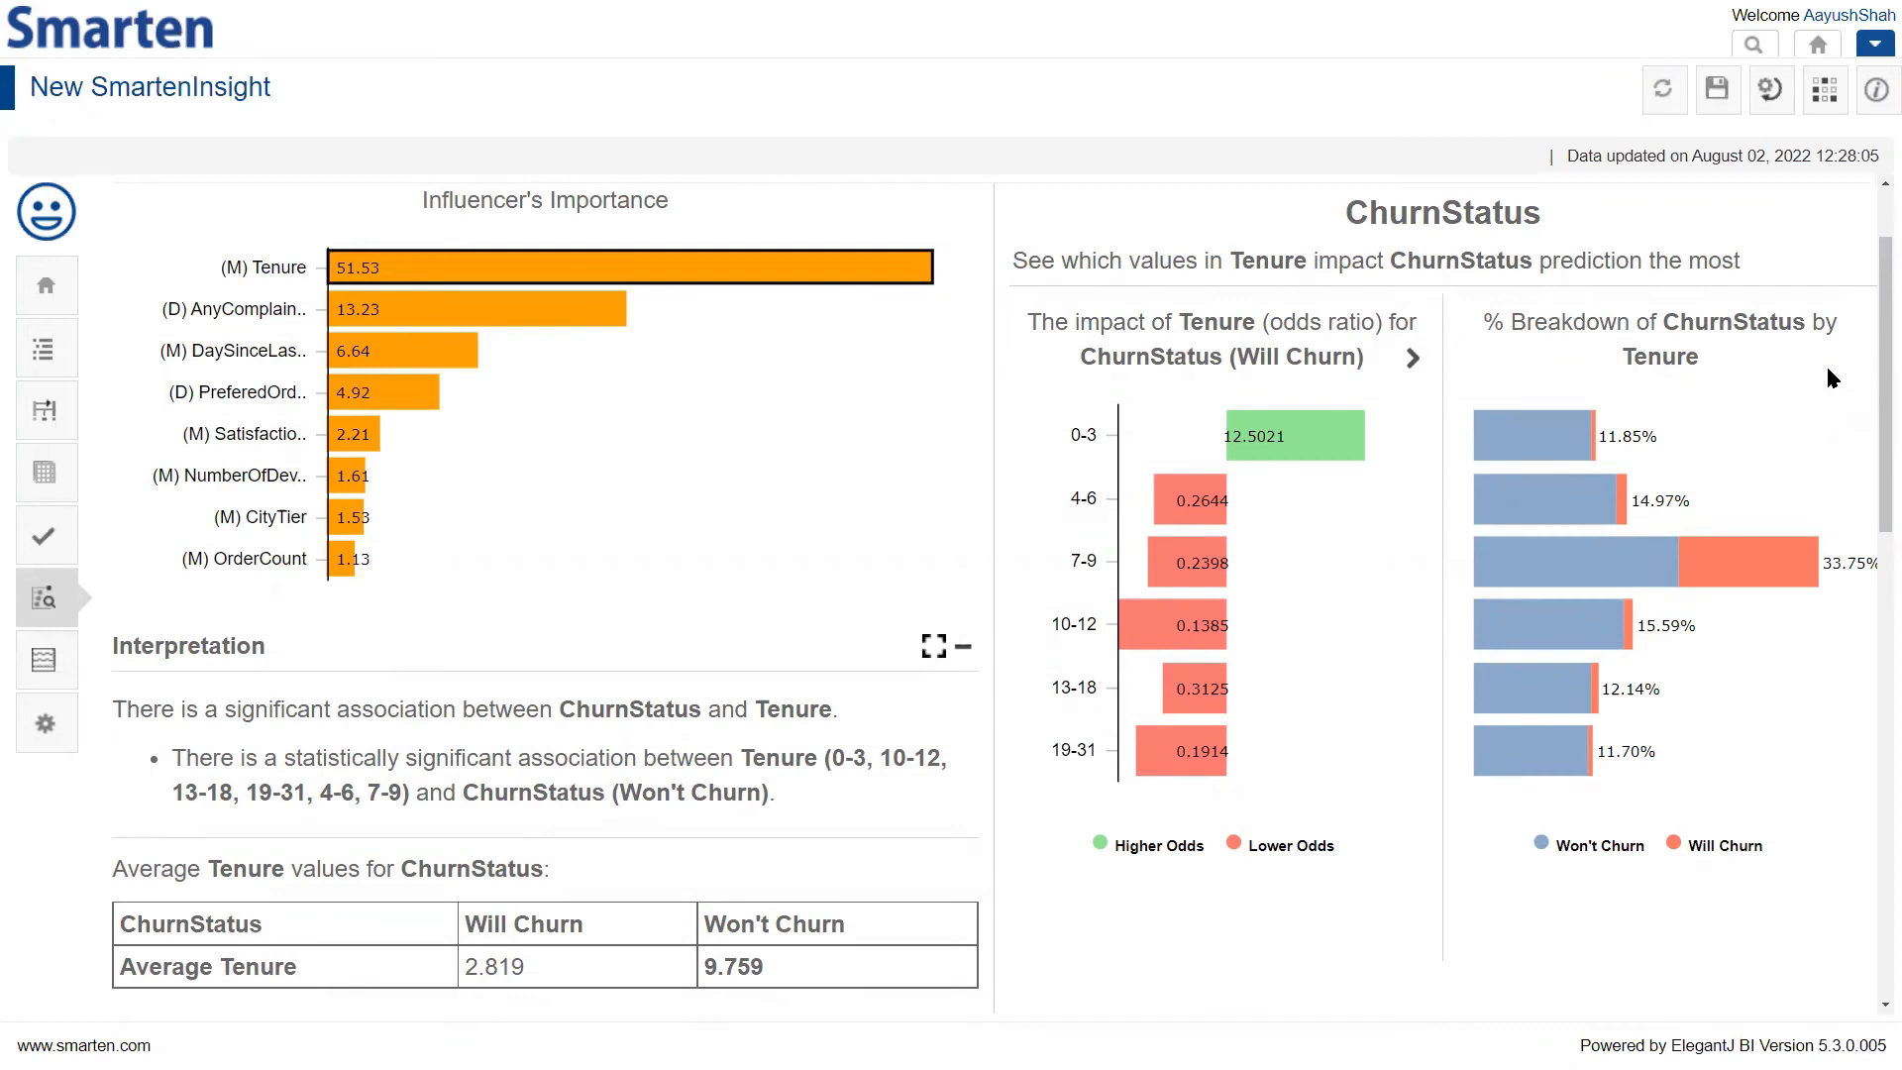
scroll(1624, 562, down, 2)
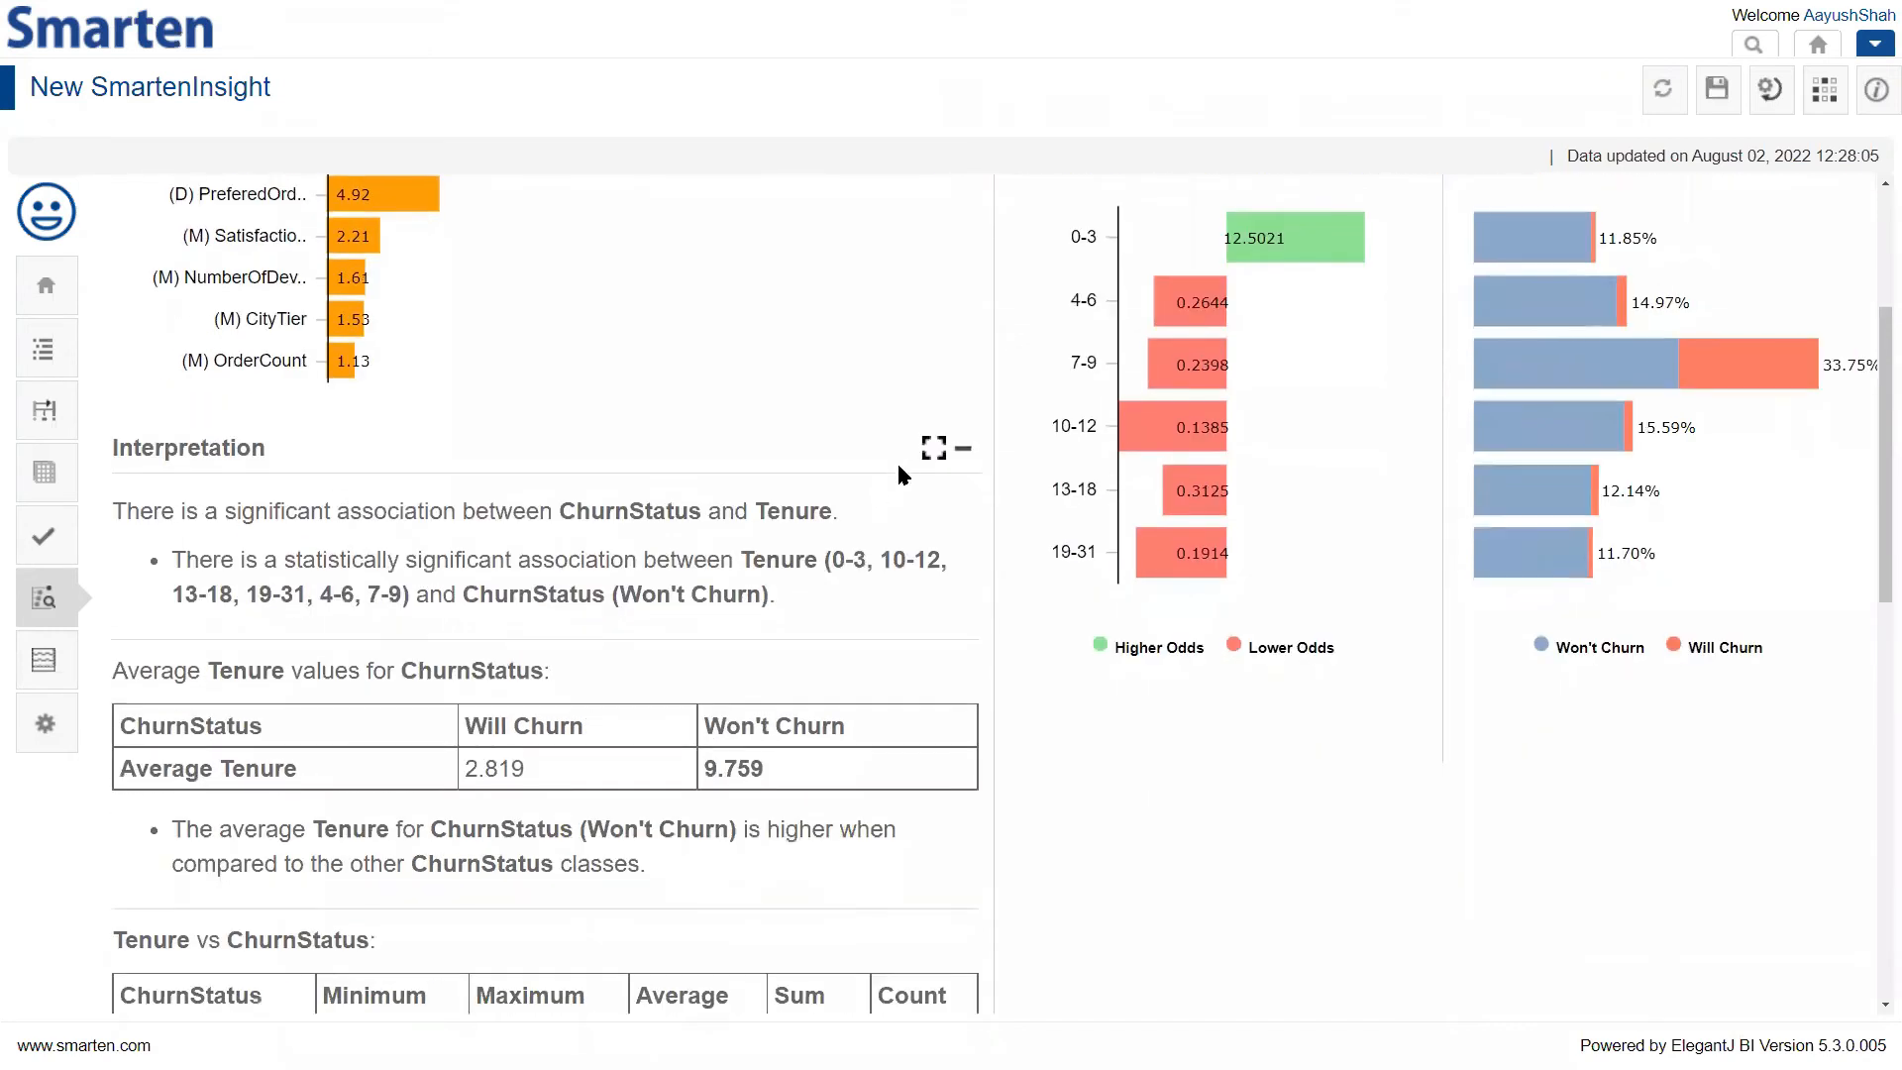
Expand the interpretation to full screen and compare the average Tenure for the Will Churn and Won't Churn classes
click(929, 452)
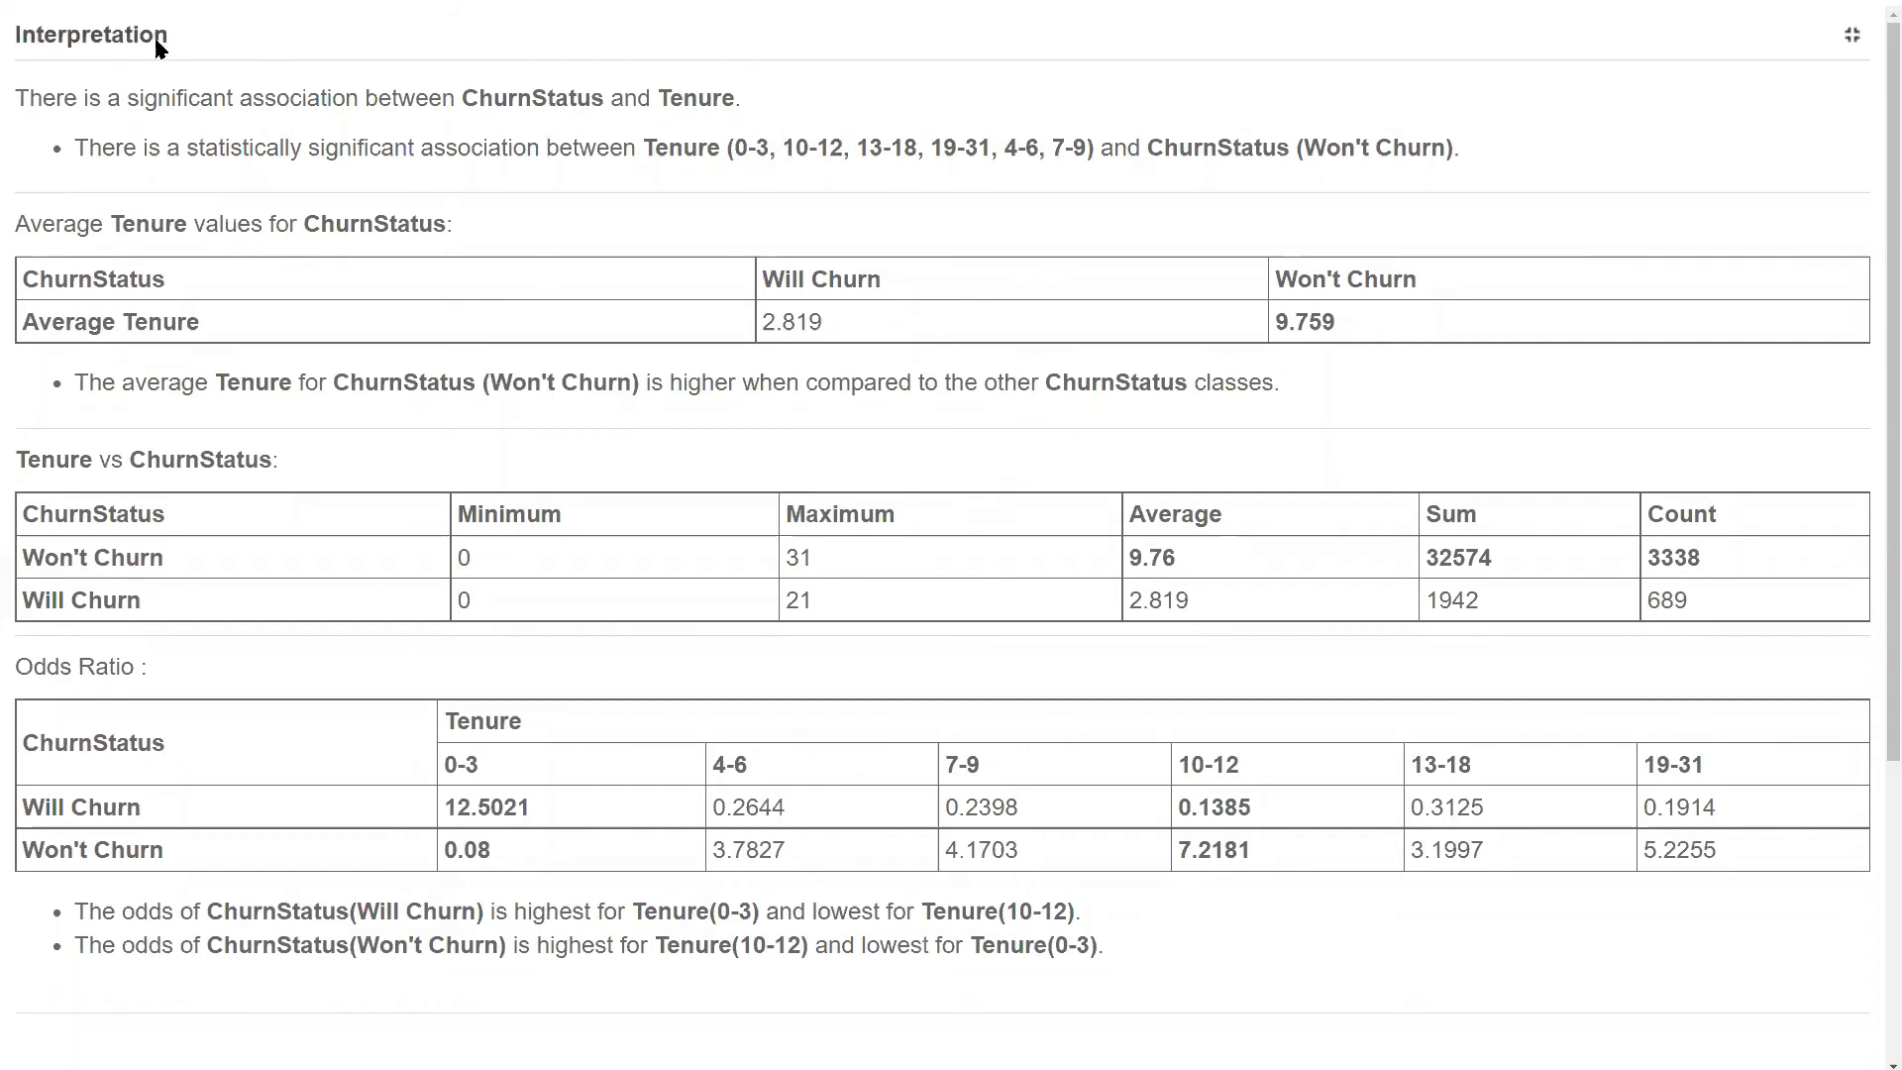
drag(461, 97, 743, 91)
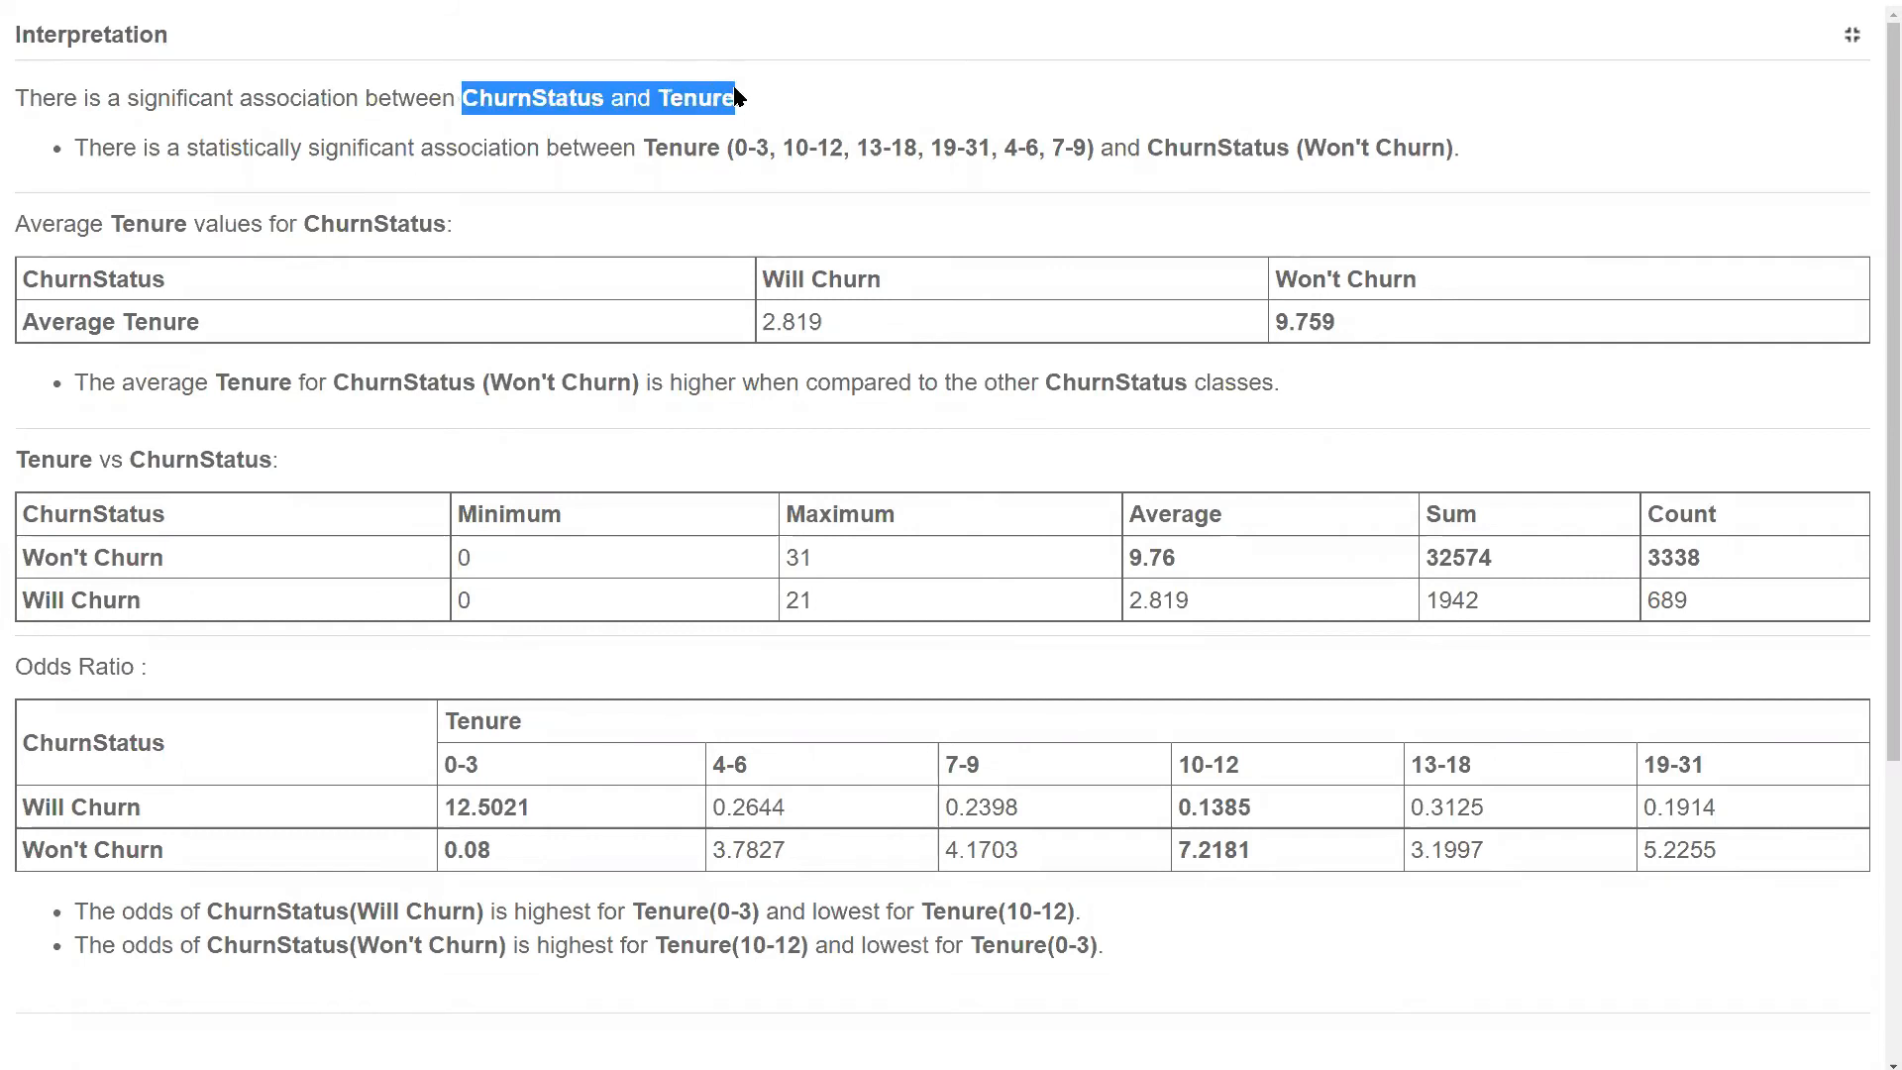
click(792, 110)
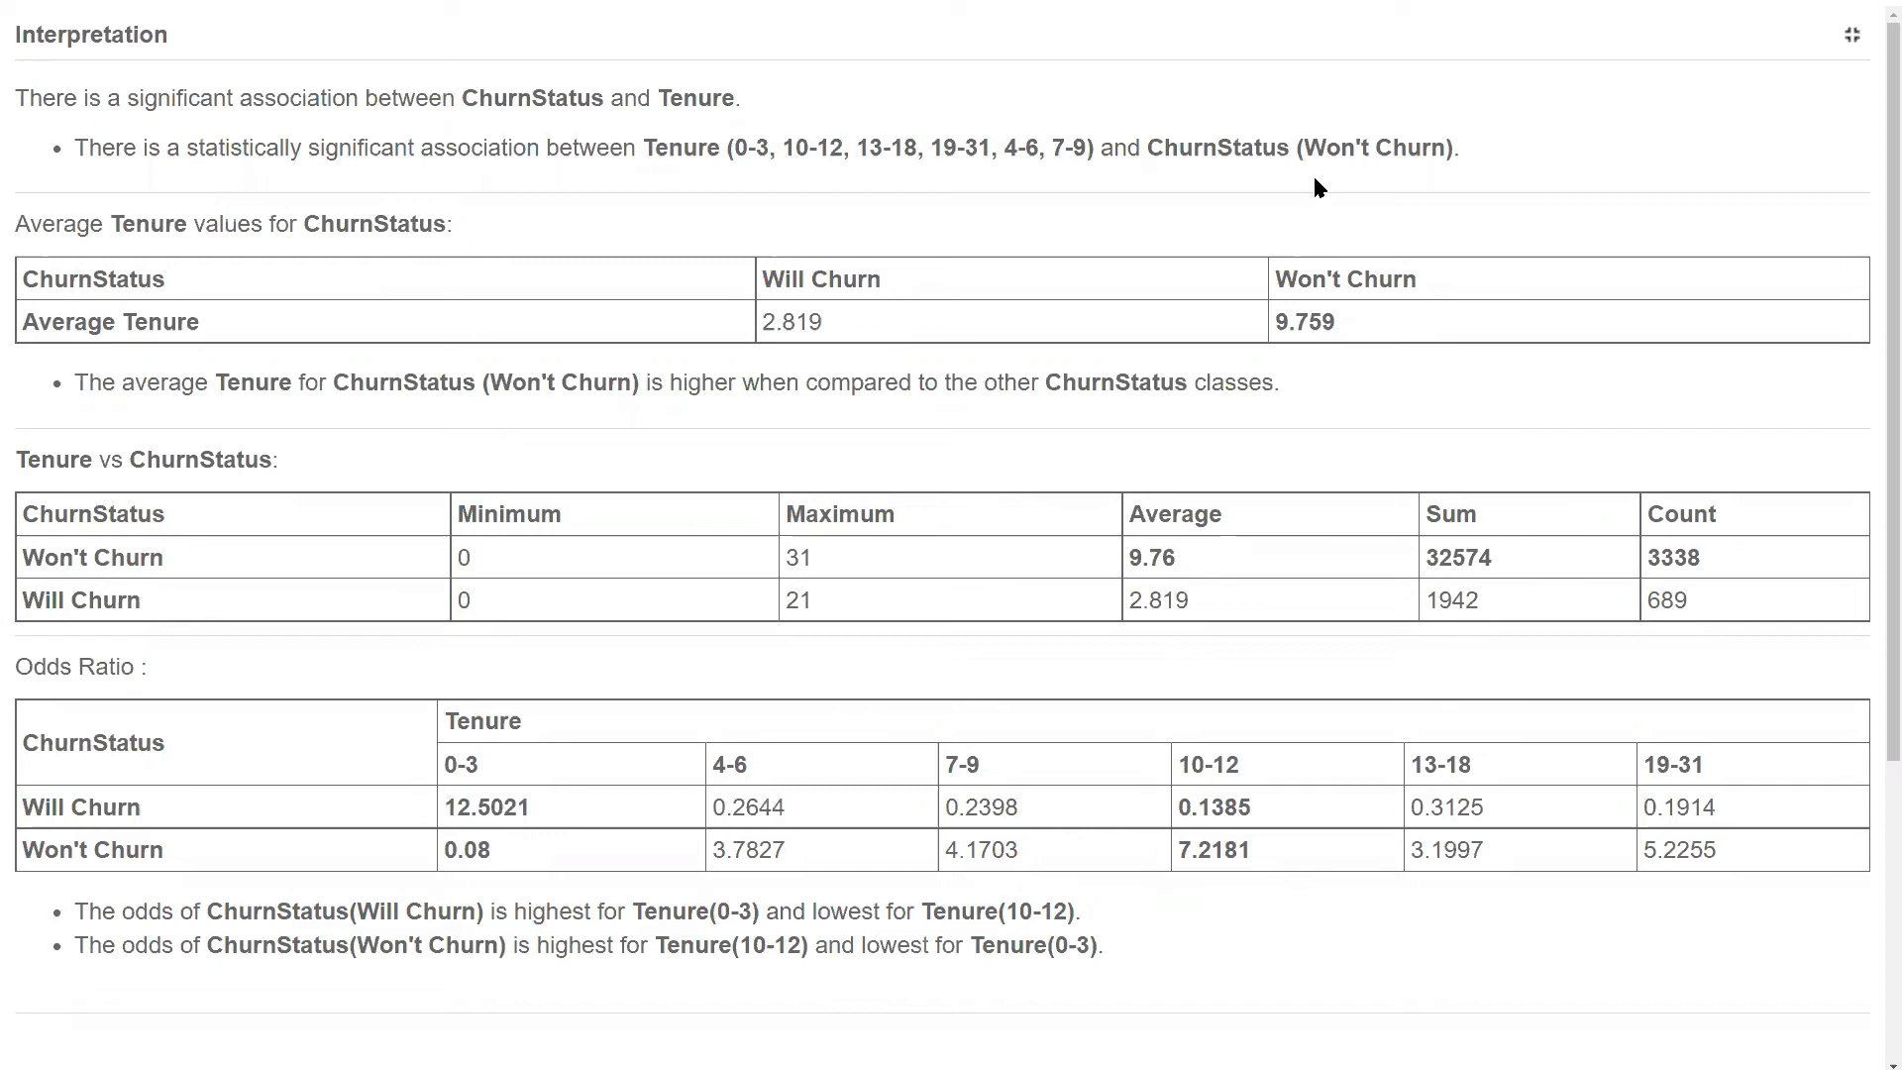
double_click(761, 315)
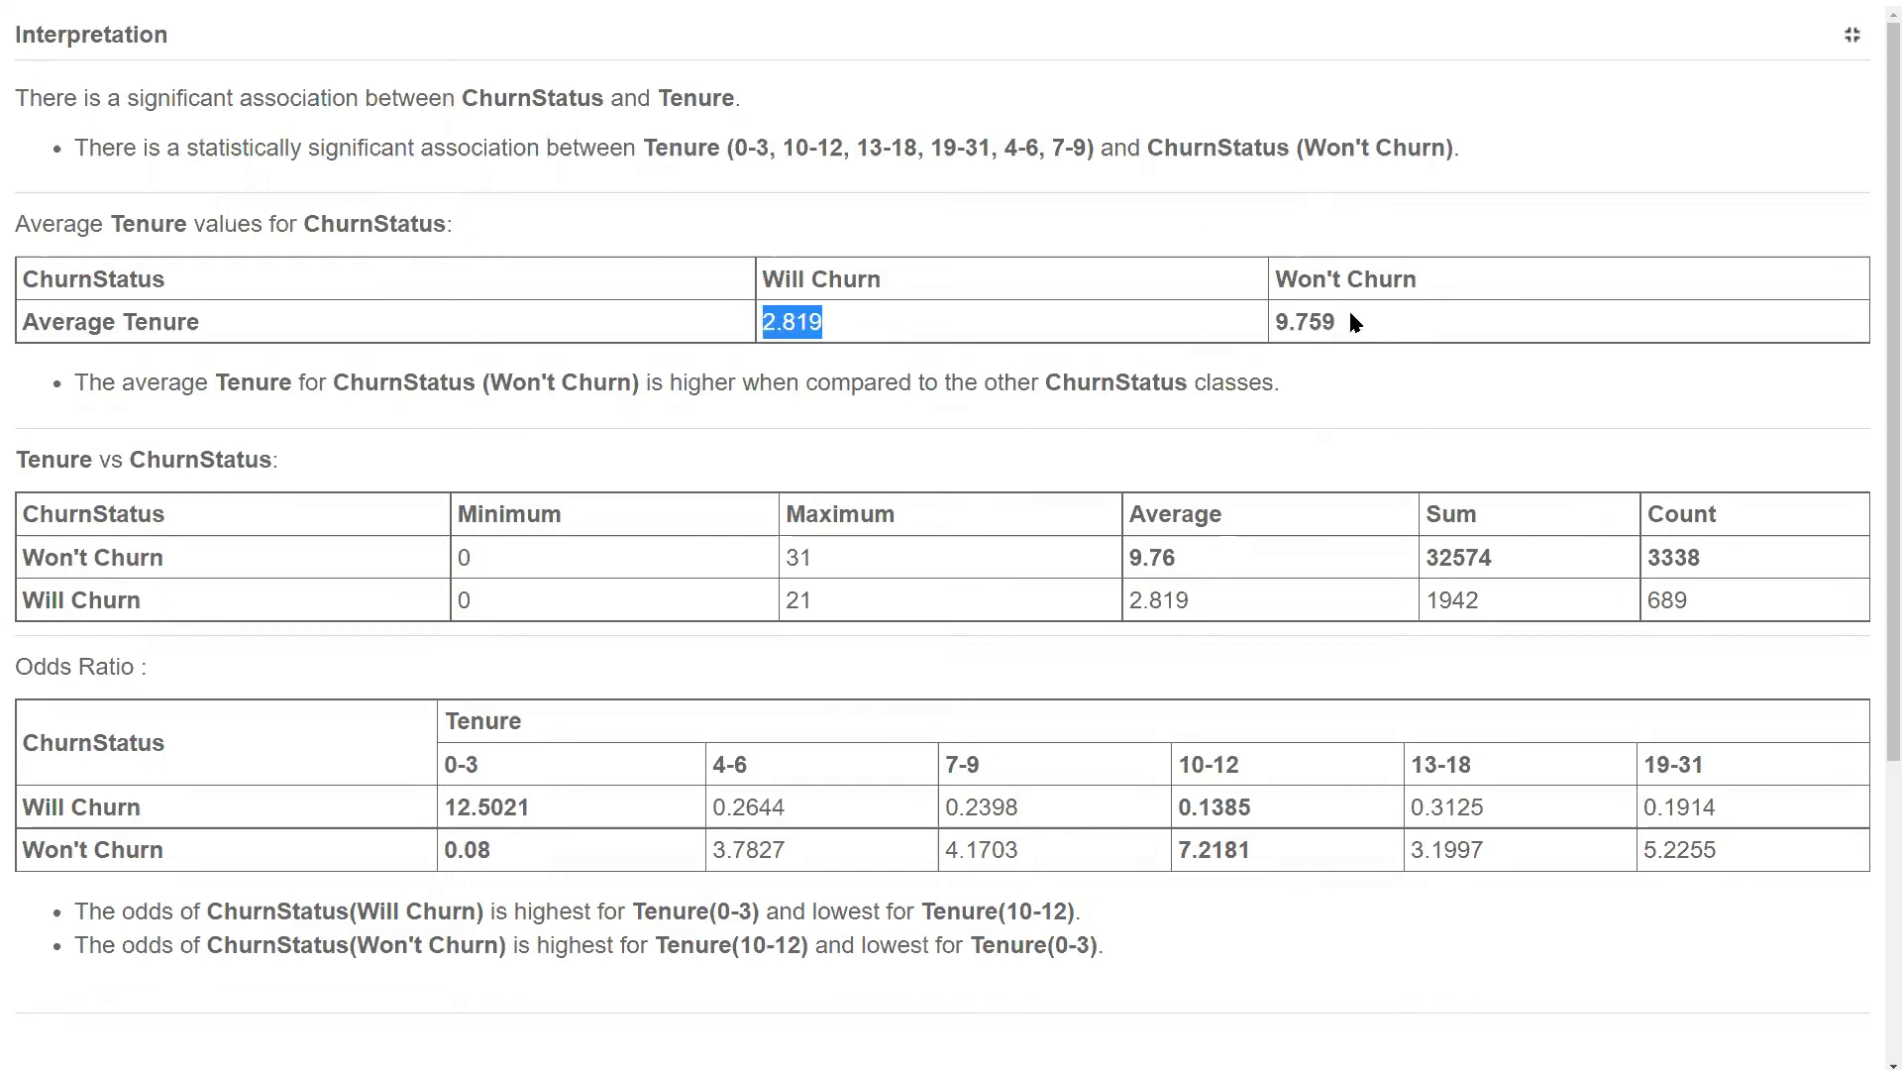
double_click(1283, 322)
scroll(1233, 608, down, 2)
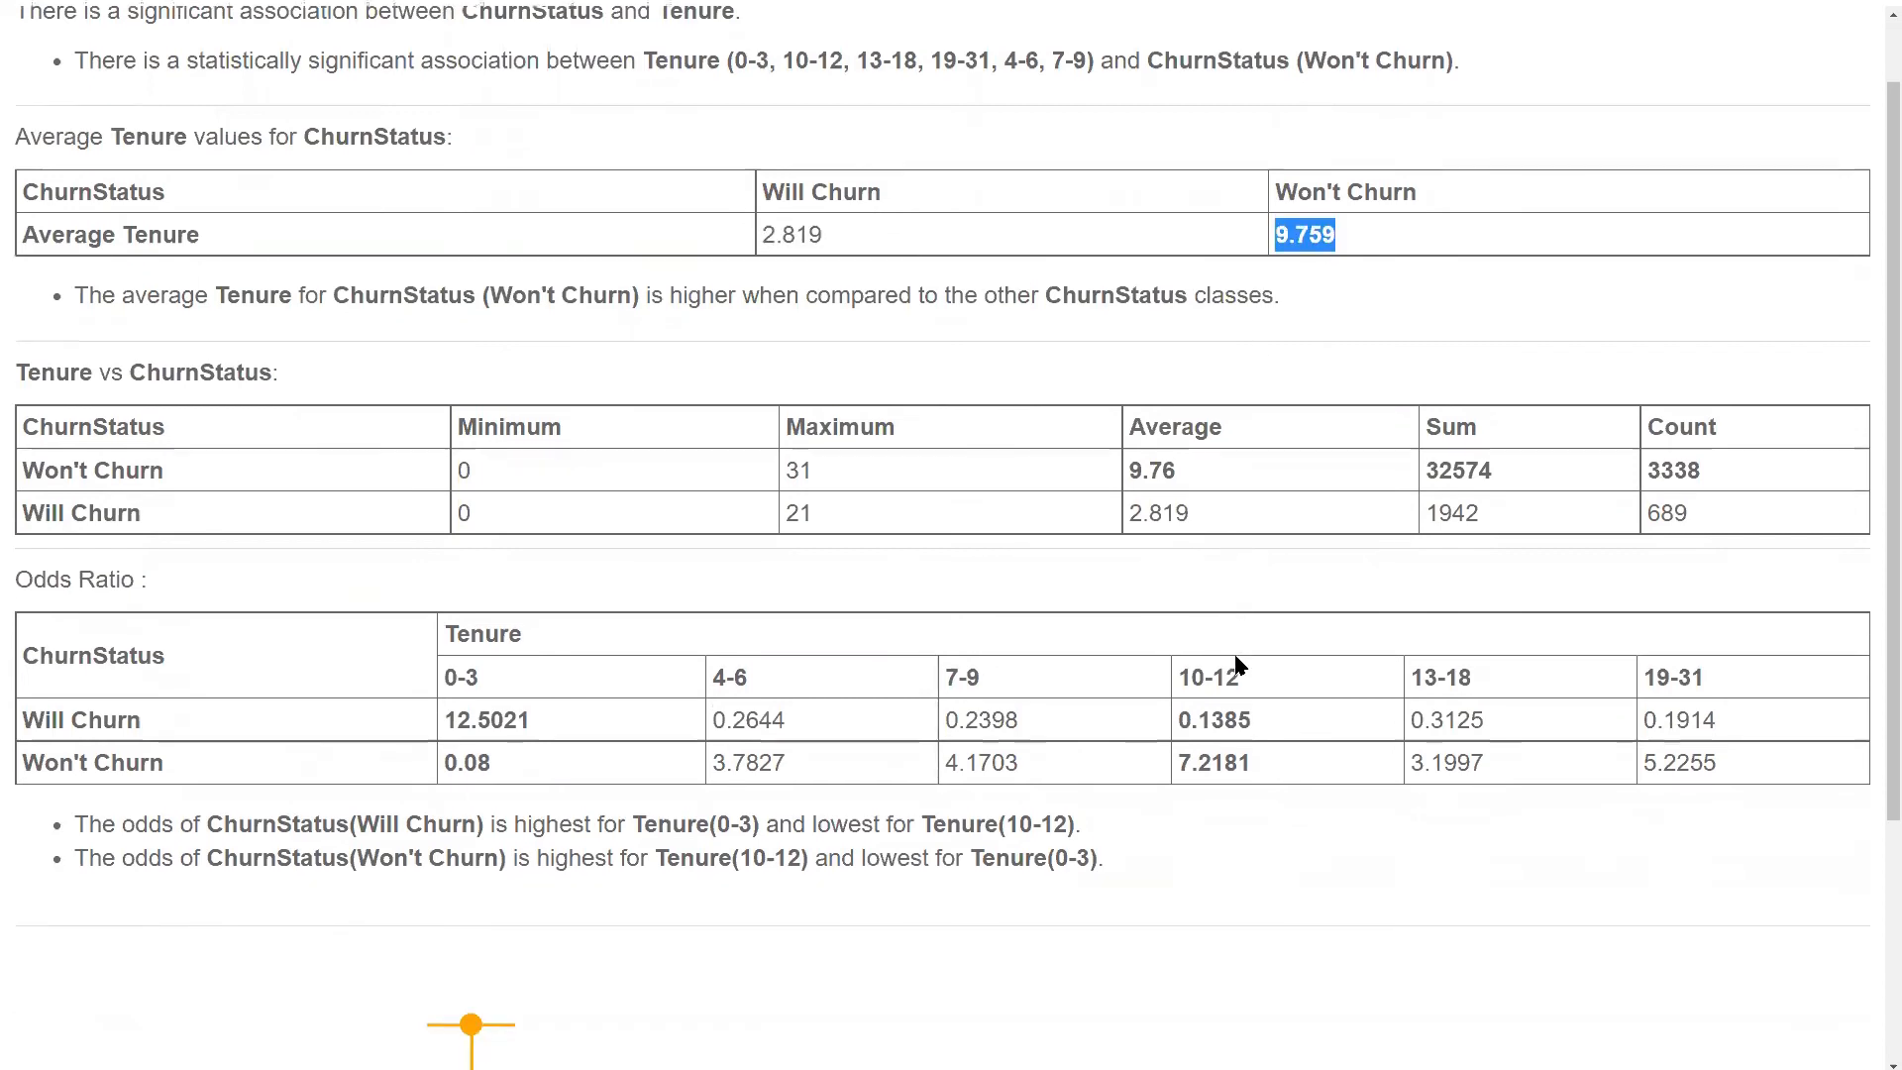
scroll(1229, 555, up, 2)
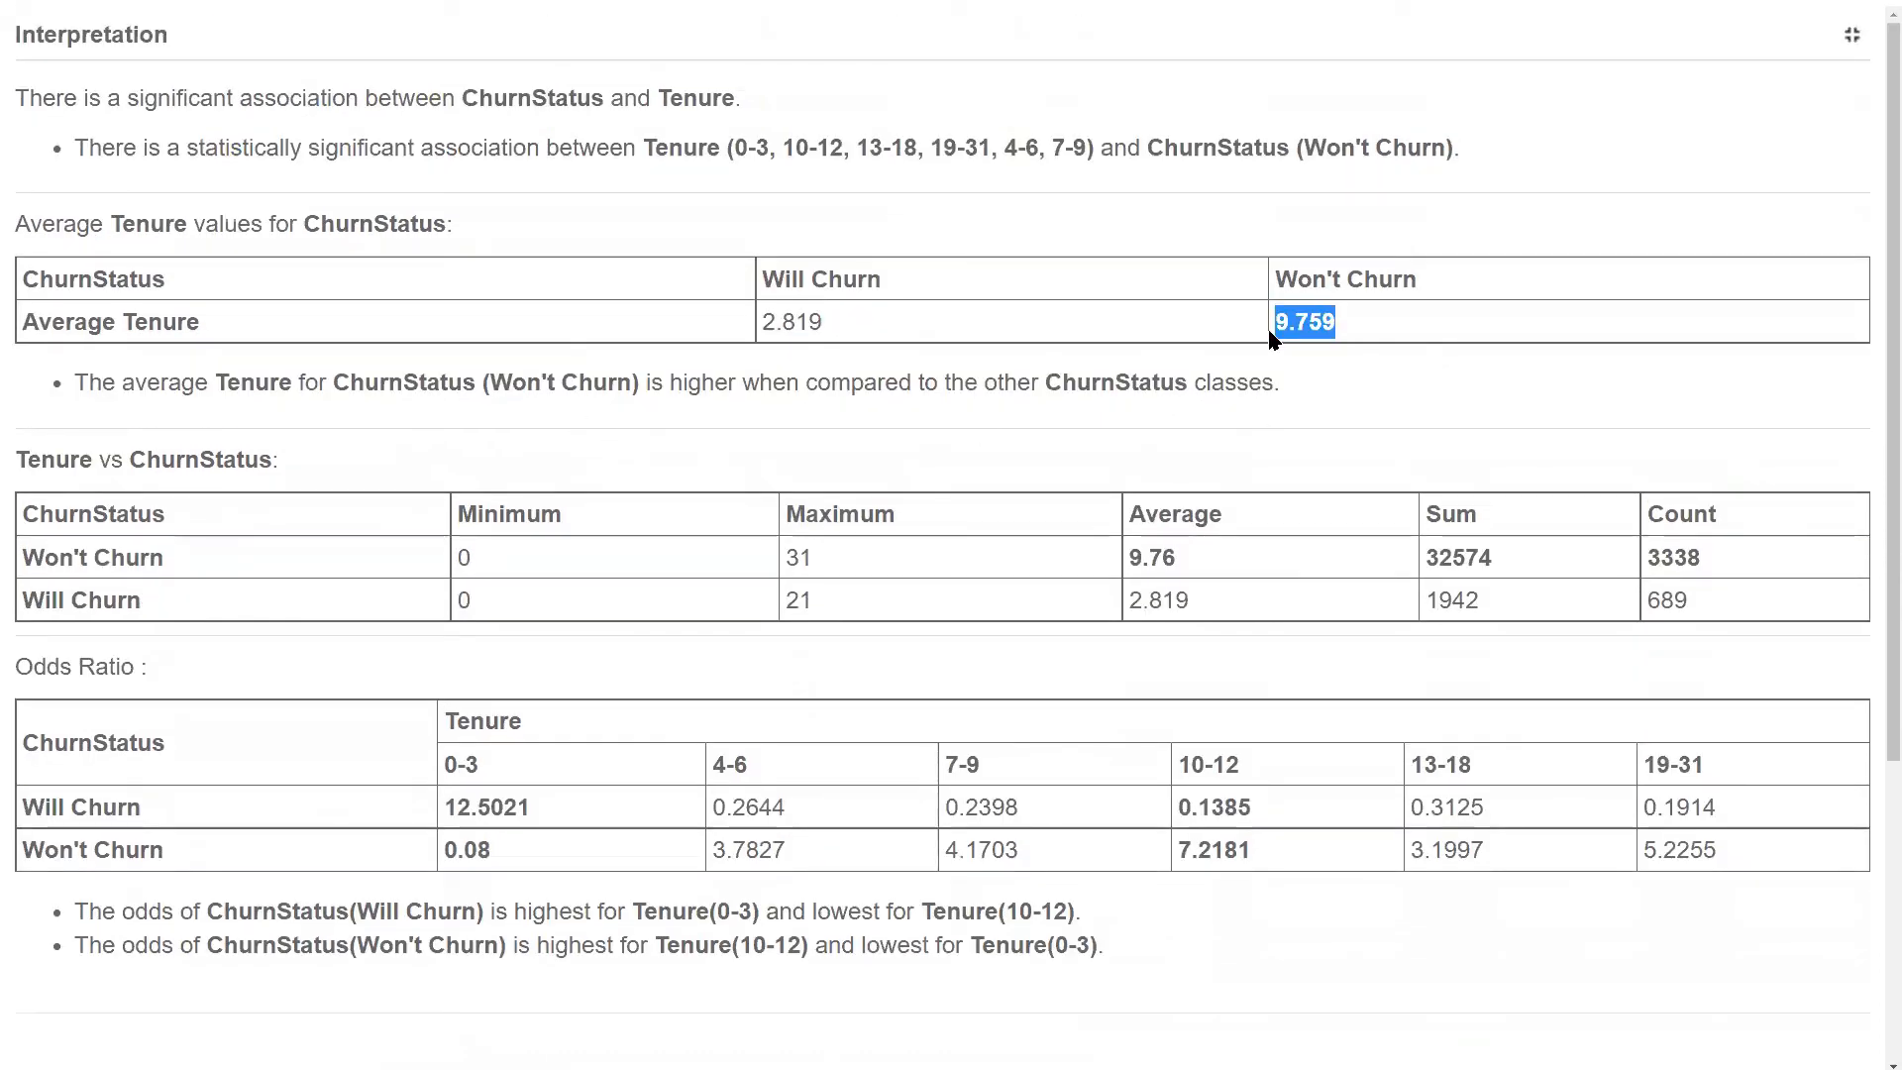
click(1352, 349)
drag(835, 322, 759, 322)
click(893, 338)
Examine the Tenure statistics, odds ratio table and box plot in the interpretation, and exit its full-screen view
scroll(592, 517, down, 1)
scroll(591, 517, down, 2)
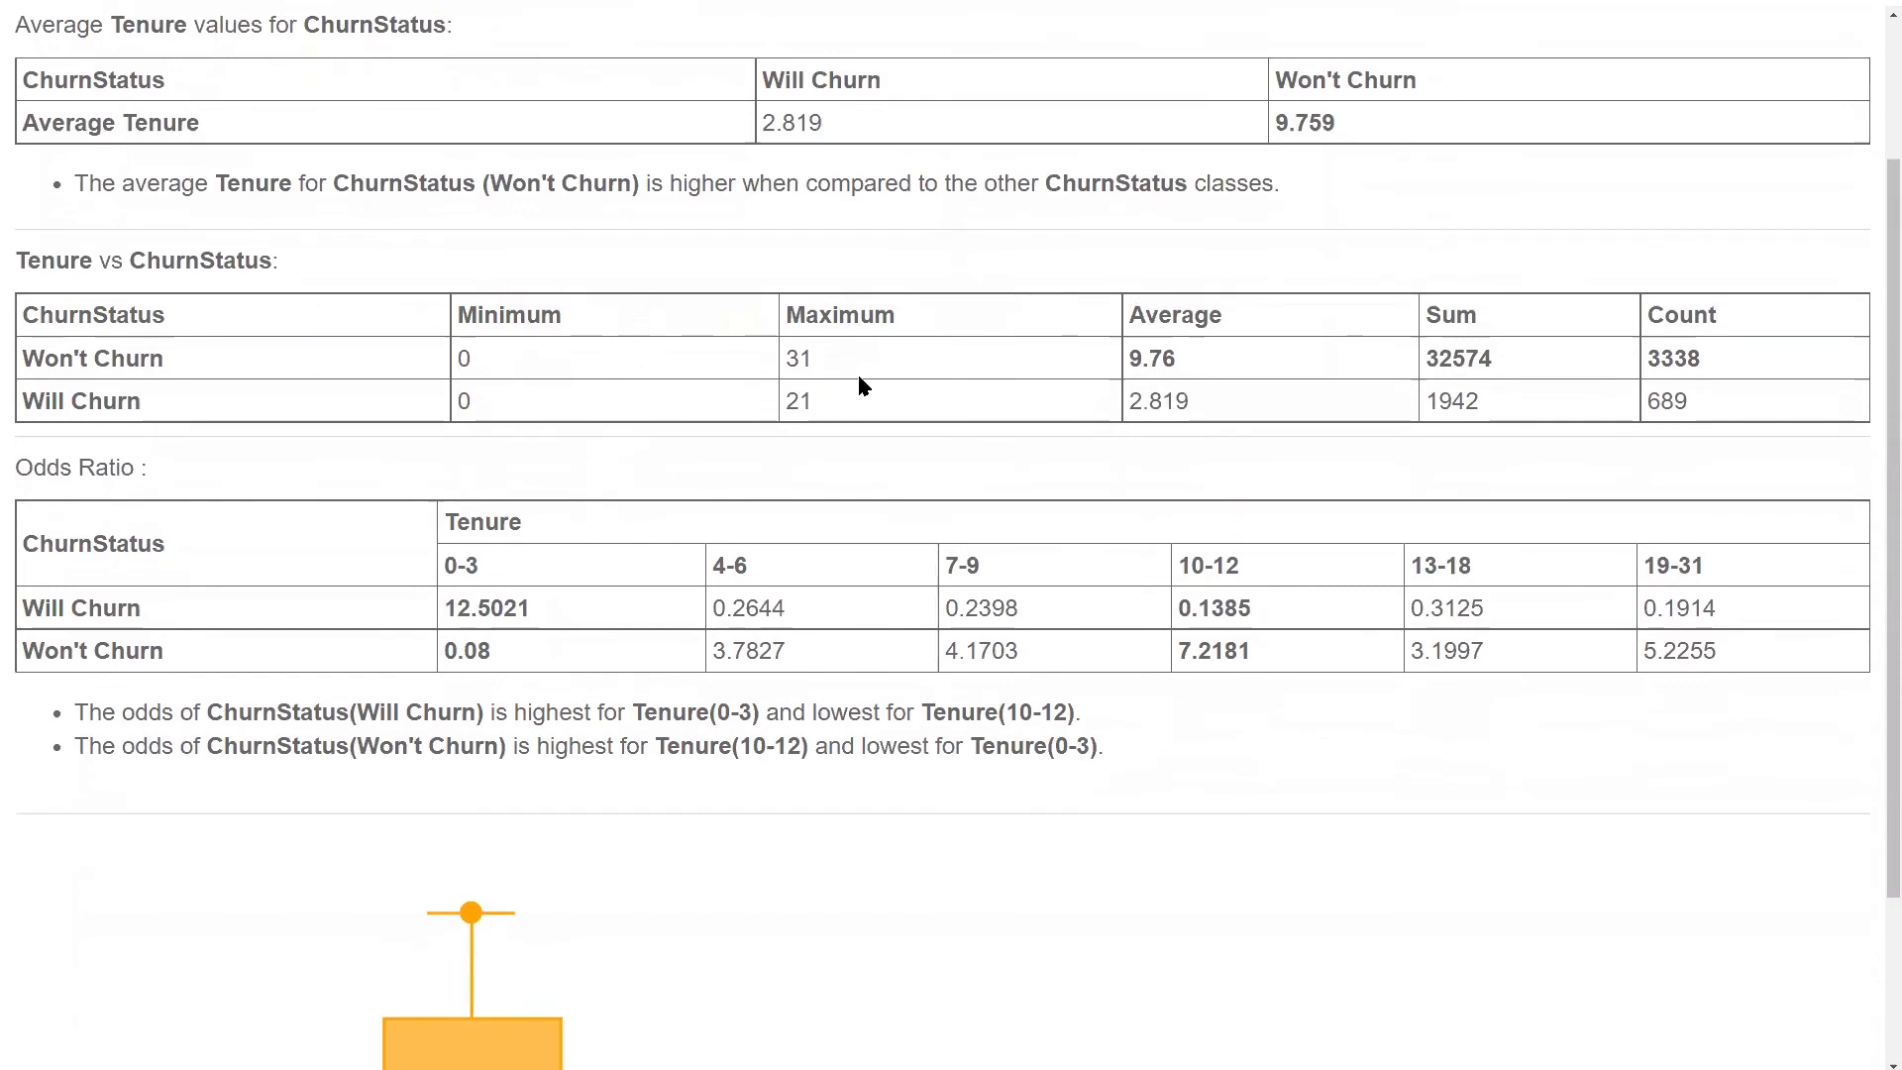
scroll(776, 635, down, 4)
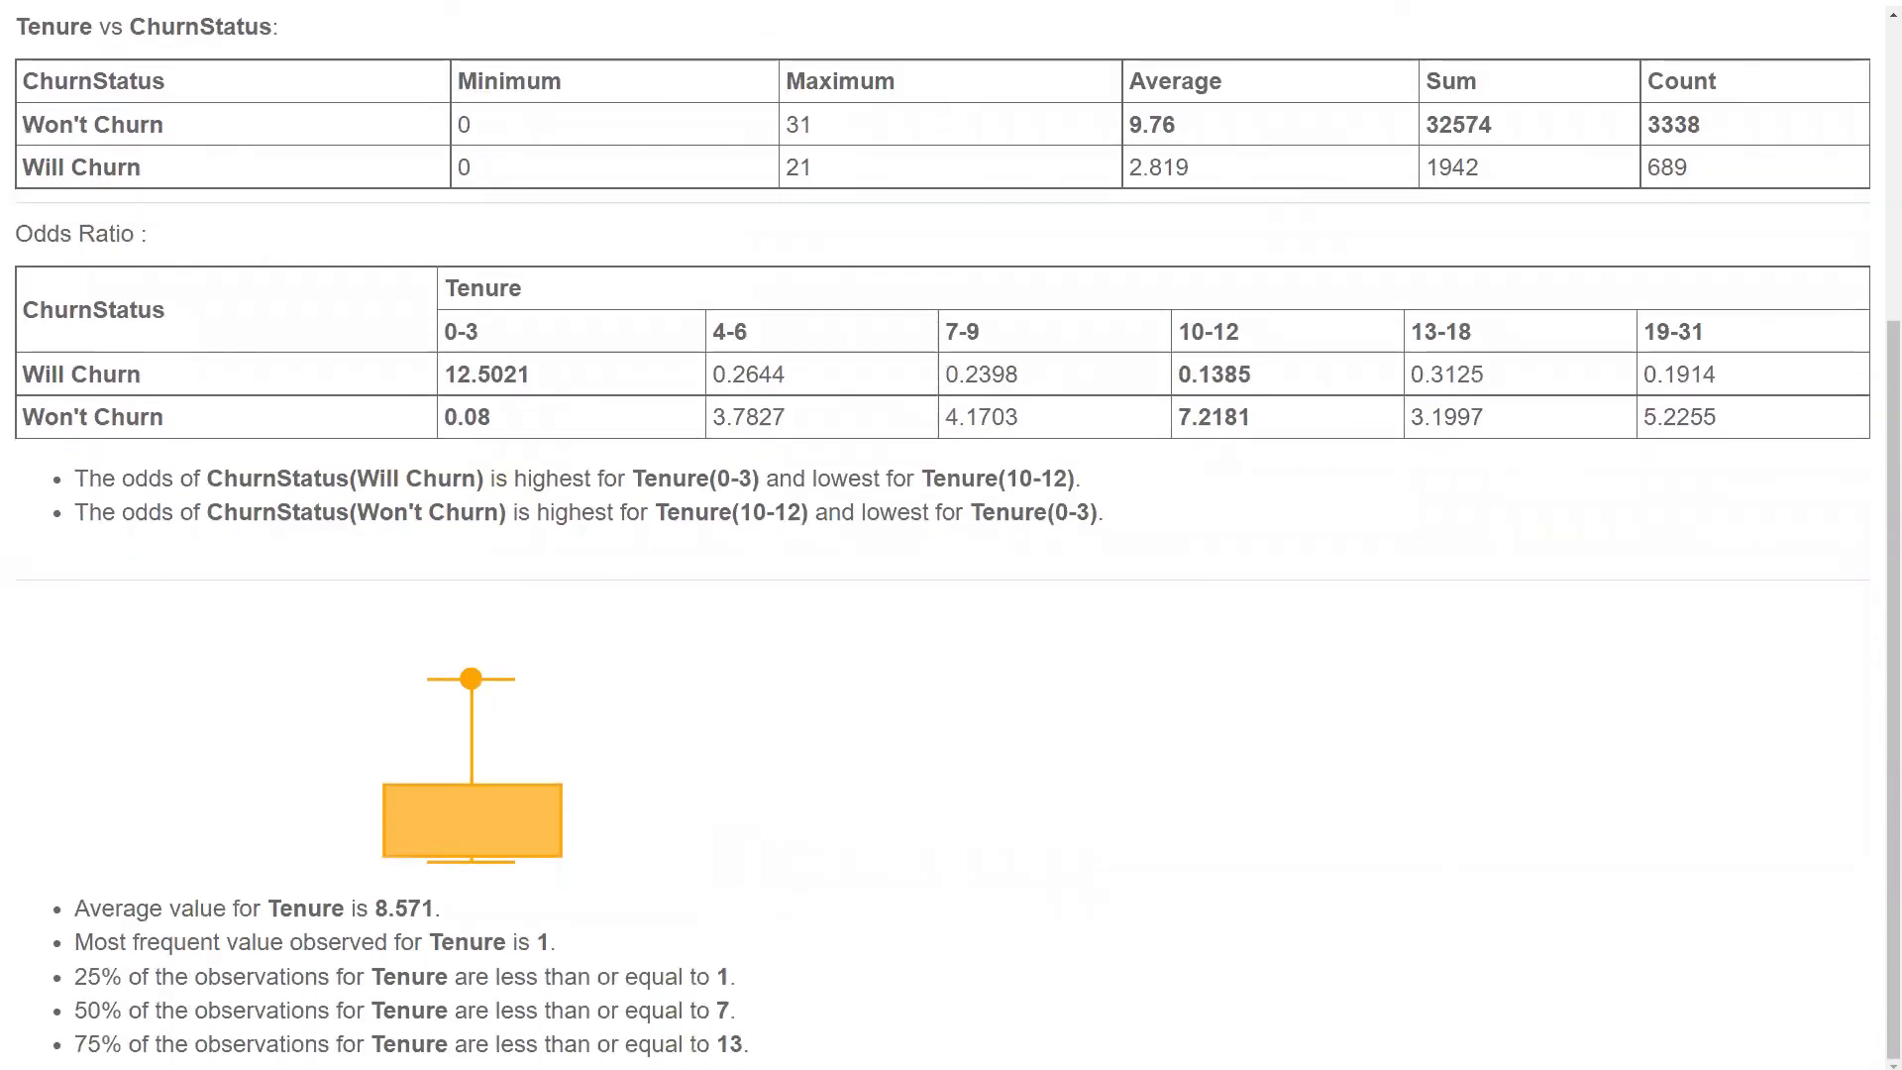
mouse_move(517, 820)
double_click(520, 376)
click(572, 374)
scroll(787, 763, up, 4)
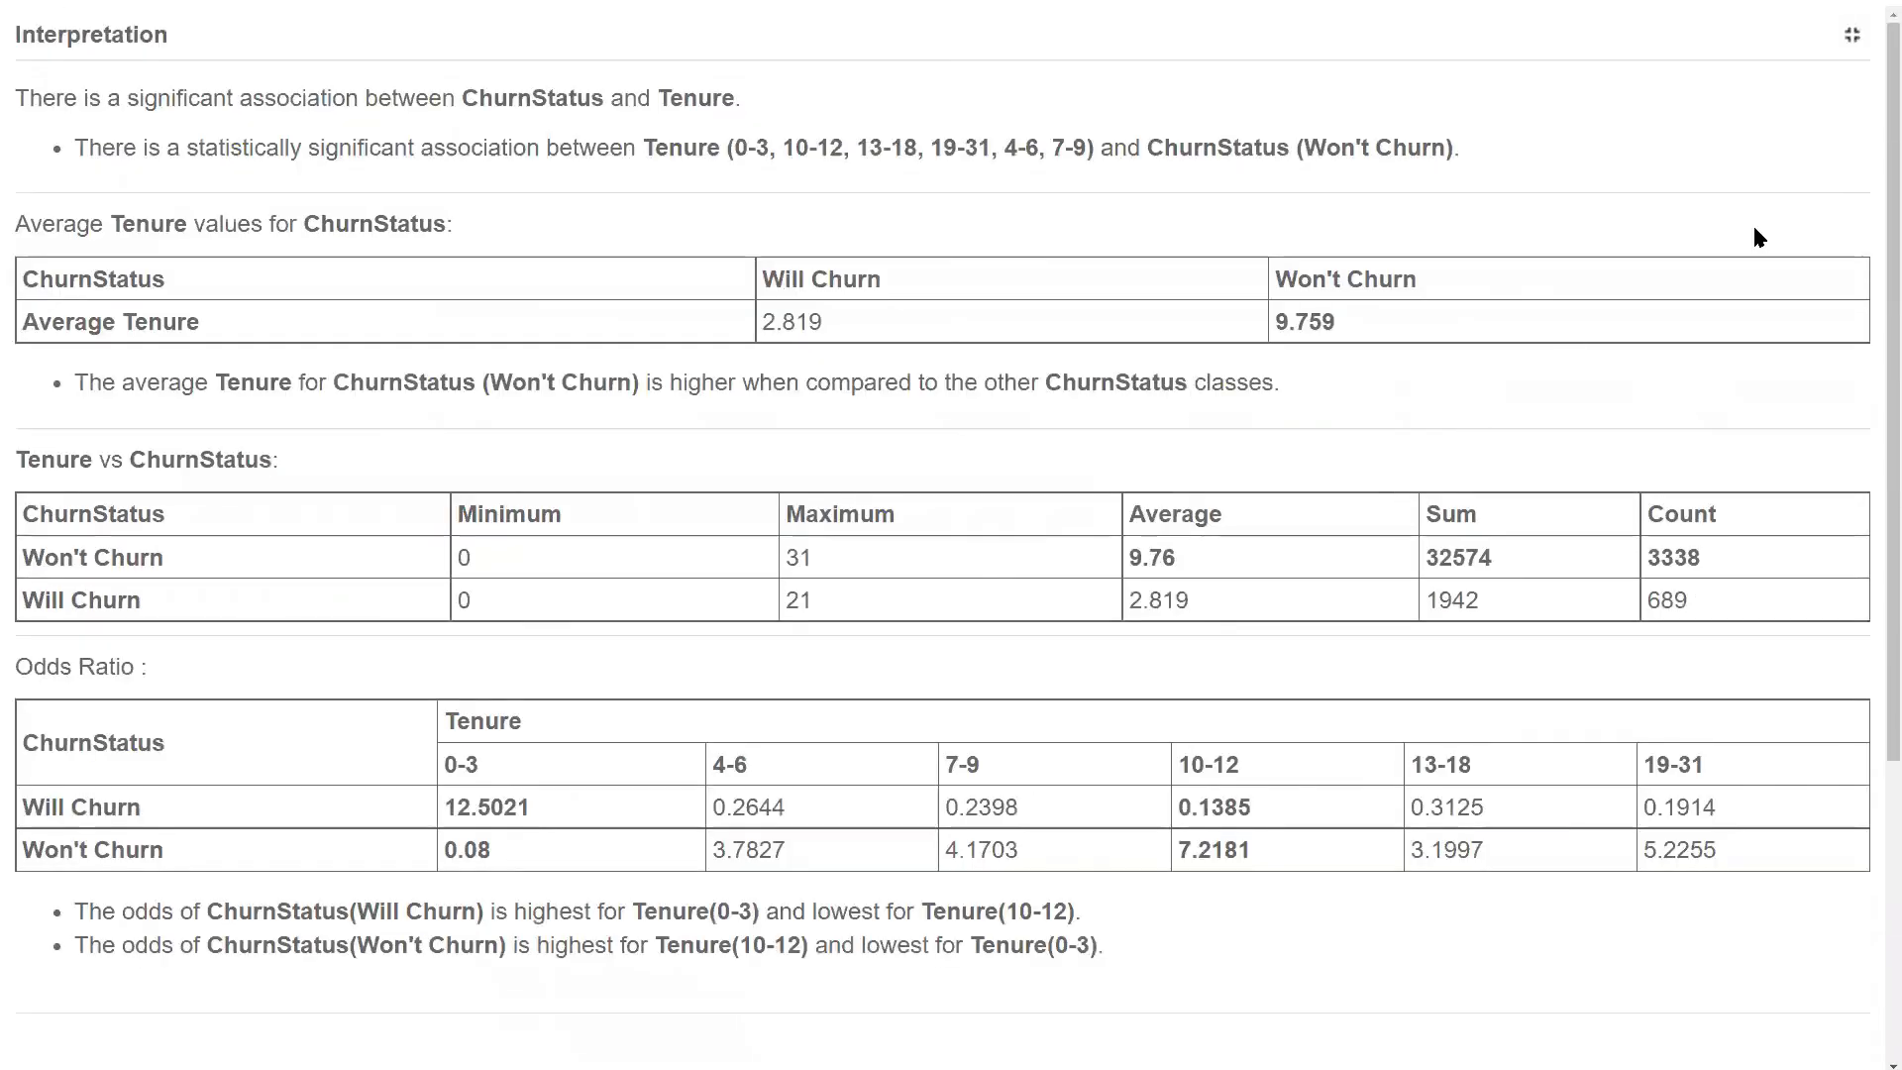
click(1851, 35)
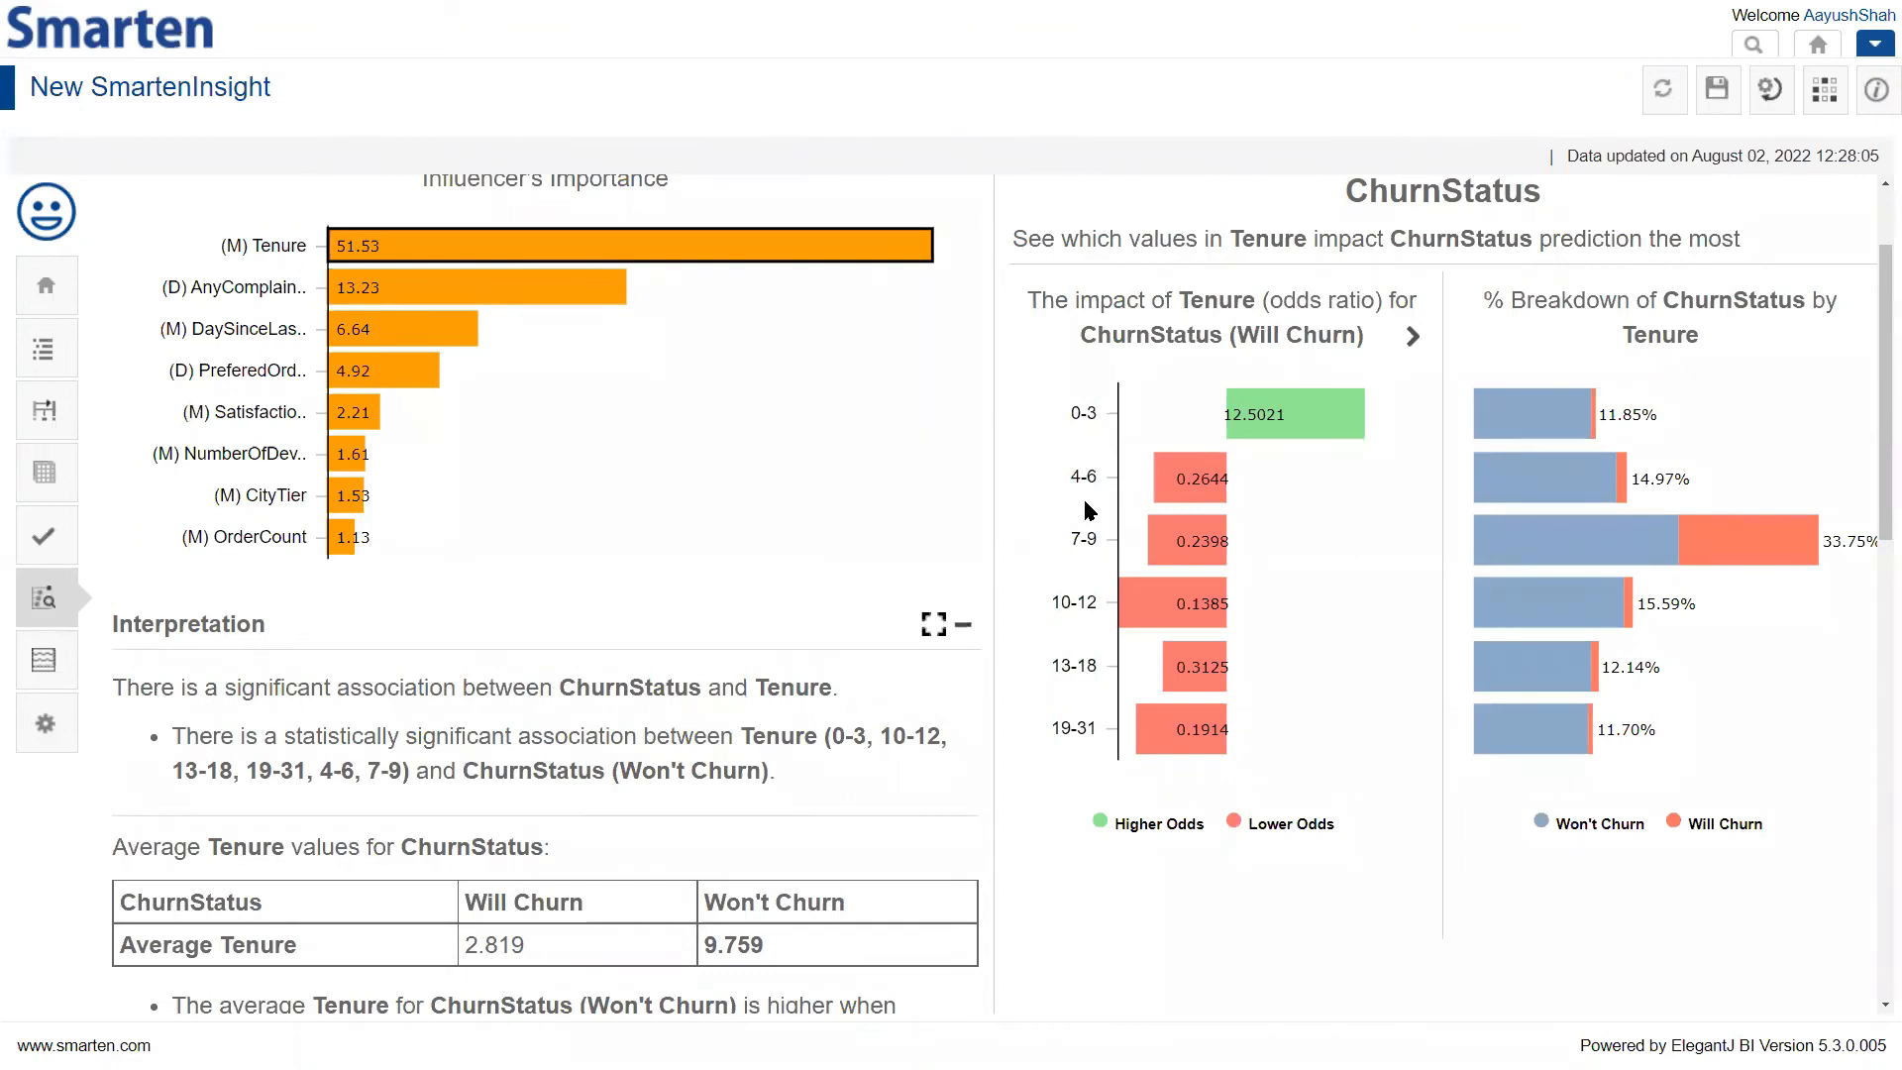
Open the model summary and examine the actual versus predicted classes, accuracy, and classwise precision and recall
click(57, 420)
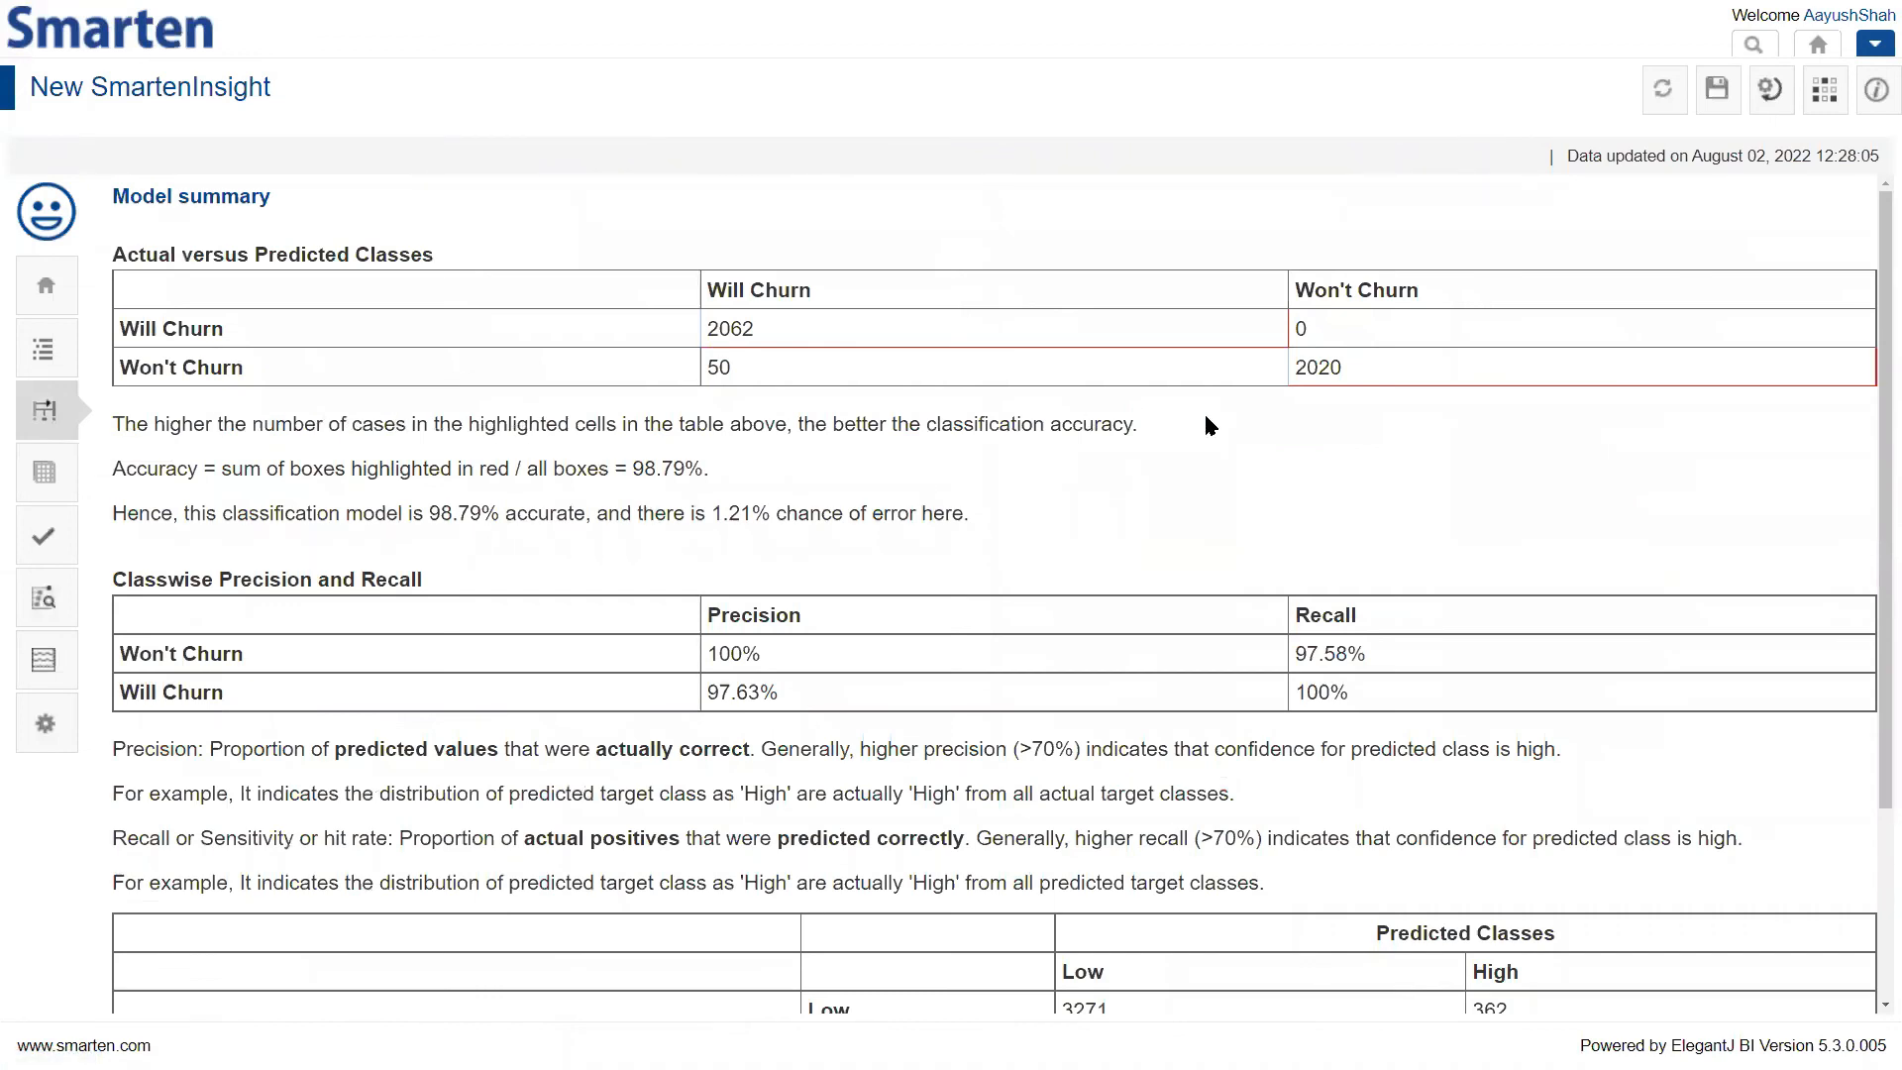
scroll(1205, 436, down, 1)
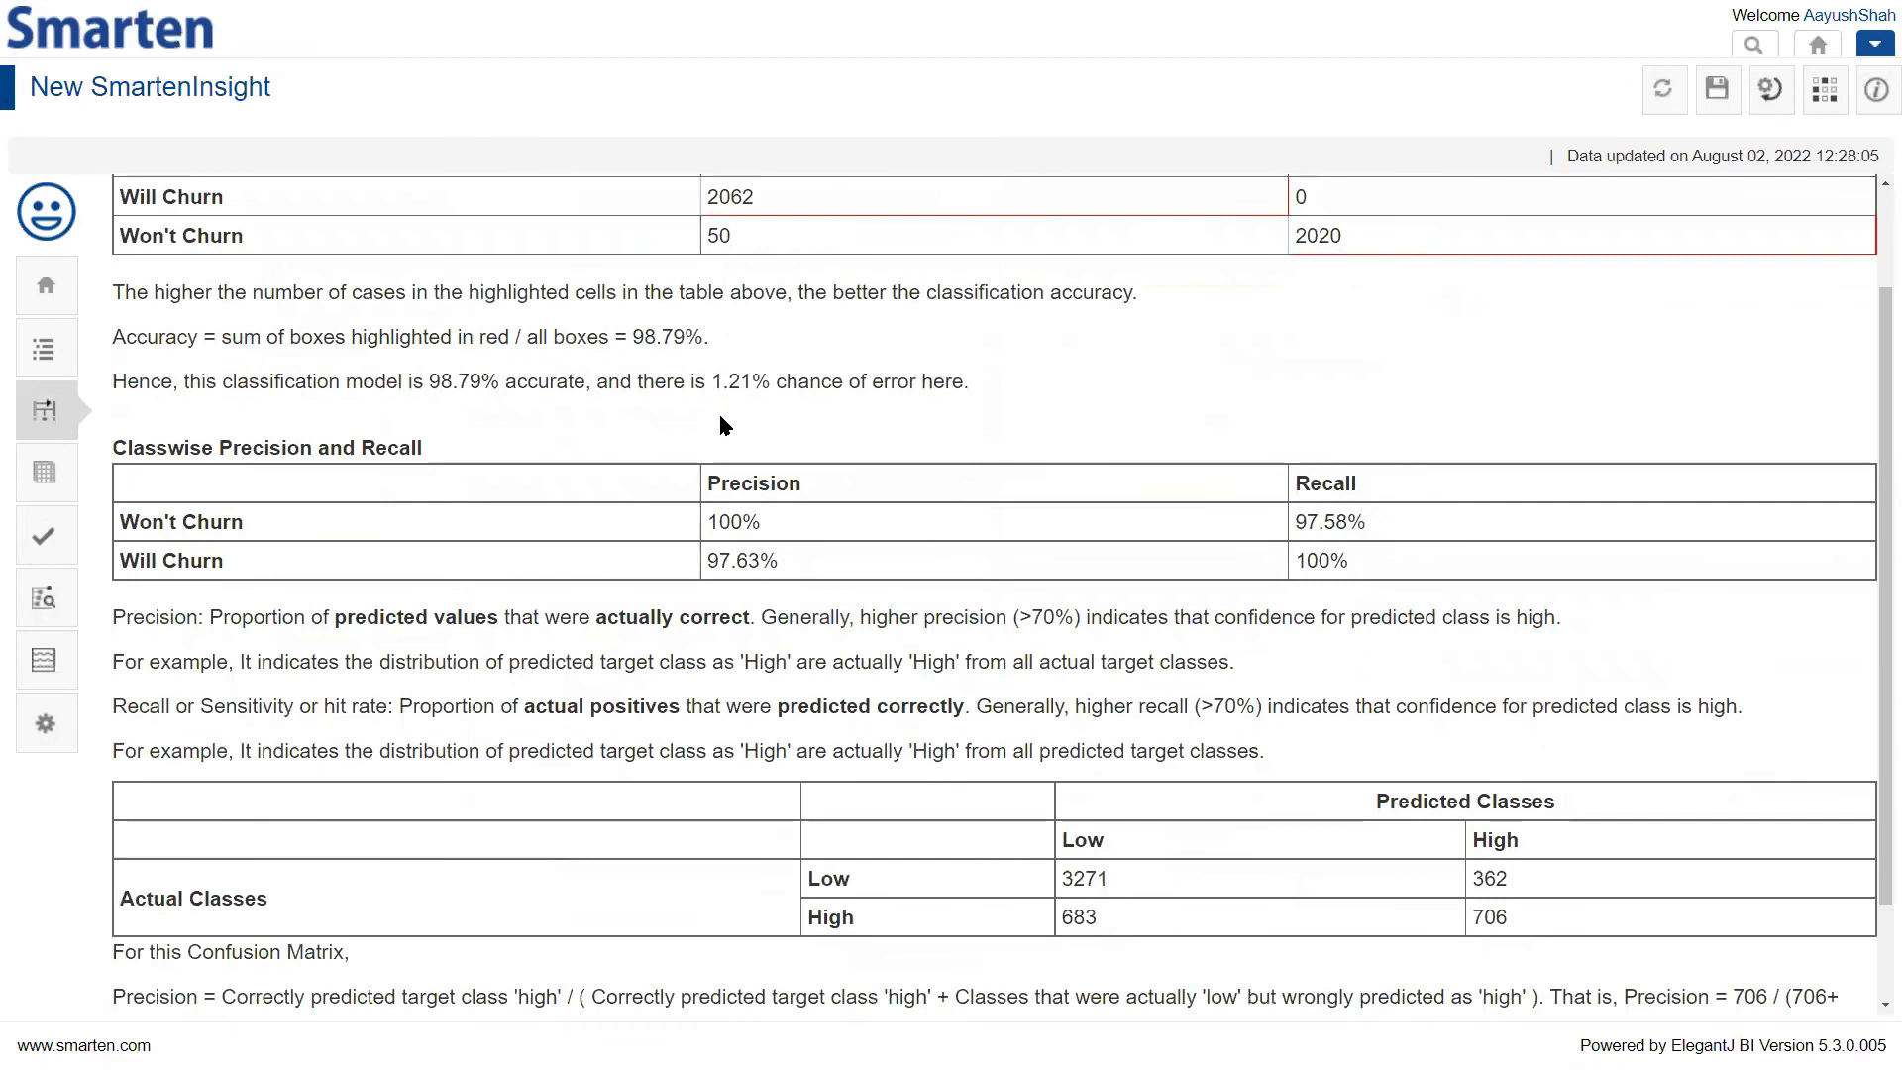
scroll(828, 437, down, 2)
scroll(838, 492, up, 2)
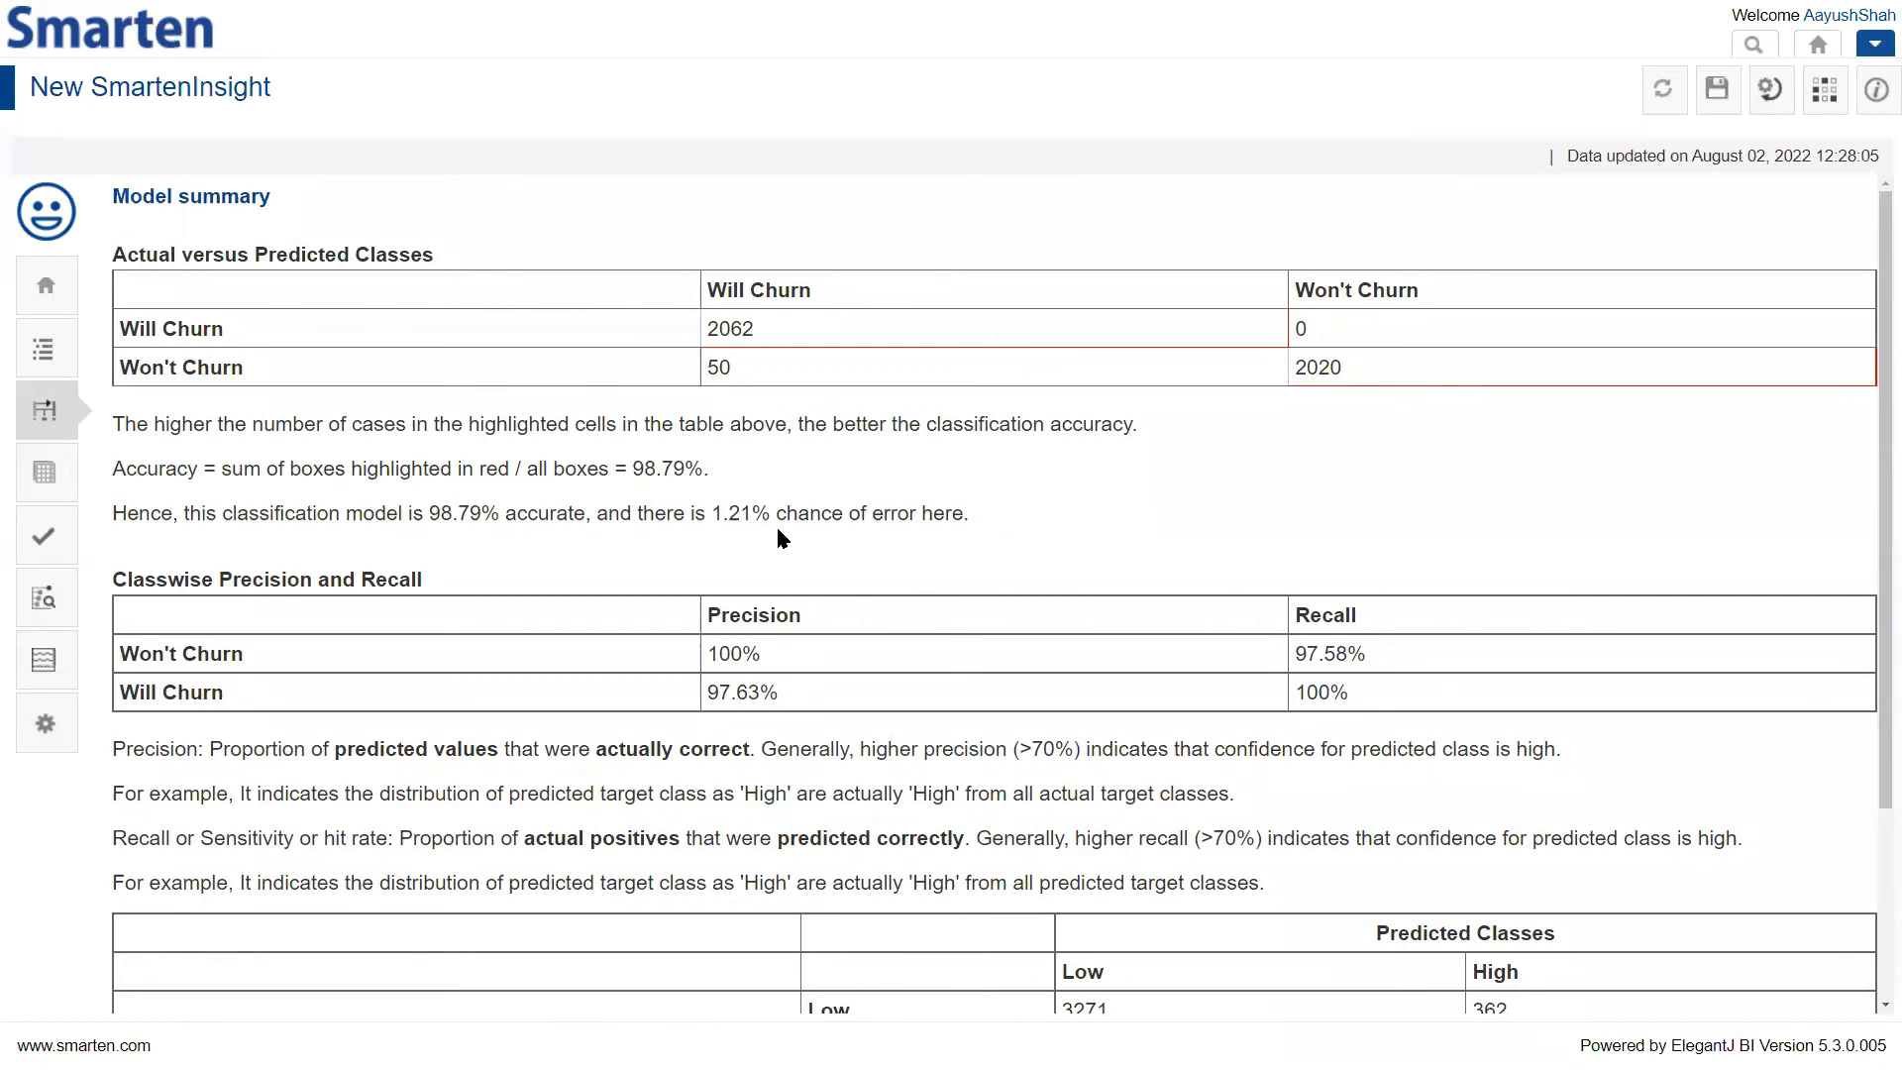
Return to the average measures by target classes chart and switch to the slide presentation
click(65, 312)
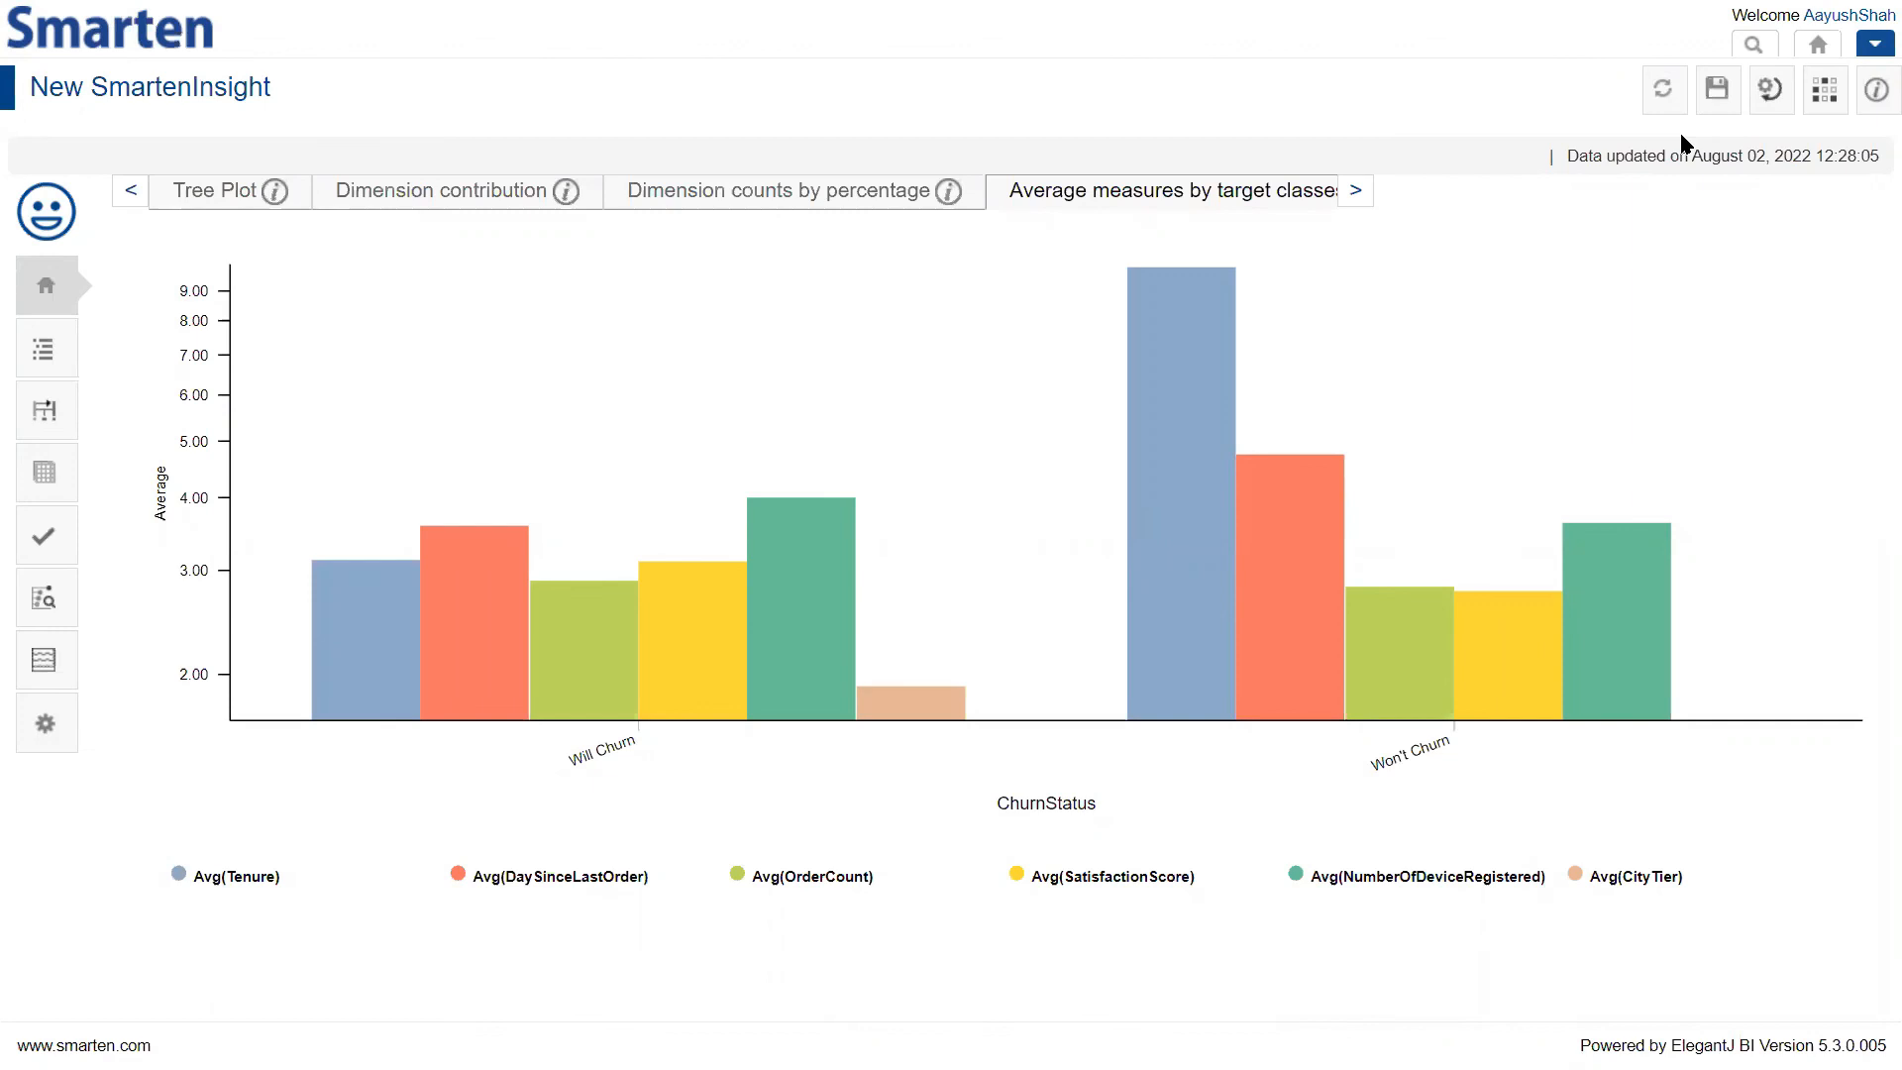
key(alt+Tab)
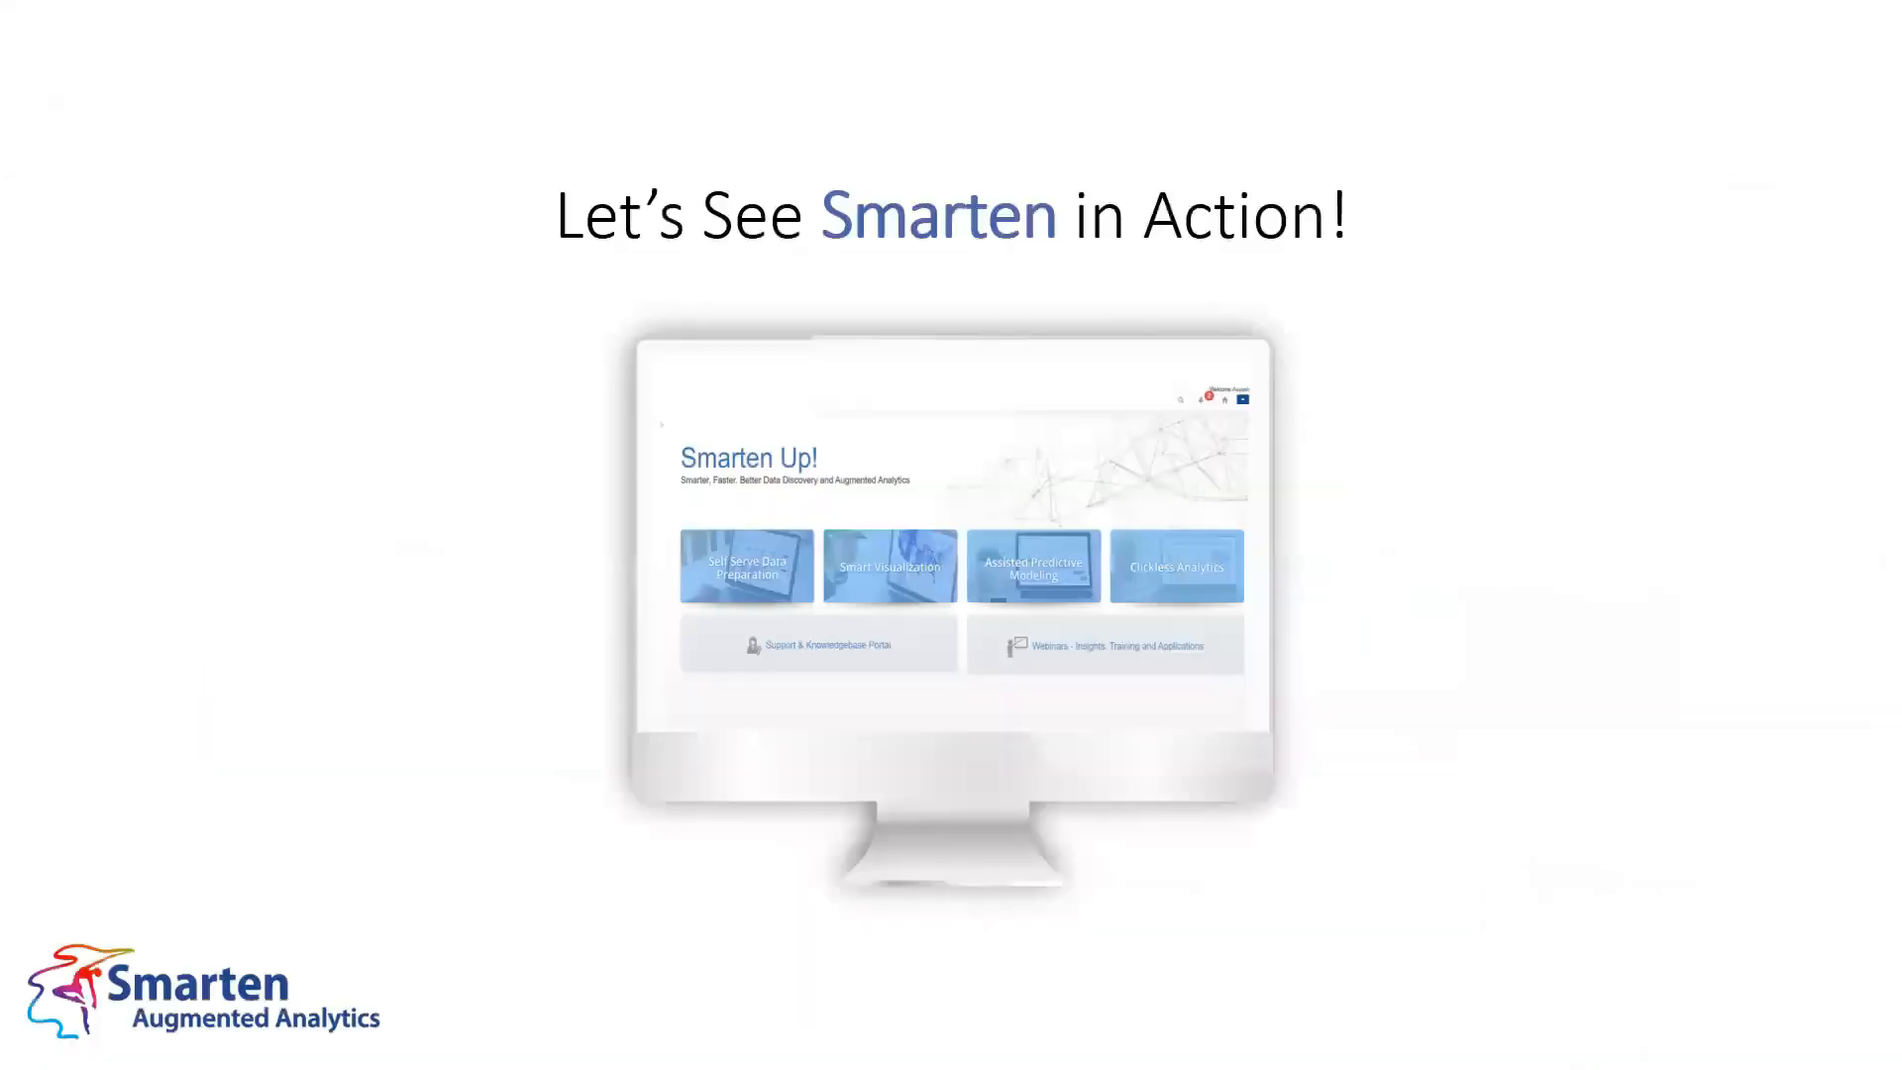